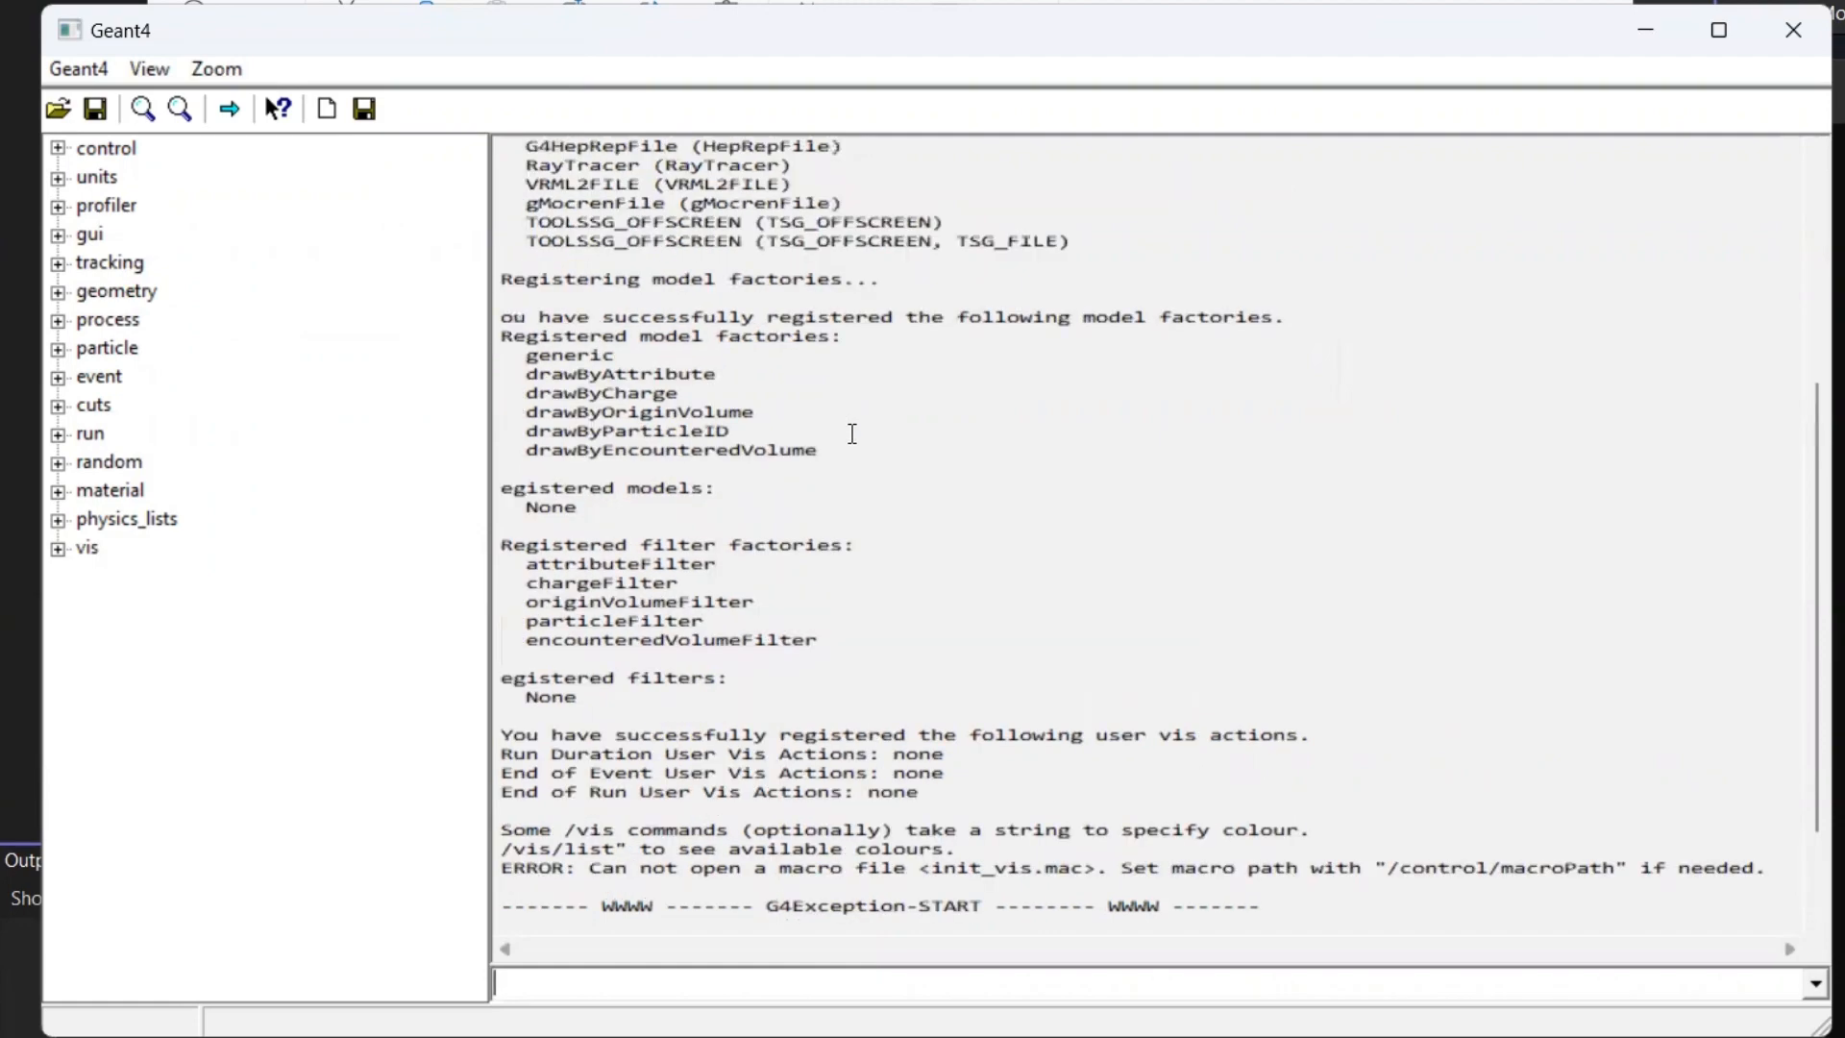
- Review the startup output of the Geant4 session without Qt, including its registered graphics systems and model factories
scroll(853, 434, "down", 9)
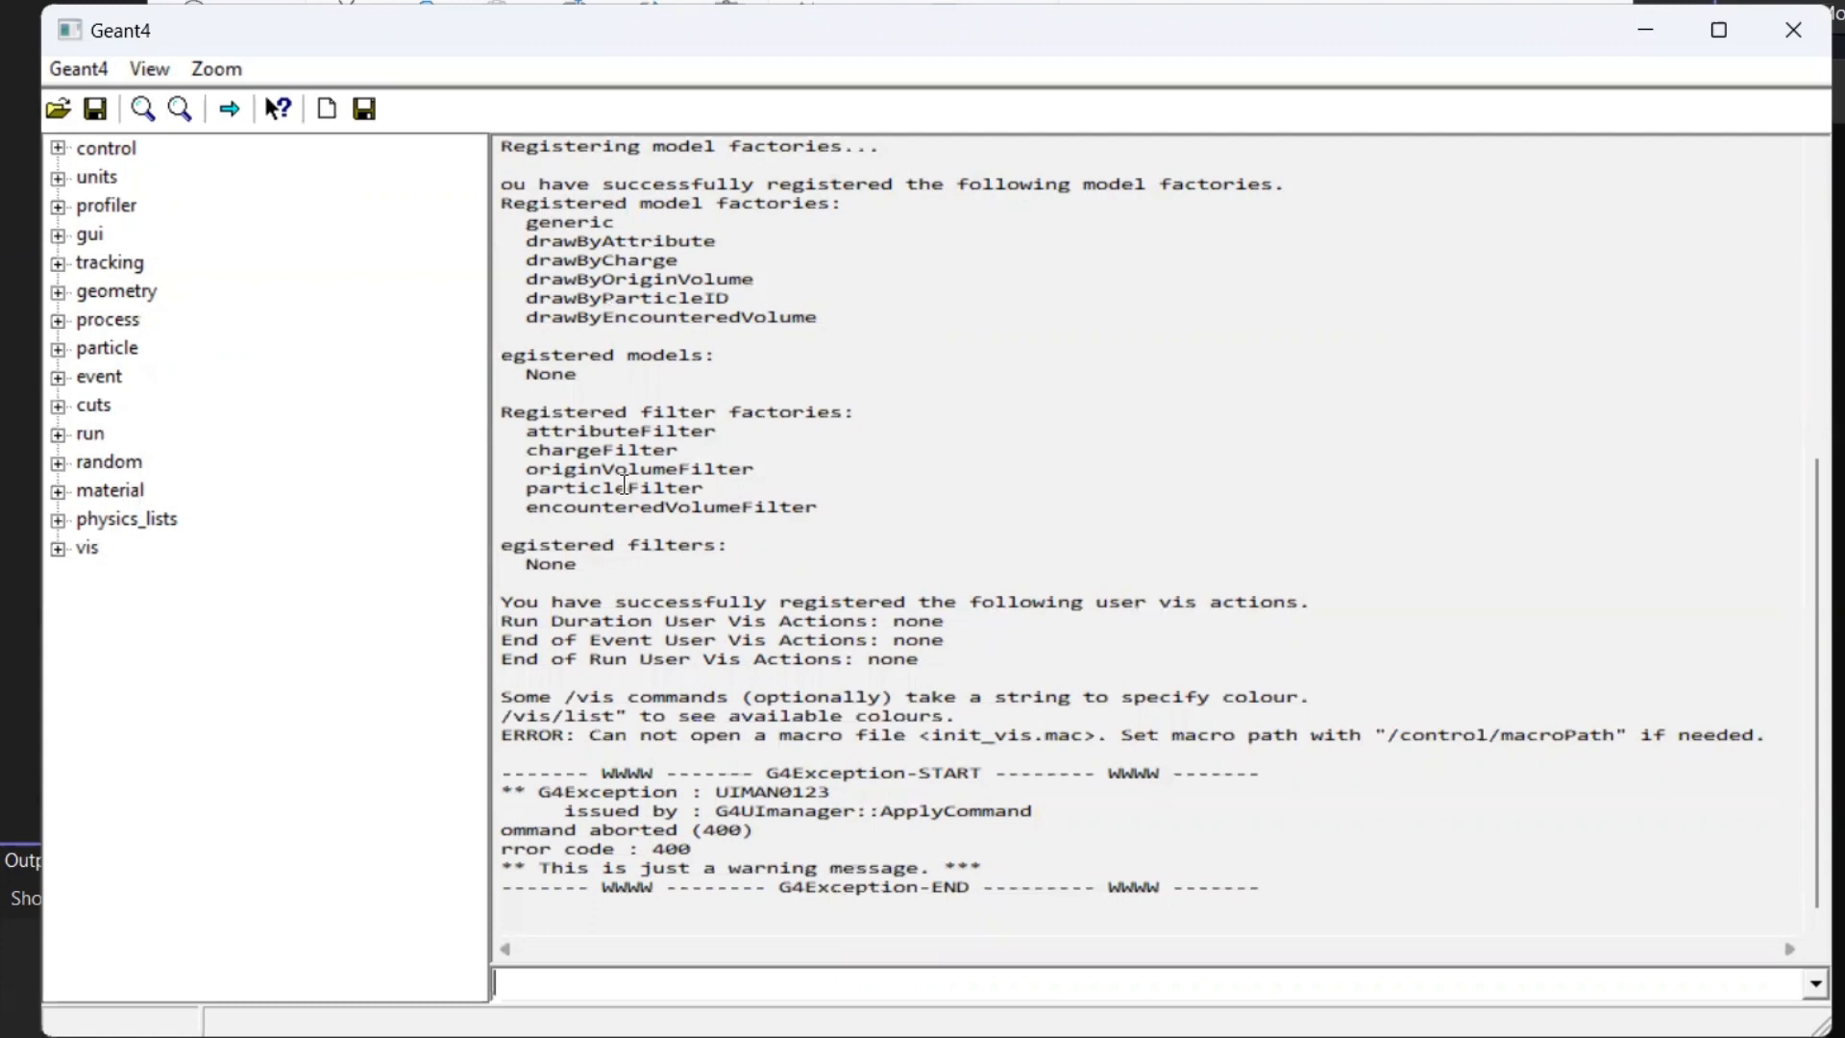
scroll(865, 489, "up", 9)
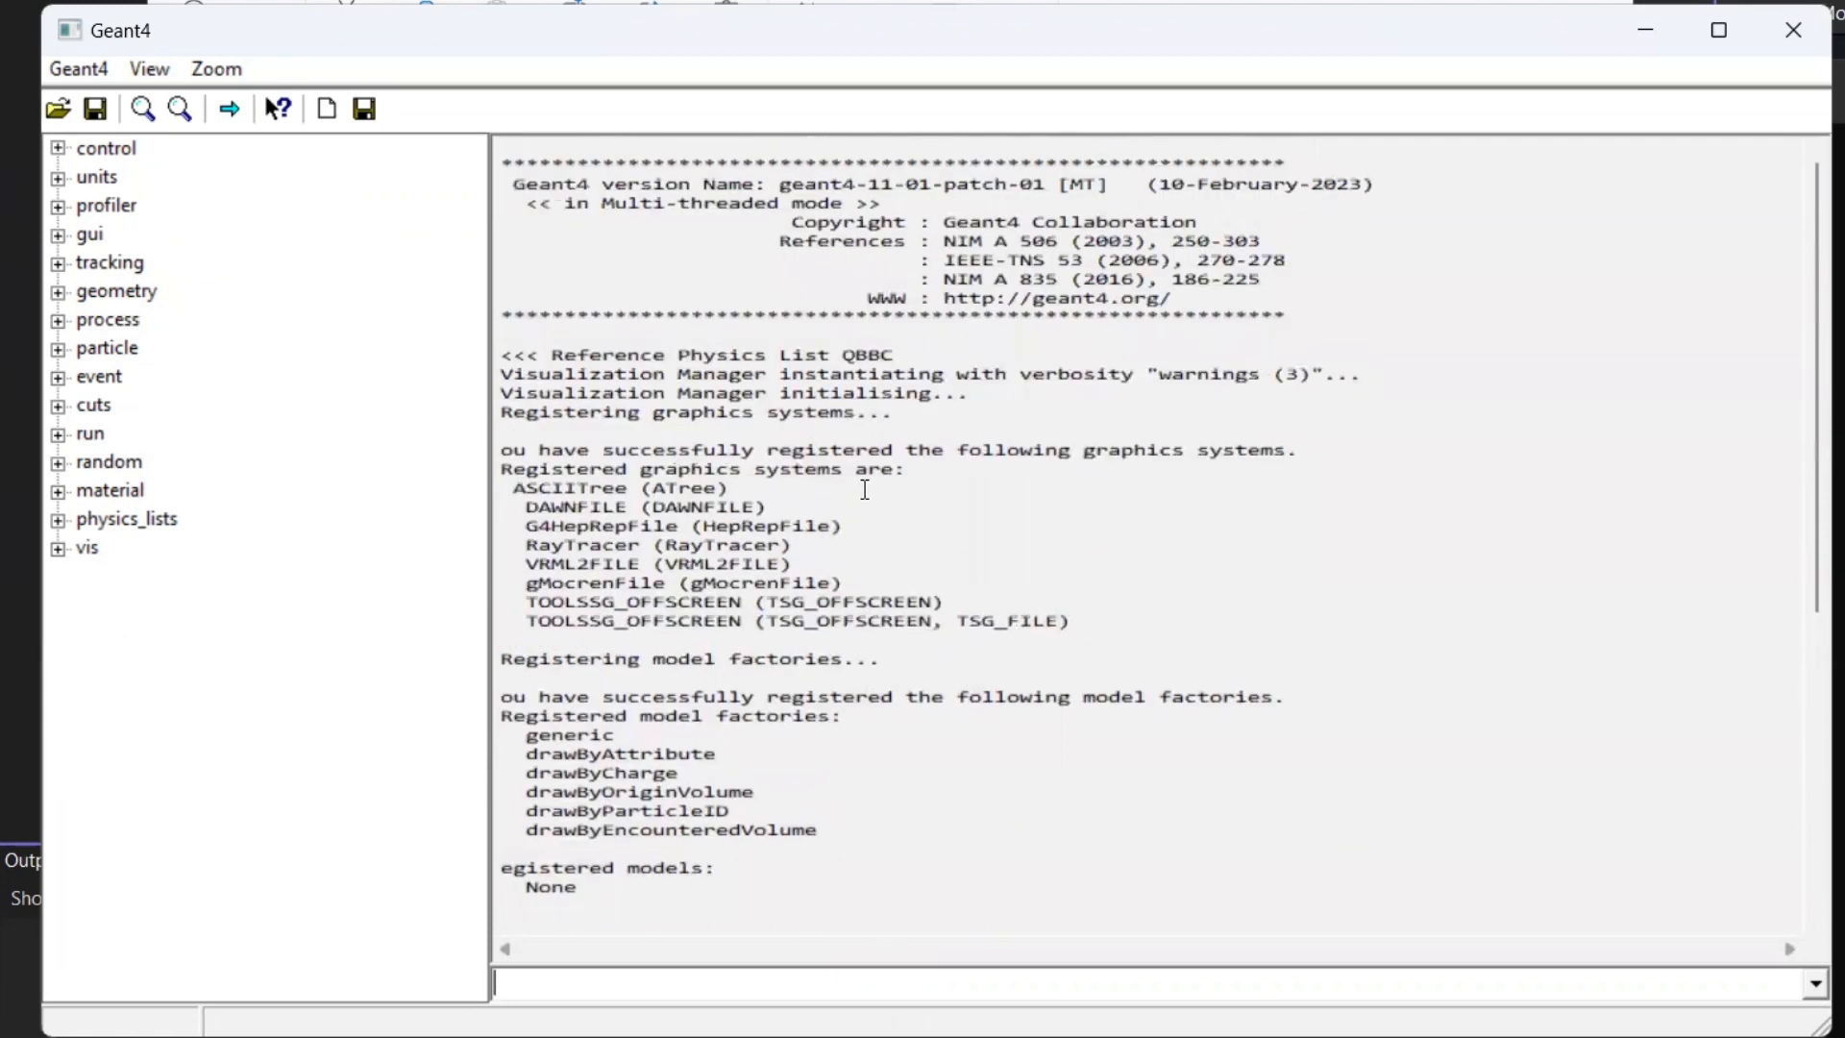
scroll(865, 489, "down", 9)
left_click_drag(571, 16, 720, 68)
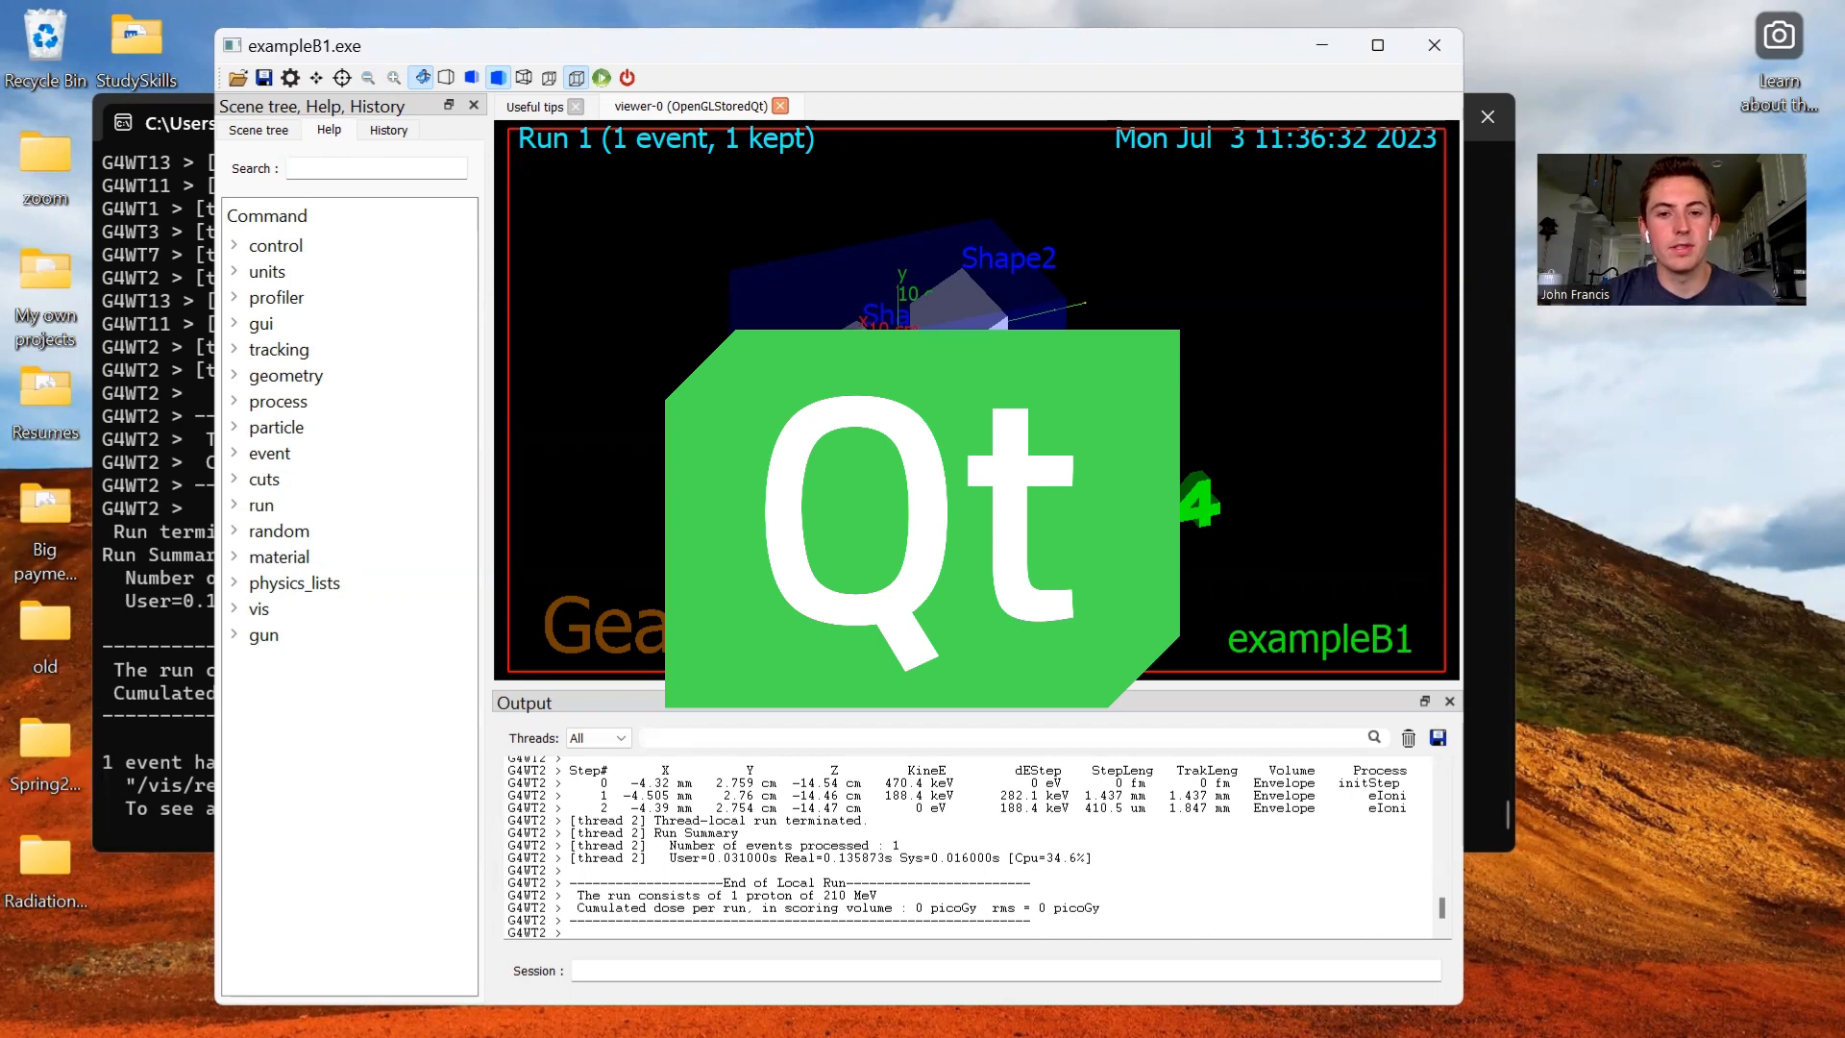
- Run the macro file run1.mac from the B1 build folder in the exampleB1 viewer
left_click_drag(798, 452, 842, 421)
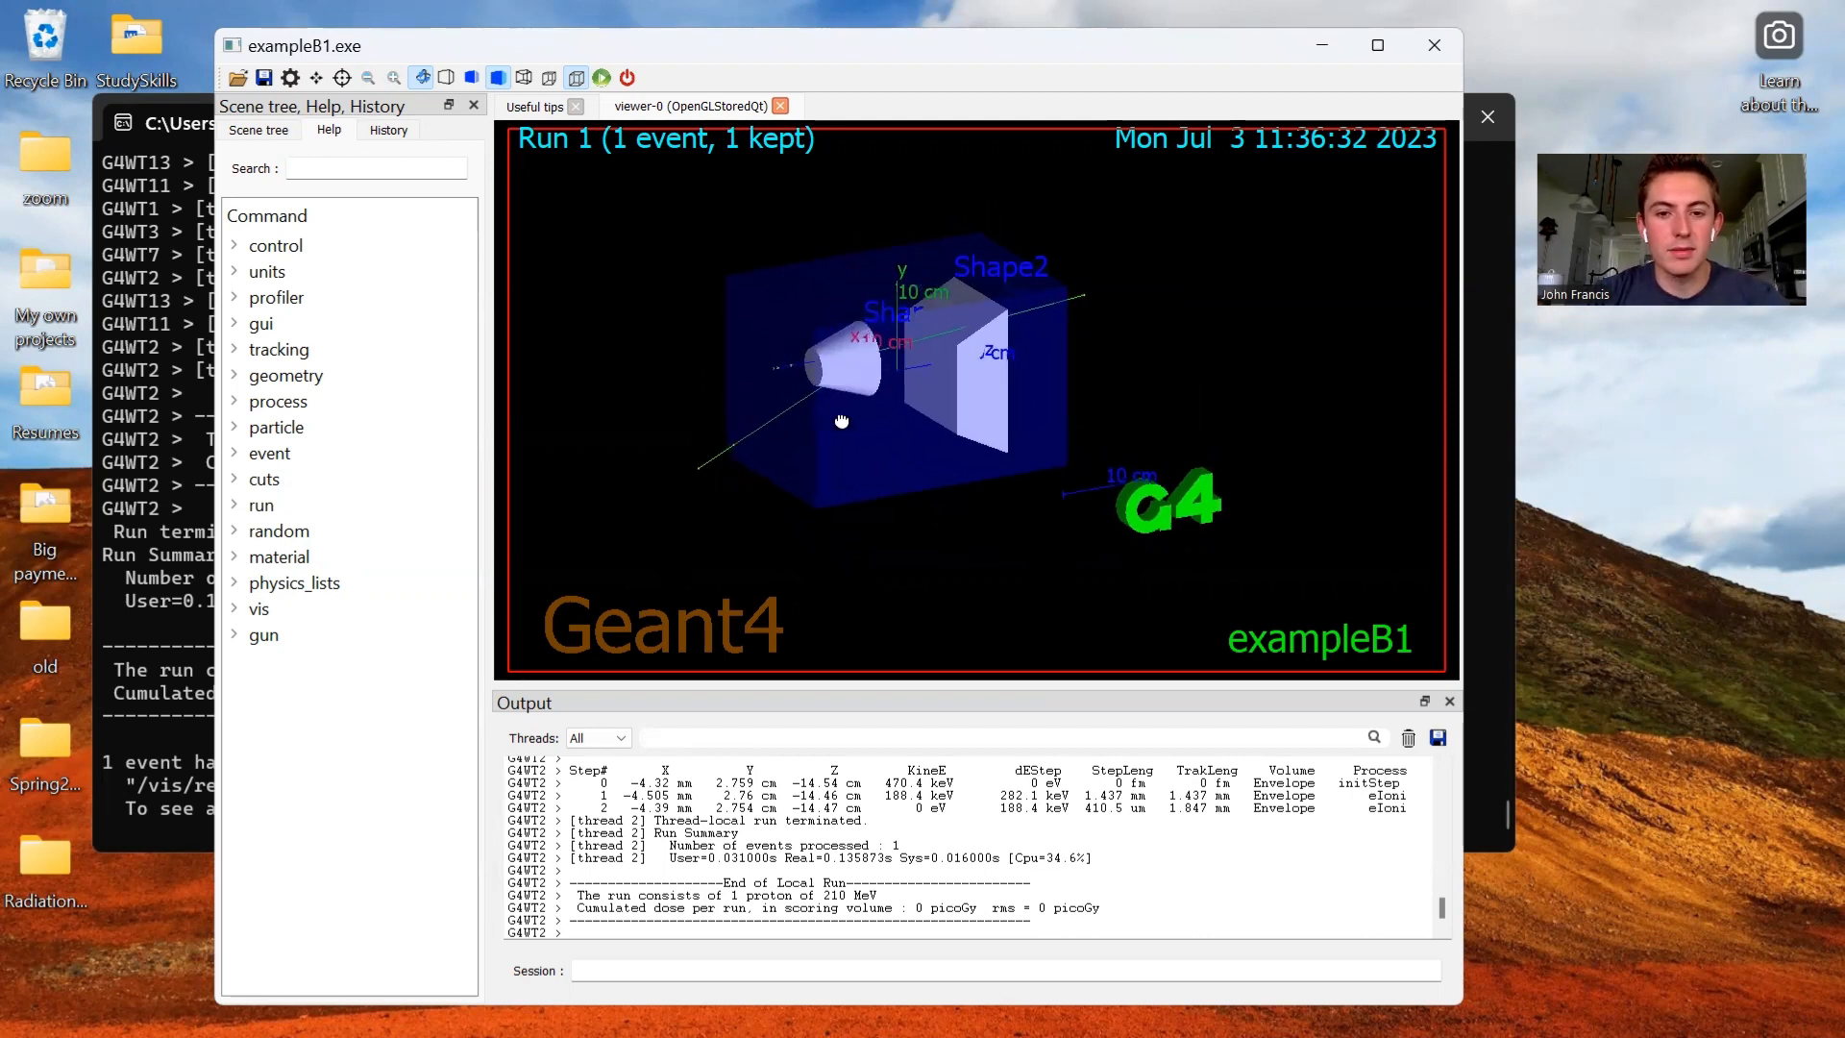
left_click(238, 77)
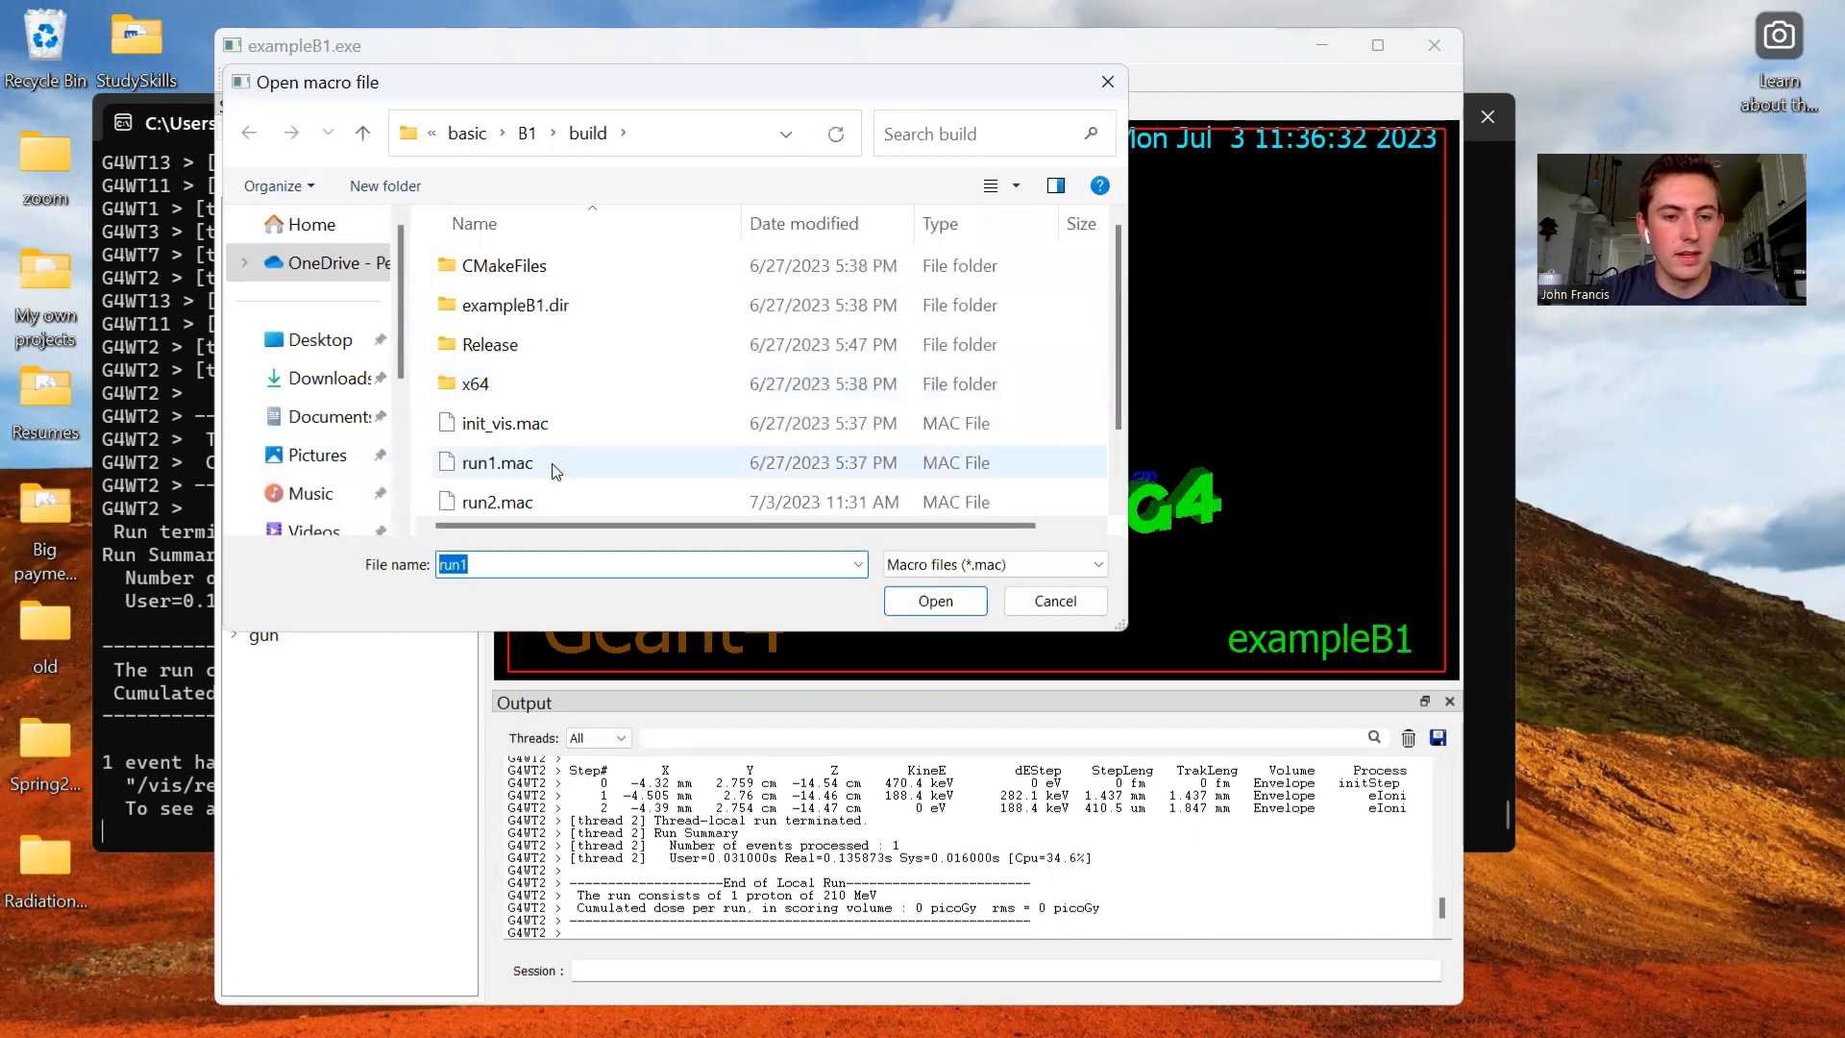
double_click(552, 463)
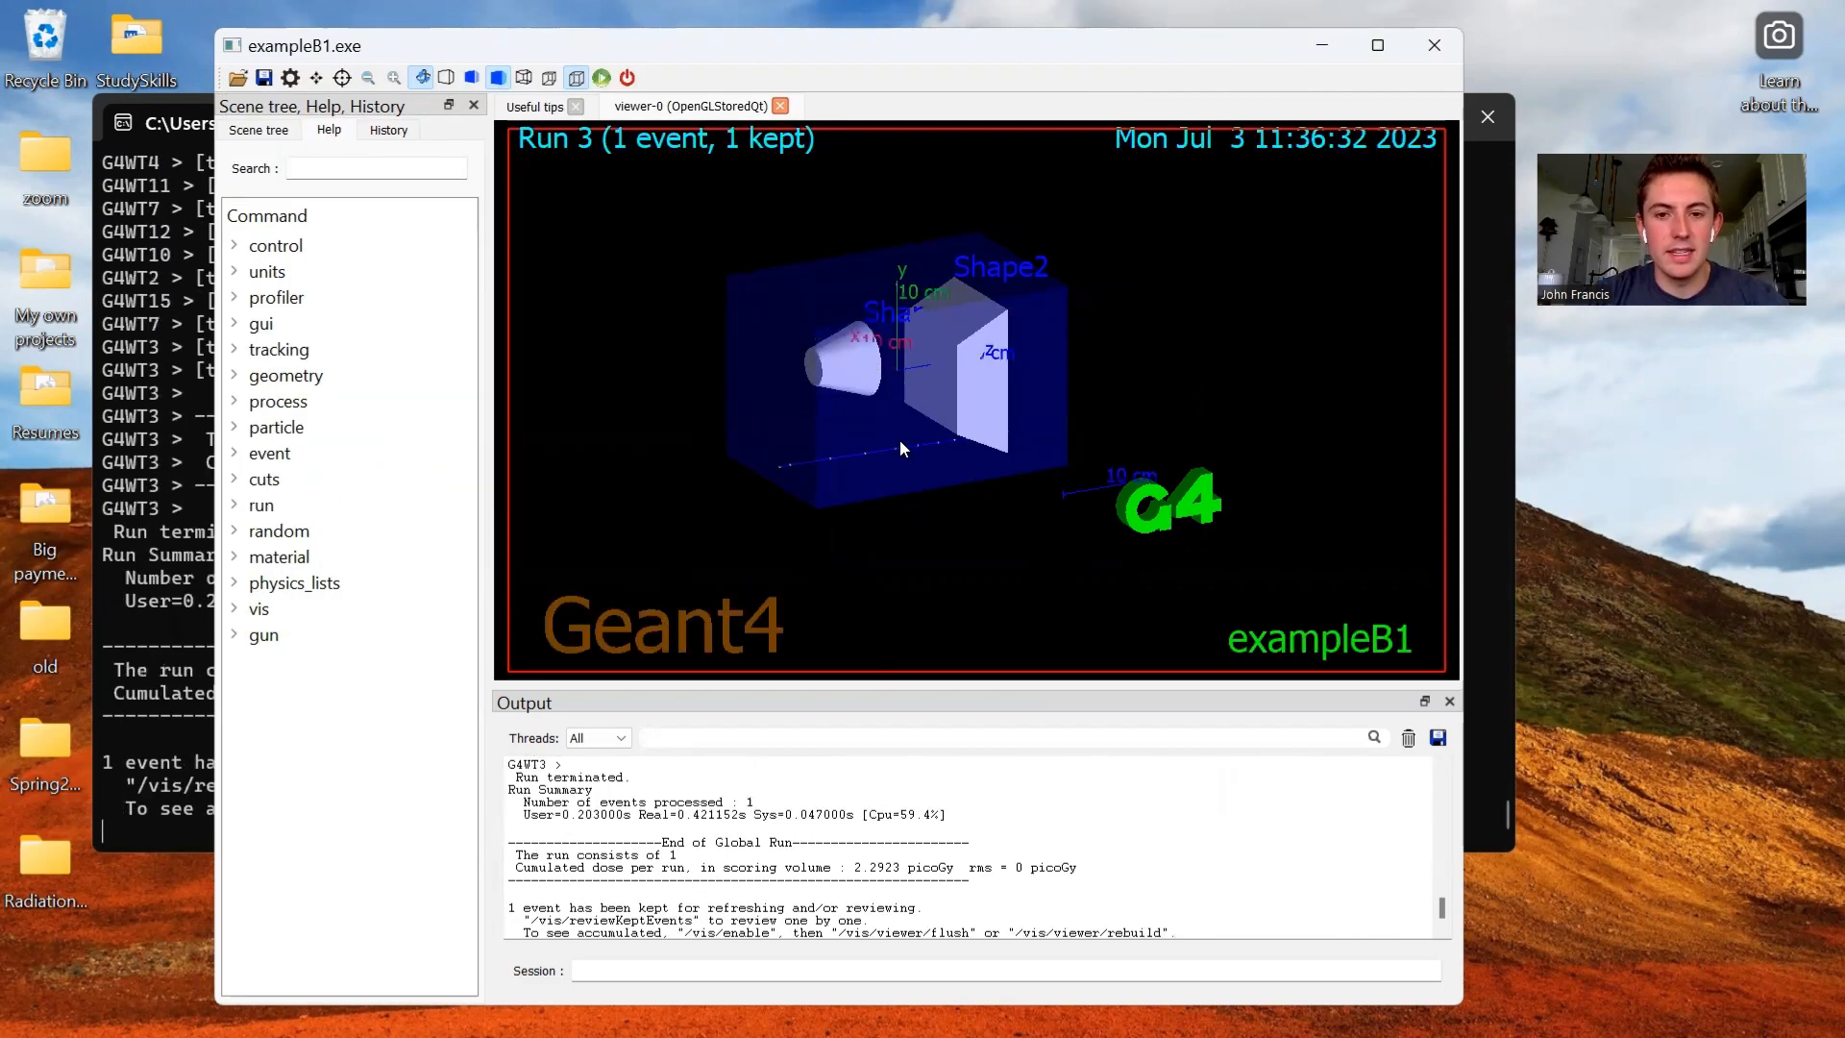
mouse_move(890, 493)
left_mouse_down()
mouse_move(868, 486)
mouse_move(890, 493)
left_mouse_up()
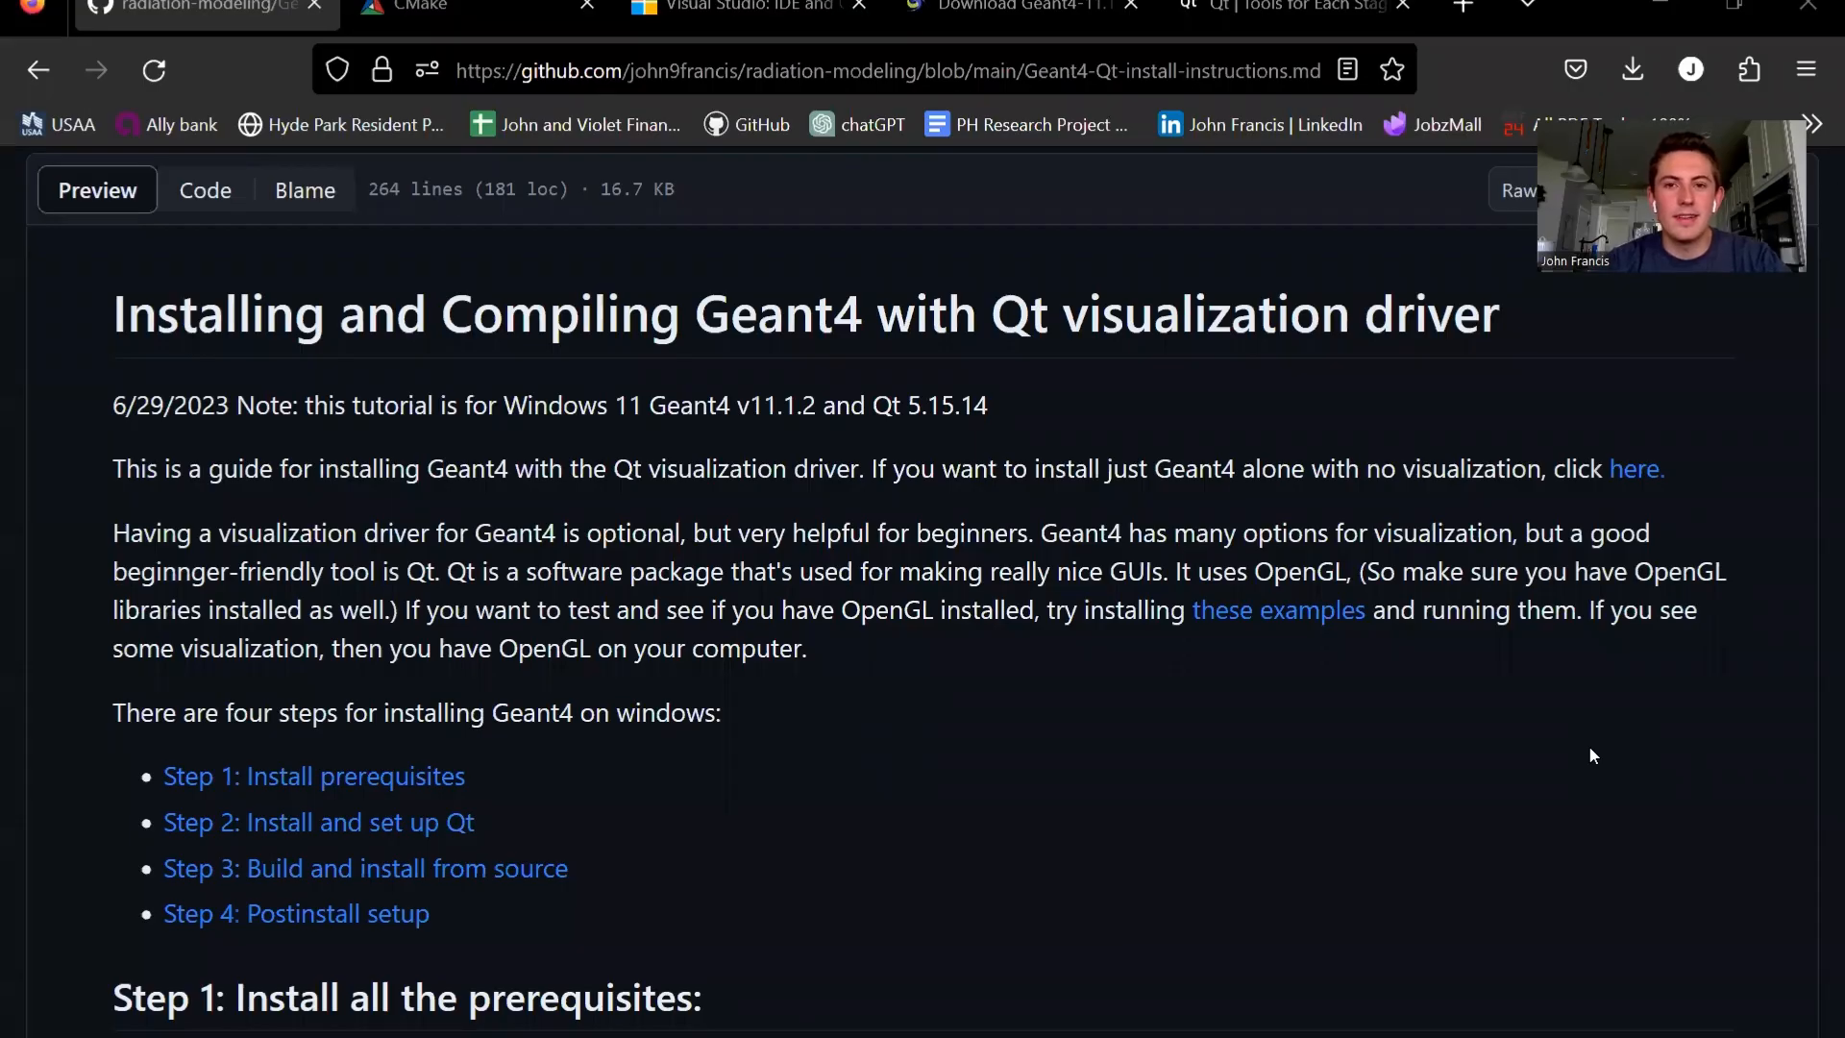
- Examine the title, version note and introduction of the GitHub guide on installing Geant4 with the Qt visualization driver
scroll(800, 482, "up", 3)
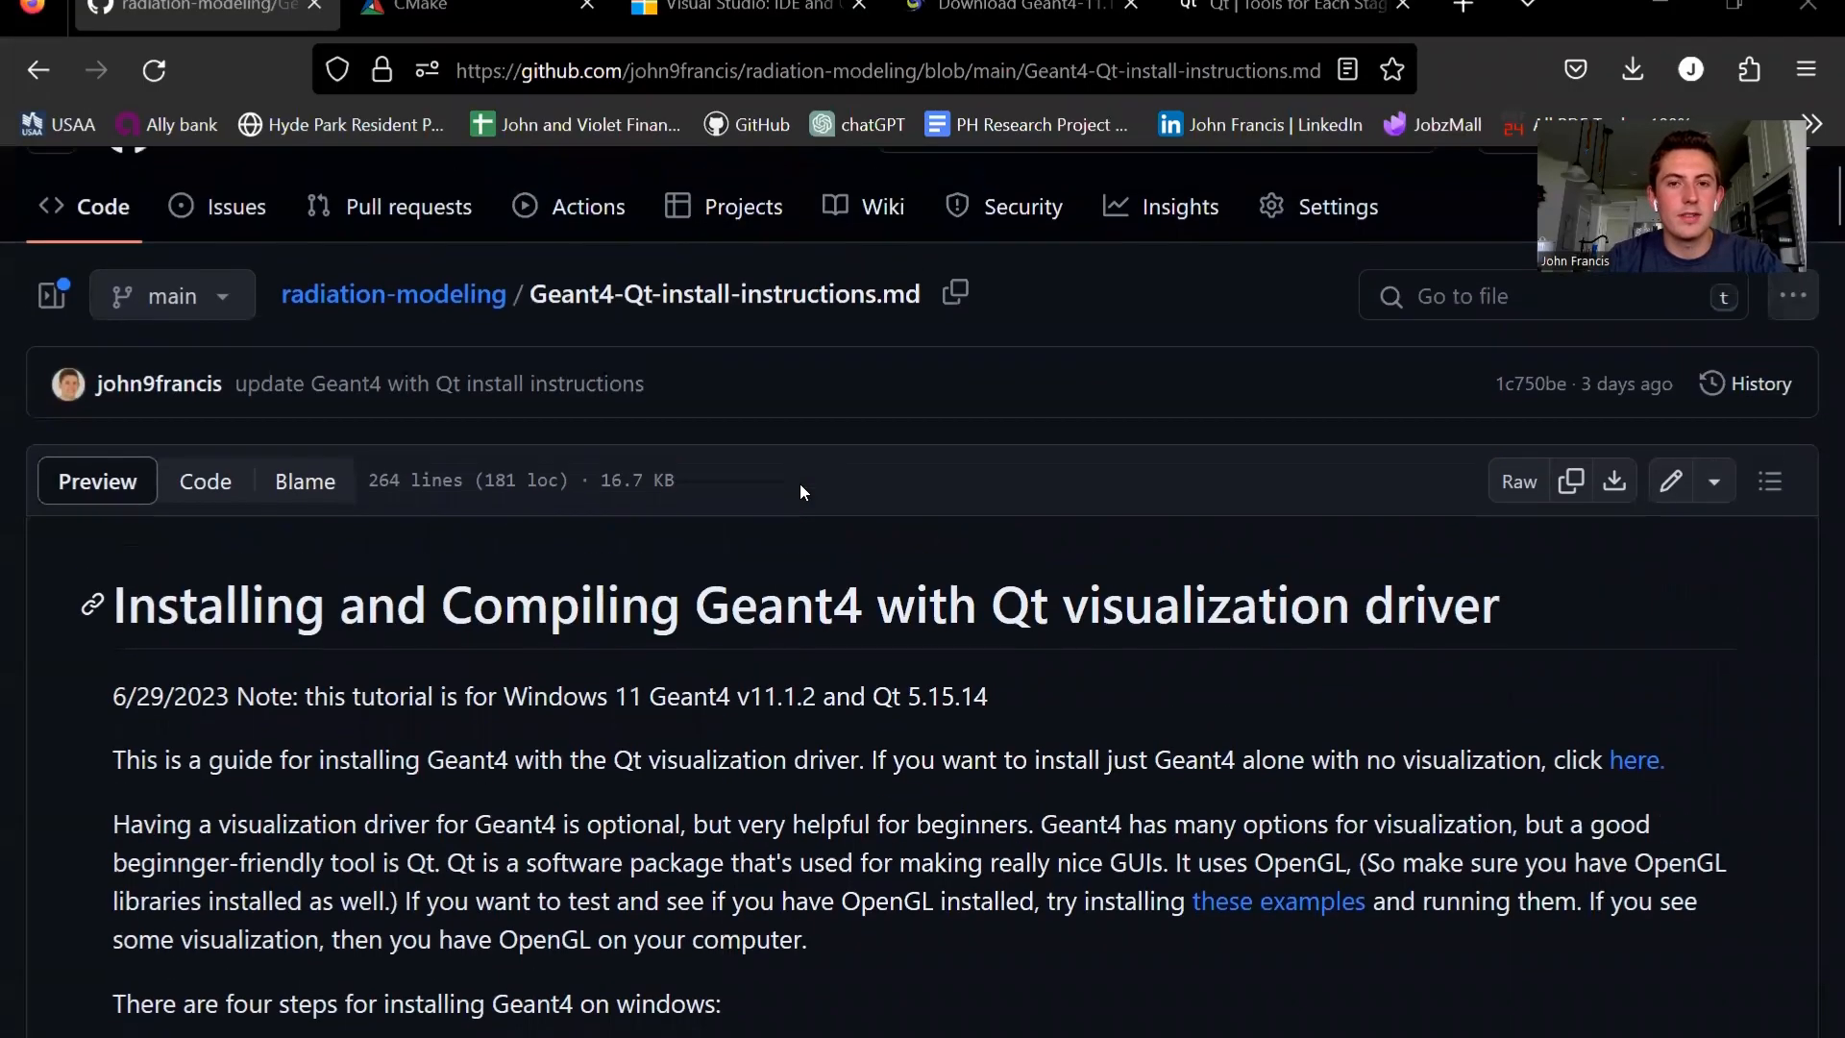
scroll(799, 483, "up", 1)
scroll(728, 615, "down", 2)
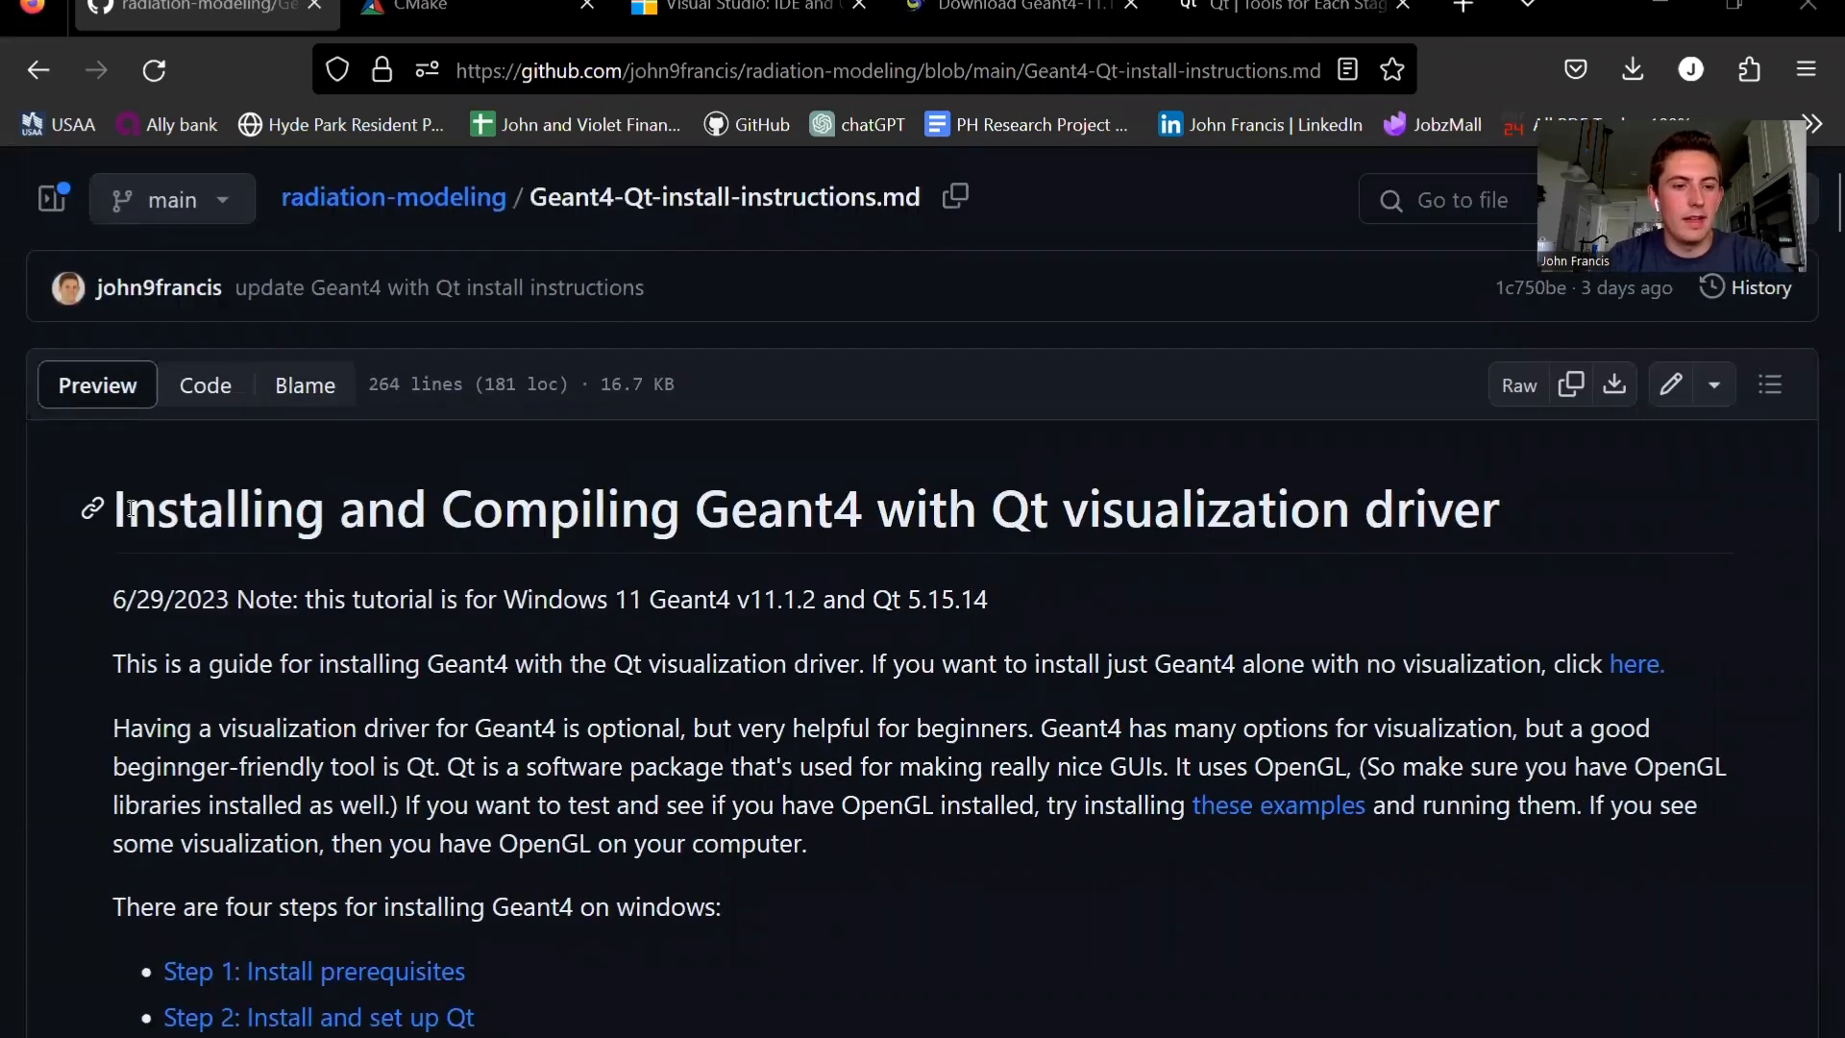
left_click_drag(132, 507, 948, 510)
left_click(1201, 492)
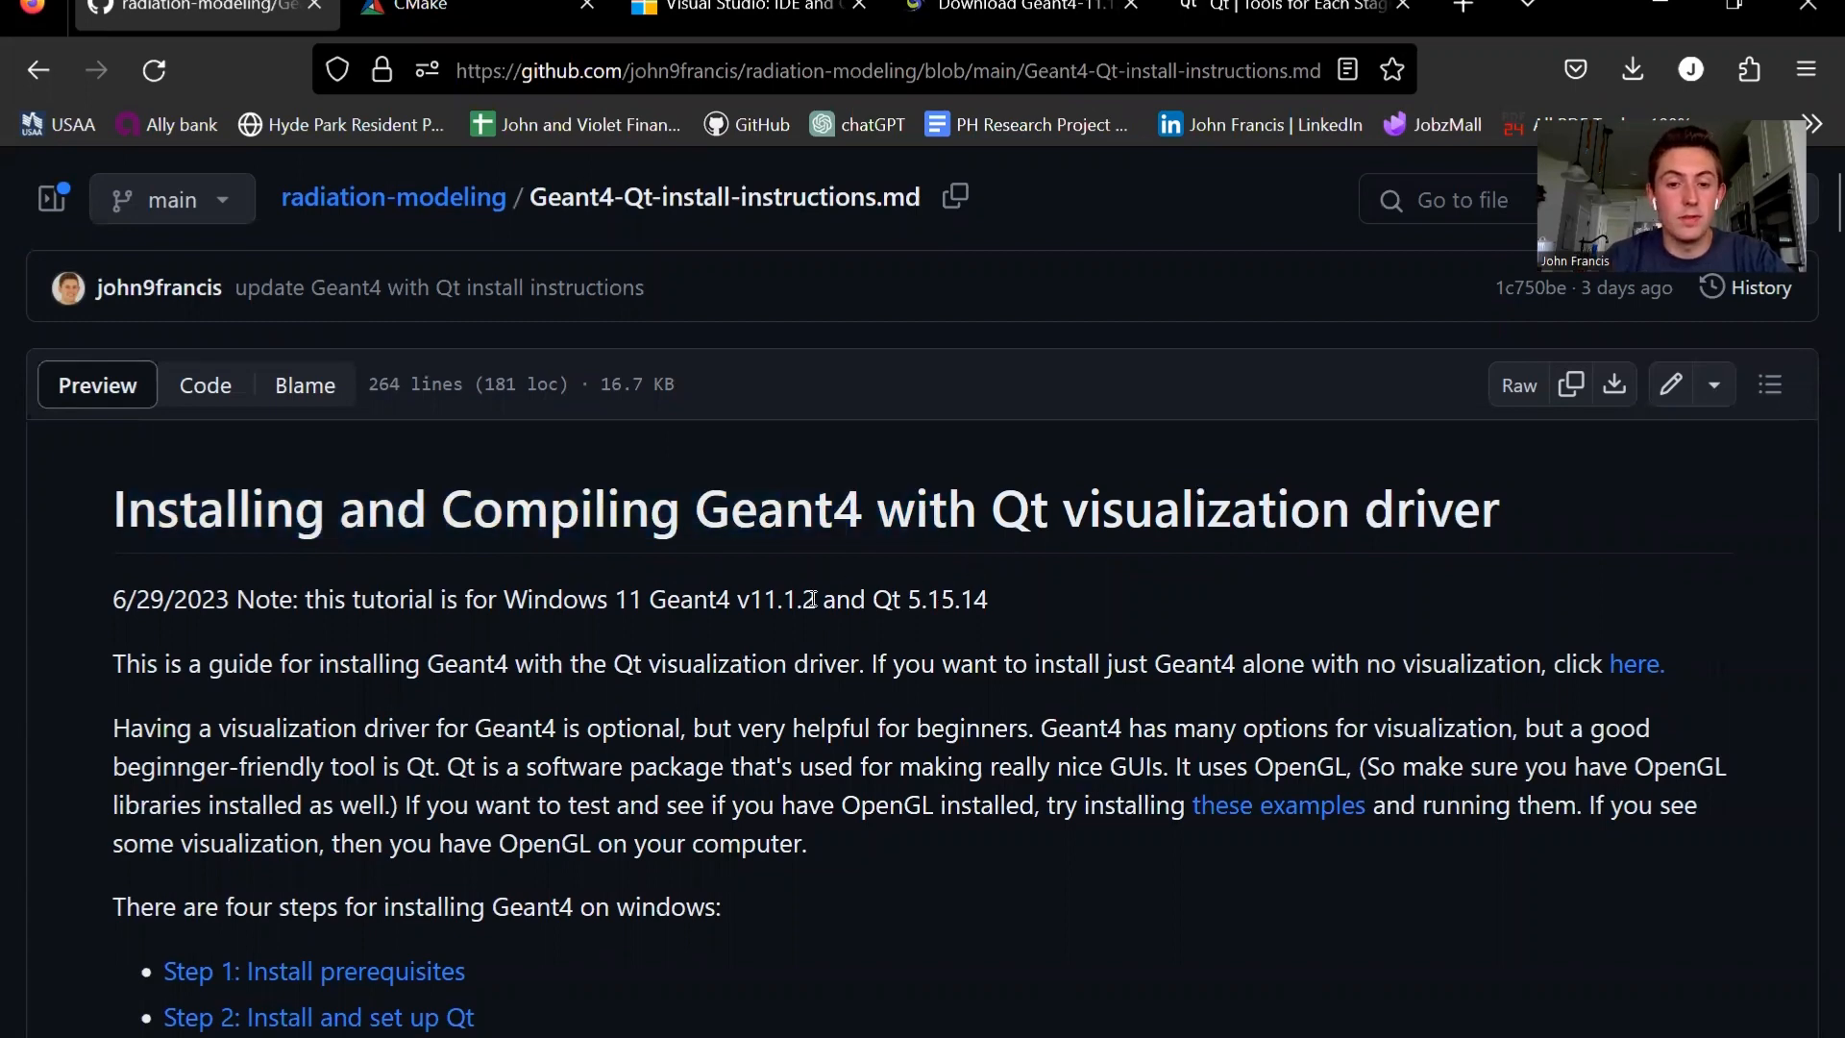
scroll(817, 591, "down", 1)
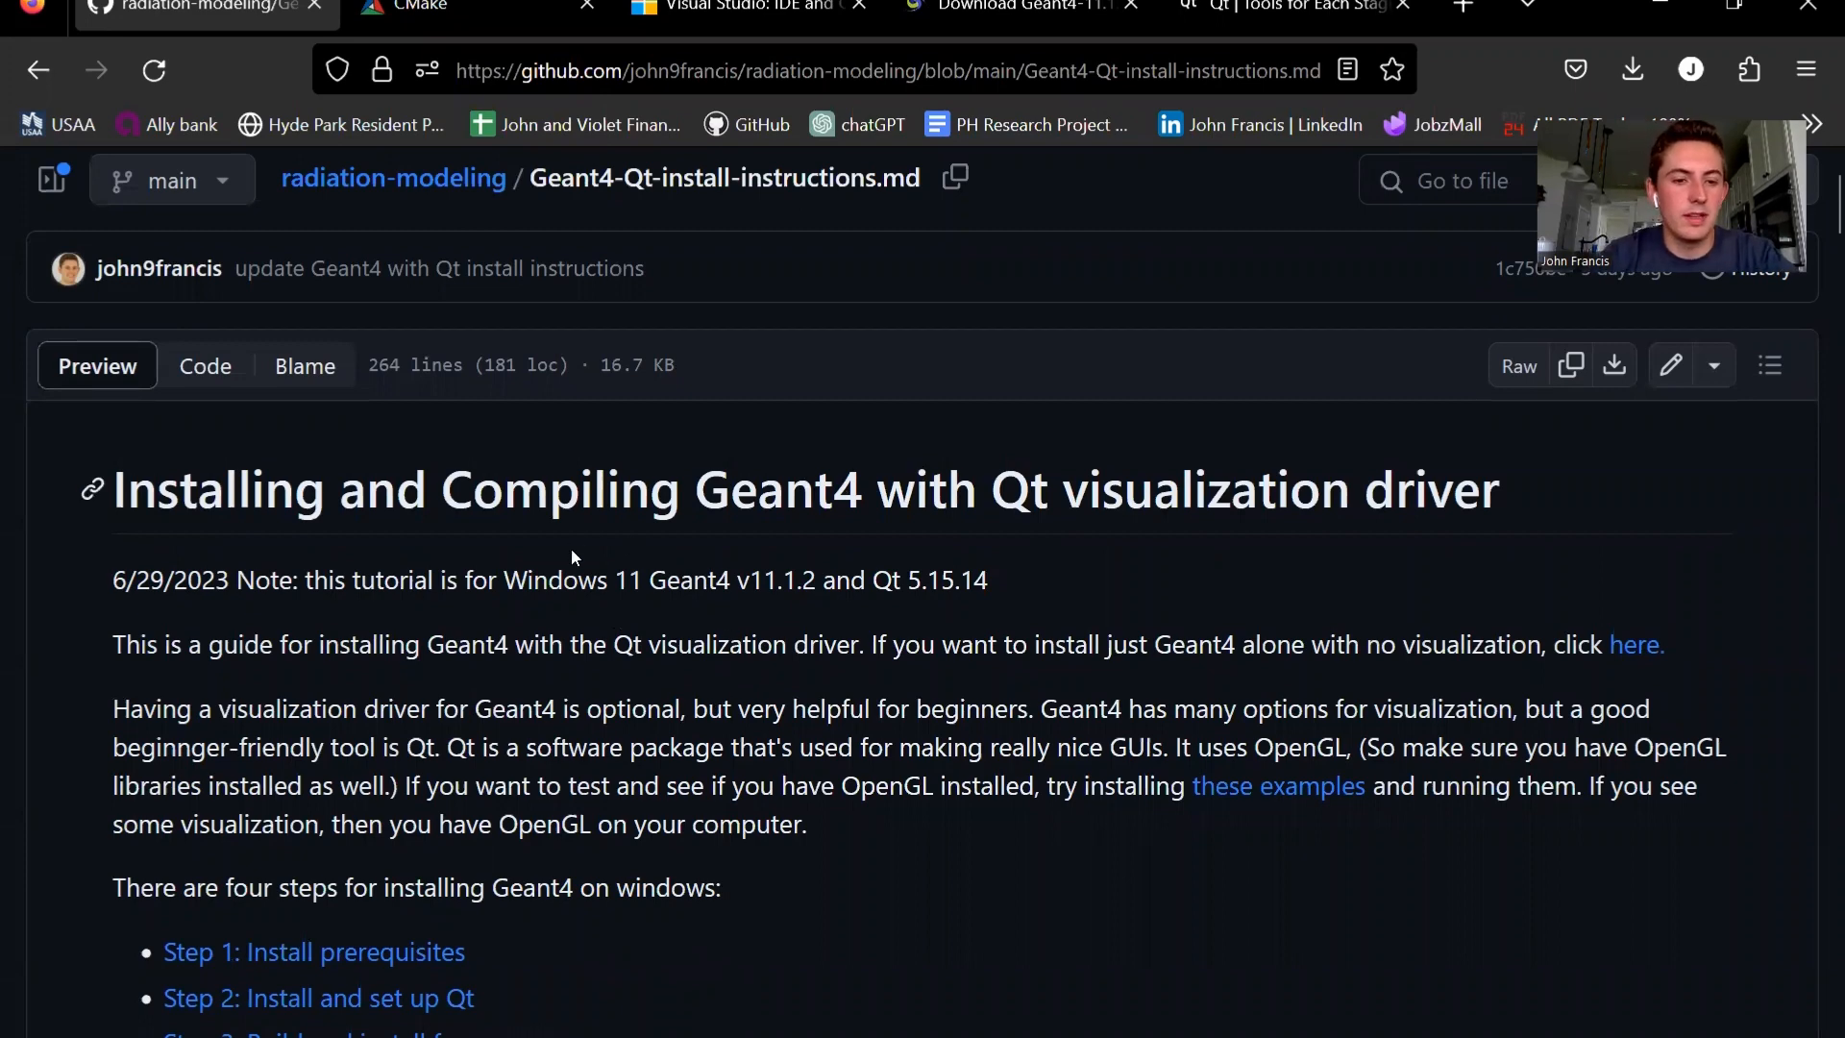
scroll(571, 548, "down", 2)
scroll(572, 549, "down", 1)
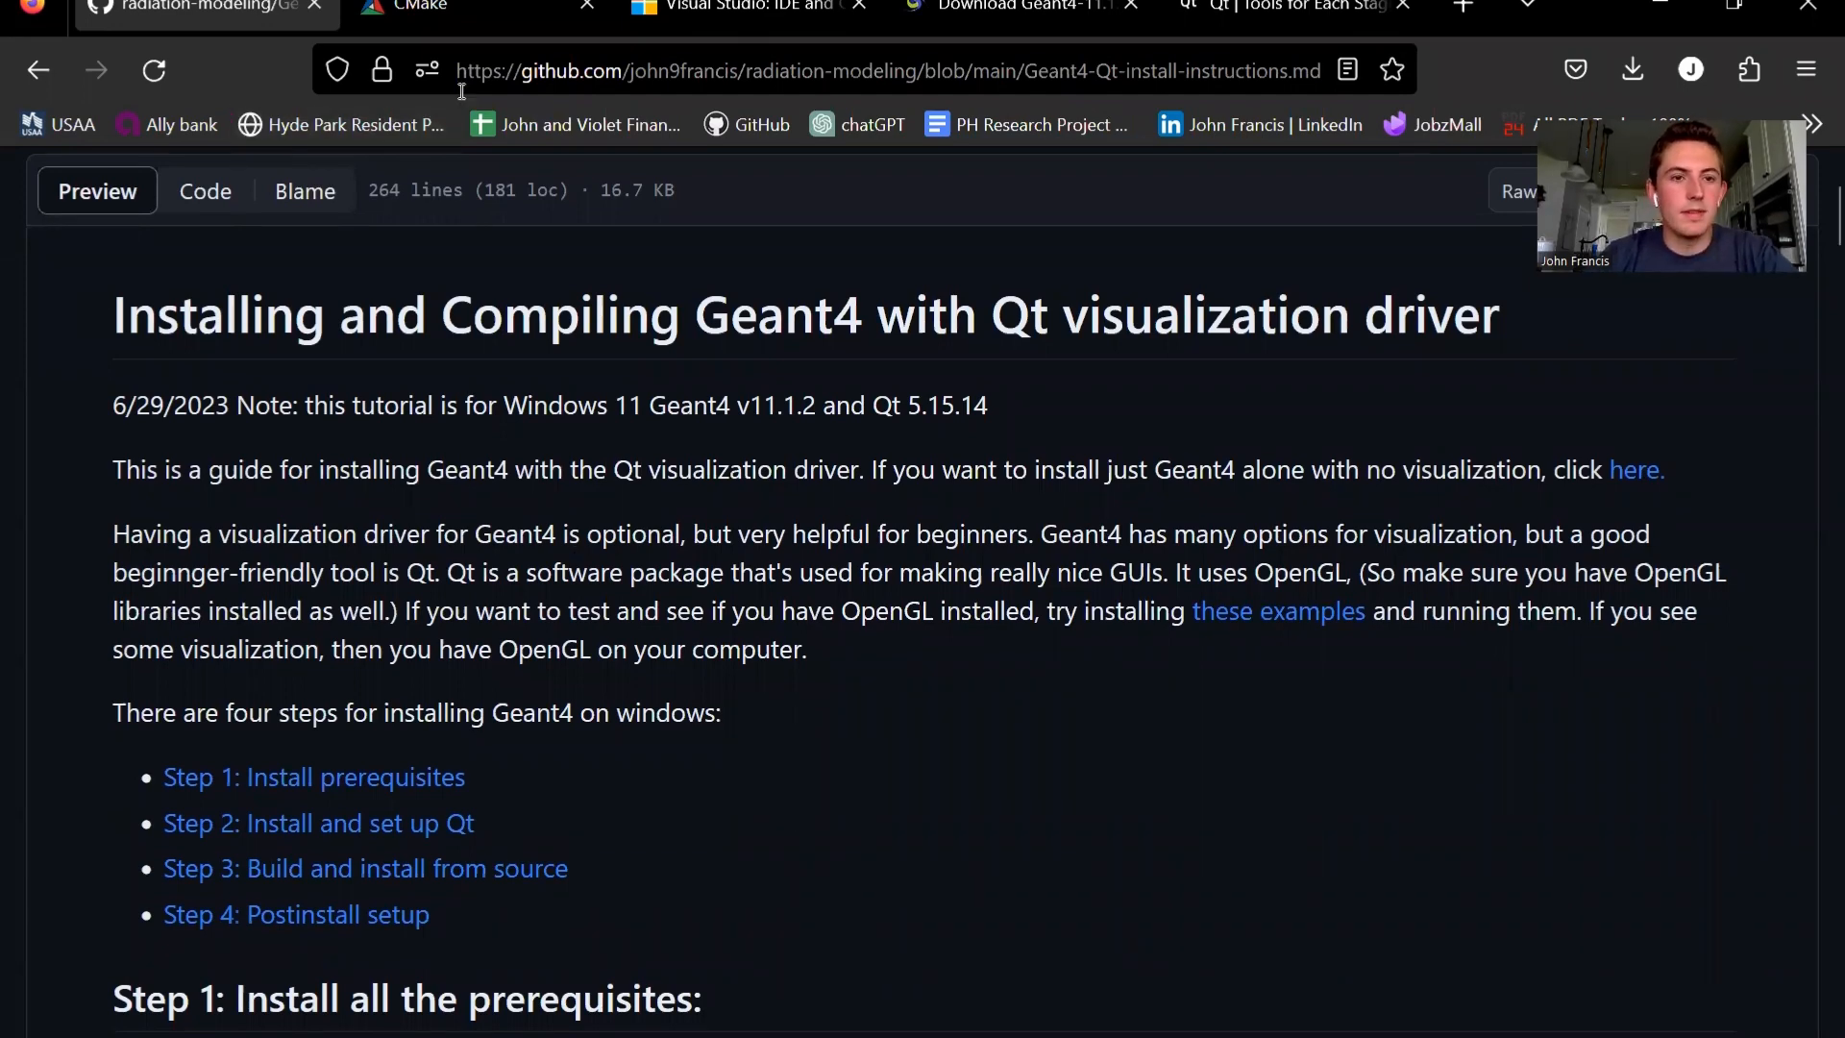
- Look over the open prerequisite websites for CMake, Visual Studio, the Geant4 11.1.2 download and Qt
left_click(450, 5)
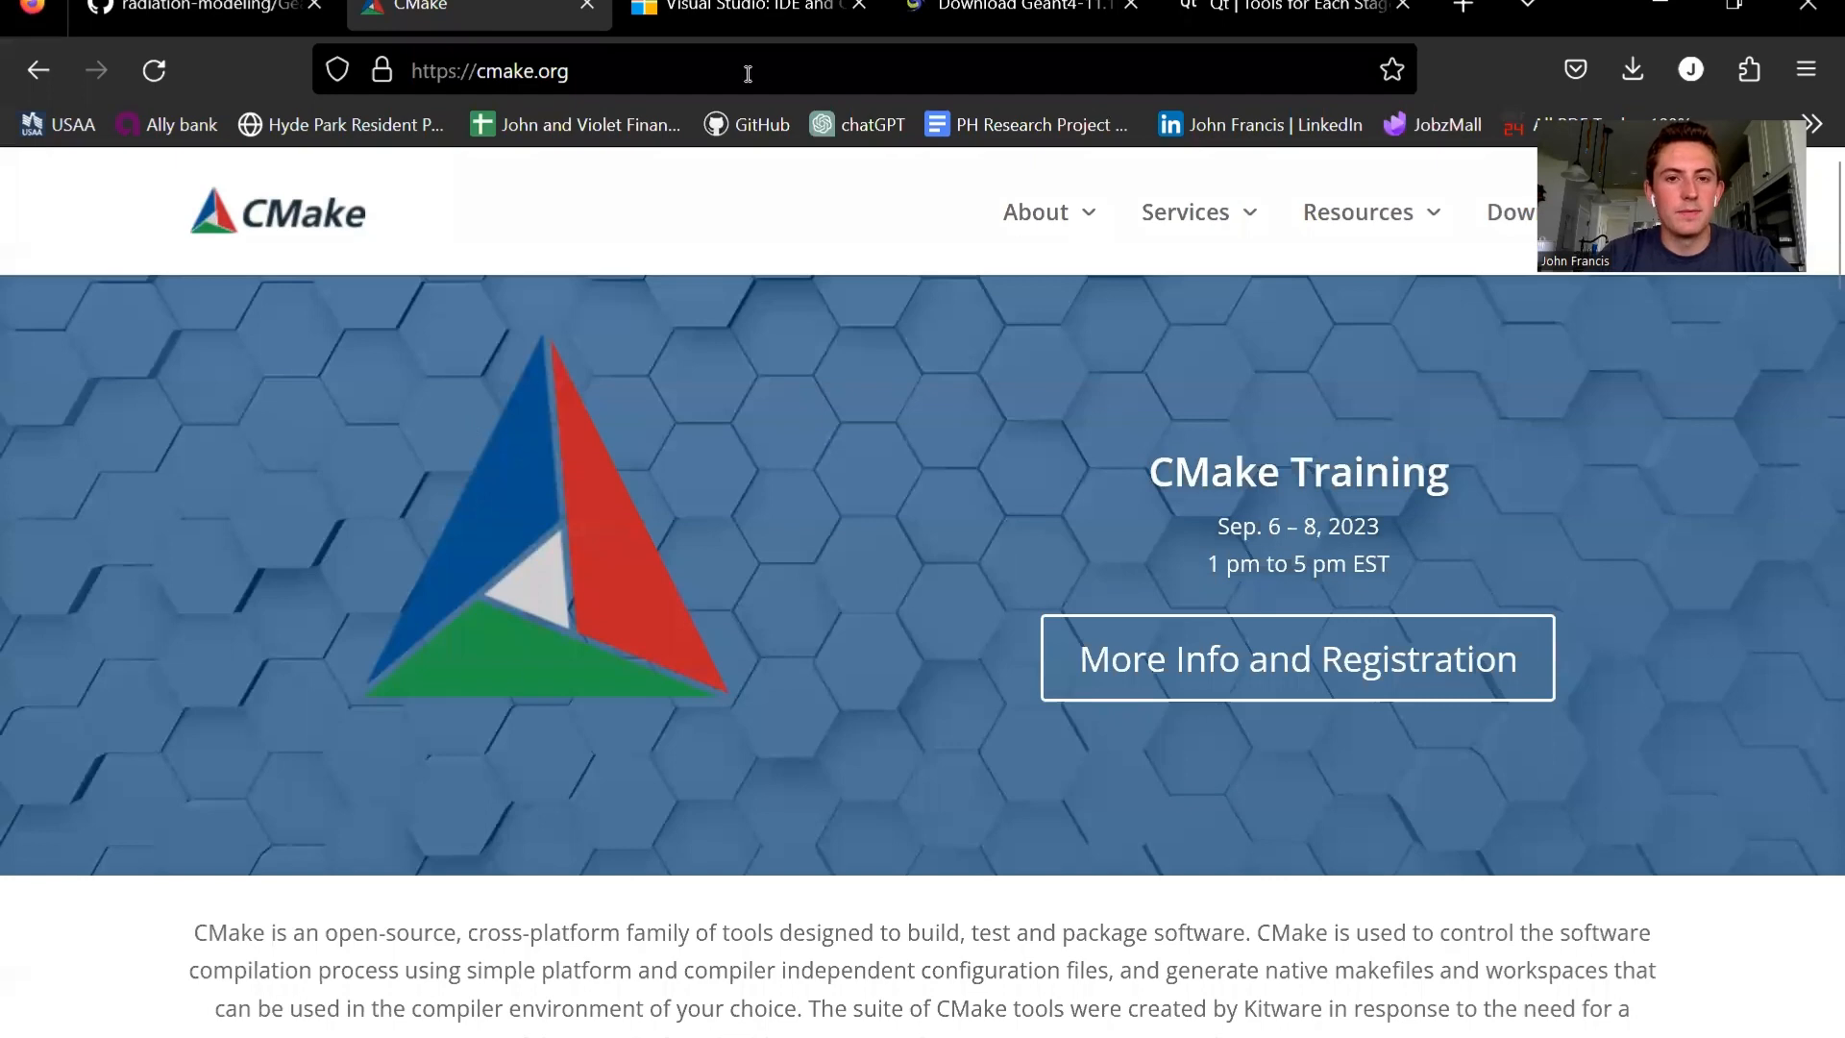
left_click(796, 20)
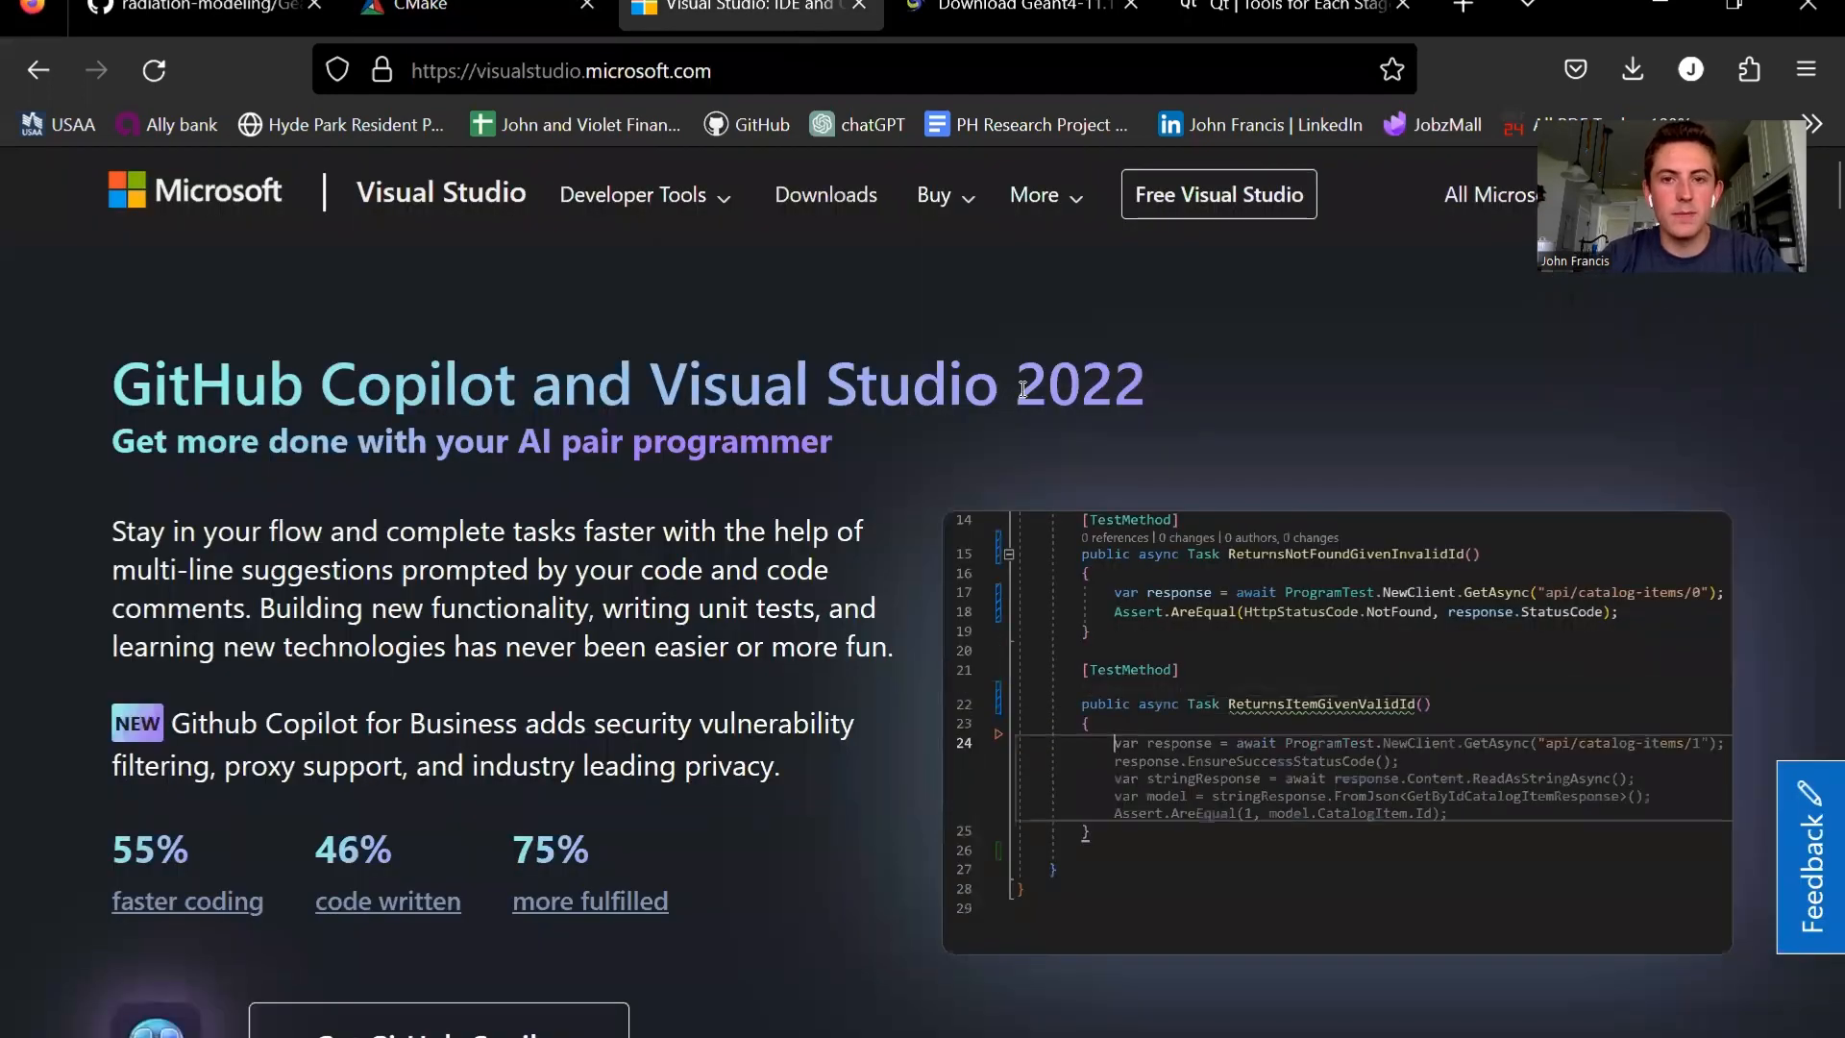
left_click(1019, 15)
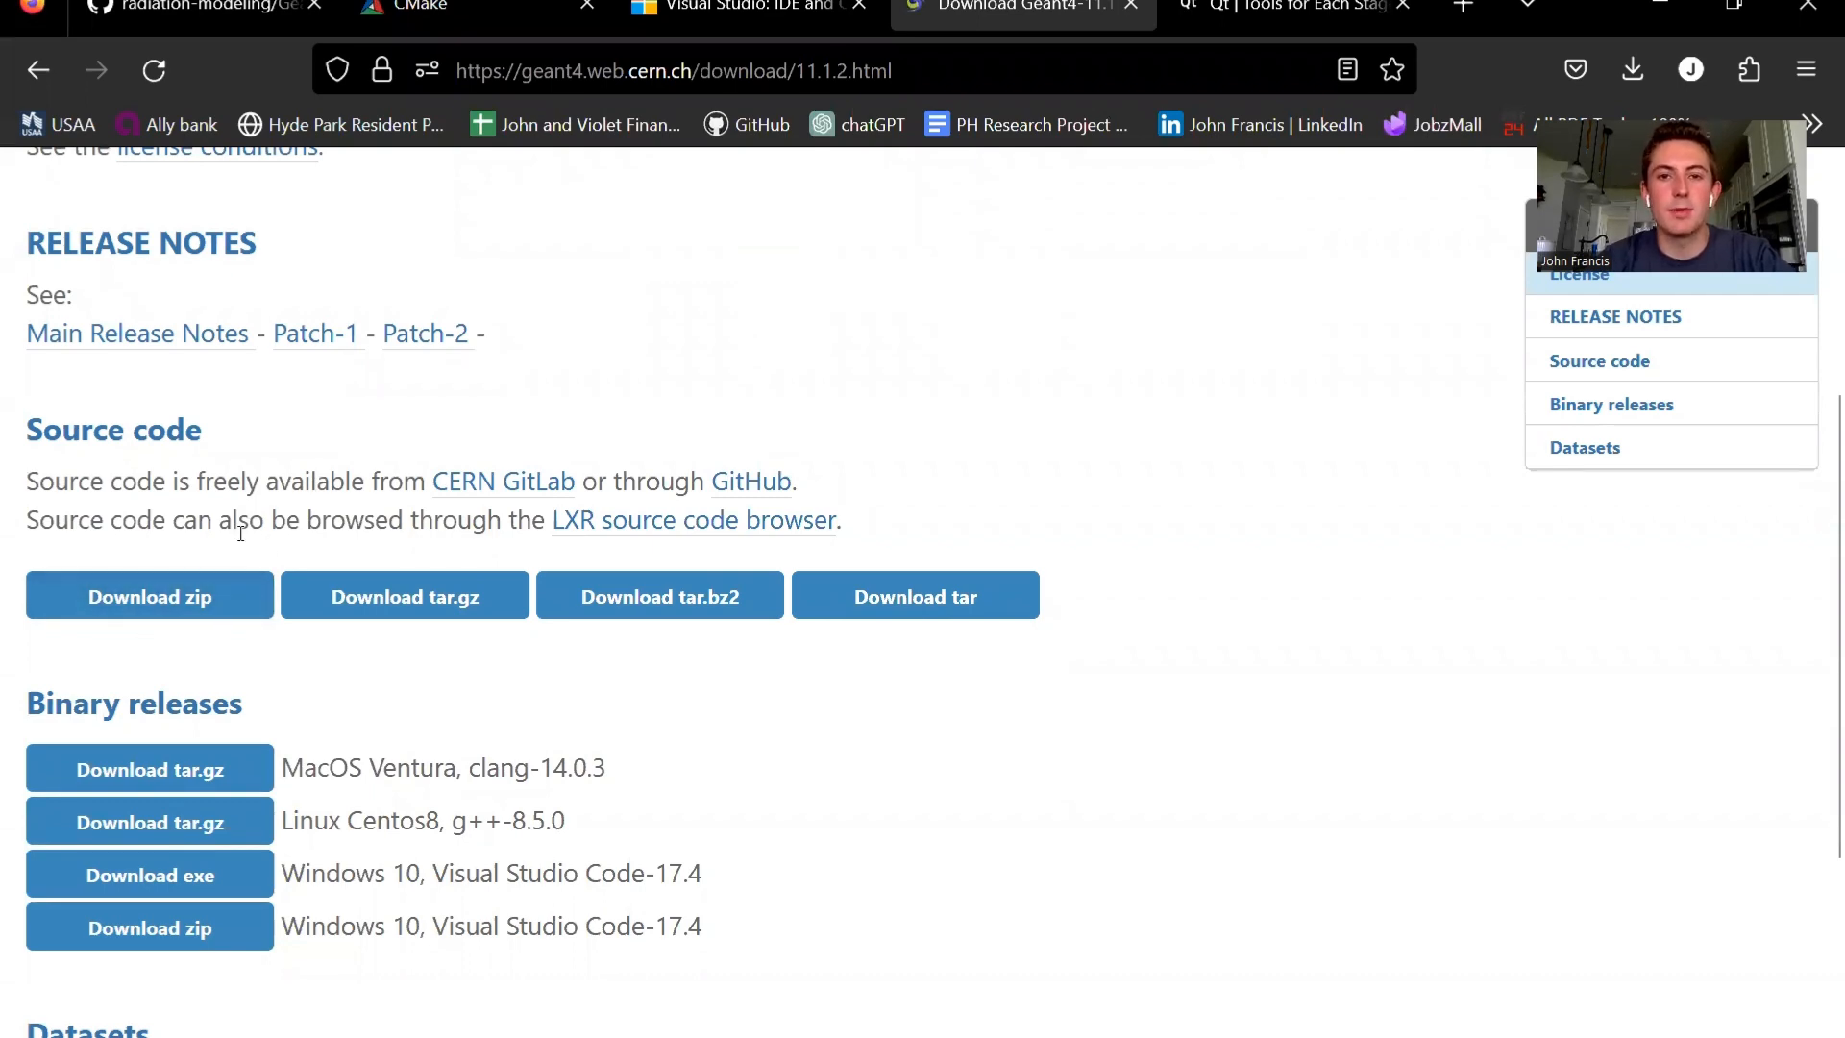
left_click(461, 15)
left_click(750, 15)
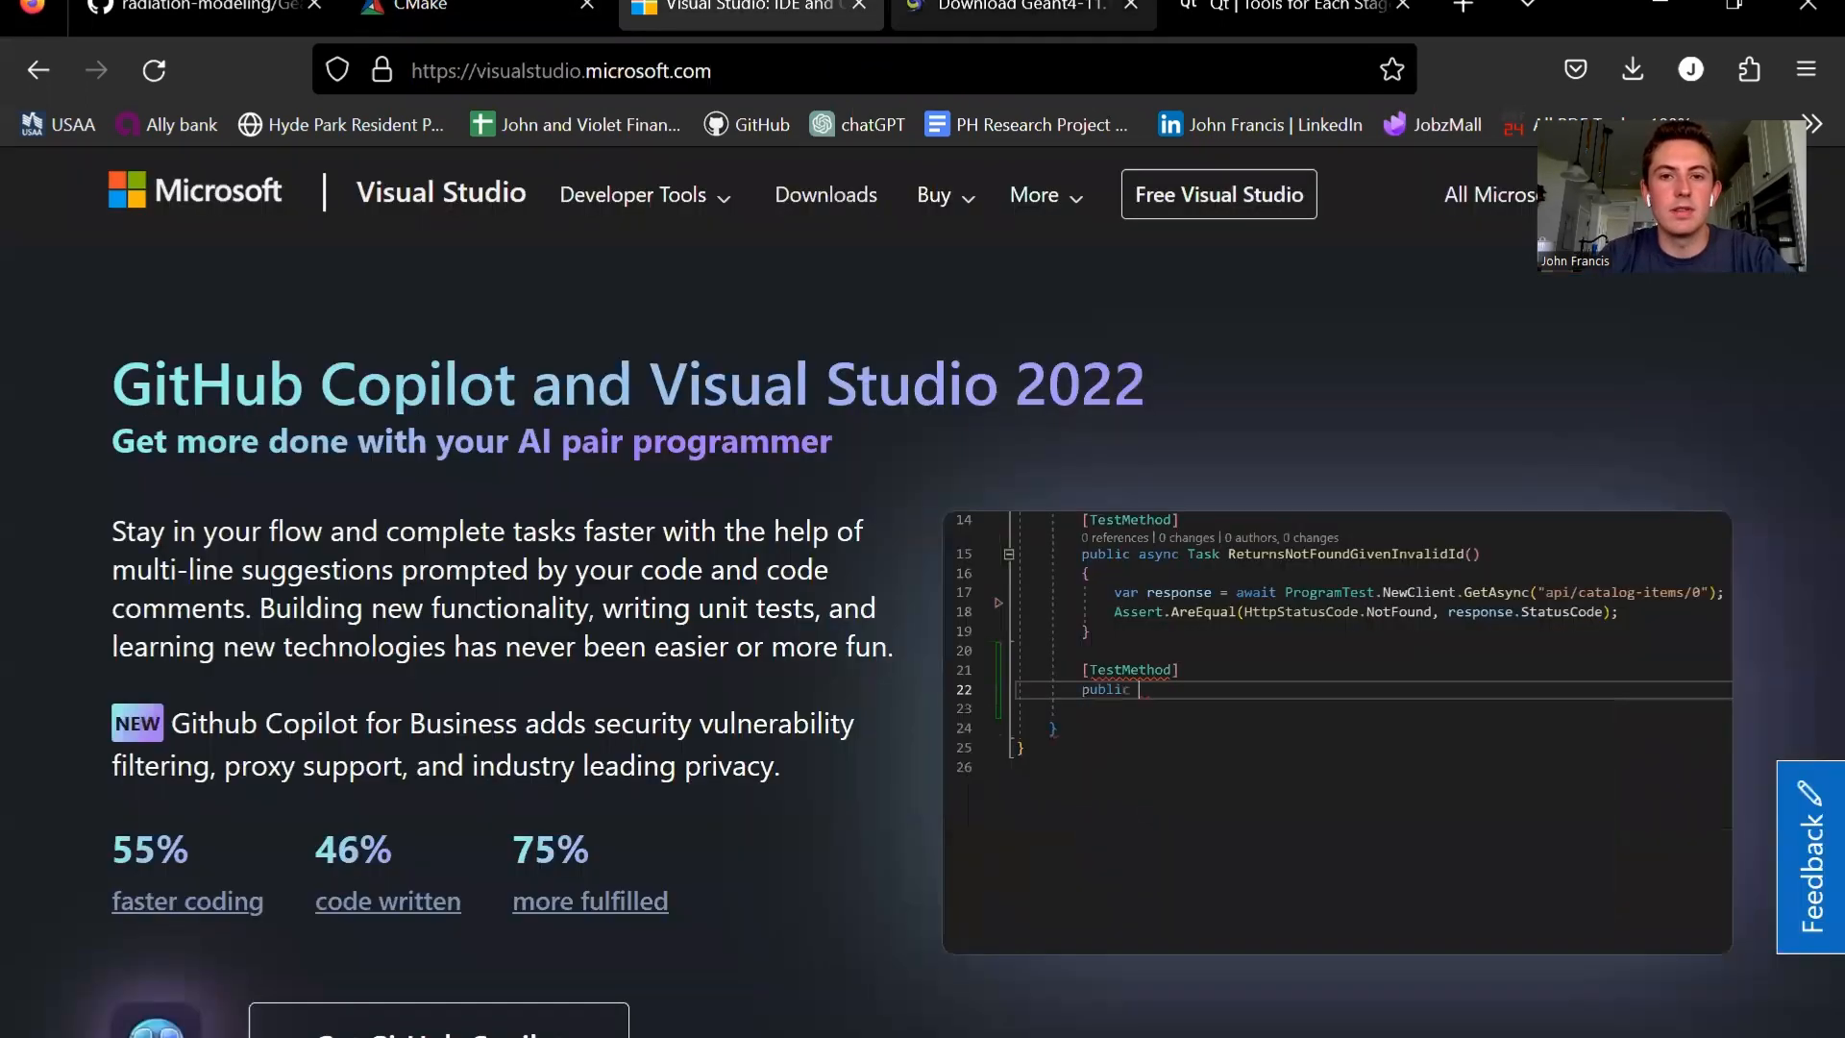
left_click(1023, 12)
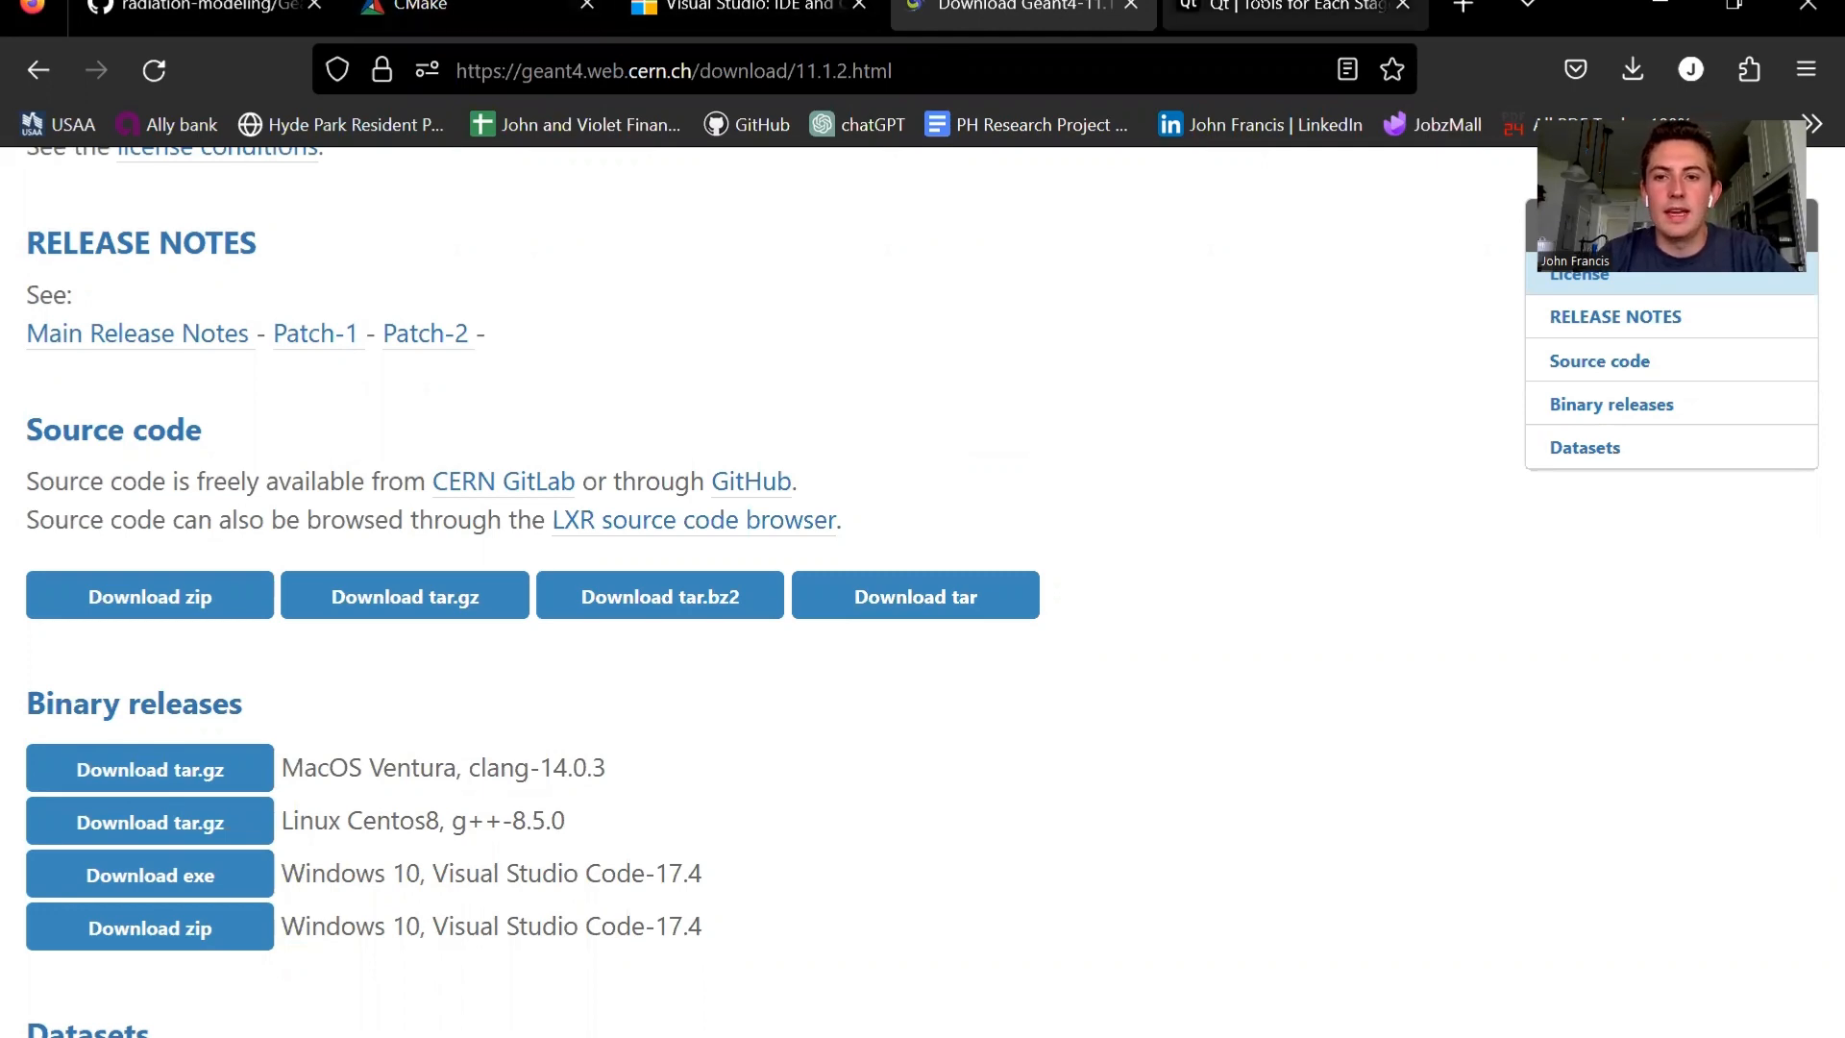
left_click(1288, 7)
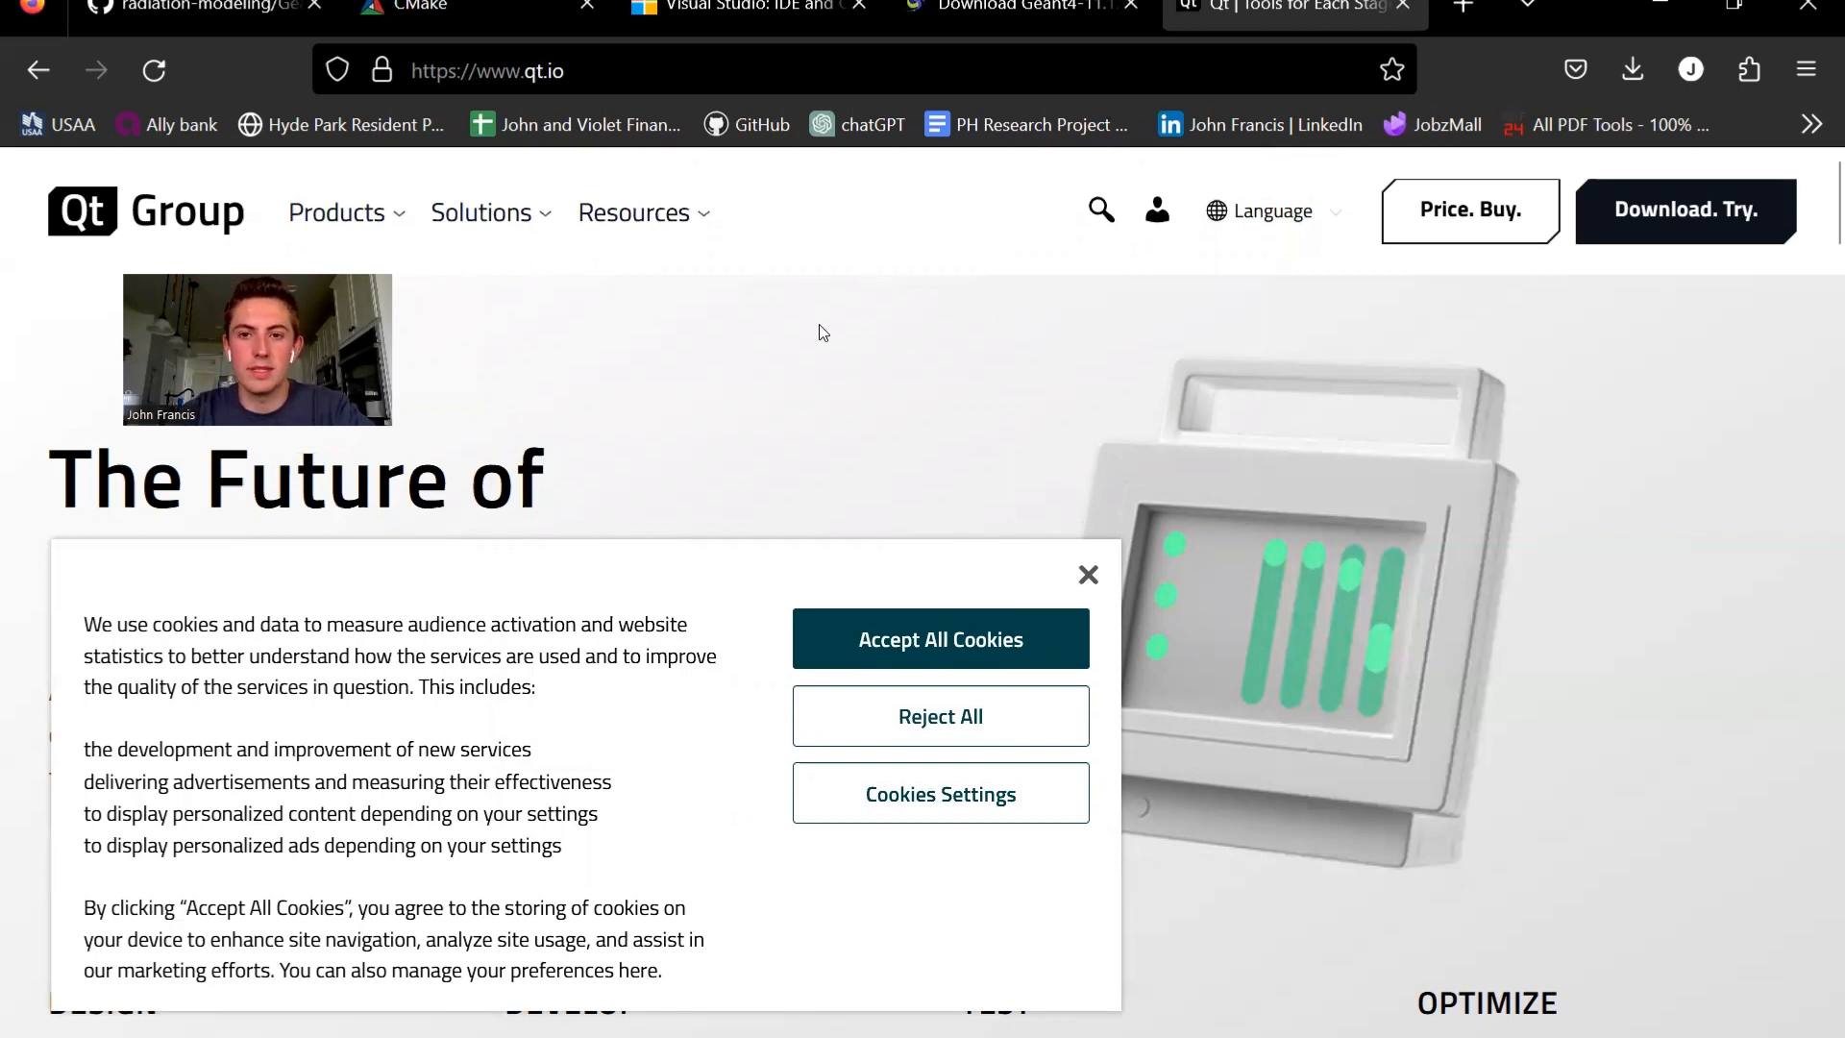
- Open Qt's pricing page, dismiss the cookie notice and check the Development Tools licensing cost
left_click(1486, 210)
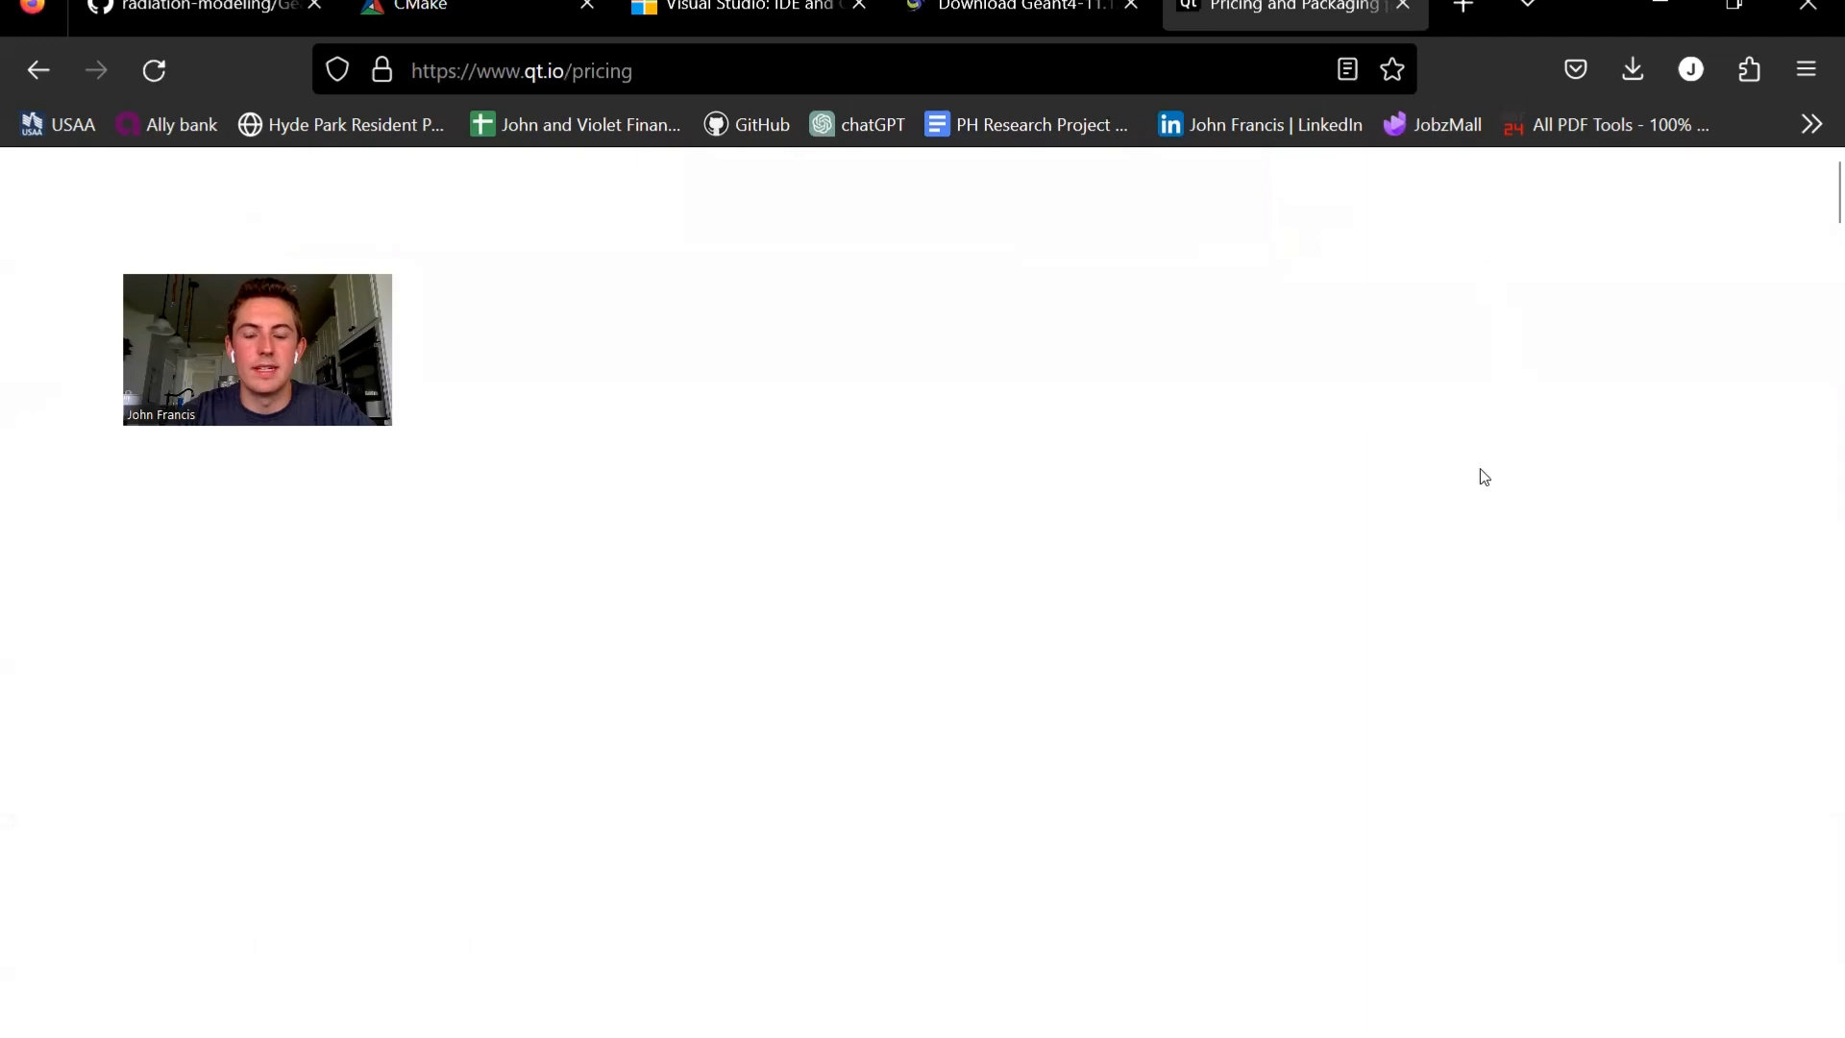
scroll(1167, 390, "down", 5)
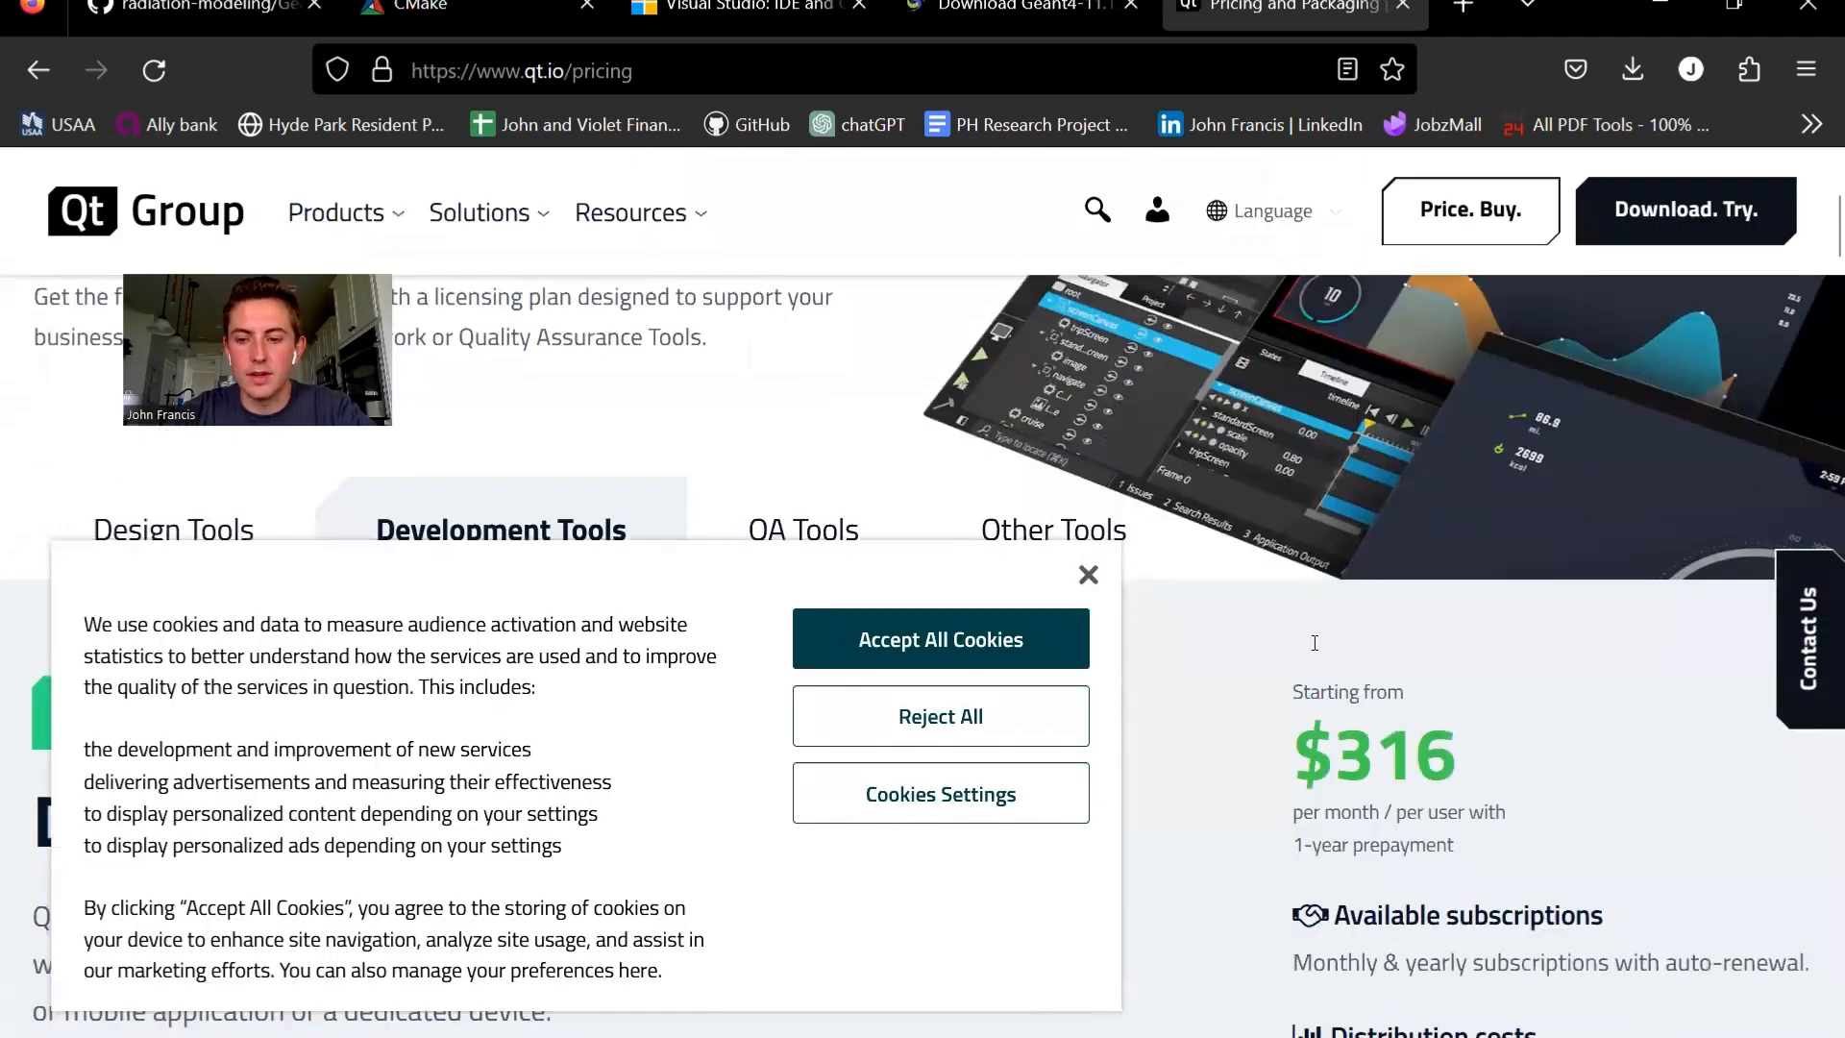
scroll(1313, 649, "down", 4)
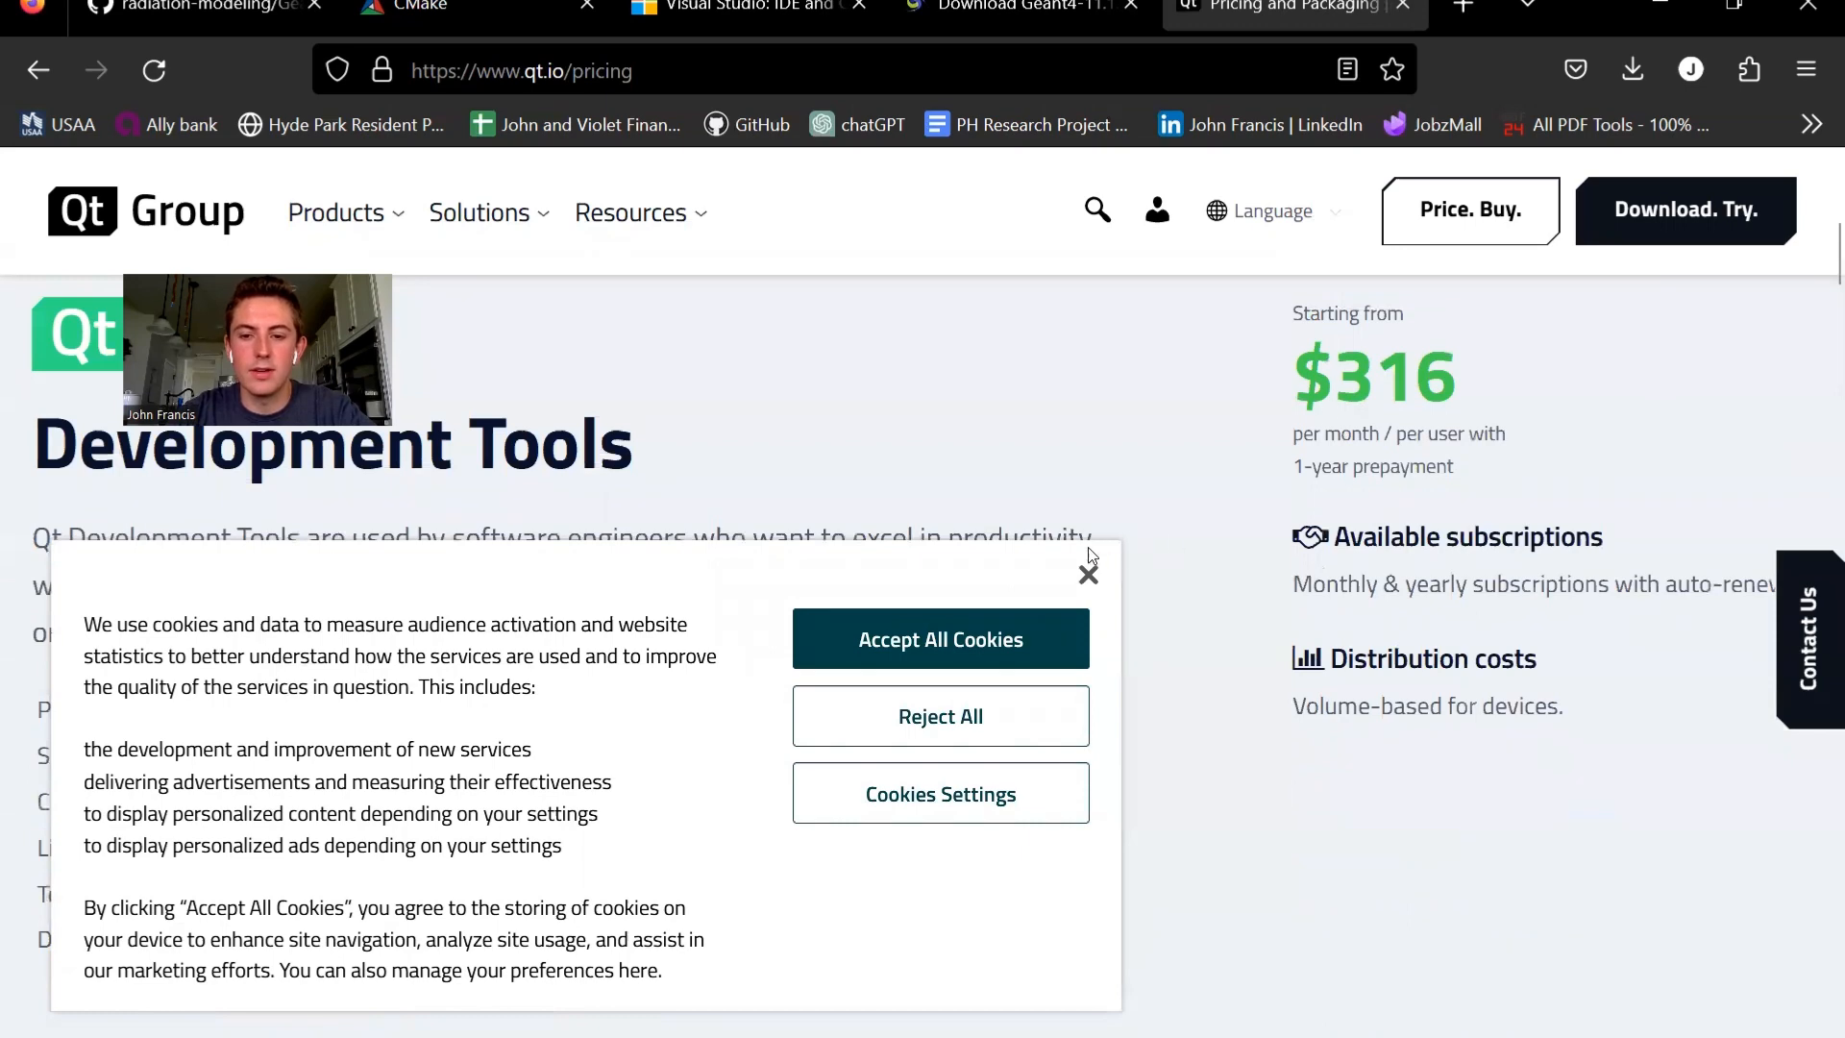
left_click(1087, 576)
scroll(1344, 487, "up", 1)
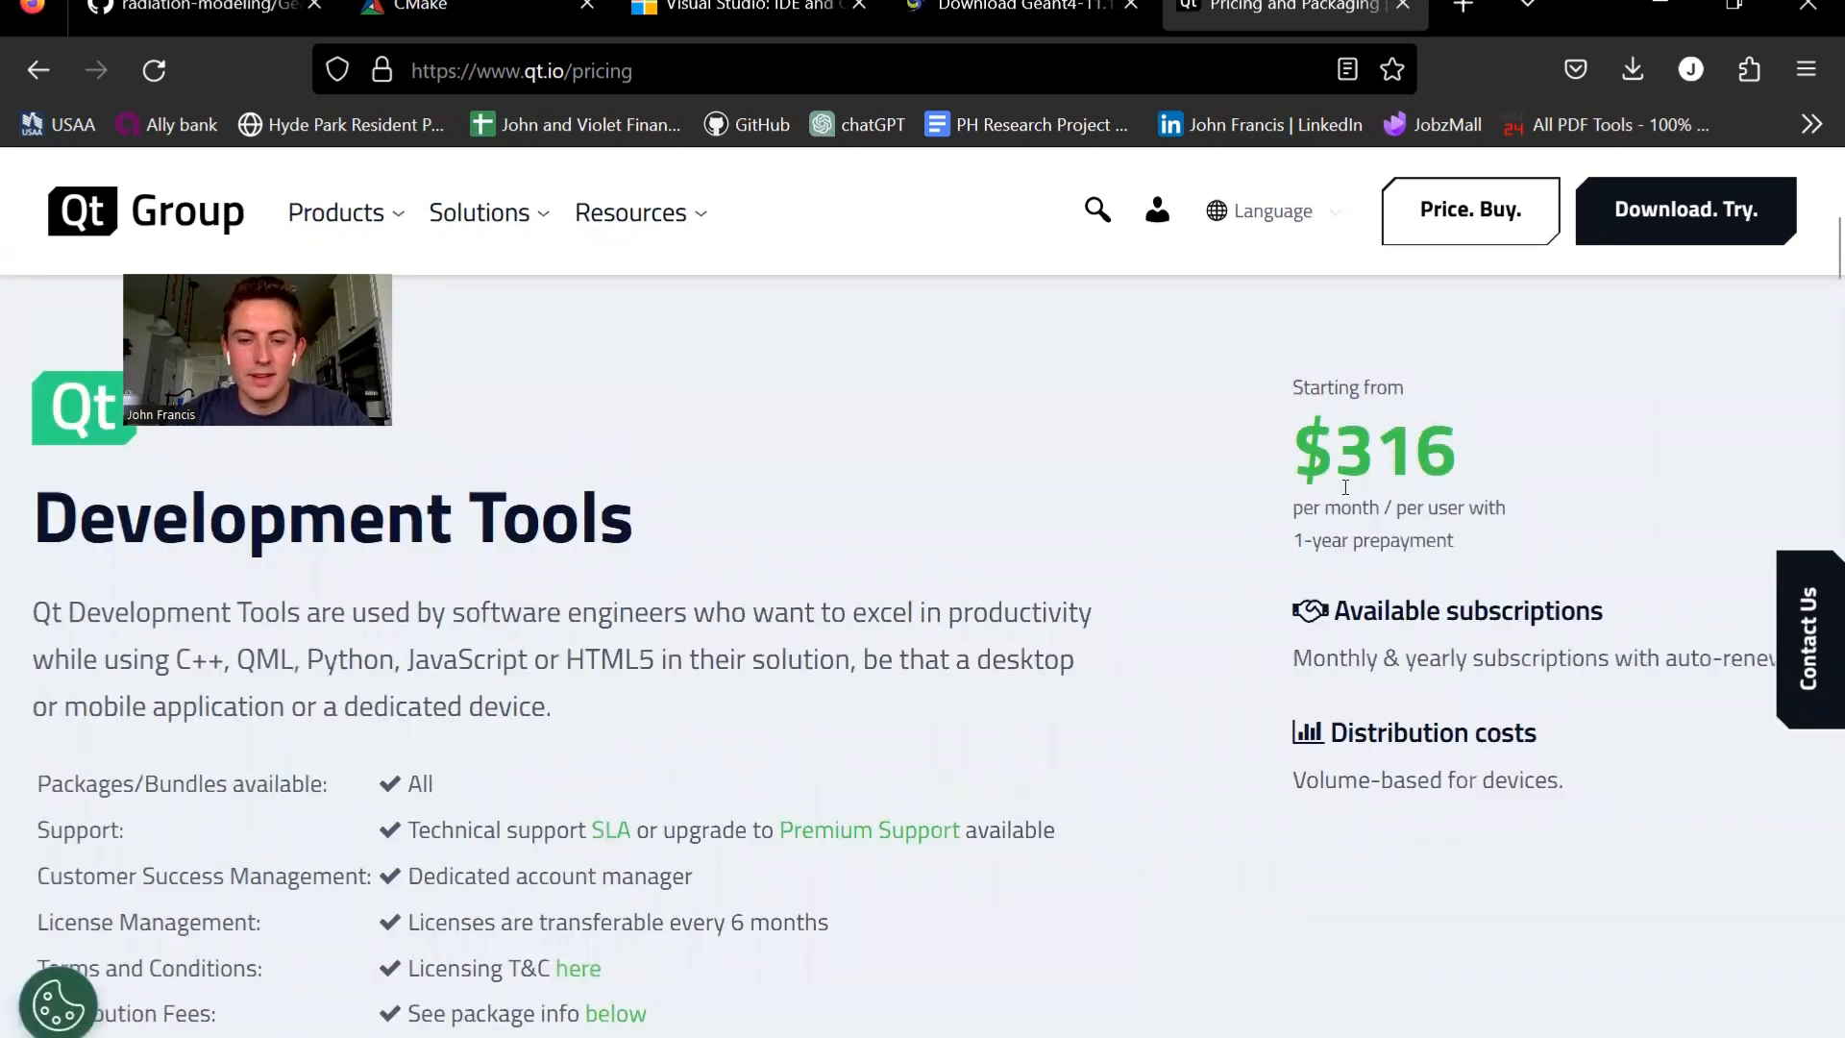
scroll(1344, 487, "up", 6)
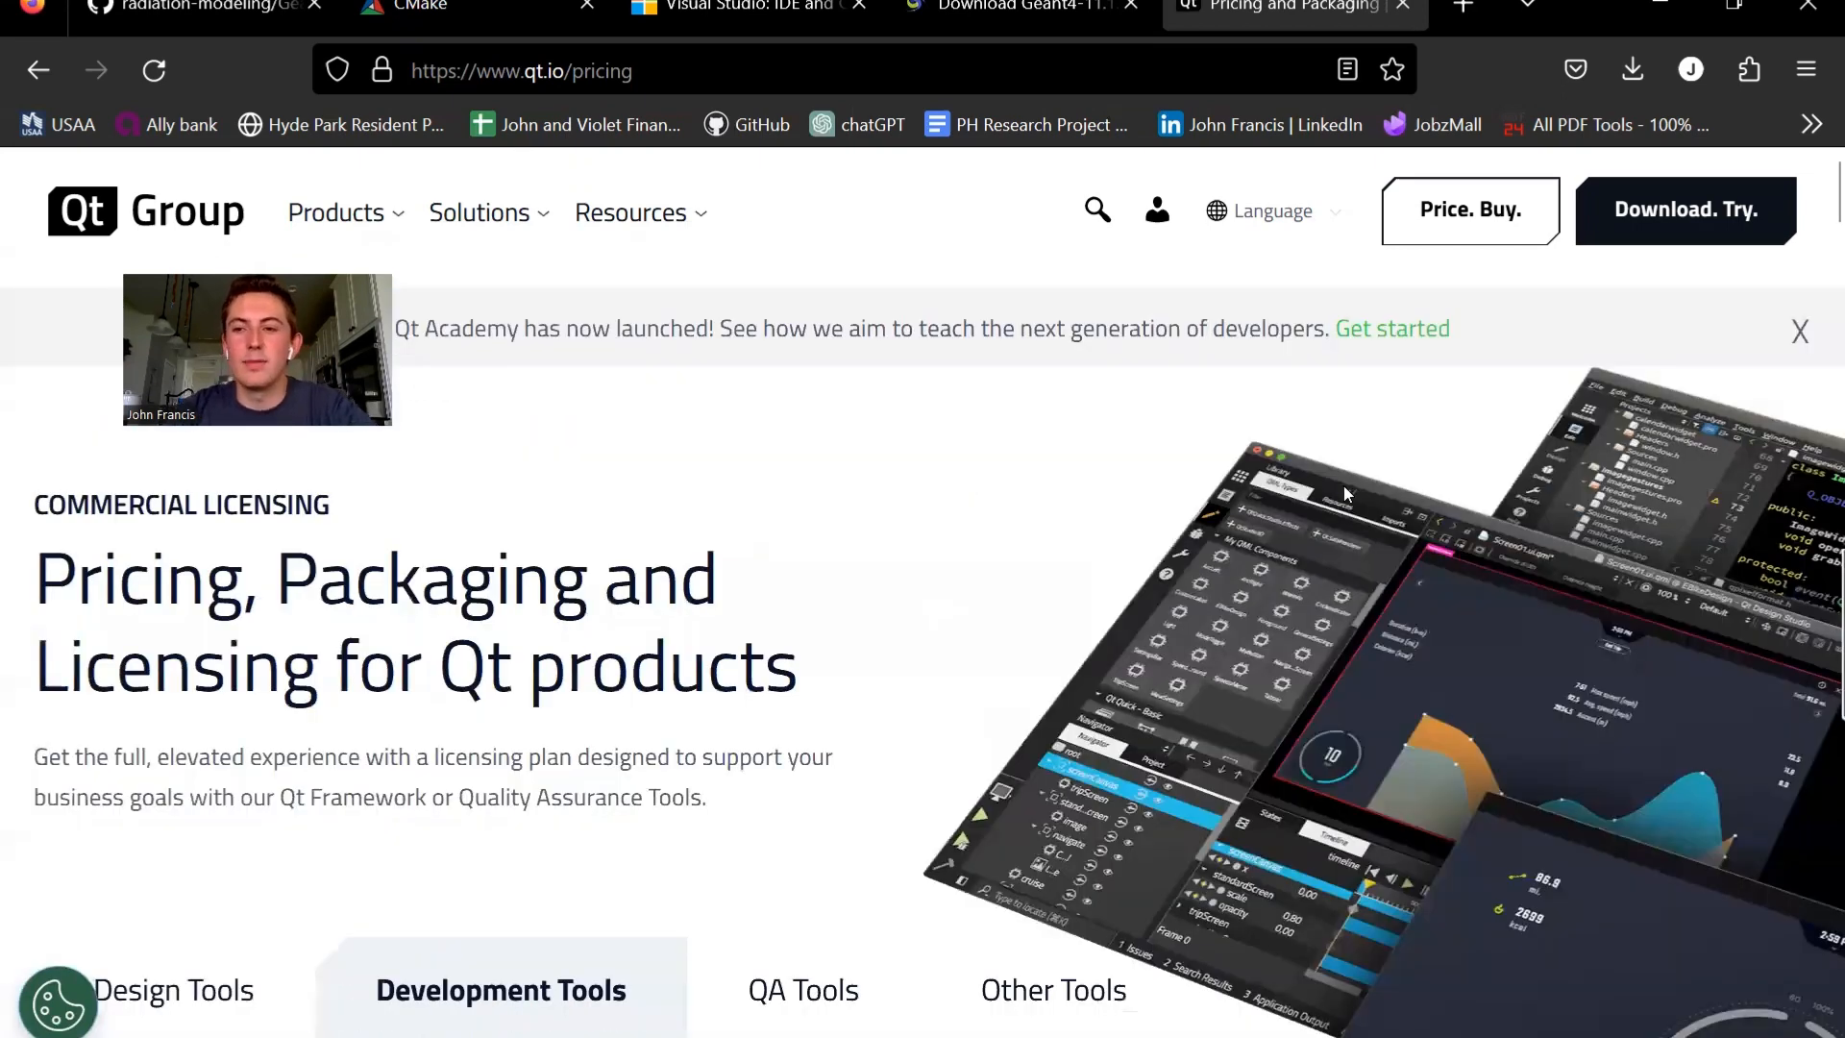
- Visit Qt's free trials page, and open the Qt Educational license page from the Qt learning resources
left_click(1660, 221)
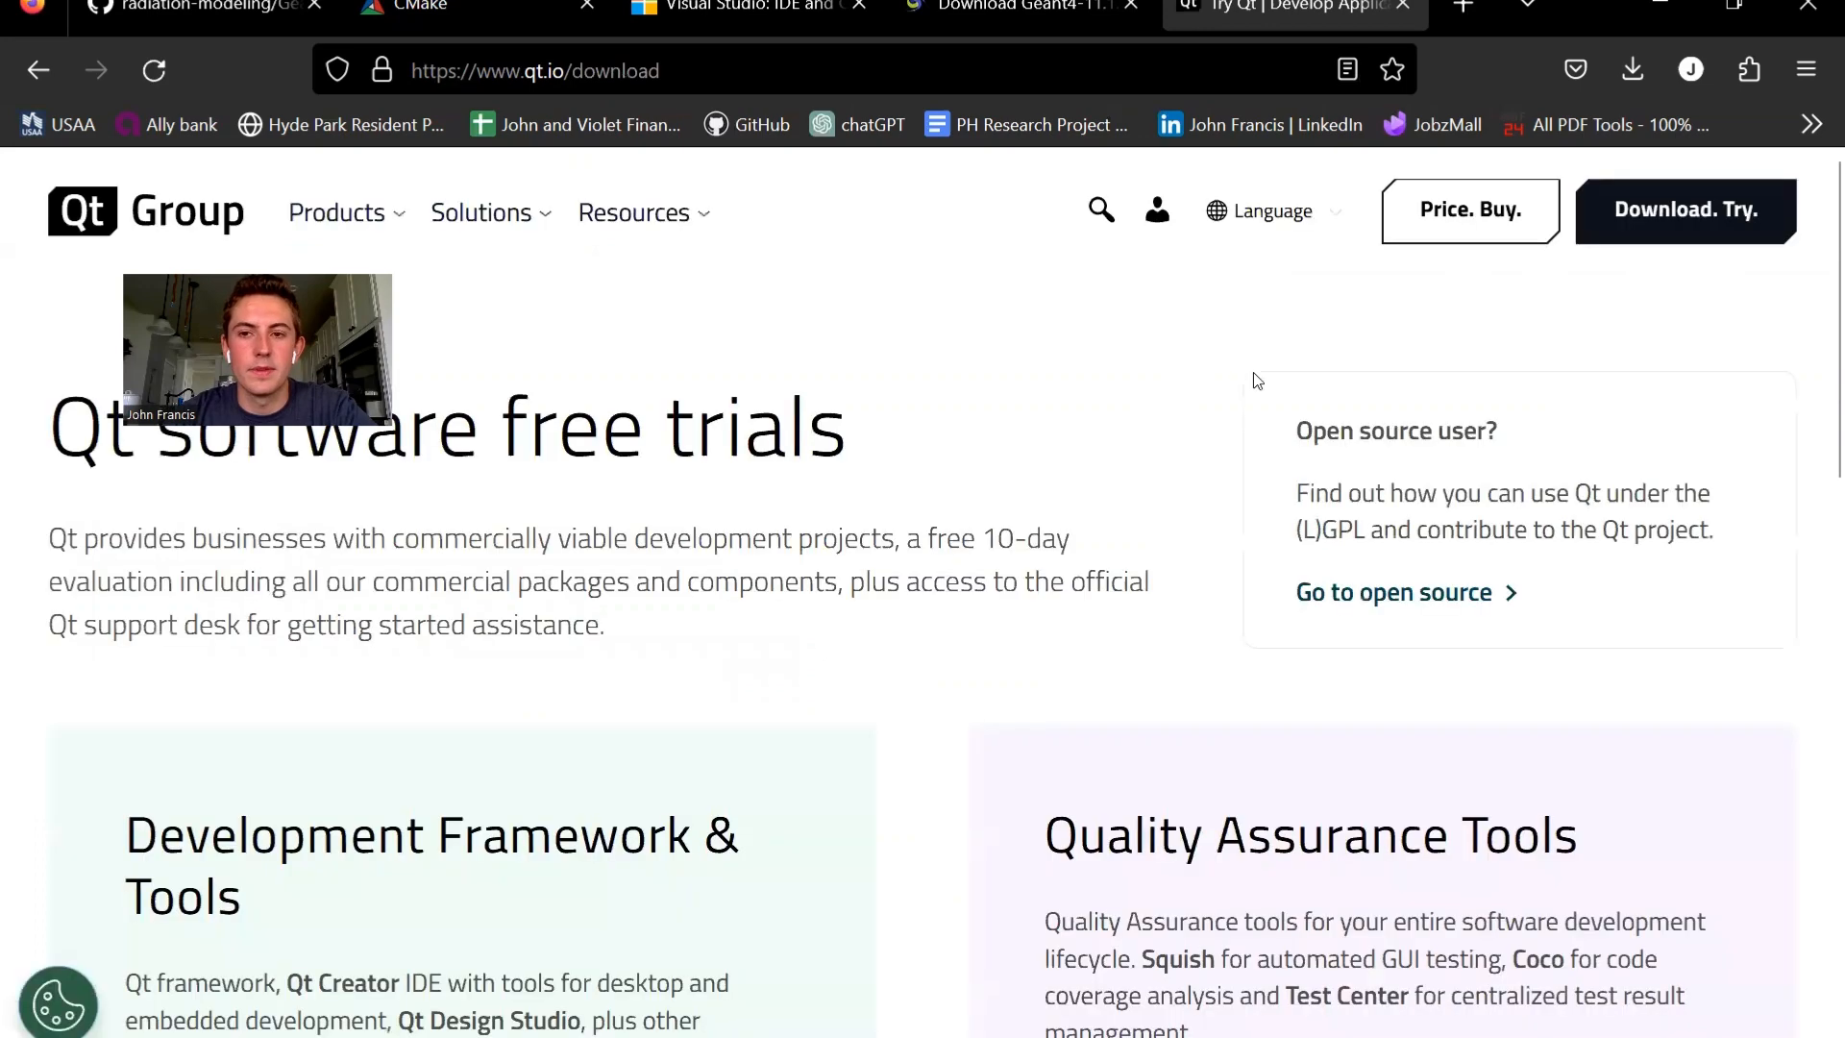
mouse_move(690, 213)
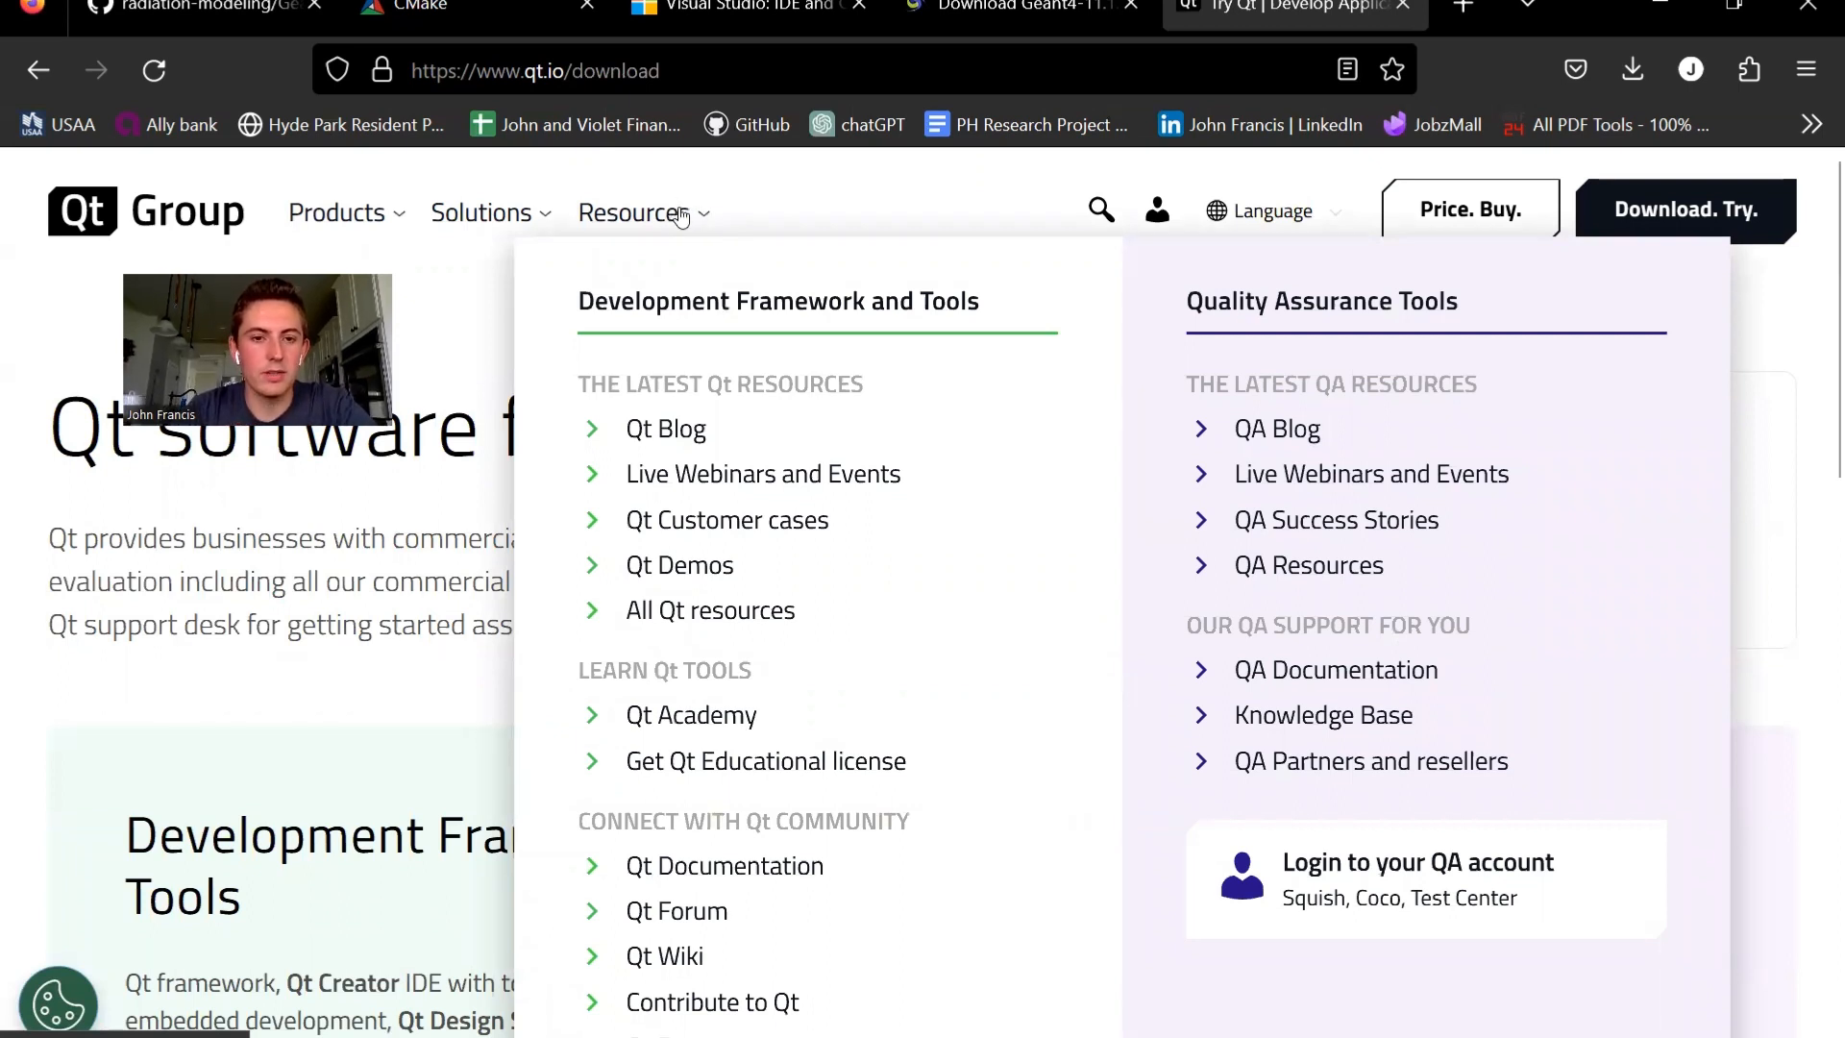
scroll(886, 679, "down", 1)
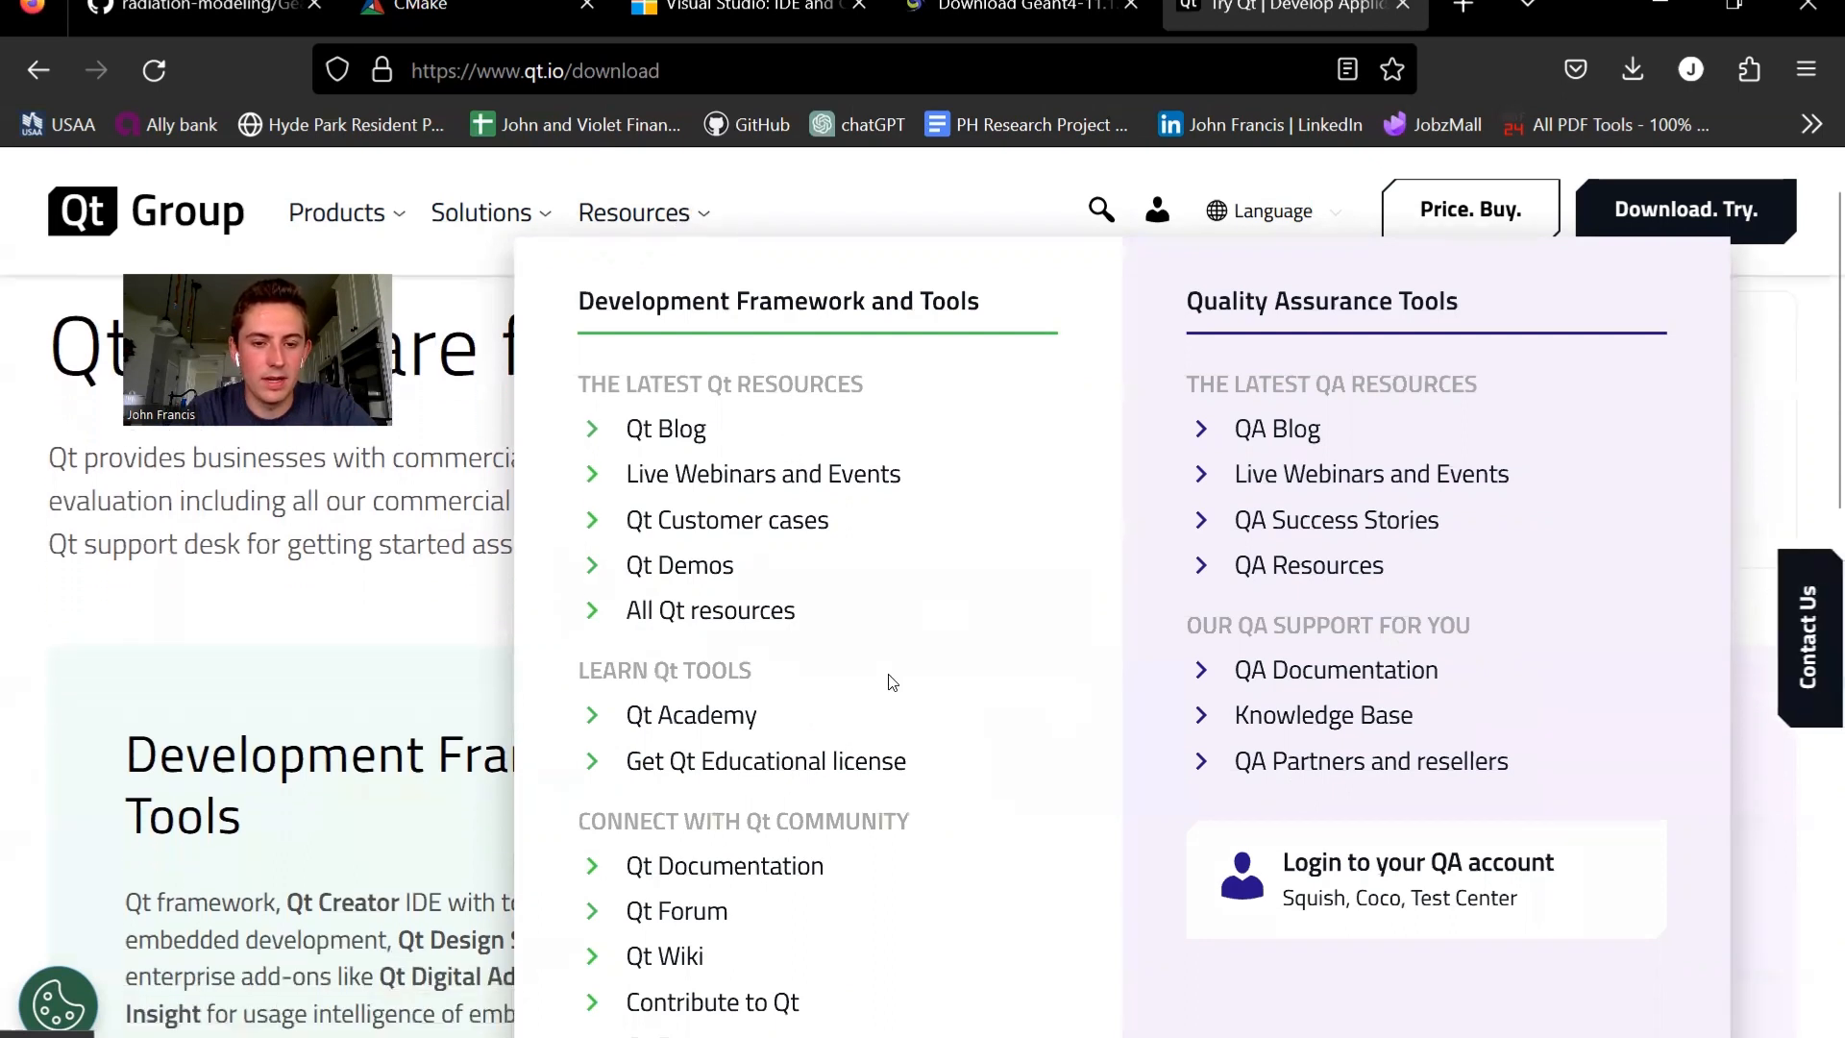
left_click(794, 765)
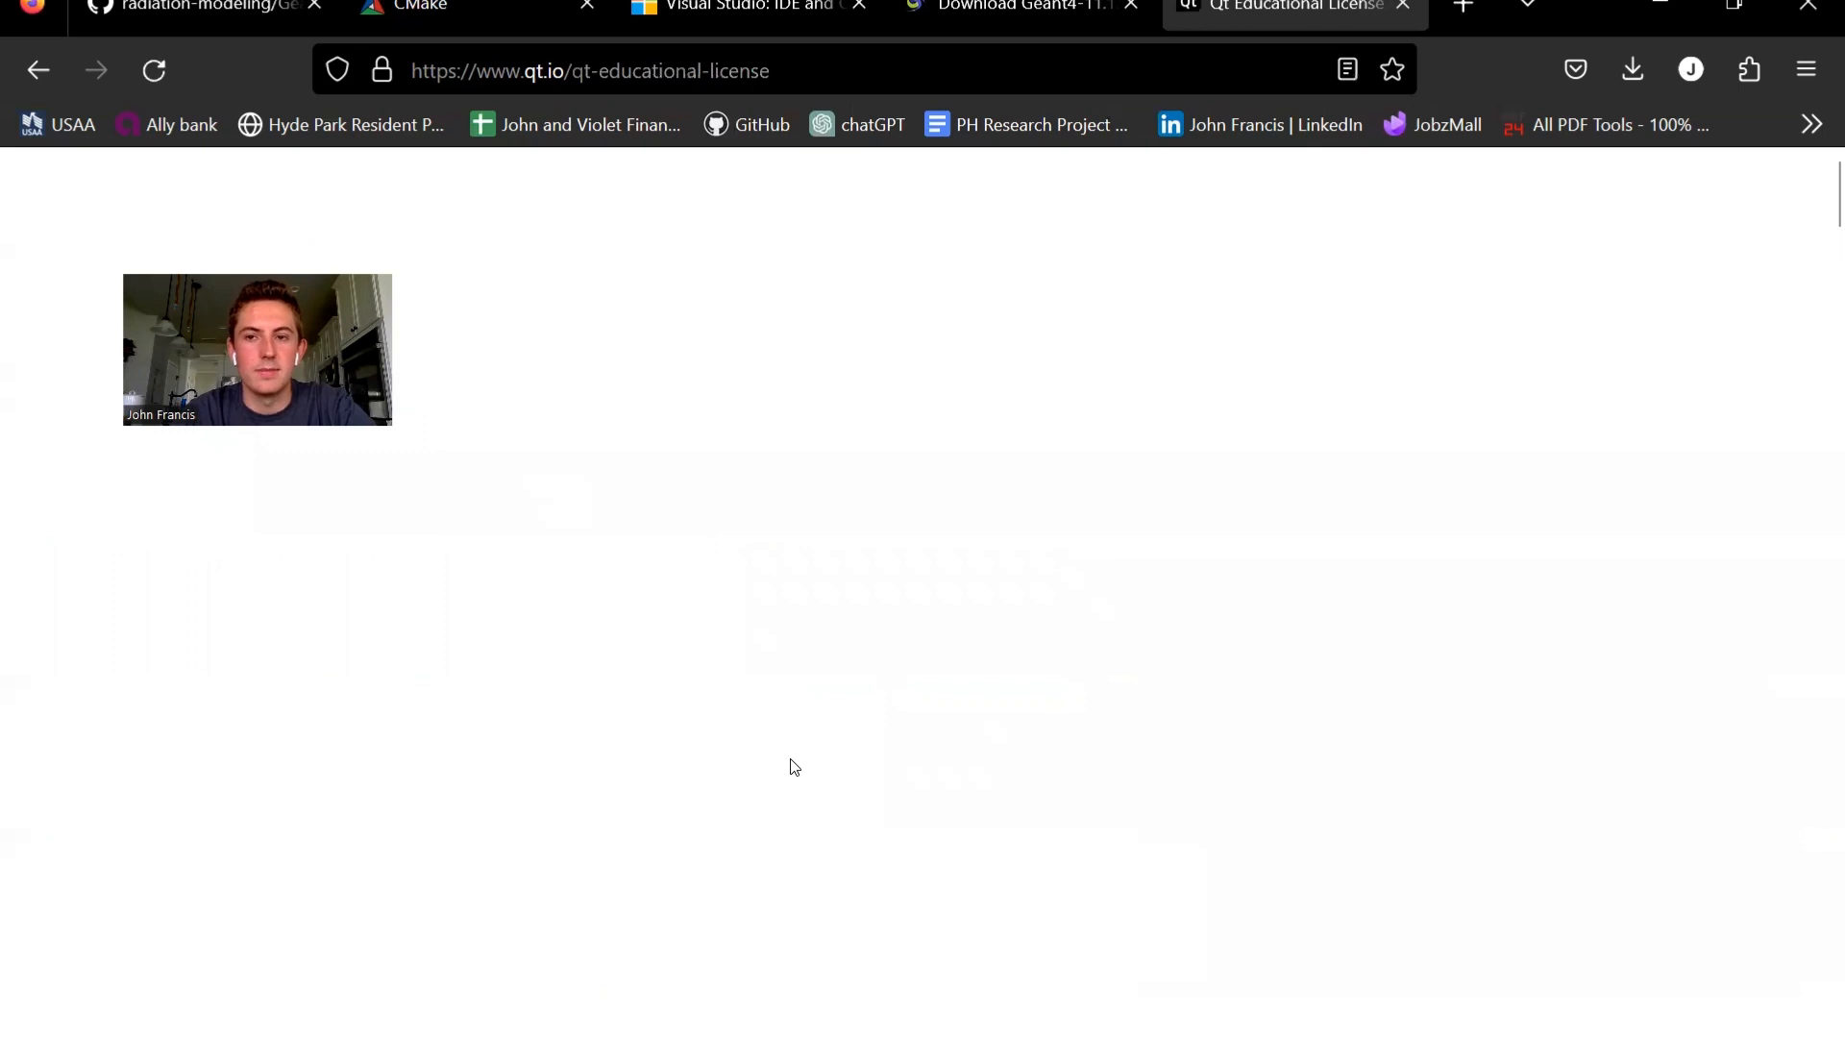
scroll(886, 786, "down", 2)
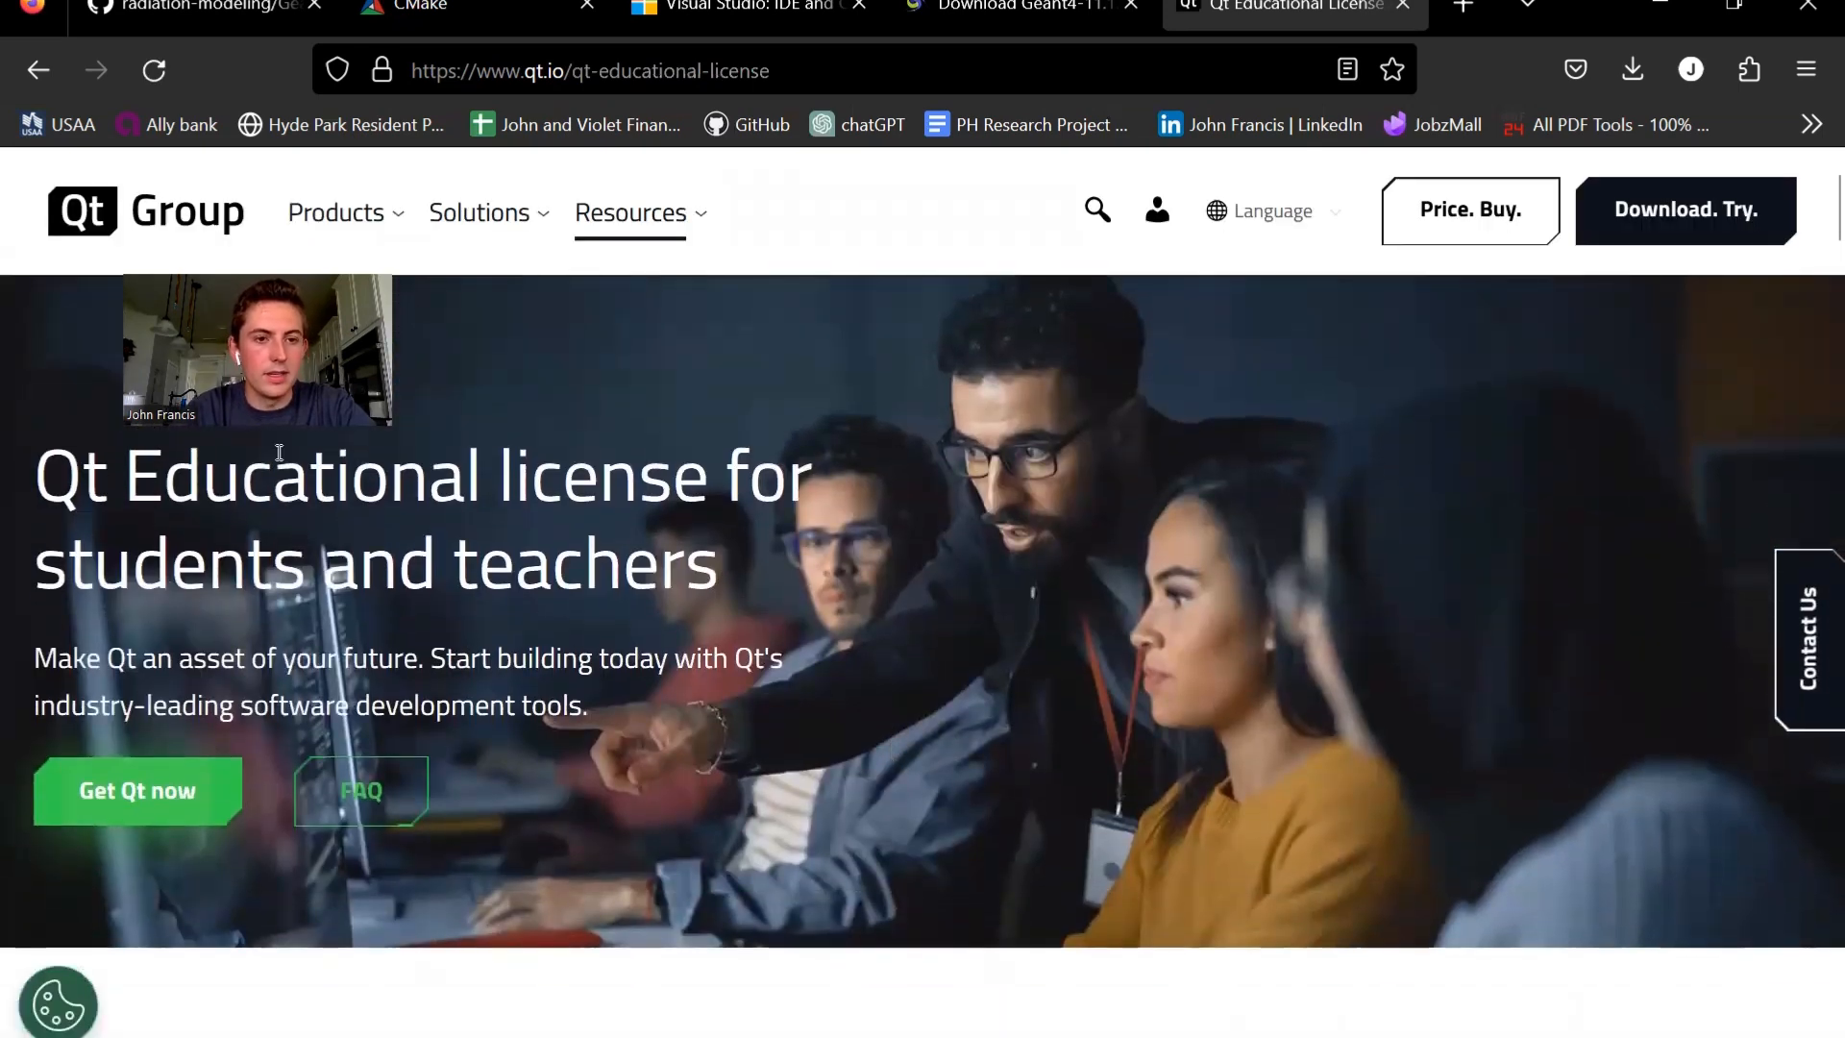
- Open the Qt Educational license application and review its required fields, package choices and agreements
left_click(203, 785)
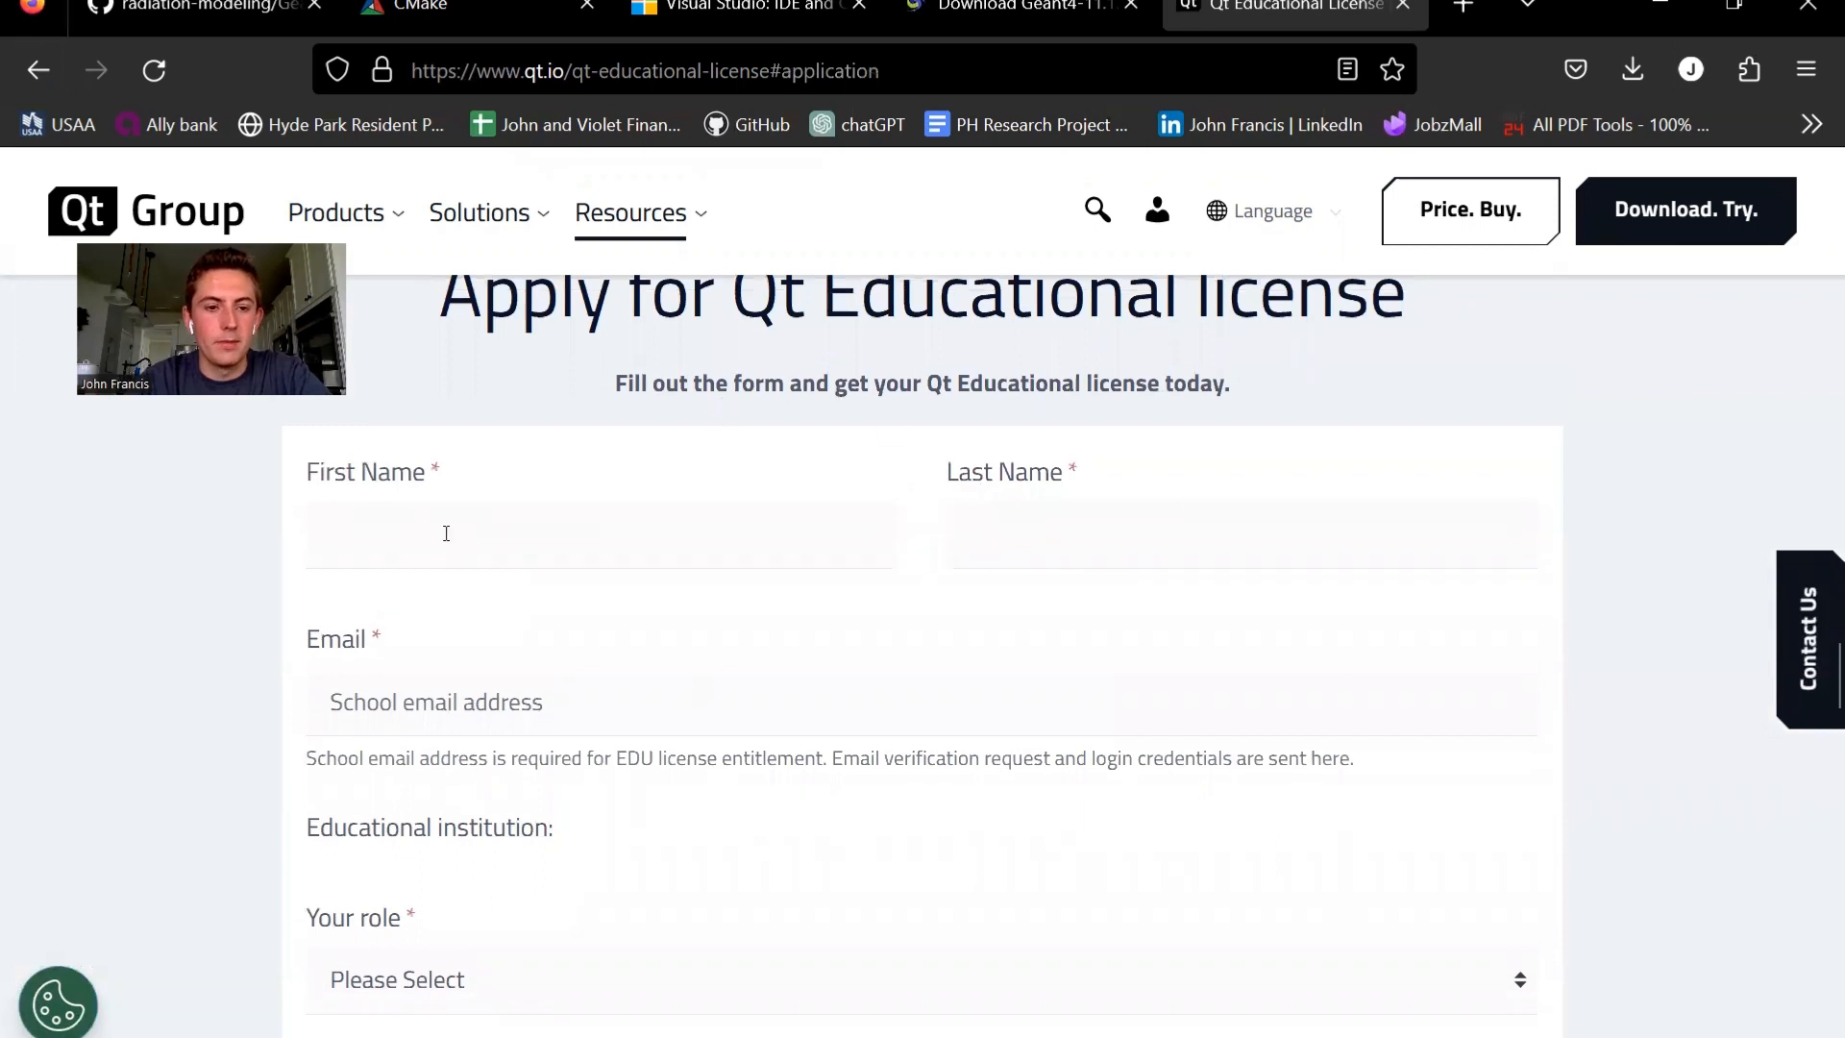
scroll(630, 589, "down", 1)
scroll(524, 627, "down", 3)
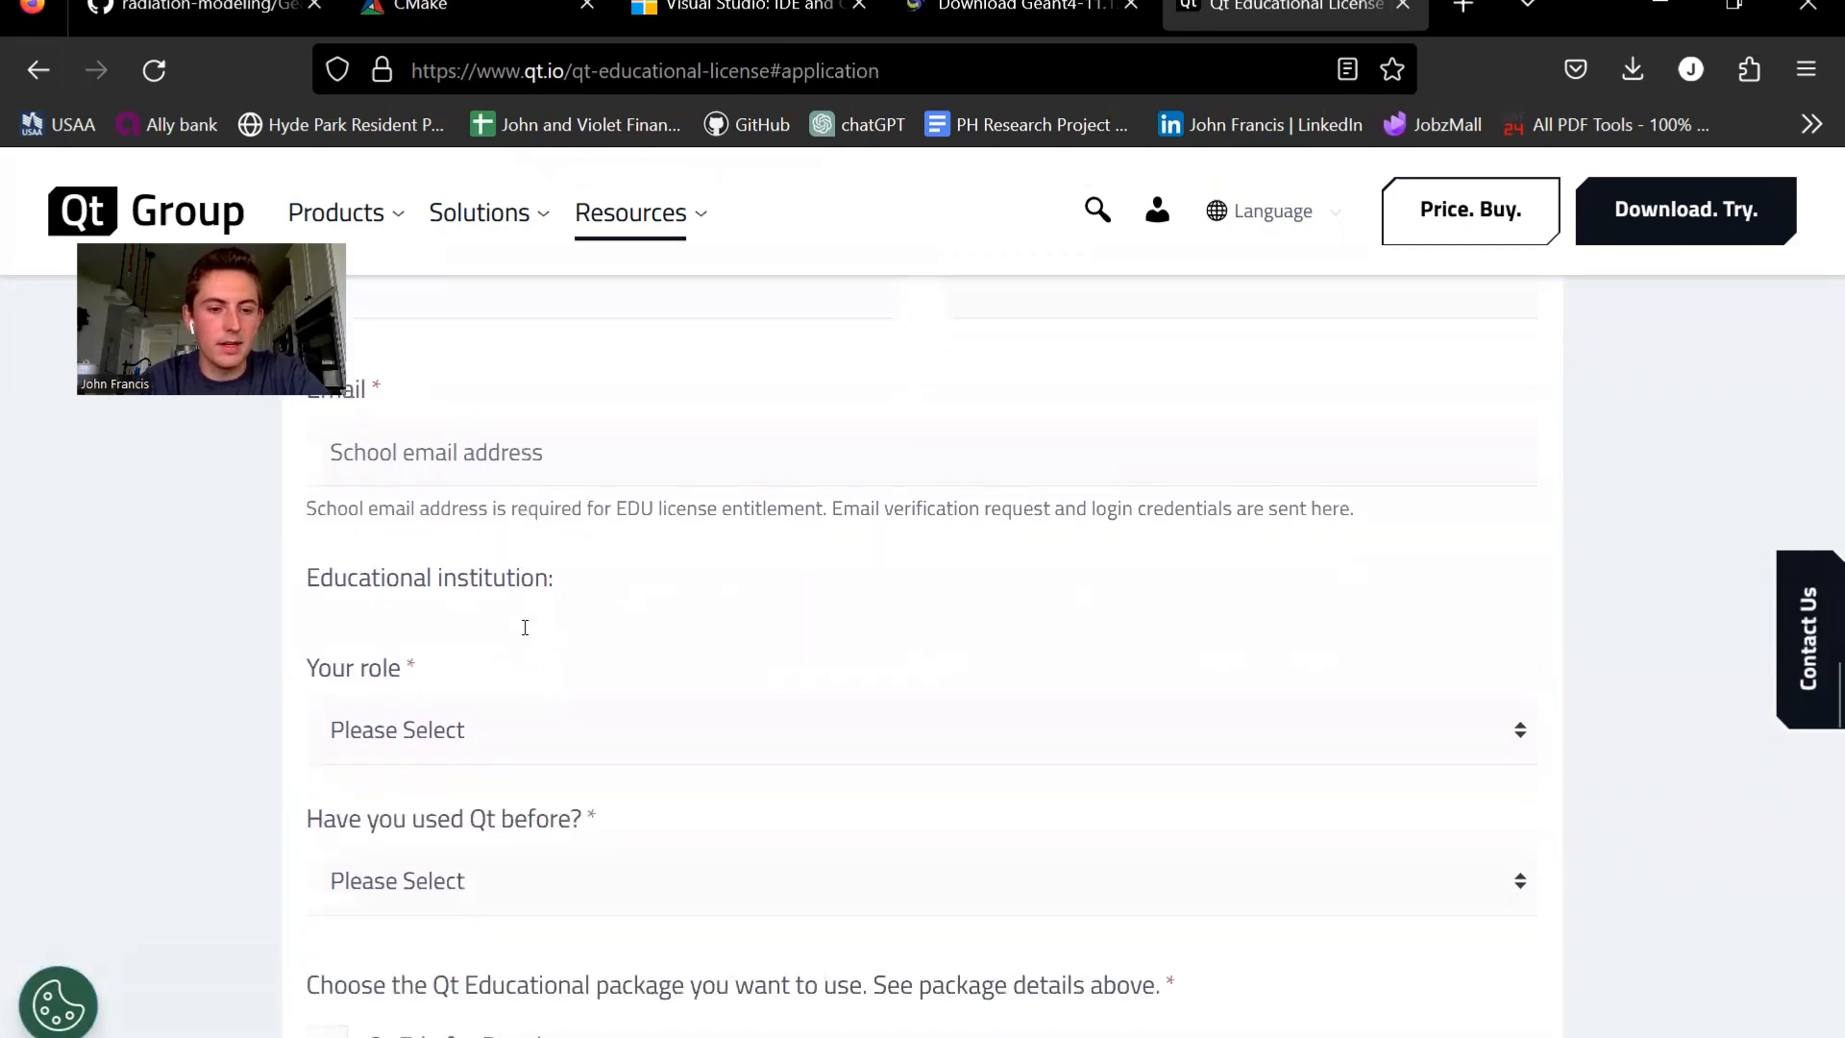
scroll(675, 665, "down", 6)
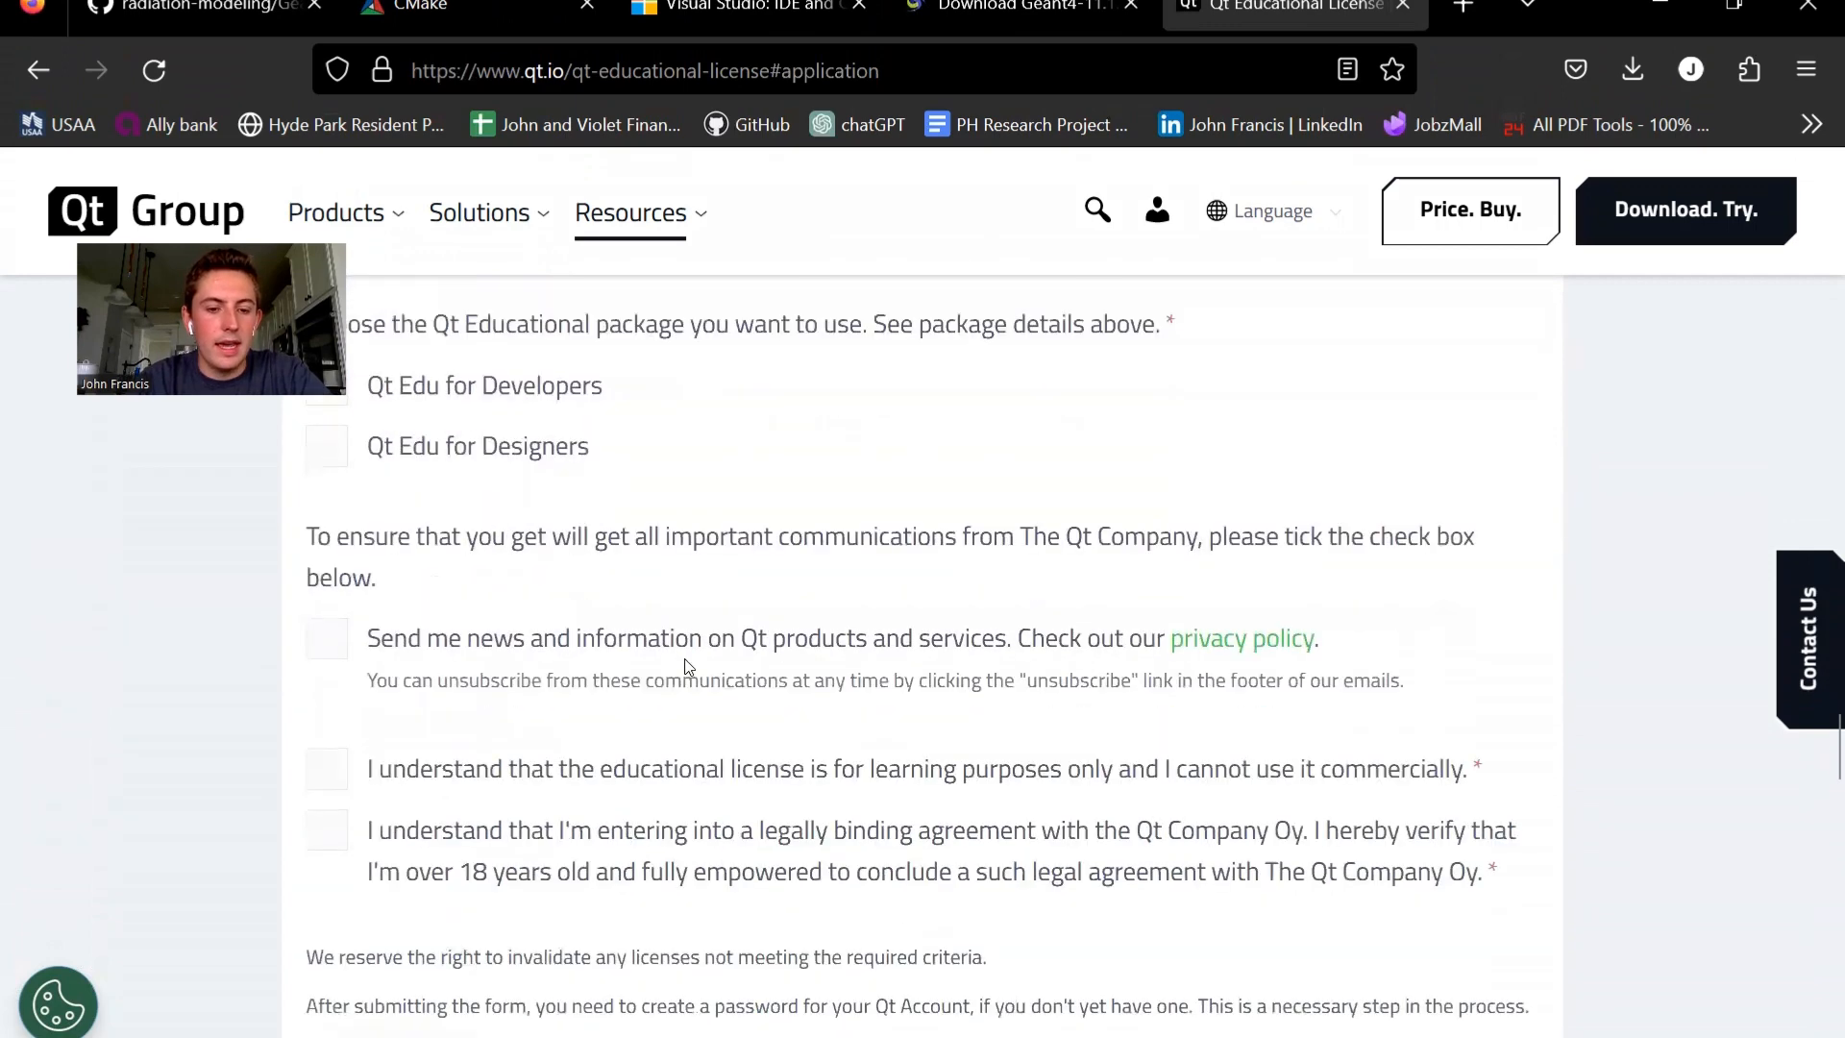
scroll(688, 666, "down", 4)
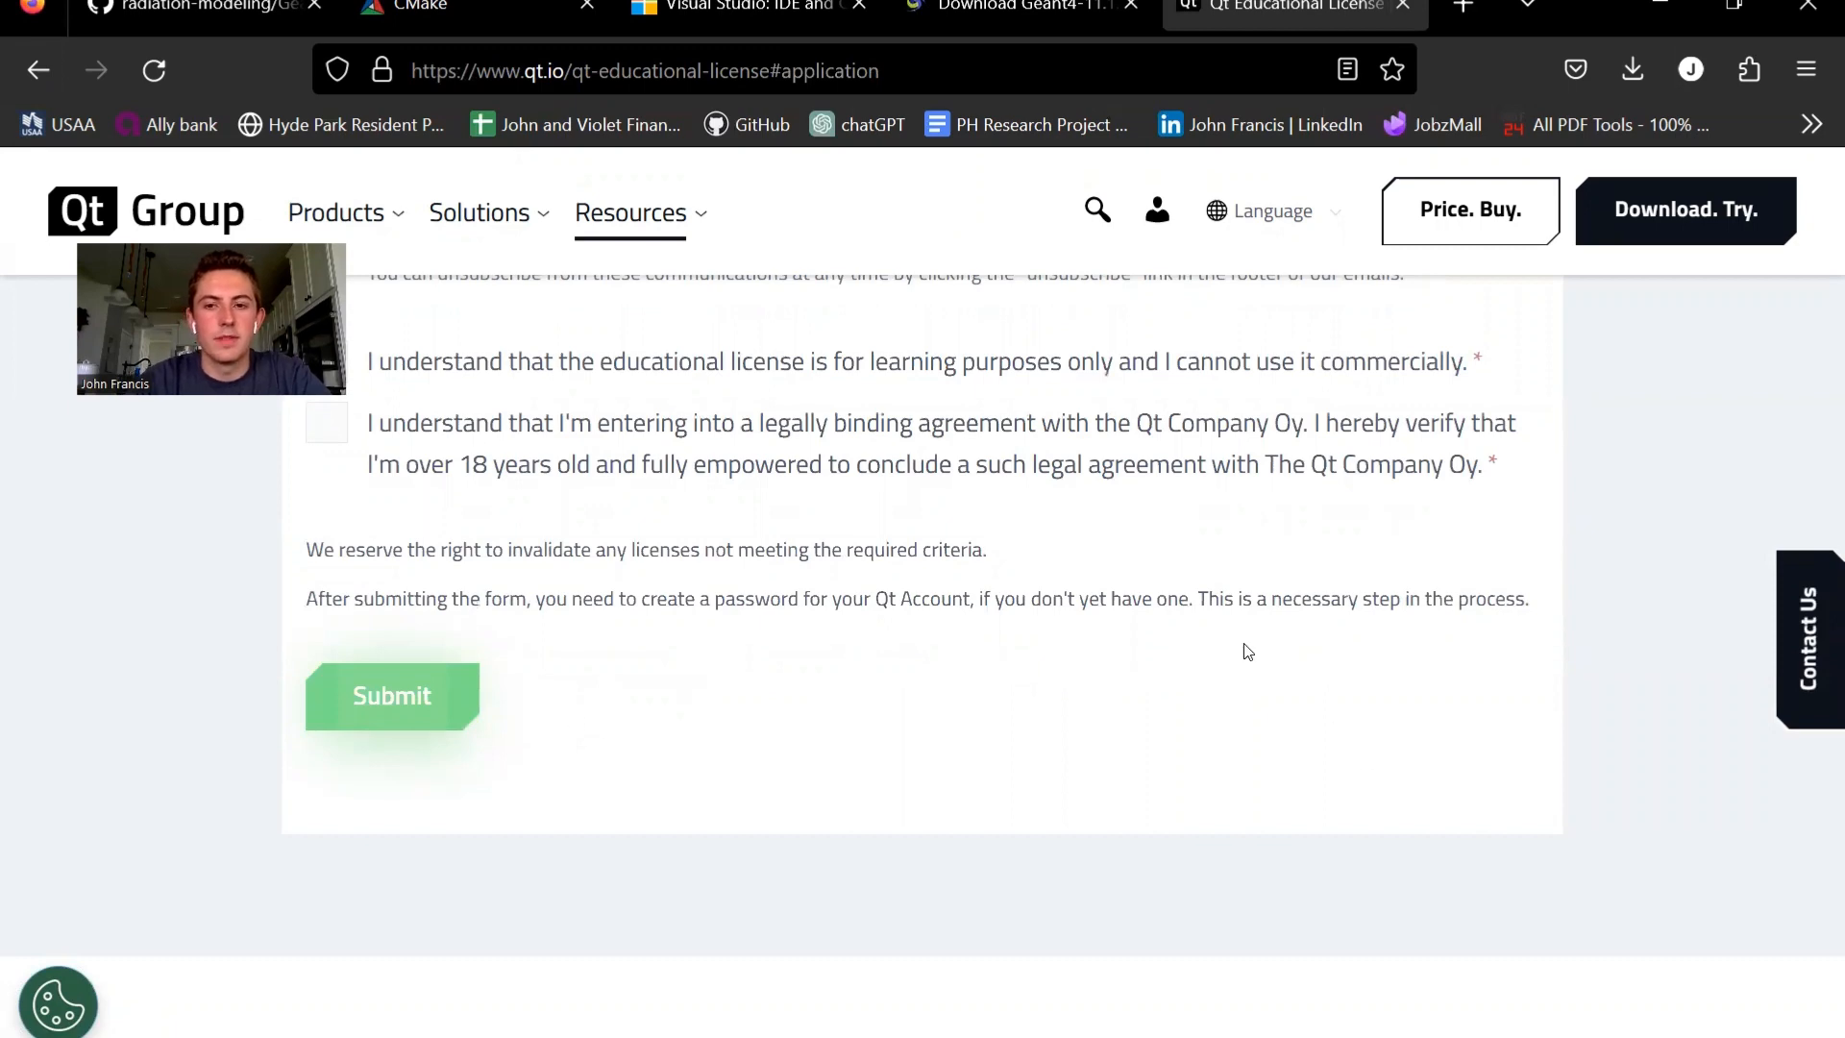
- Return to Qt's download page and open the section for open source users
scroll(1239, 650, "up", 15)
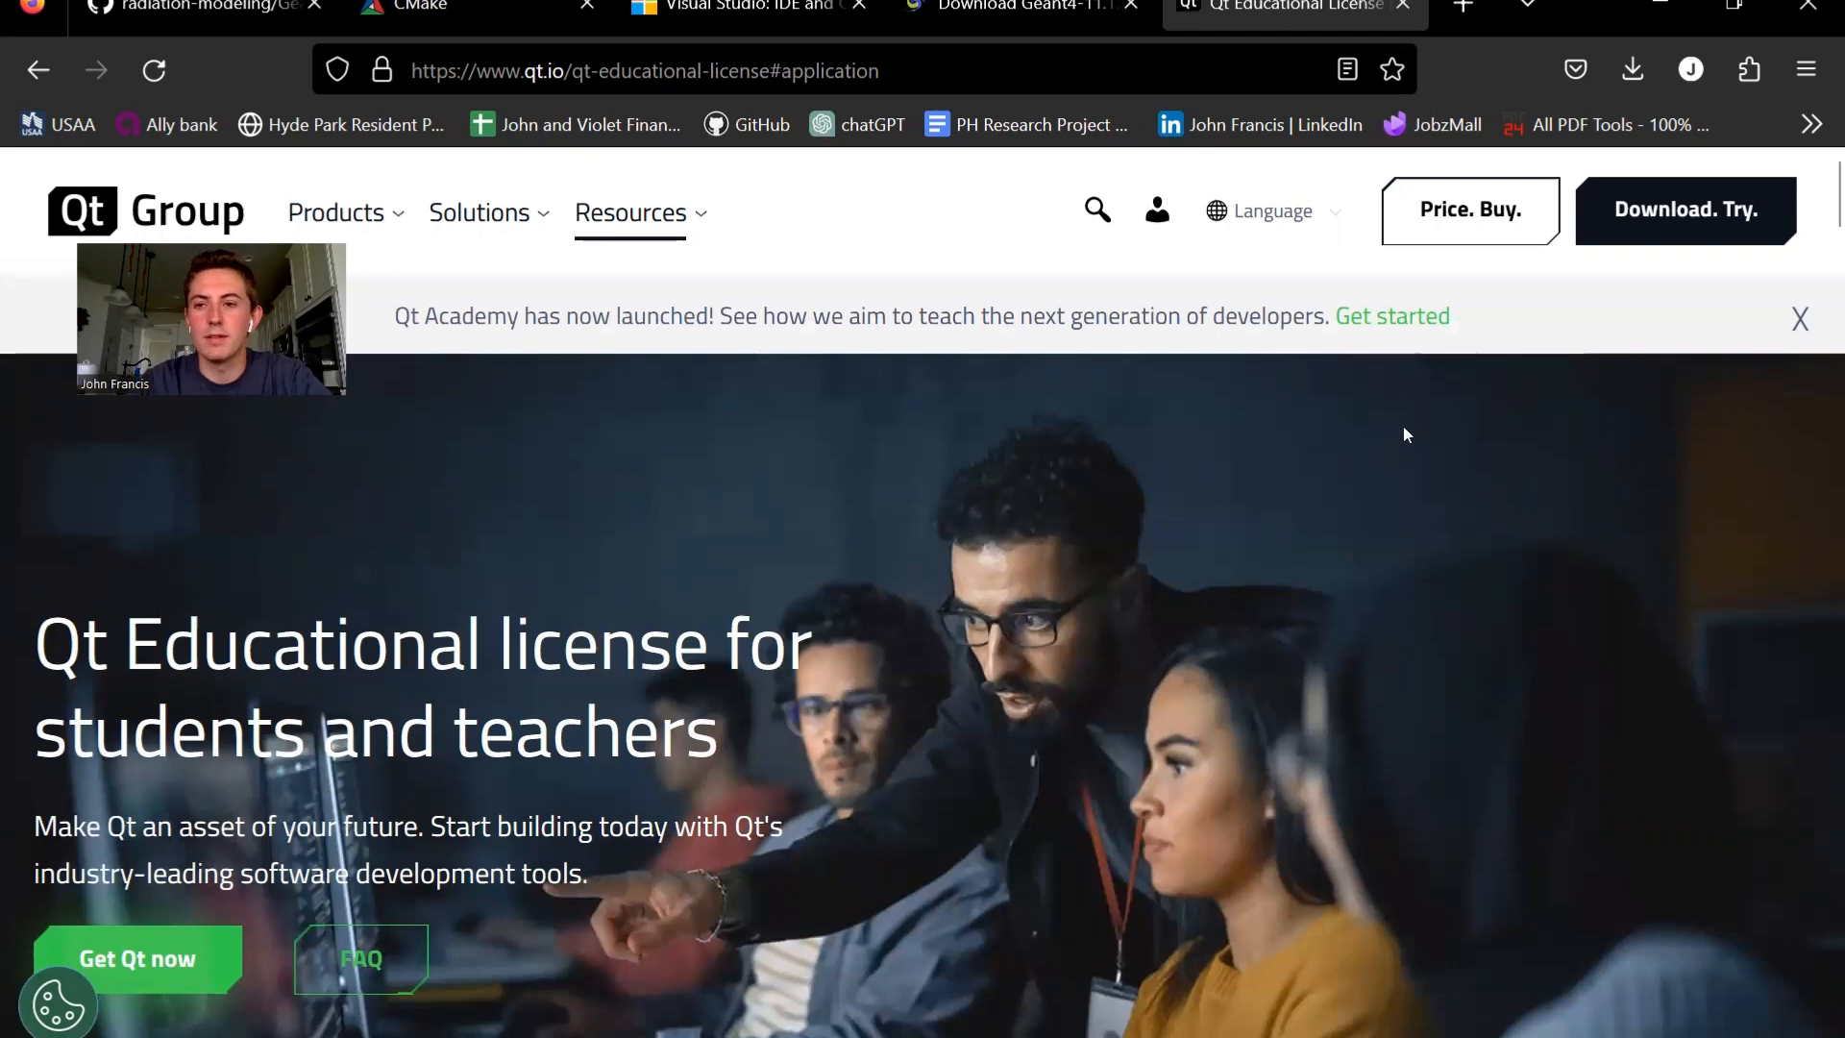
left_click(1649, 216)
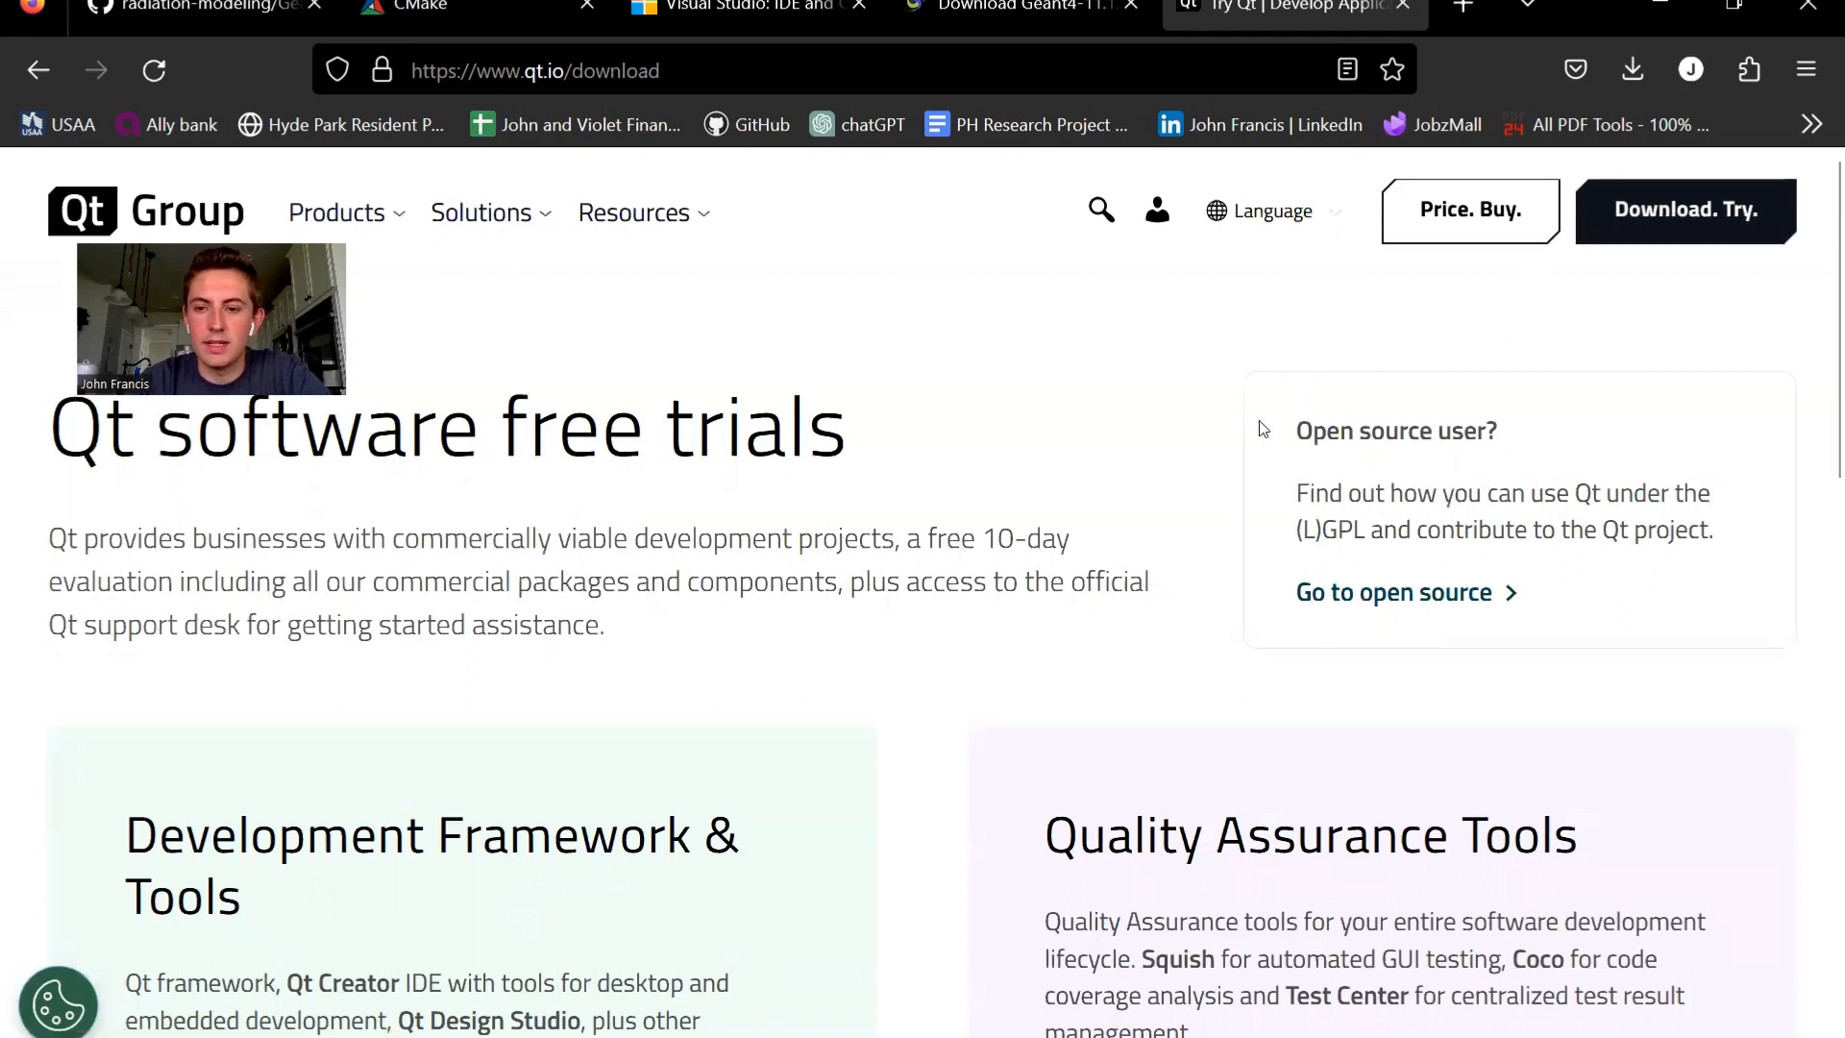
left_click(1398, 593)
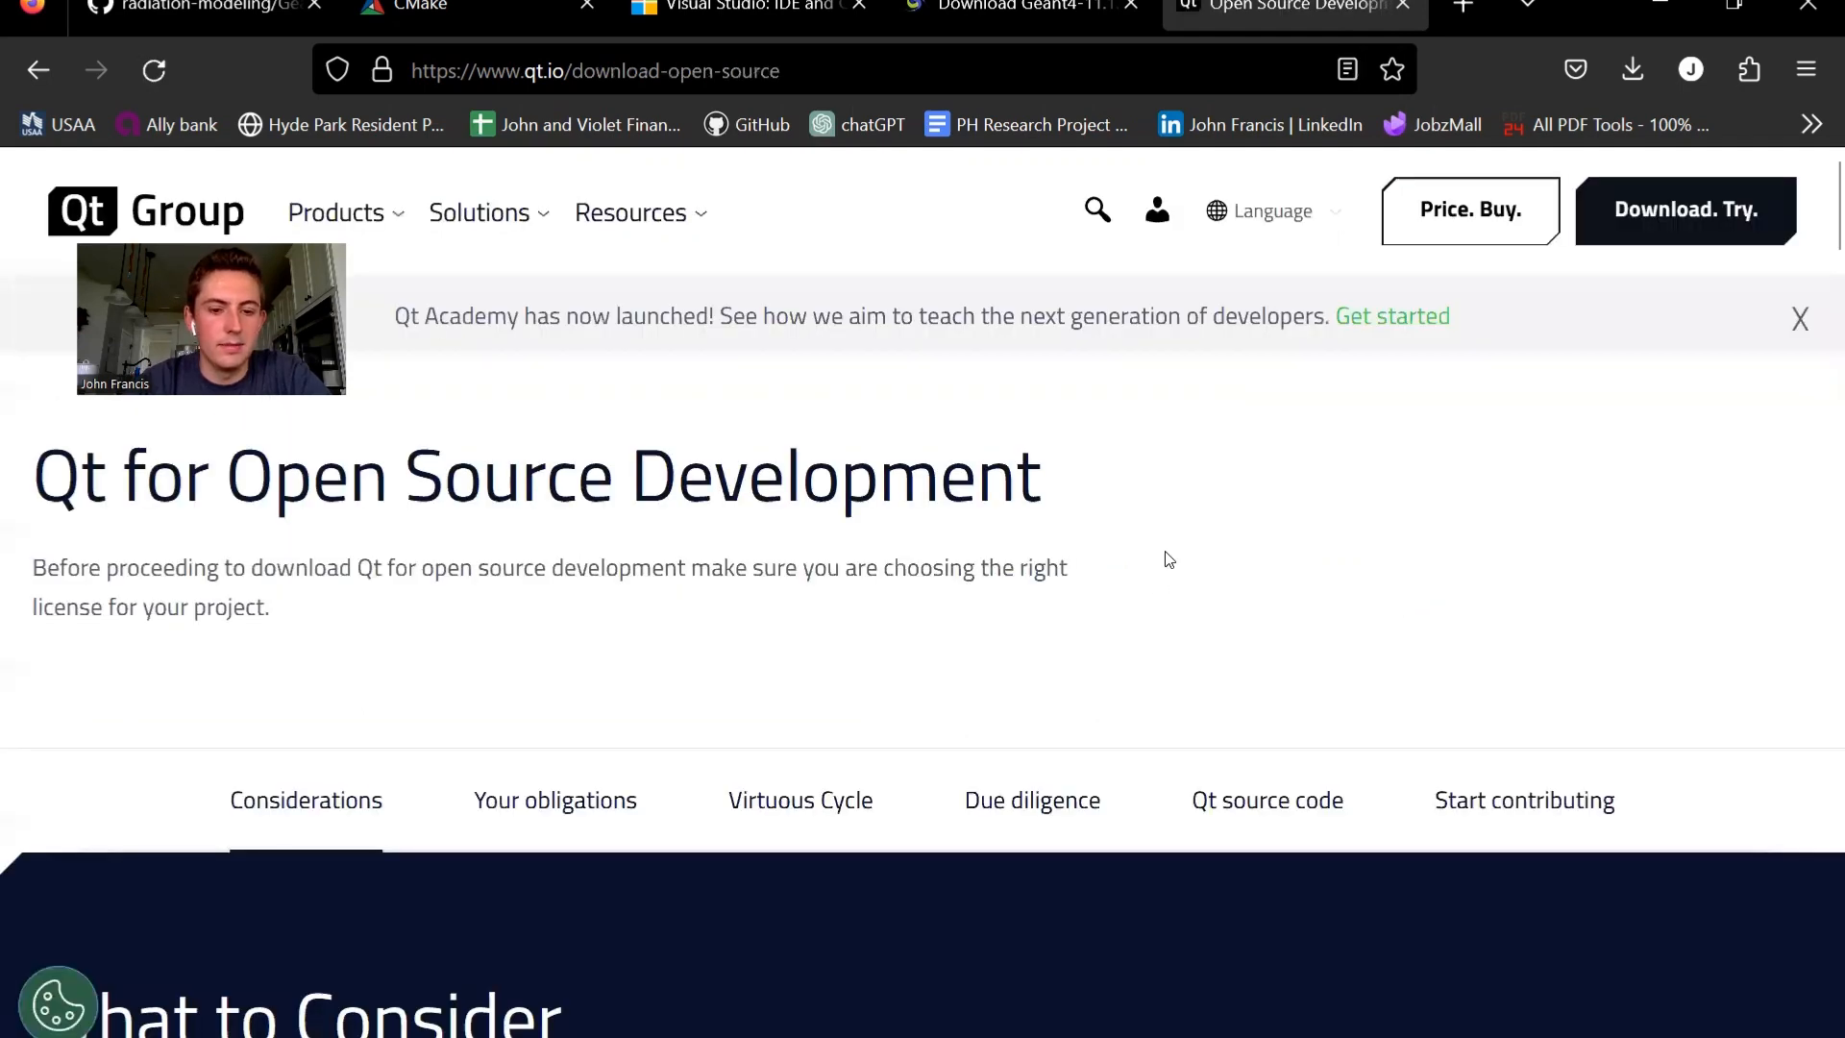
- Review Qt's open source licensing considerations, the contribution model and the open source usage obligations
scroll(1168, 559, "down", 4)
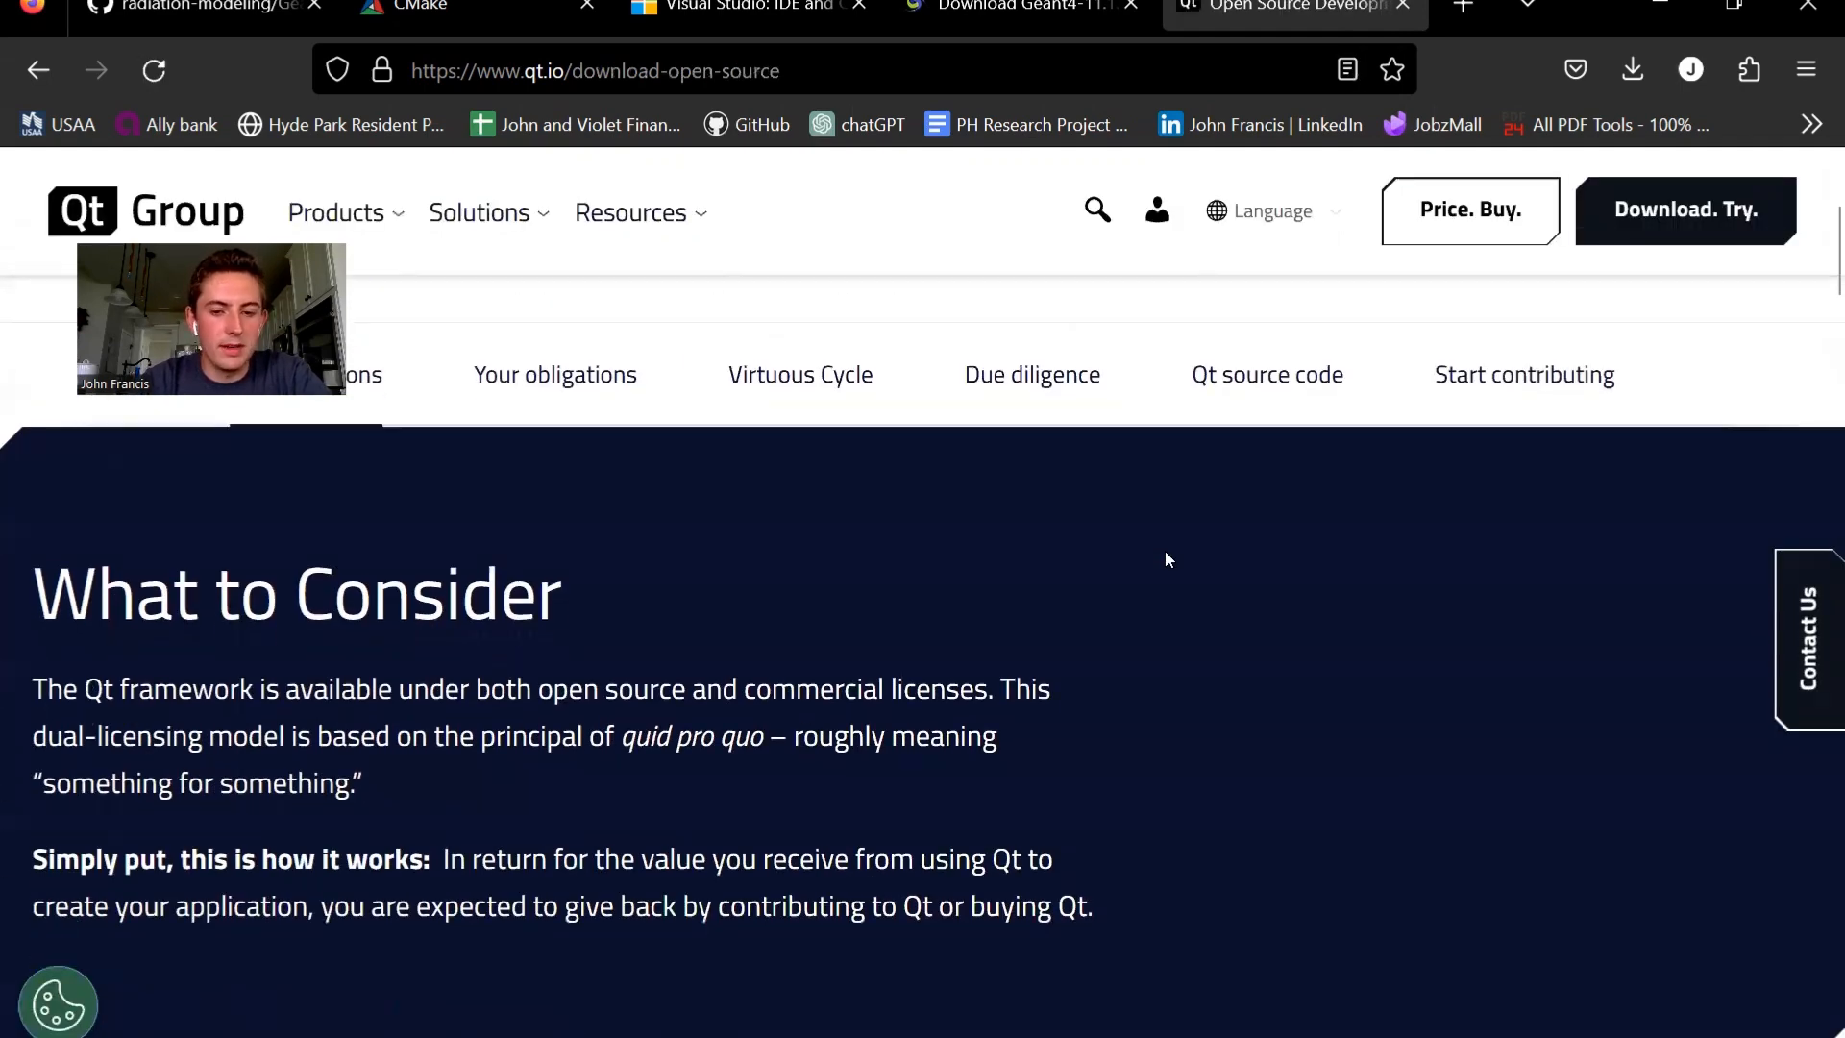
scroll(1168, 559, "down", 3)
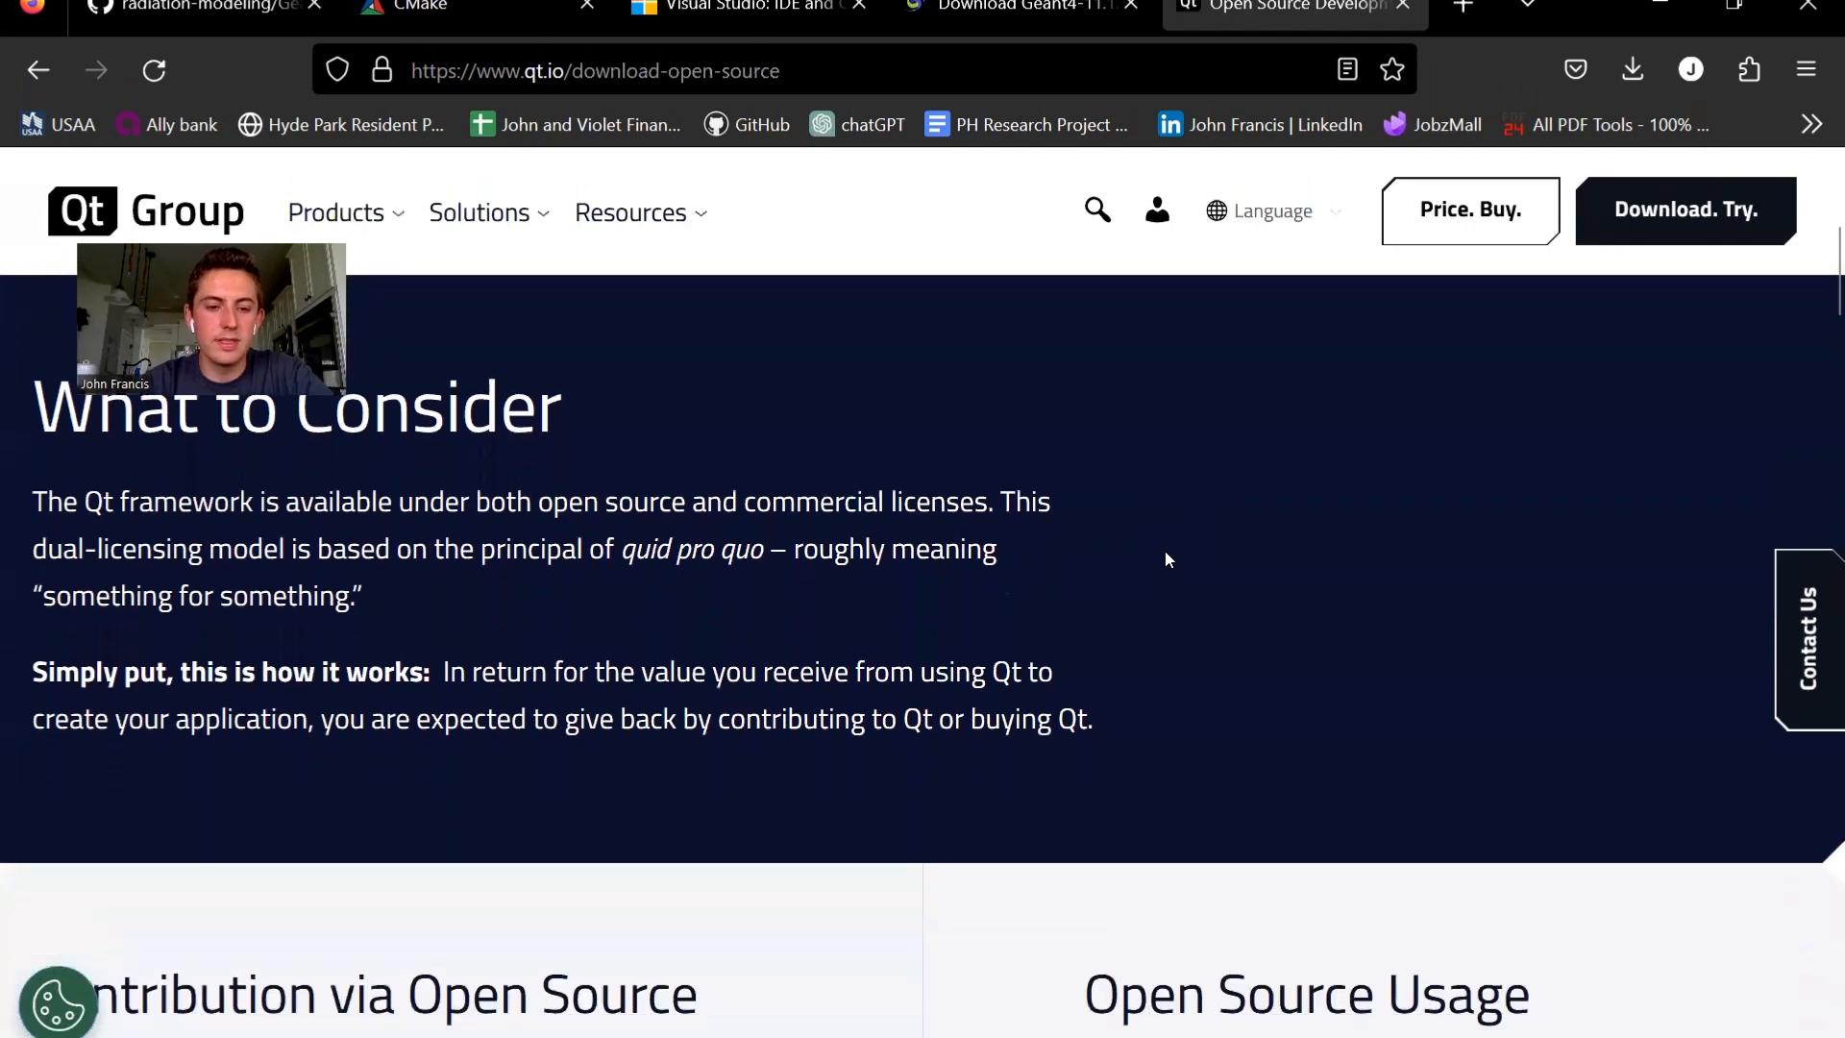
scroll(1168, 560, "up", 2)
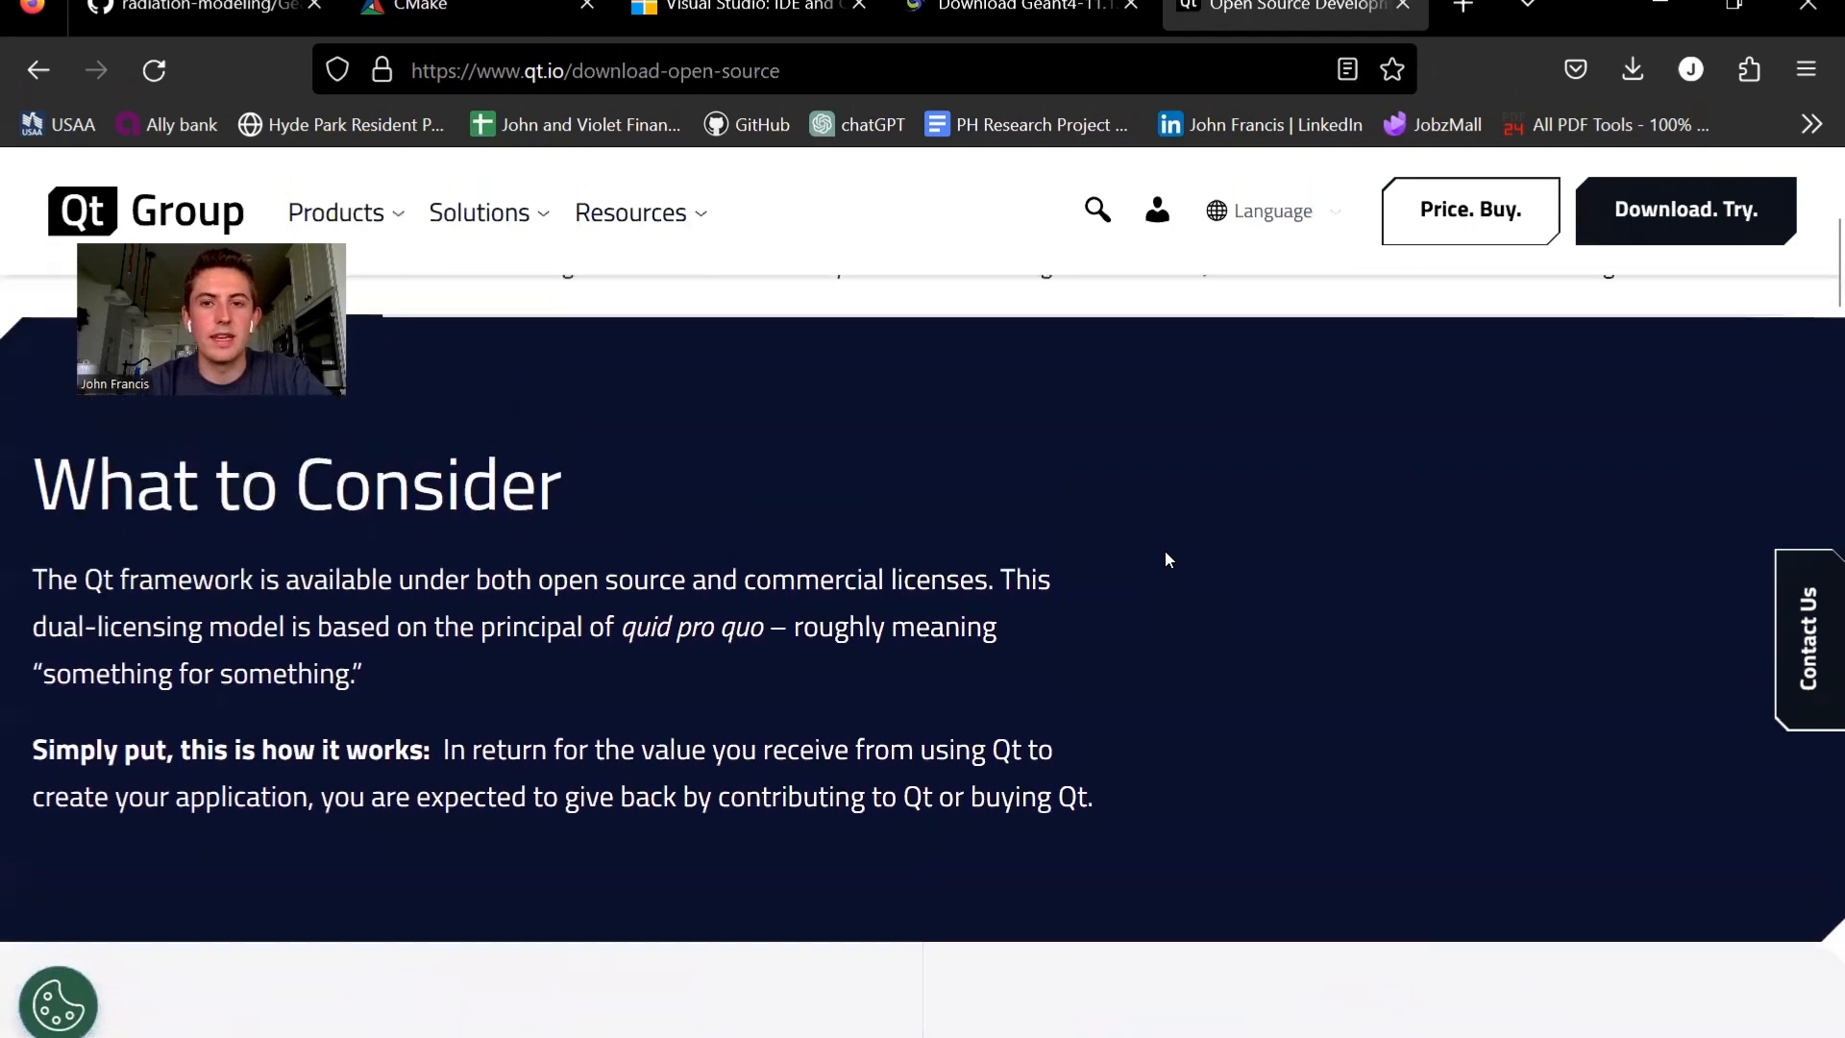
scroll(1167, 559, "down", 4)
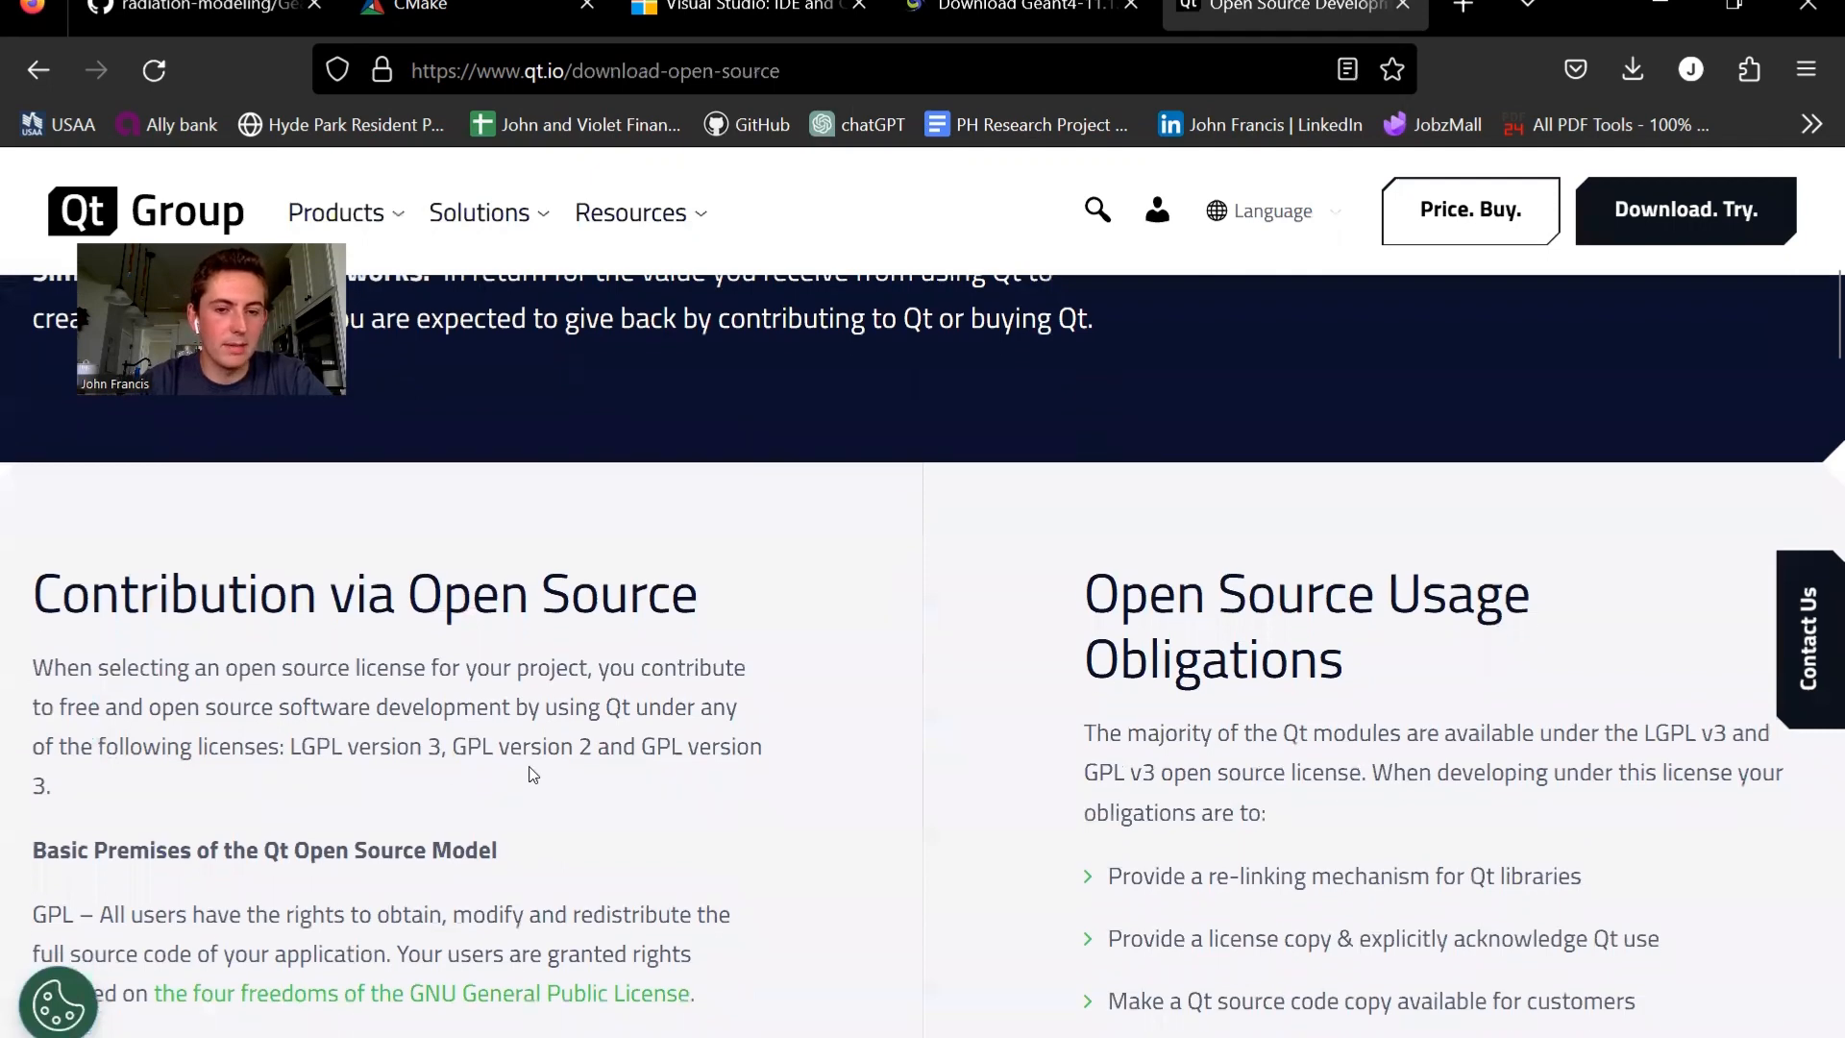
scroll(534, 775, "down", 1)
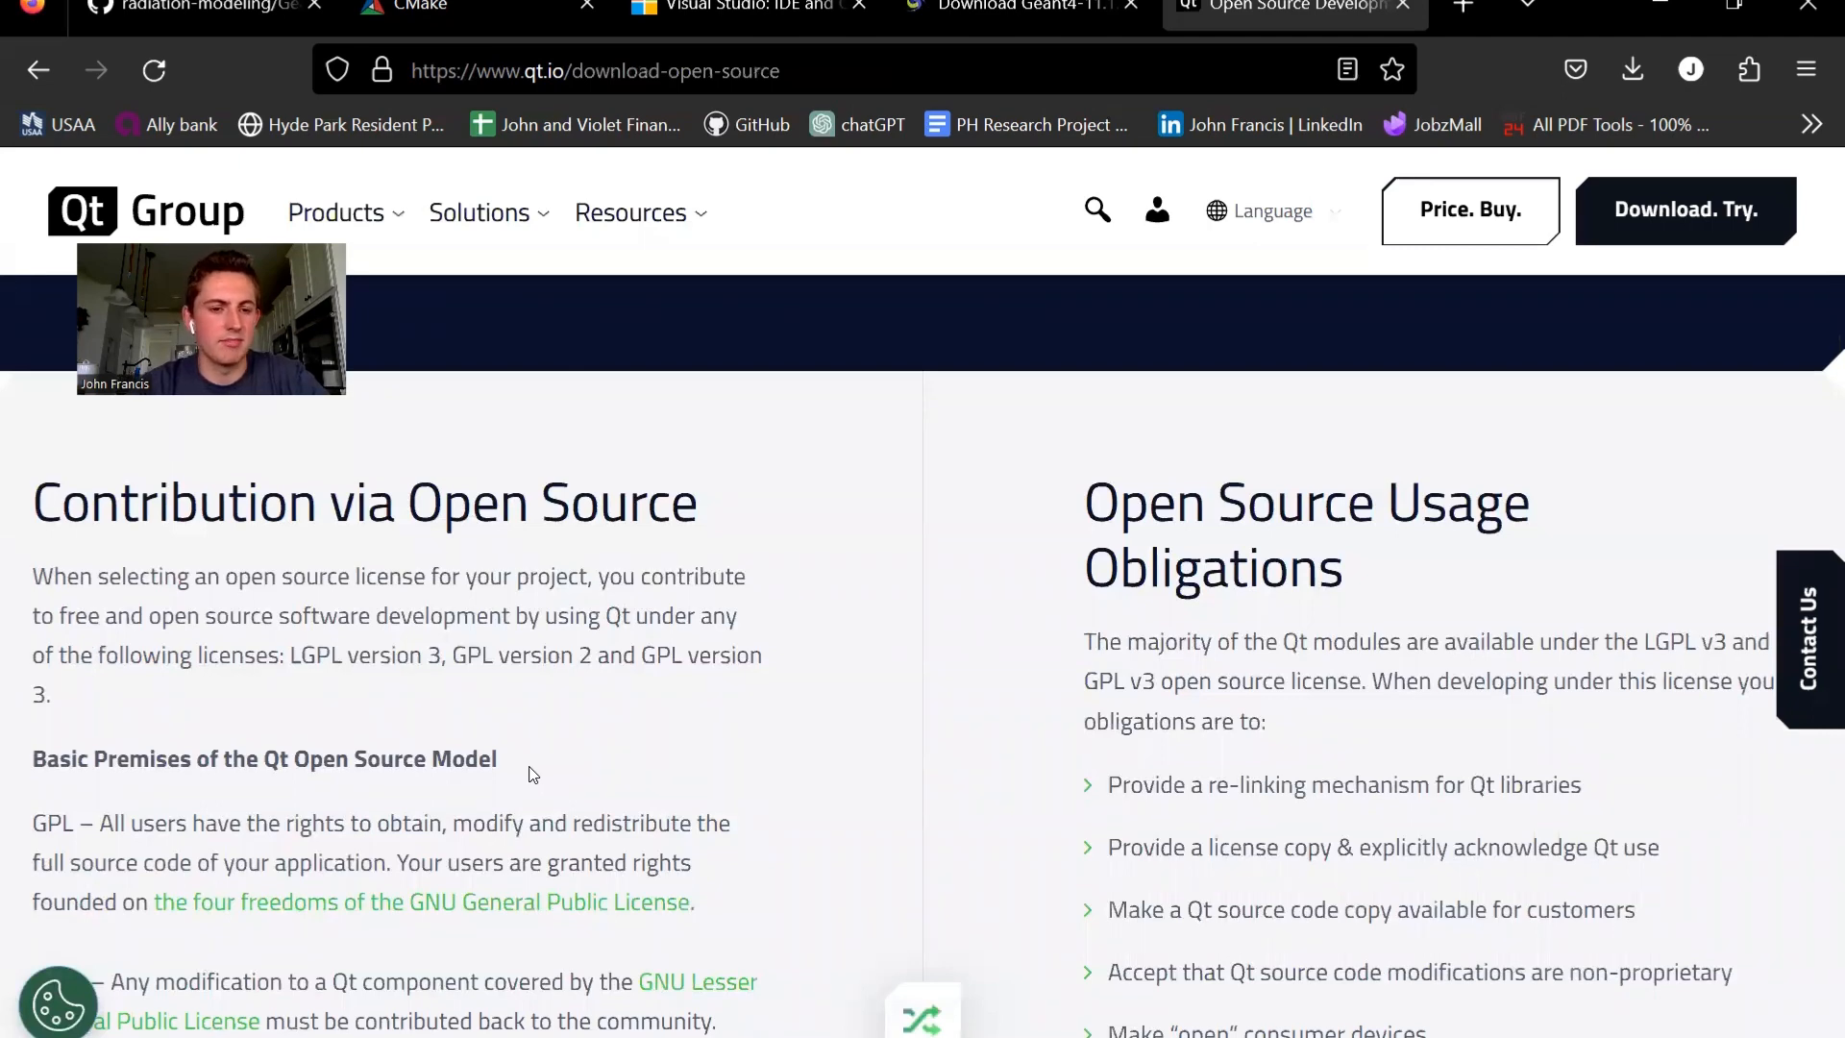
scroll(534, 775, "down", 3)
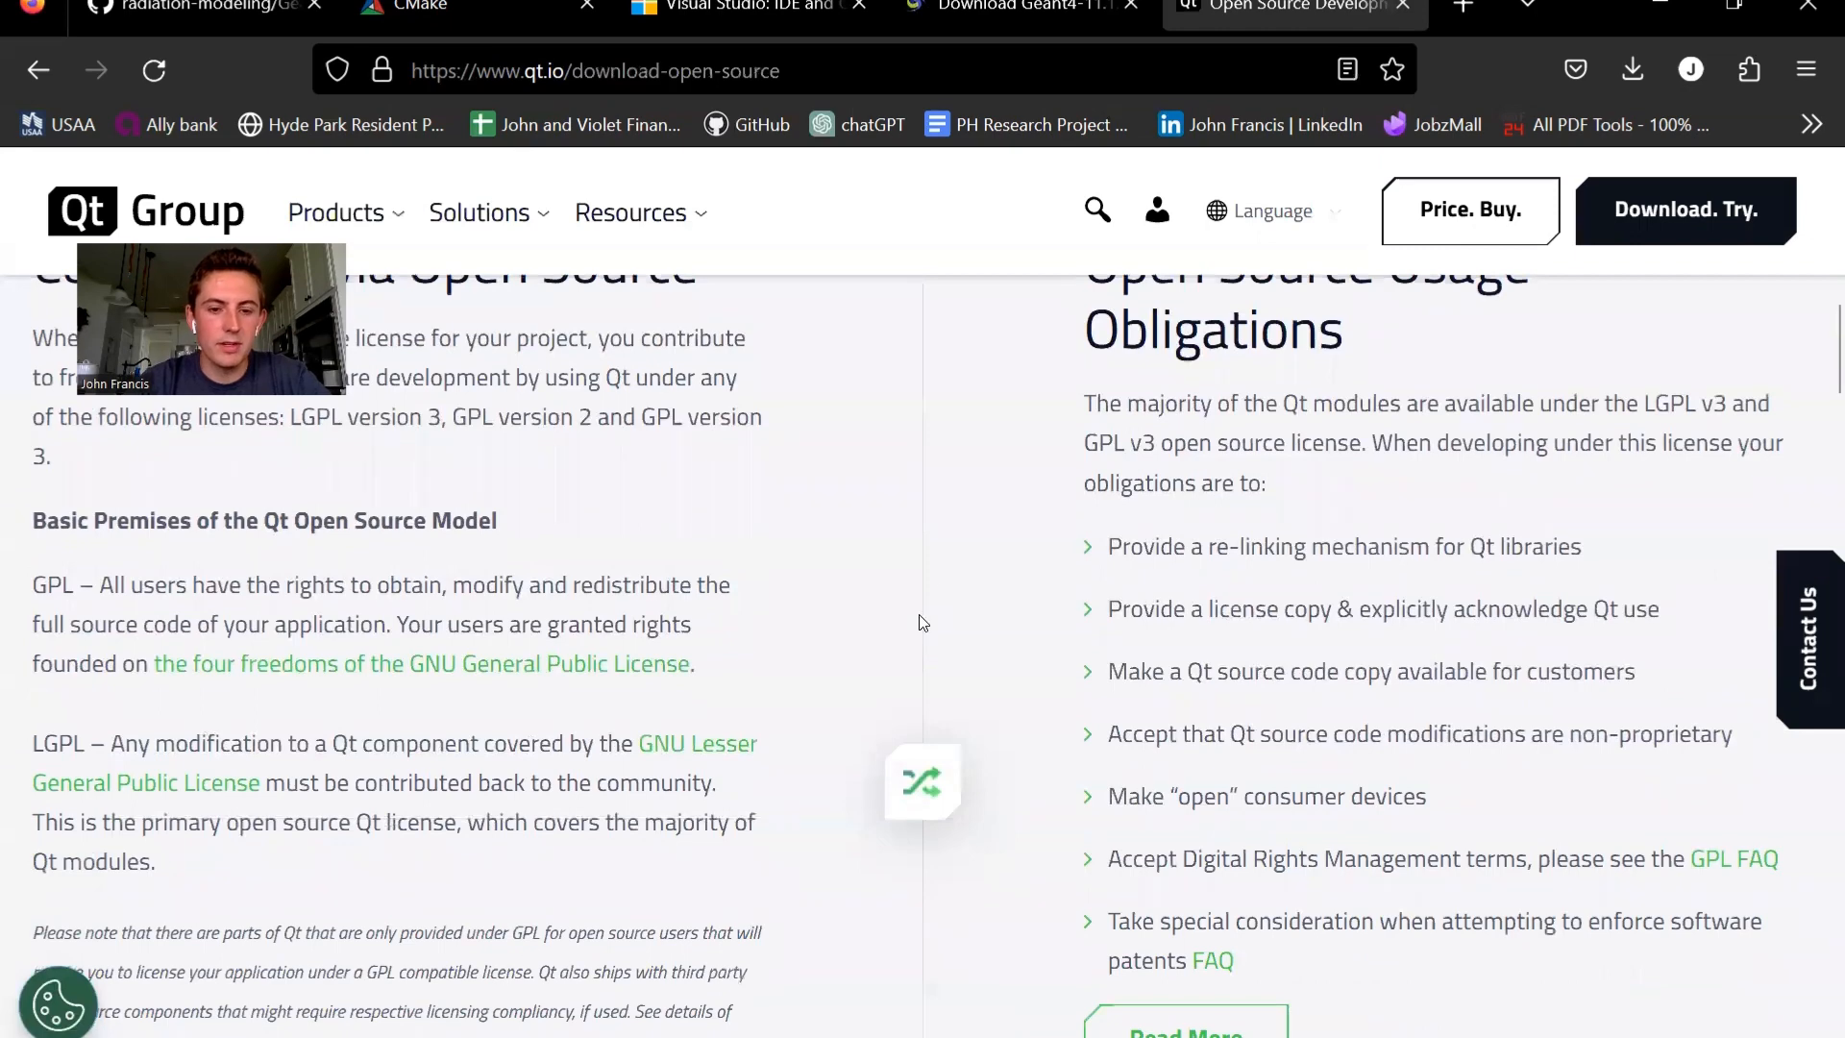
scroll(972, 609, "up", 1)
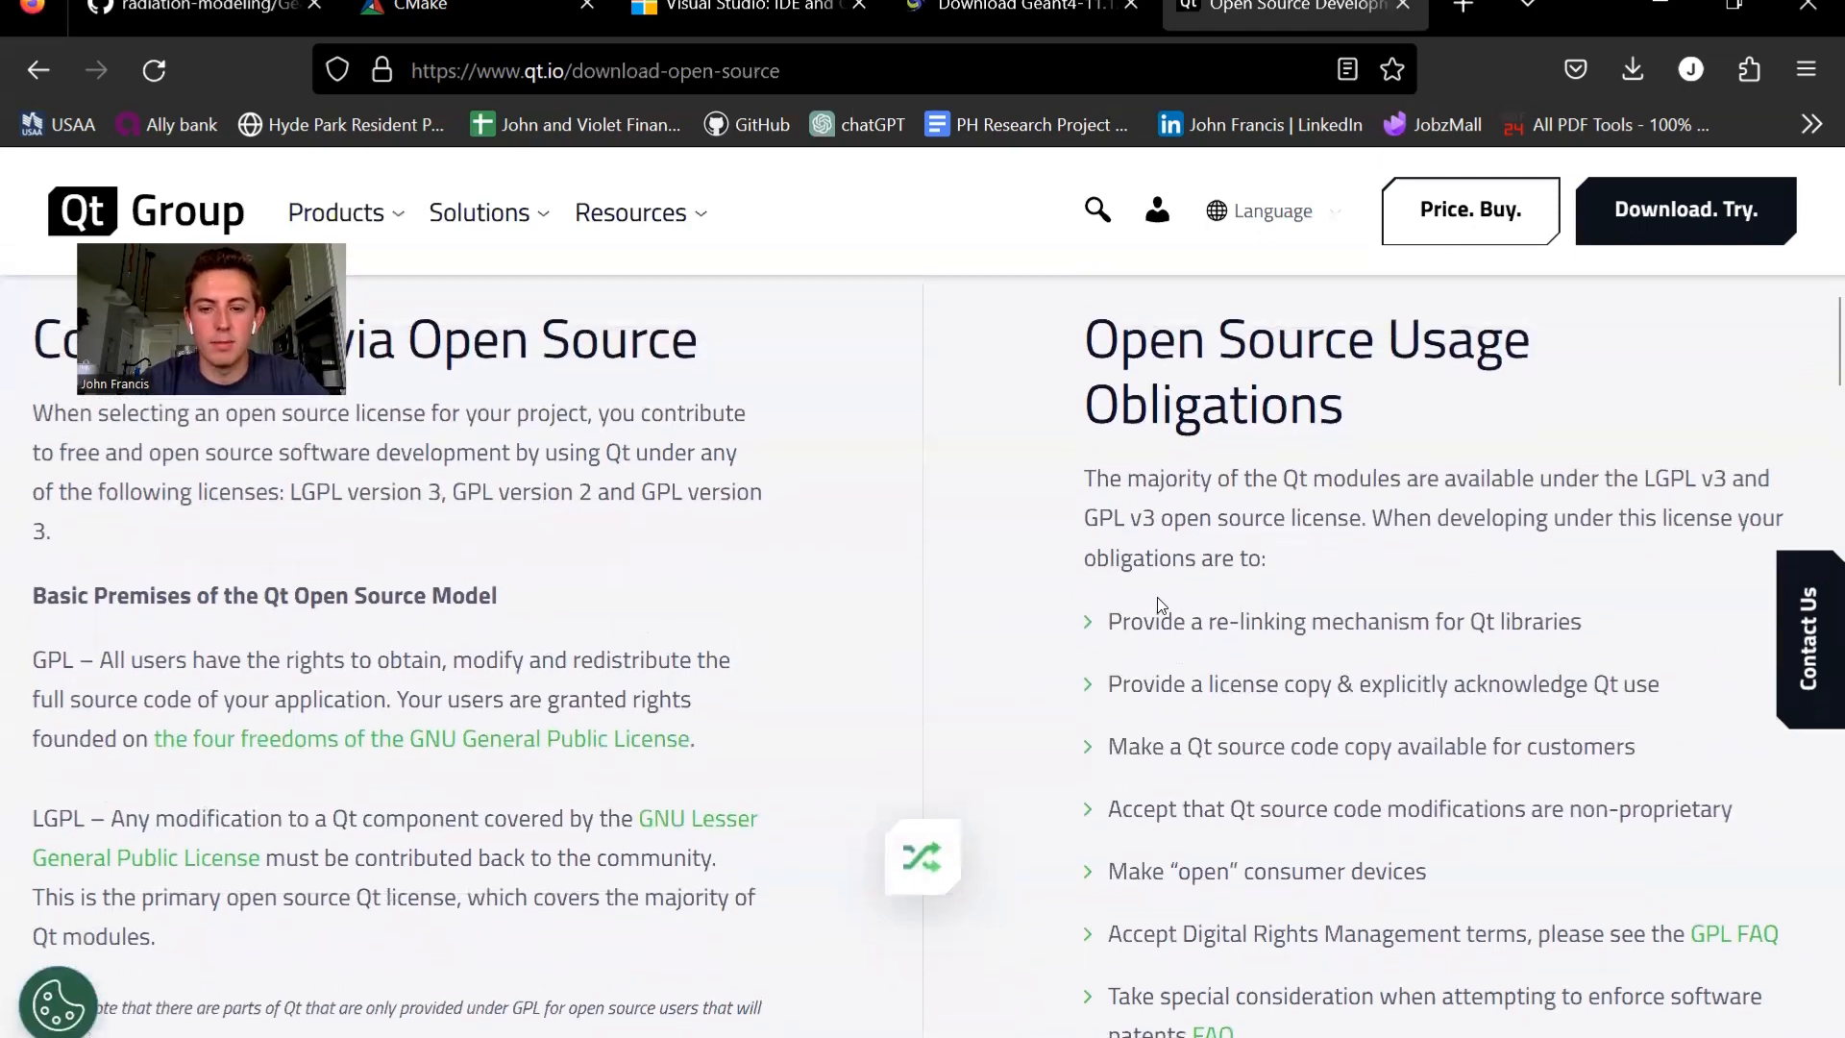
- Open the Qt Online Installer download page from the section about Qt binaries
scroll(1158, 606, "down", 13)
scroll(1161, 604, "down", 10)
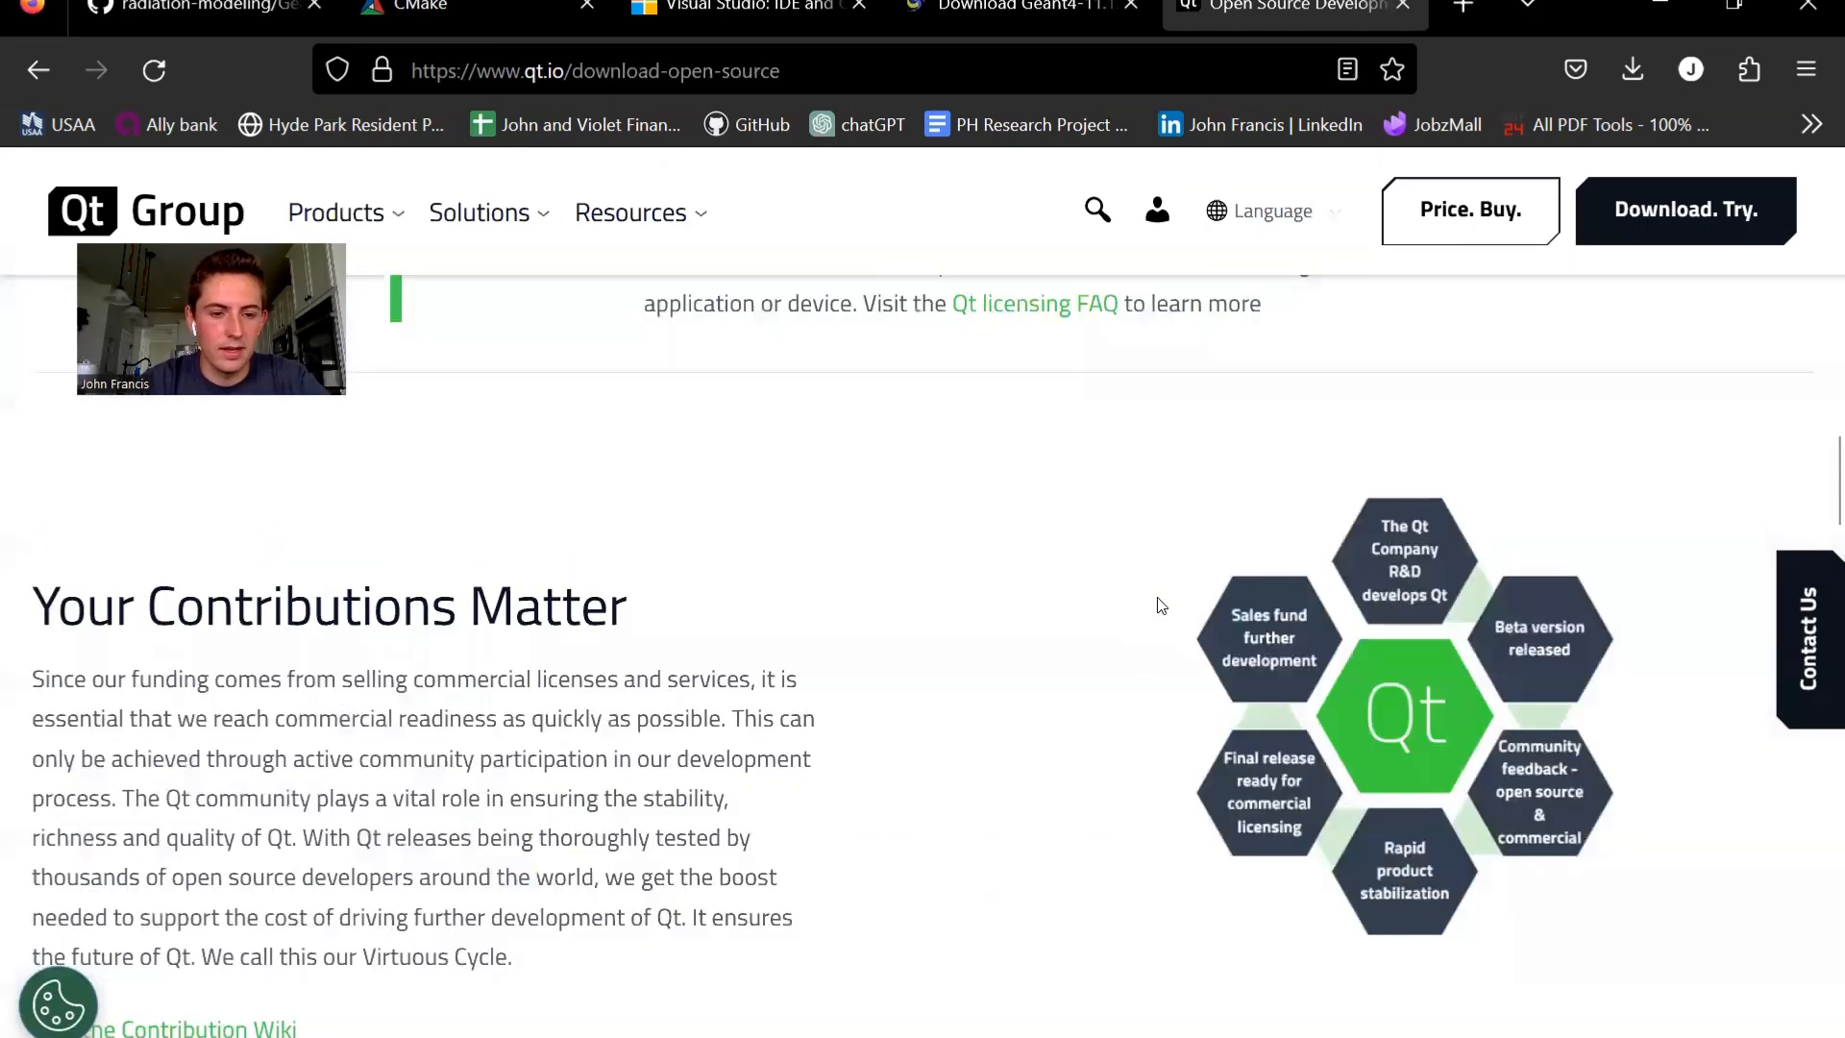
scroll(1161, 604, "down", 6)
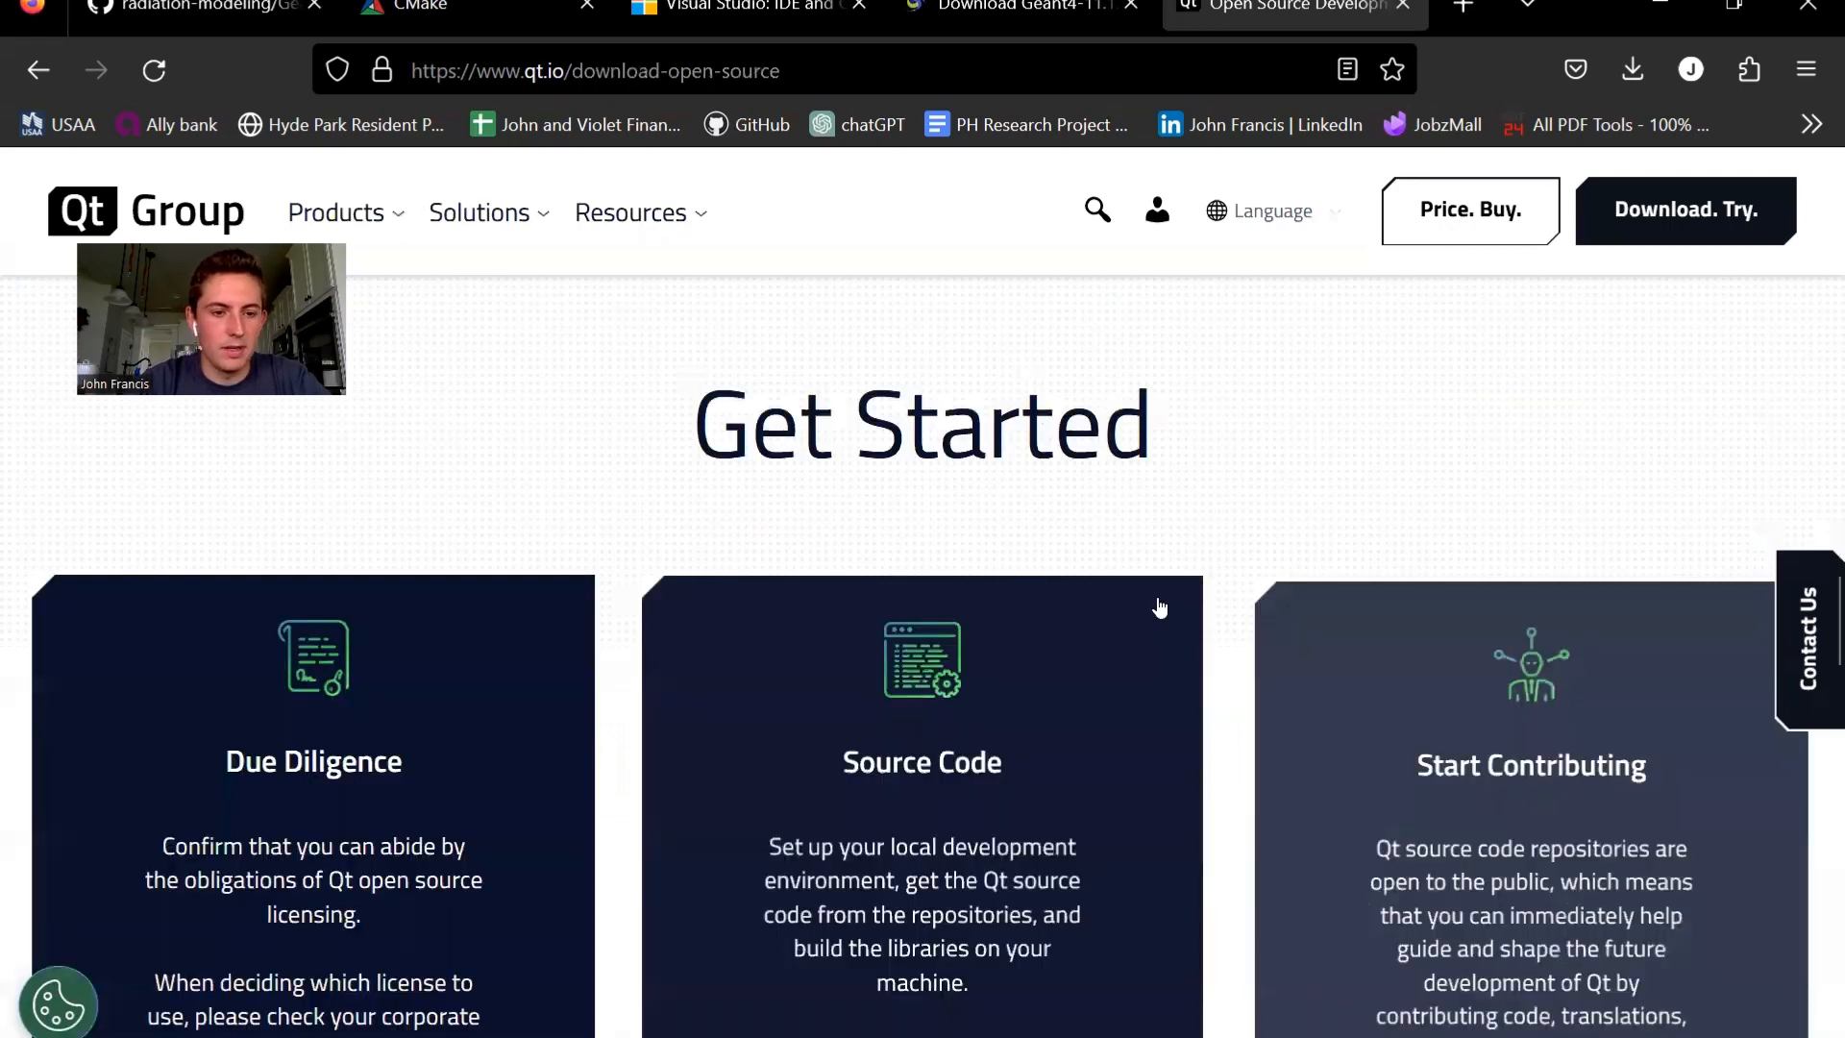
scroll(1255, 800, "down", 10)
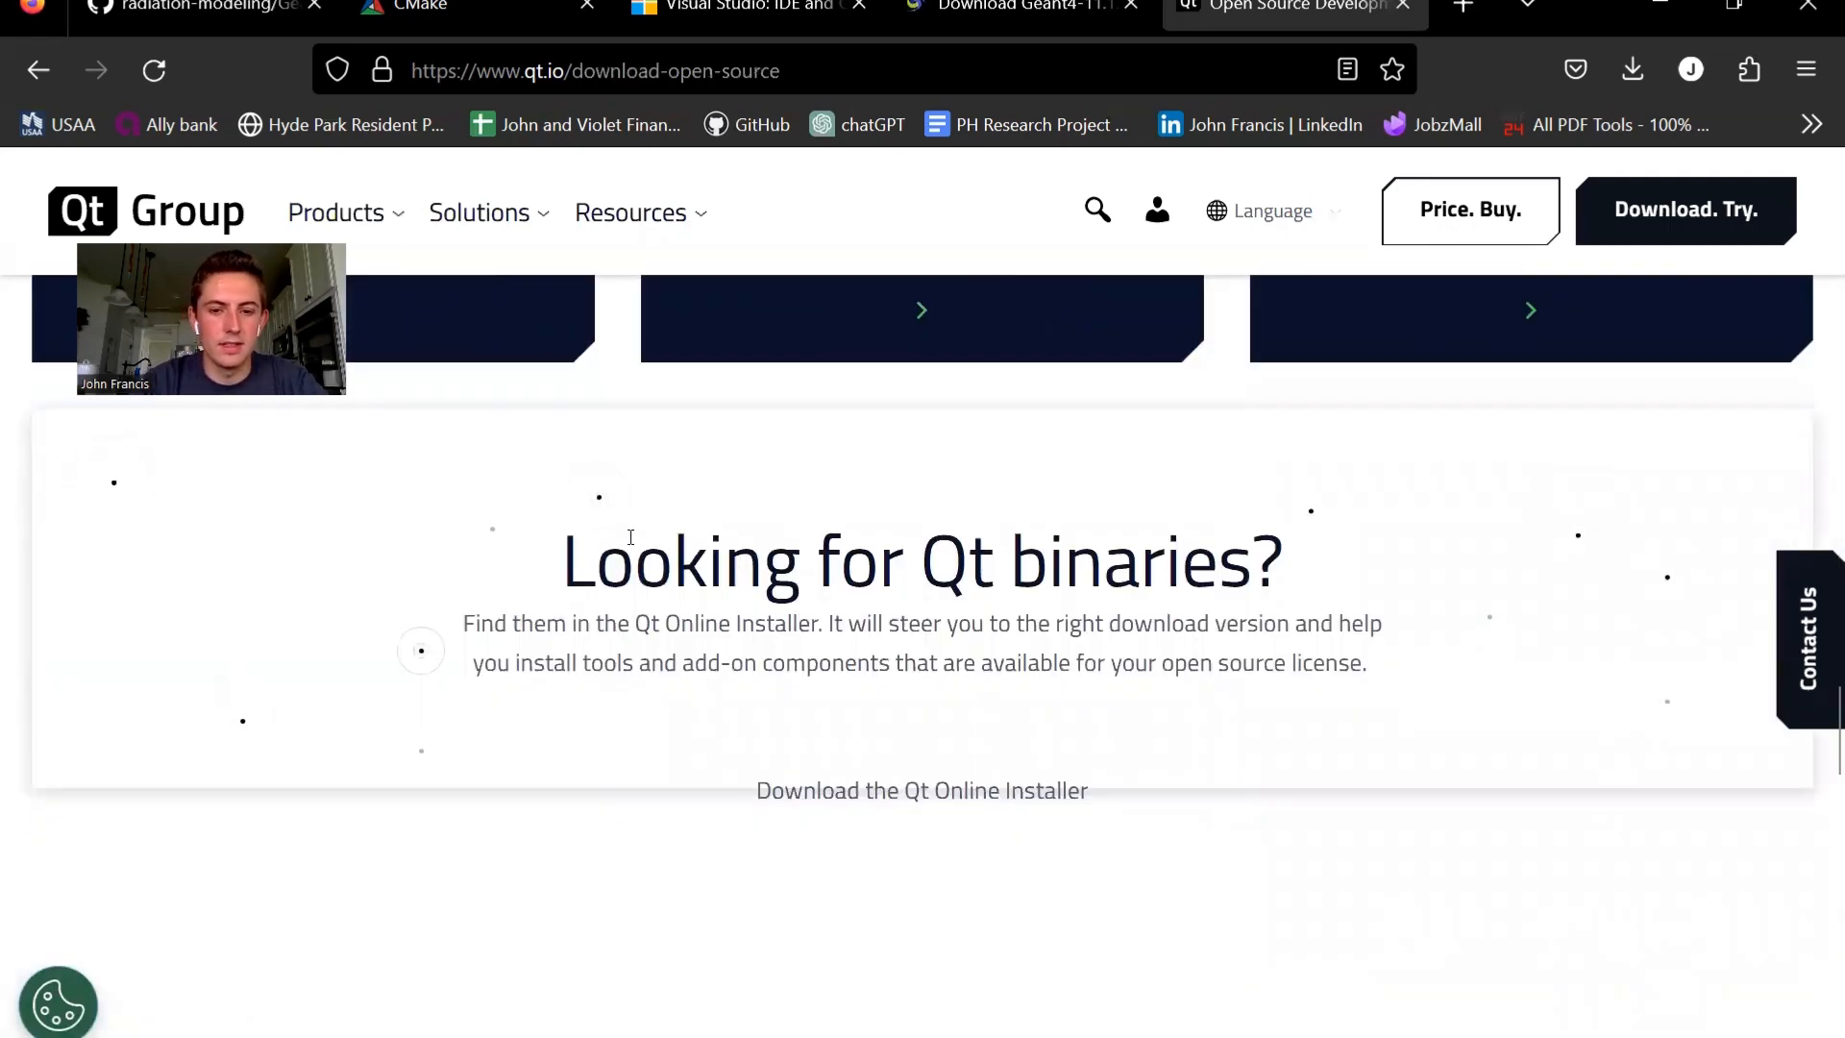
left_click(915, 794)
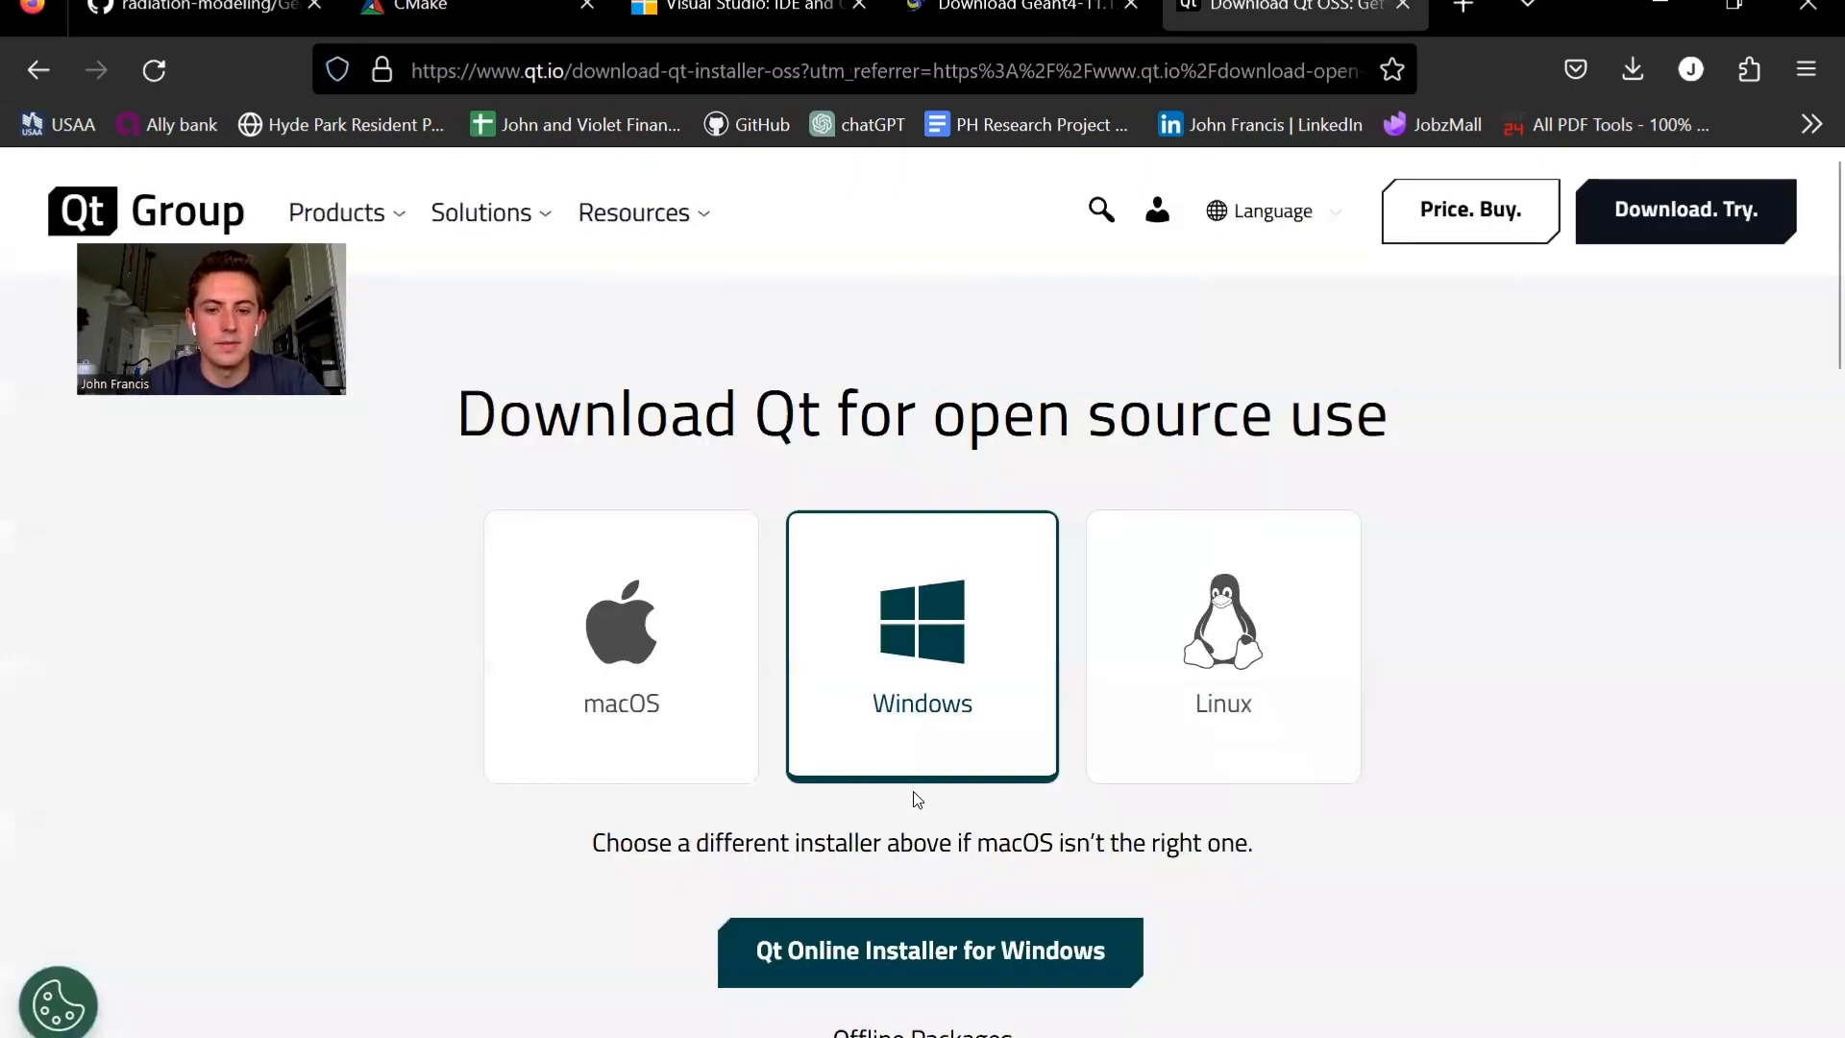
- Download the Qt Online Installer for Windows and launch the downloaded installer
scroll(942, 645, "down", 2)
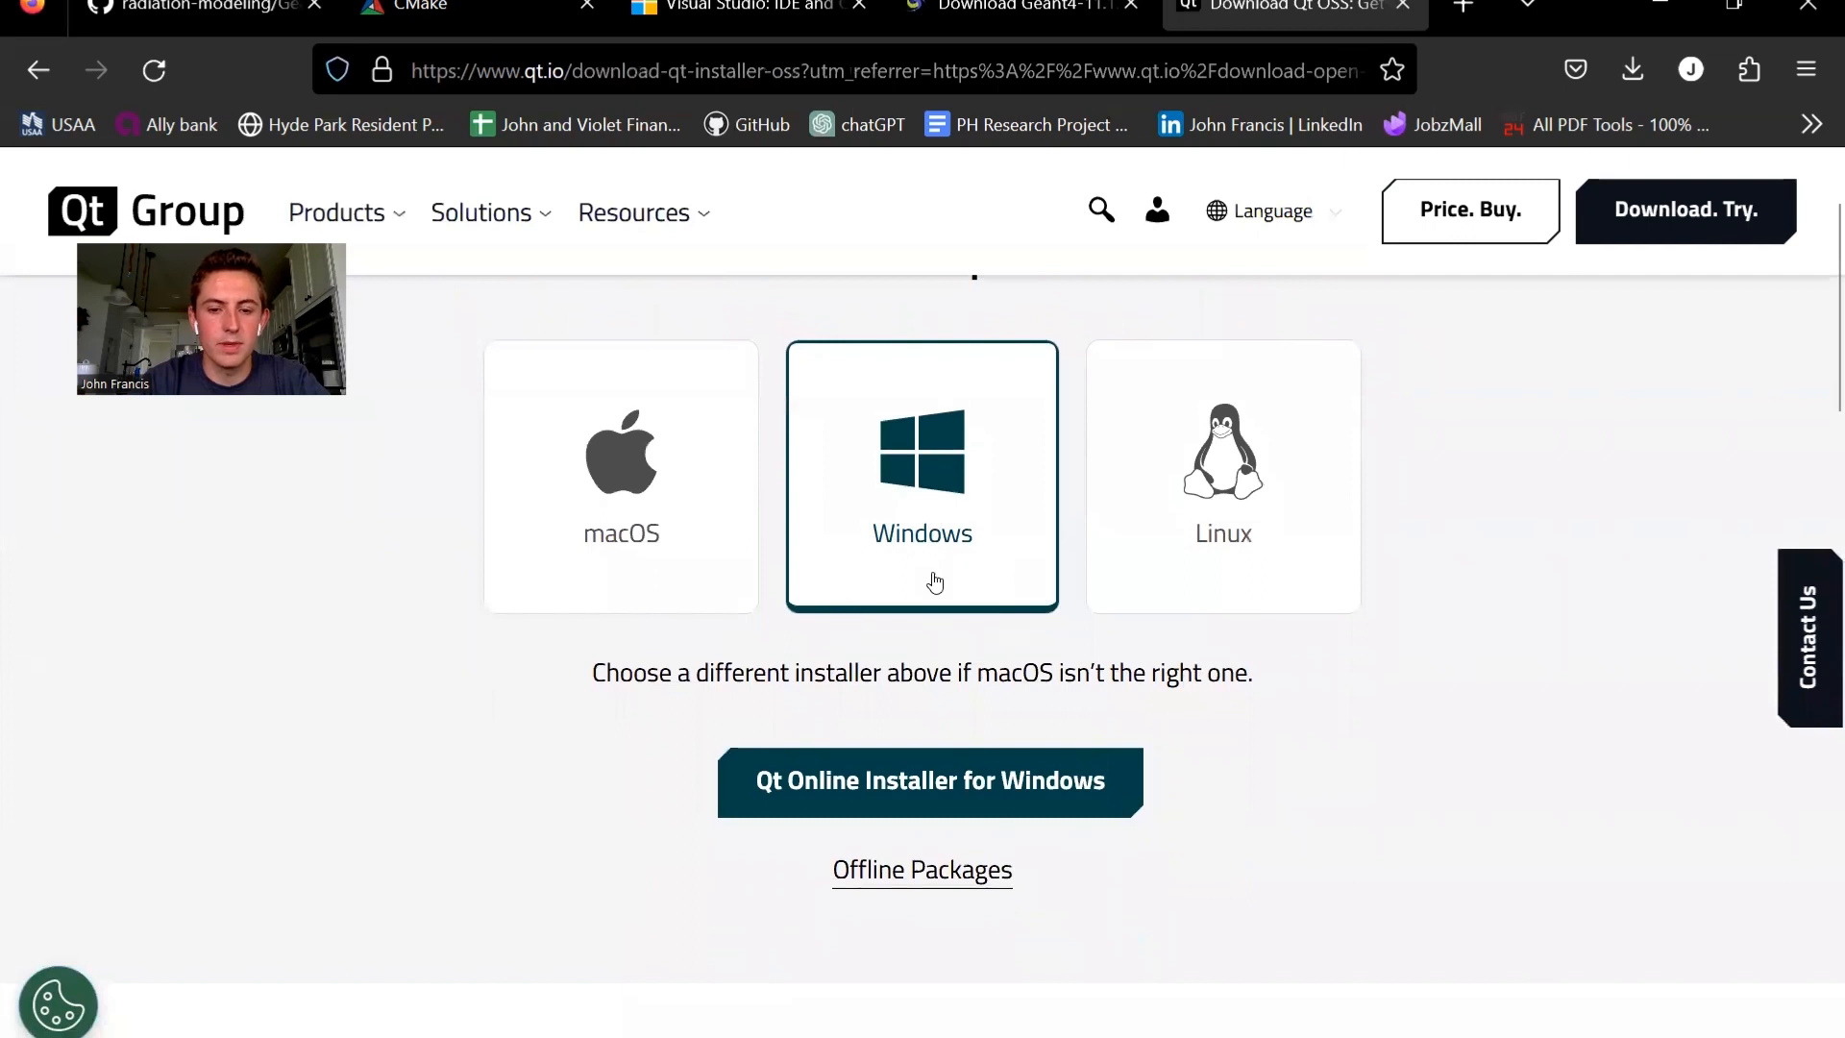
left_click(920, 788)
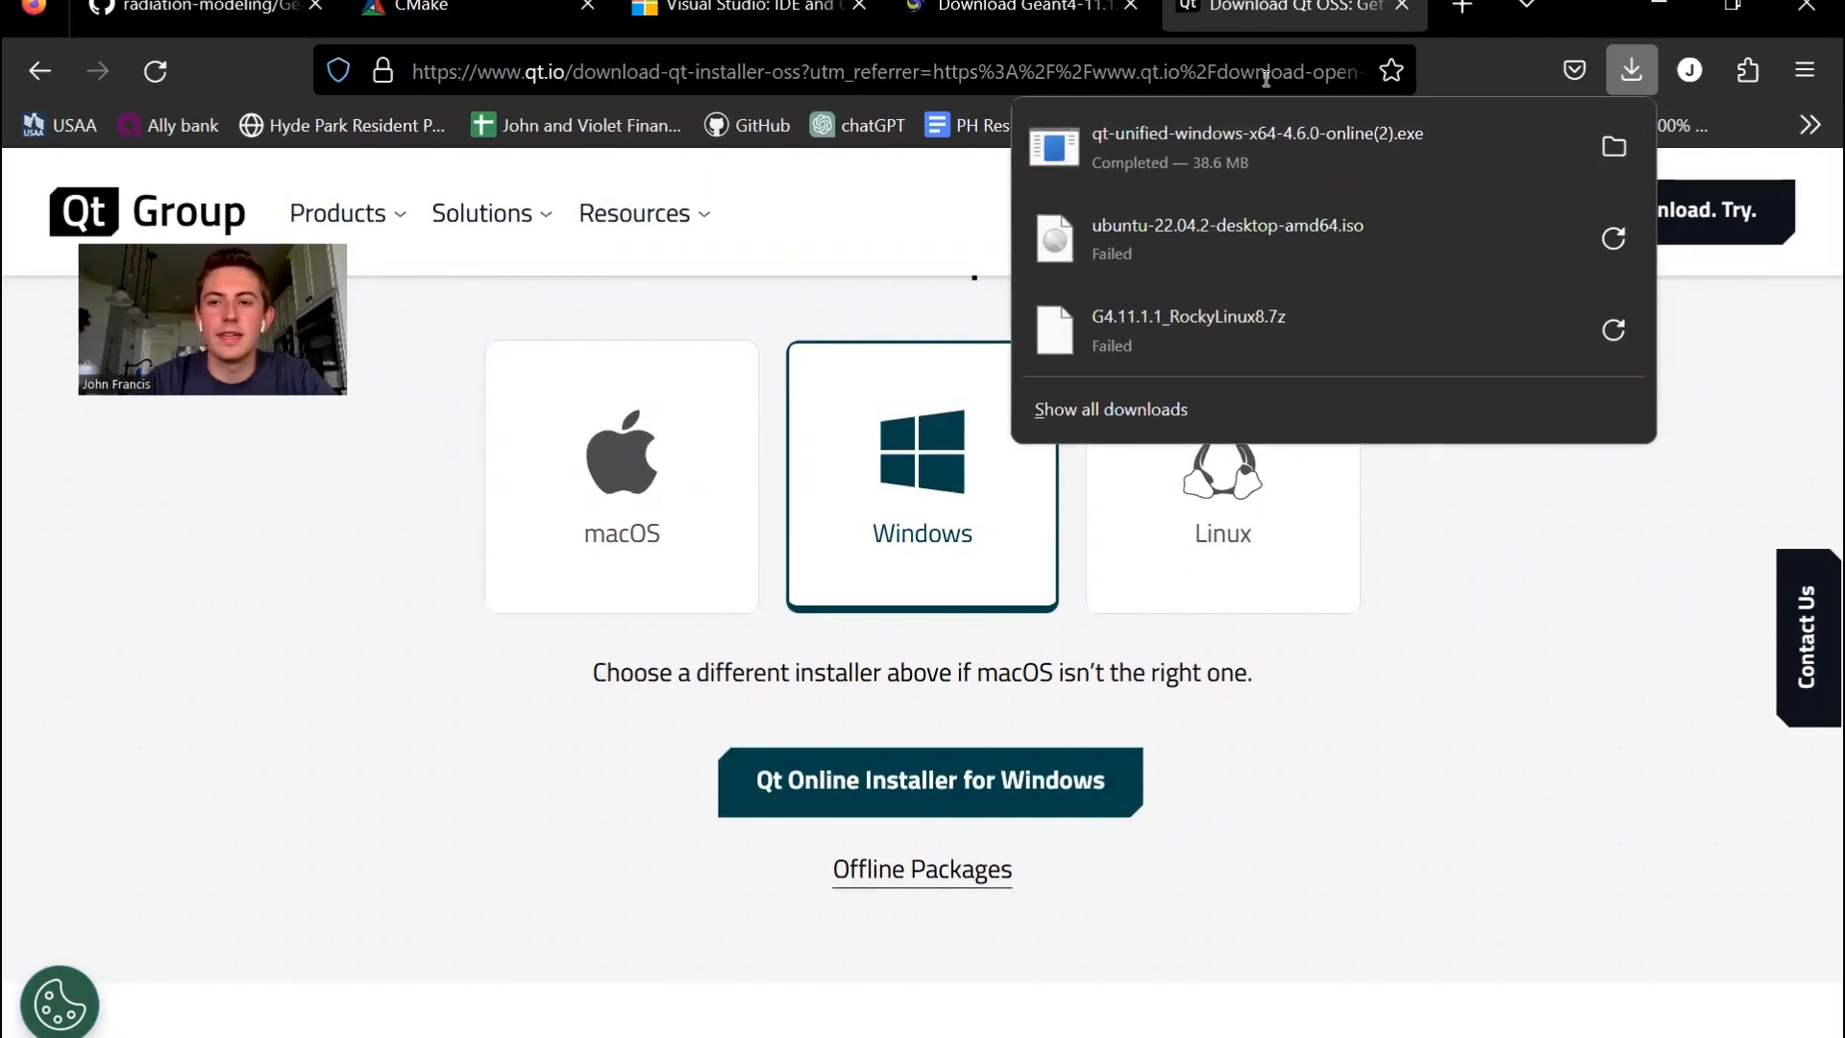
left_click(1151, 151)
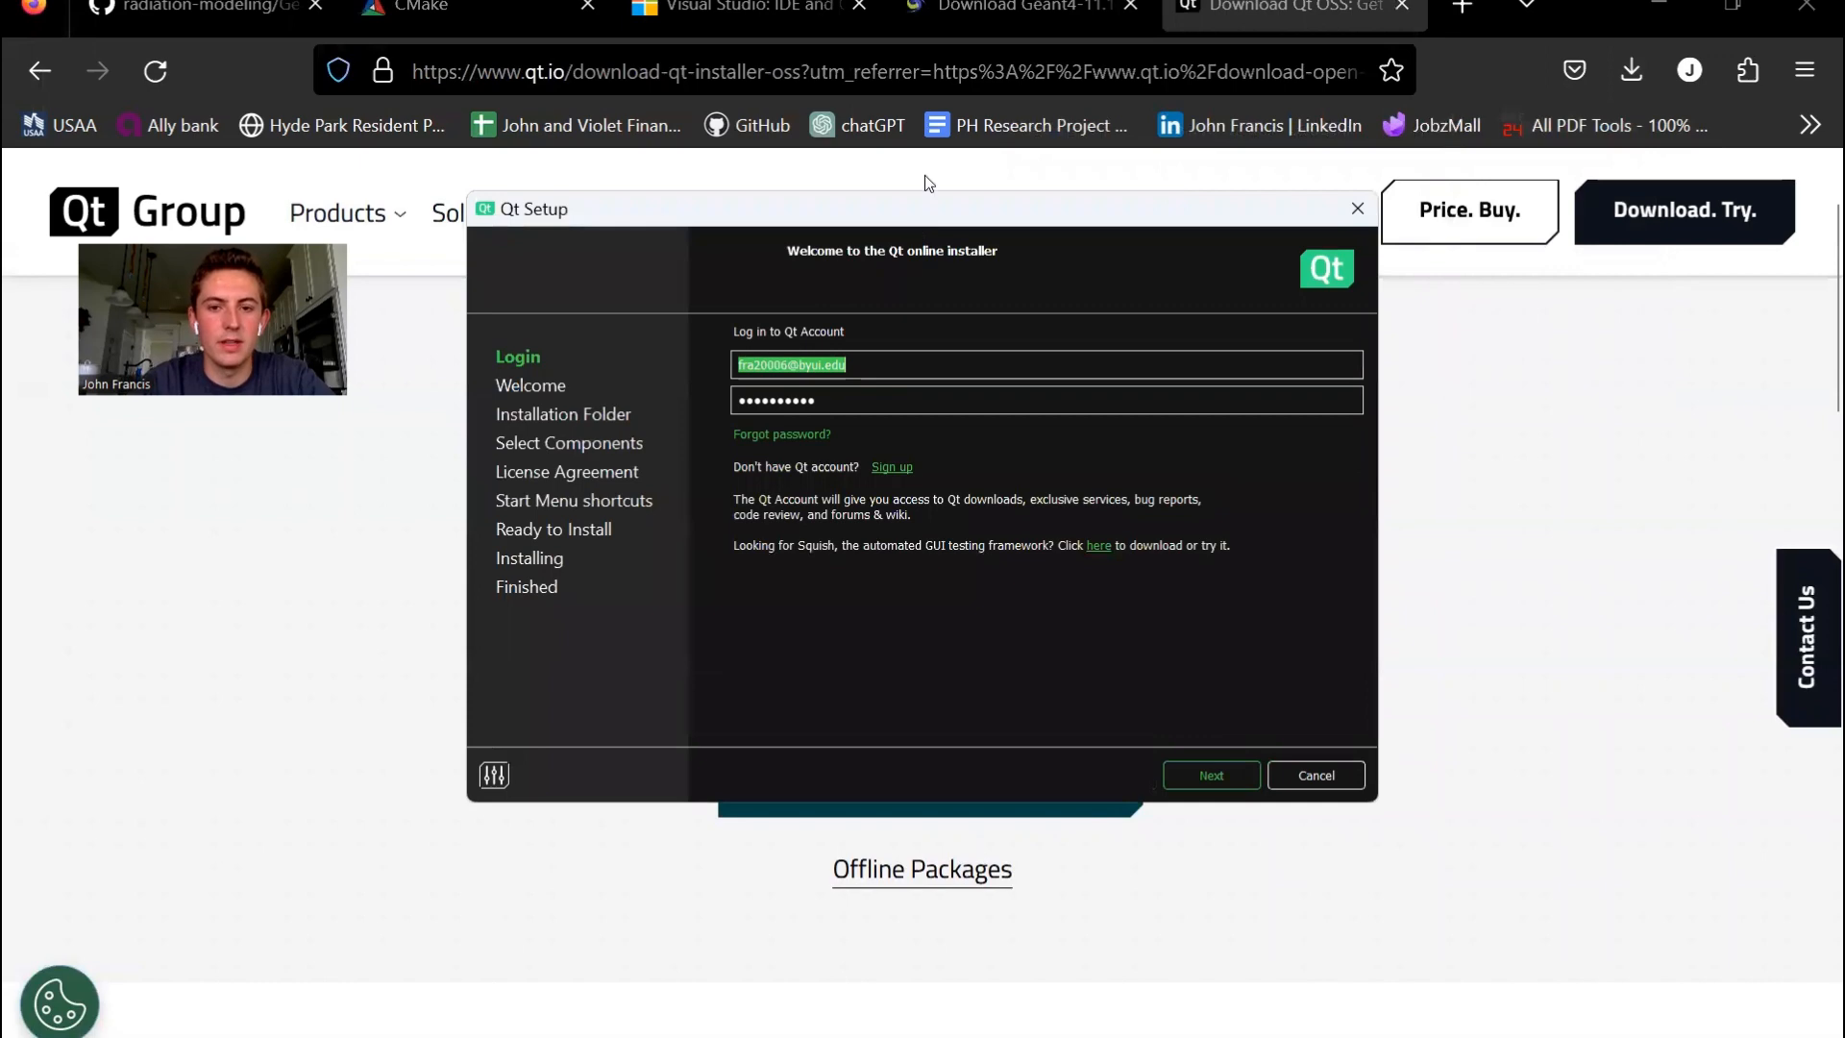
- Log in to the installer with the prefilled Qt account credentials and continue past the welcome page
left_click_drag(914, 224, 931, 163)
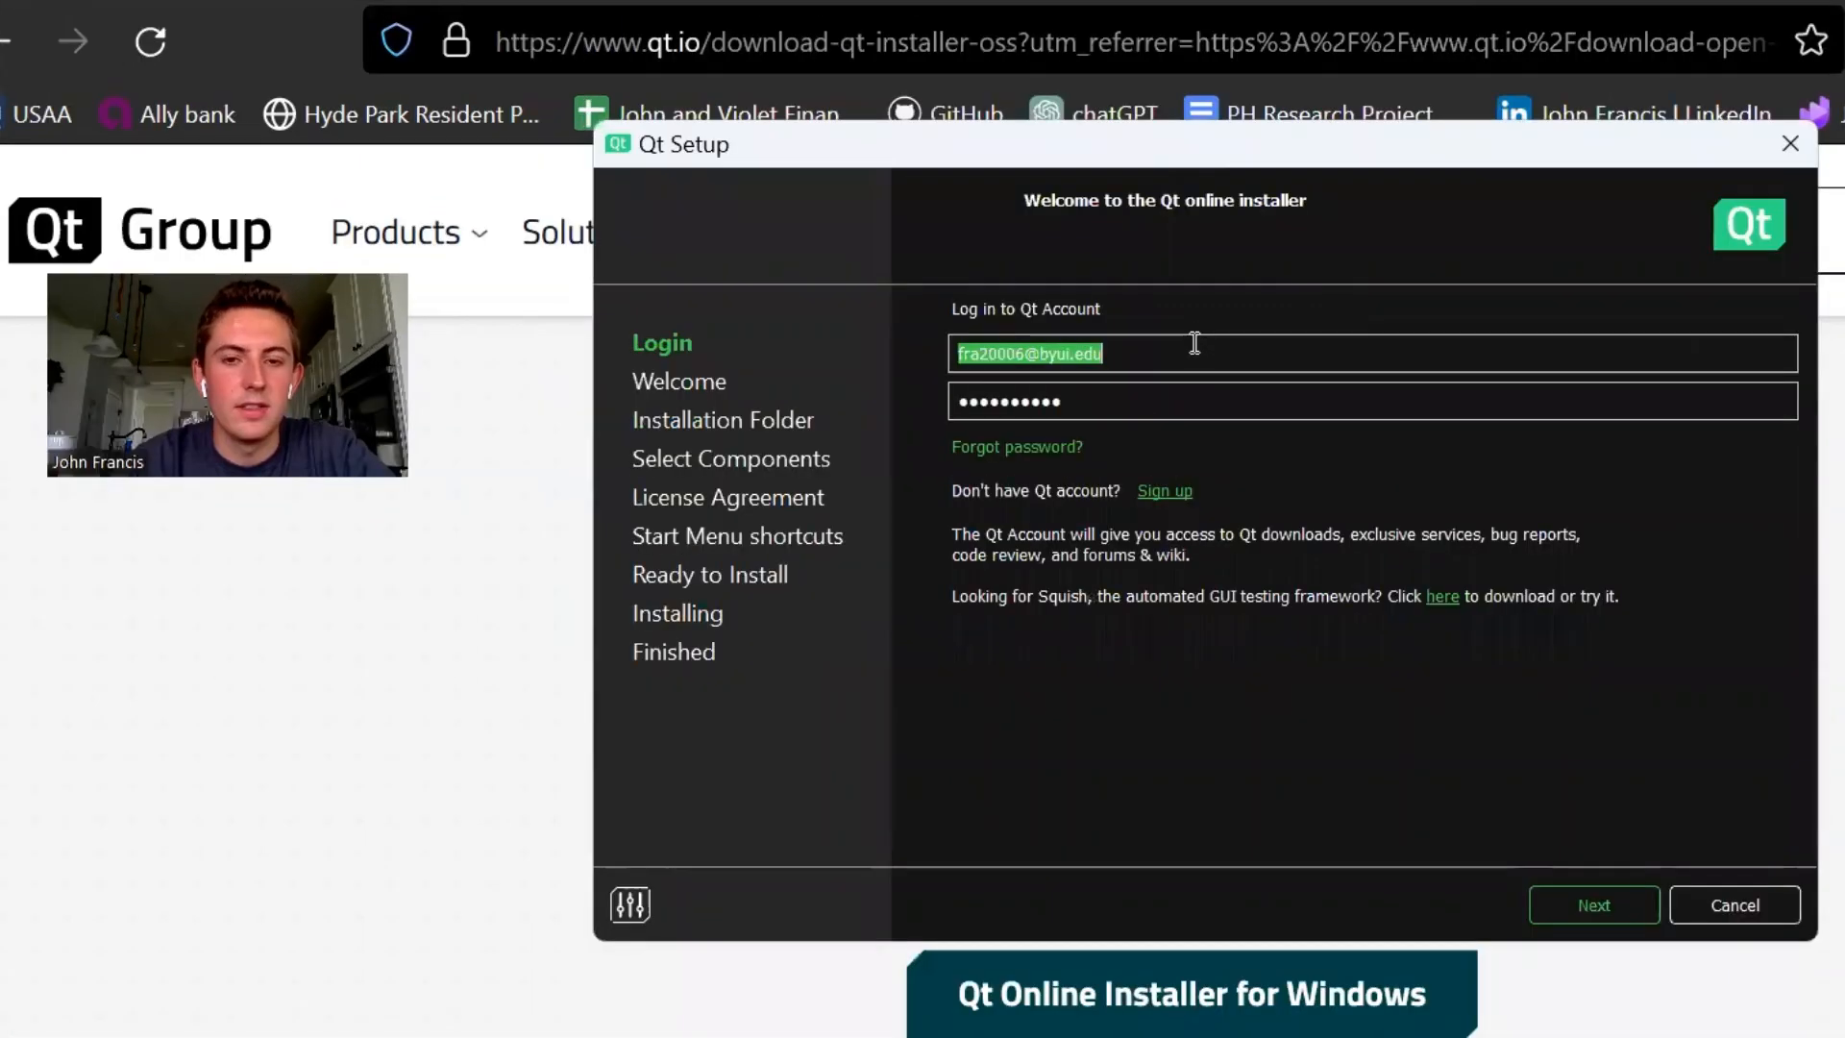
left_click(1194, 342)
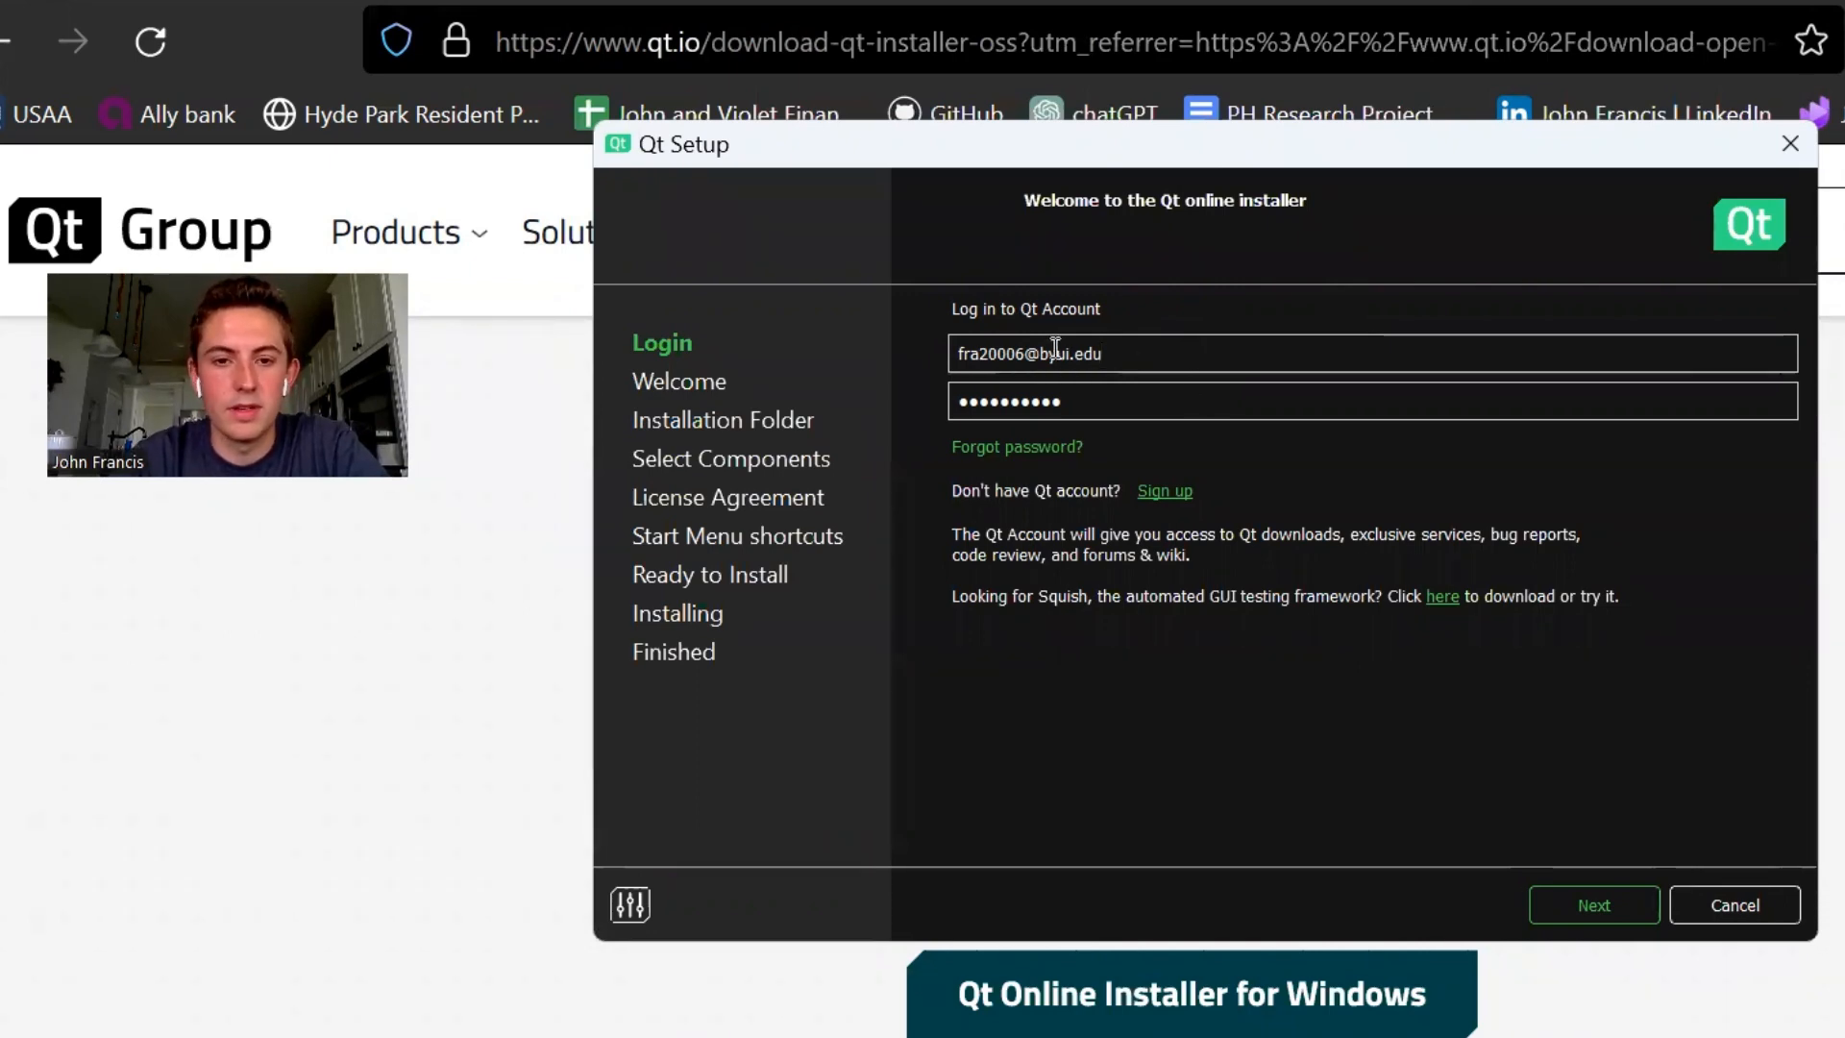
left_click(1582, 907)
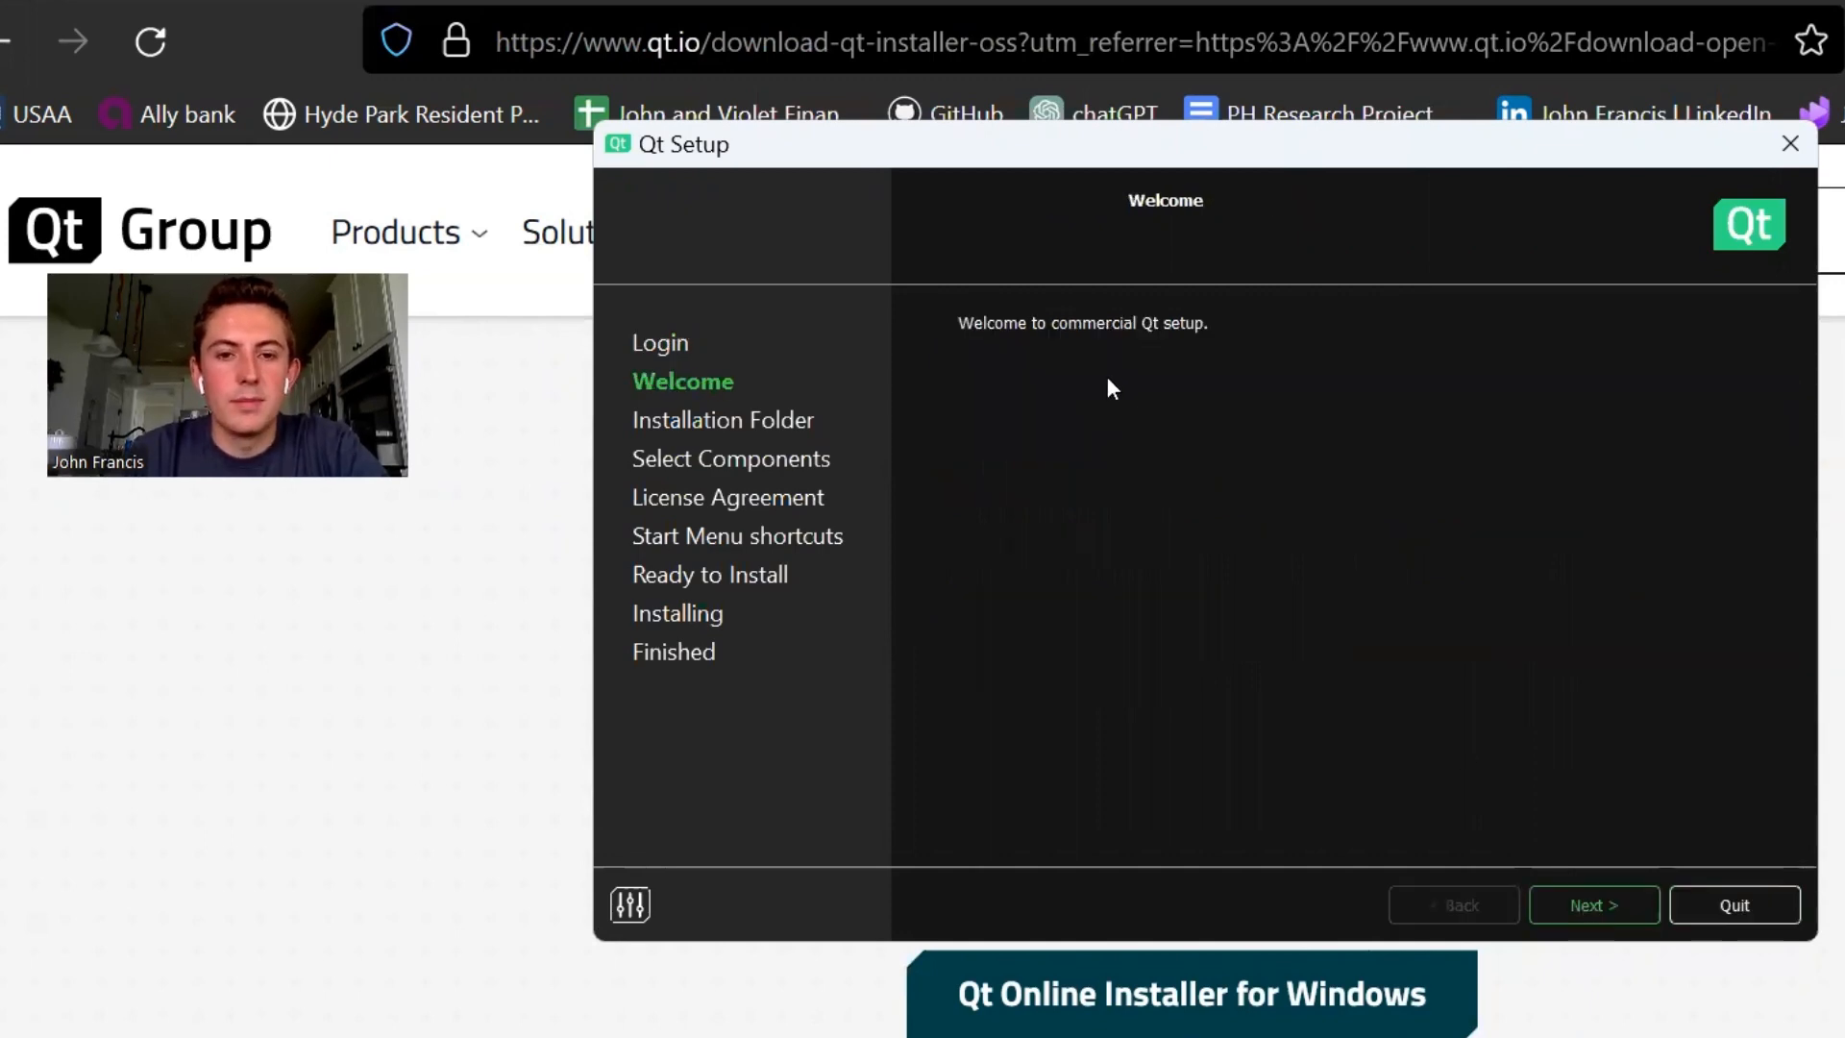
left_click(1614, 902)
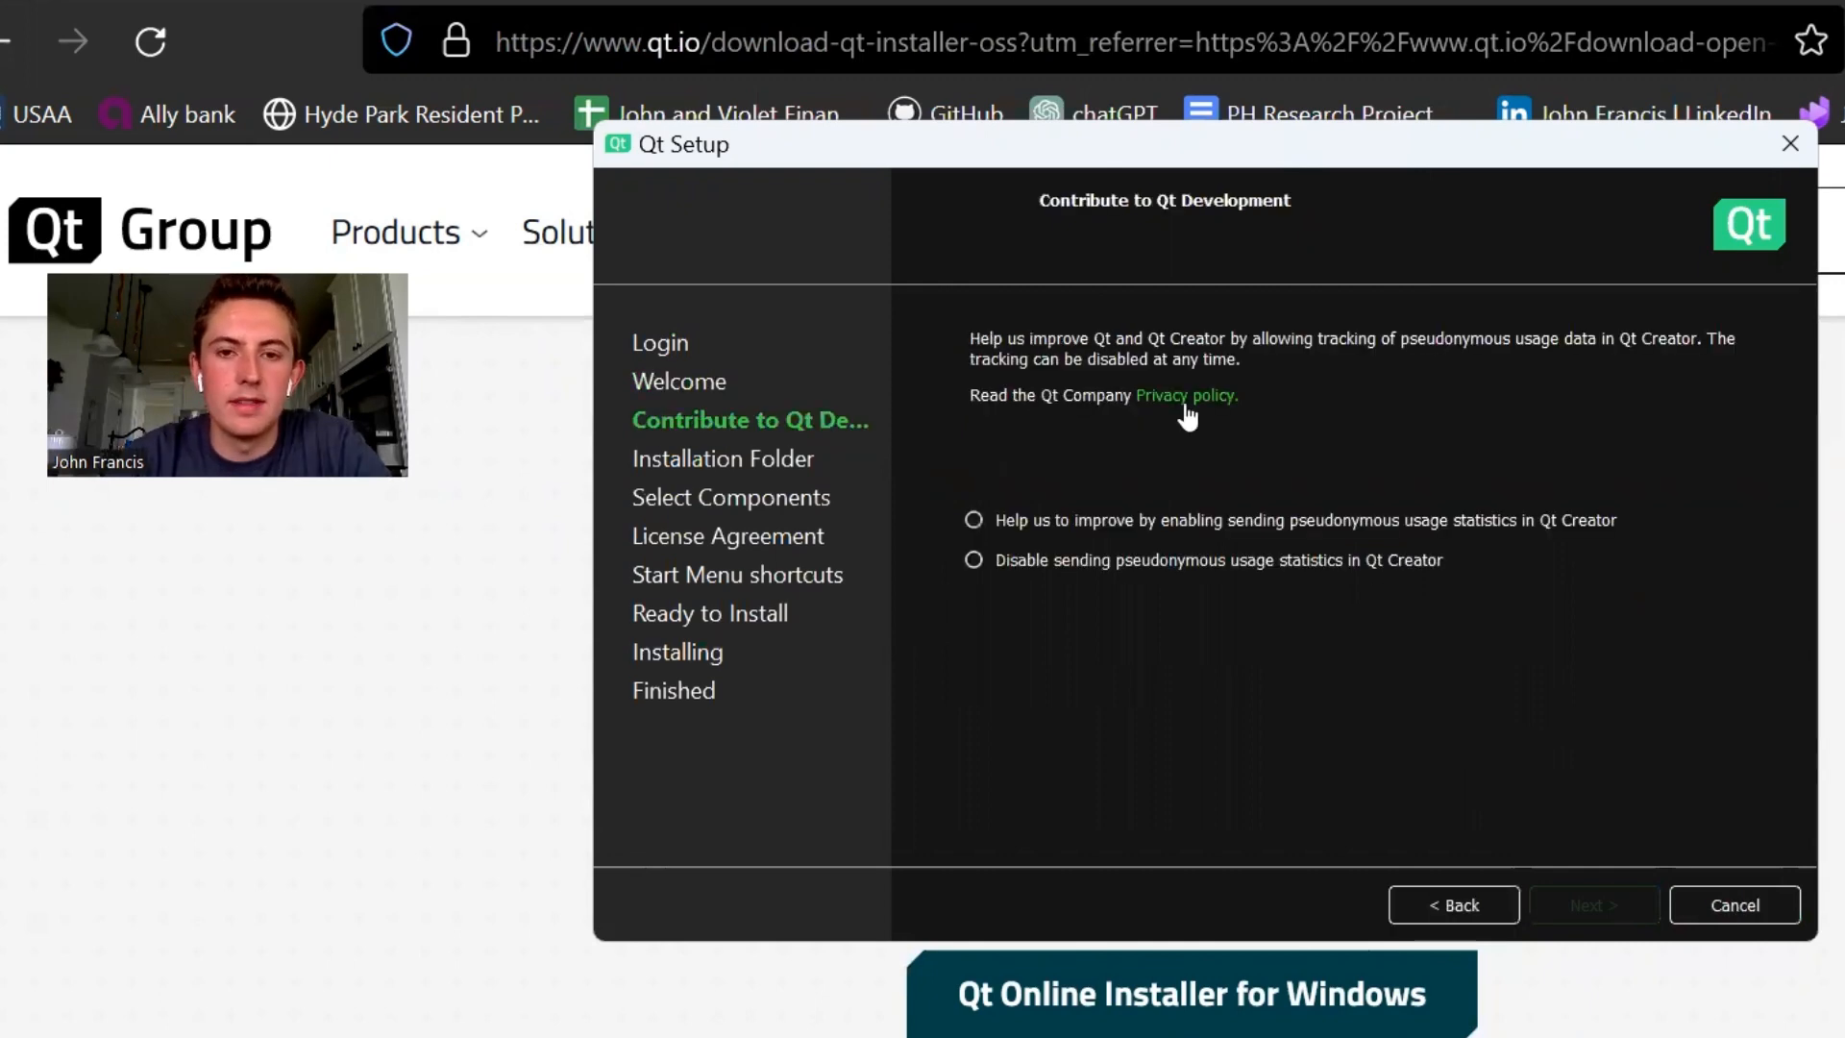
- Disable sending pseudonymous usage statistics, and accept C:\Qt as the installation folder with Custom installation and file type association enabled
left_click(1072, 555)
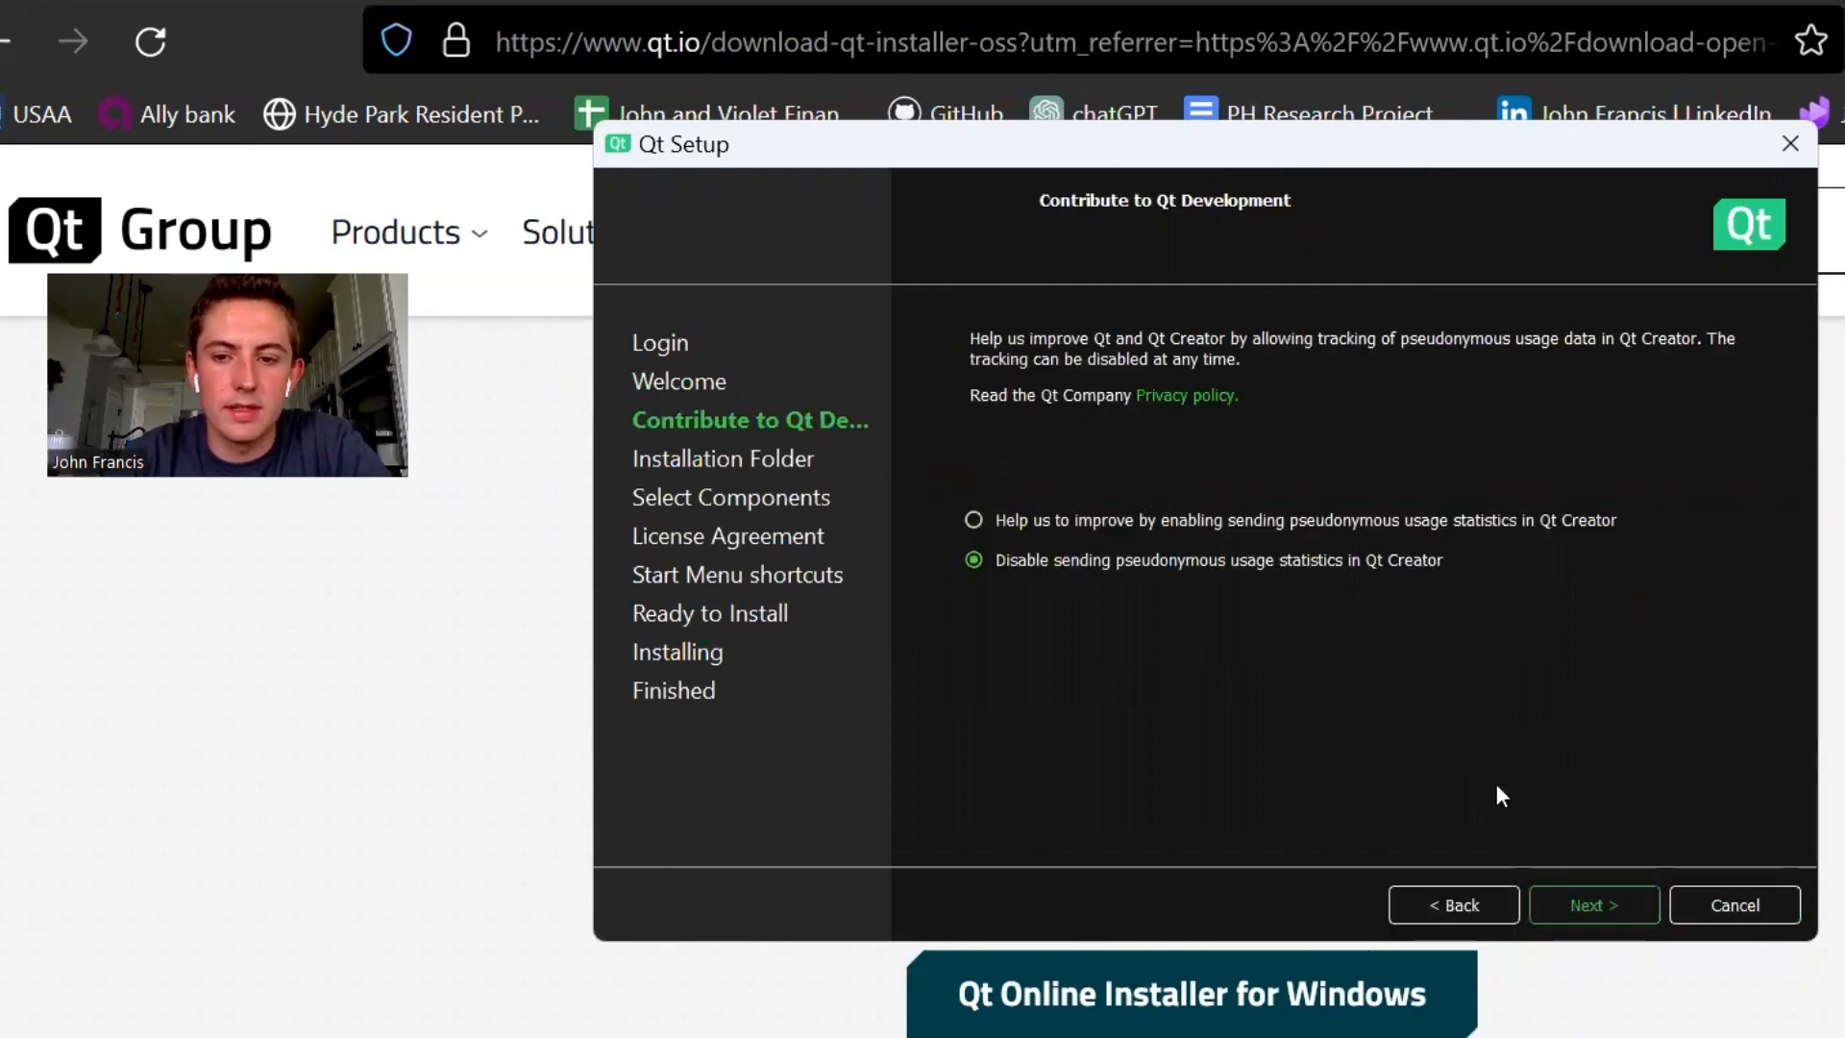
left_click(1605, 911)
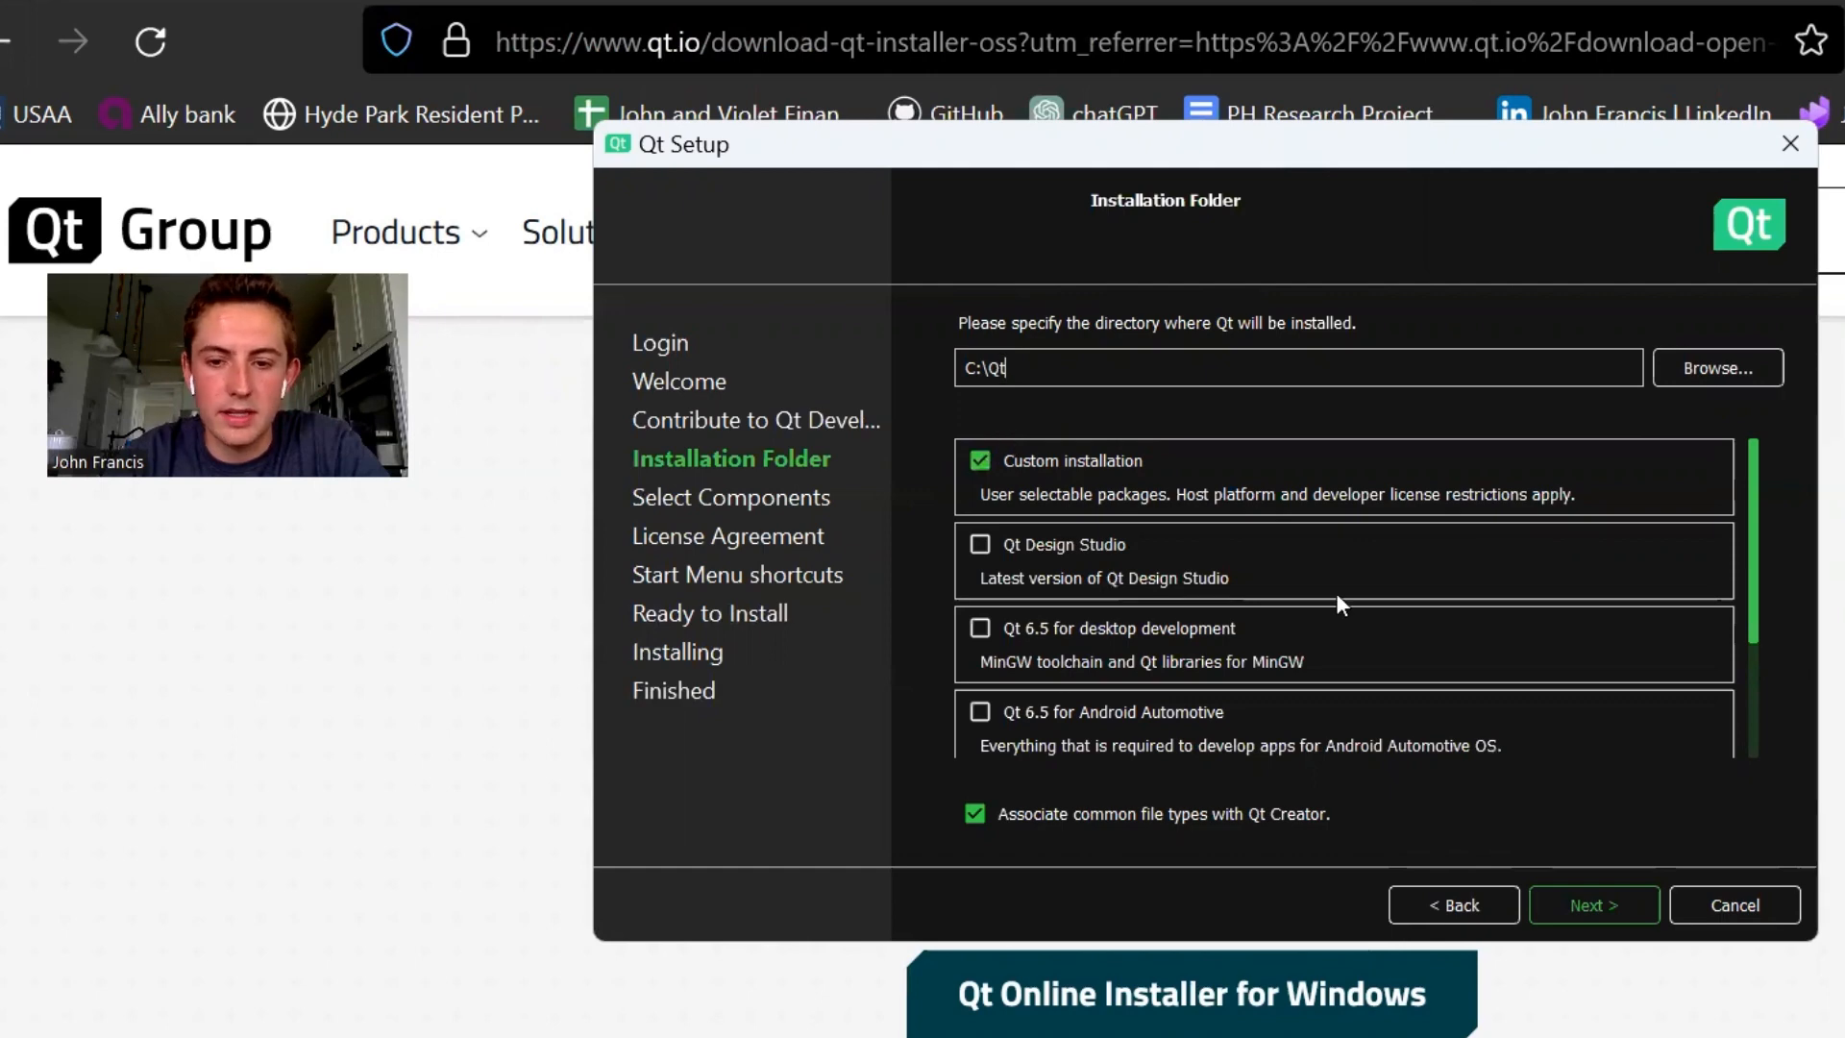
left_click(1576, 901)
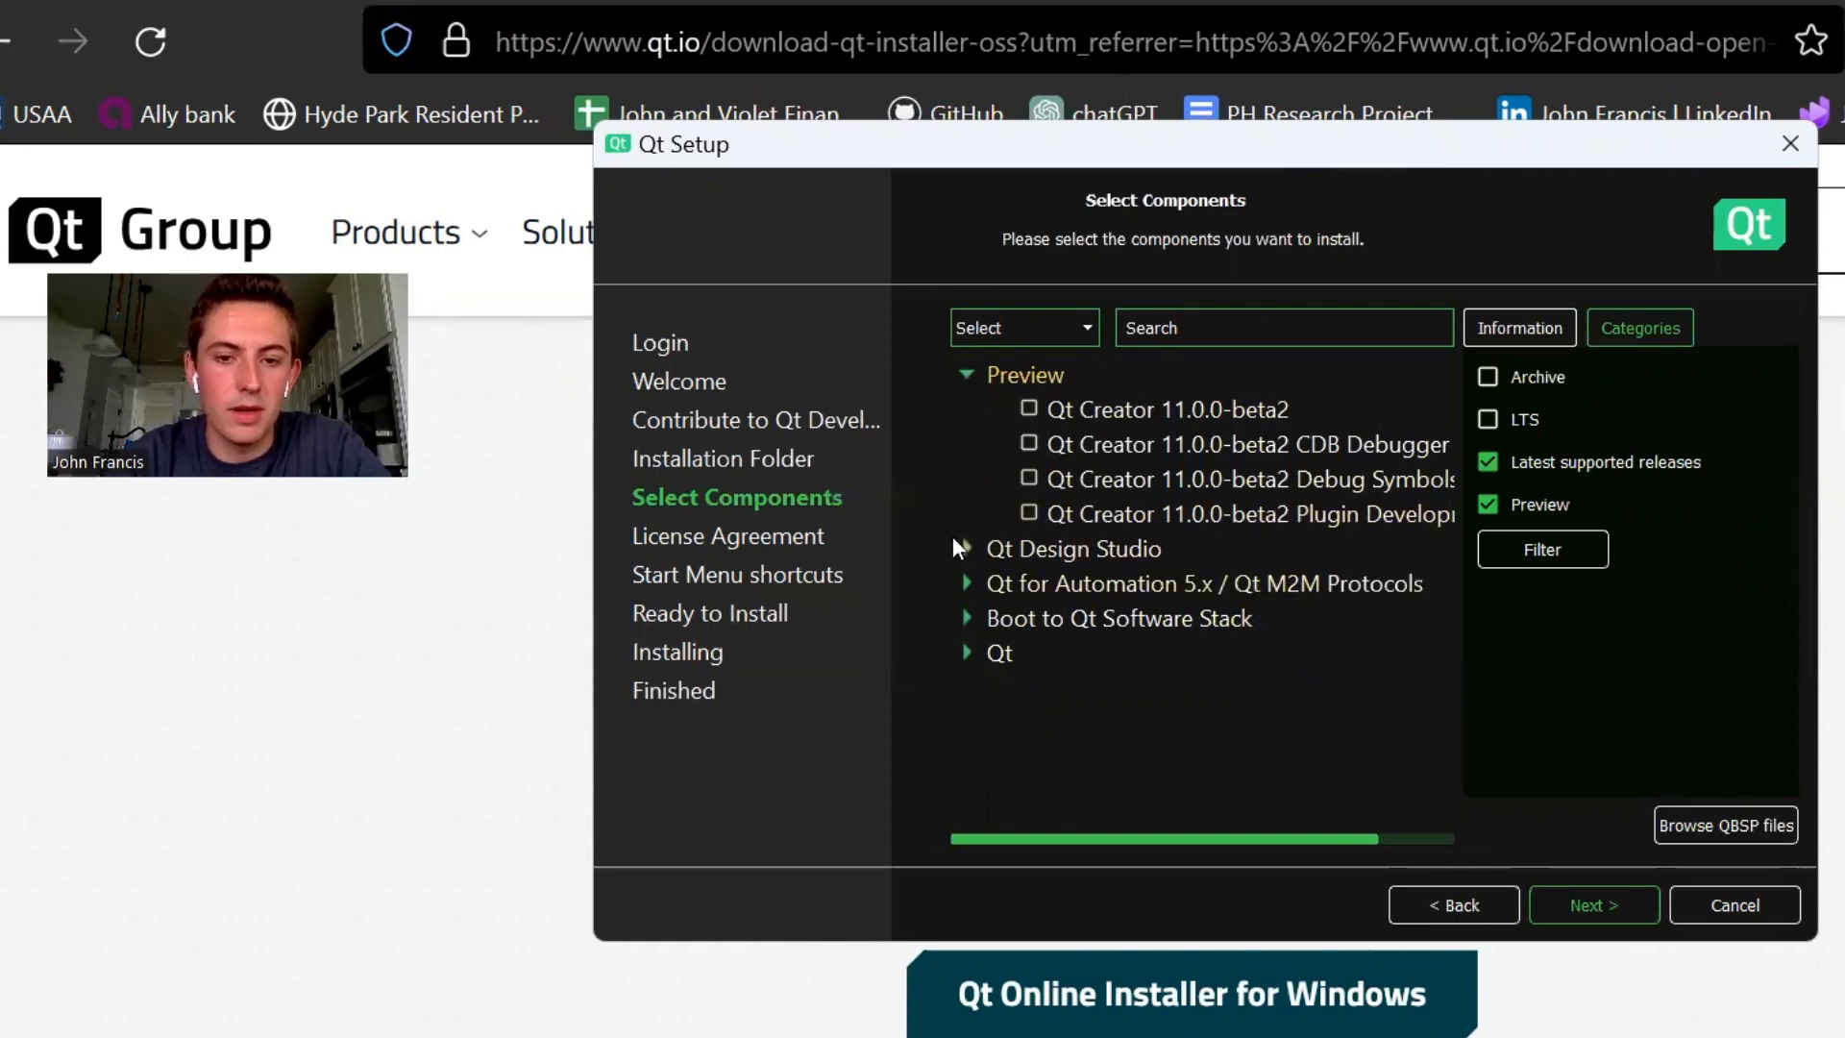
- Expand the Qt component group and clear the Latest supported releases and Preview category filters
left_click(966, 654)
scroll(1104, 667, "down", 1)
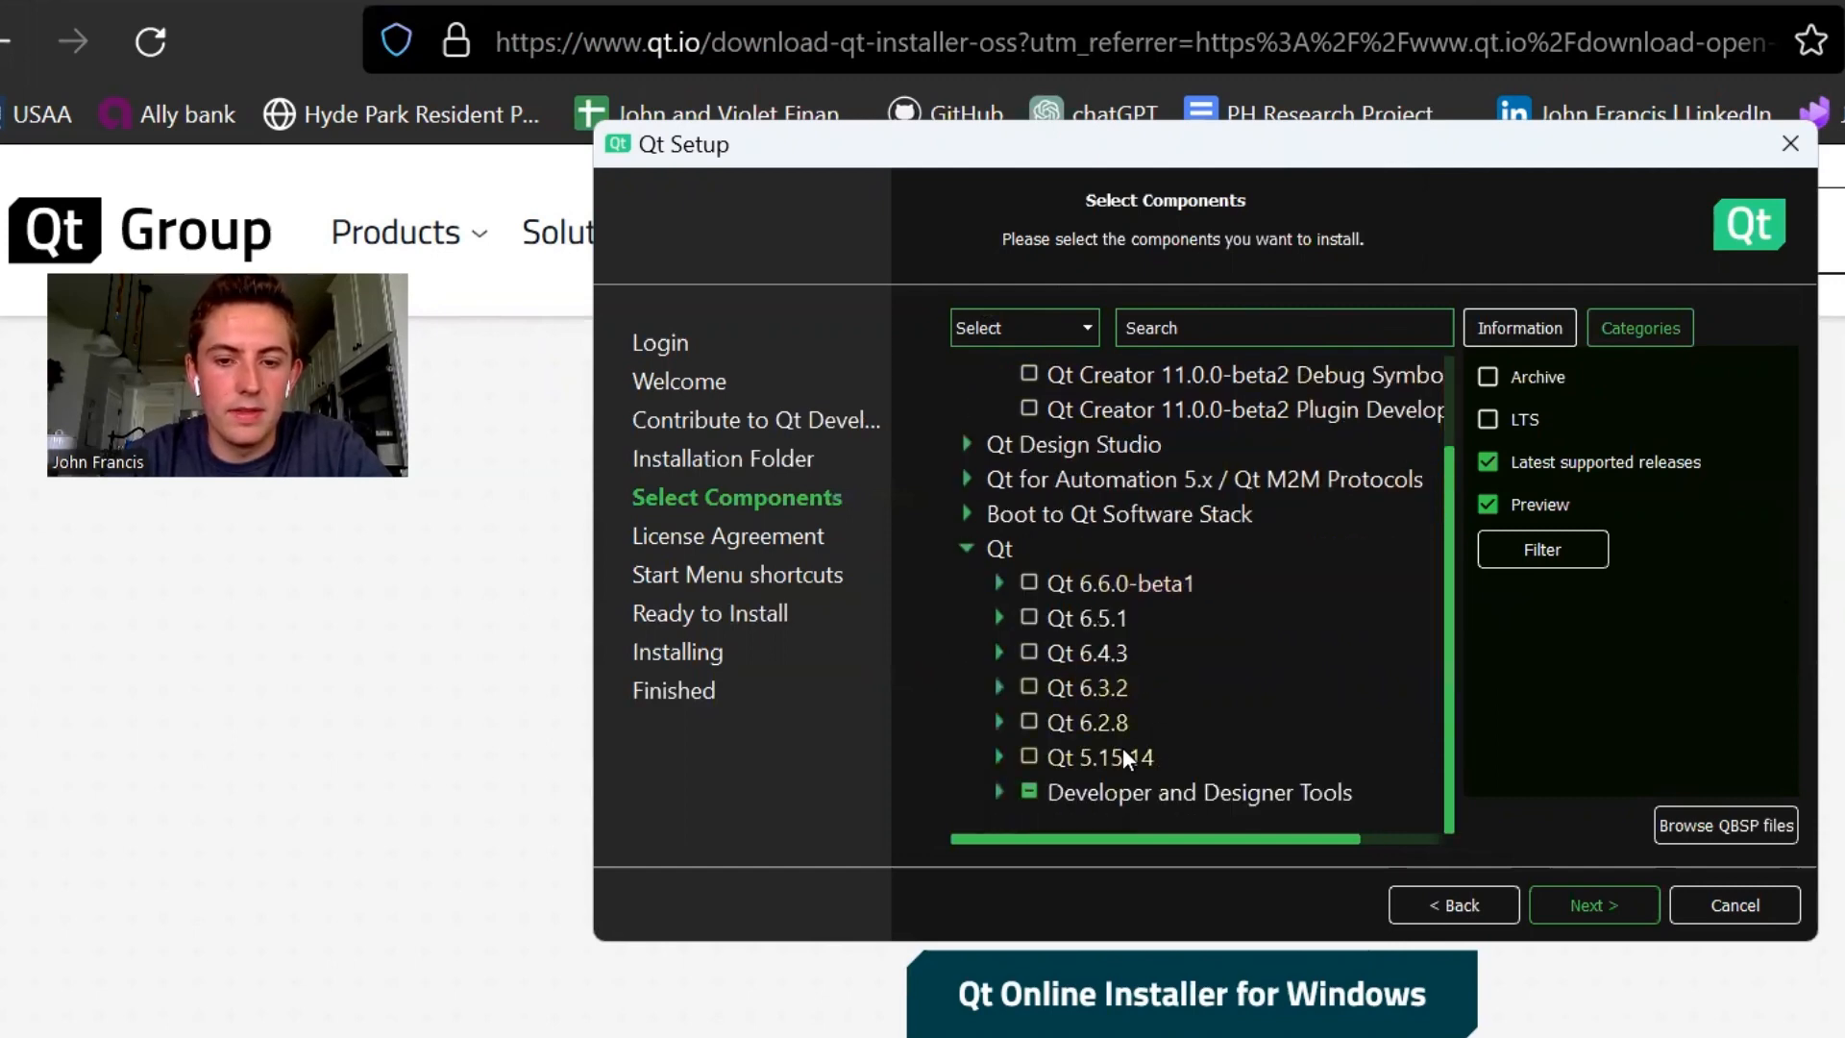
scroll(1215, 706, "up", 2)
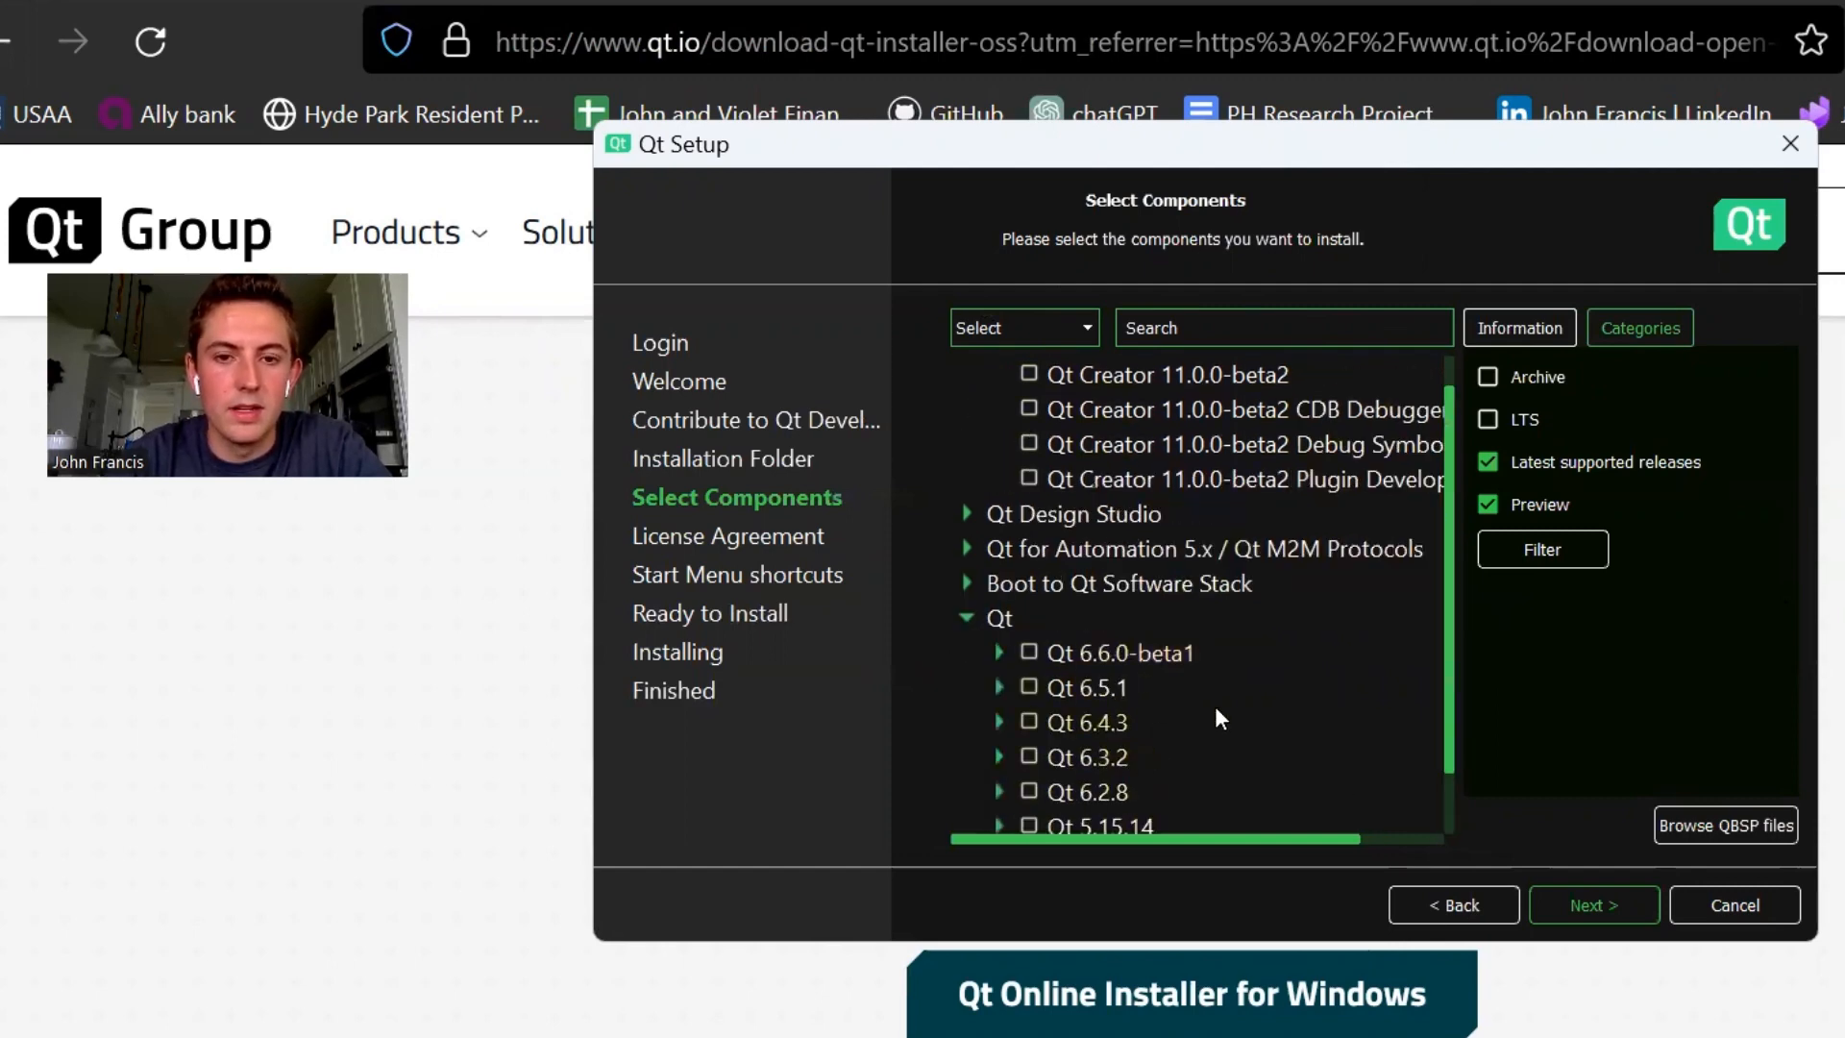
left_click(1026, 336)
left_click(1039, 394)
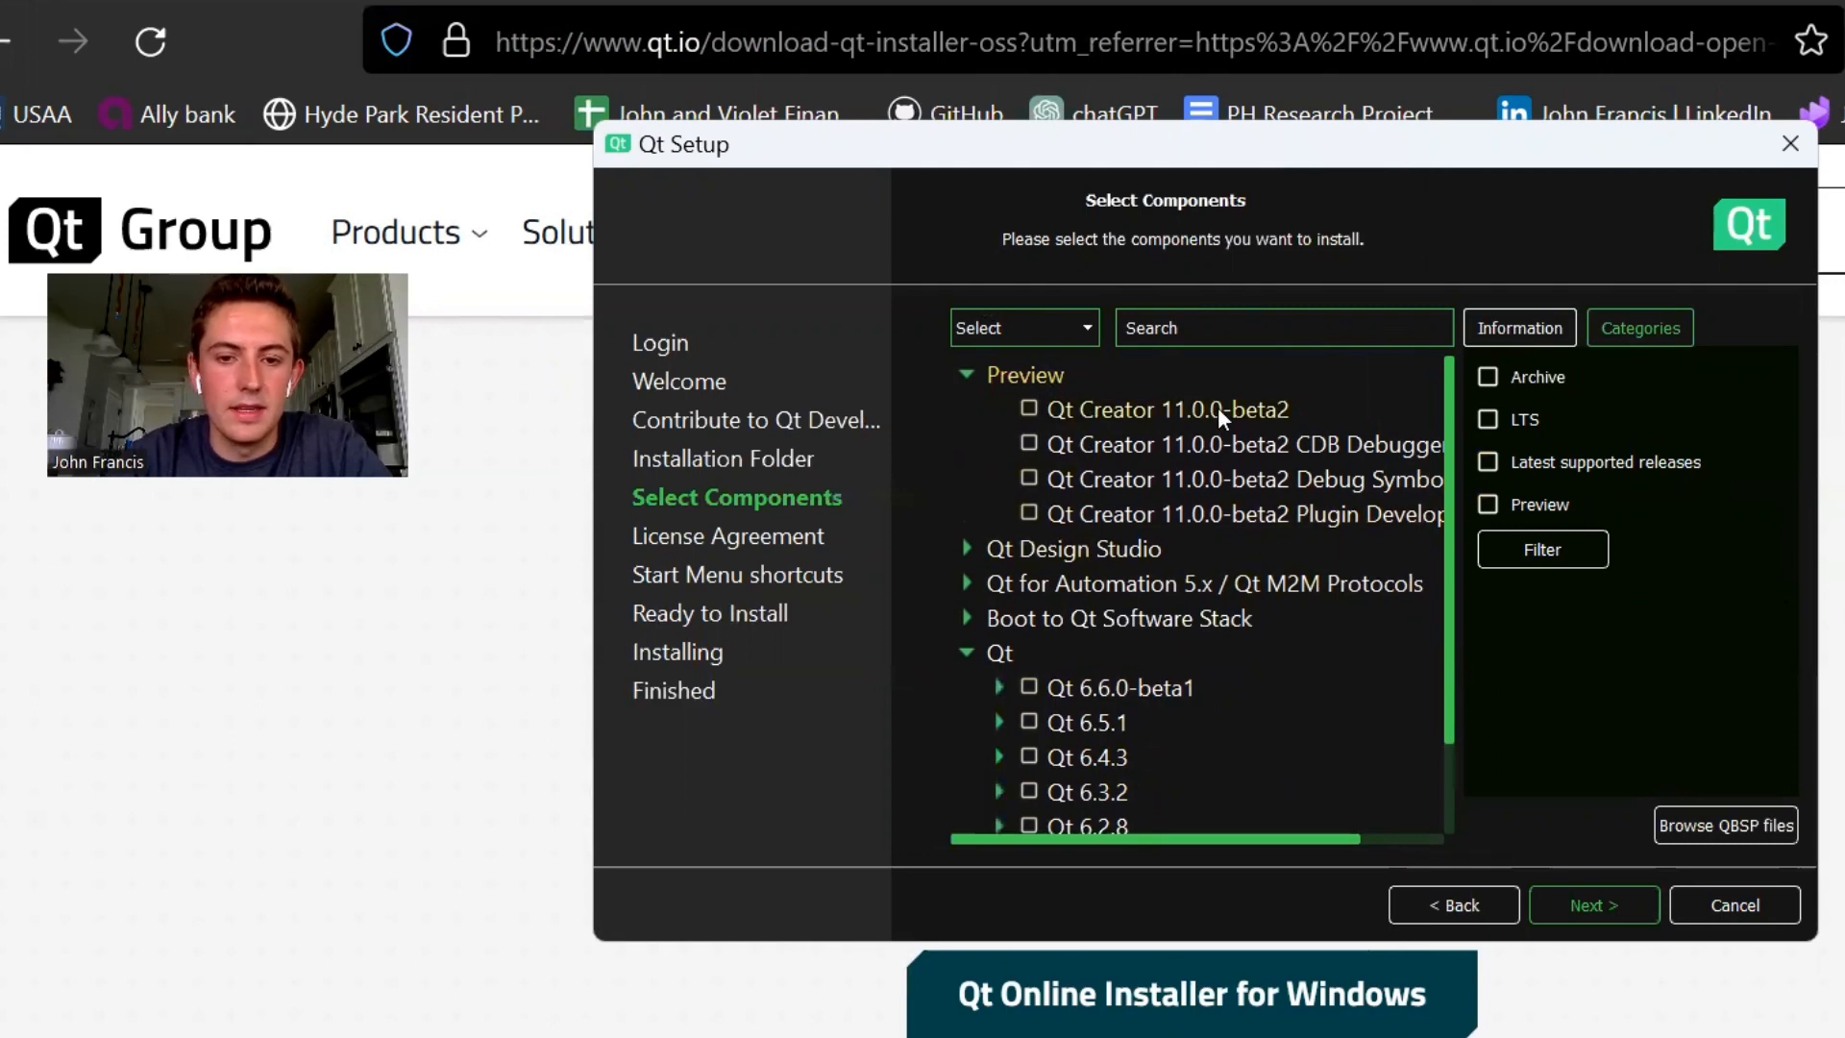
- Select the MSVC 2019 64-bit component under Qt 5.15.14 and confirm the component selection
scroll(1228, 717, "down", 1)
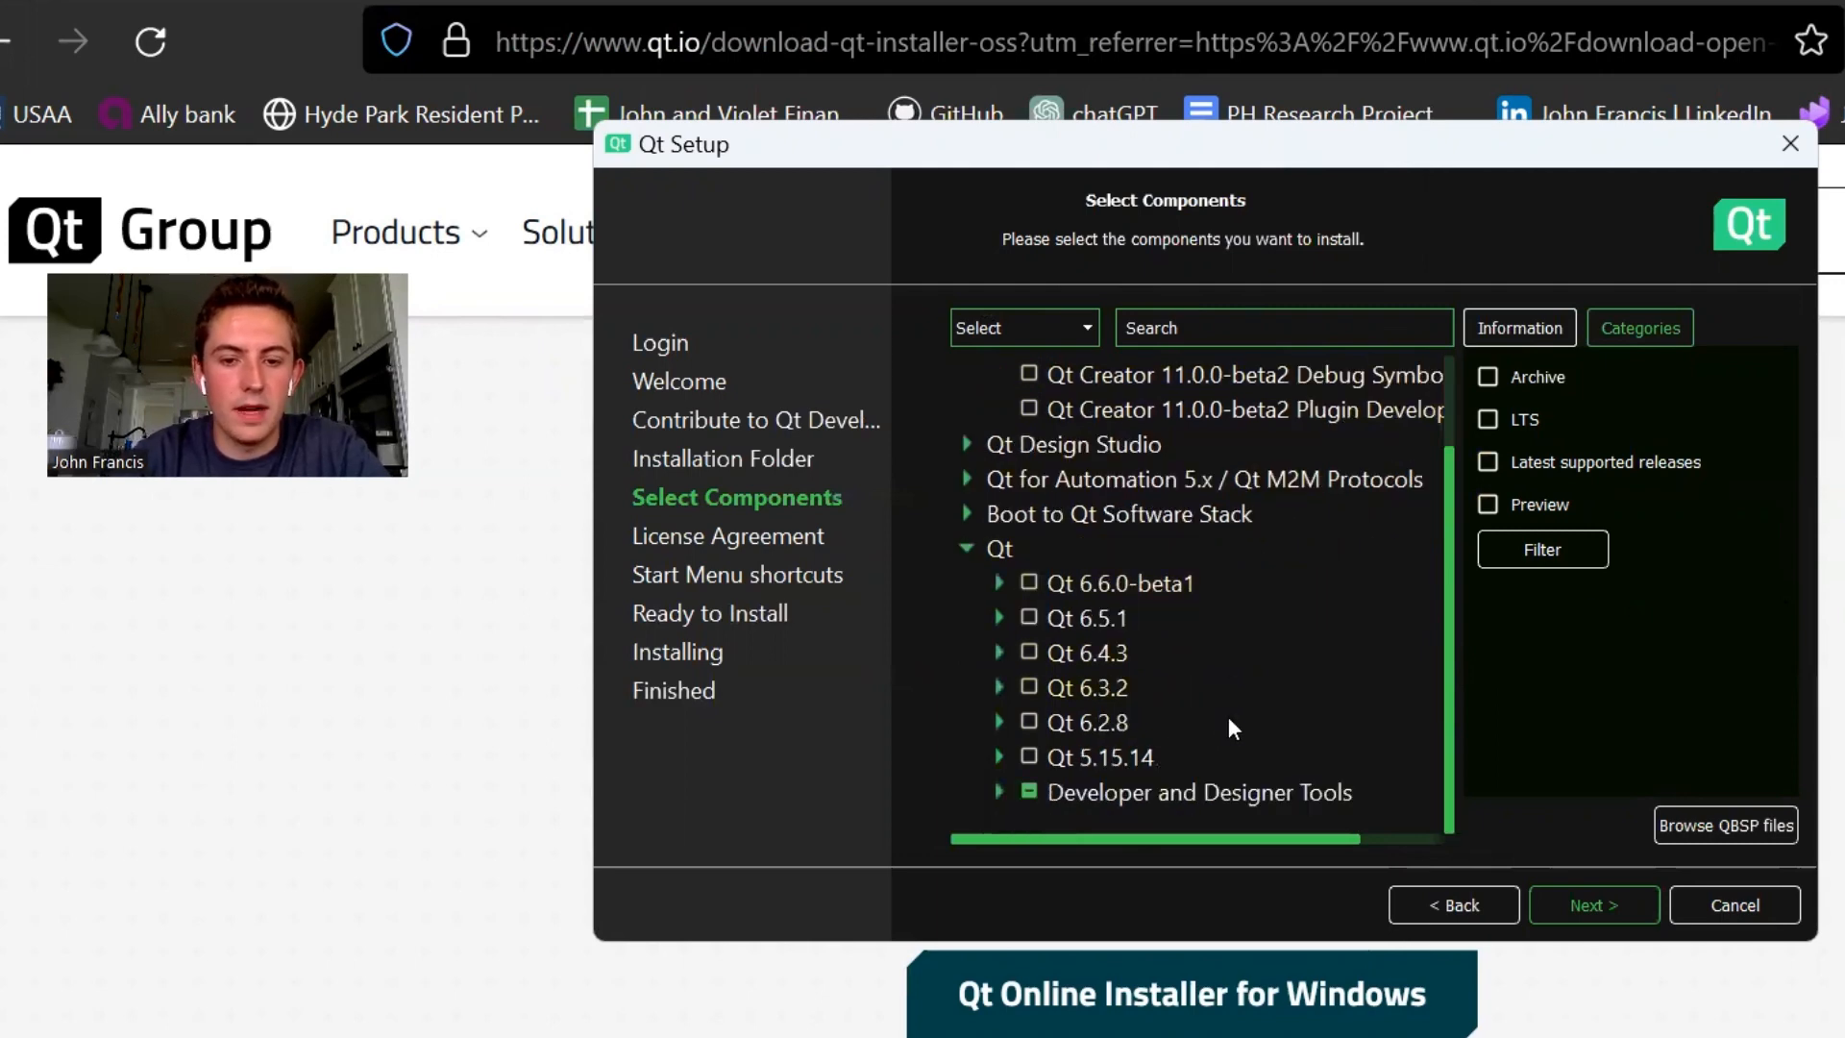
left_click(997, 757)
scroll(1199, 698, "down", 4)
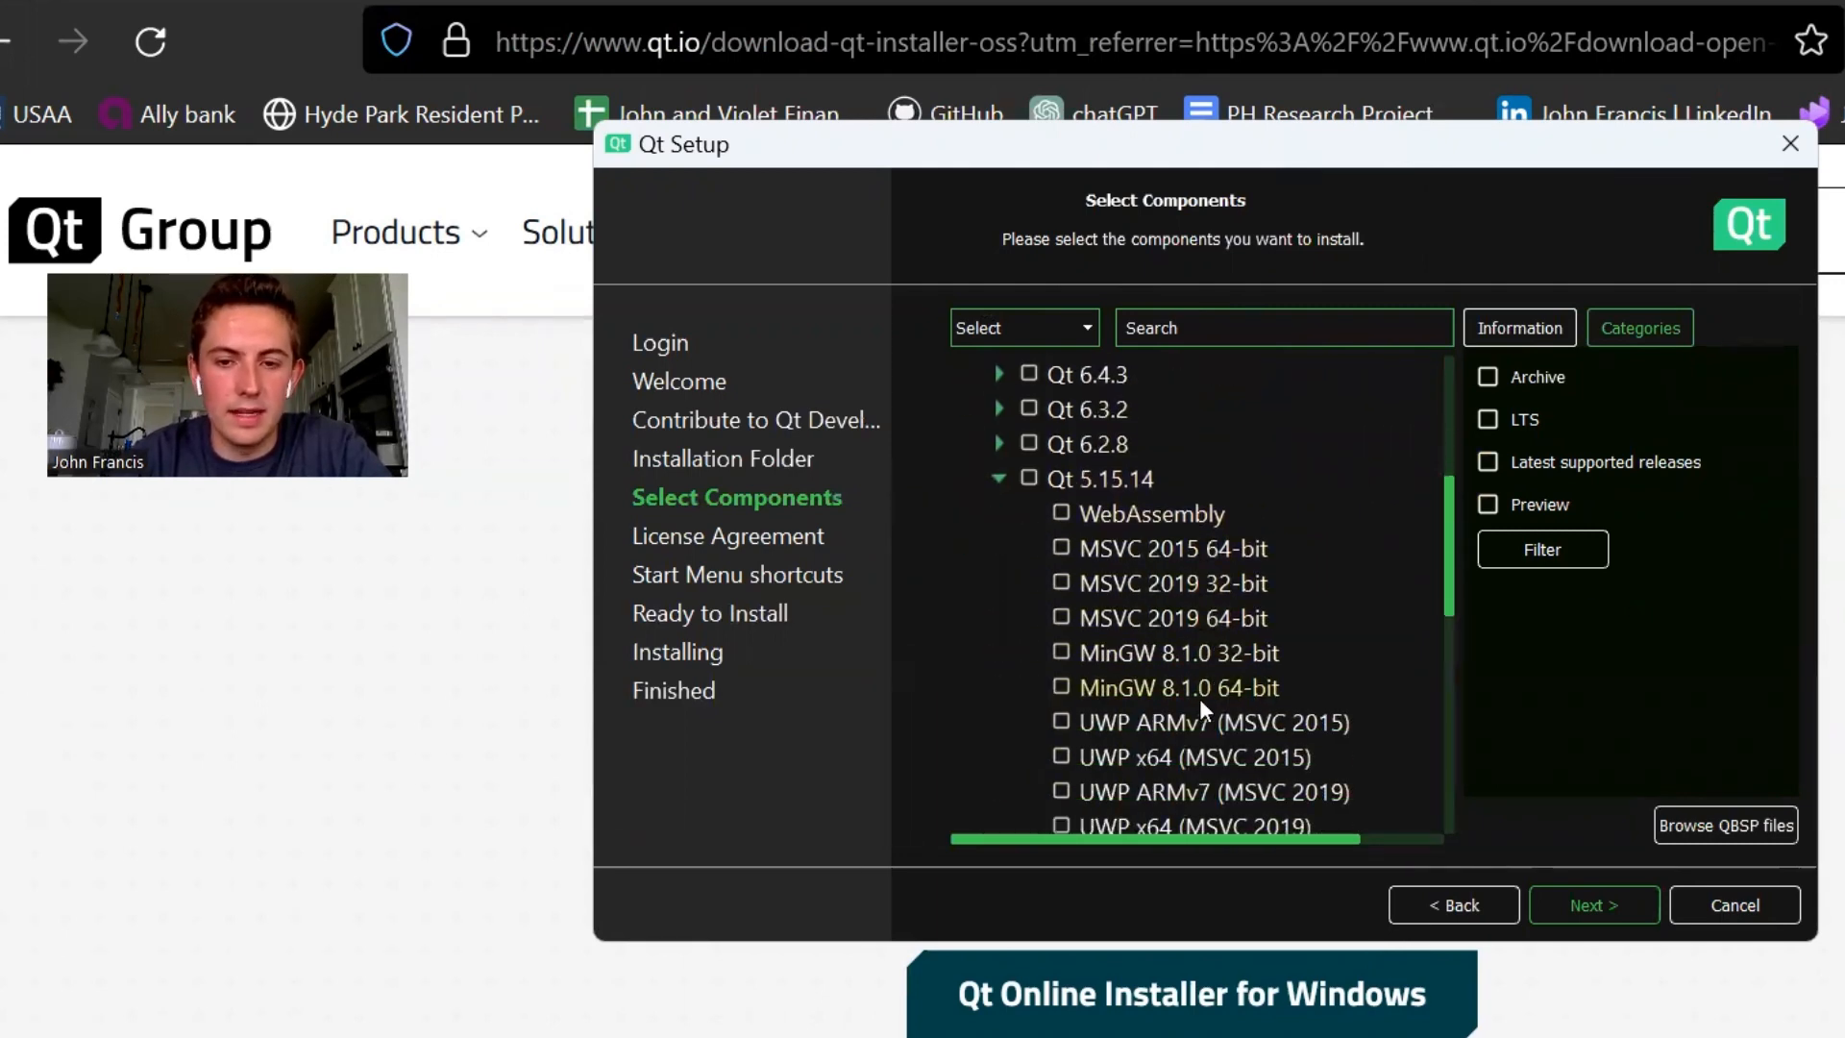
scroll(1200, 698, "down", 1)
scroll(1199, 697, "up", 2)
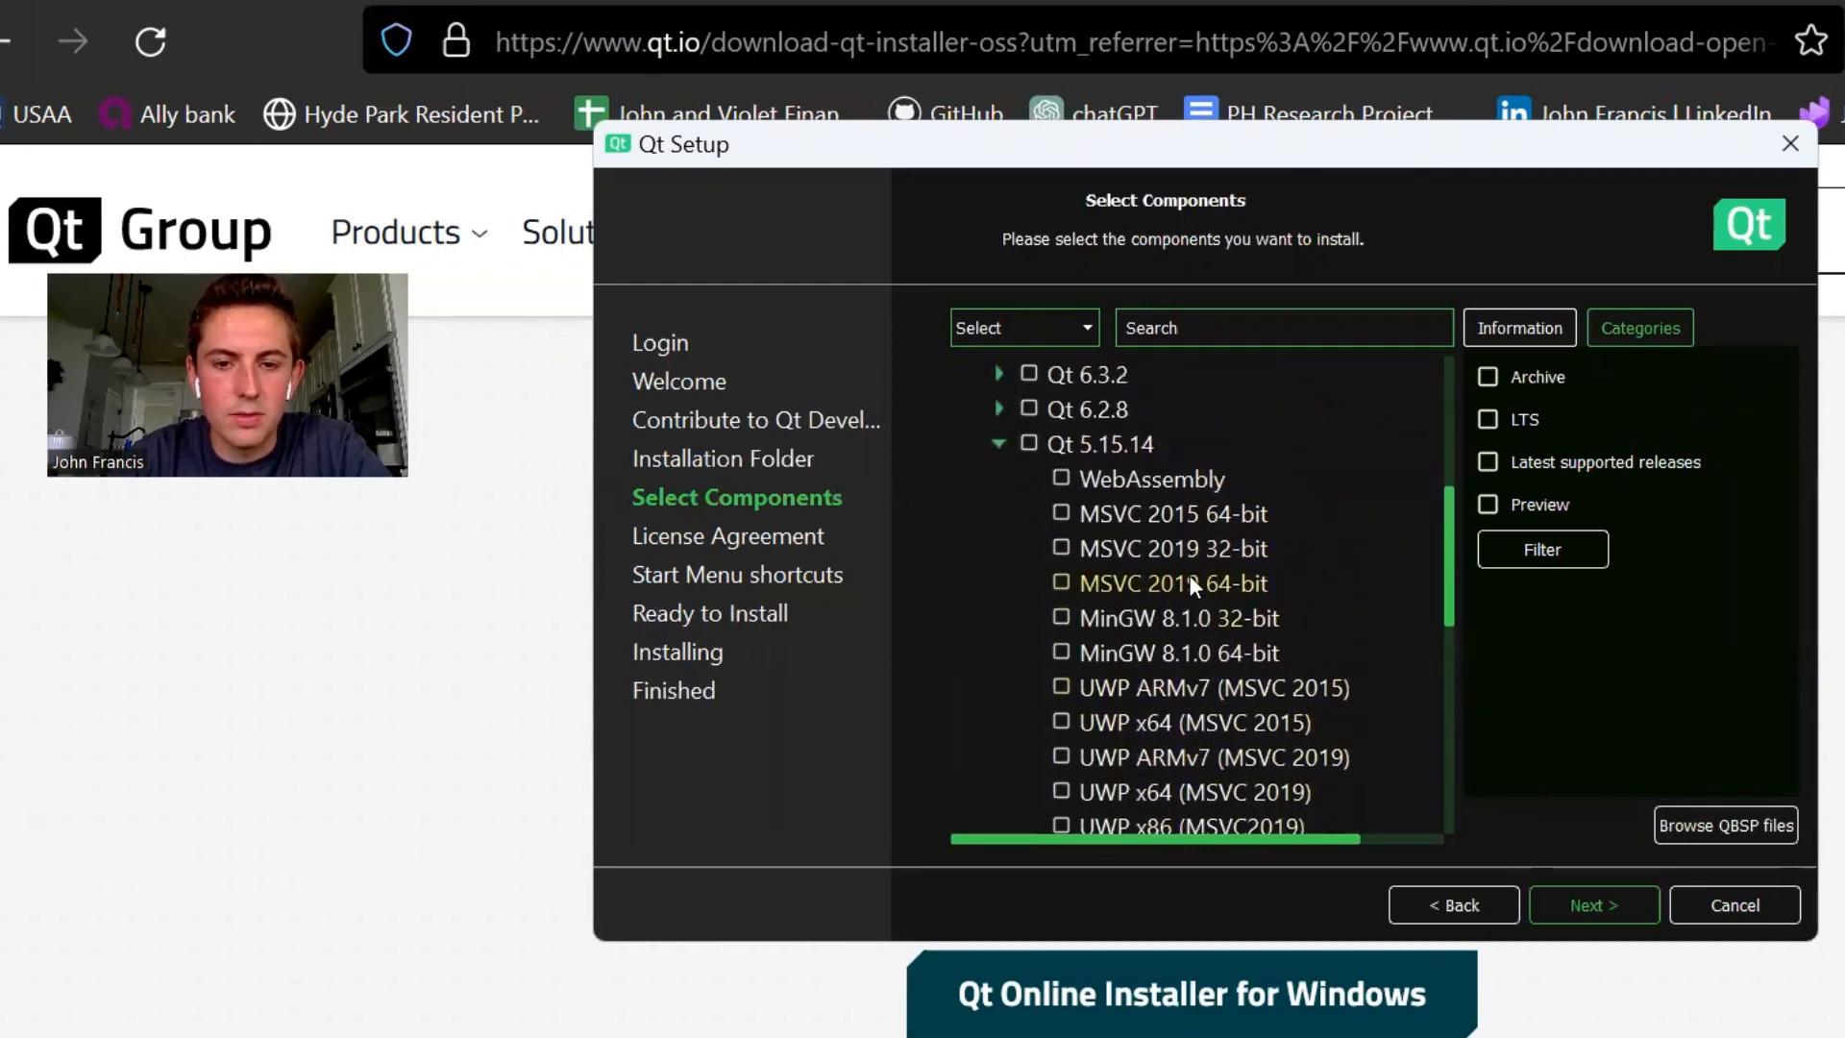
left_click(1062, 584)
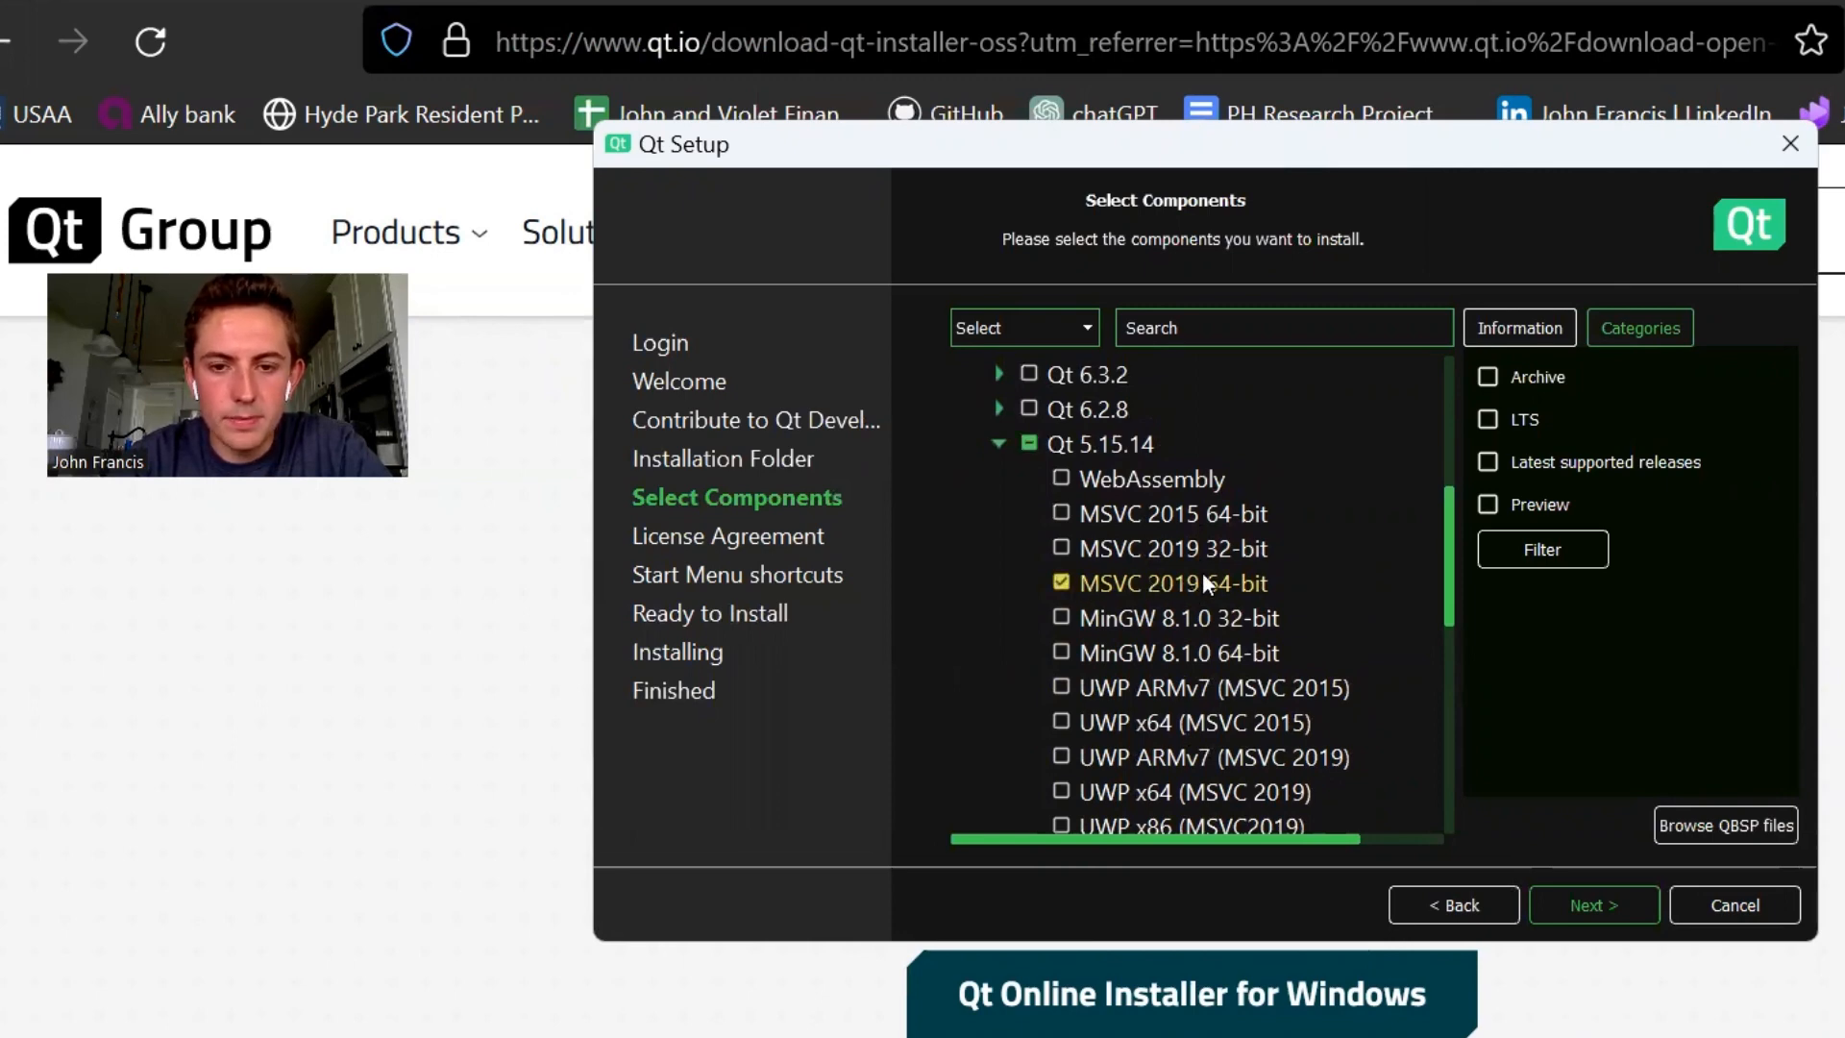
scroll(1137, 578, "down", 6)
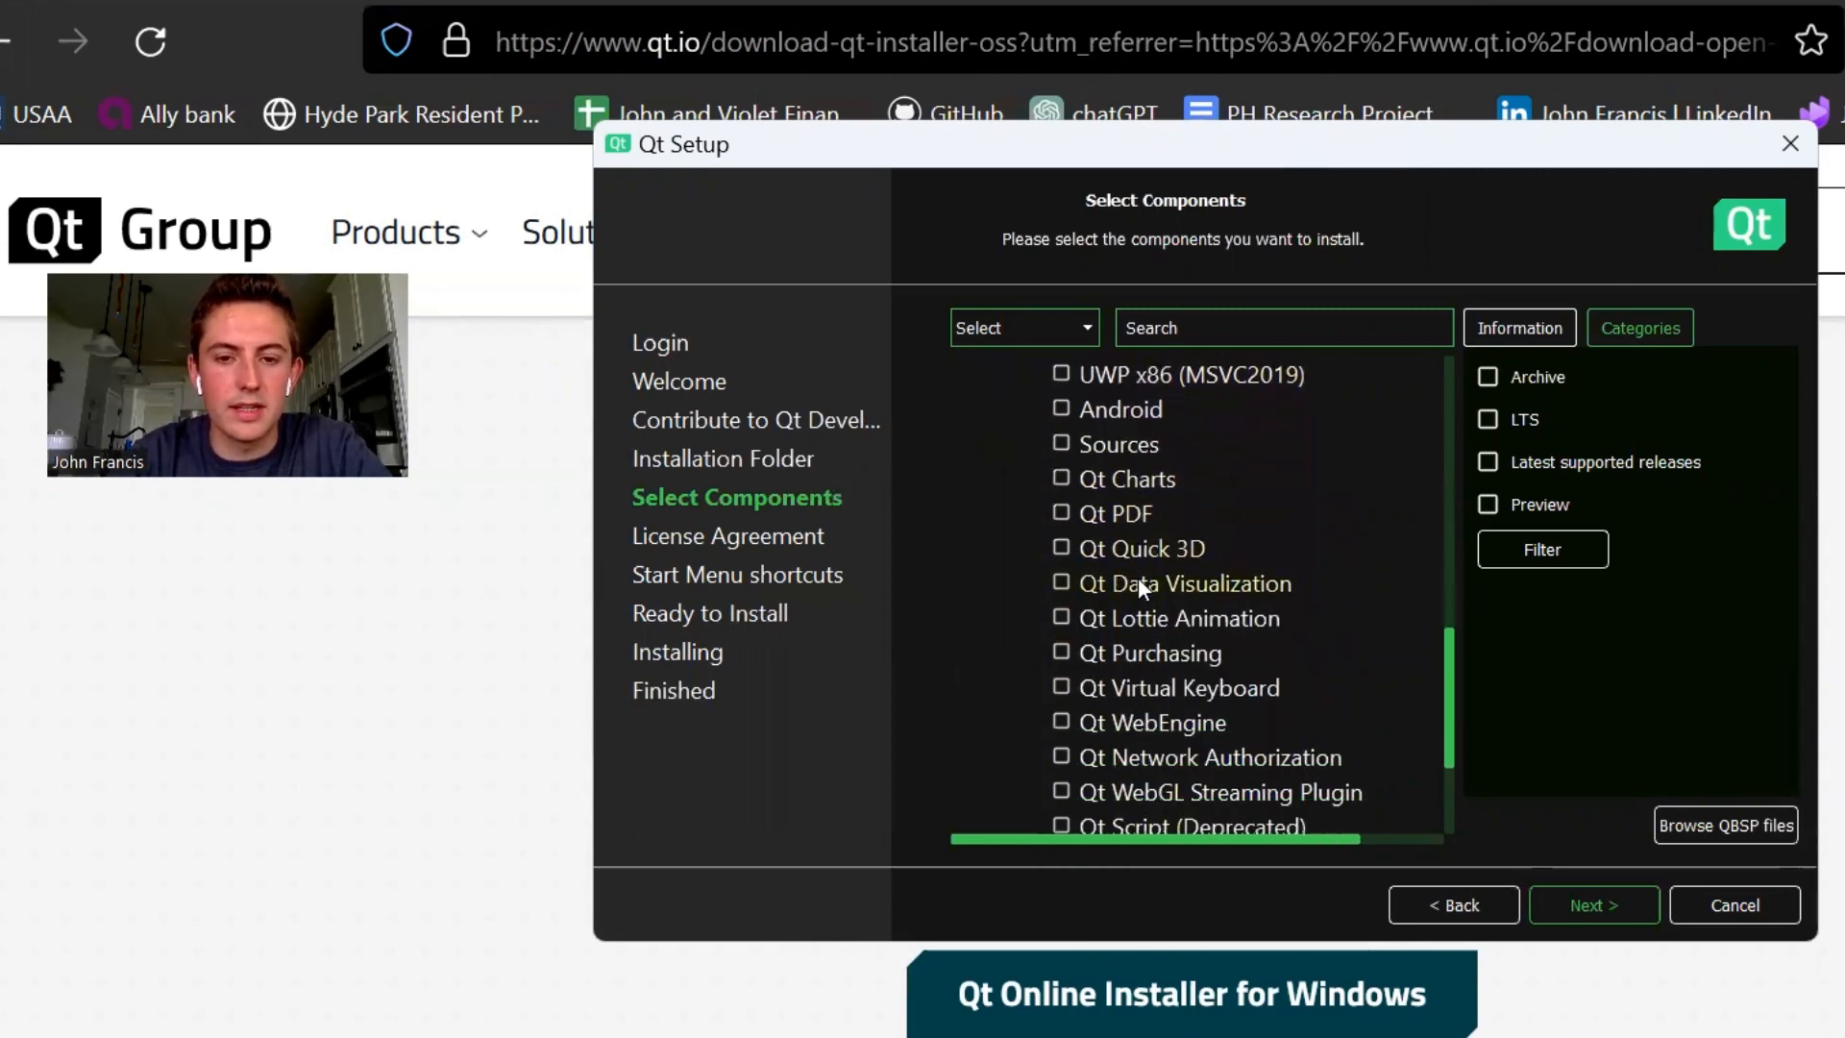
scroll(1138, 580, "down", 1)
scroll(1138, 580, "up", 8)
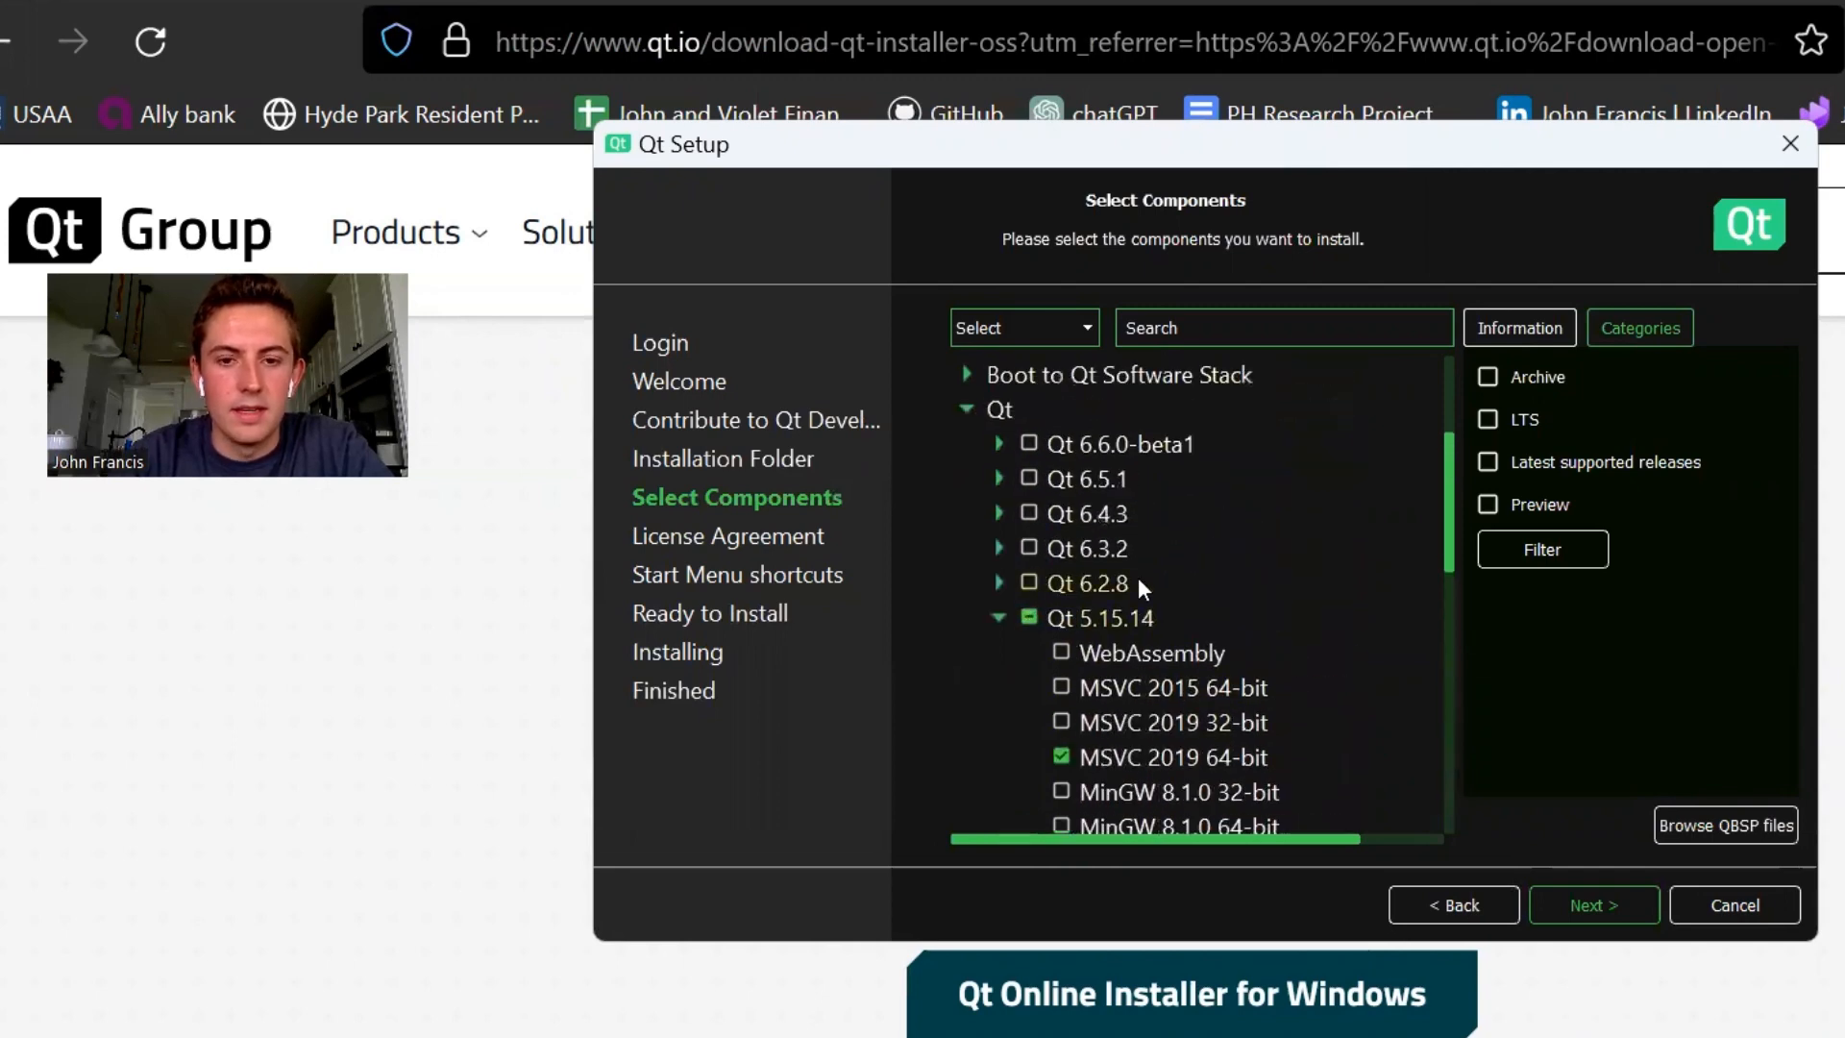
scroll(1138, 577, "down", 1)
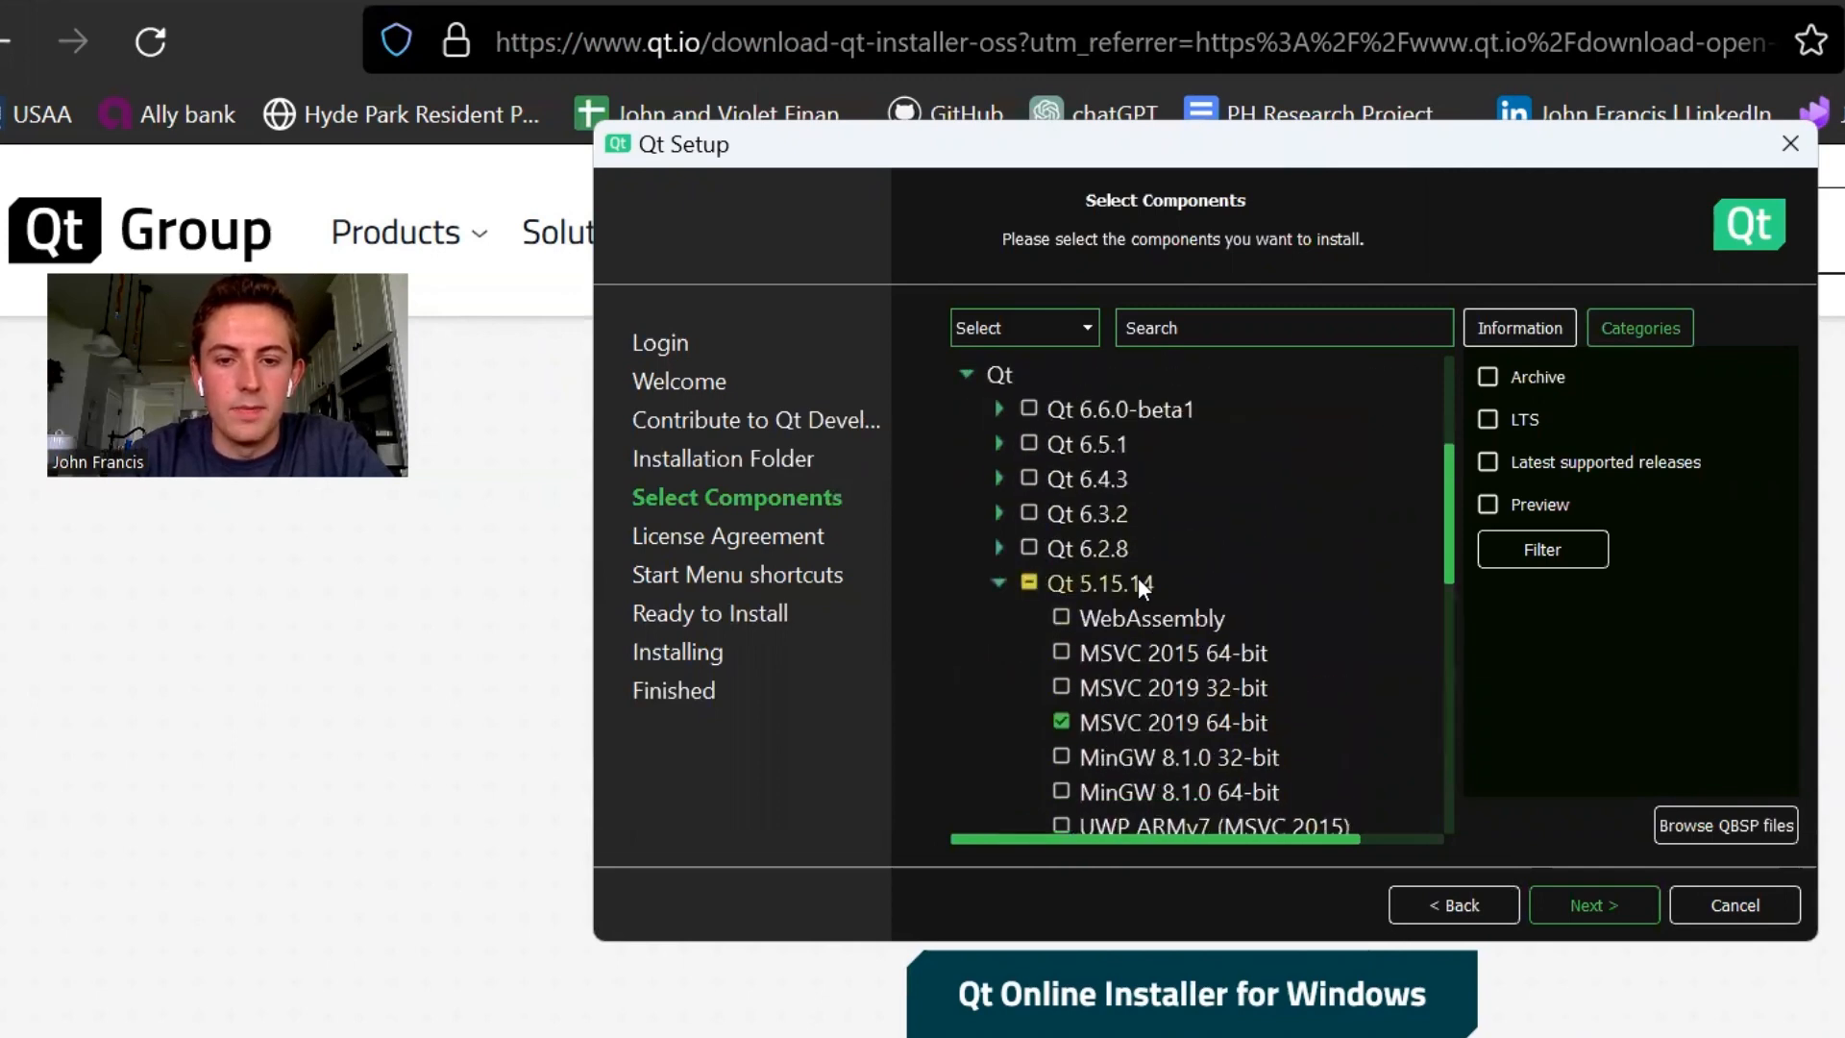
left_click(1592, 905)
- Agree to the Qt license terms and keep Qt as the Start Menu folder for the shortcuts
left_click(963, 832)
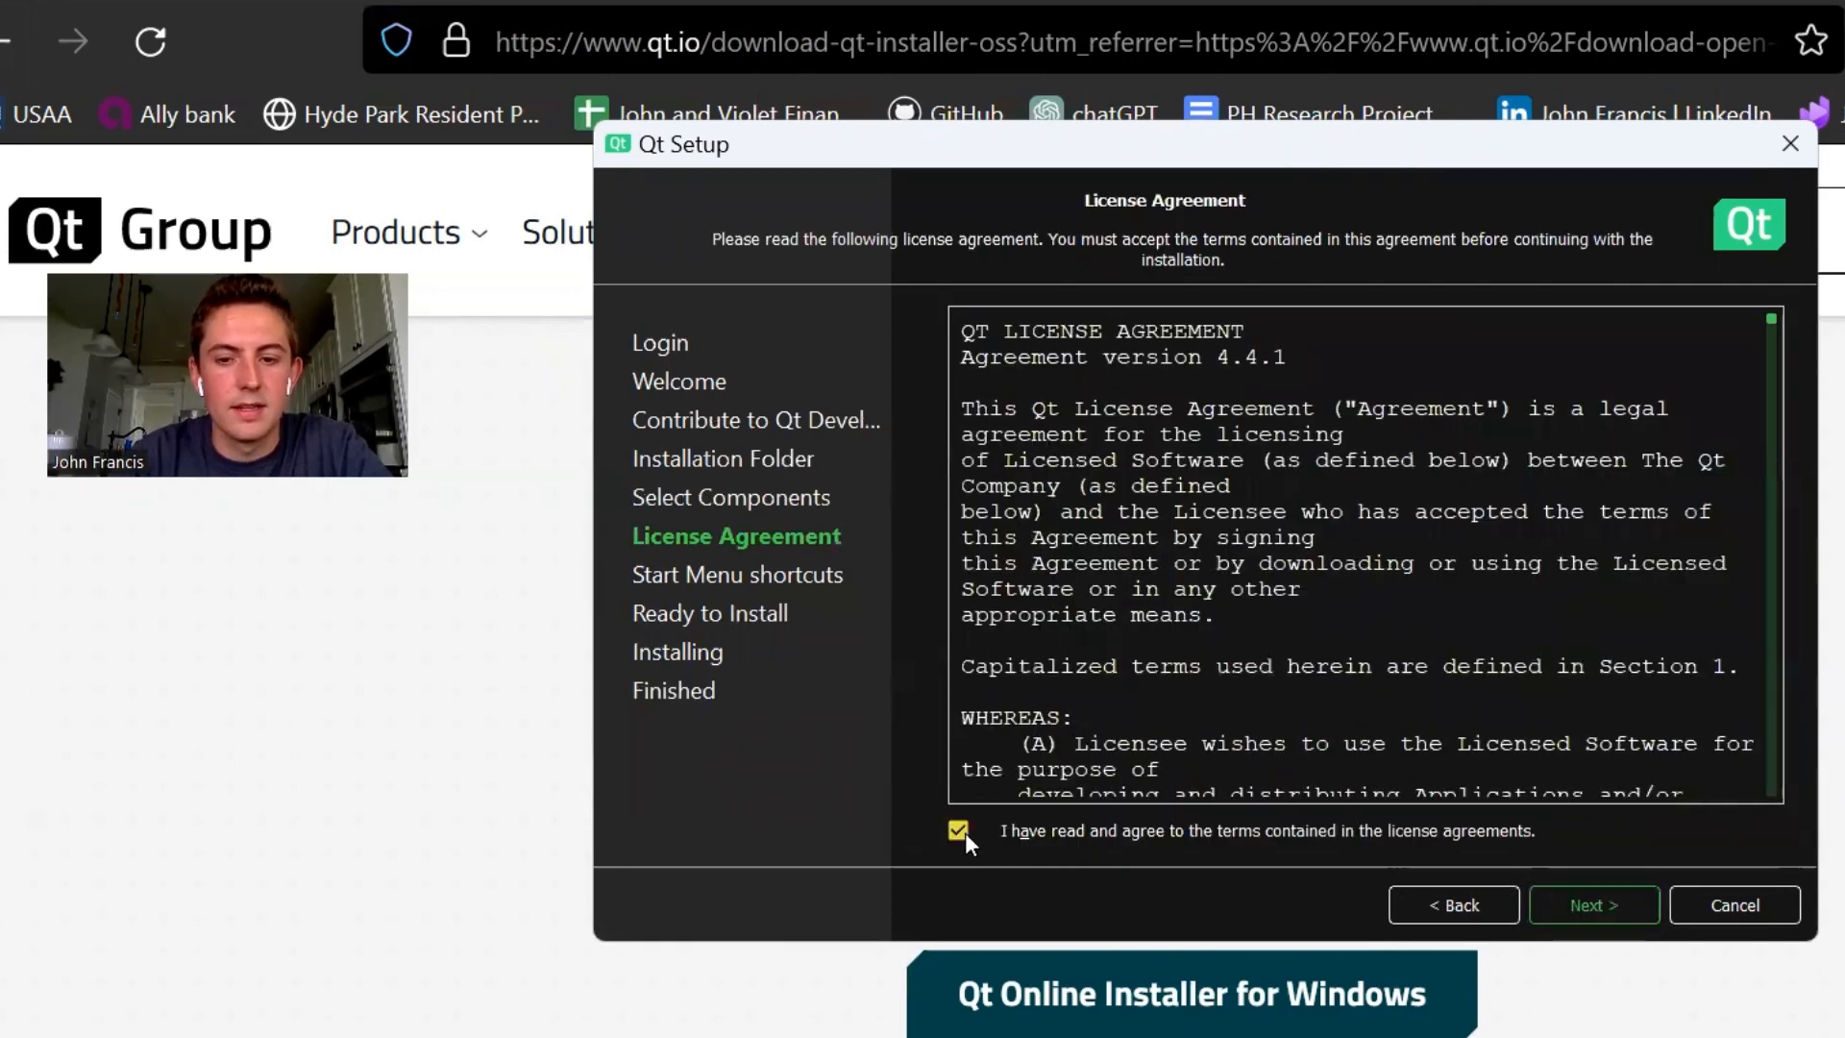
left_click(1595, 907)
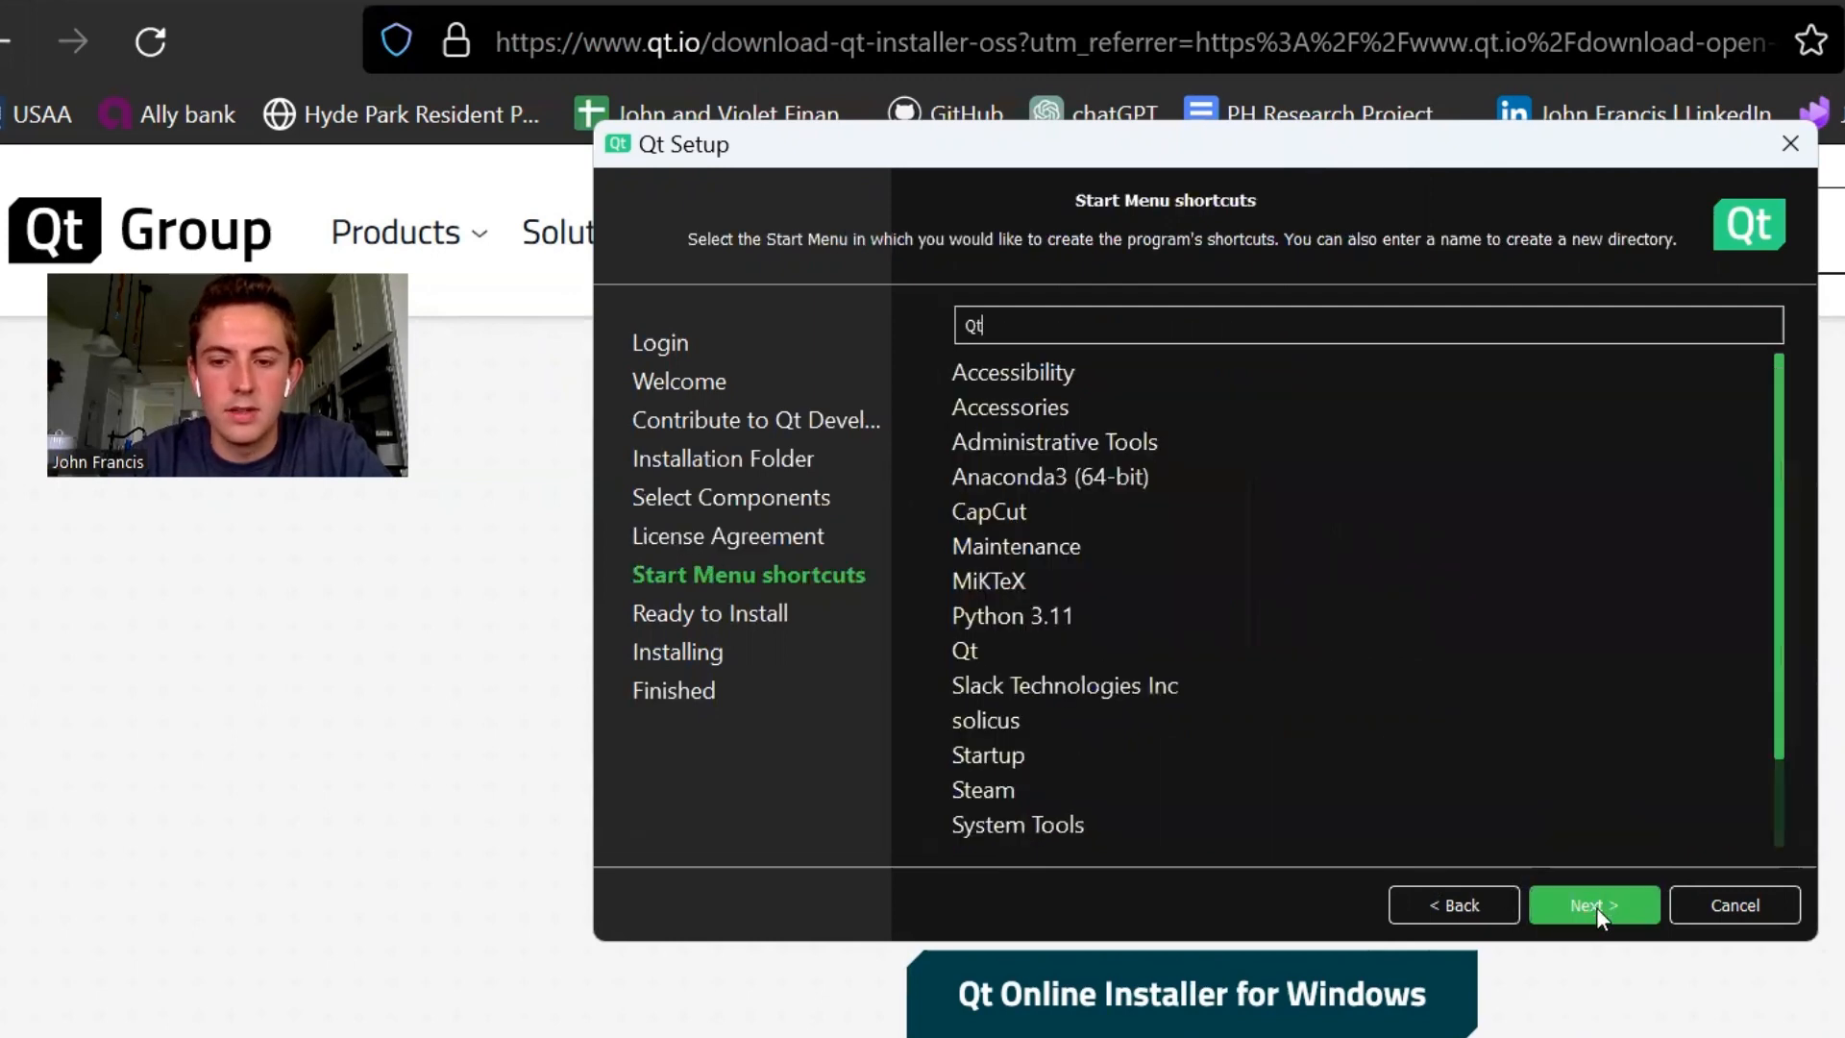
left_click(1595, 907)
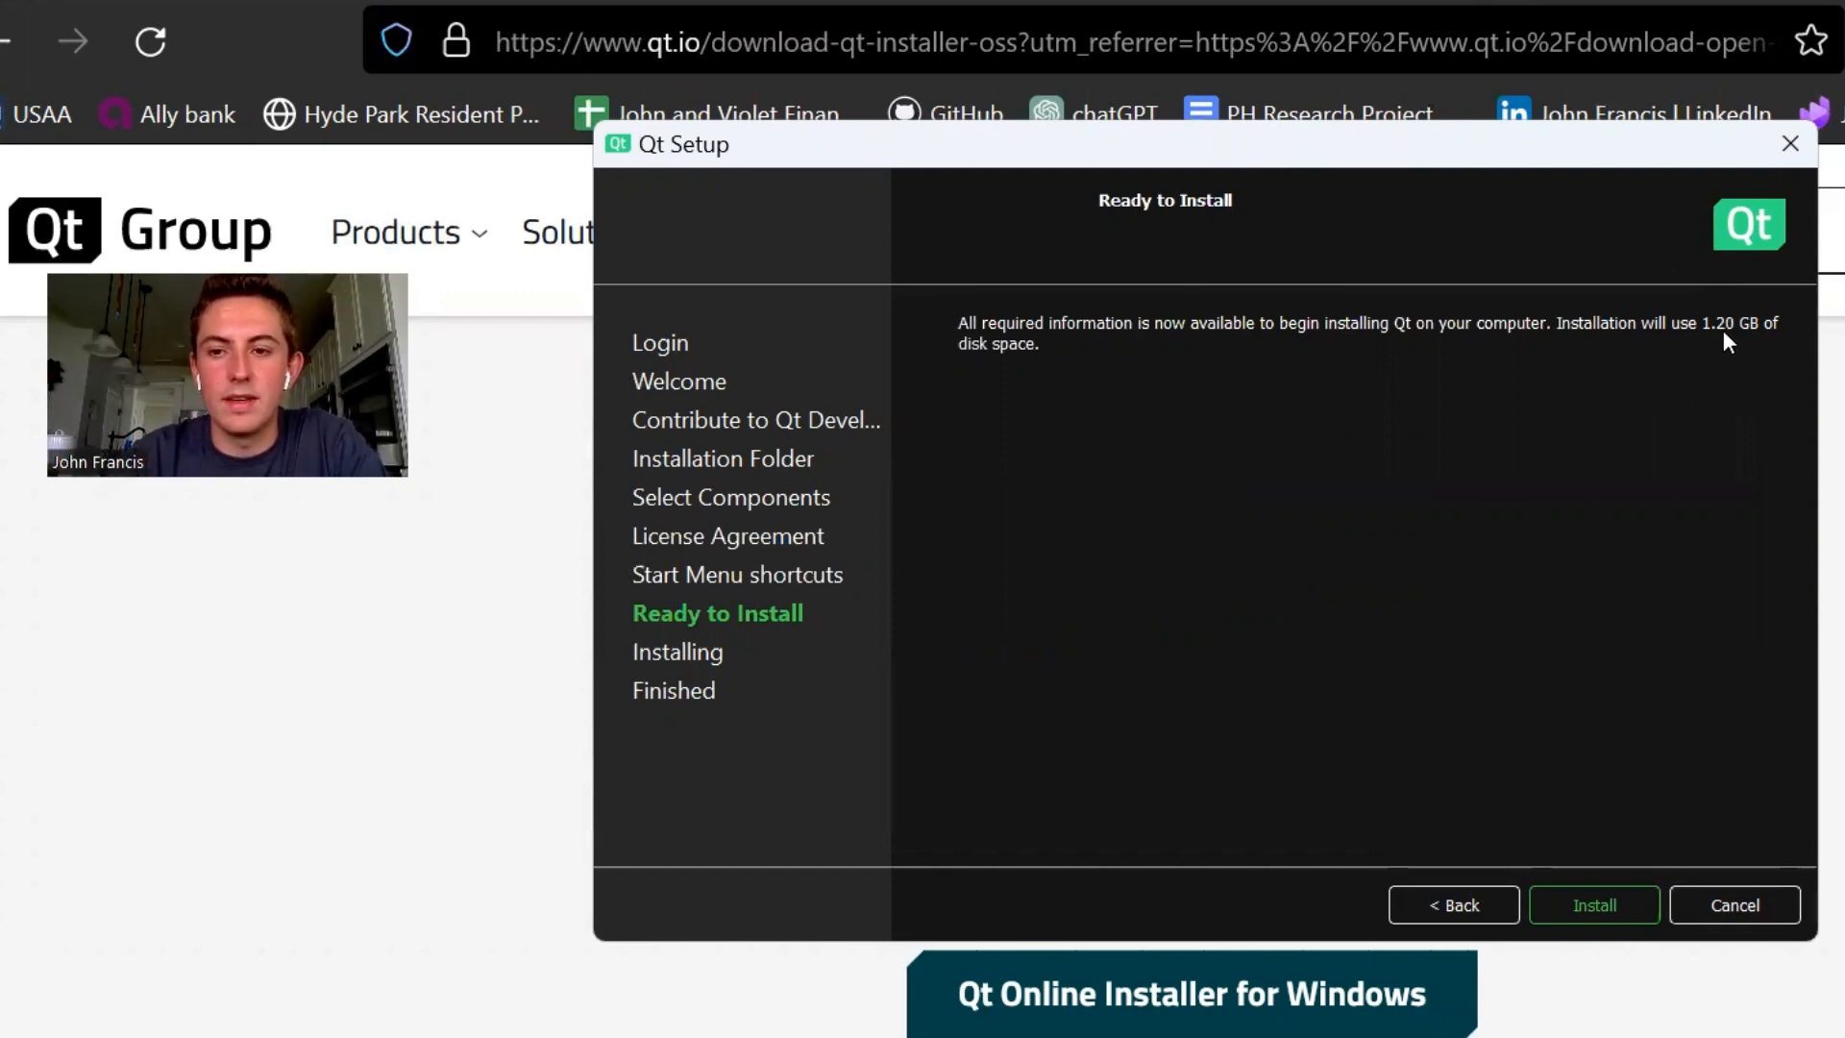
- Install Qt with the chosen settings and close the setup wizard when it completes
left_click(1592, 904)
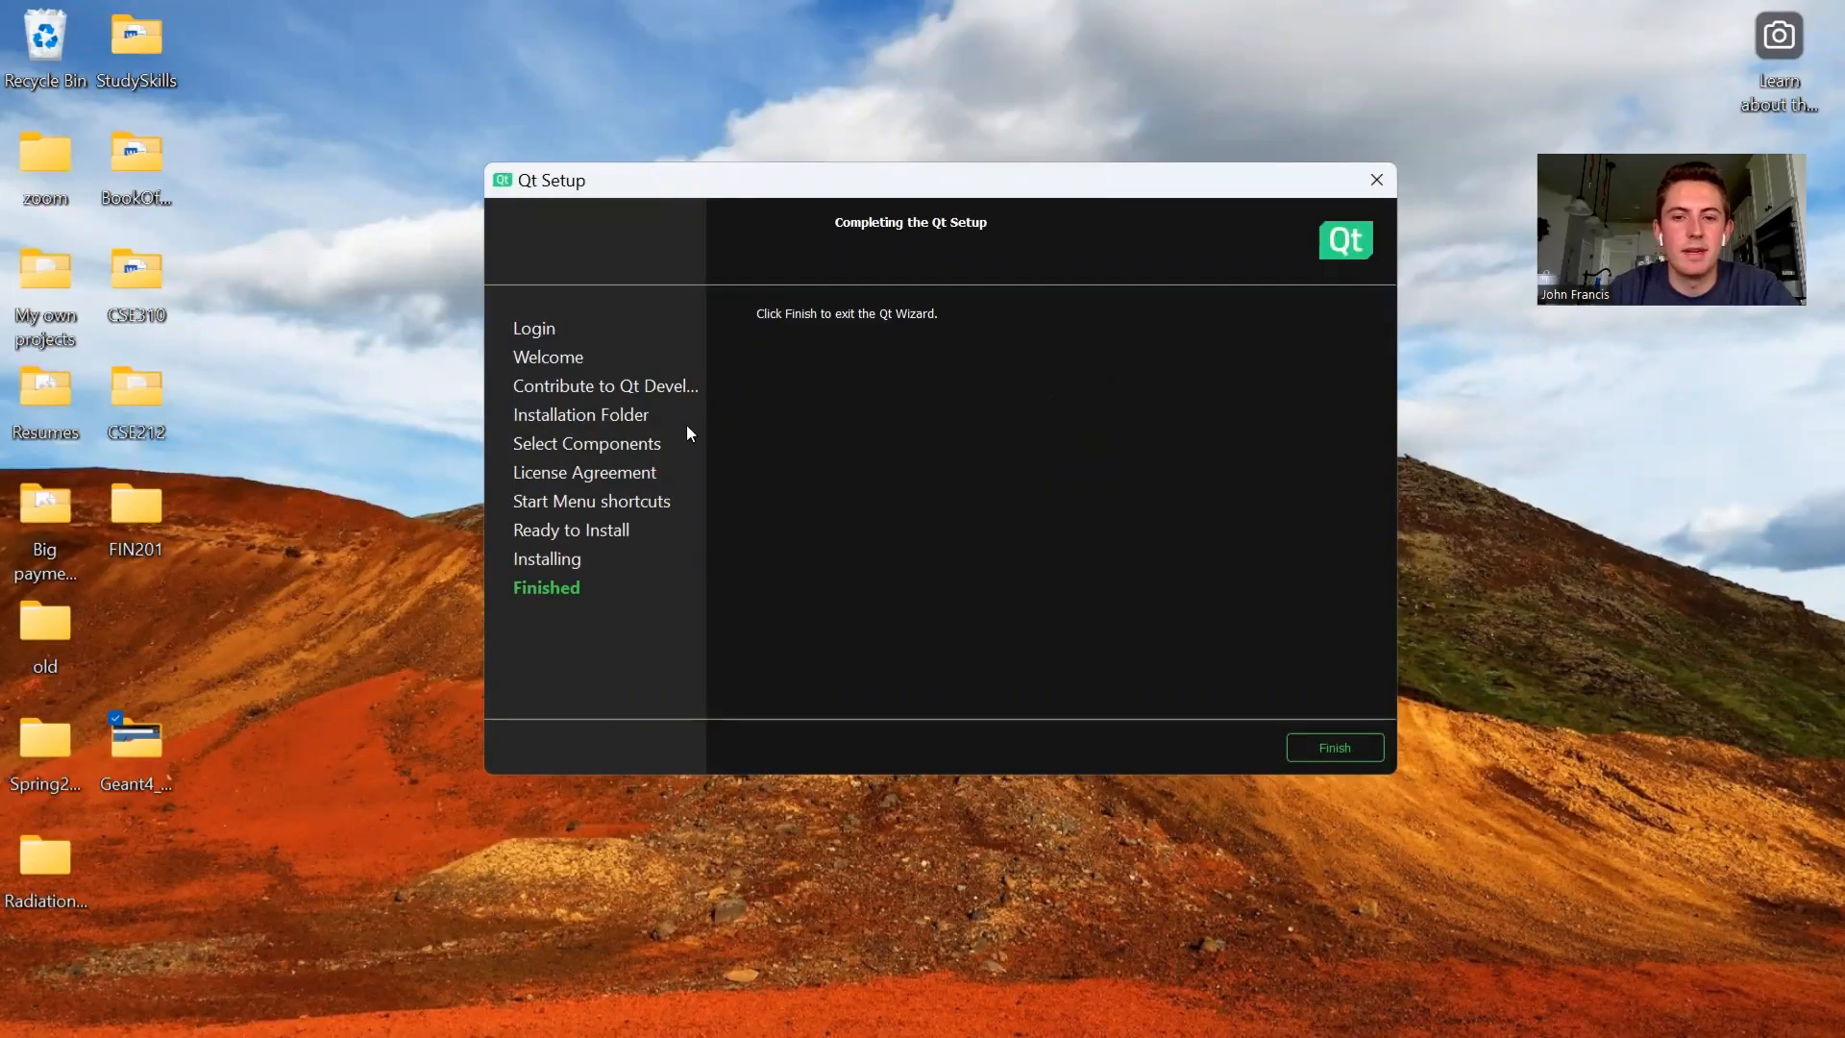
left_click(1336, 749)
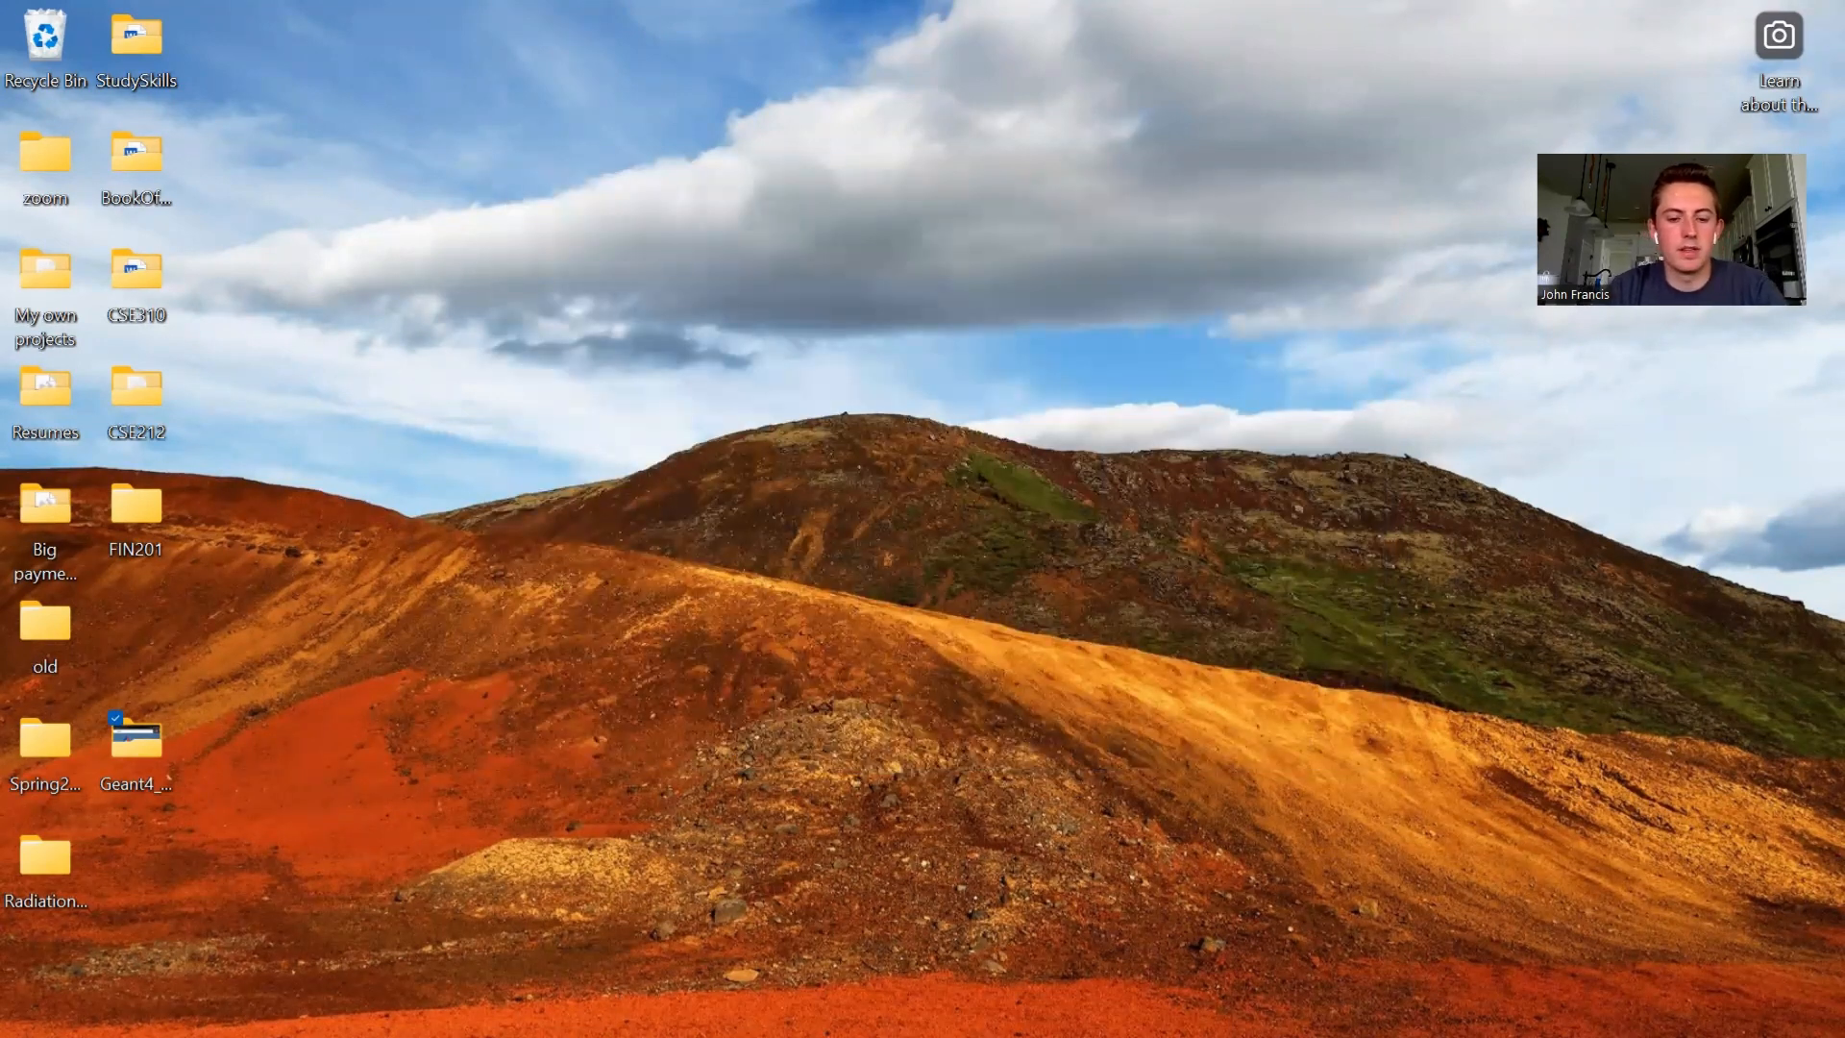
- Open File Explorer, go to C:\ and open the Qt installation folder
key("super+e")
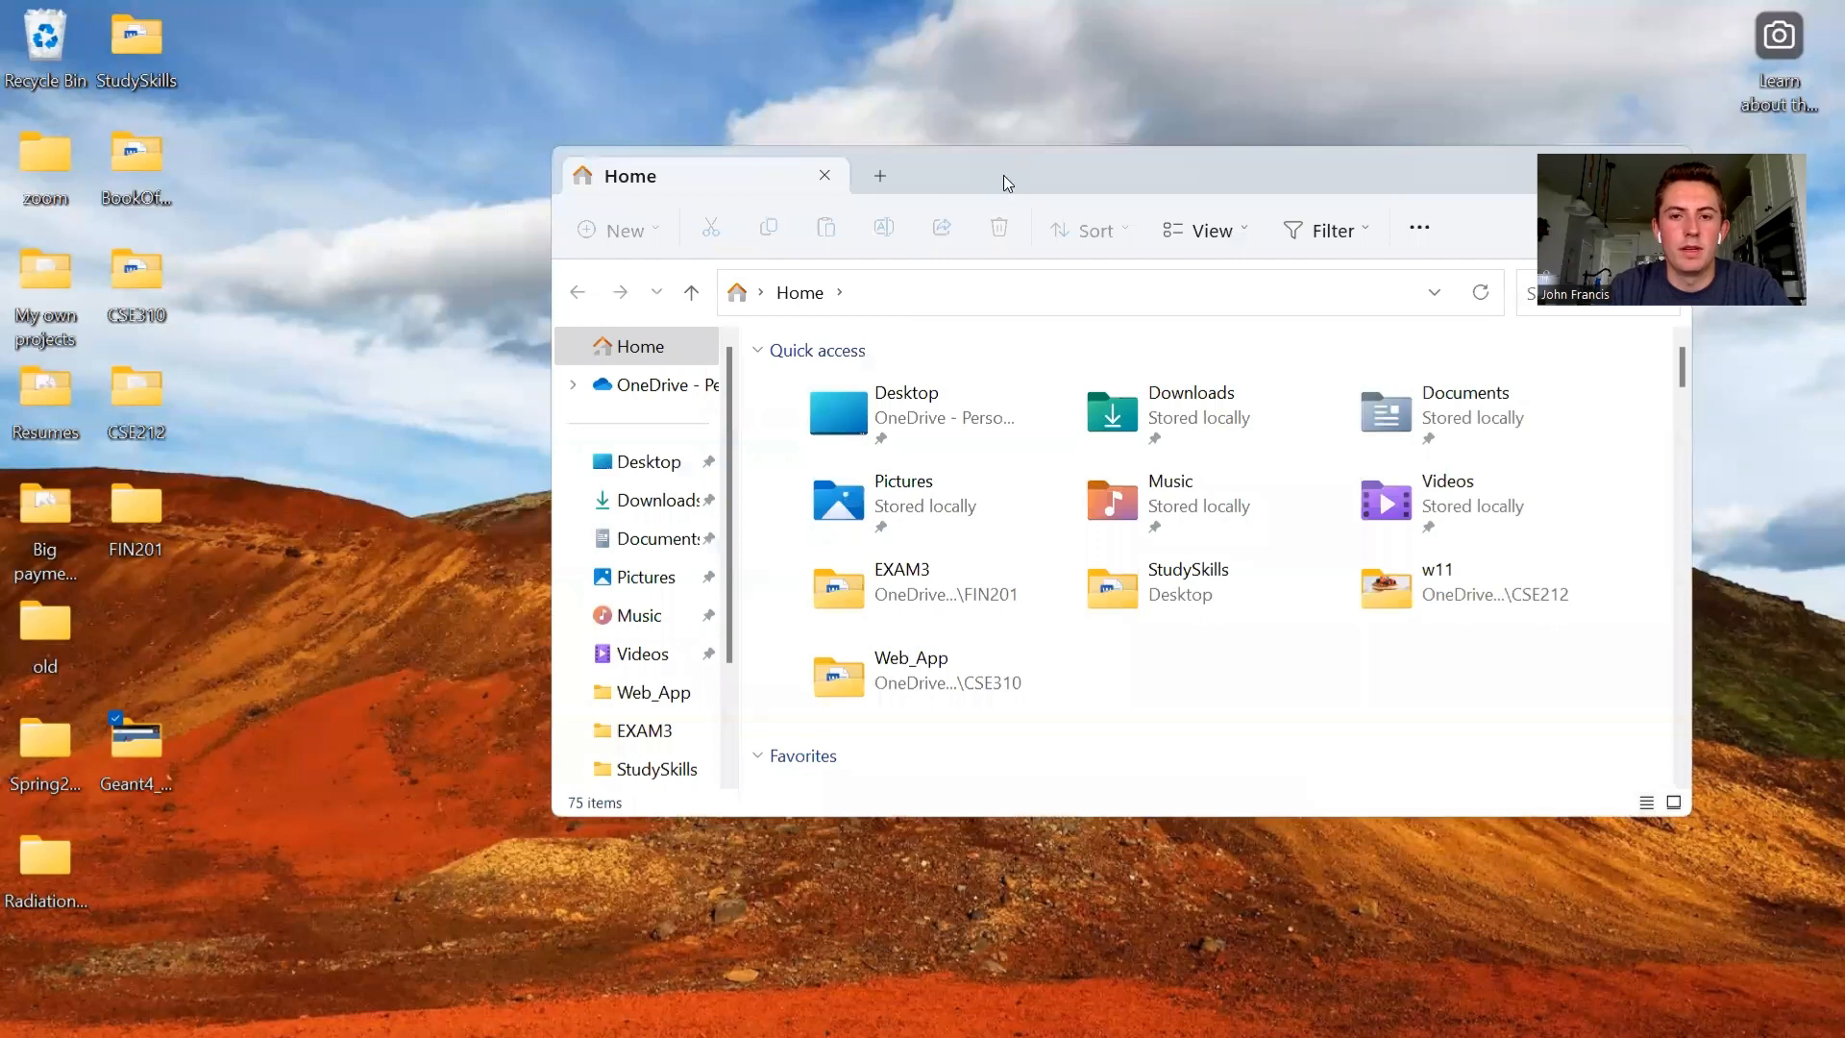
left_click(793, 262)
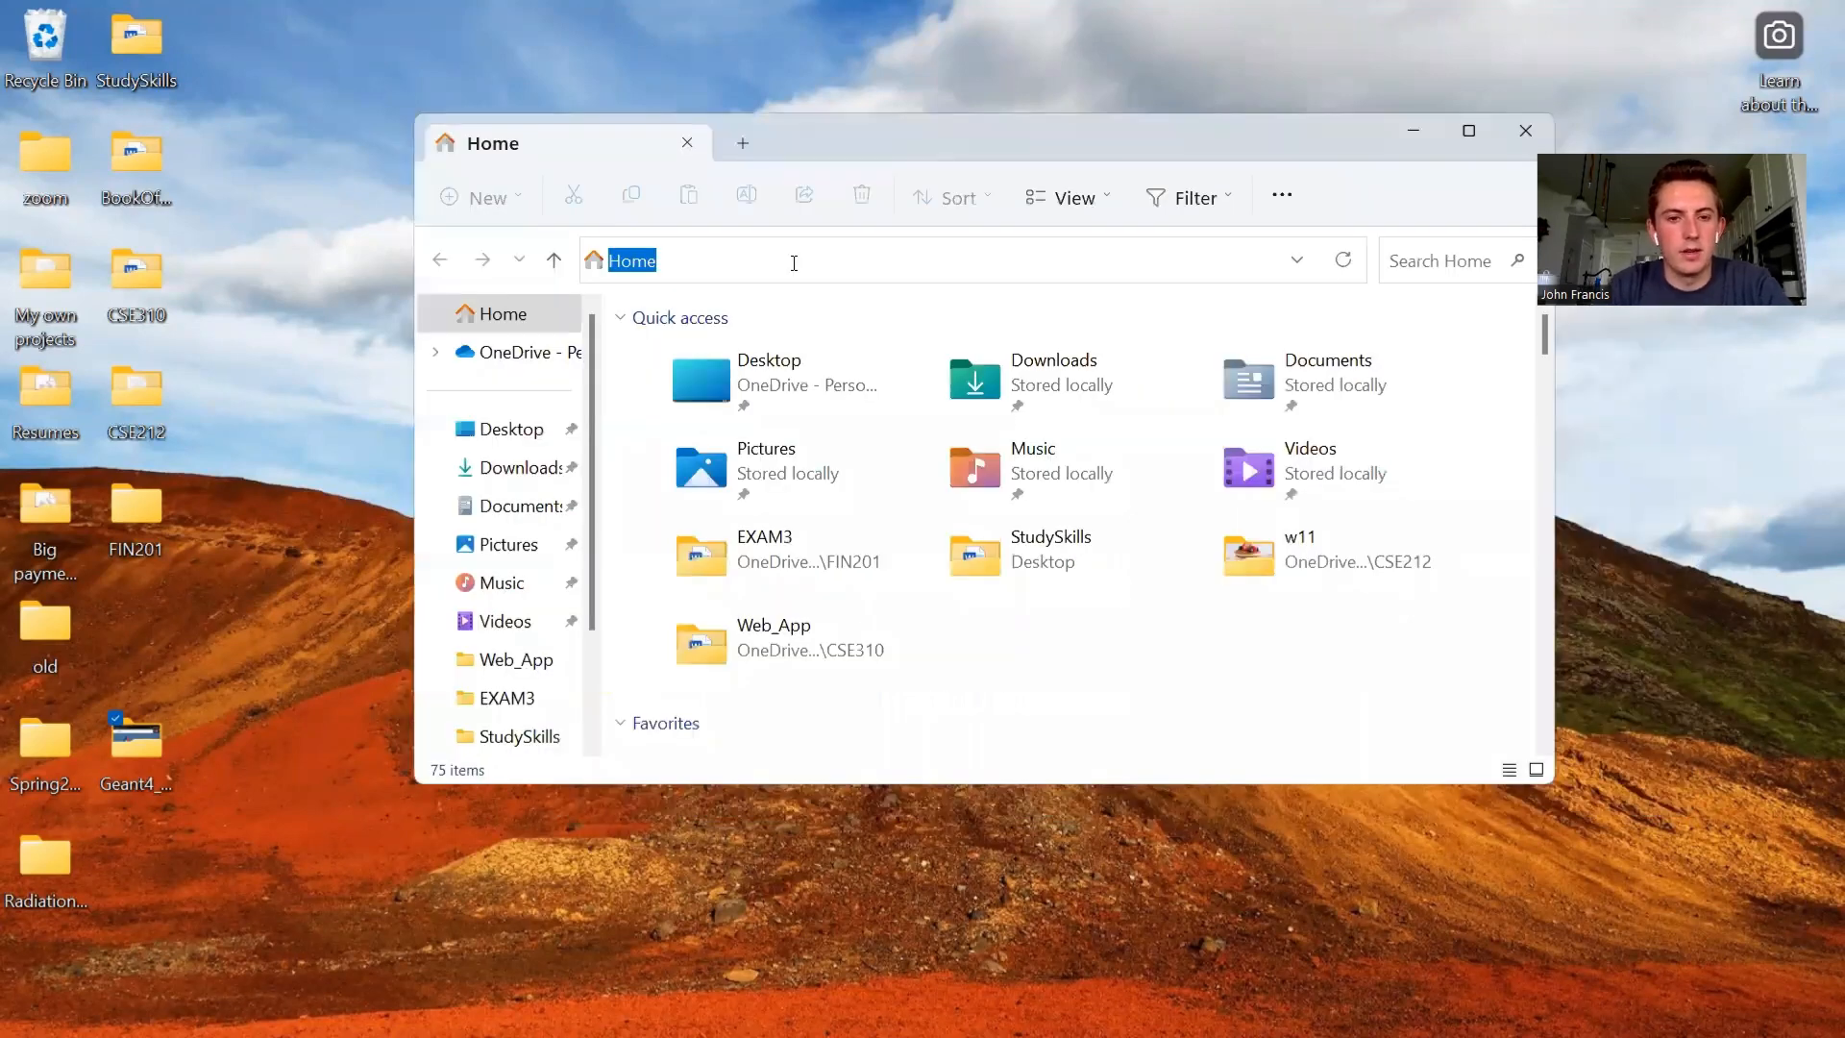
type("C:\\")
key("Return")
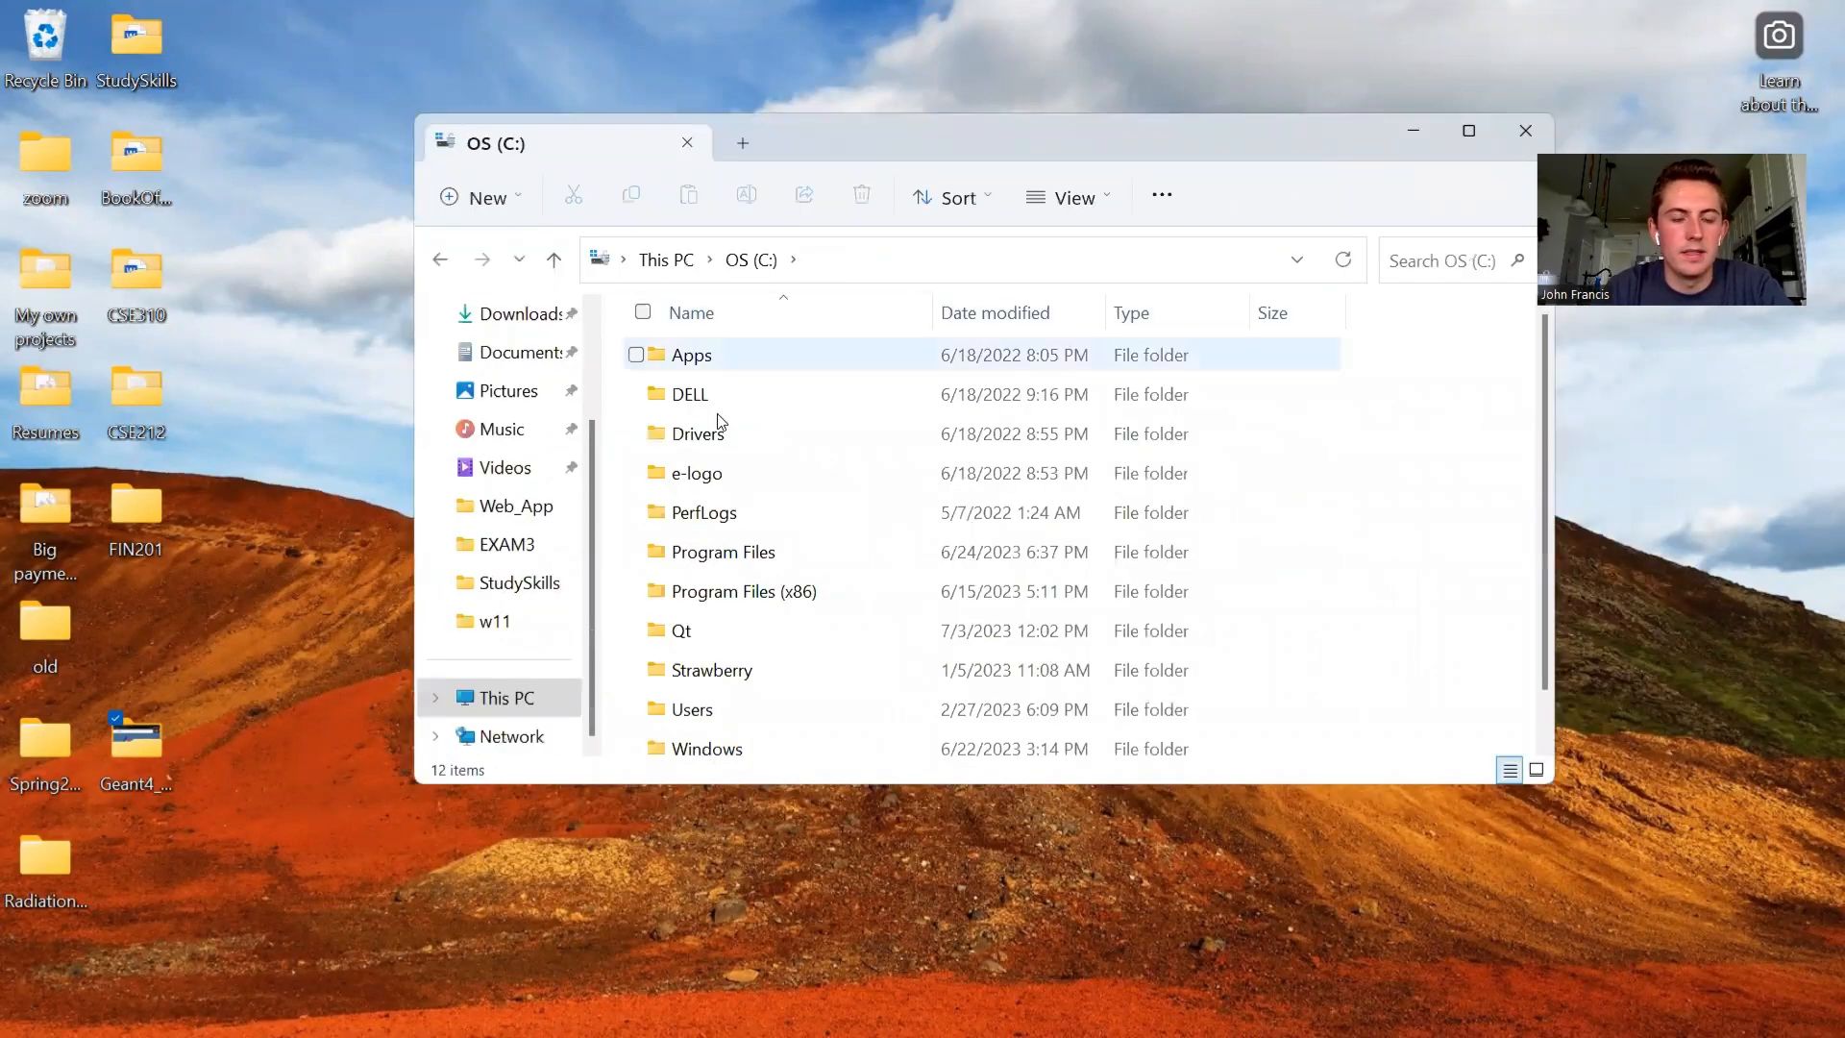
scroll(803, 626, "down", 1)
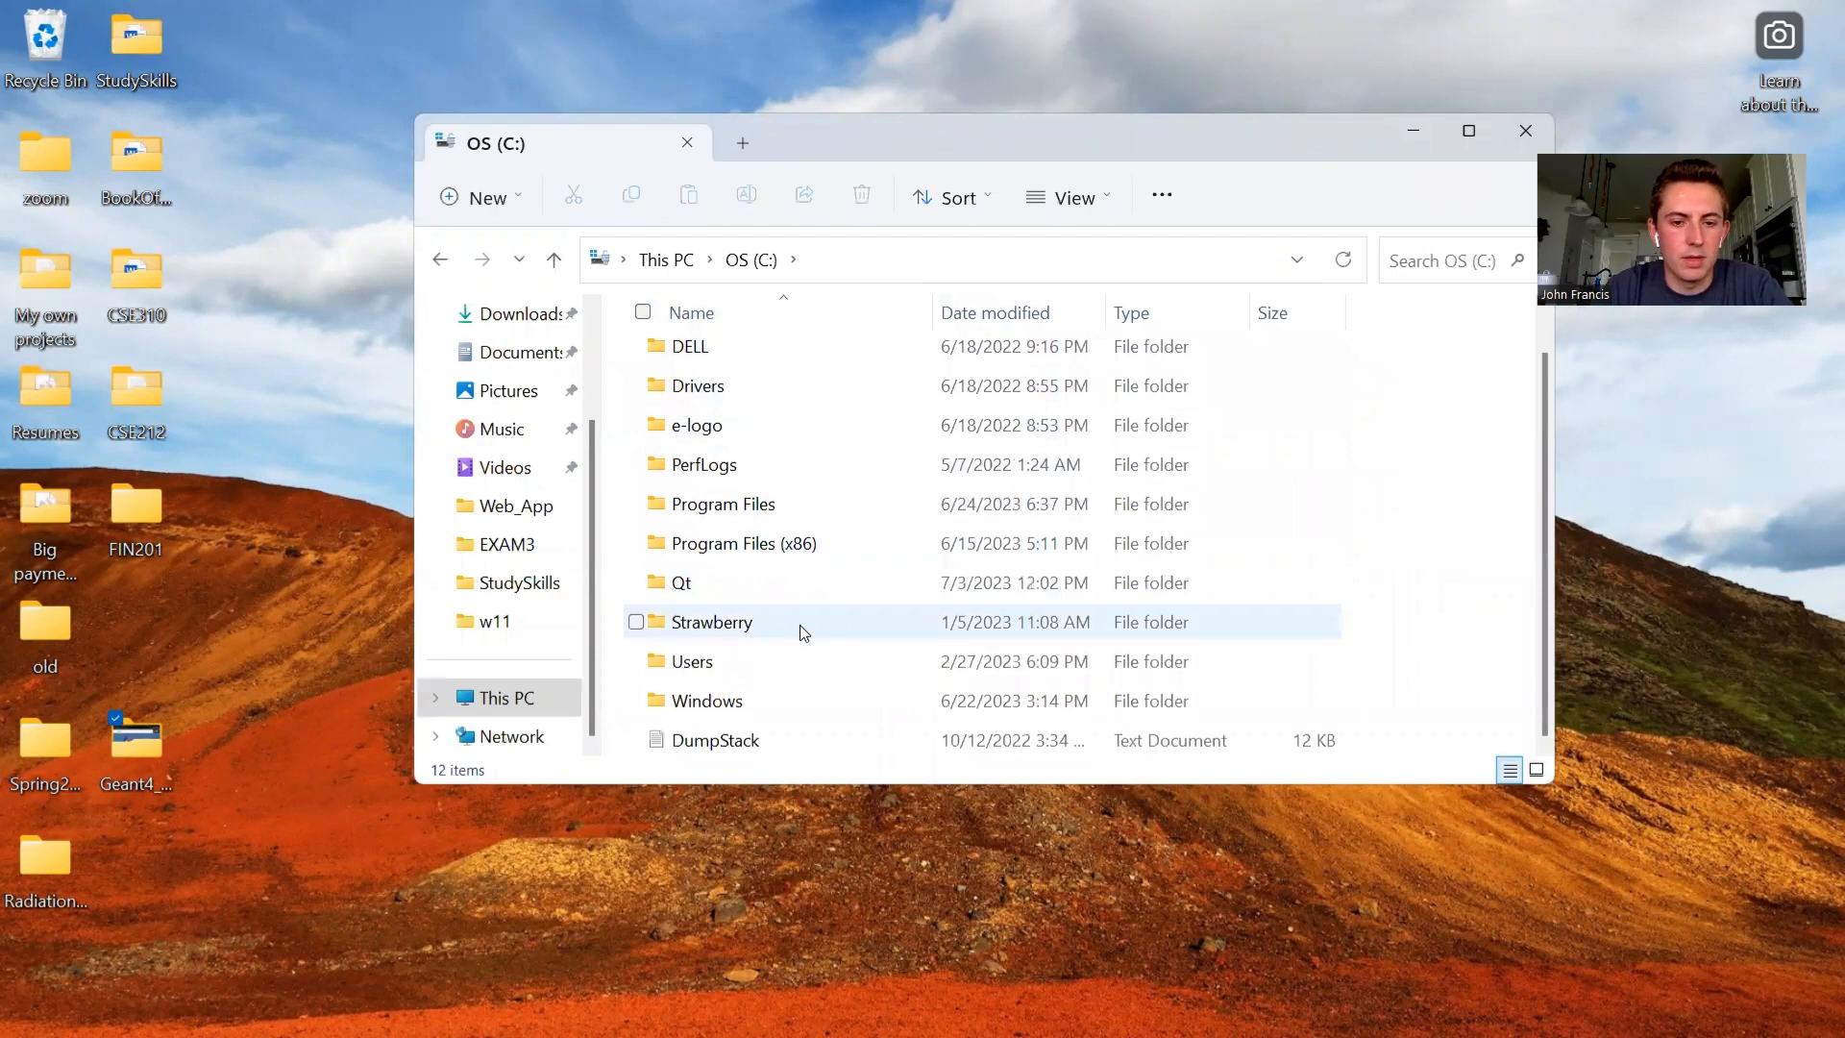
left_click(737, 586)
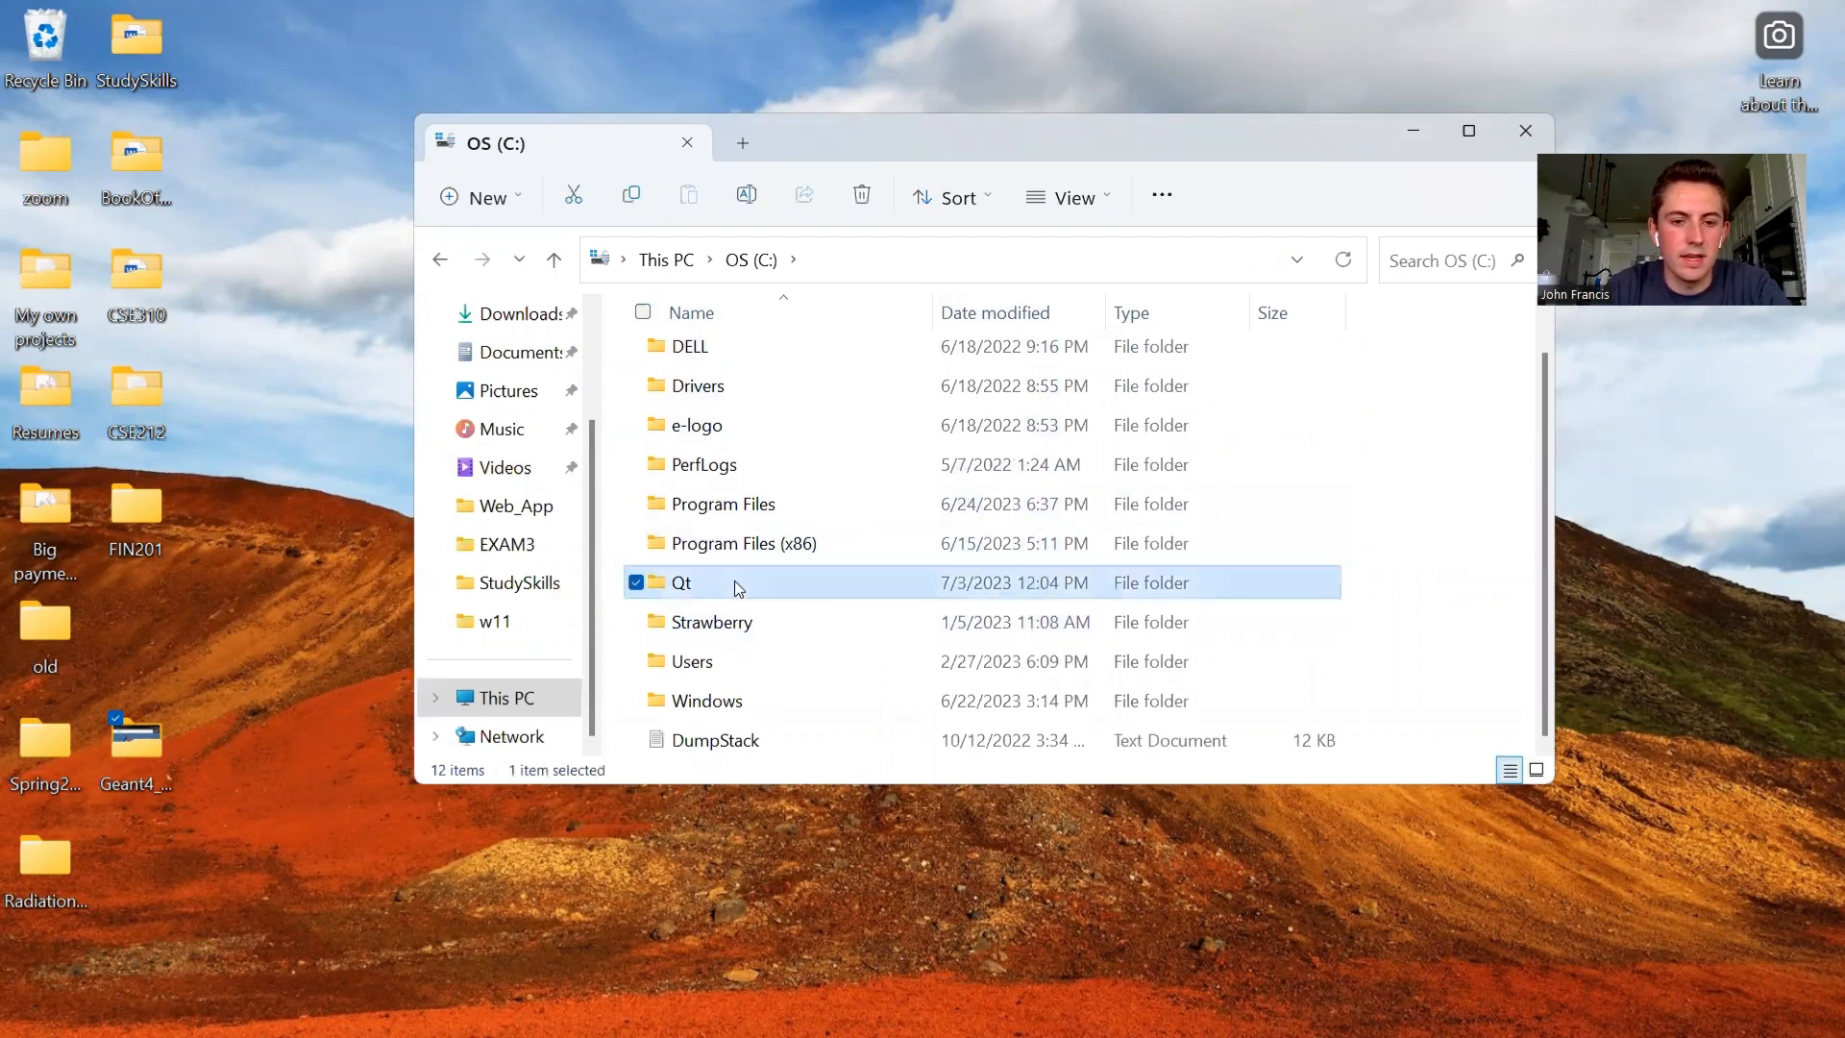
double_click(734, 582)
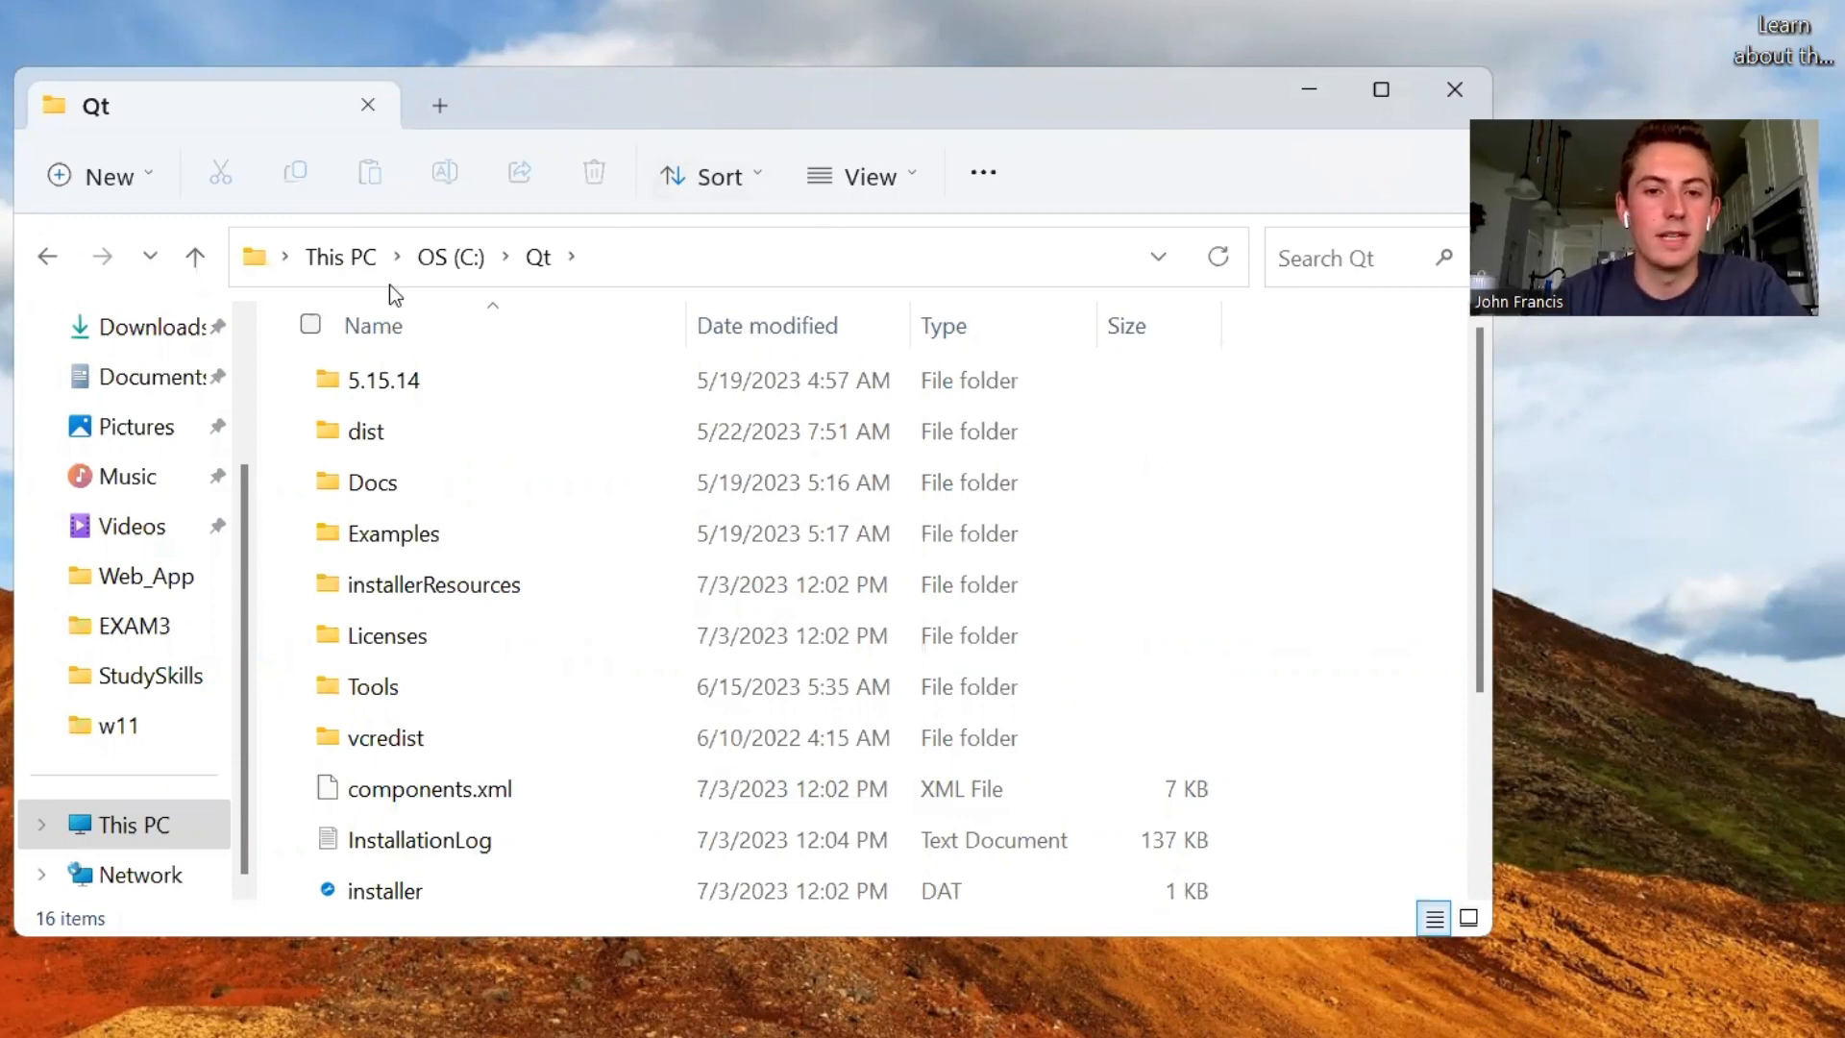
- Go to the bin folder inside 5.15.14\msvc2019_64 and copy its full path
double_click(486, 379)
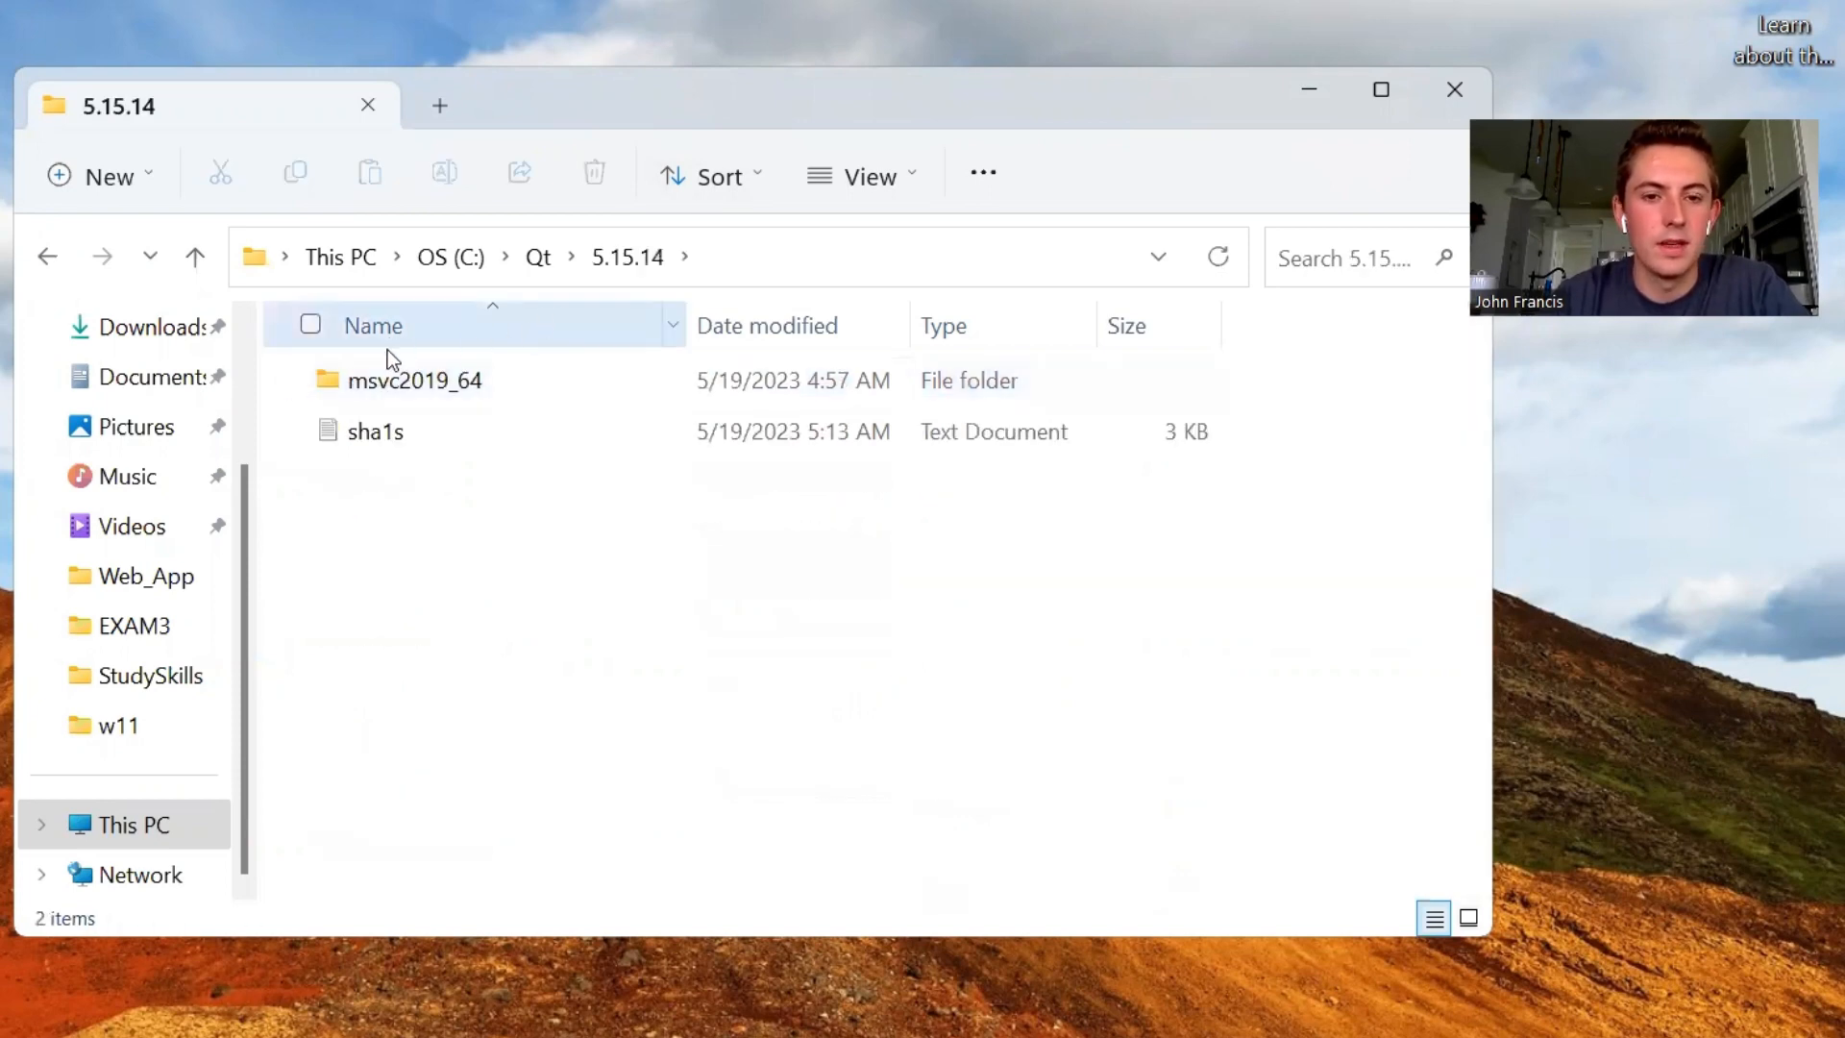
double_click(508, 374)
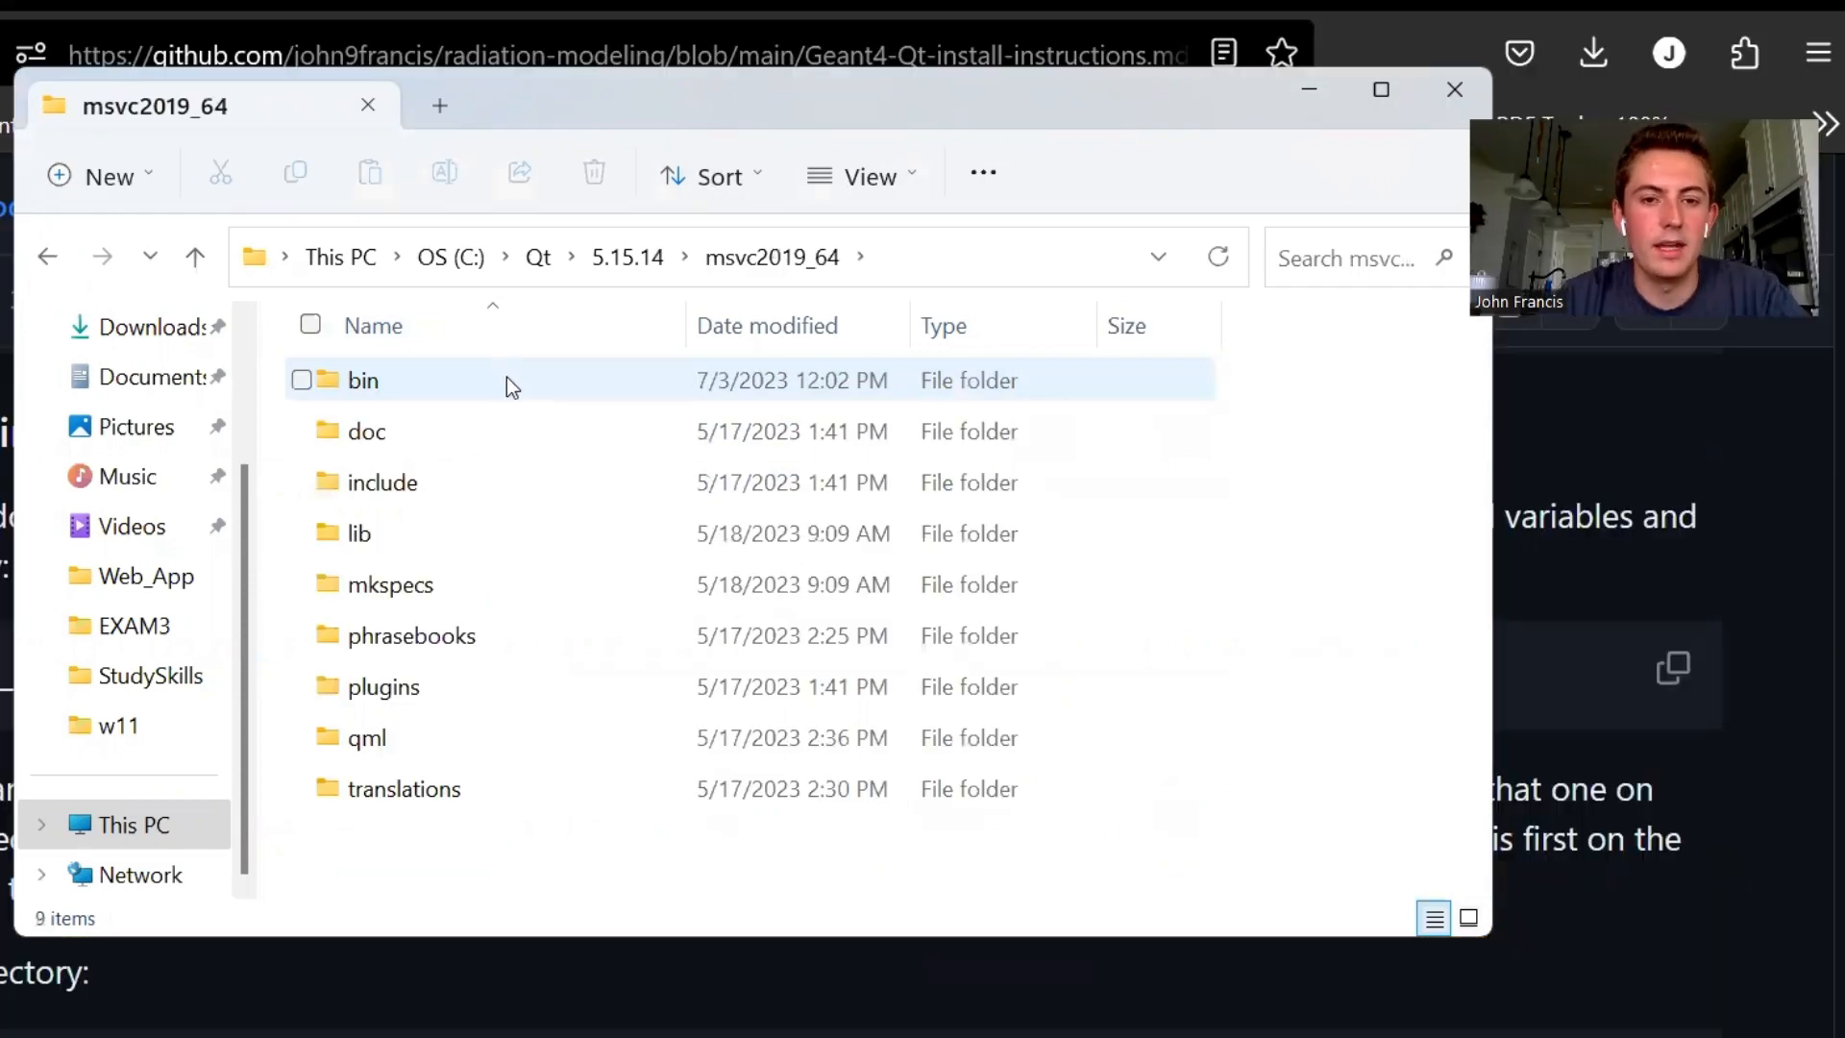
double_click(507, 378)
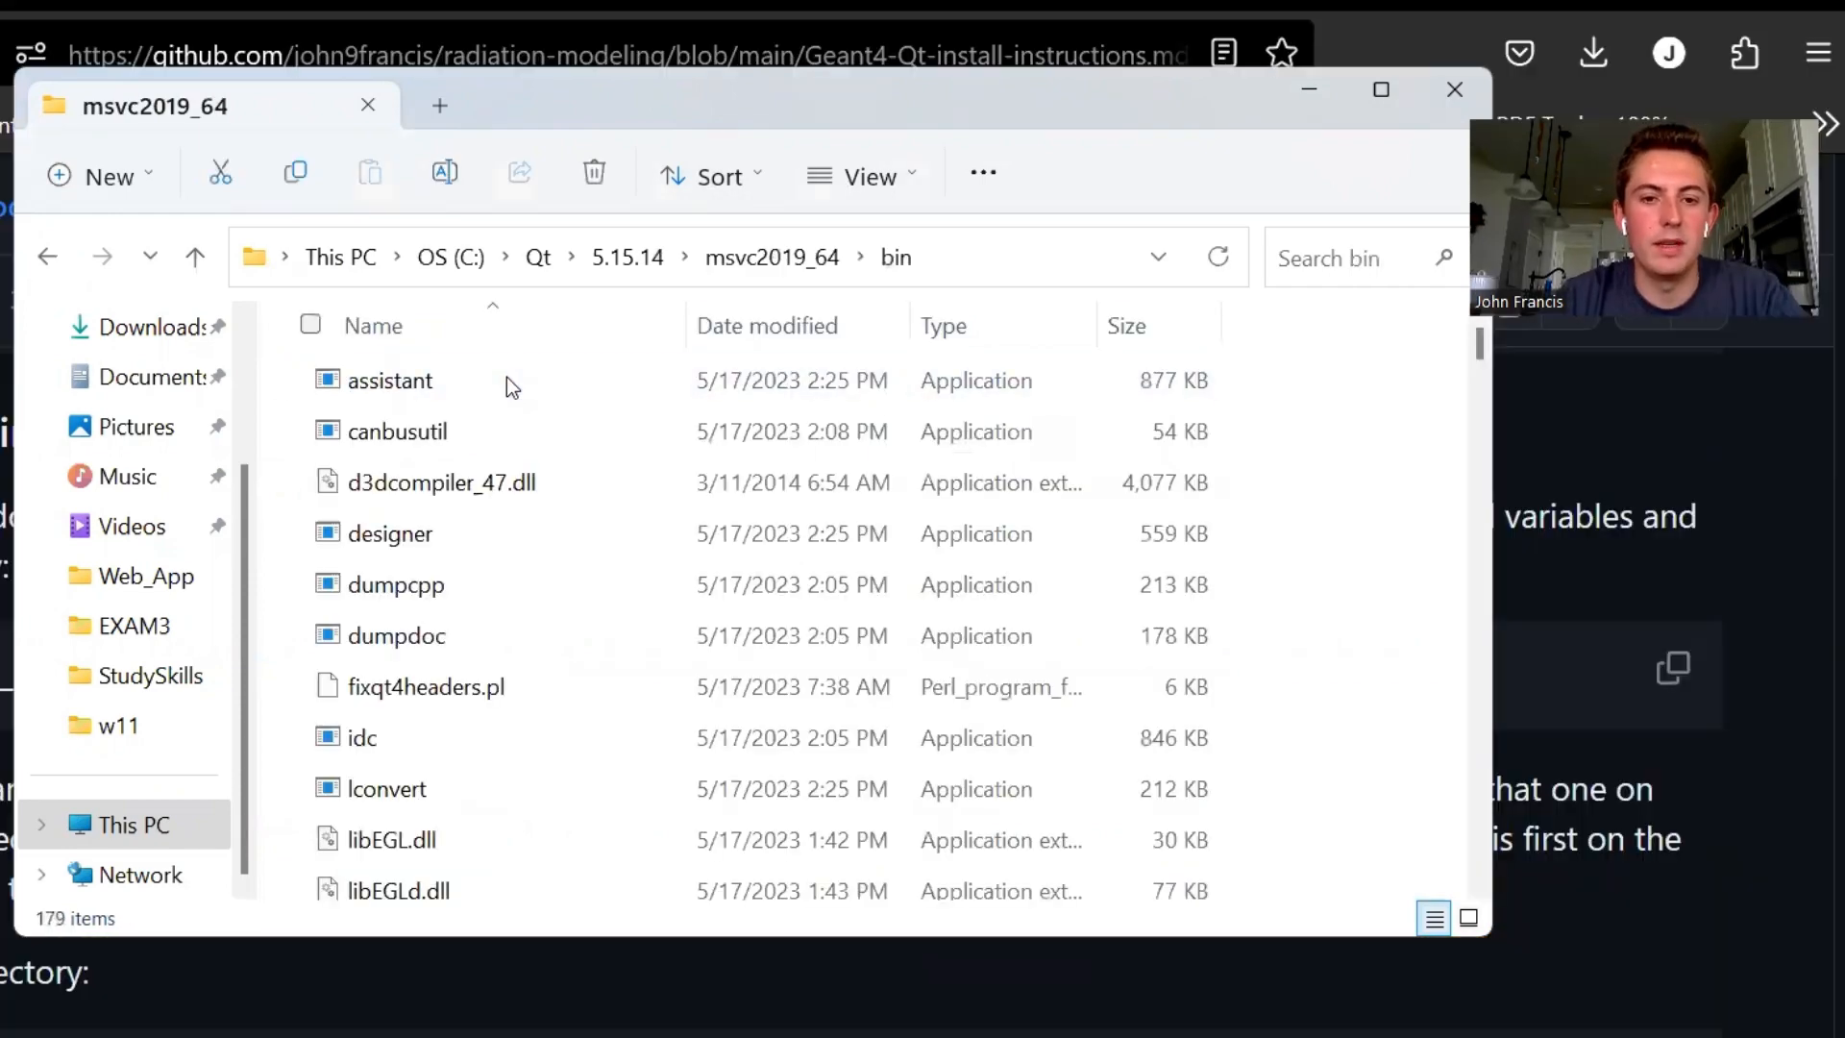
left_click(966, 262)
key("ctrl+c")
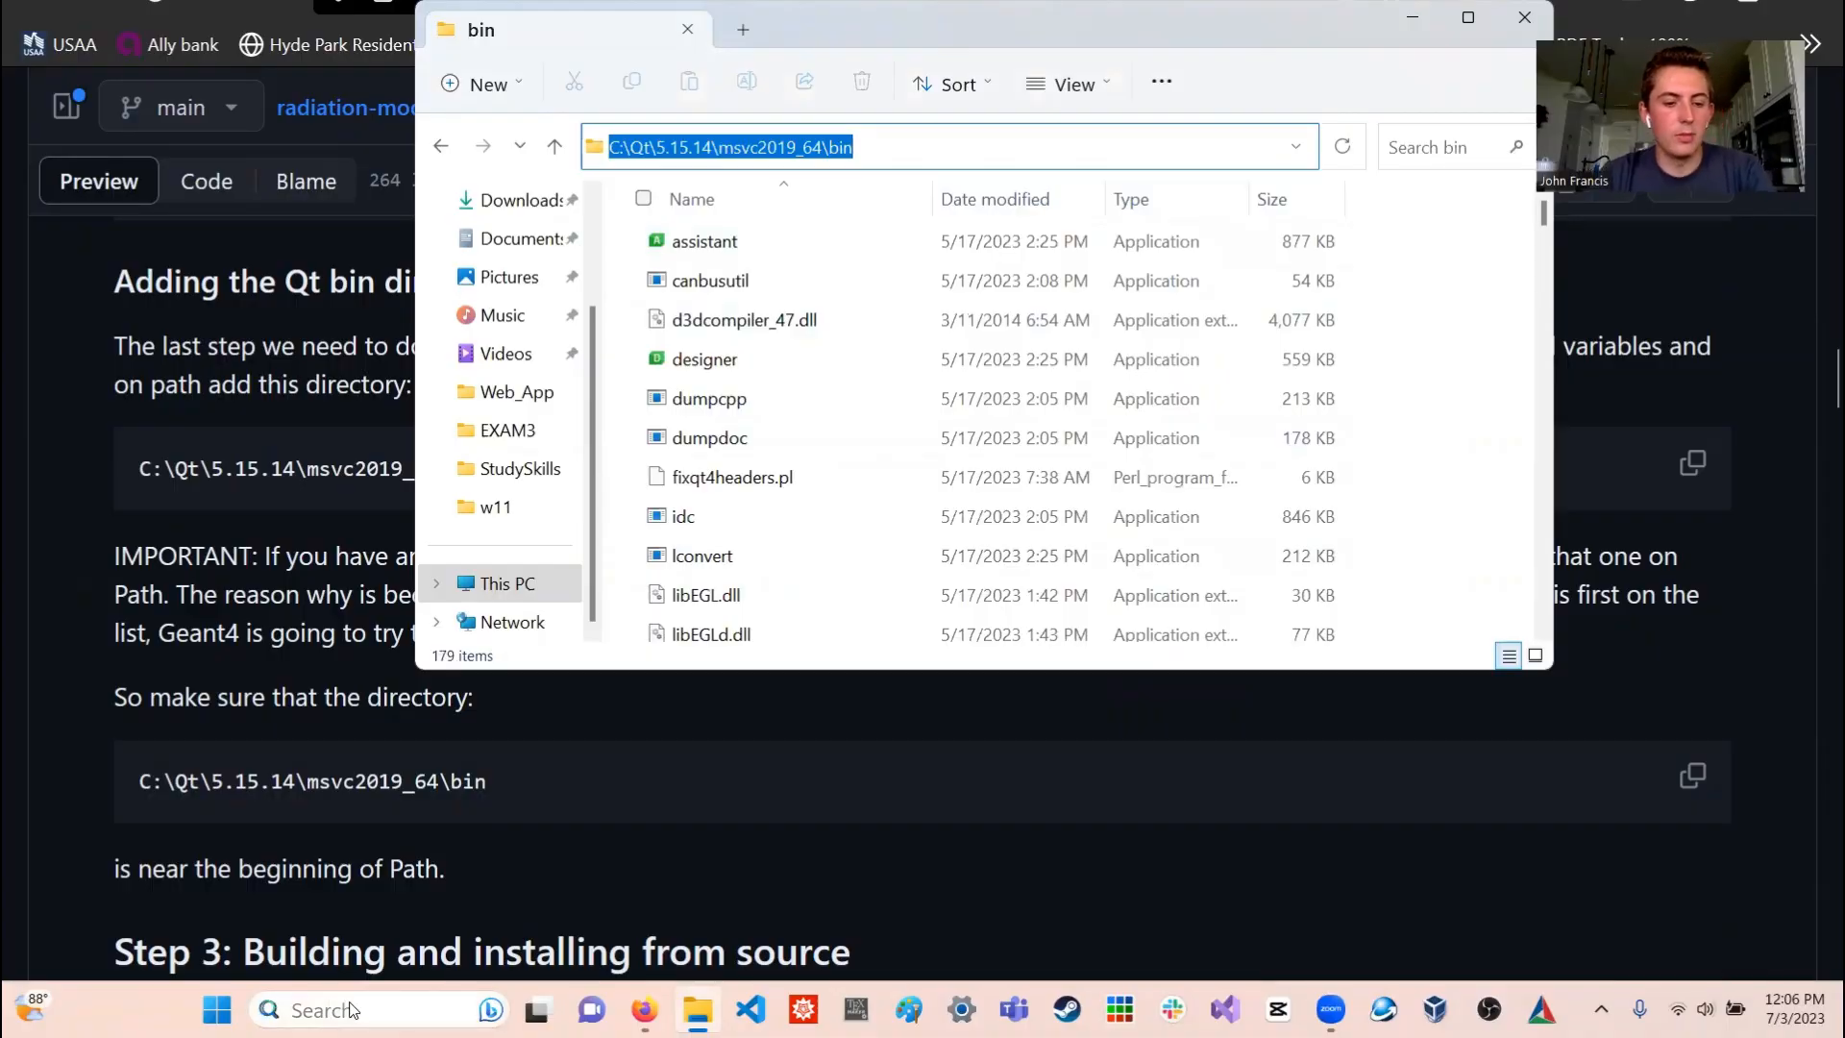
- Find the system environment variables settings with a search for "env" and open the user Path variable for editing
left_click(352, 1009)
type("env")
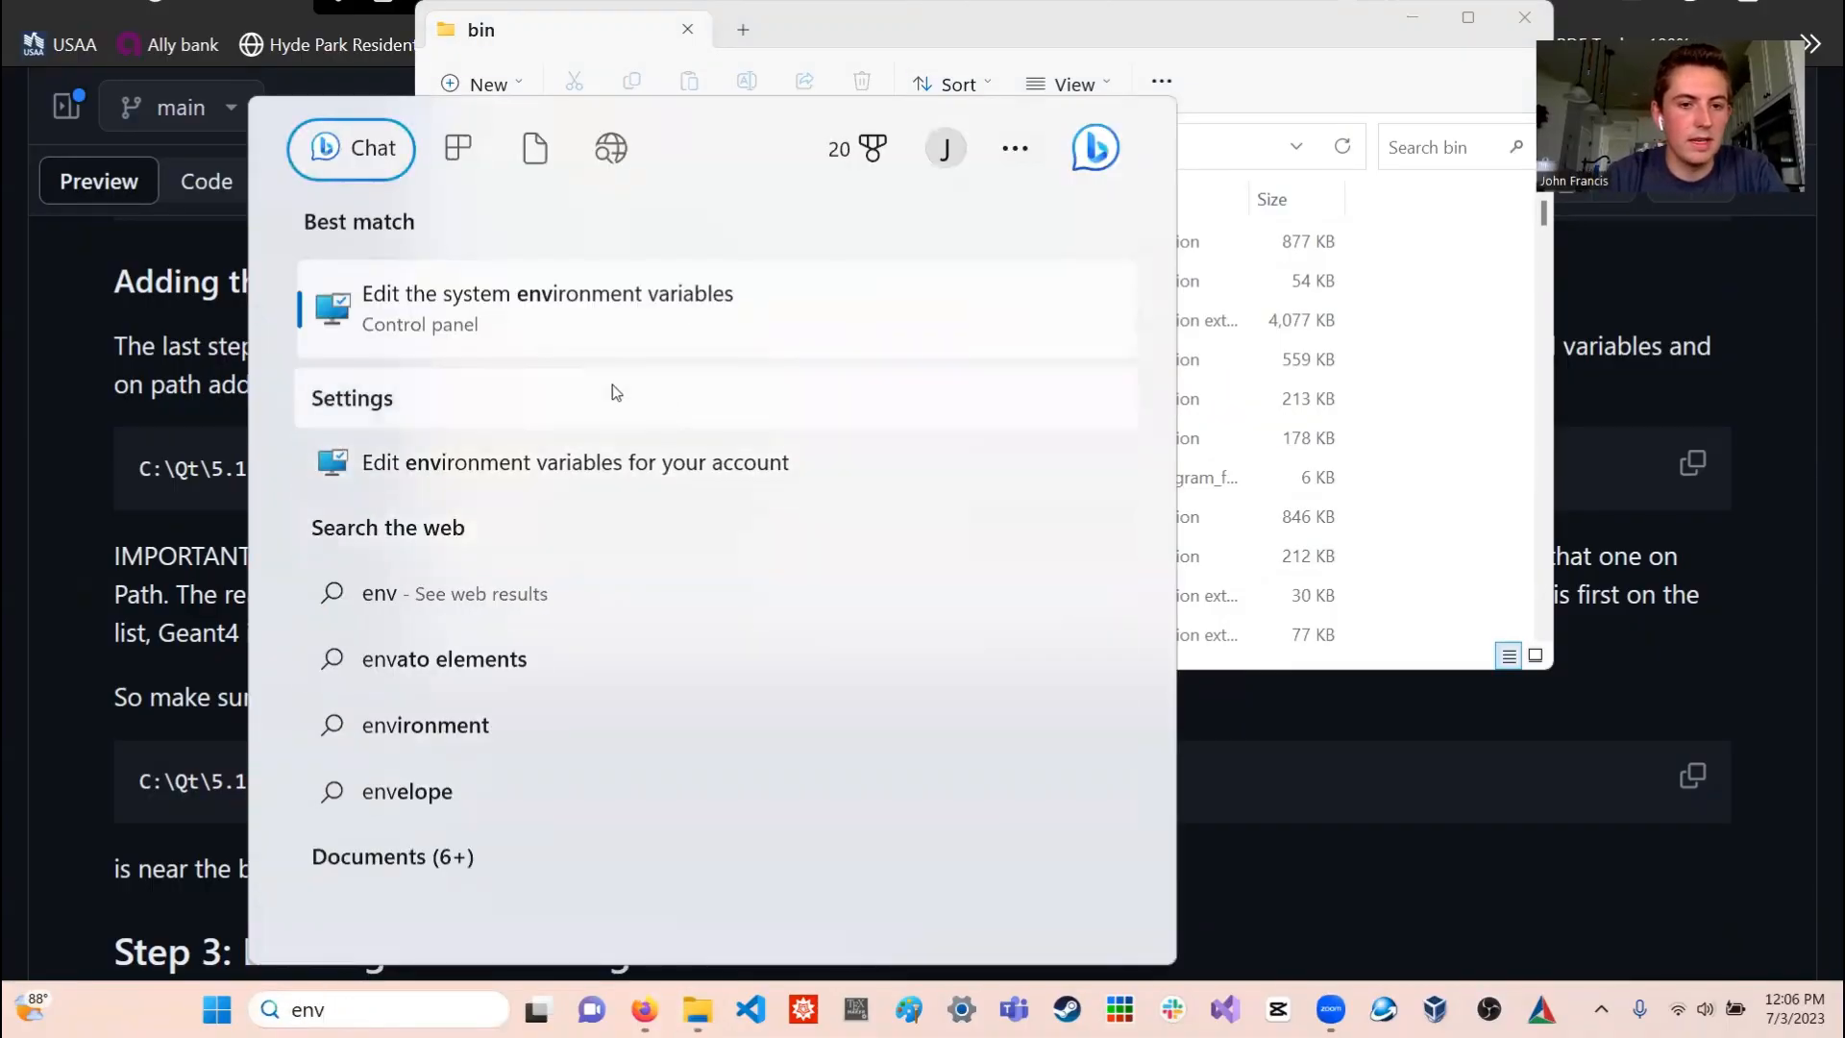
left_click(465, 303)
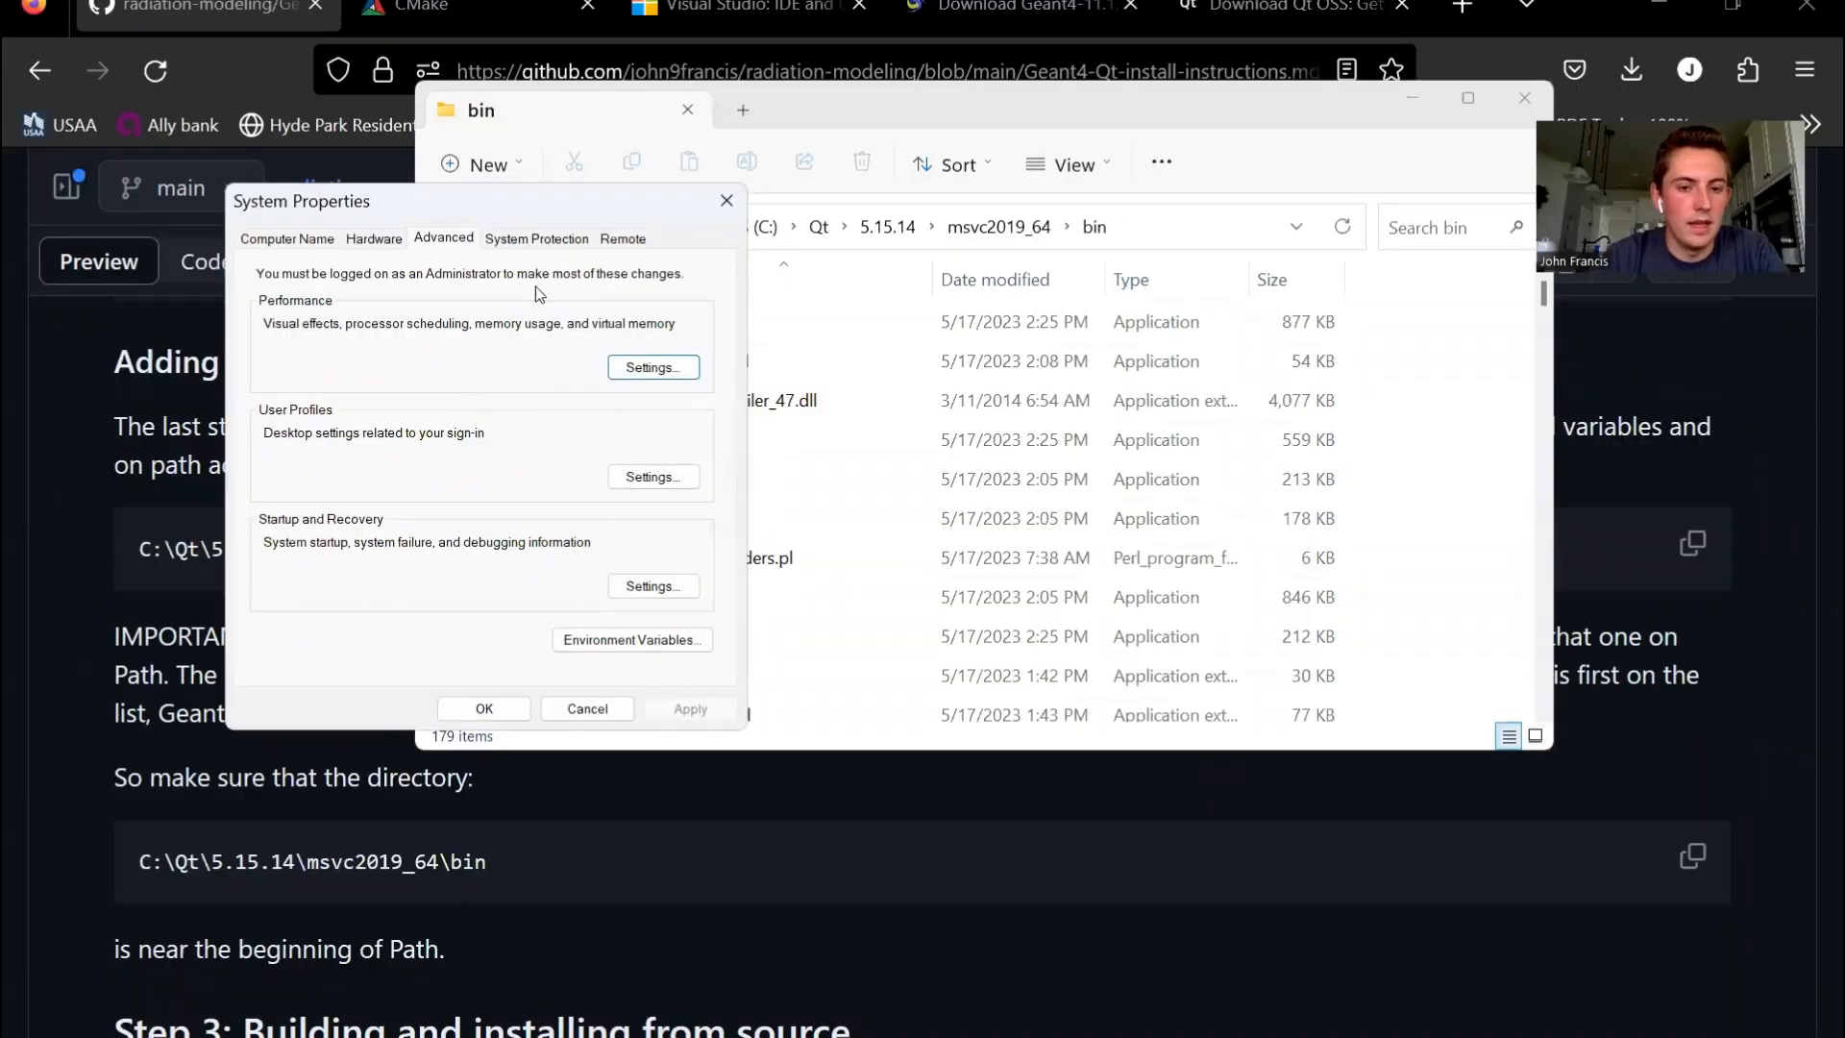
left_click(632, 643)
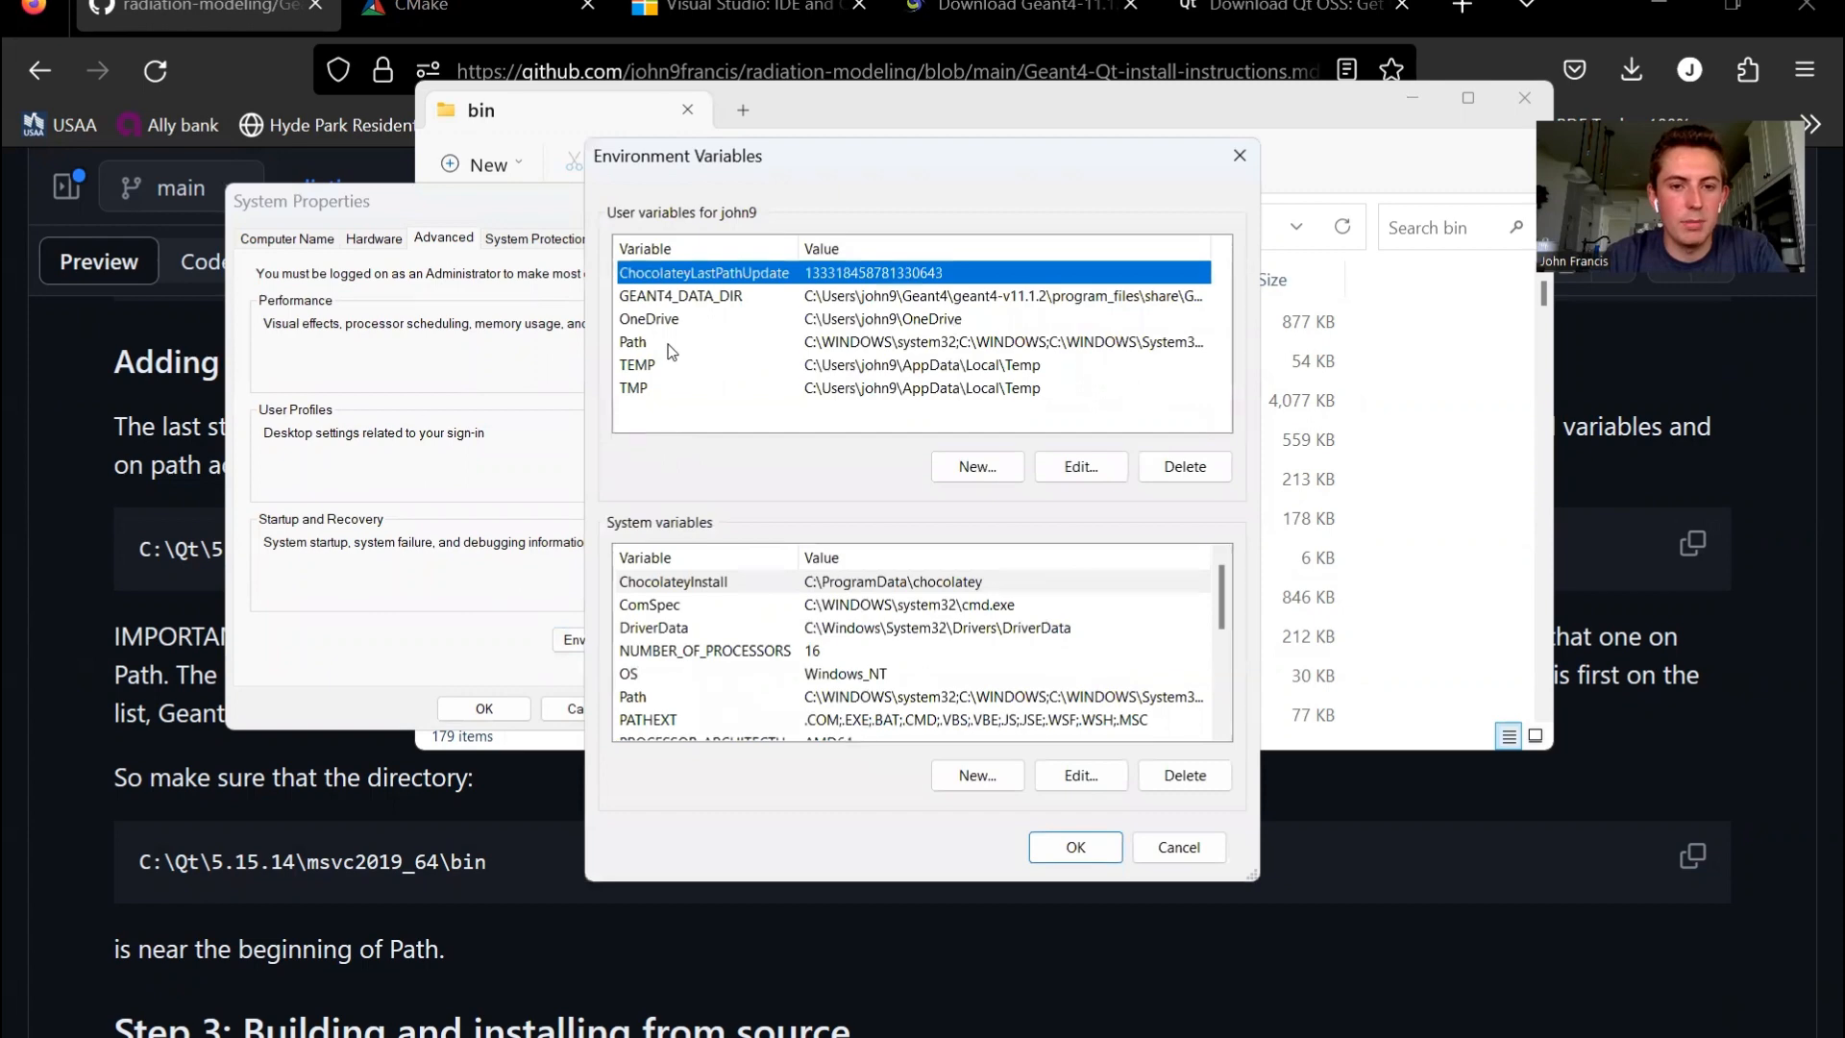
double_click(668, 344)
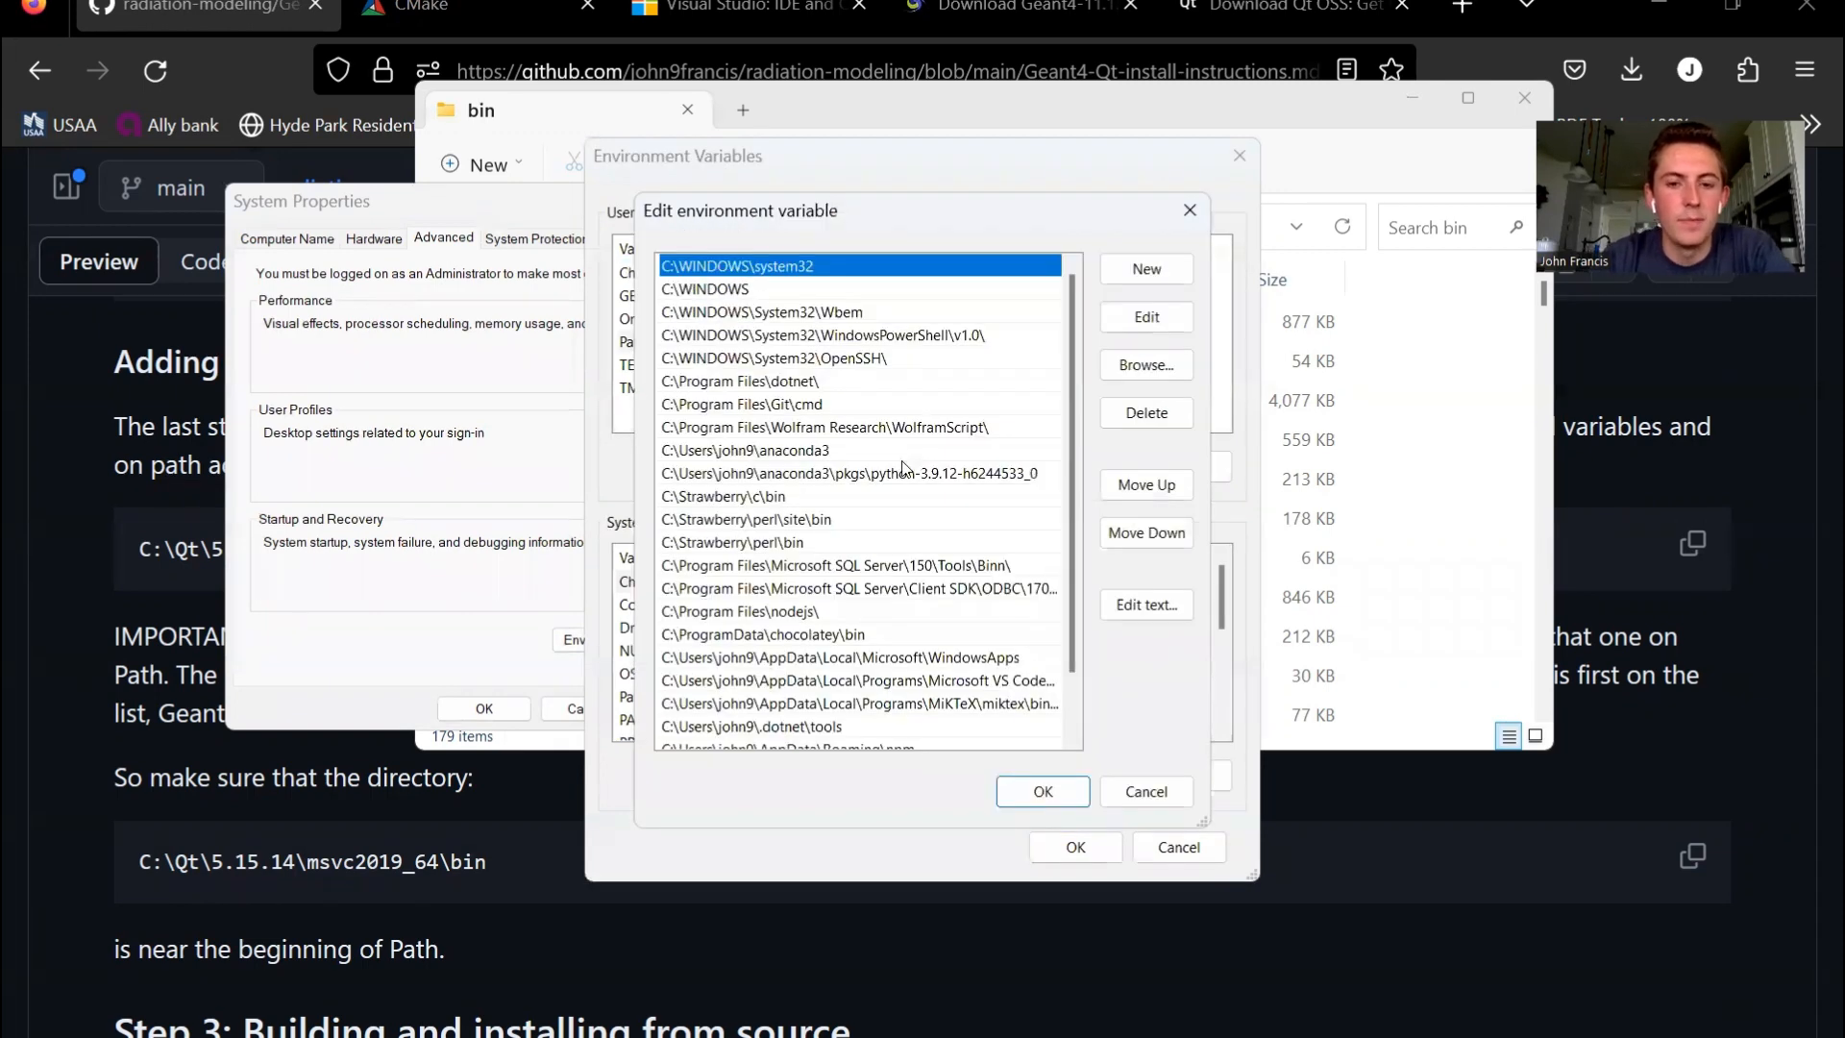
- Add C:\Qt\5.15.14\msvc2019_64\bin as a new entry in the user Path variable
scroll(903, 462, "down", 1)
scroll(902, 468, "up", 1)
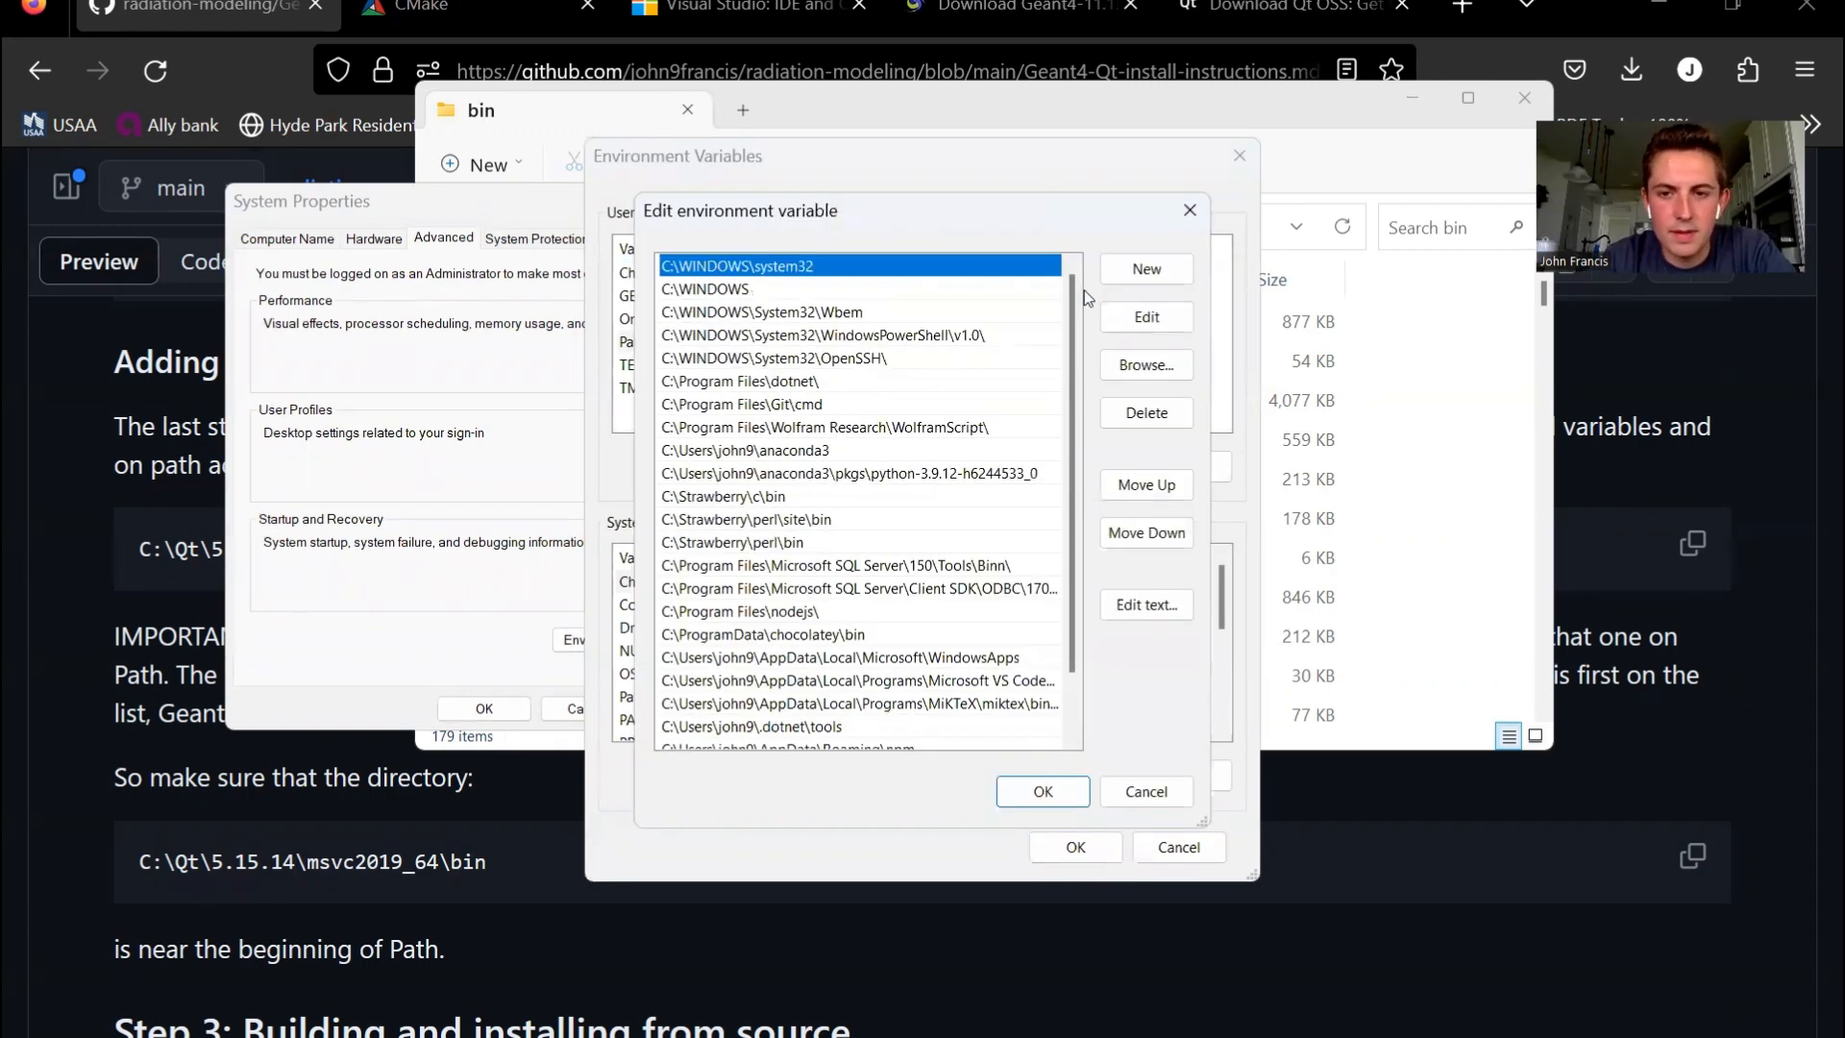
left_click(1140, 273)
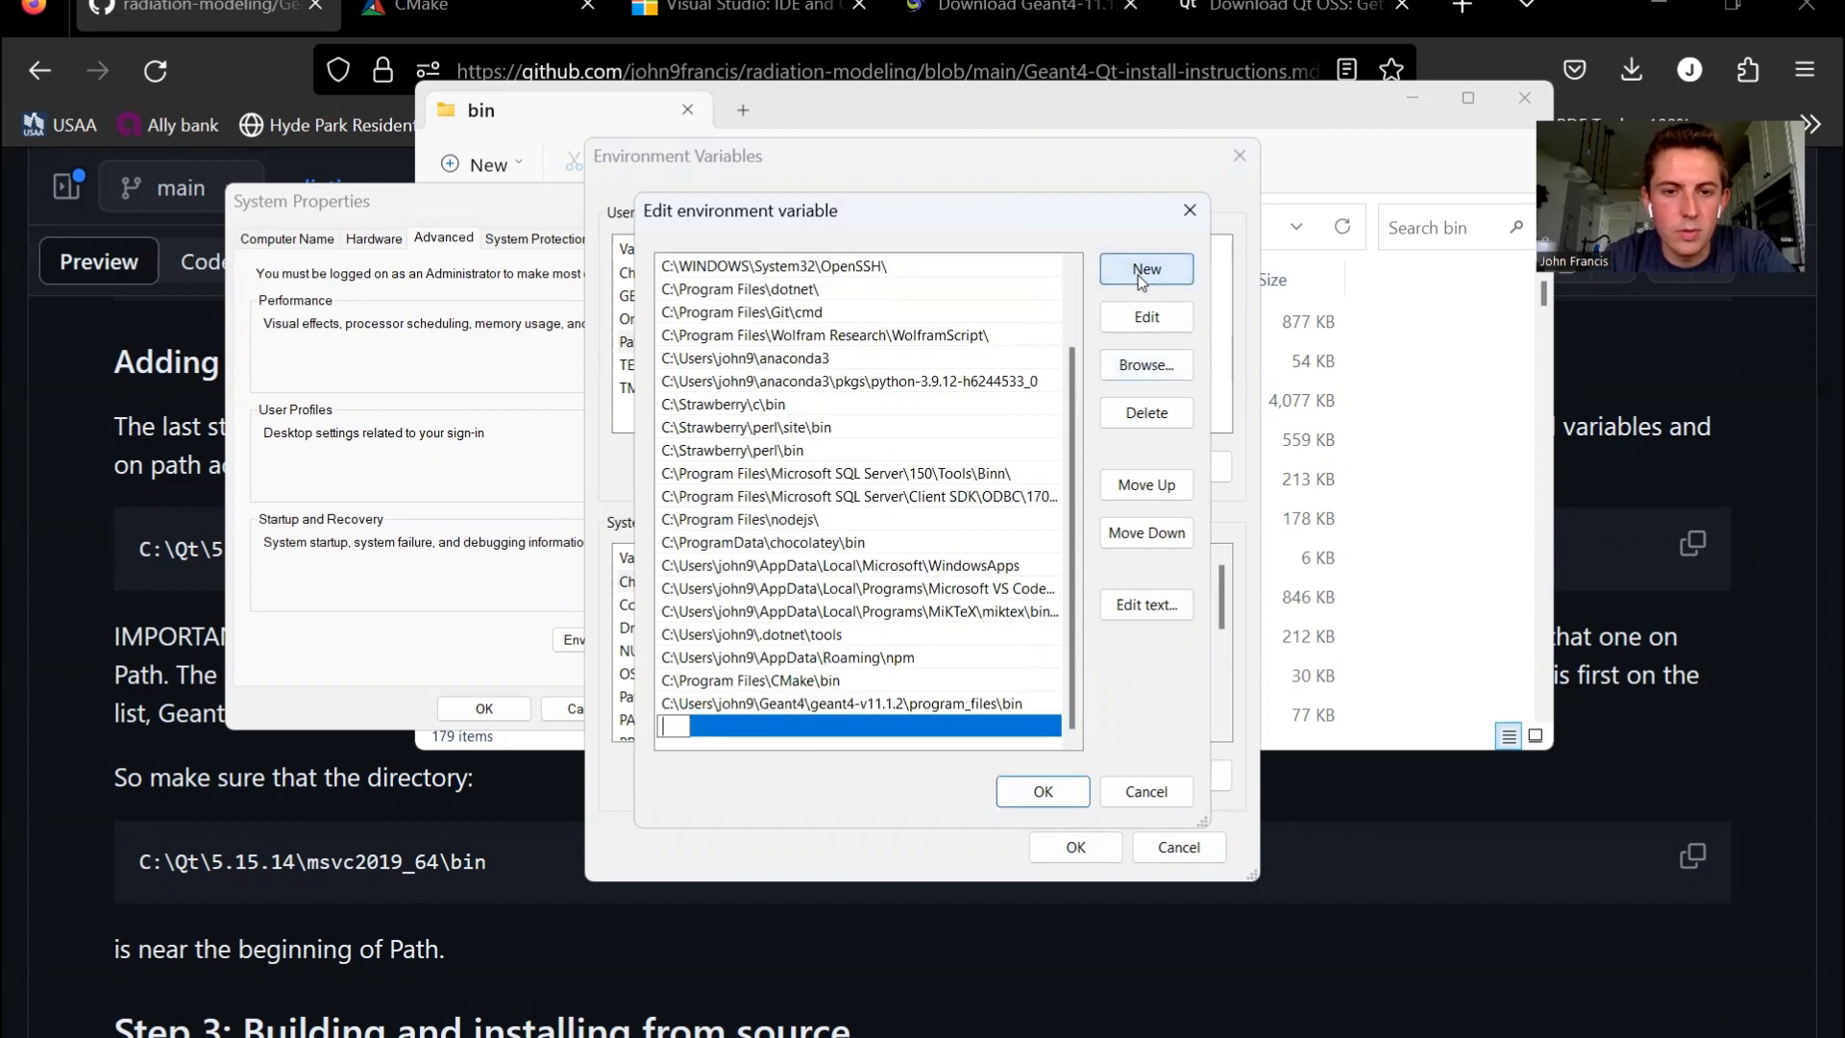
key("ctrl+v")
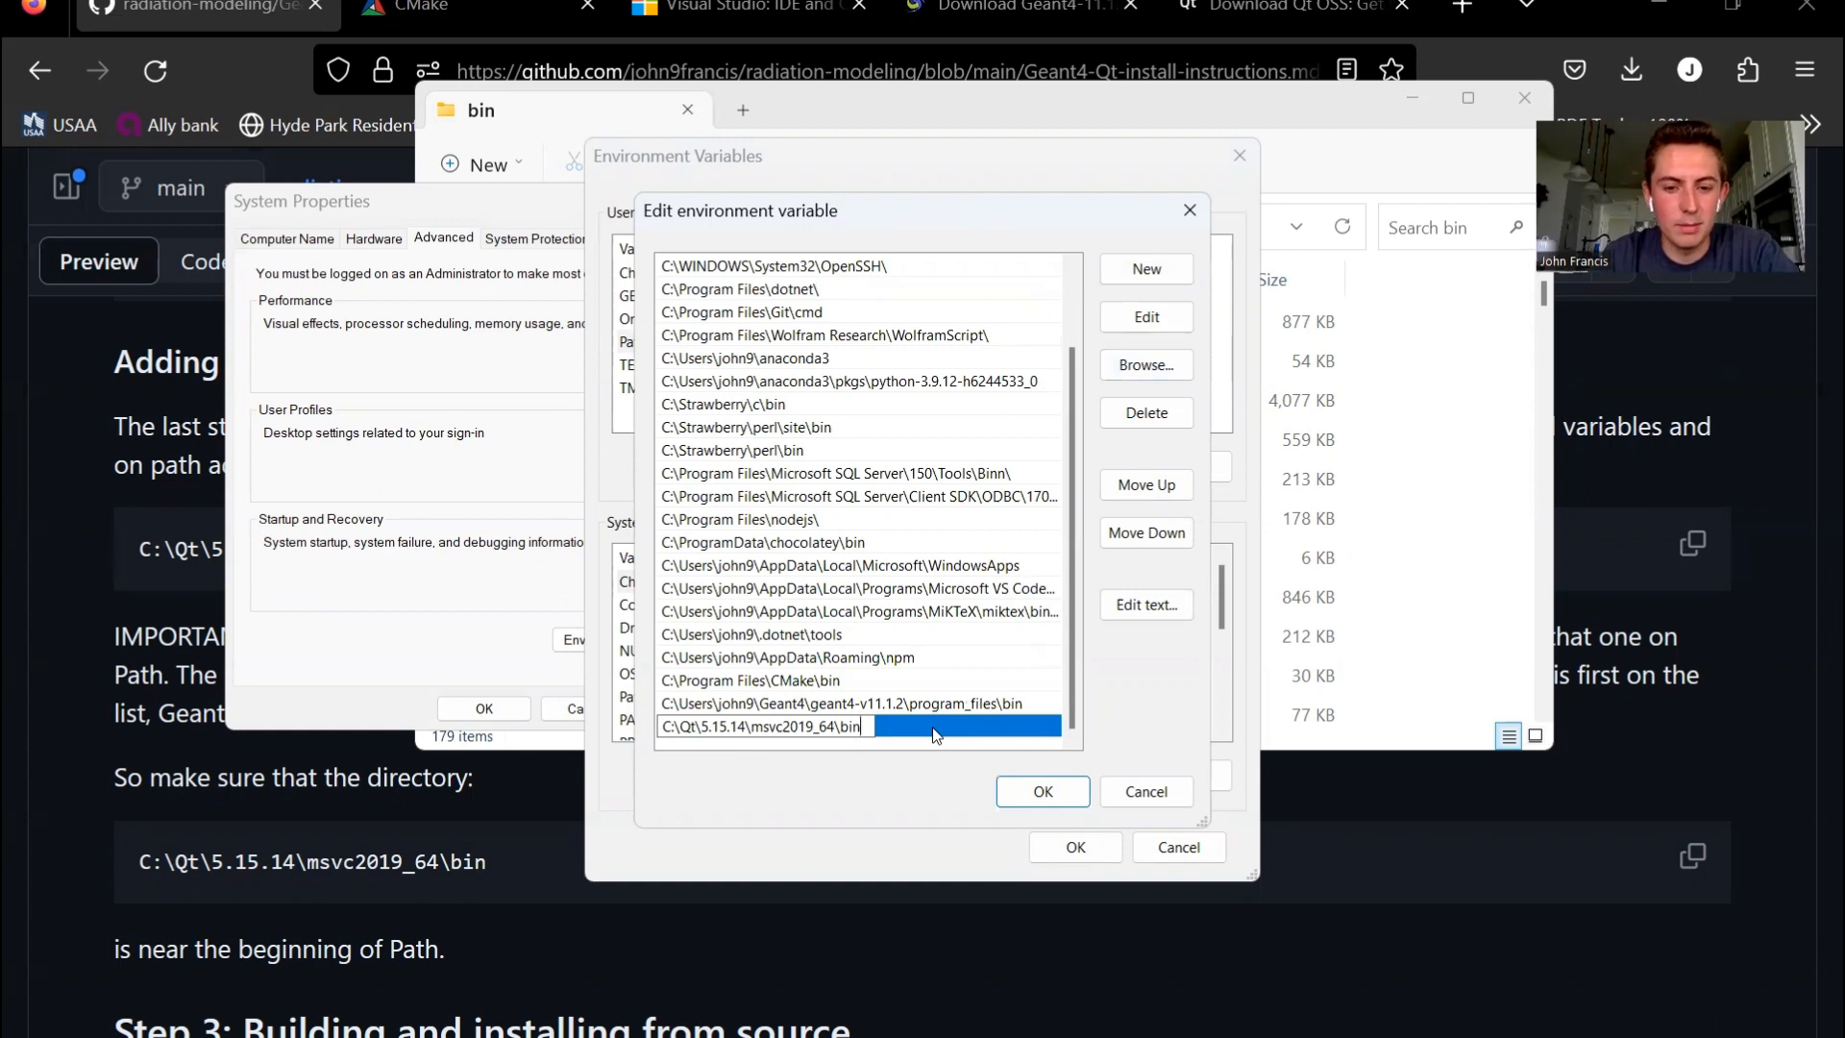
left_click(906, 738)
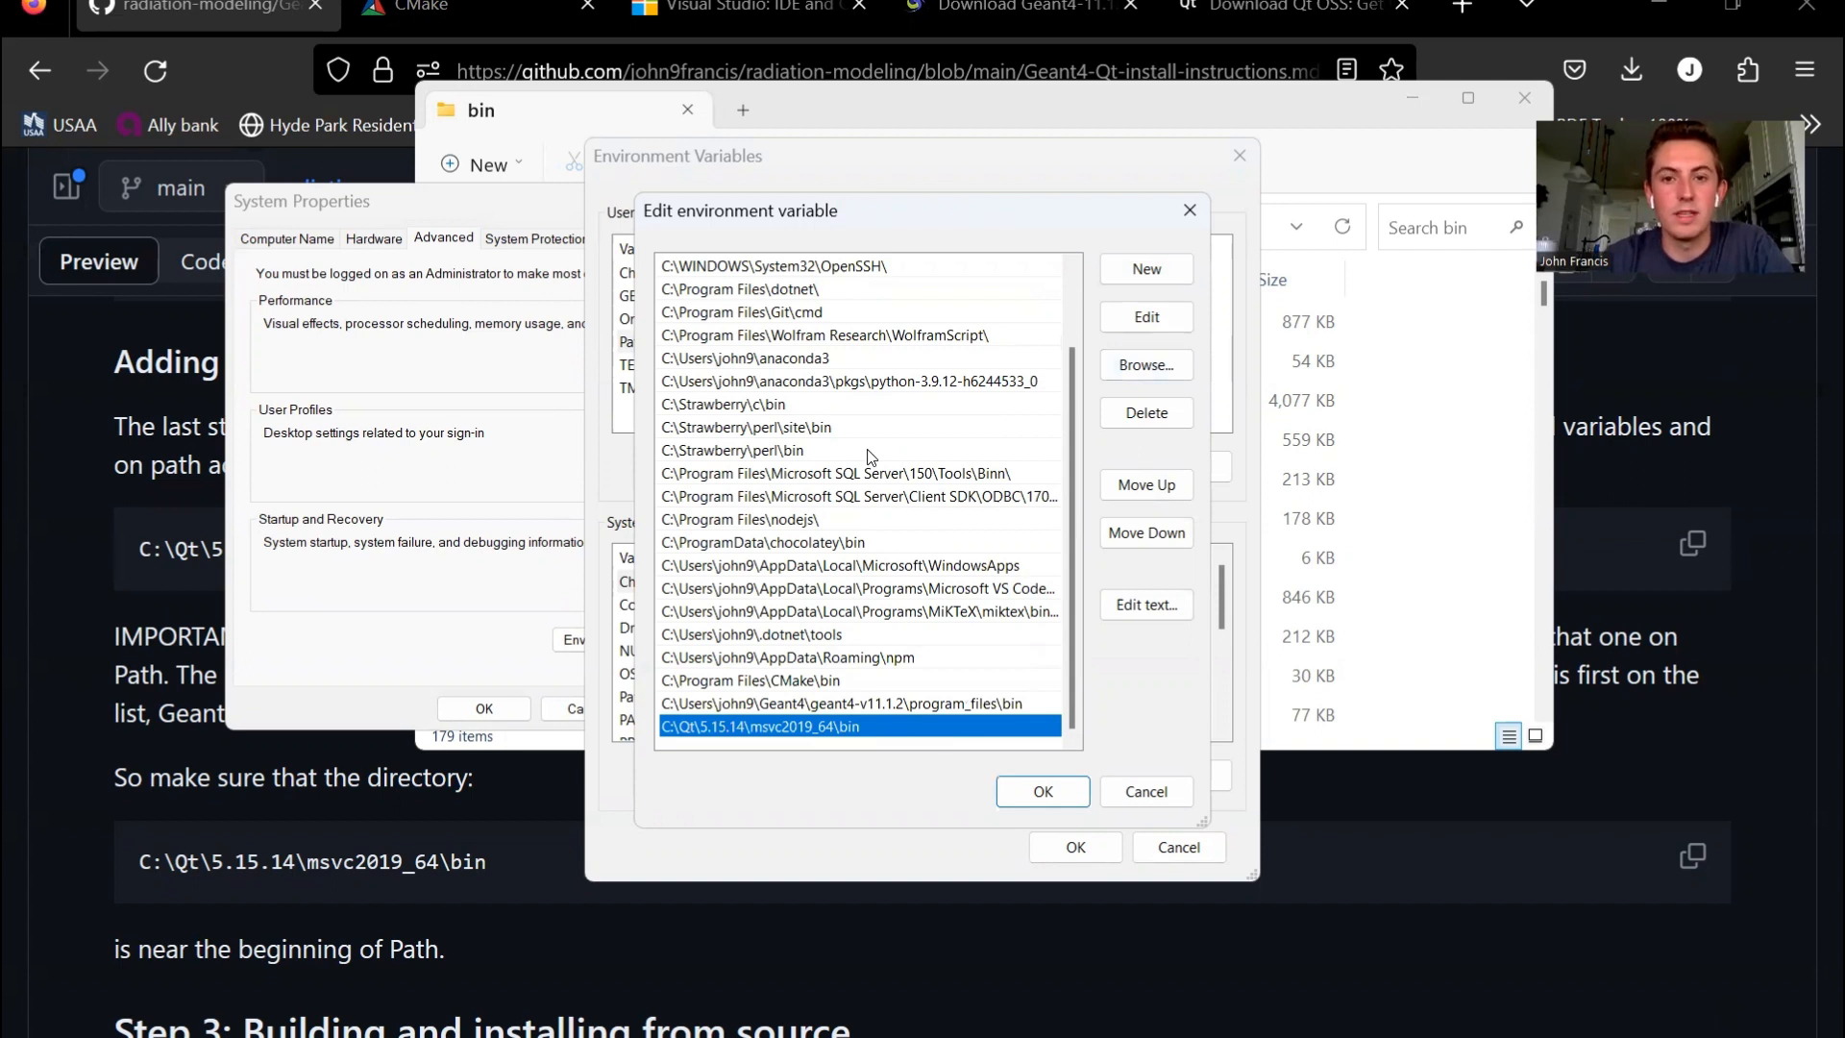
- Move the C:\Qt\5.15.14\msvc2019_64\bin entry up the Path list until it sits directly above the anaconda3 entries
left_click(815, 359)
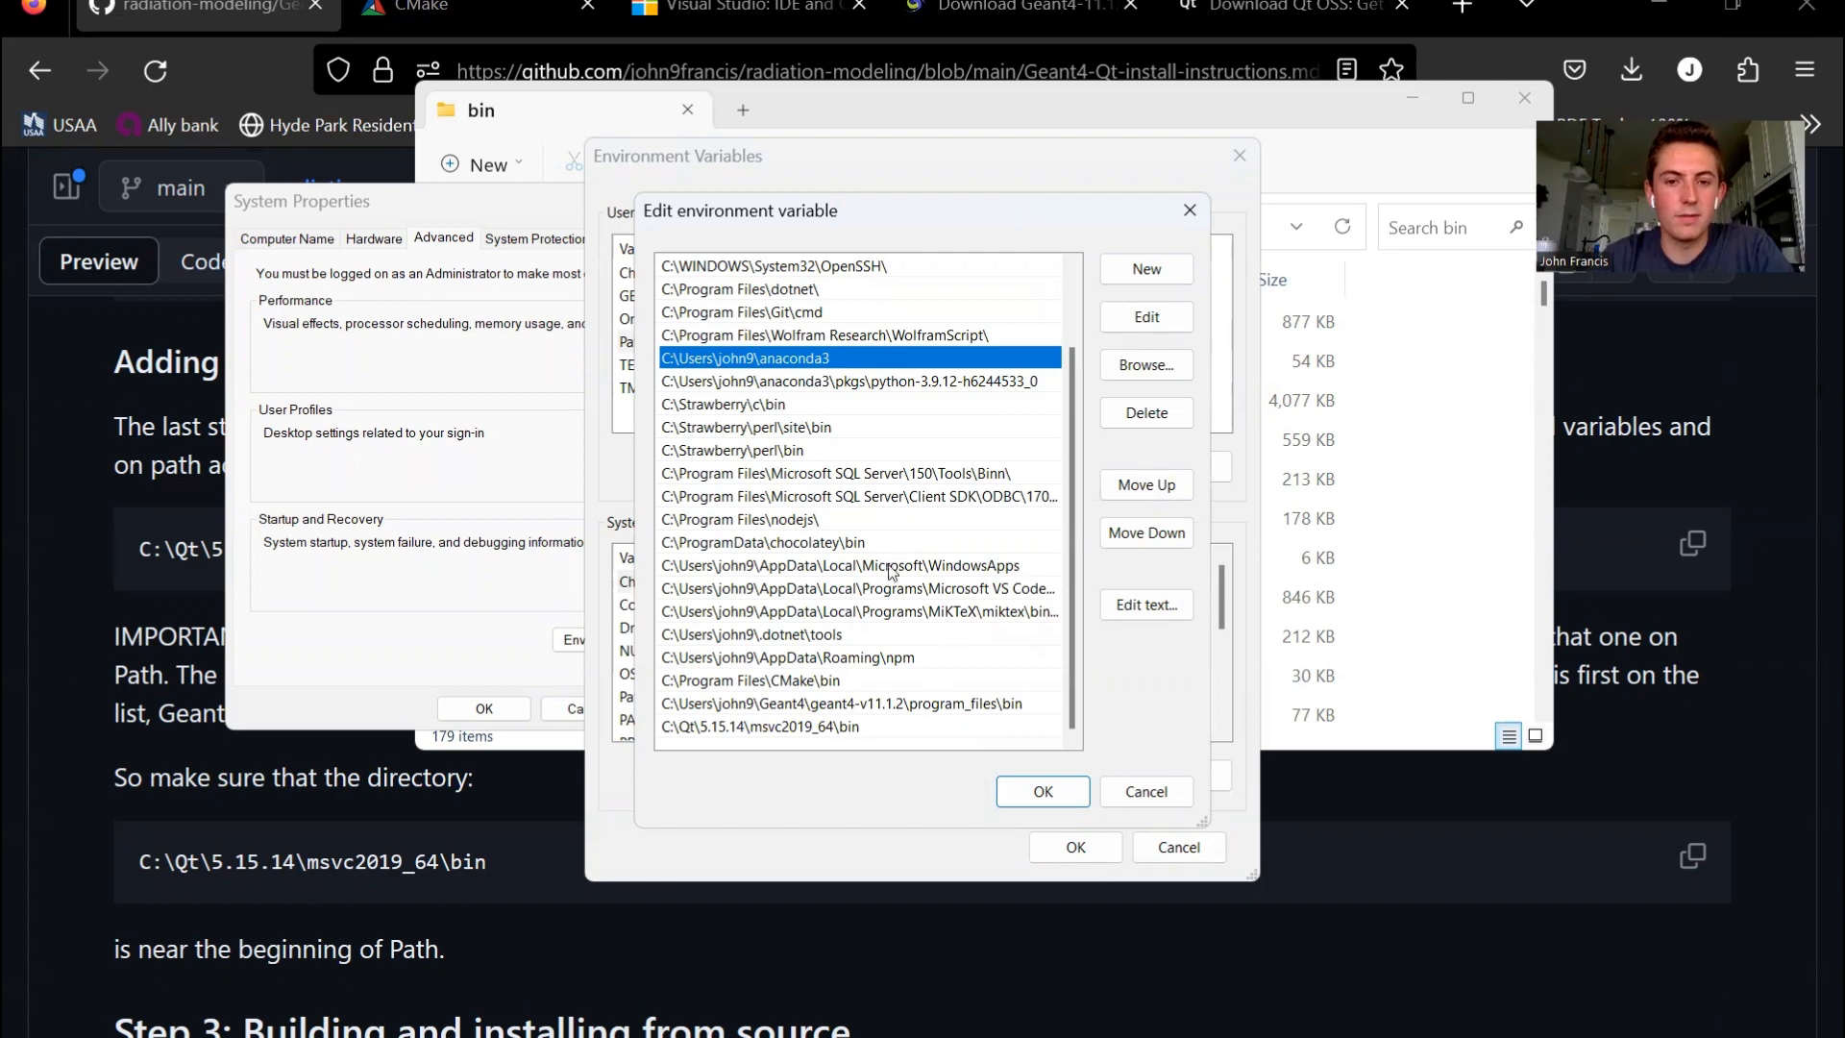
scroll(853, 469, "up", 2)
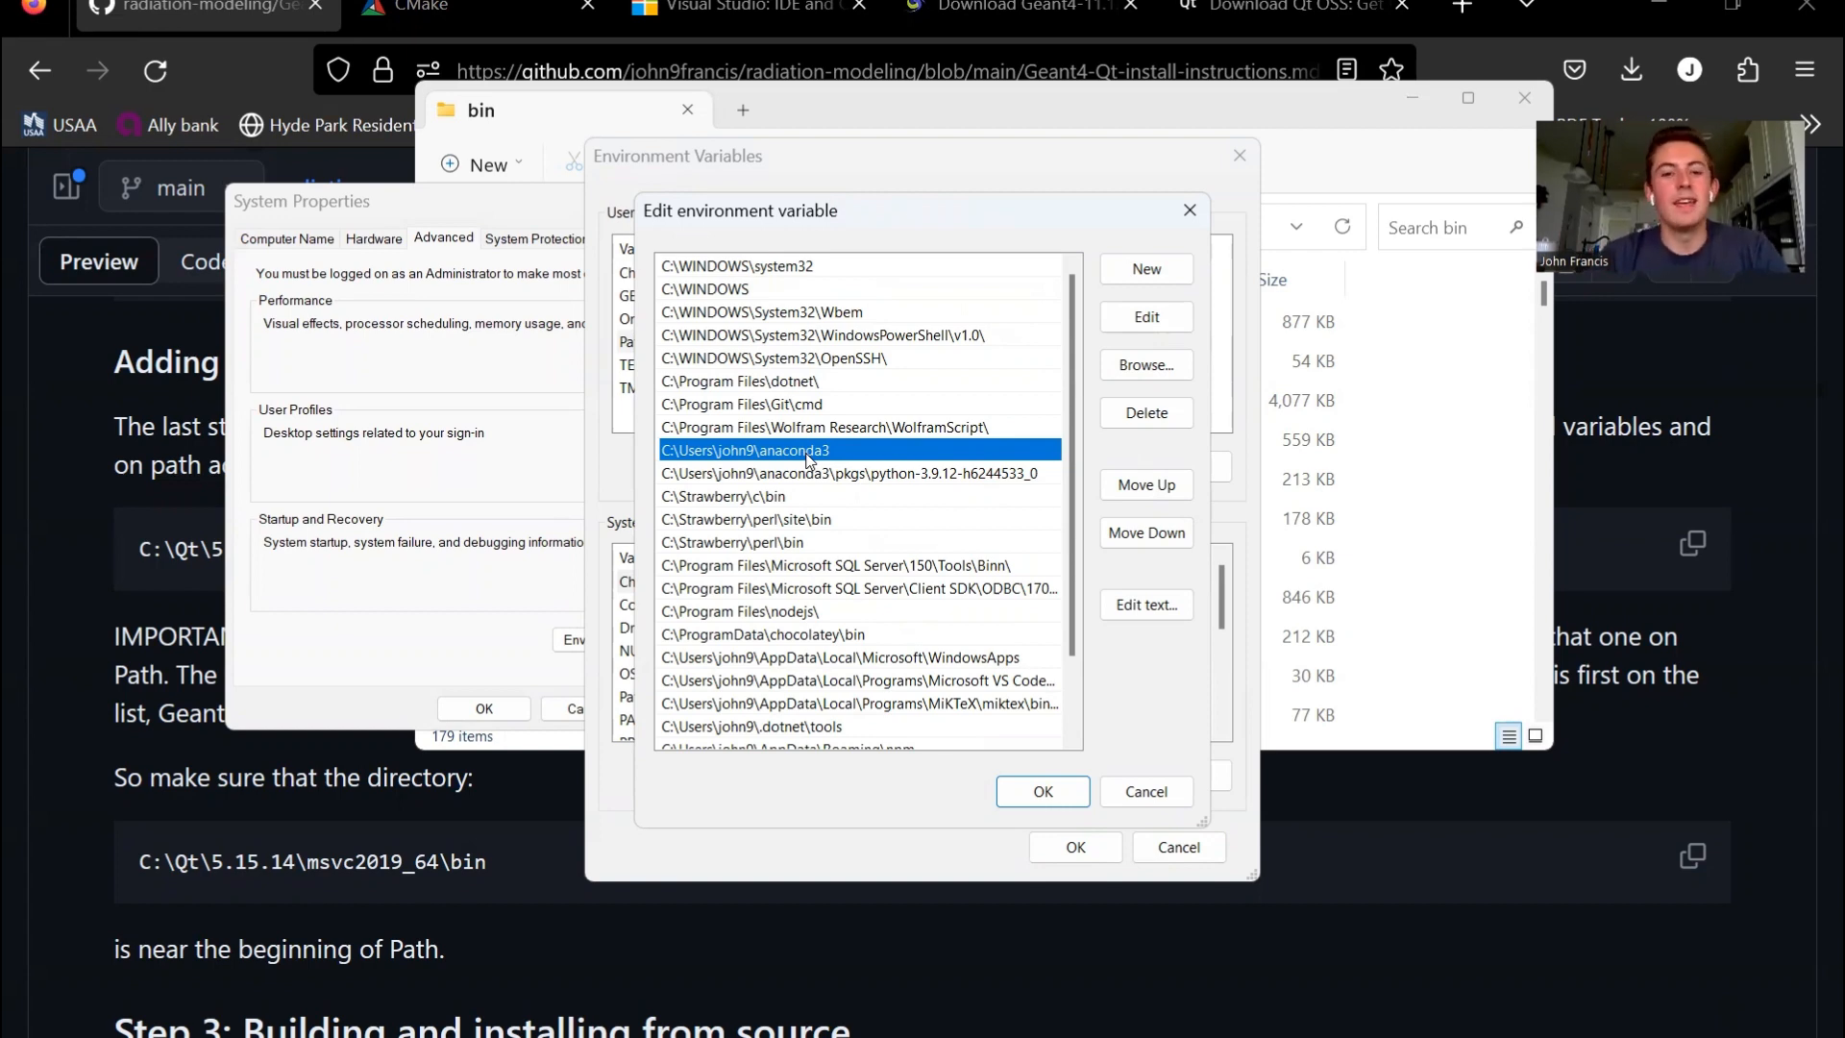
scroll(788, 533, "down", 2)
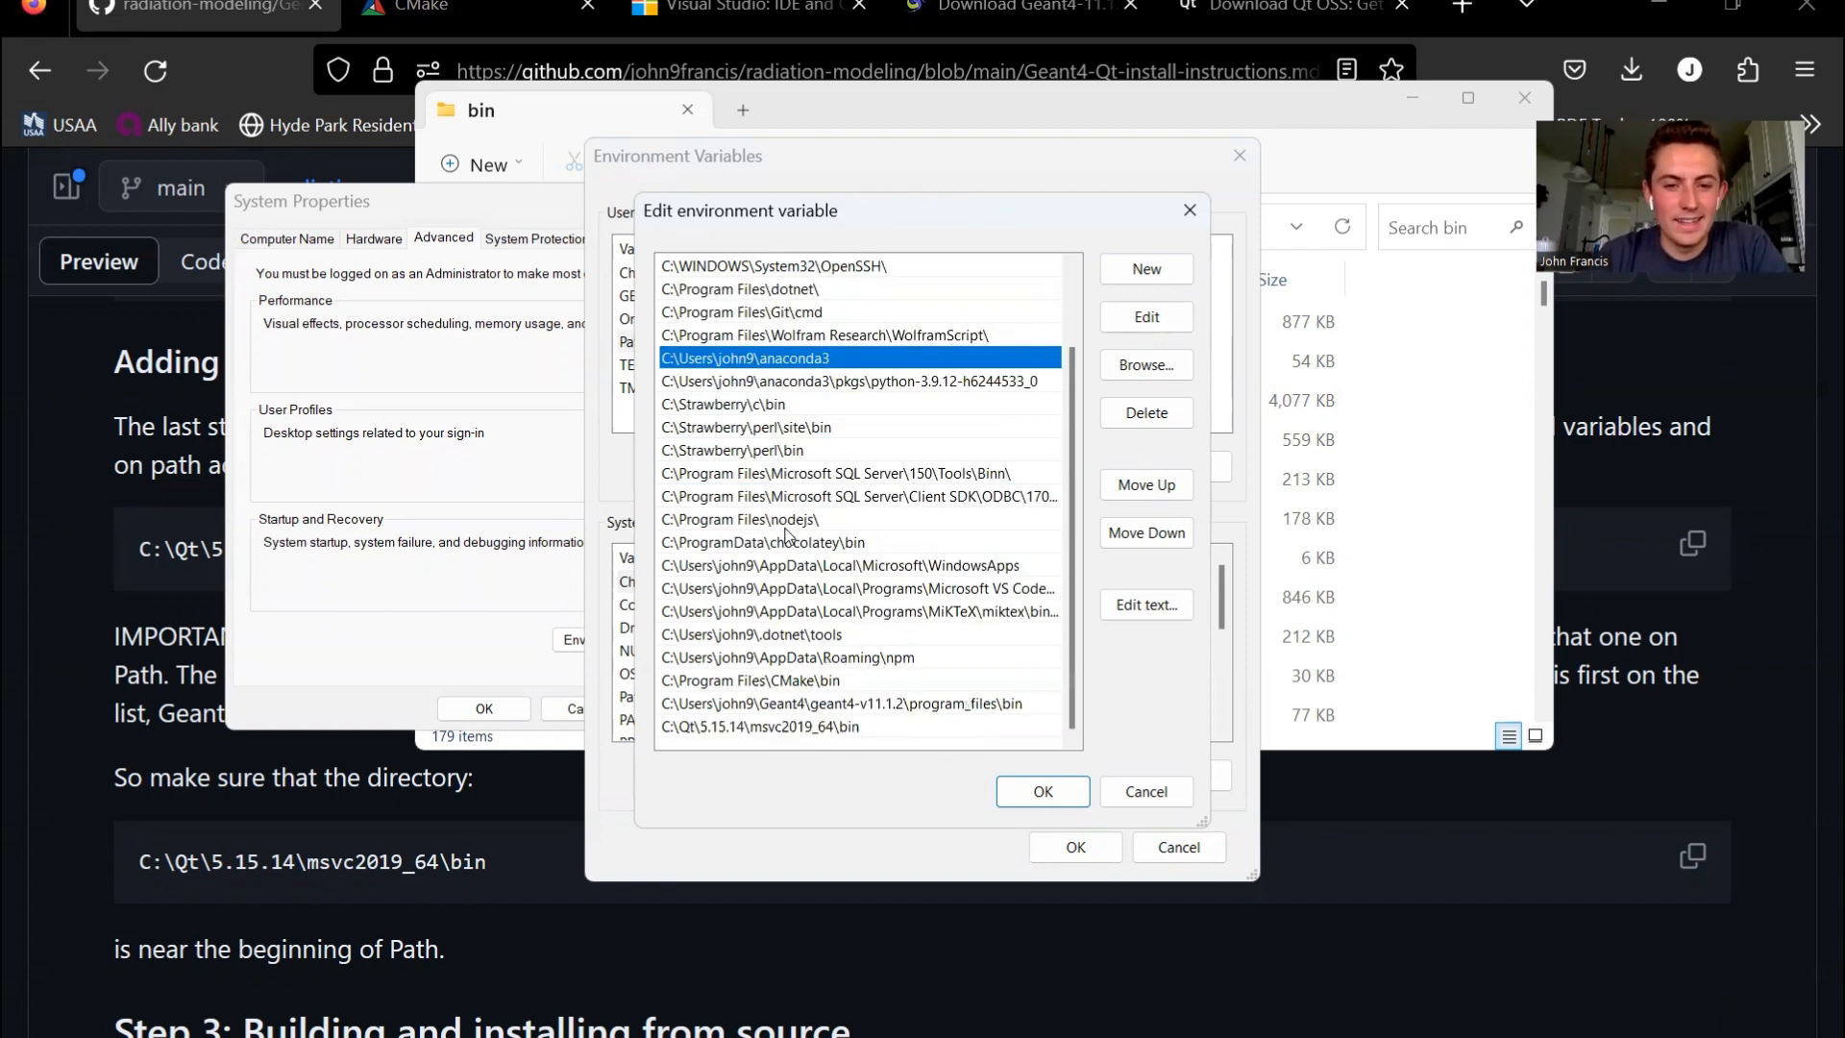
left_click(856, 731)
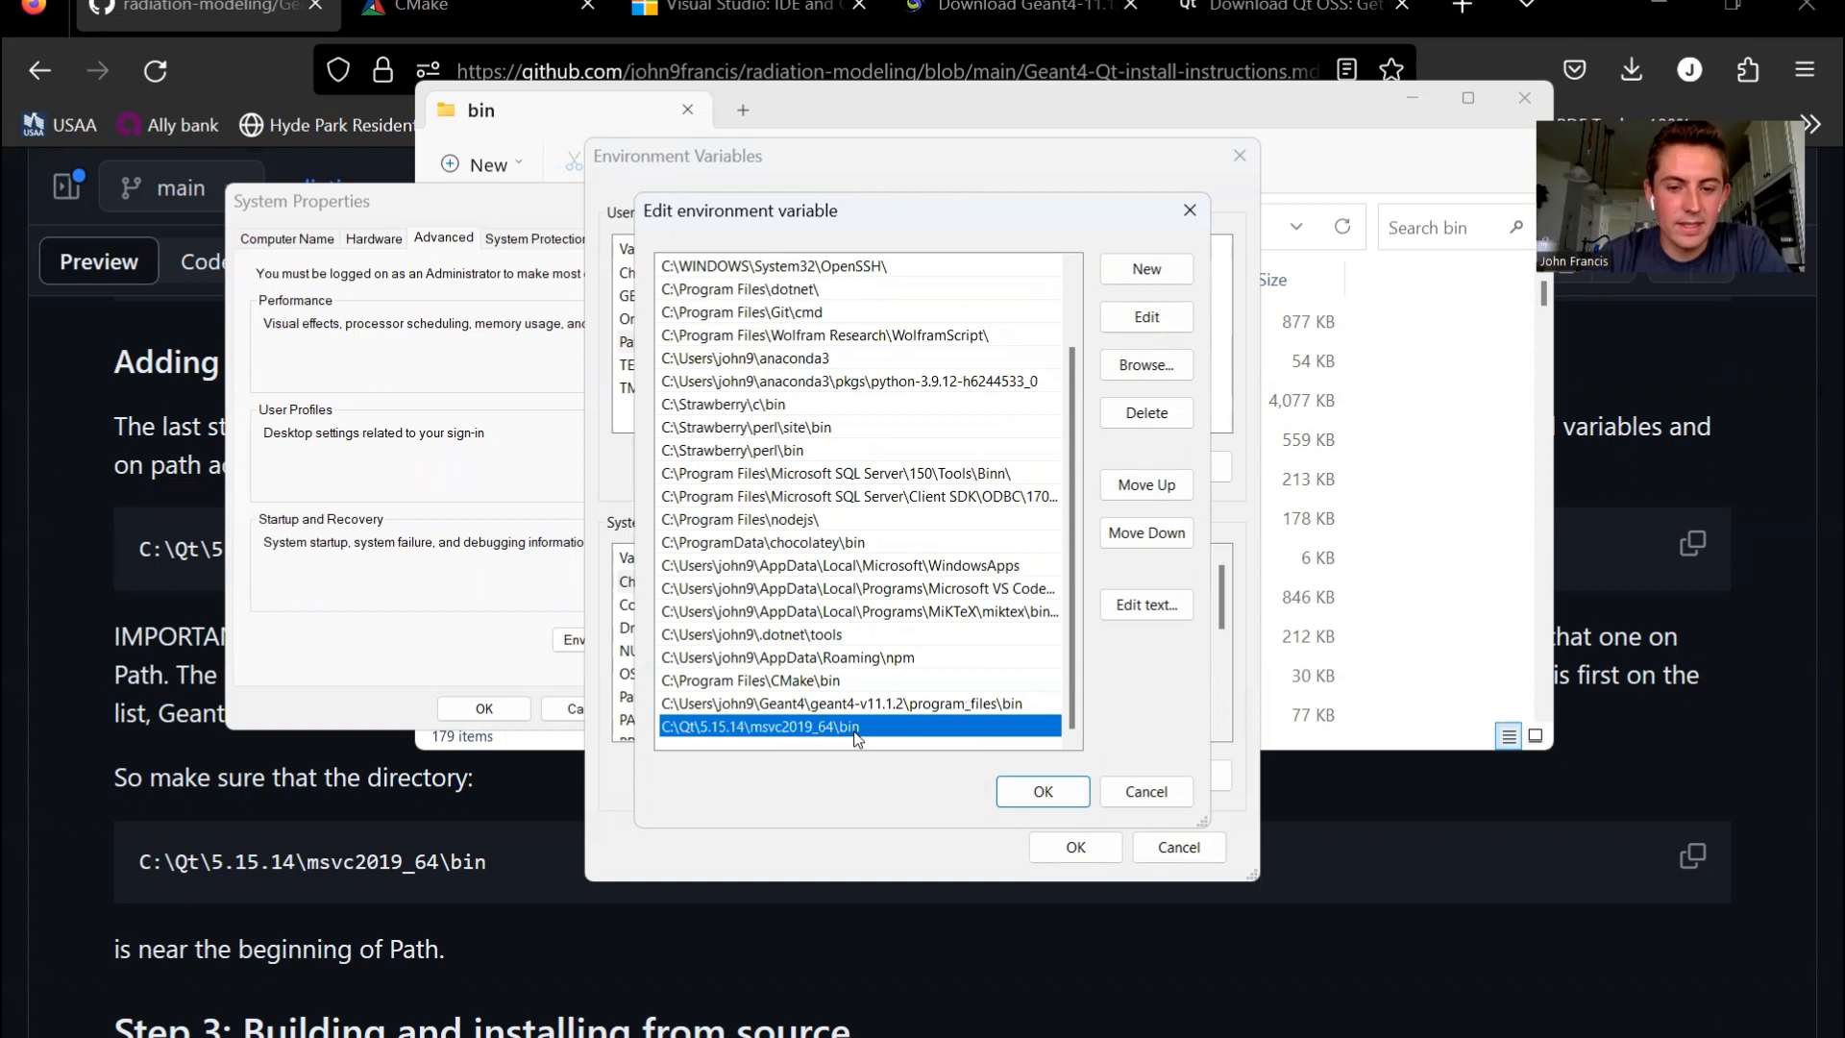
left_click(1186, 483)
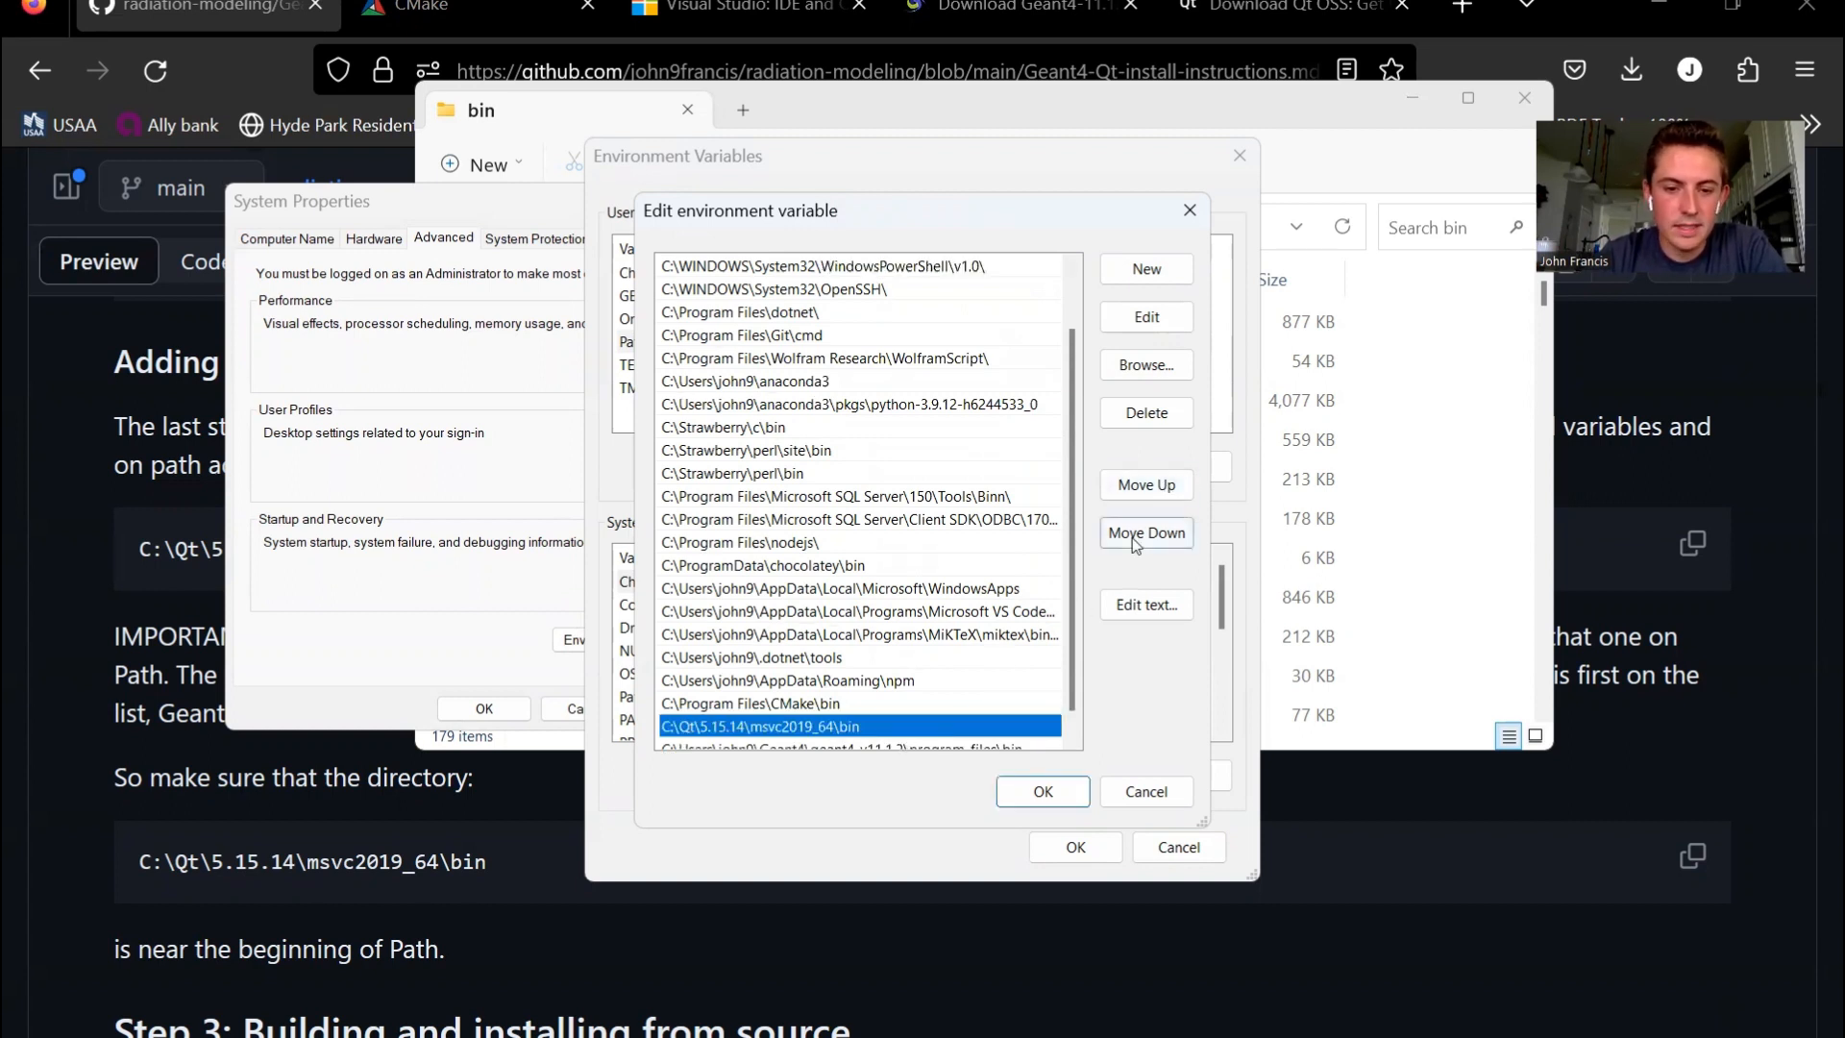
scroll(990, 588, "down", 1)
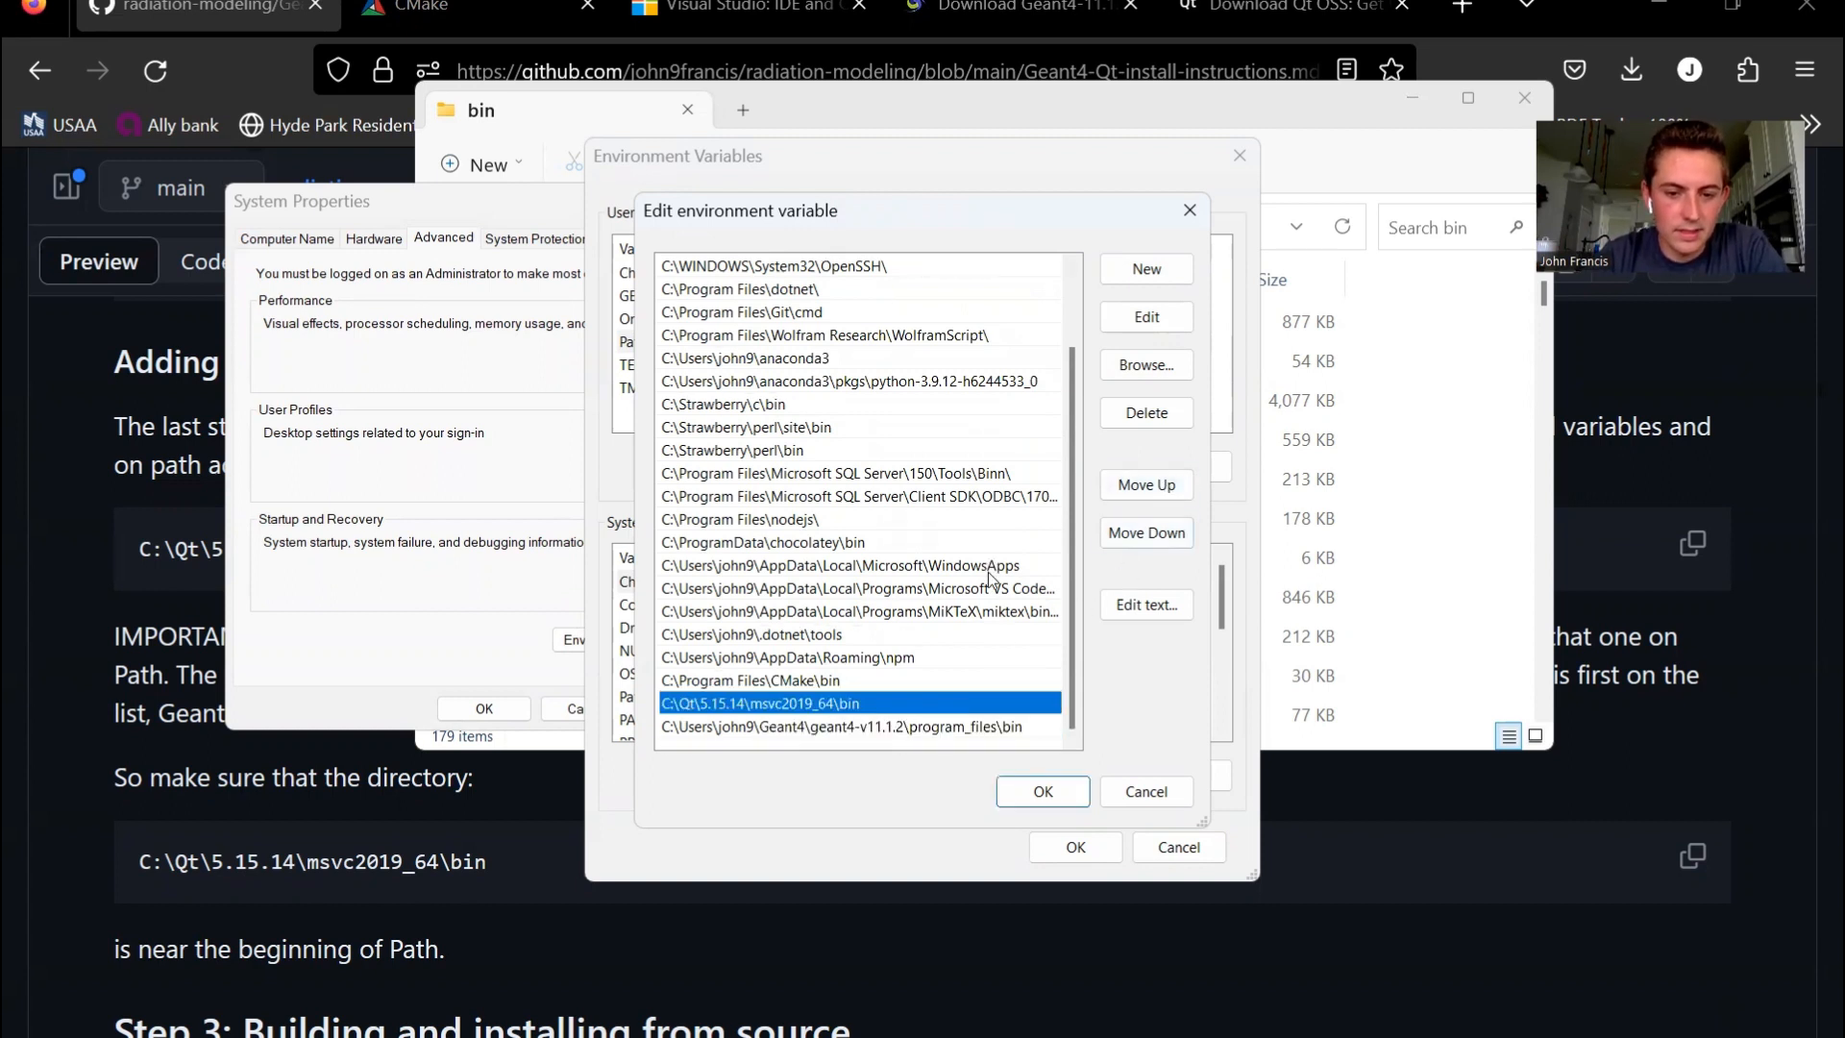
left_click(1151, 490)
left_click(1156, 487)
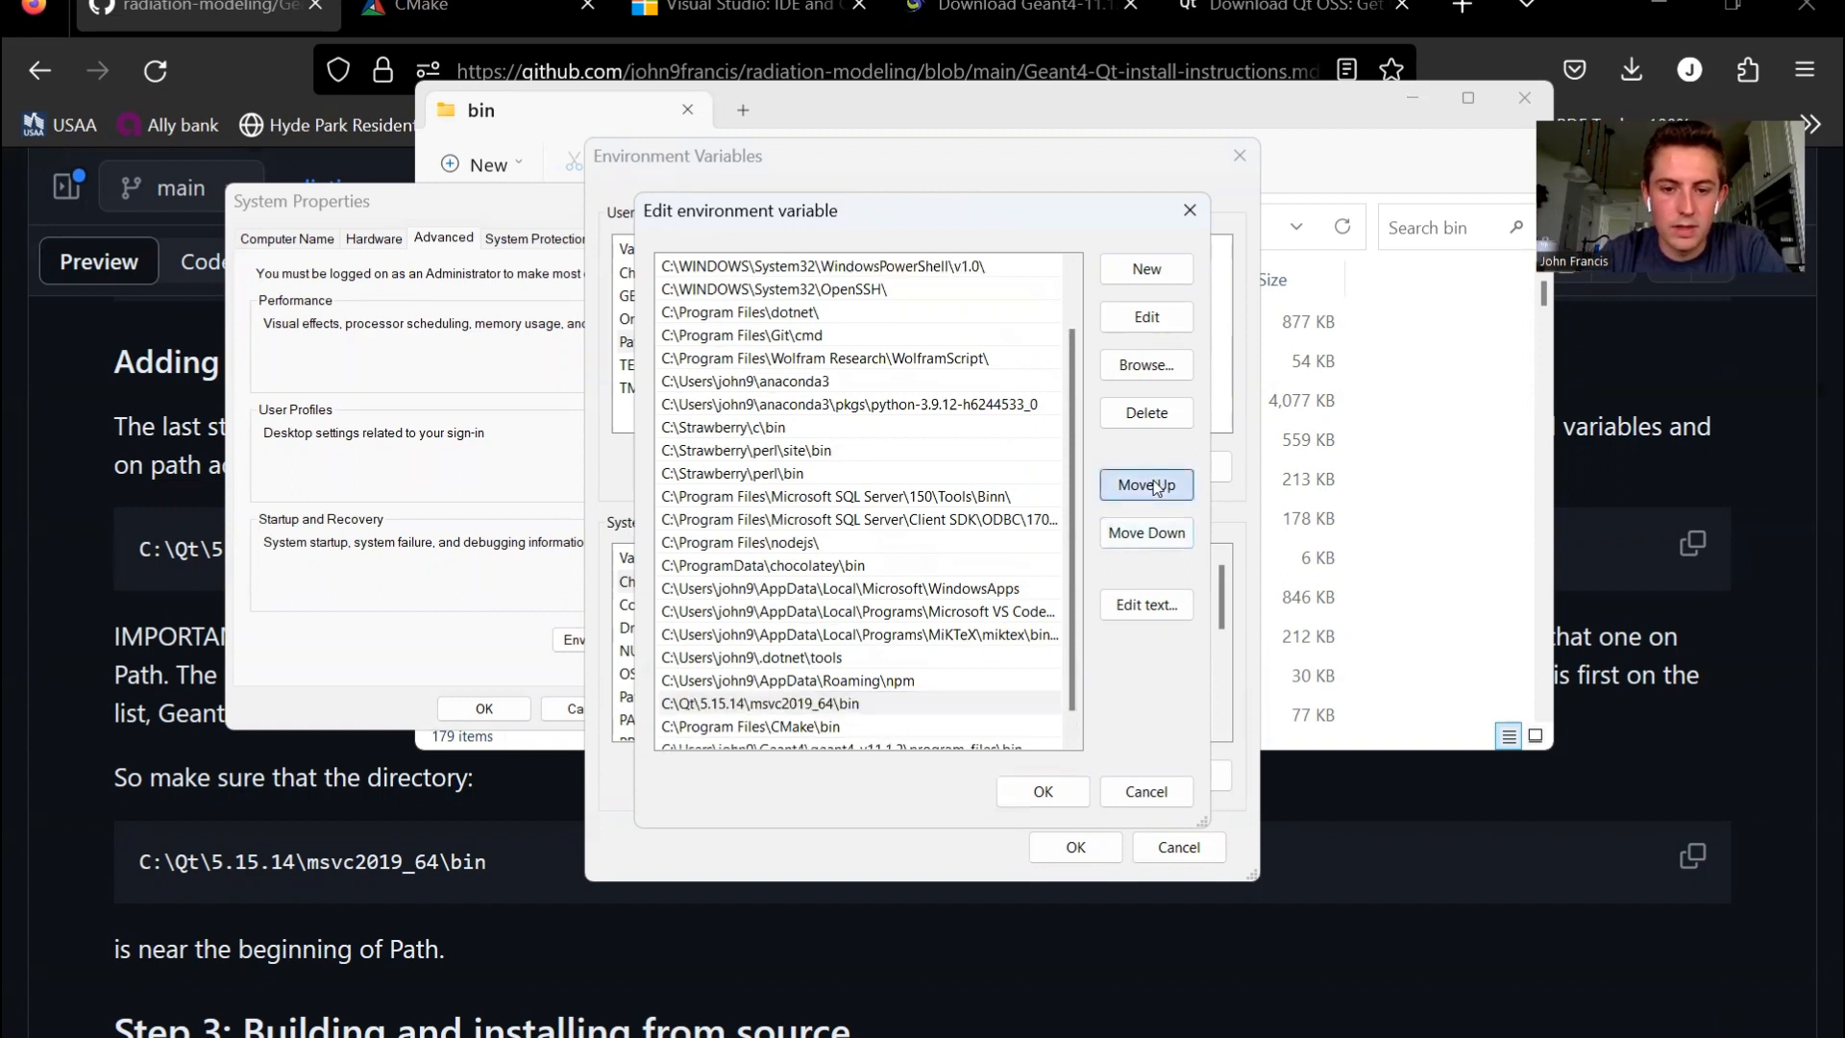
left_click(1163, 486)
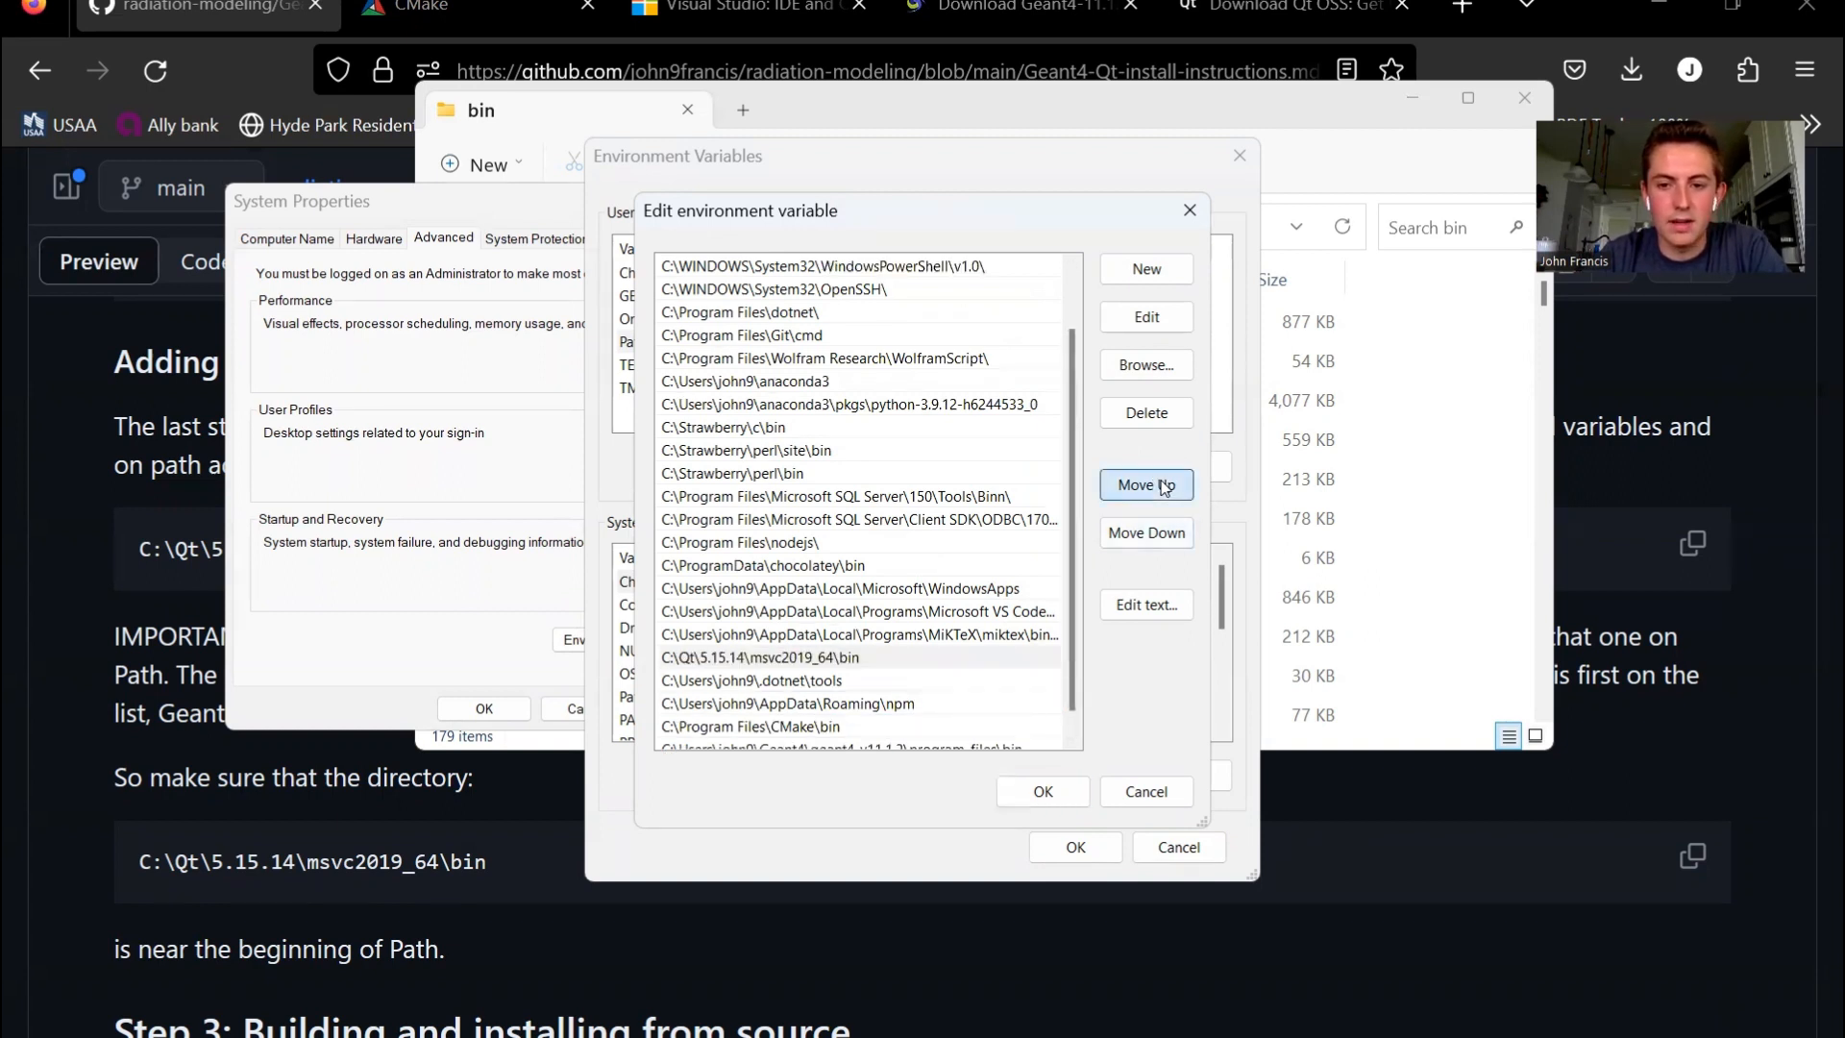
left_click(879, 663)
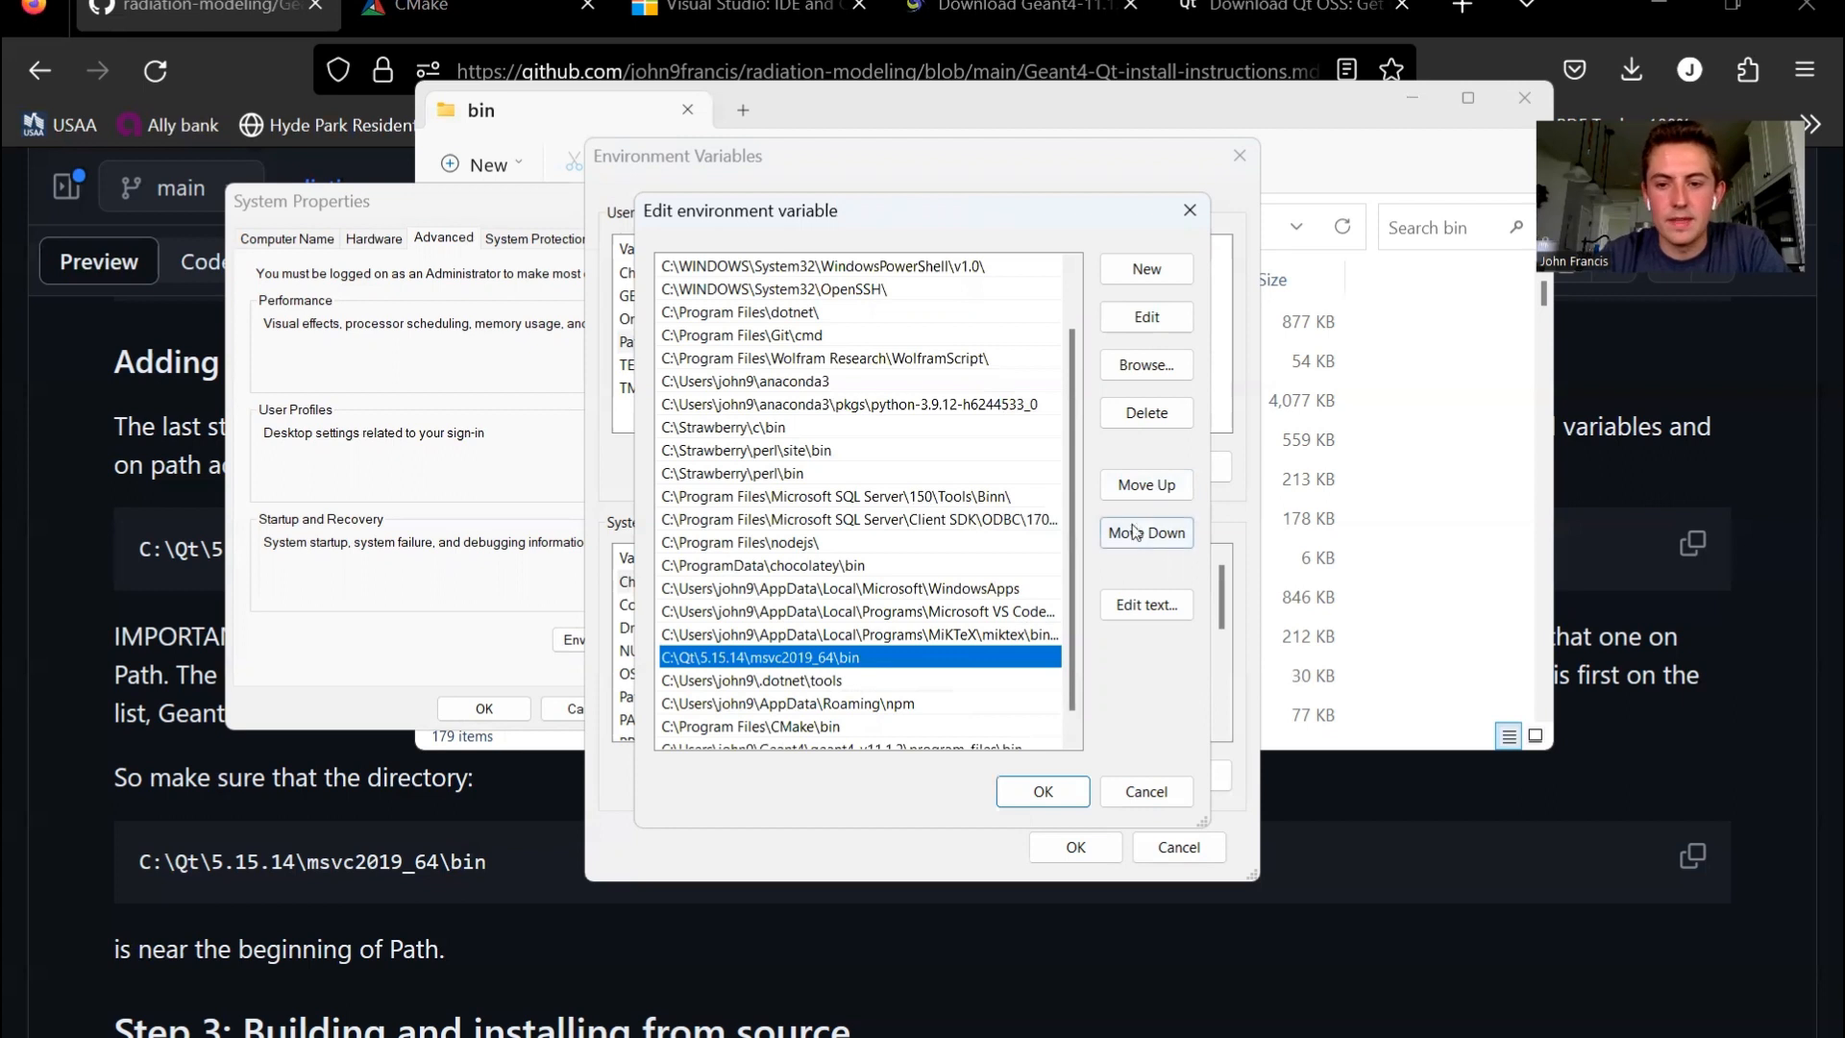
left_click(1144, 488)
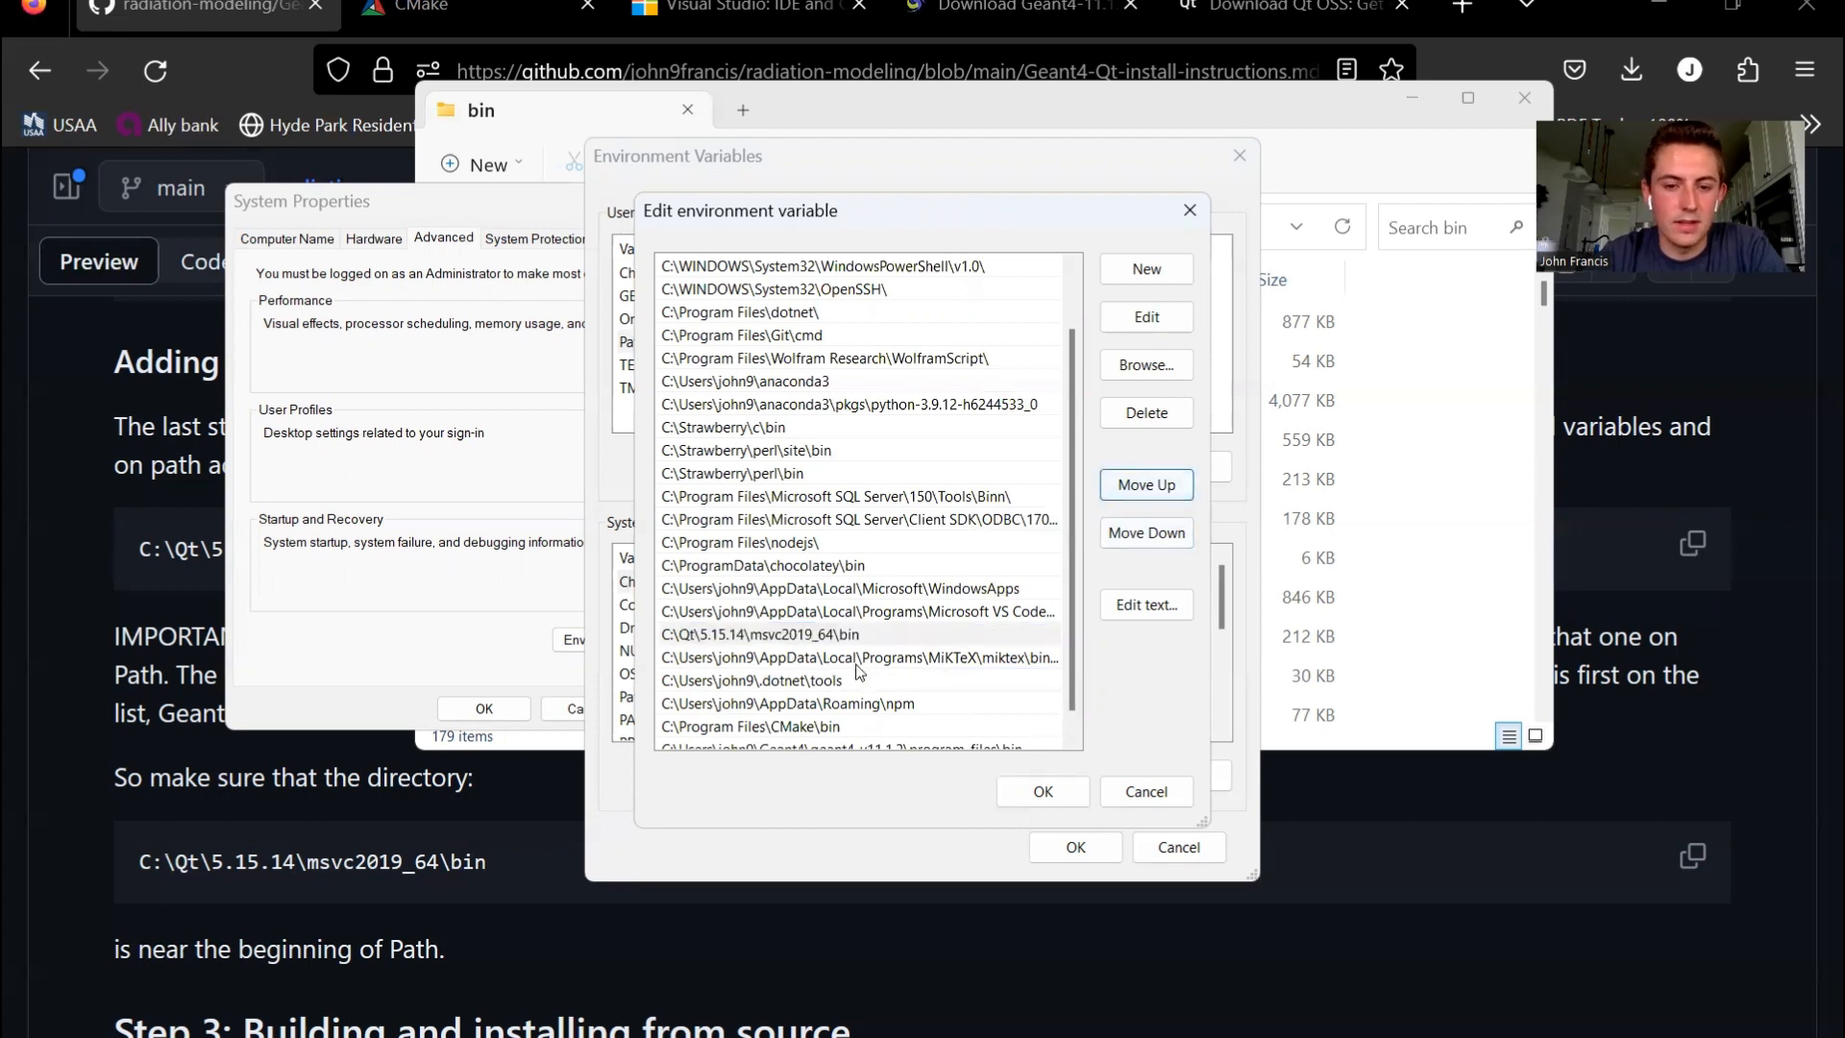
left_click(1144, 488)
left_click(891, 615)
left_click(1167, 485)
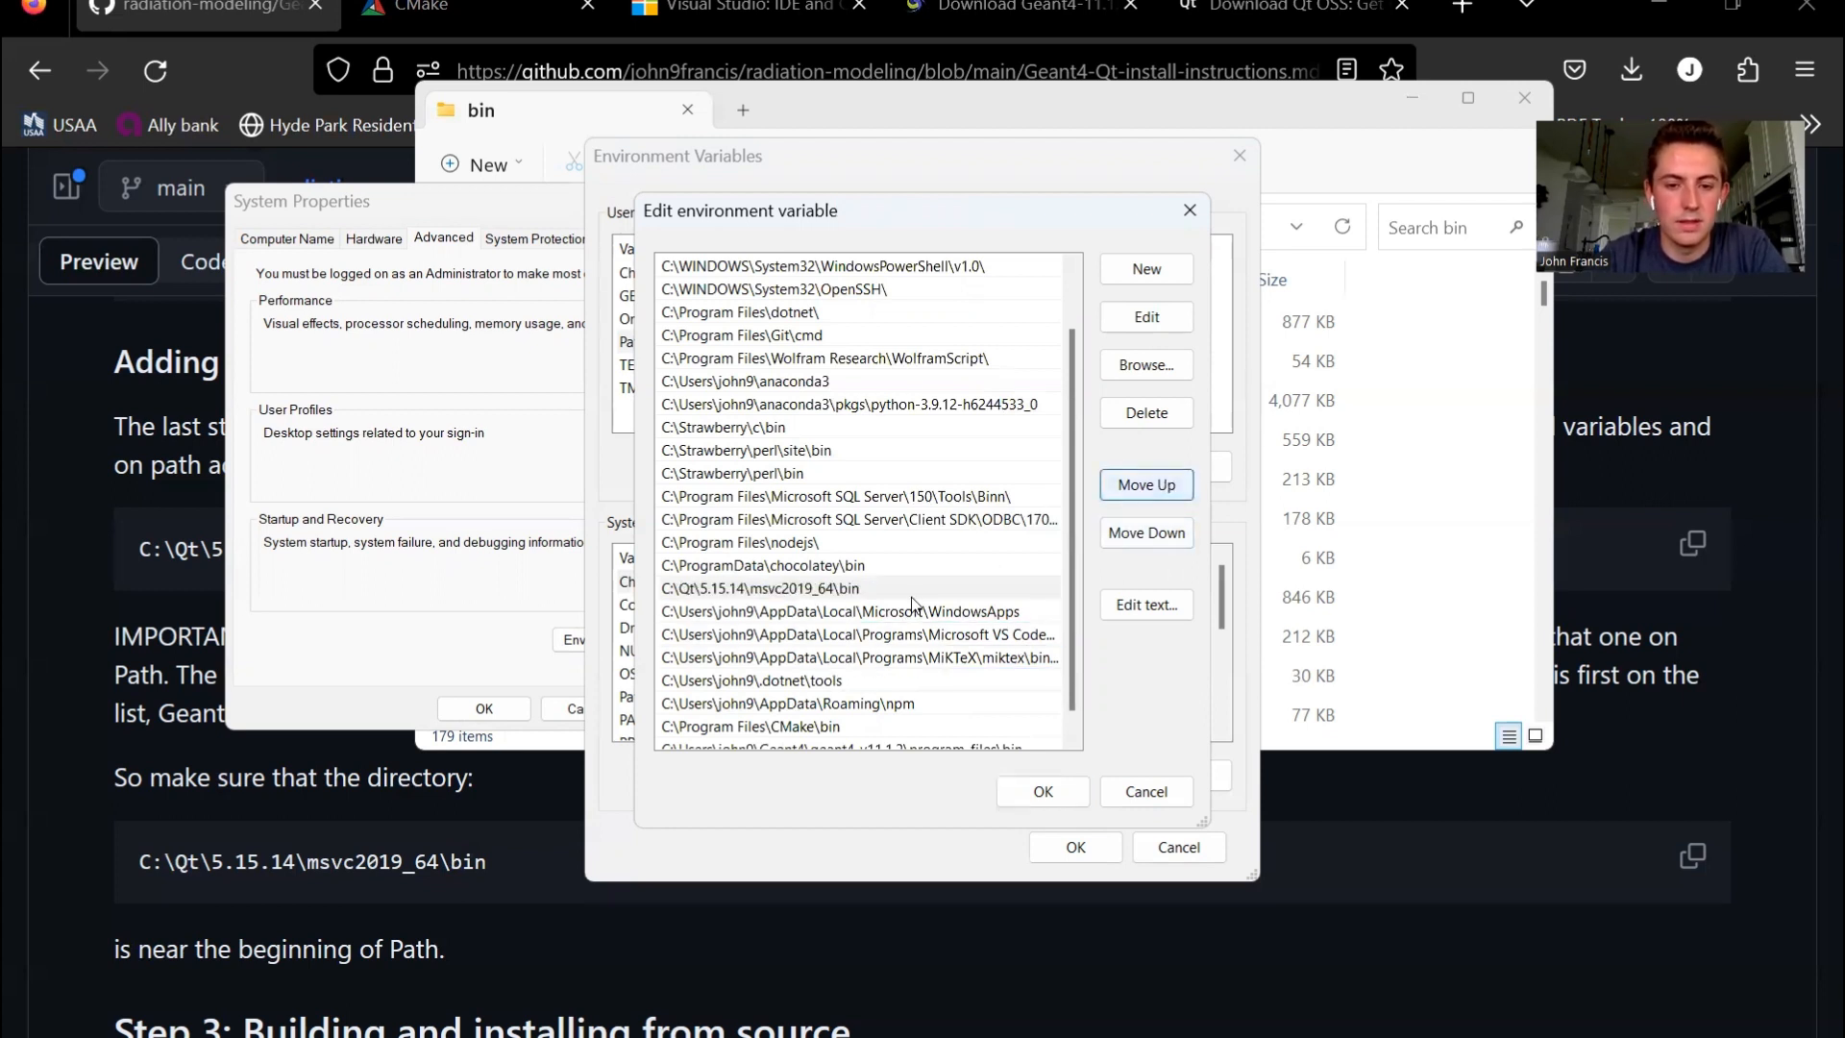
left_click(1168, 486)
left_click(924, 568)
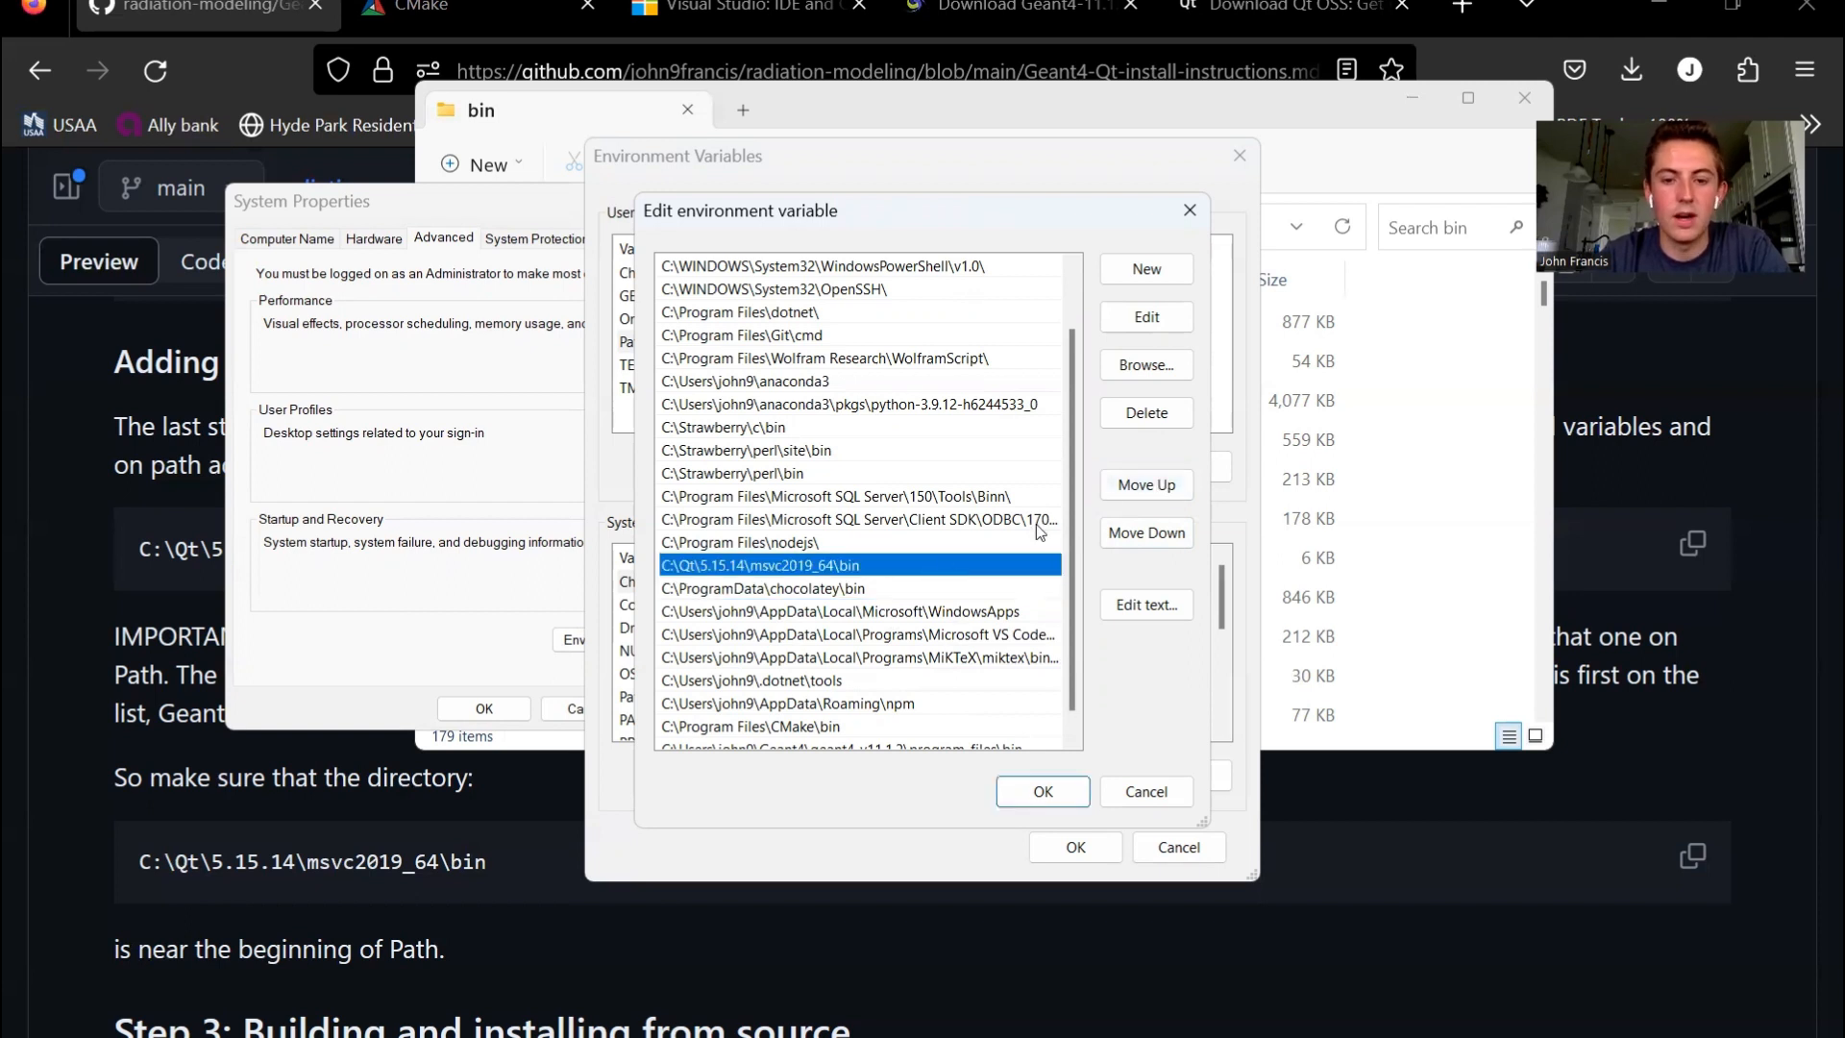
left_click(1147, 485)
left_click(909, 545)
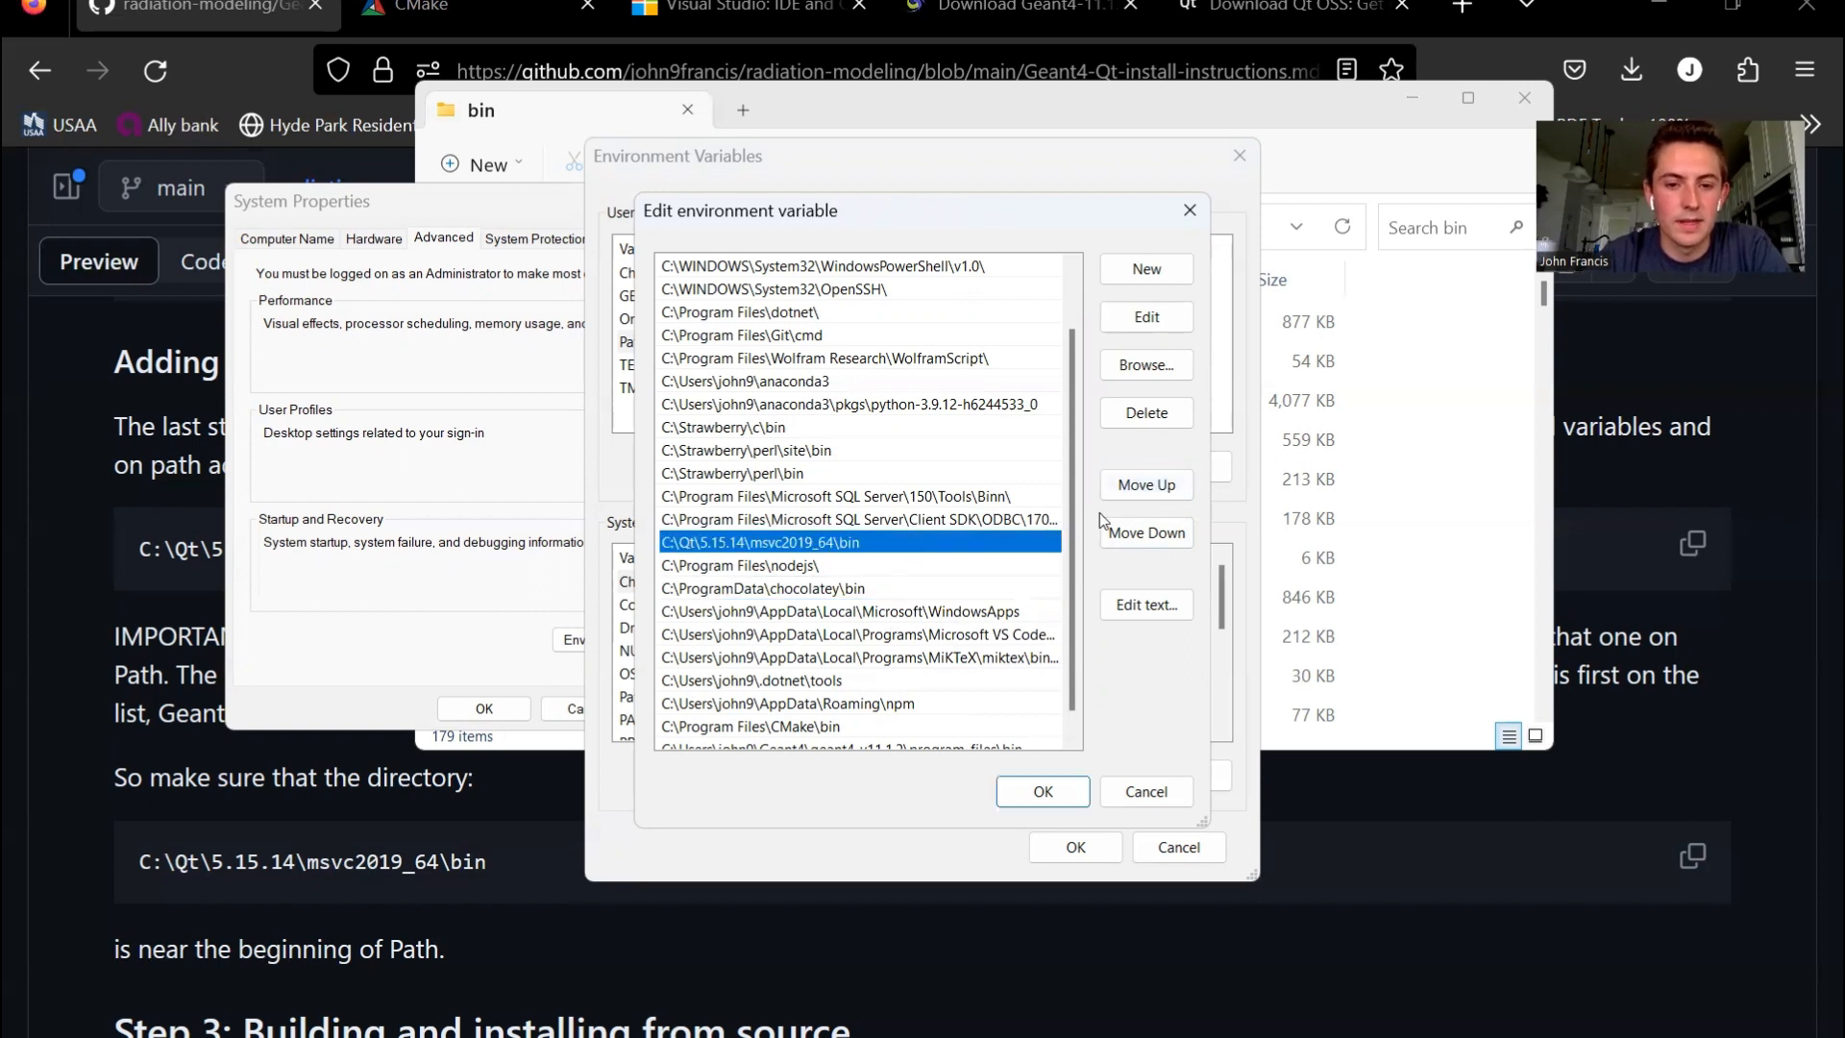
left_click(1146, 484)
left_click(862, 527)
left_click(862, 527)
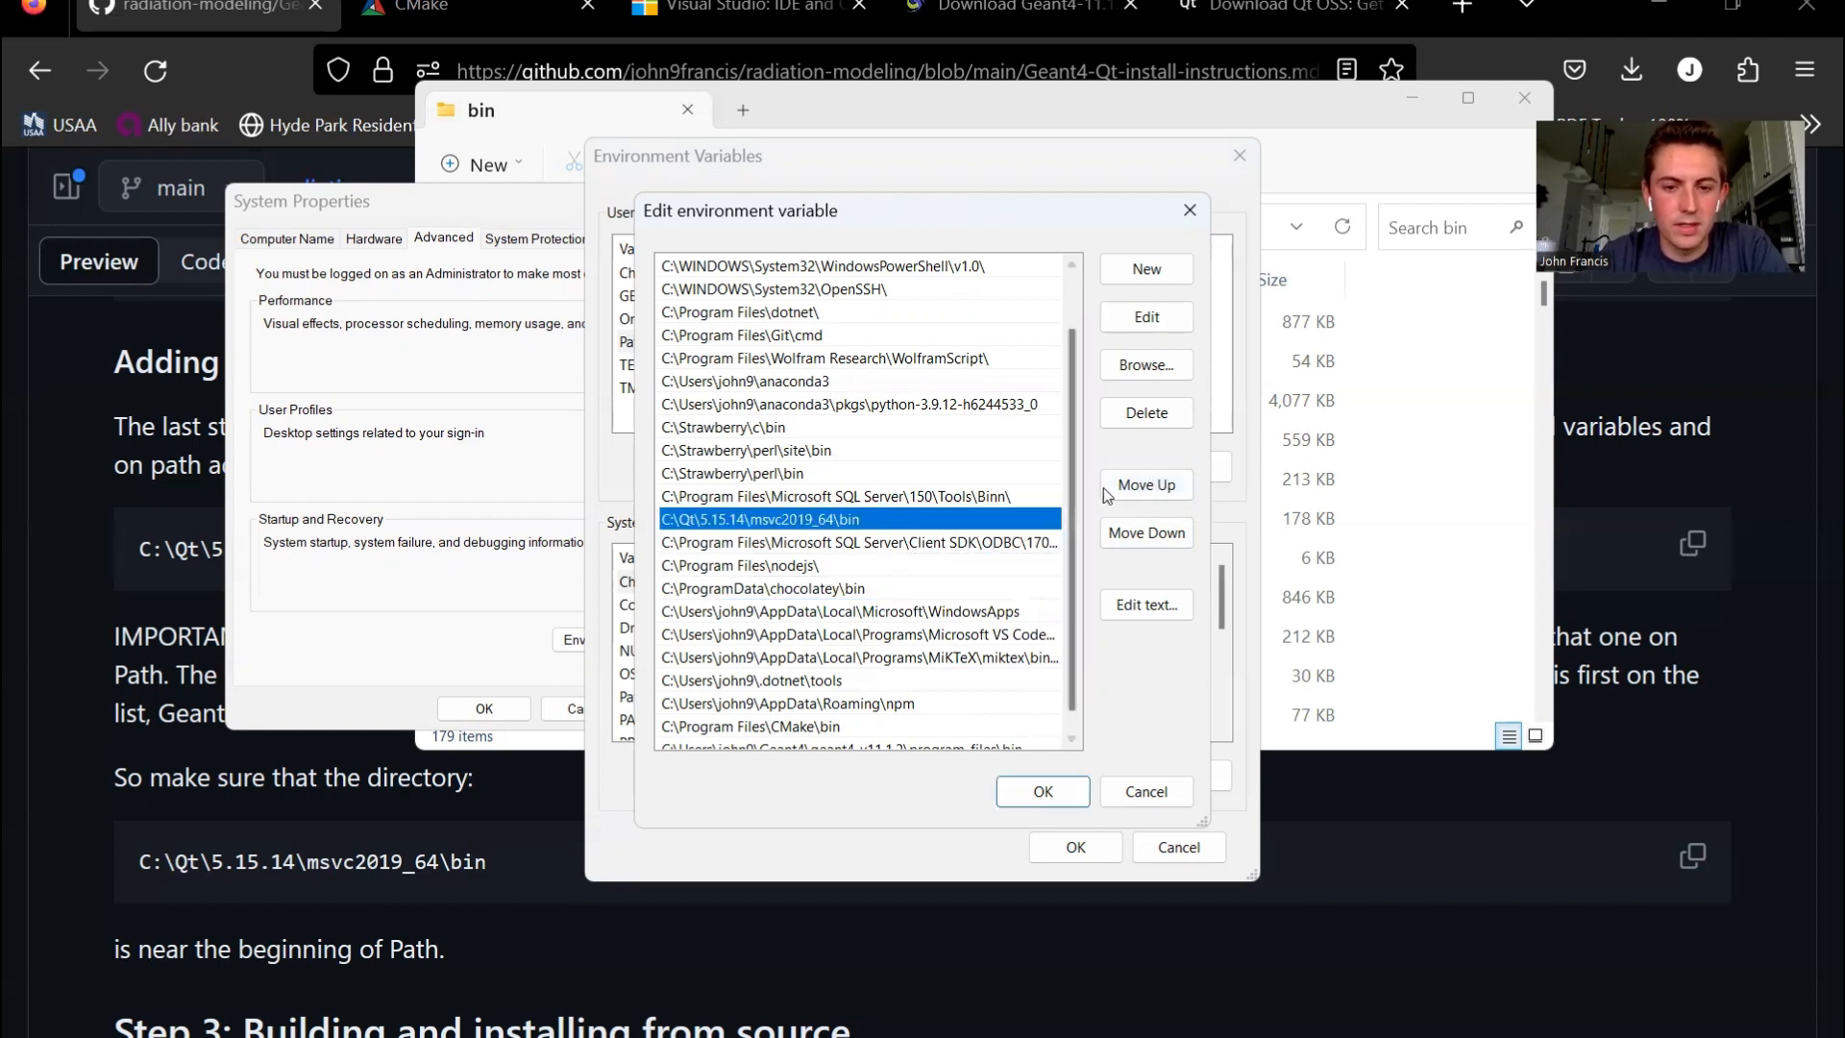
left_click(1146, 484)
left_click(897, 500)
left_click(1117, 494)
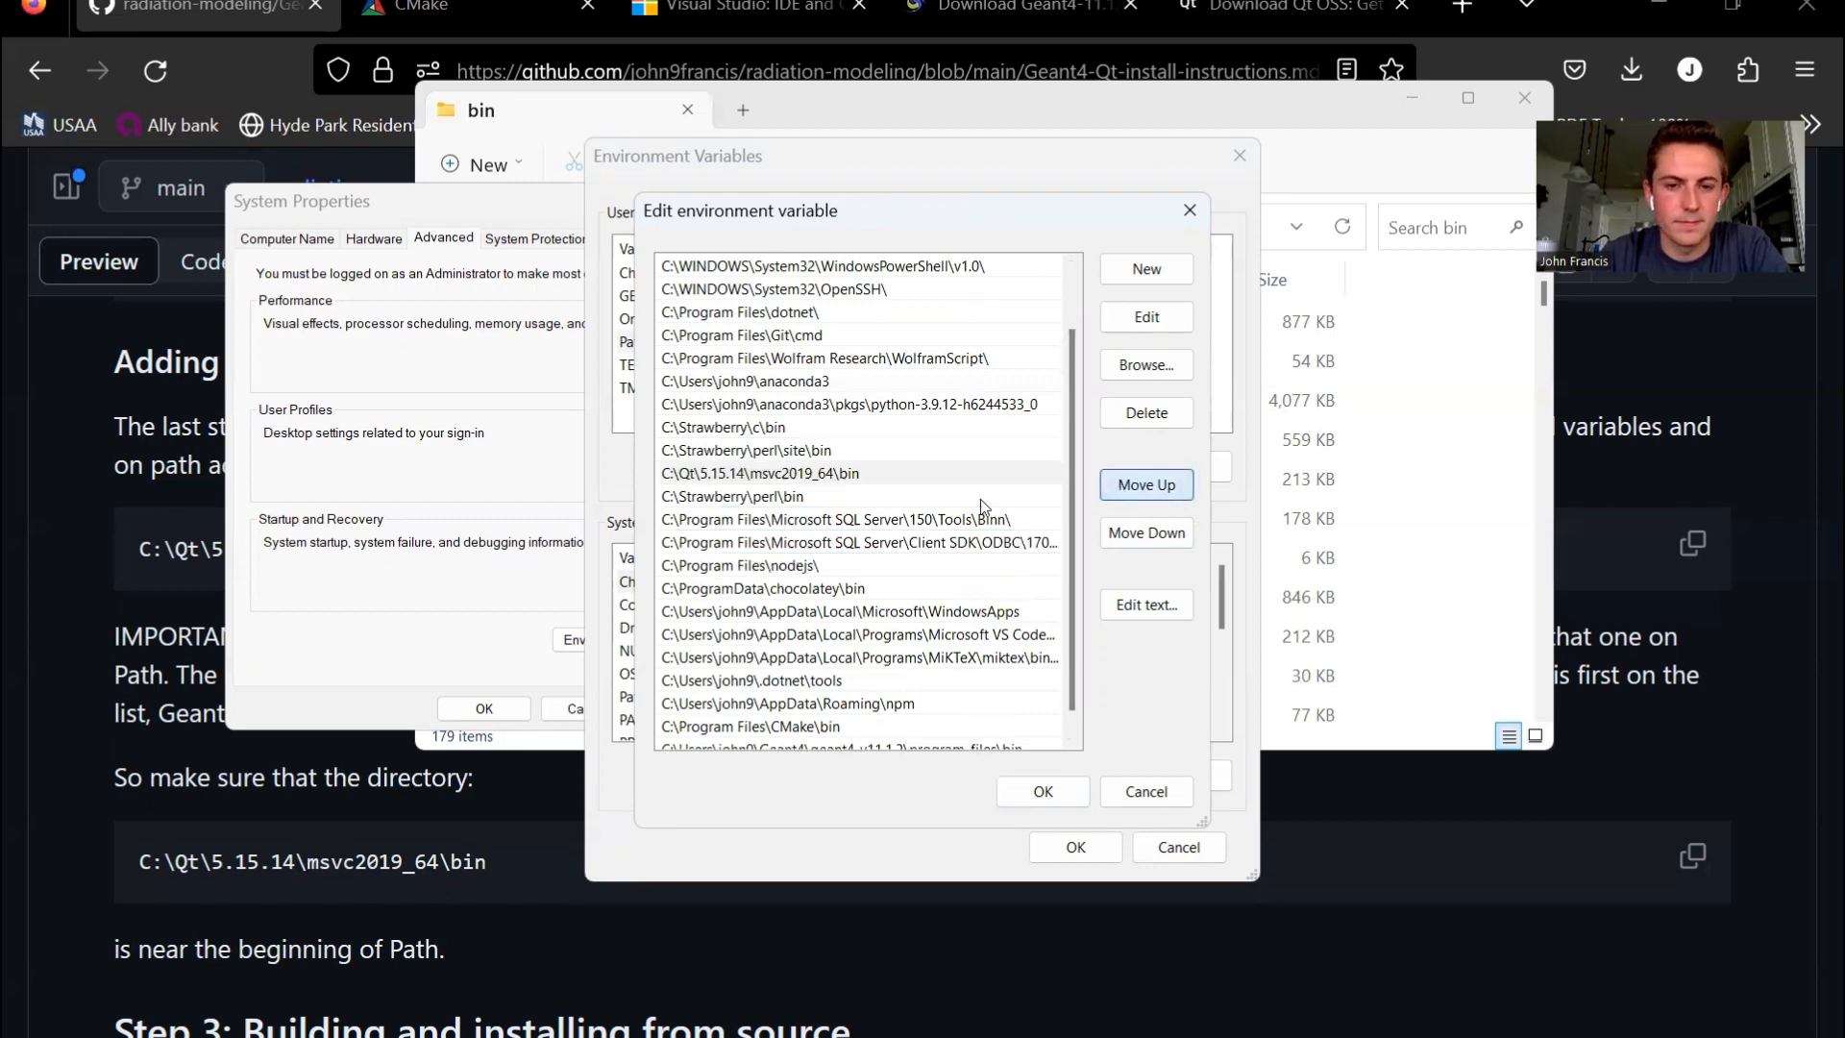
left_click(844, 409)
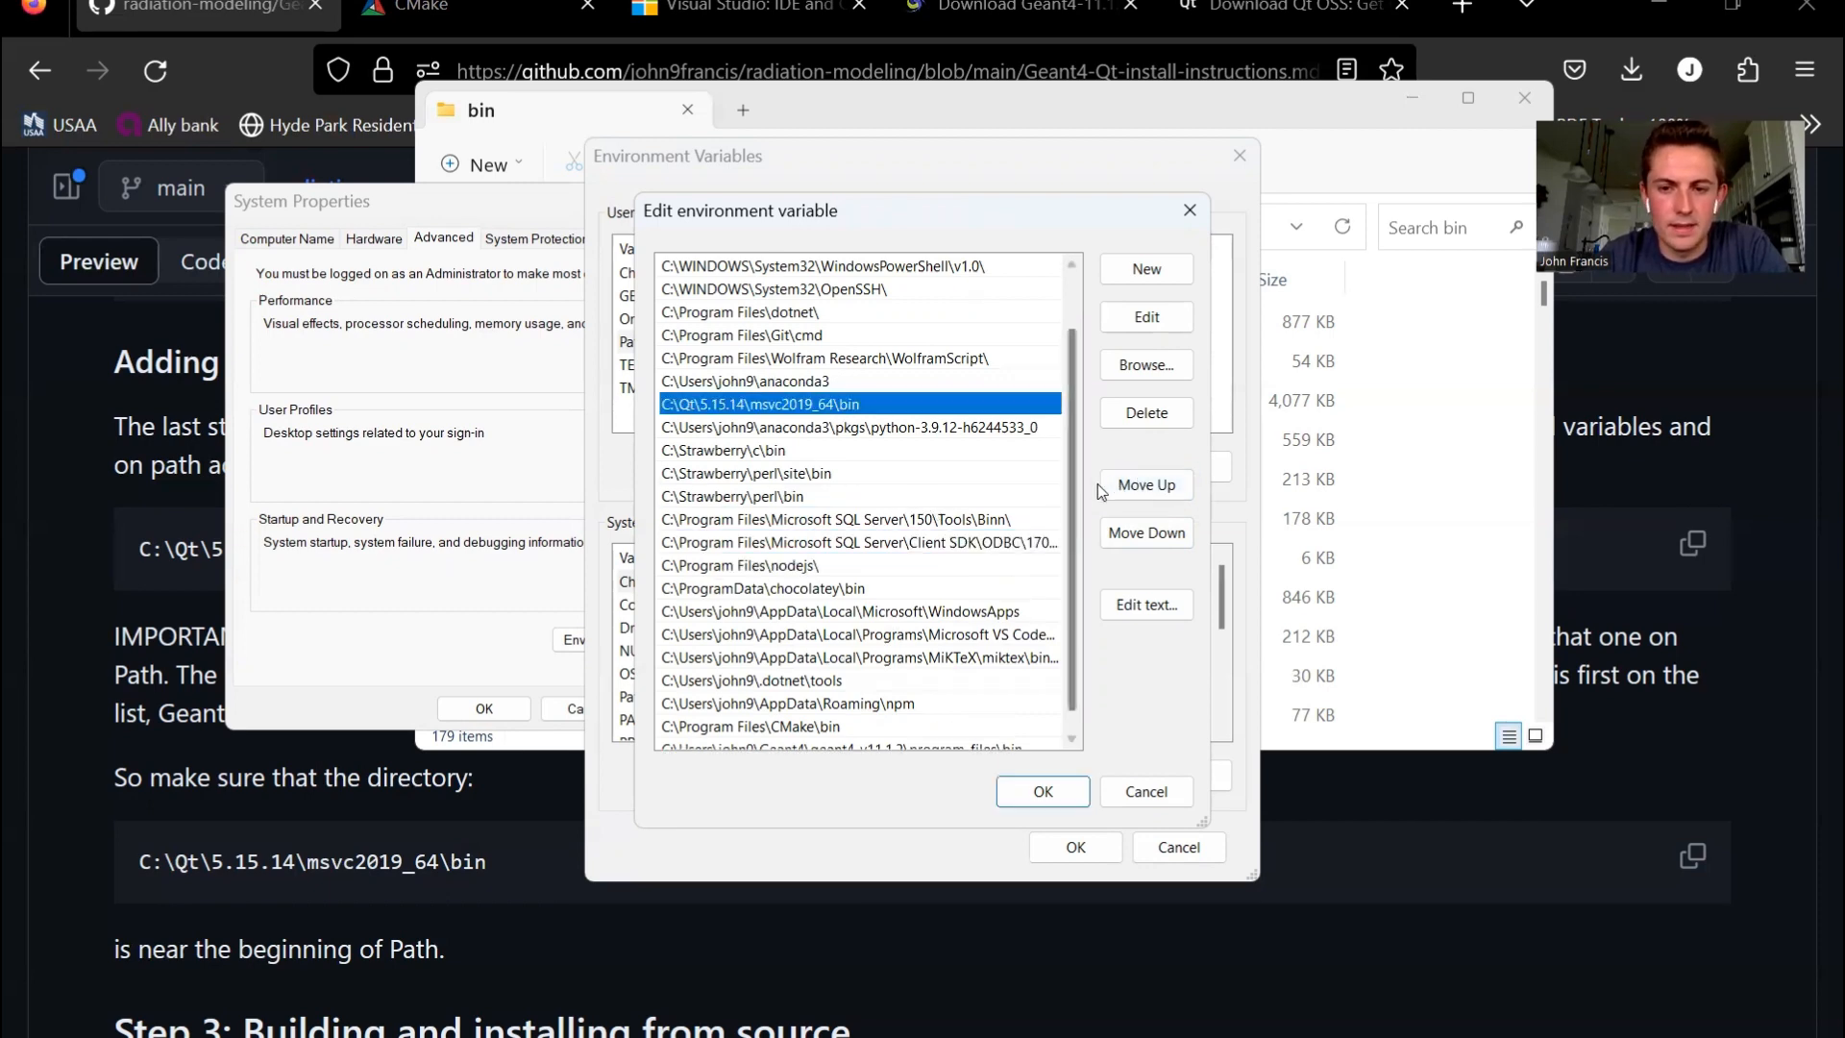
left_click(1105, 486)
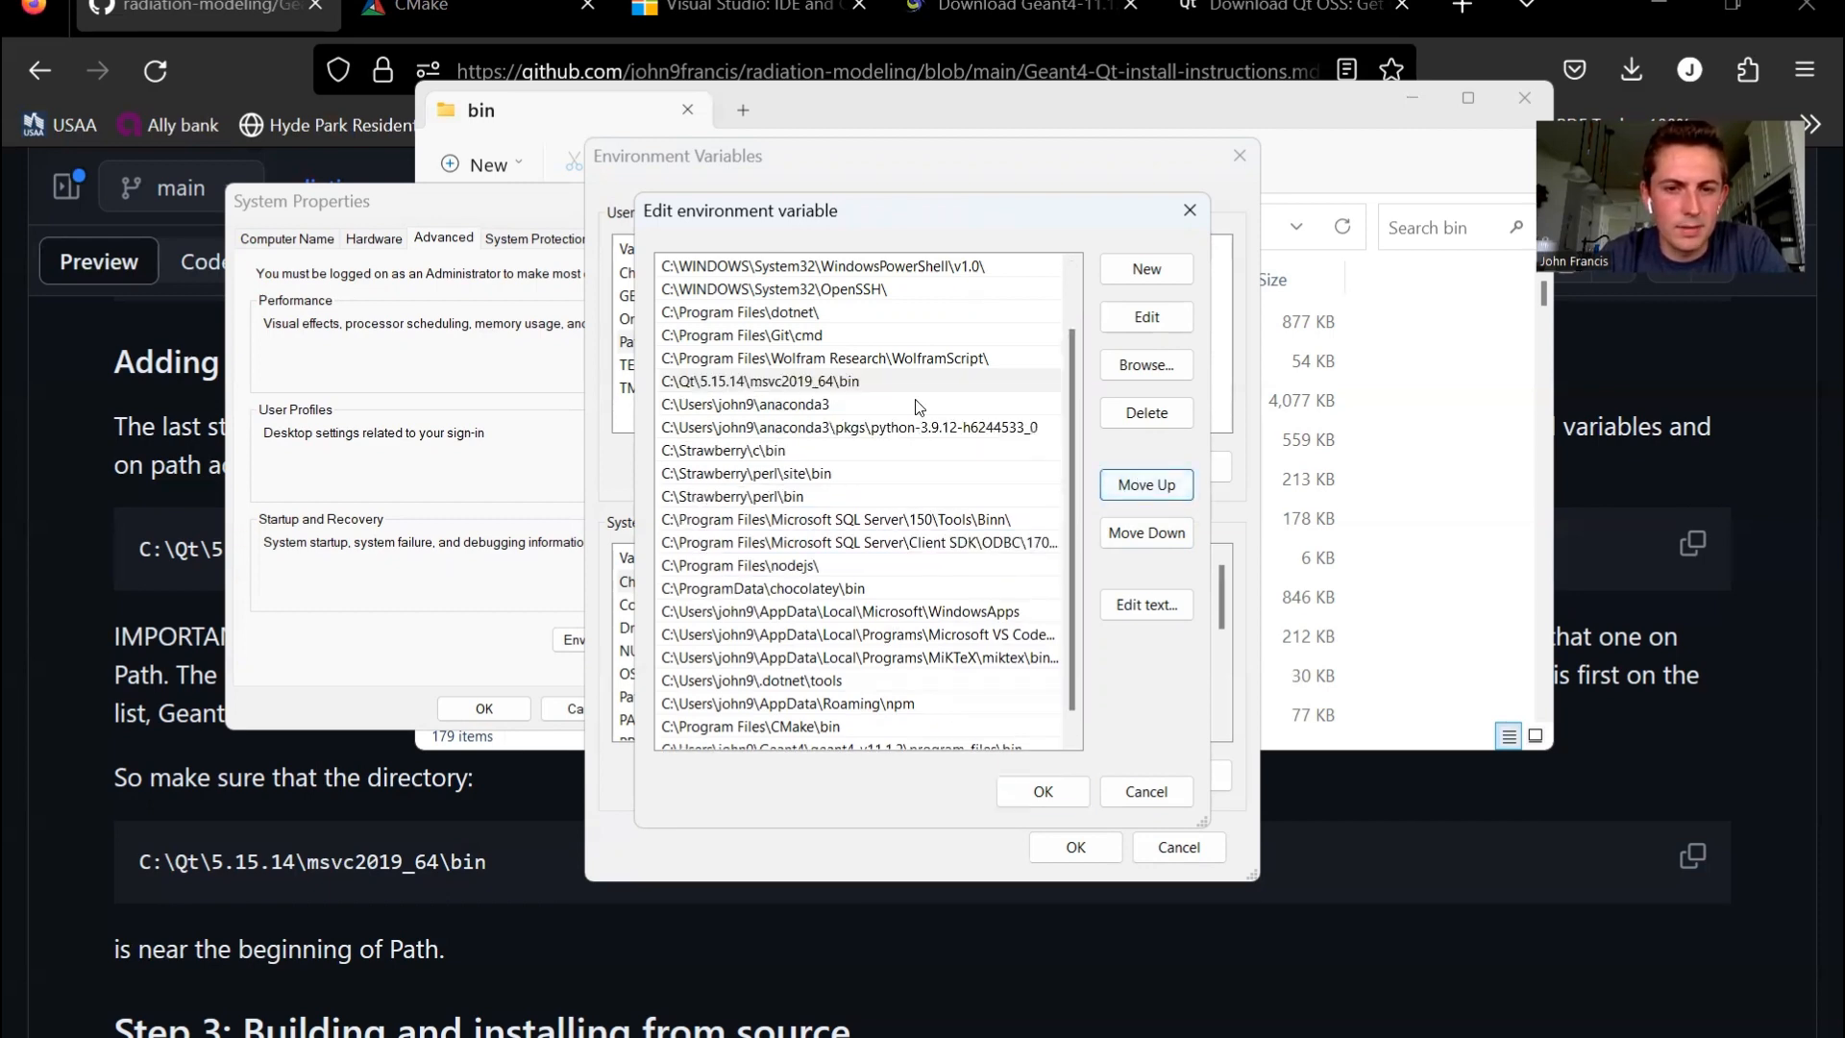
scroll(921, 407, "up", 1)
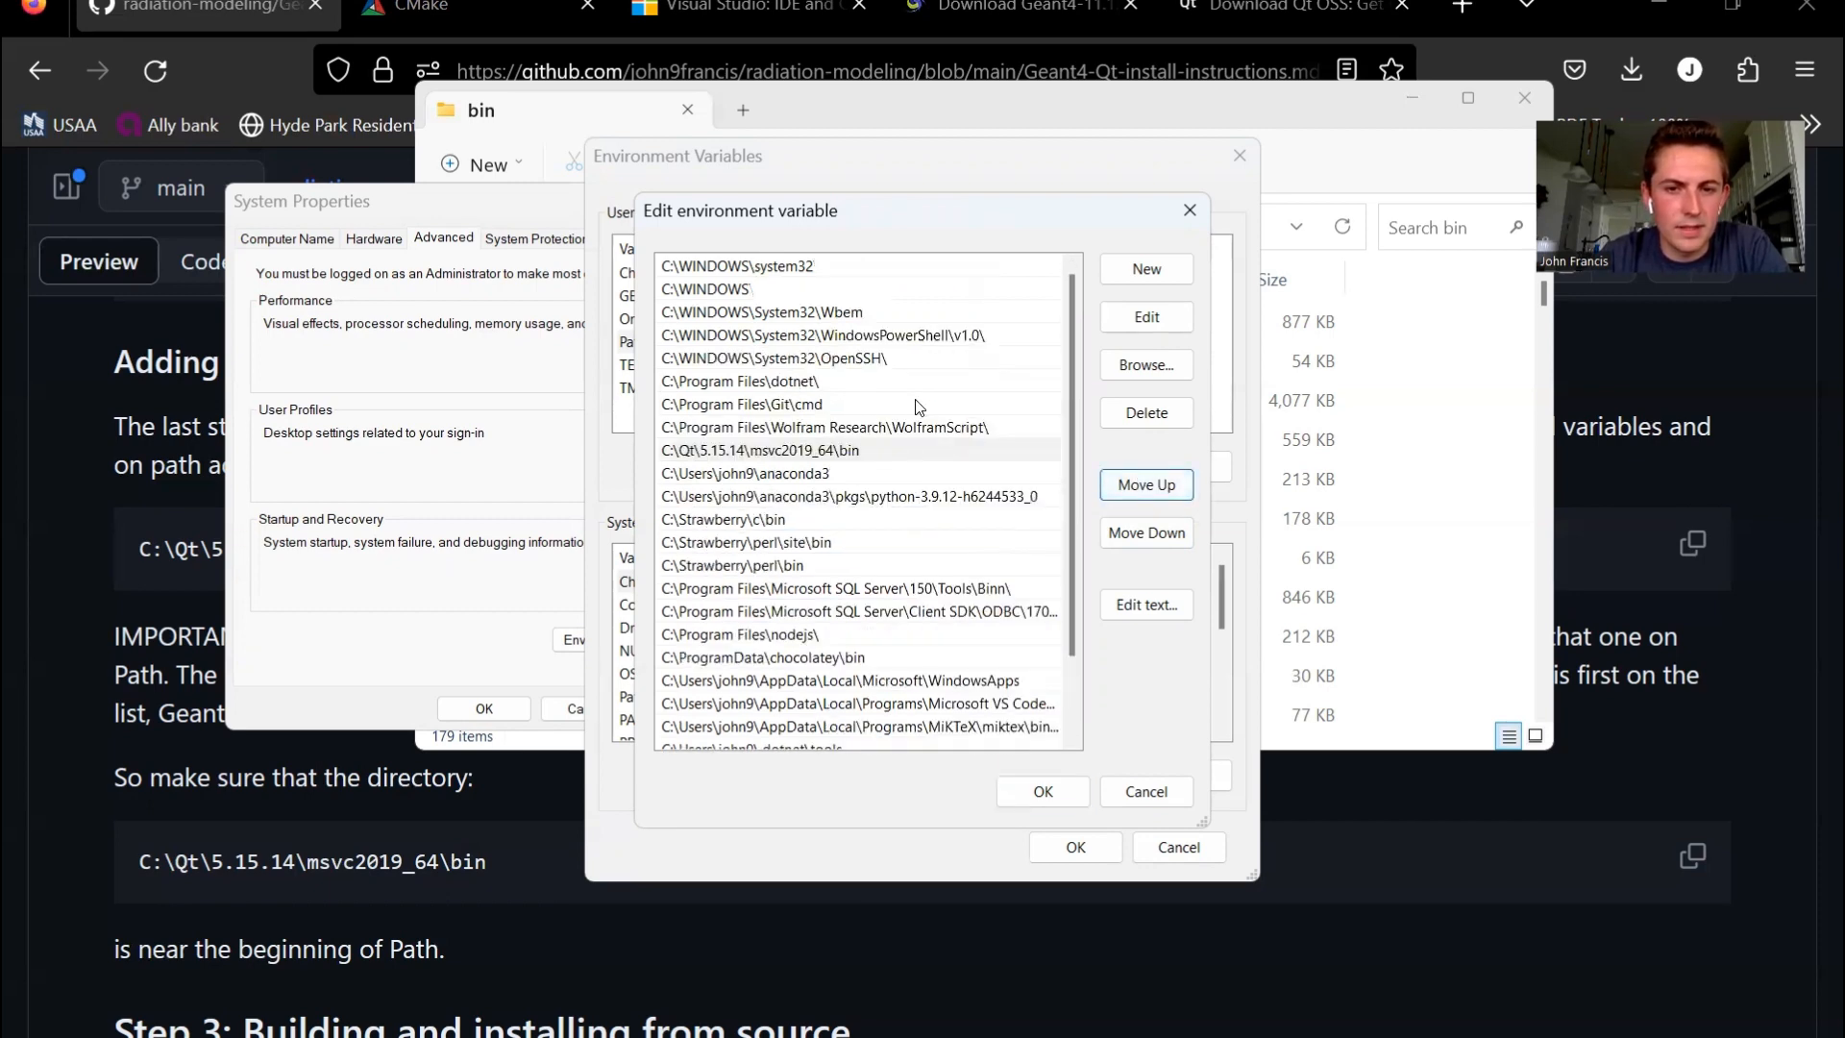
- Move the C:\Qt\5.15.14\msvc2019_64\bin entry above the WolframScript entry in Path and save the environment variable and system property changes
left_click(975, 449)
left_click(1164, 486)
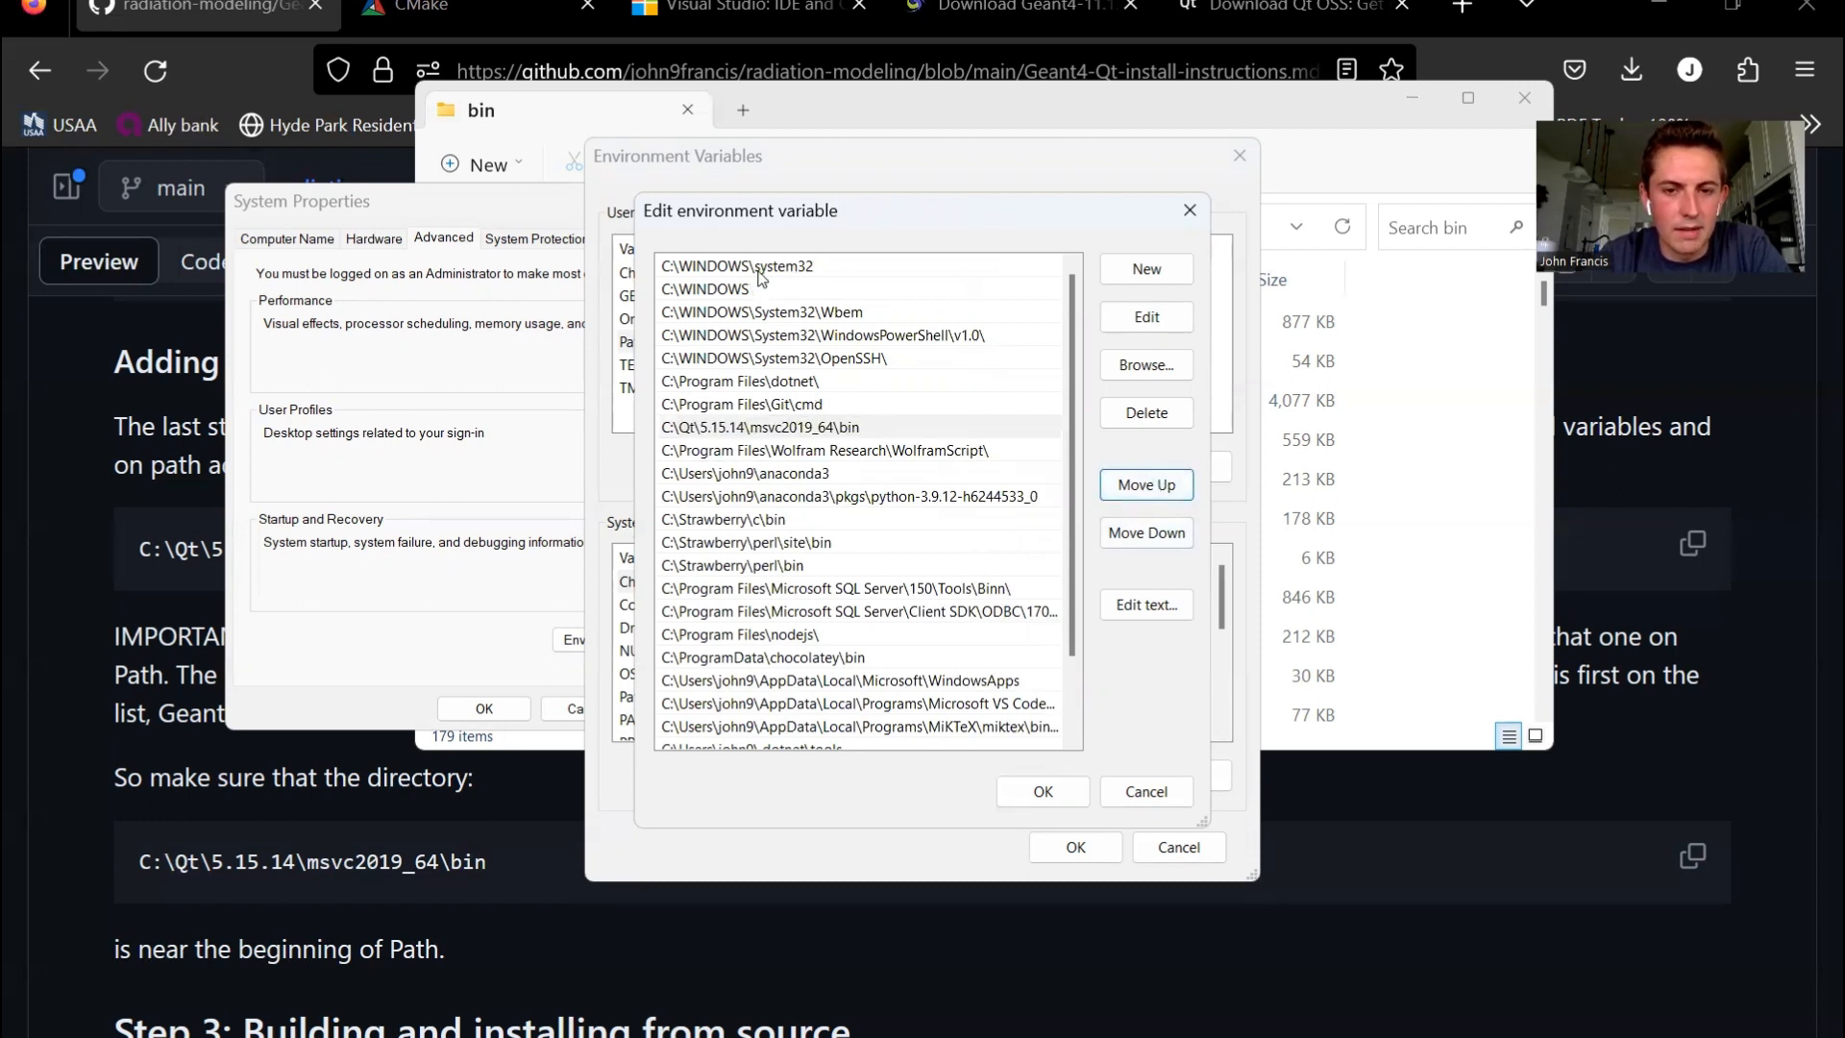
left_click(805, 424)
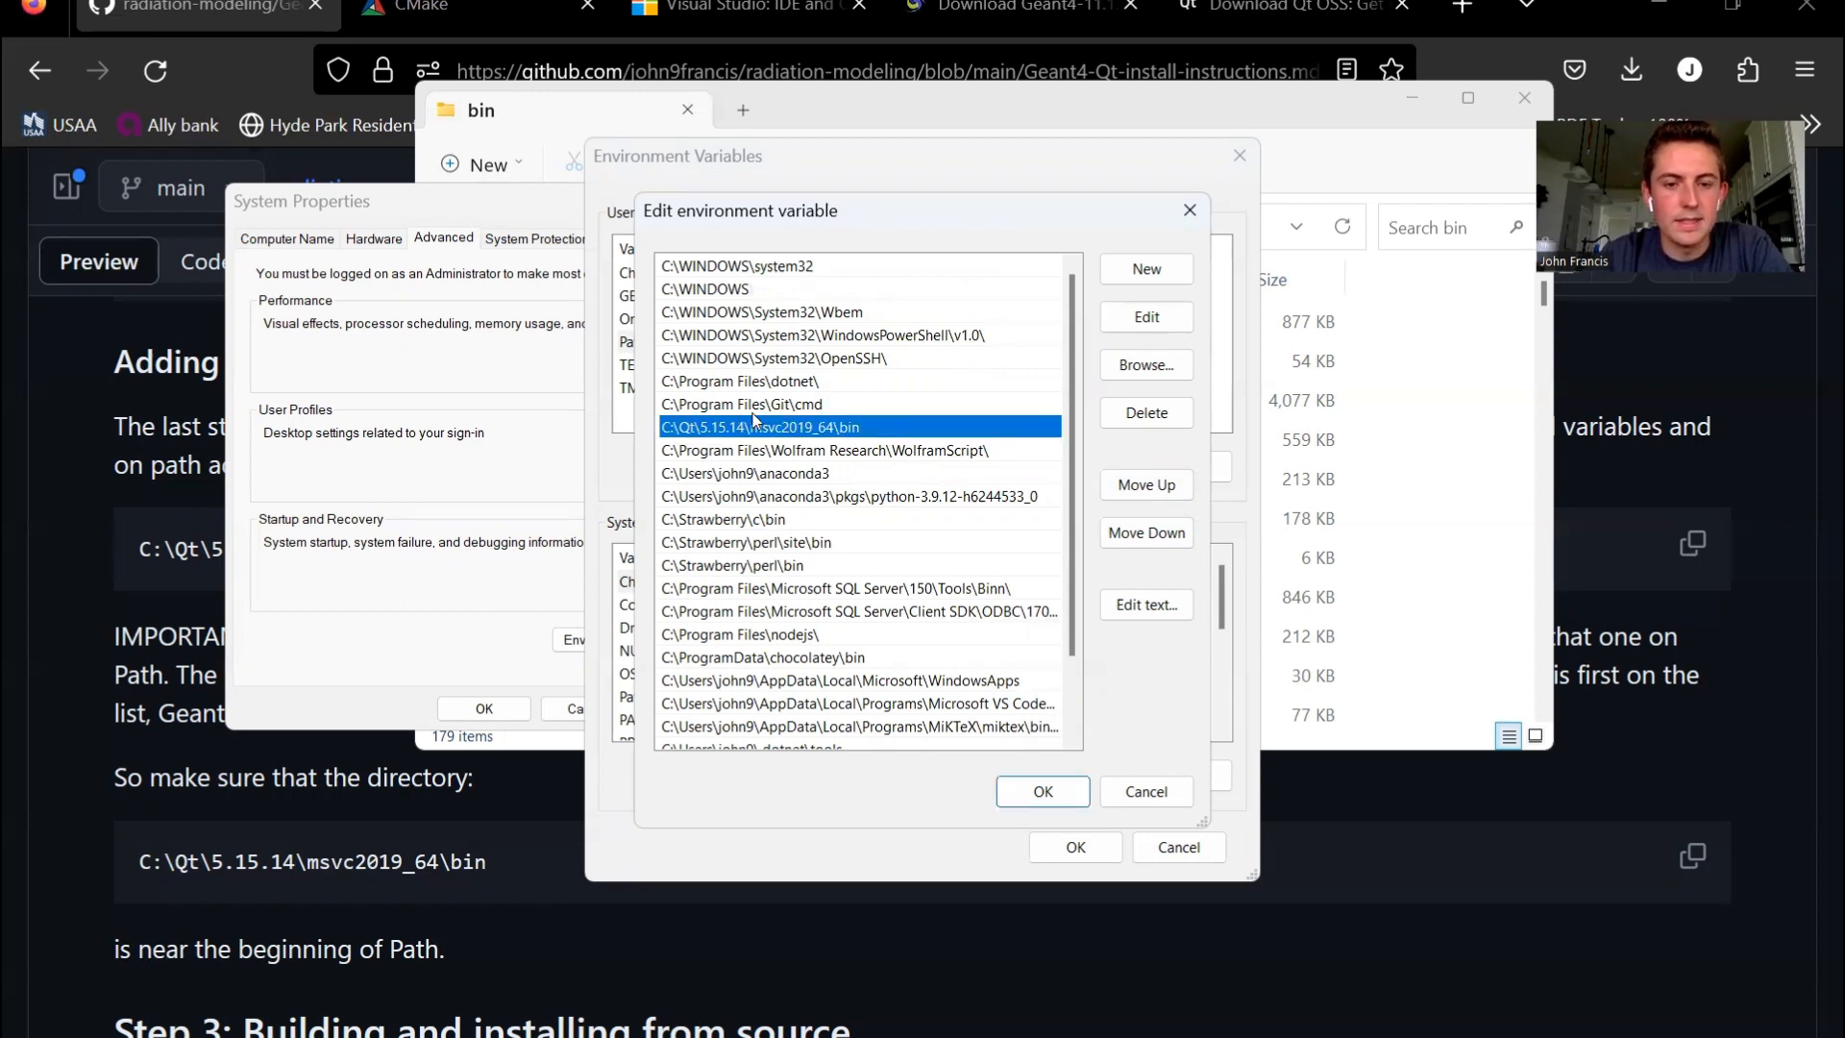
left_click(1055, 794)
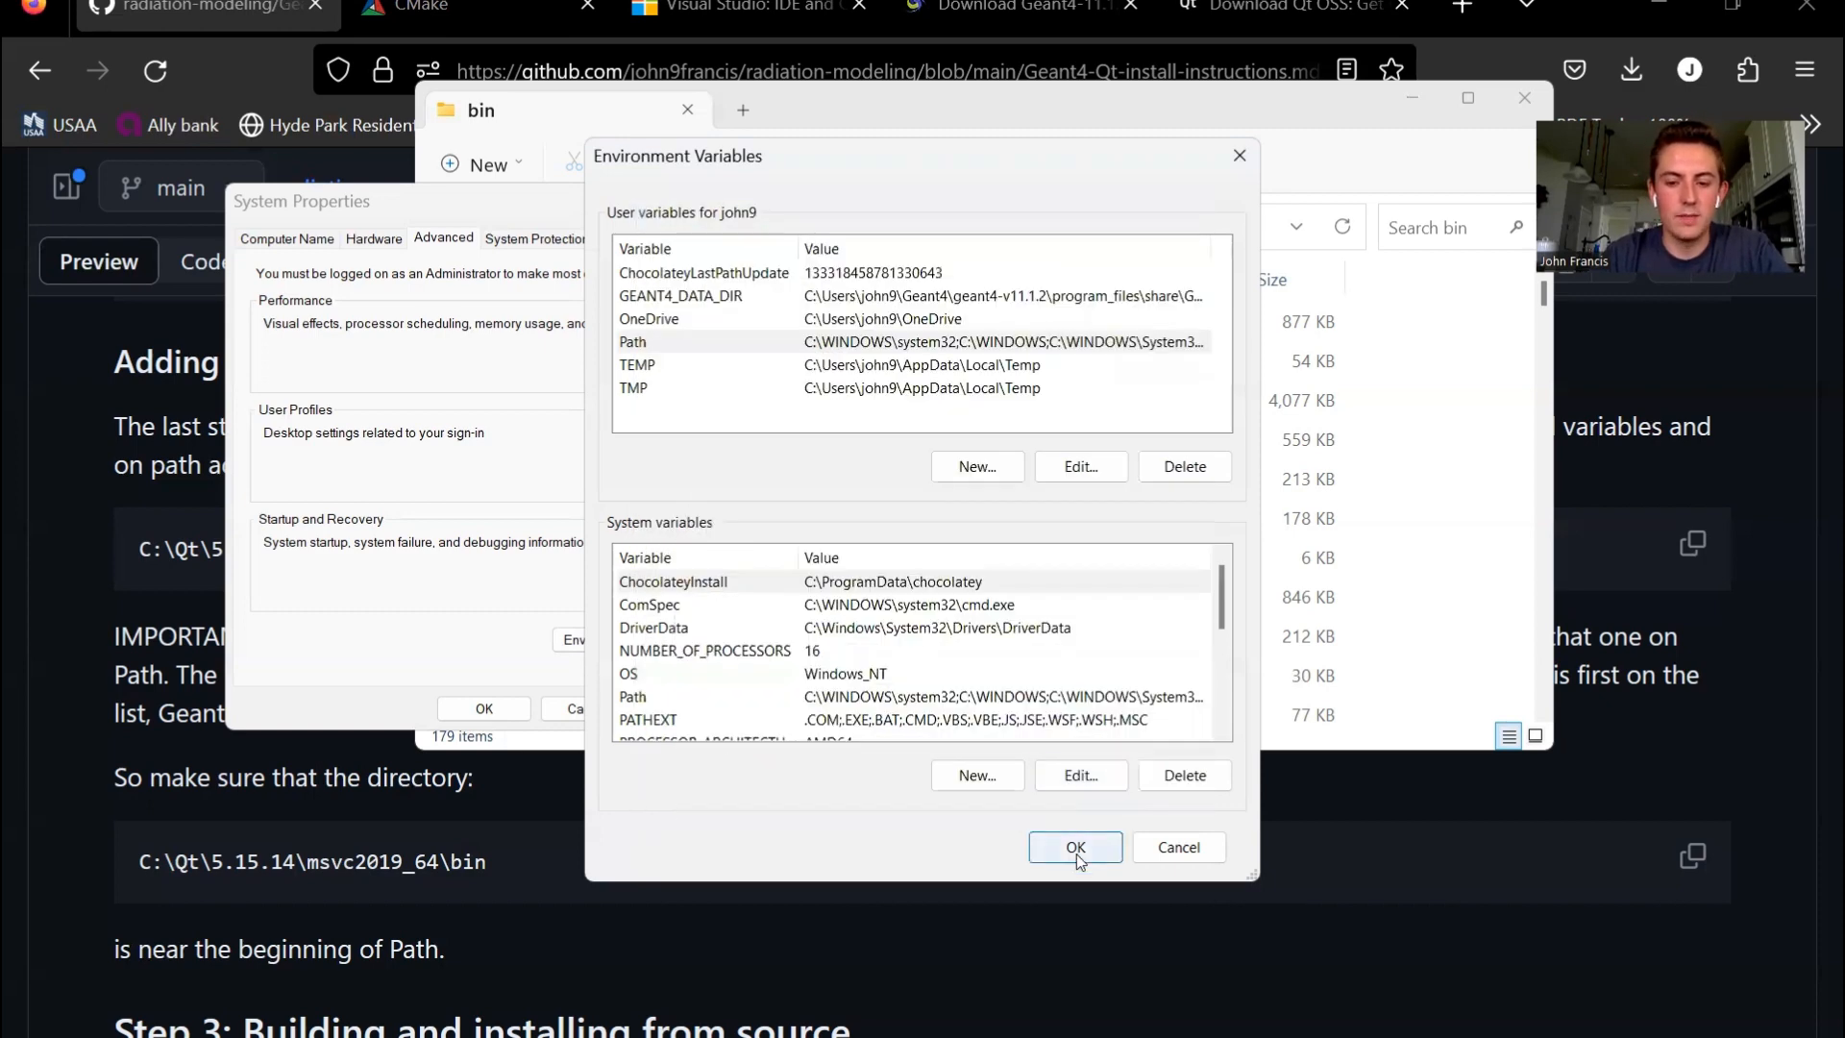
left_click(1069, 845)
left_click(484, 708)
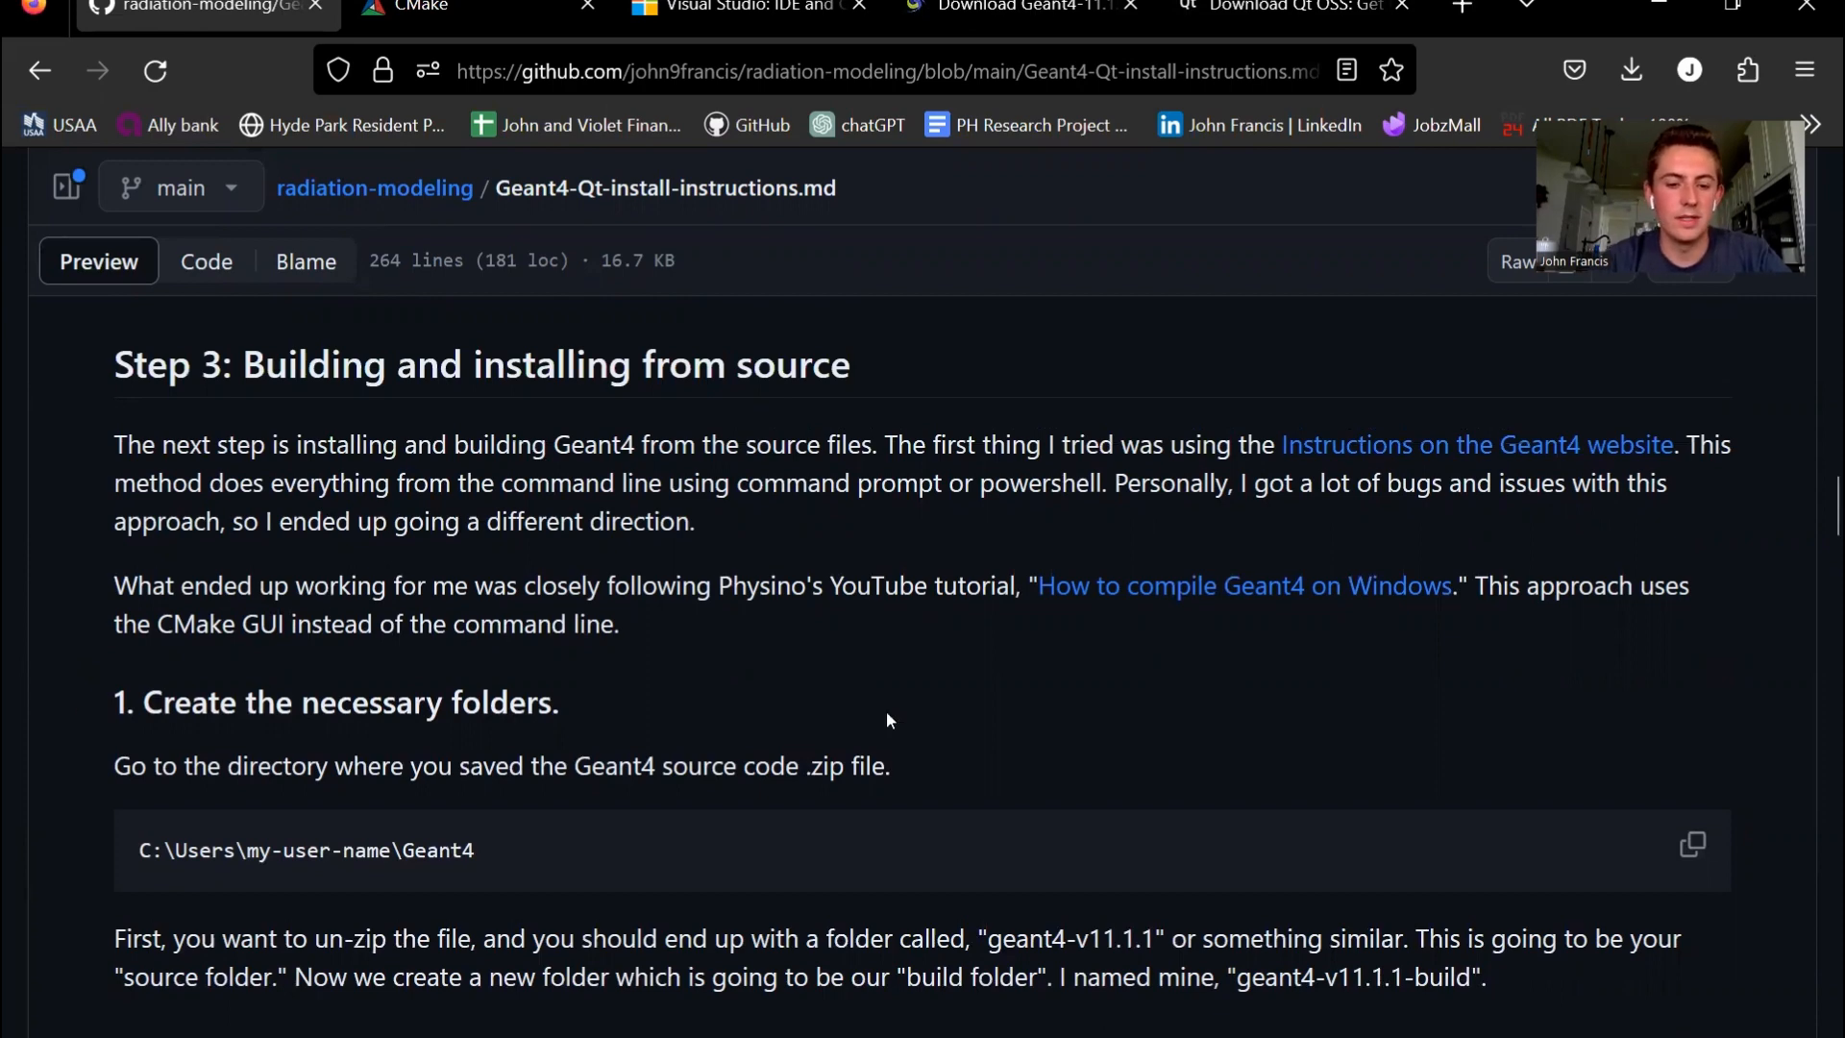
- Go to the geant4-v11.1.2 folder inside the Geant4 folder of the user's home directory on drive C
key("super+e")
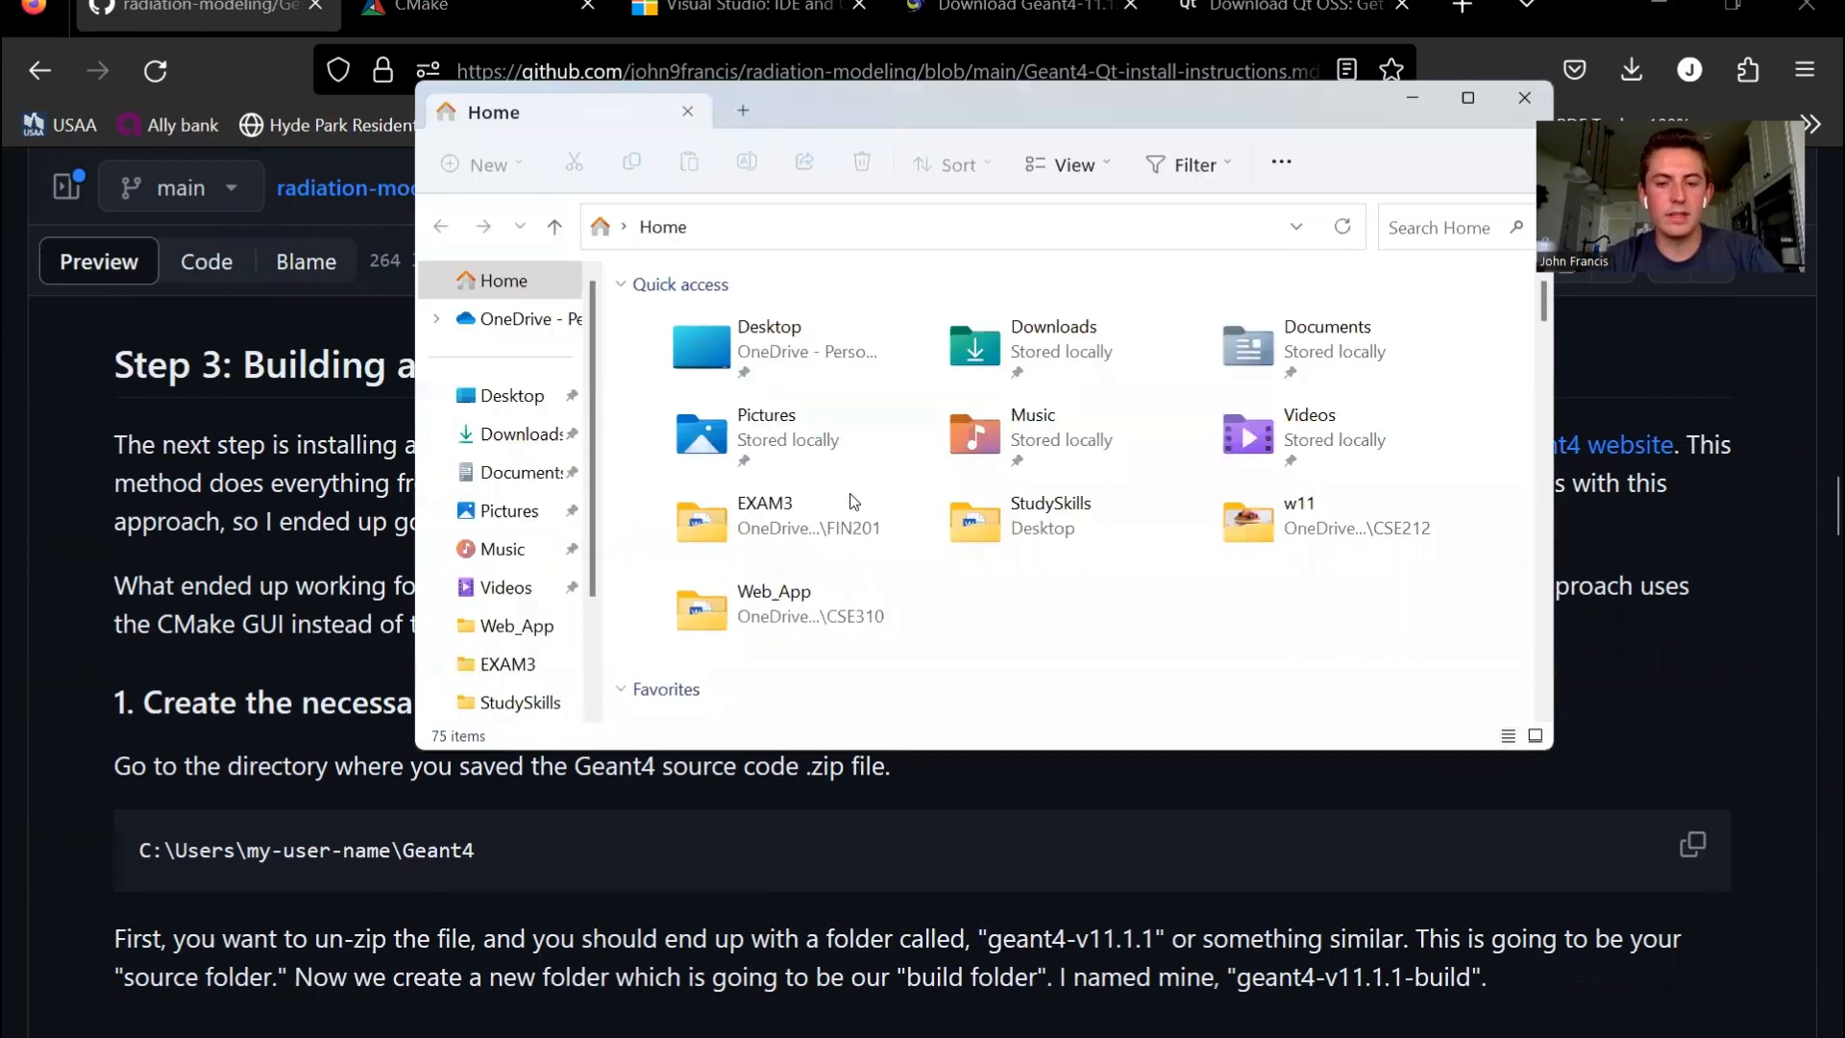
left_click(487, 398)
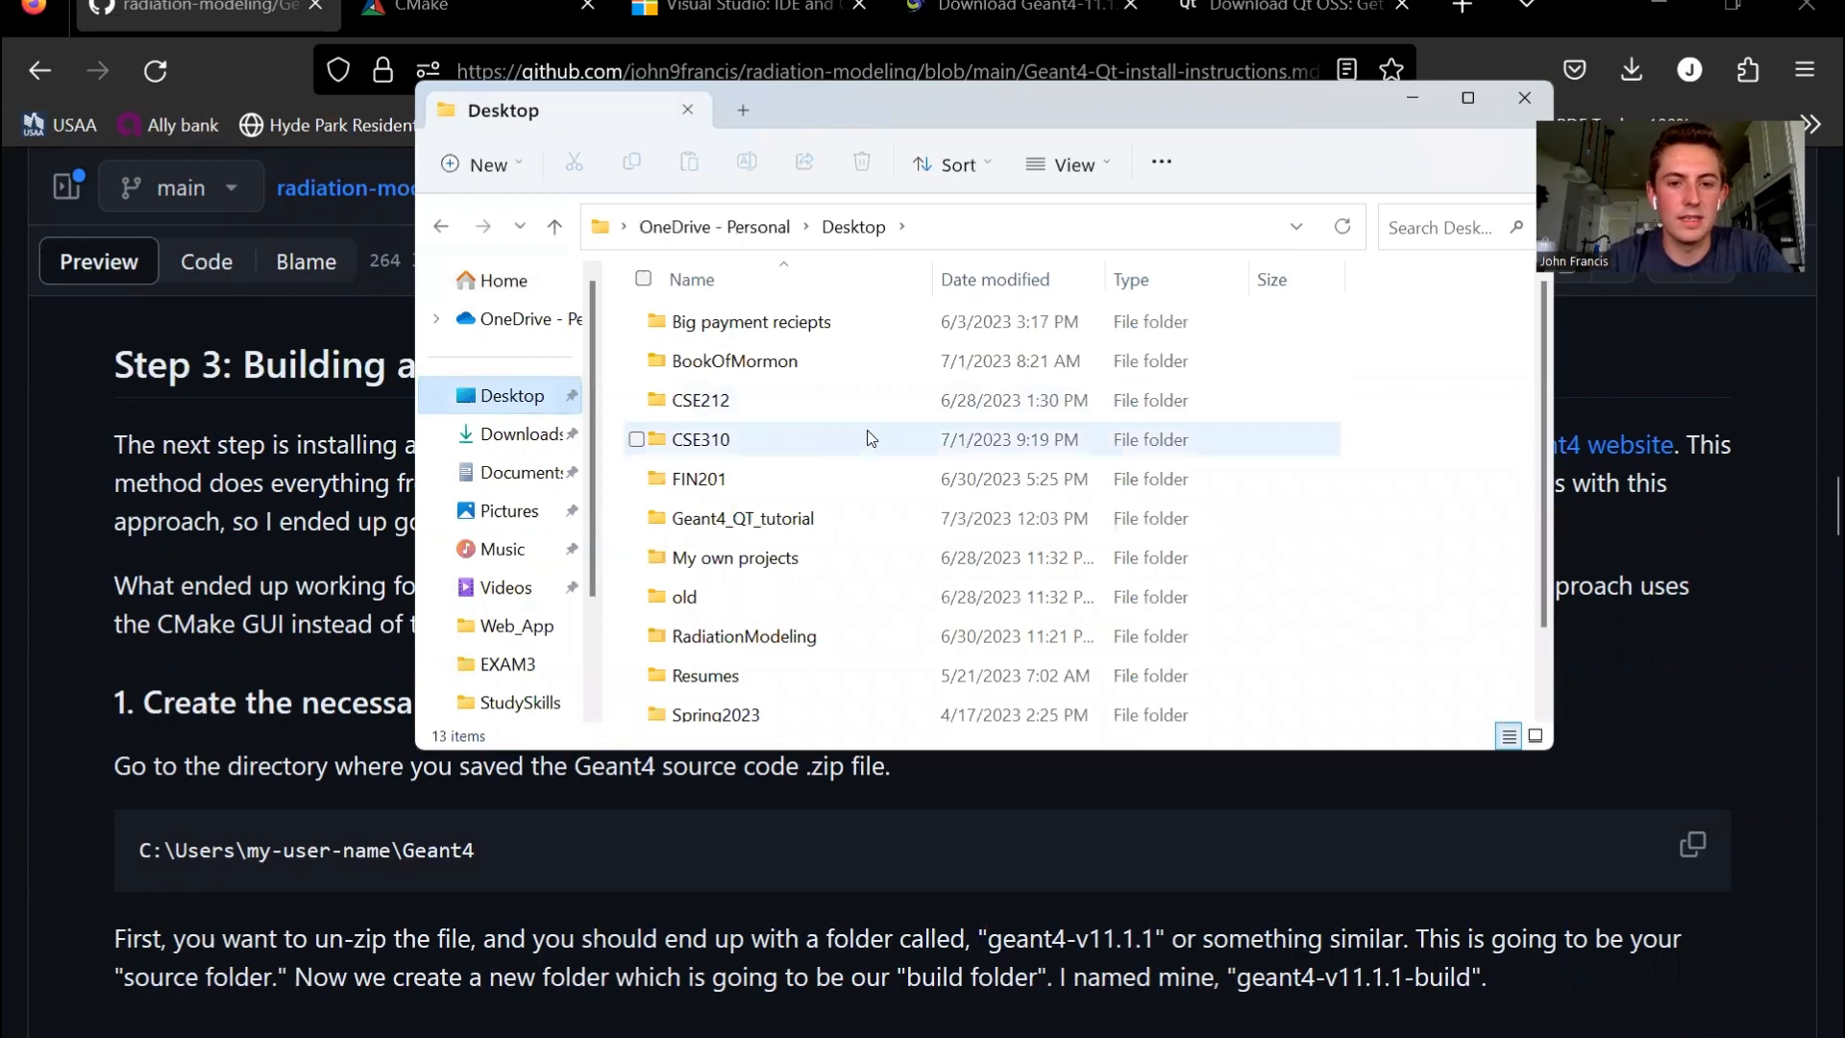
left_click(934, 217)
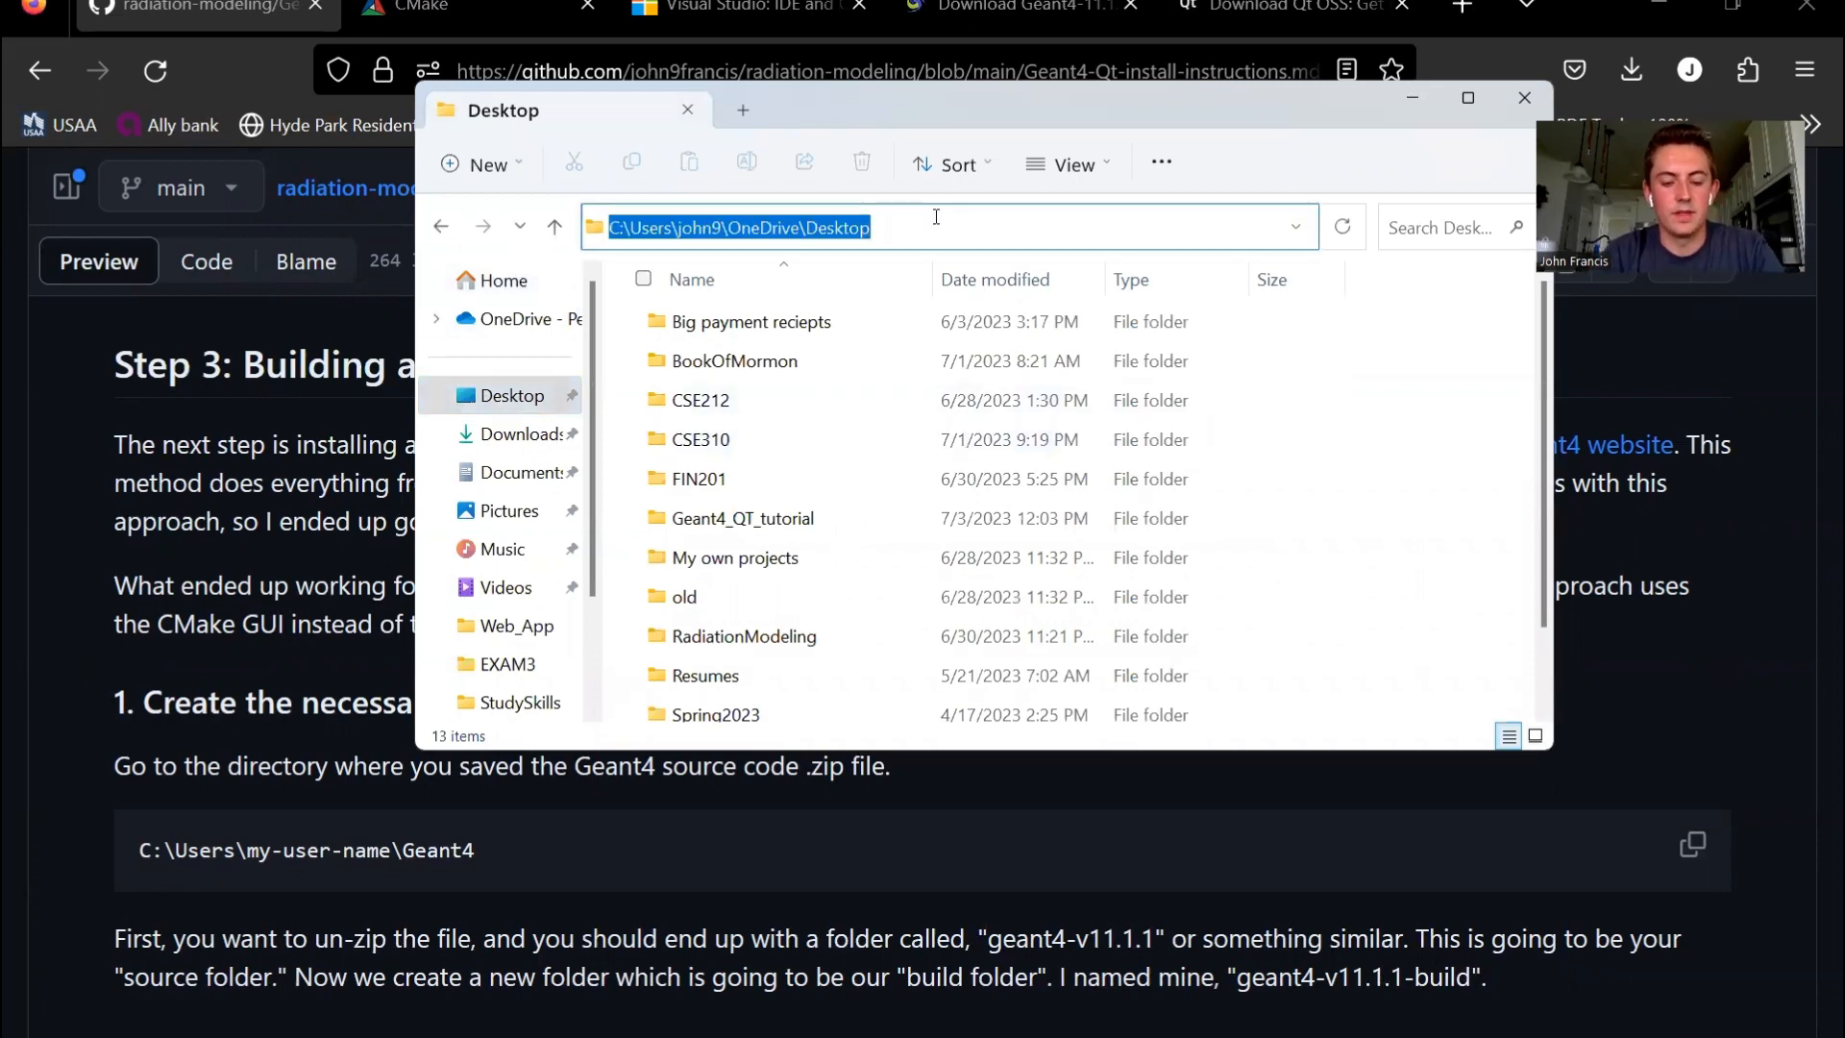
type("C:\\")
key("Return")
scroll(831, 524, "down", 1)
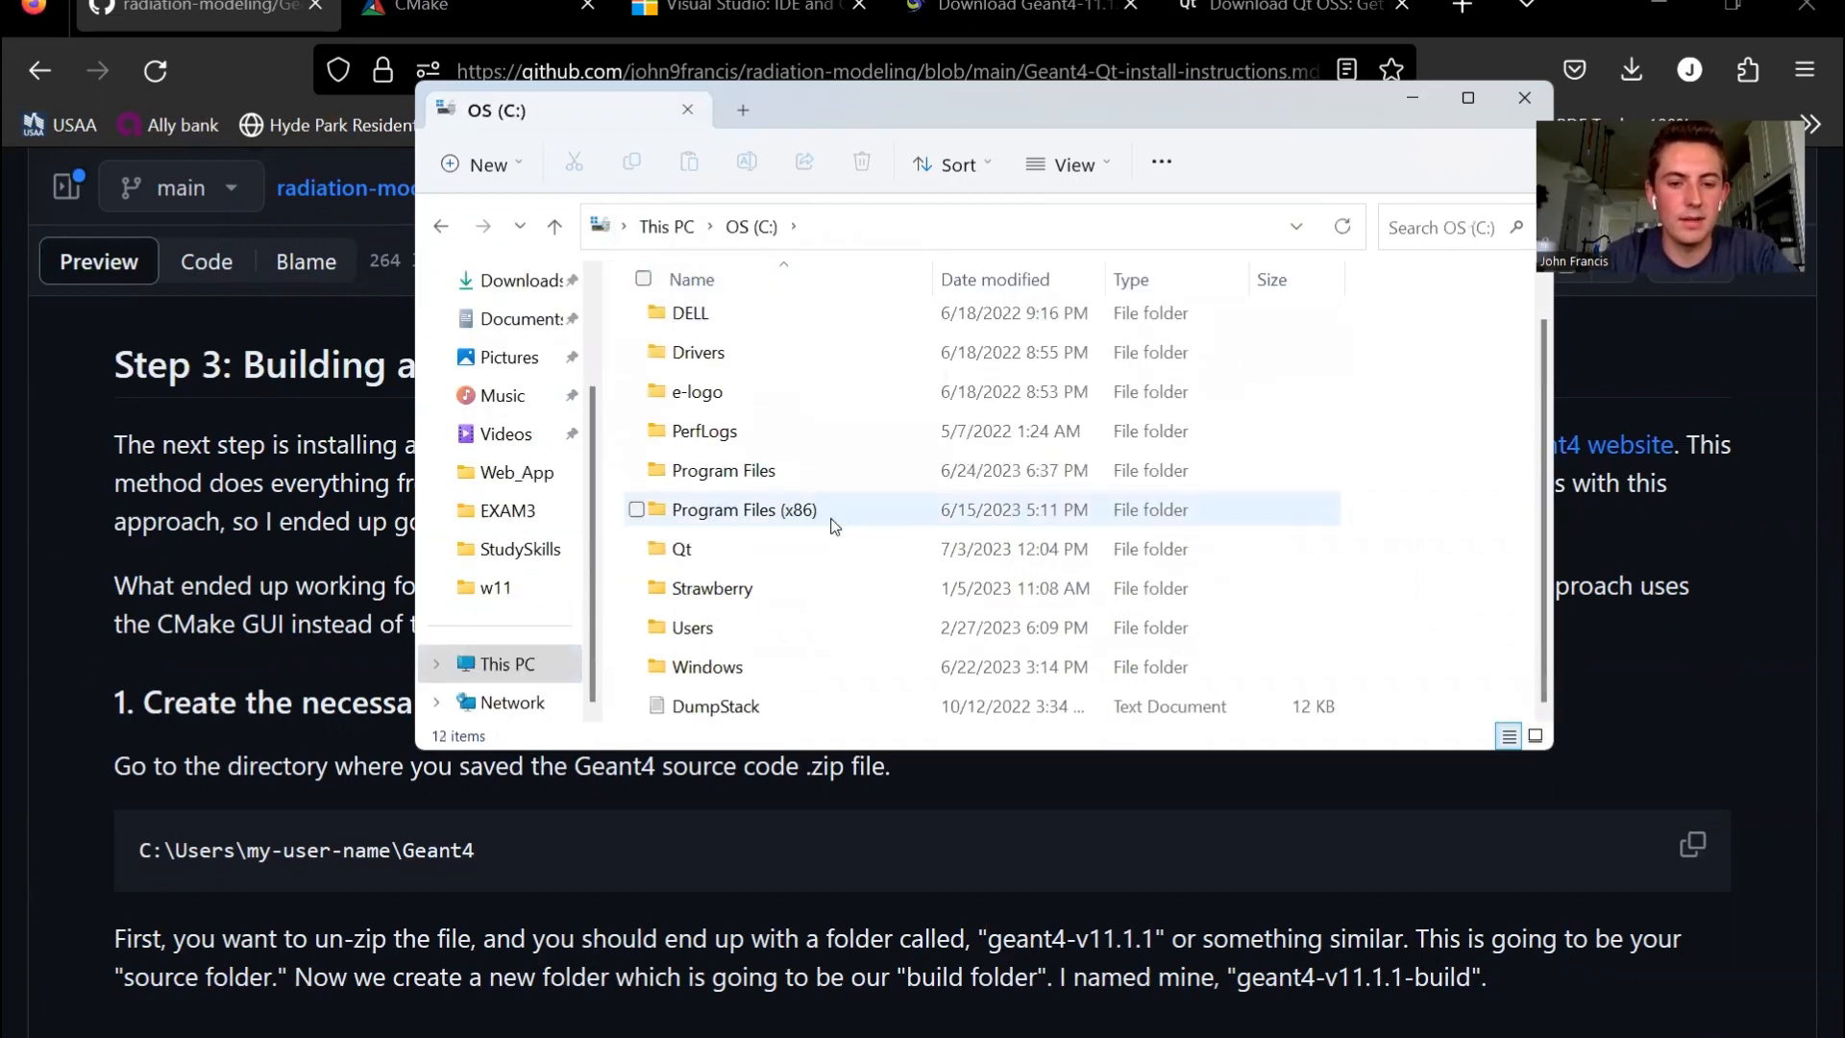
double_click(745, 630)
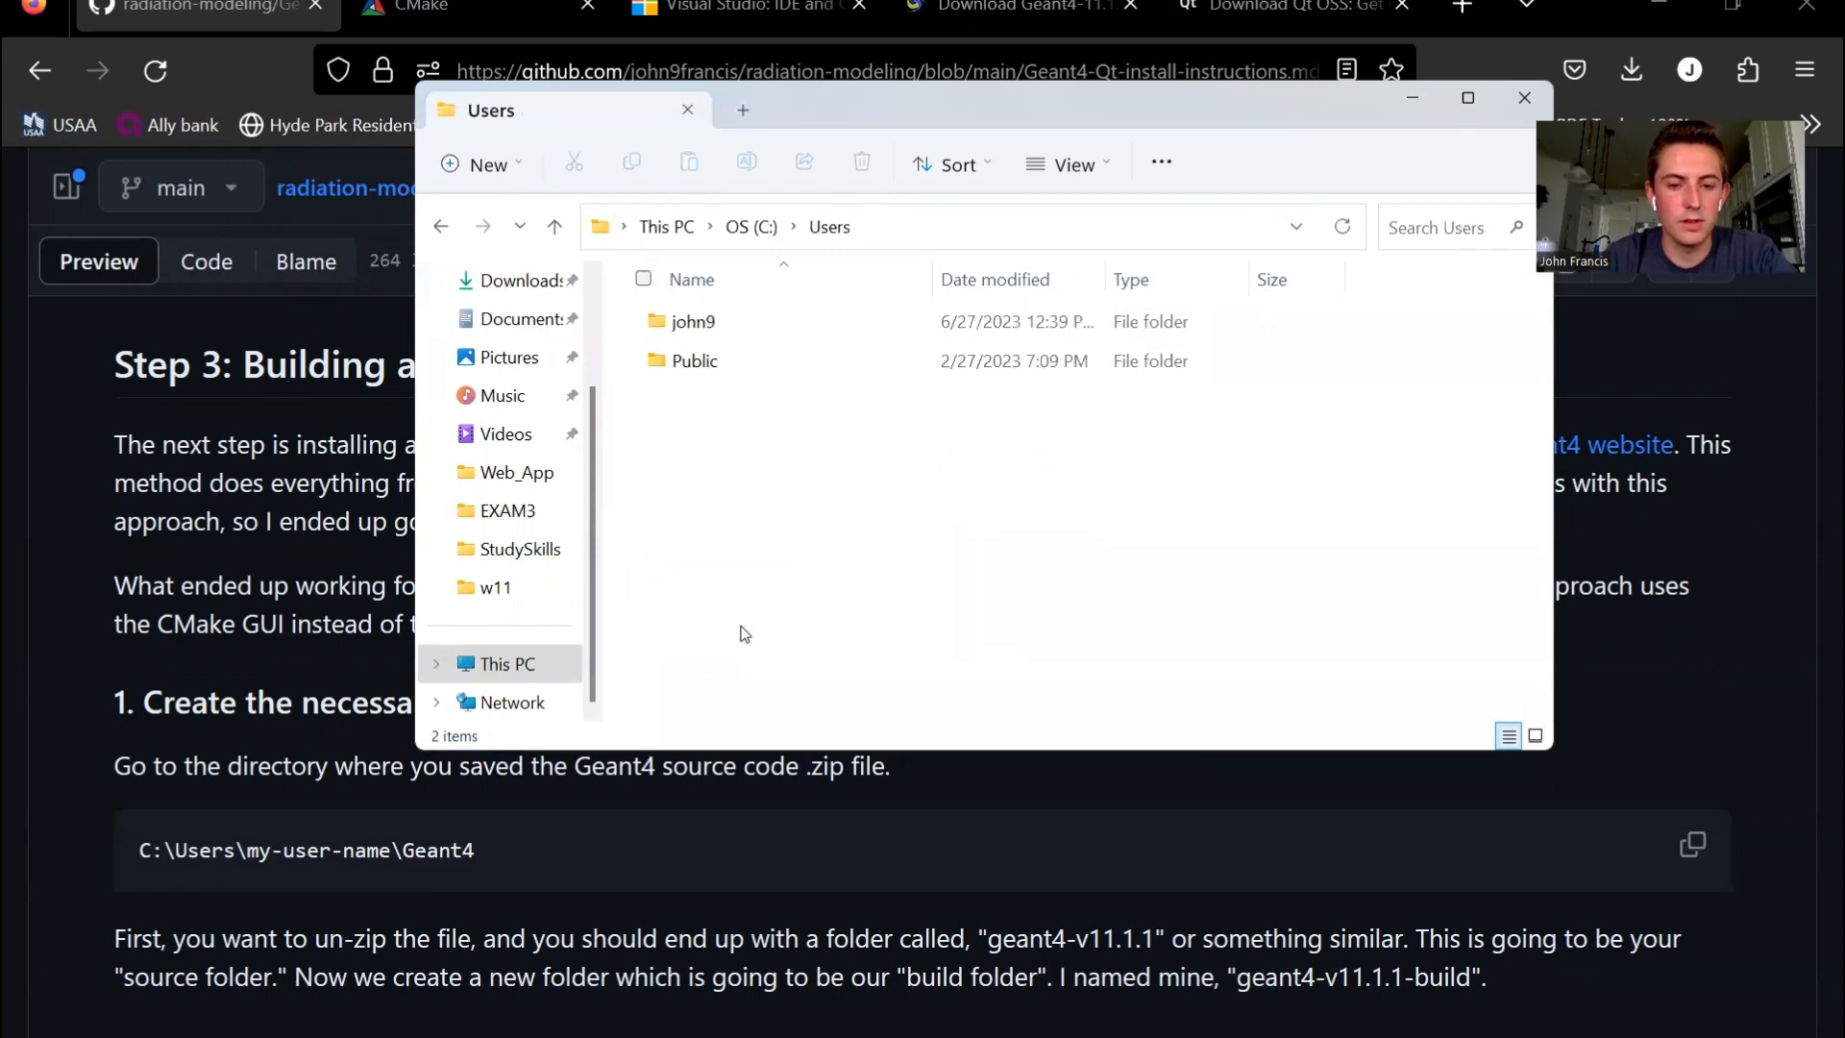
double_click(697, 324)
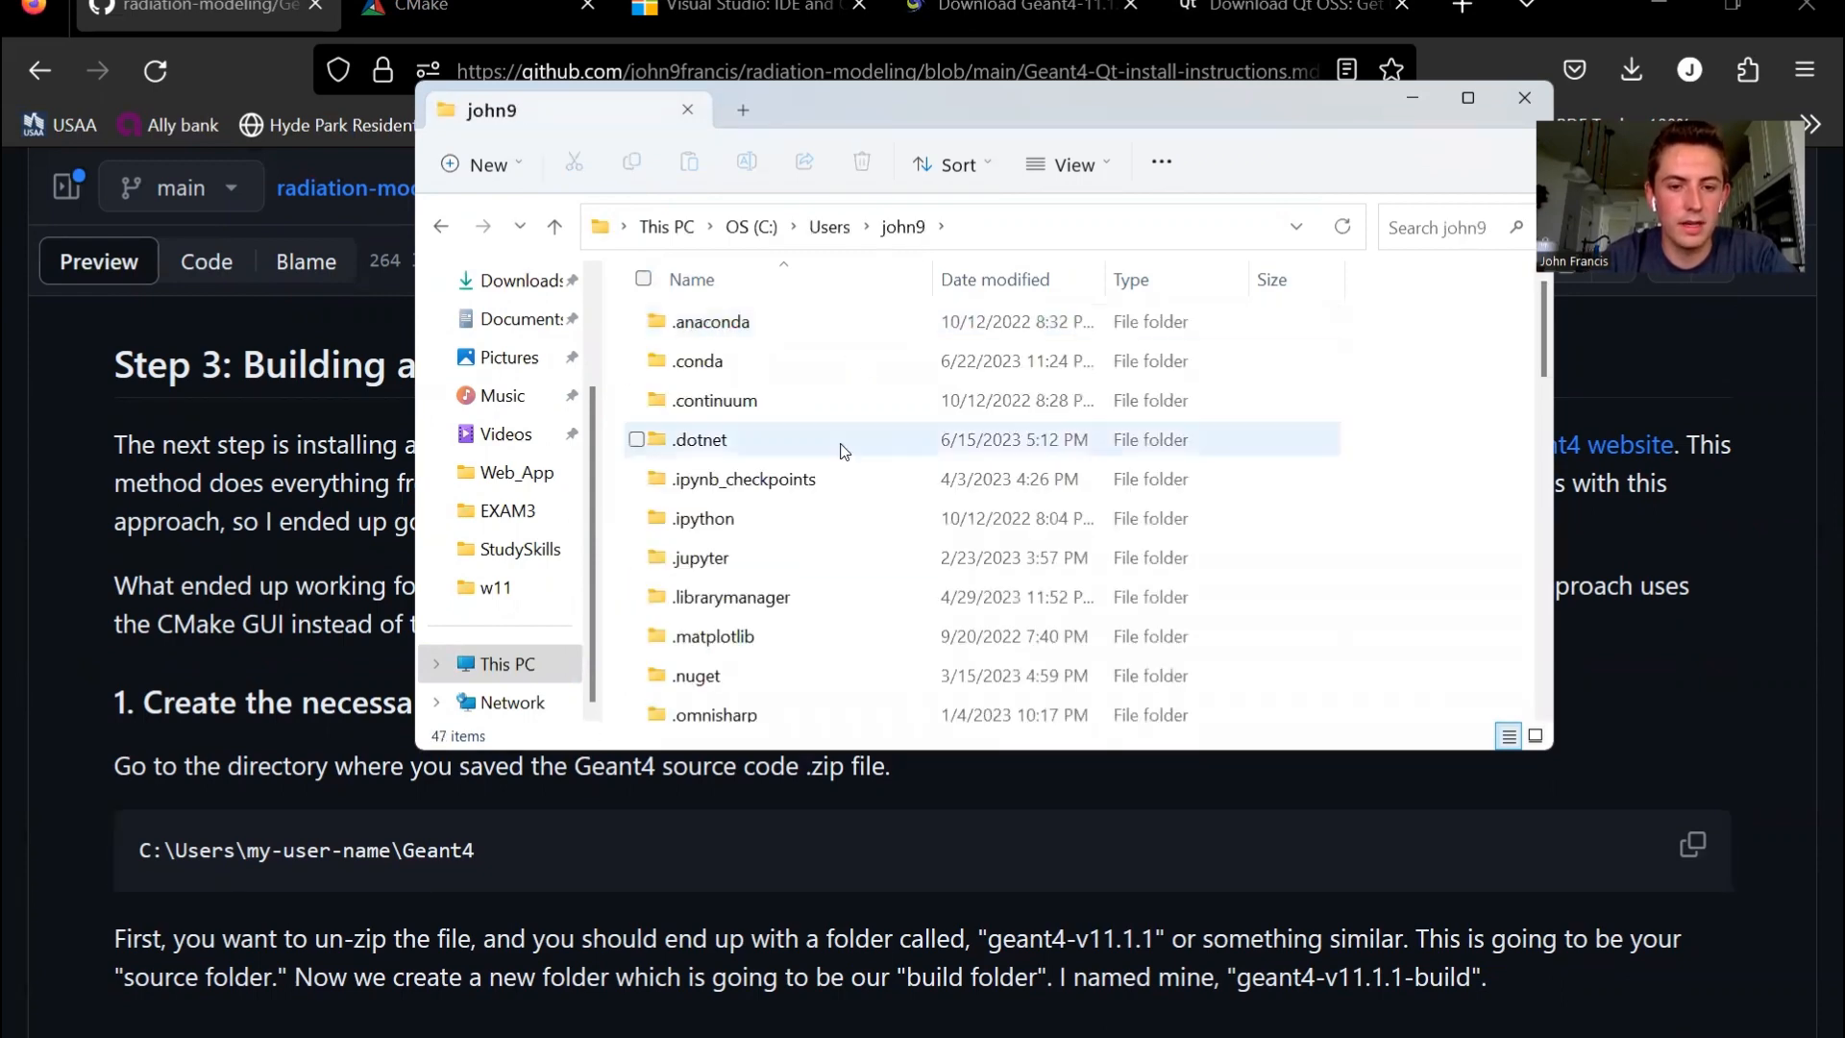
scroll(843, 448, "down", 4)
scroll(843, 451, "down", 1)
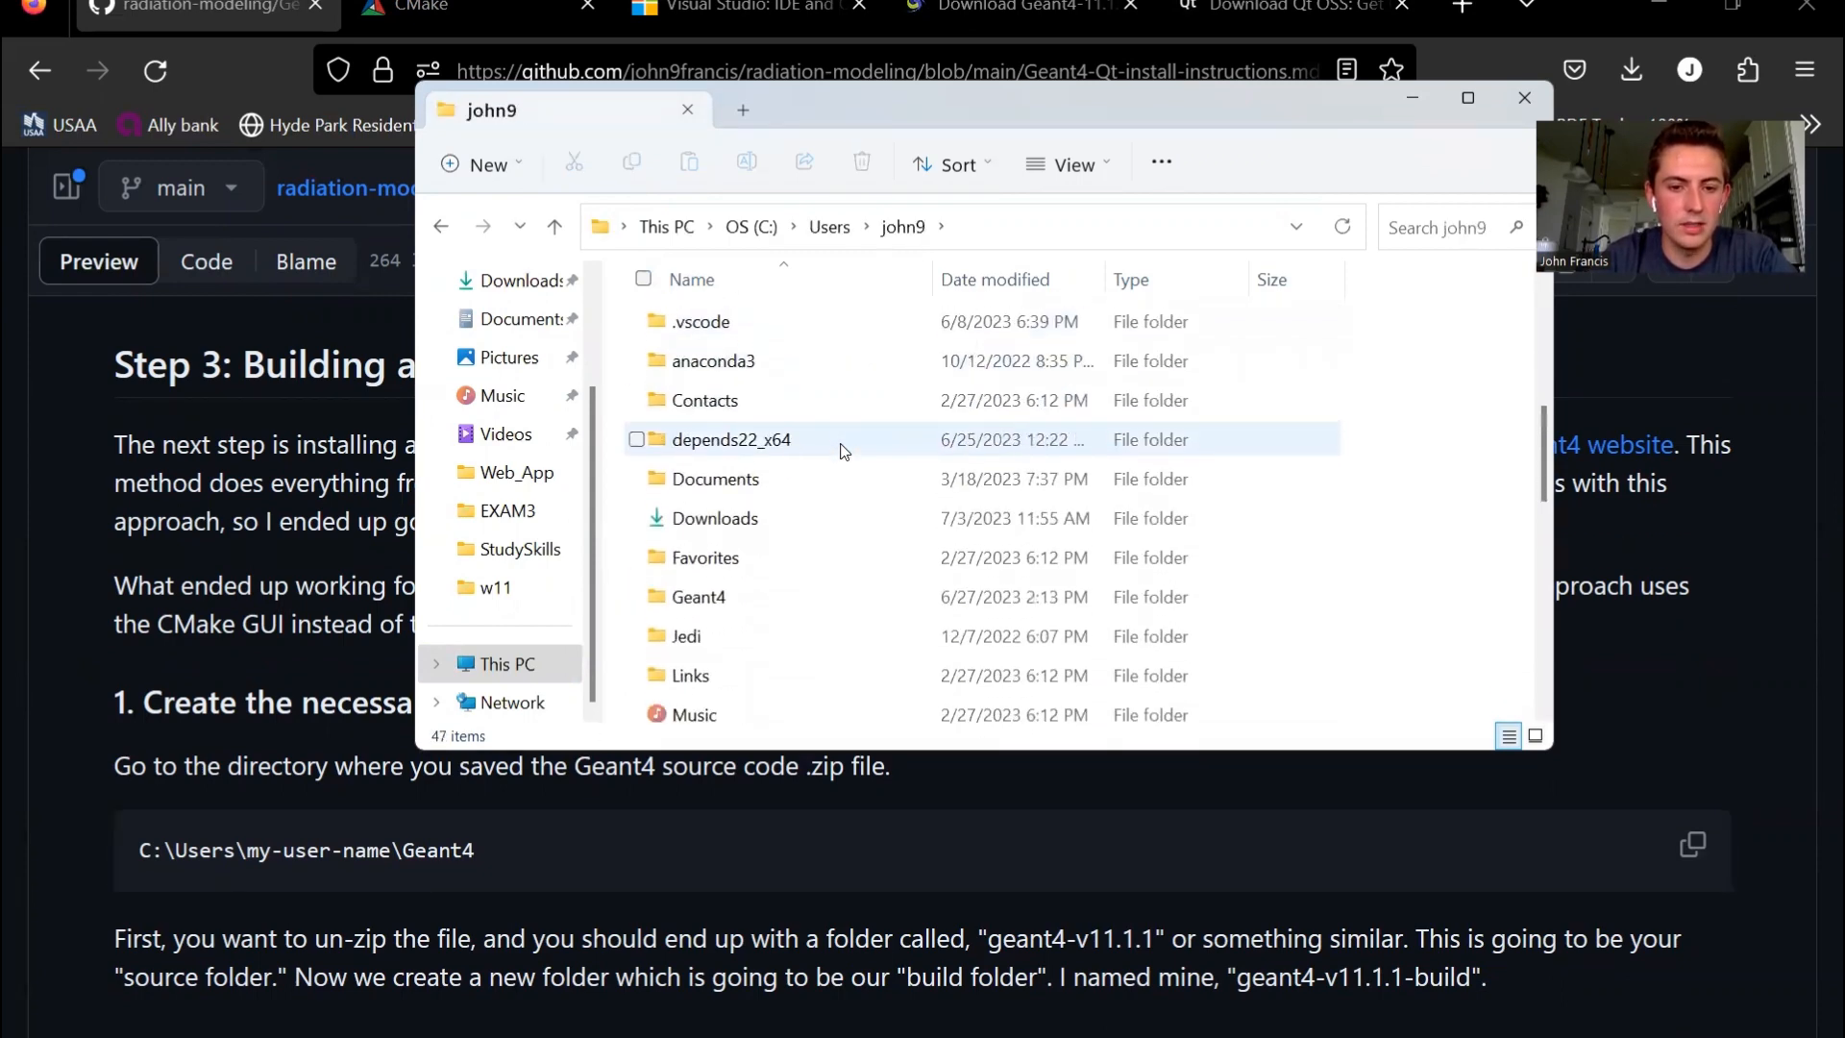
double_click(740, 597)
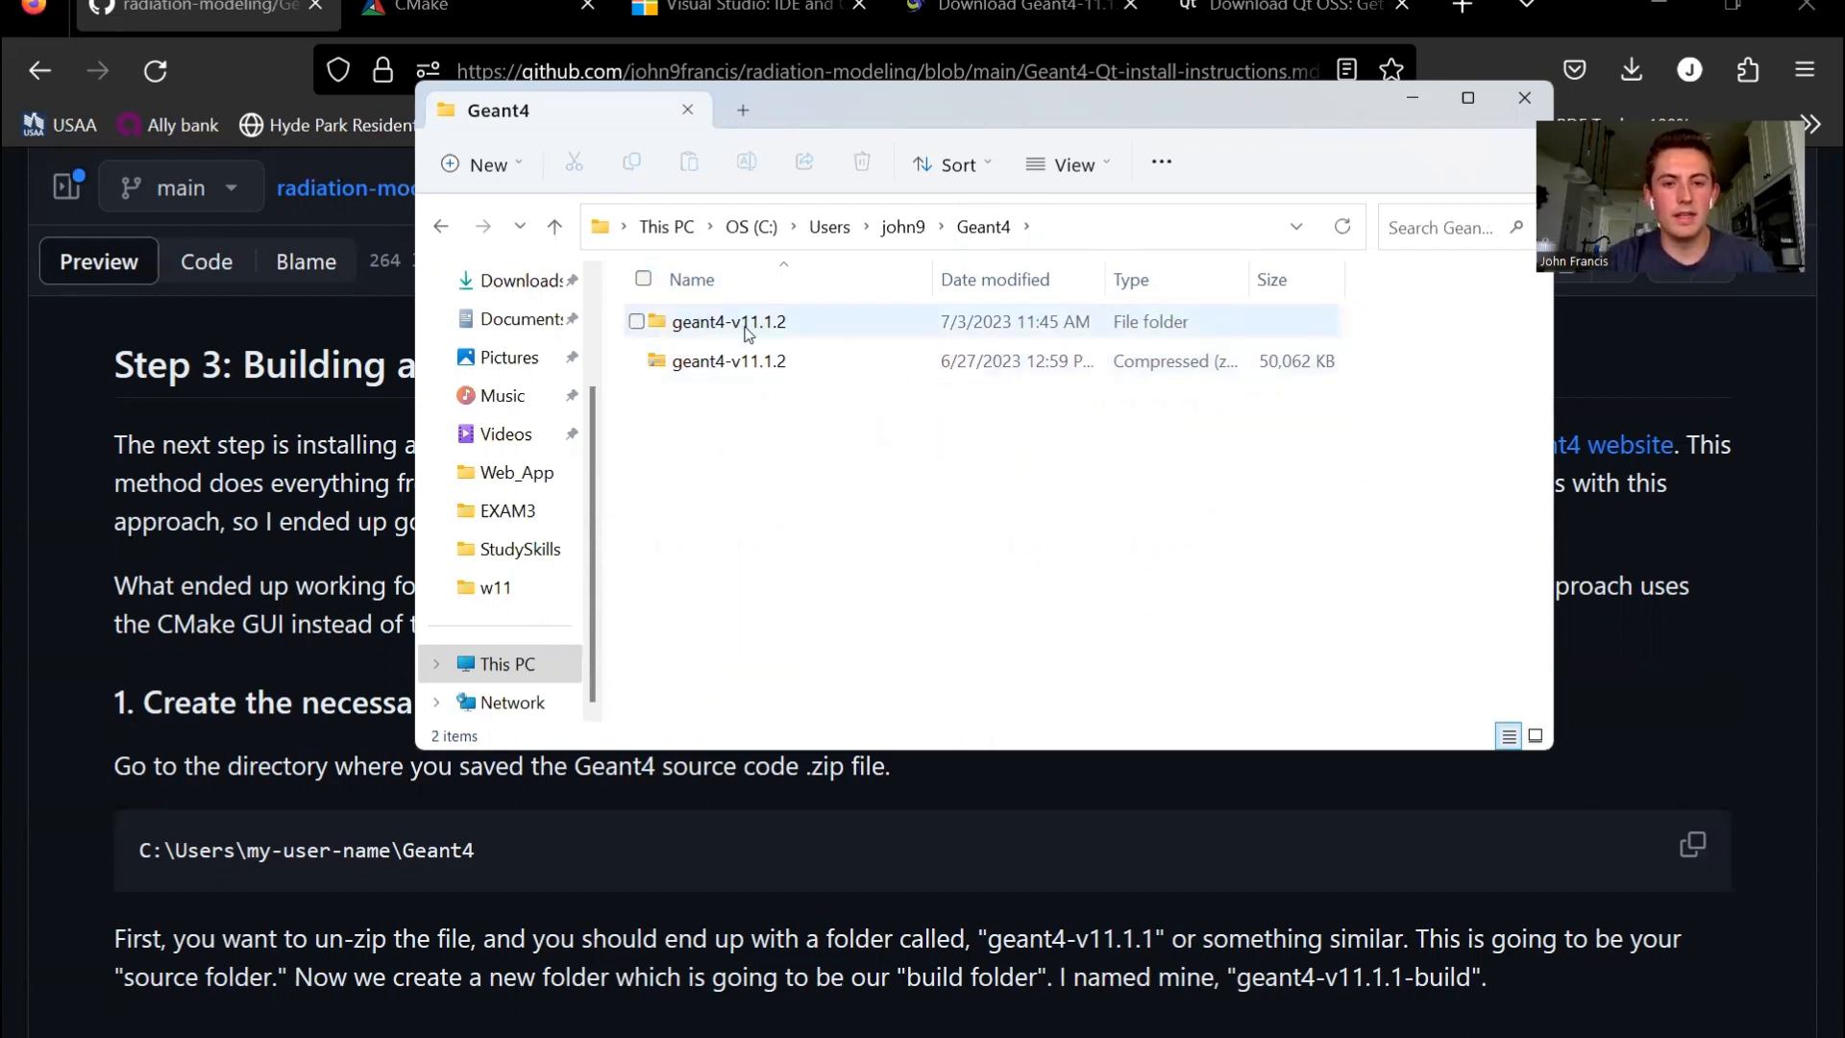
double_click(735, 321)
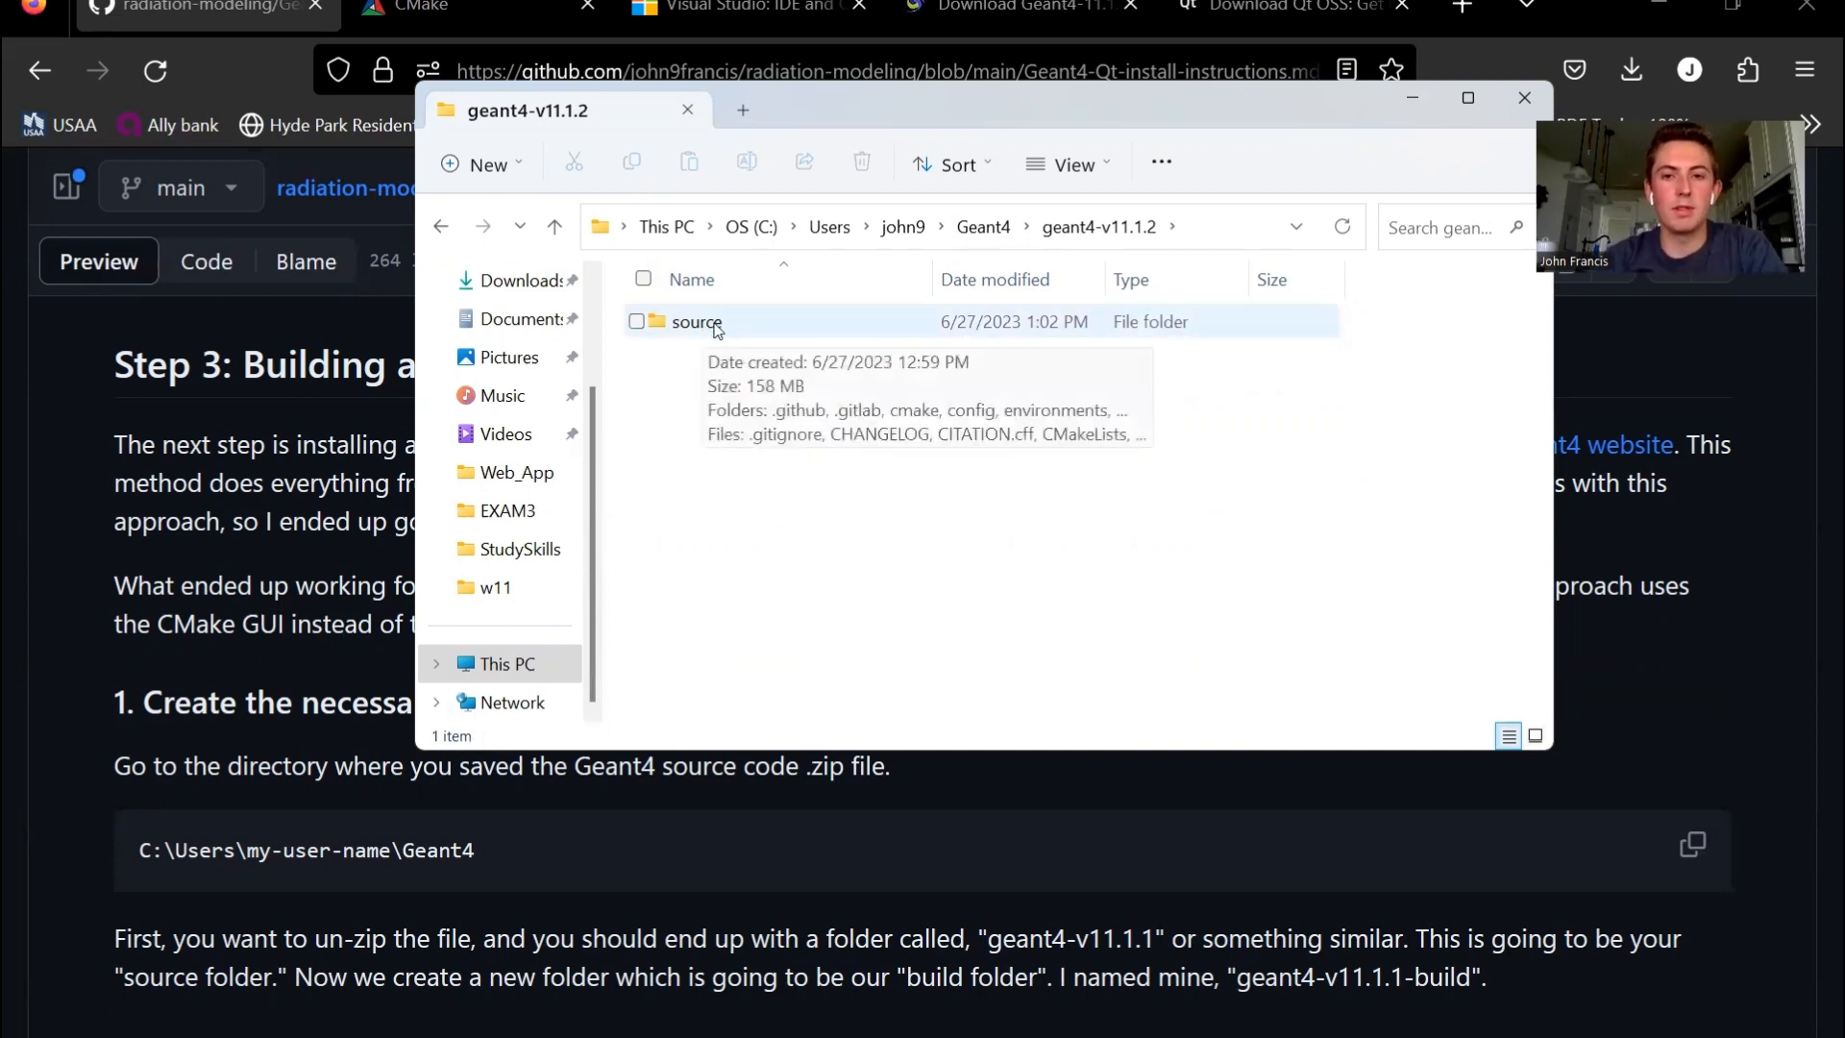
- Examine the contents of the source folder and return to the geant4-v11.1.2 folder
double_click(715, 327)
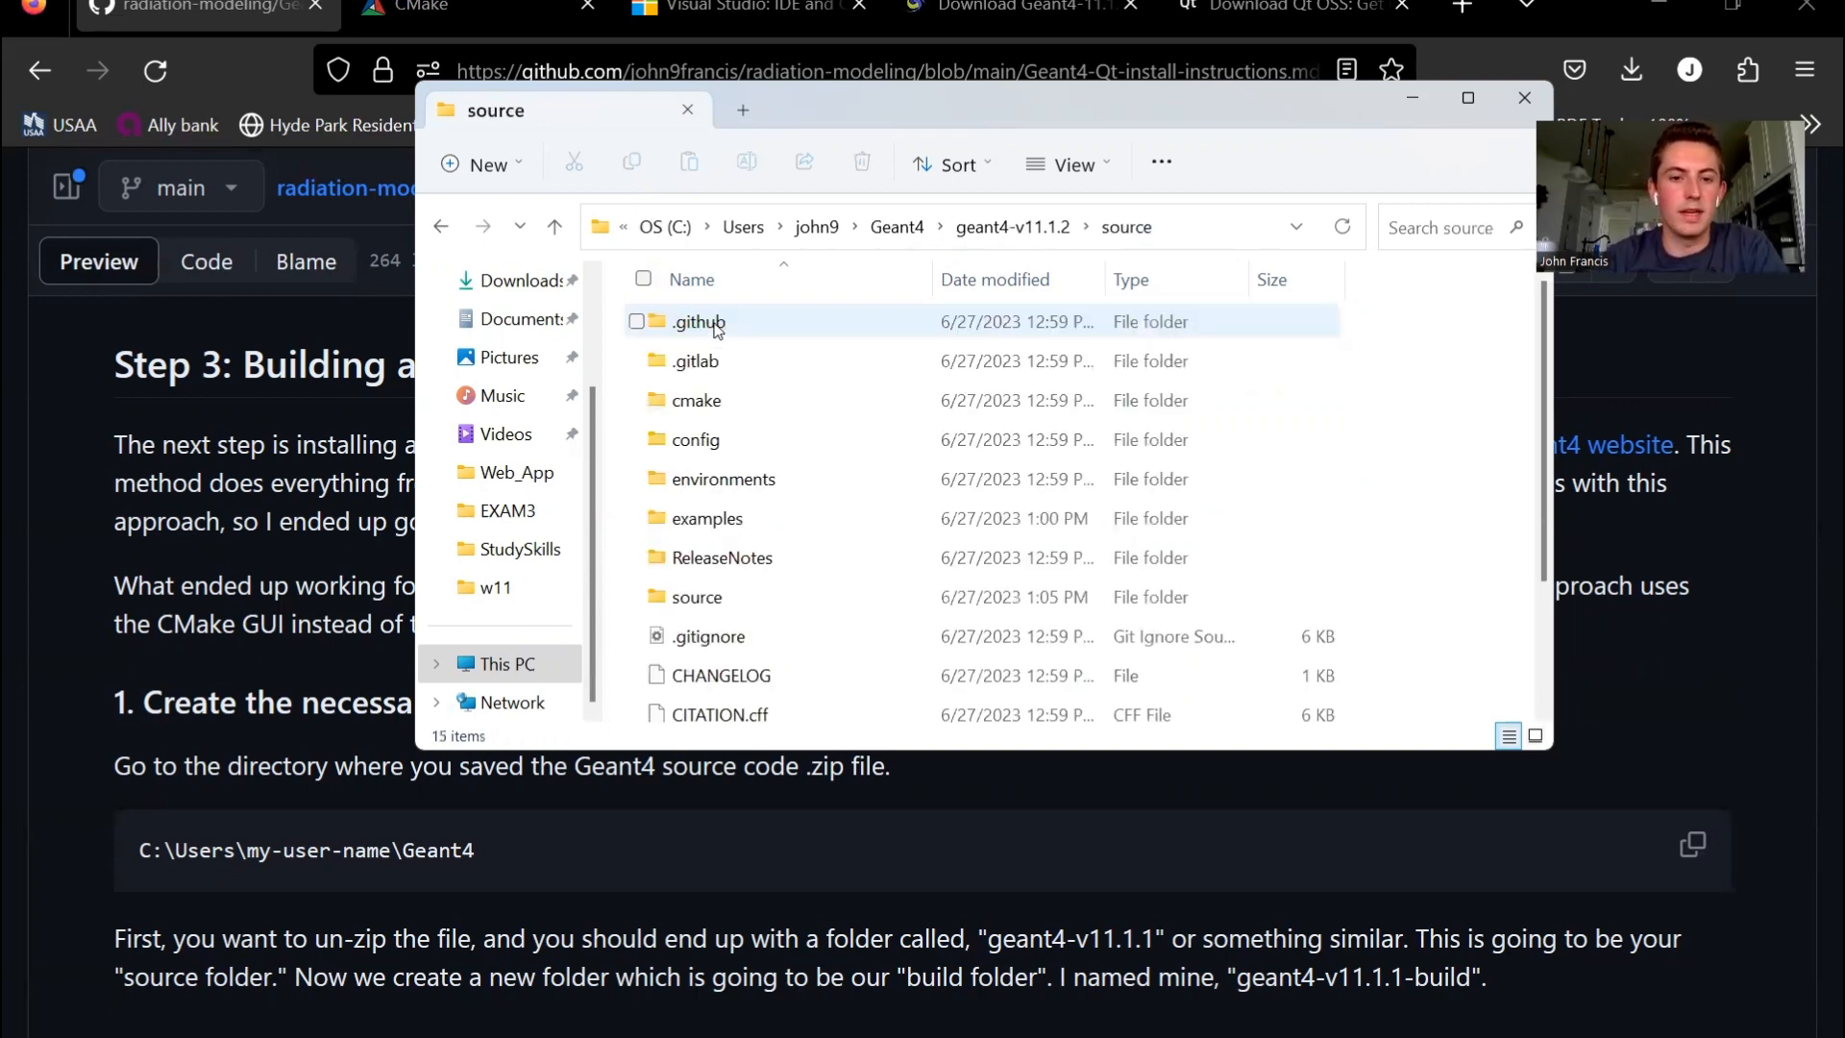
scroll(902, 505, "down", 2)
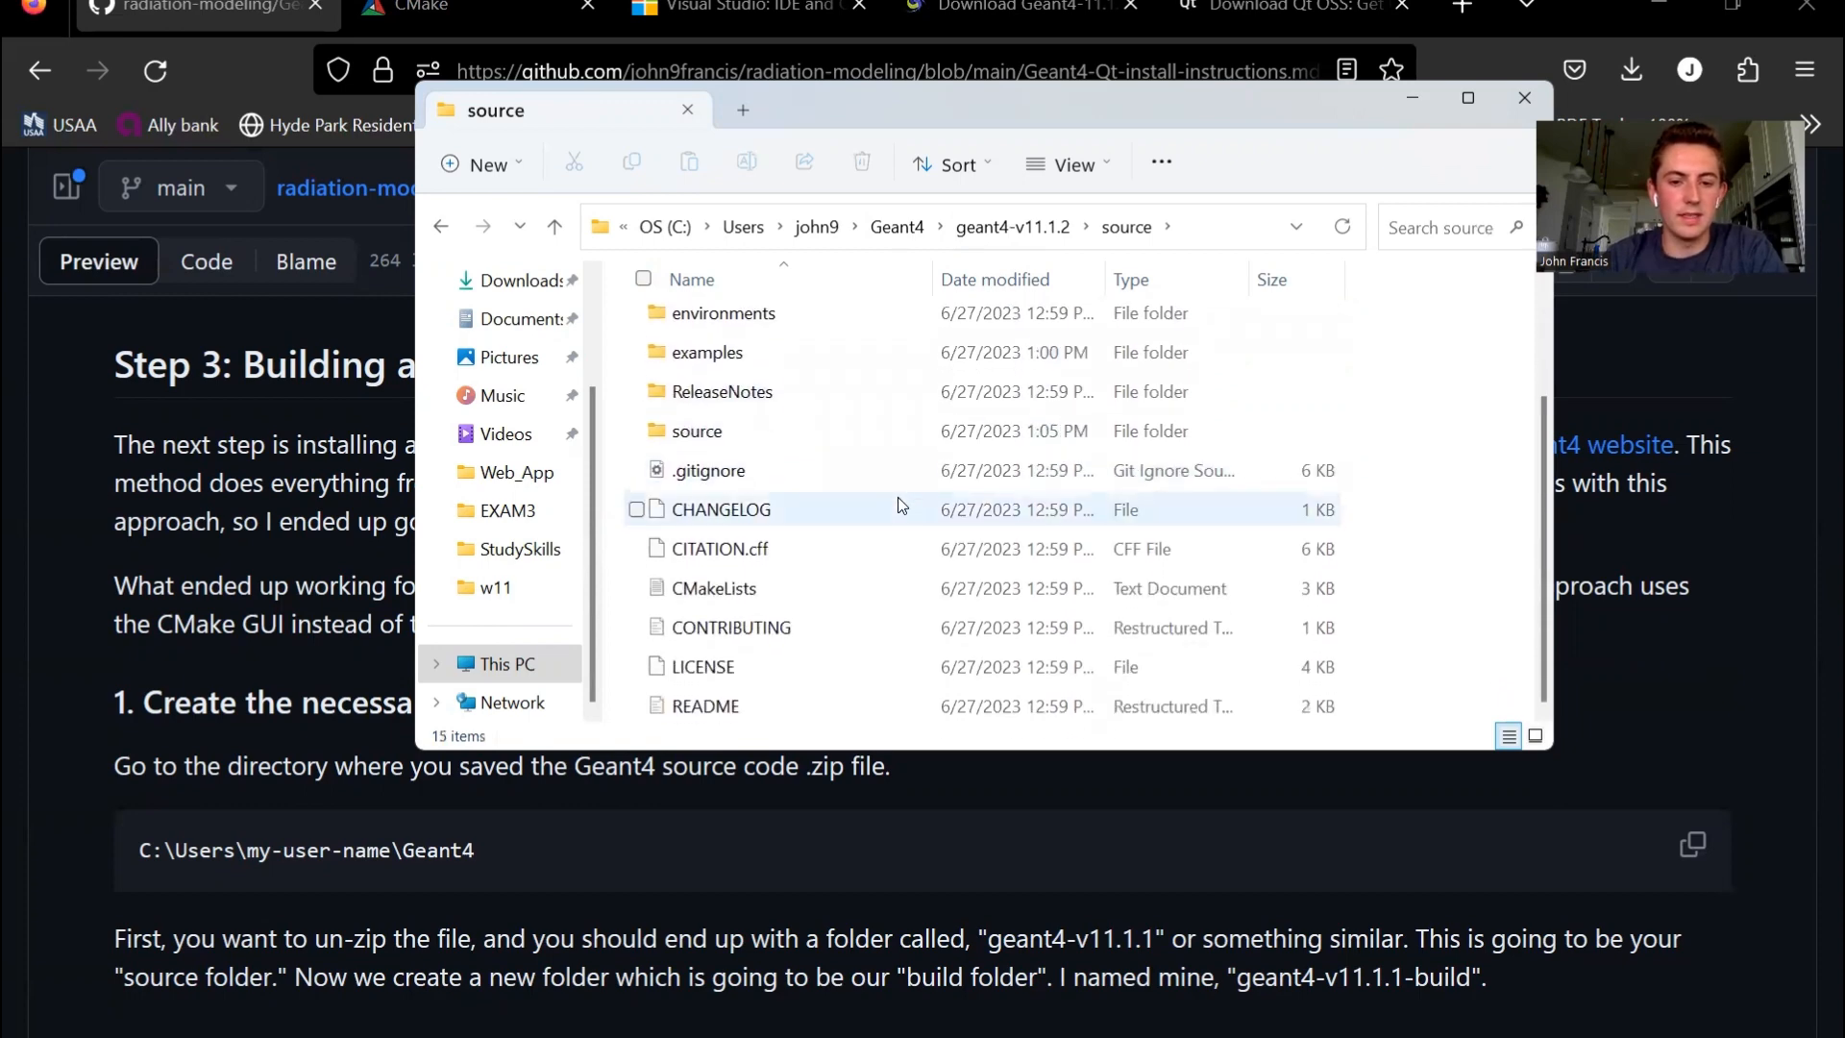
scroll(903, 505, "up", 2)
scroll(902, 505, "down", 2)
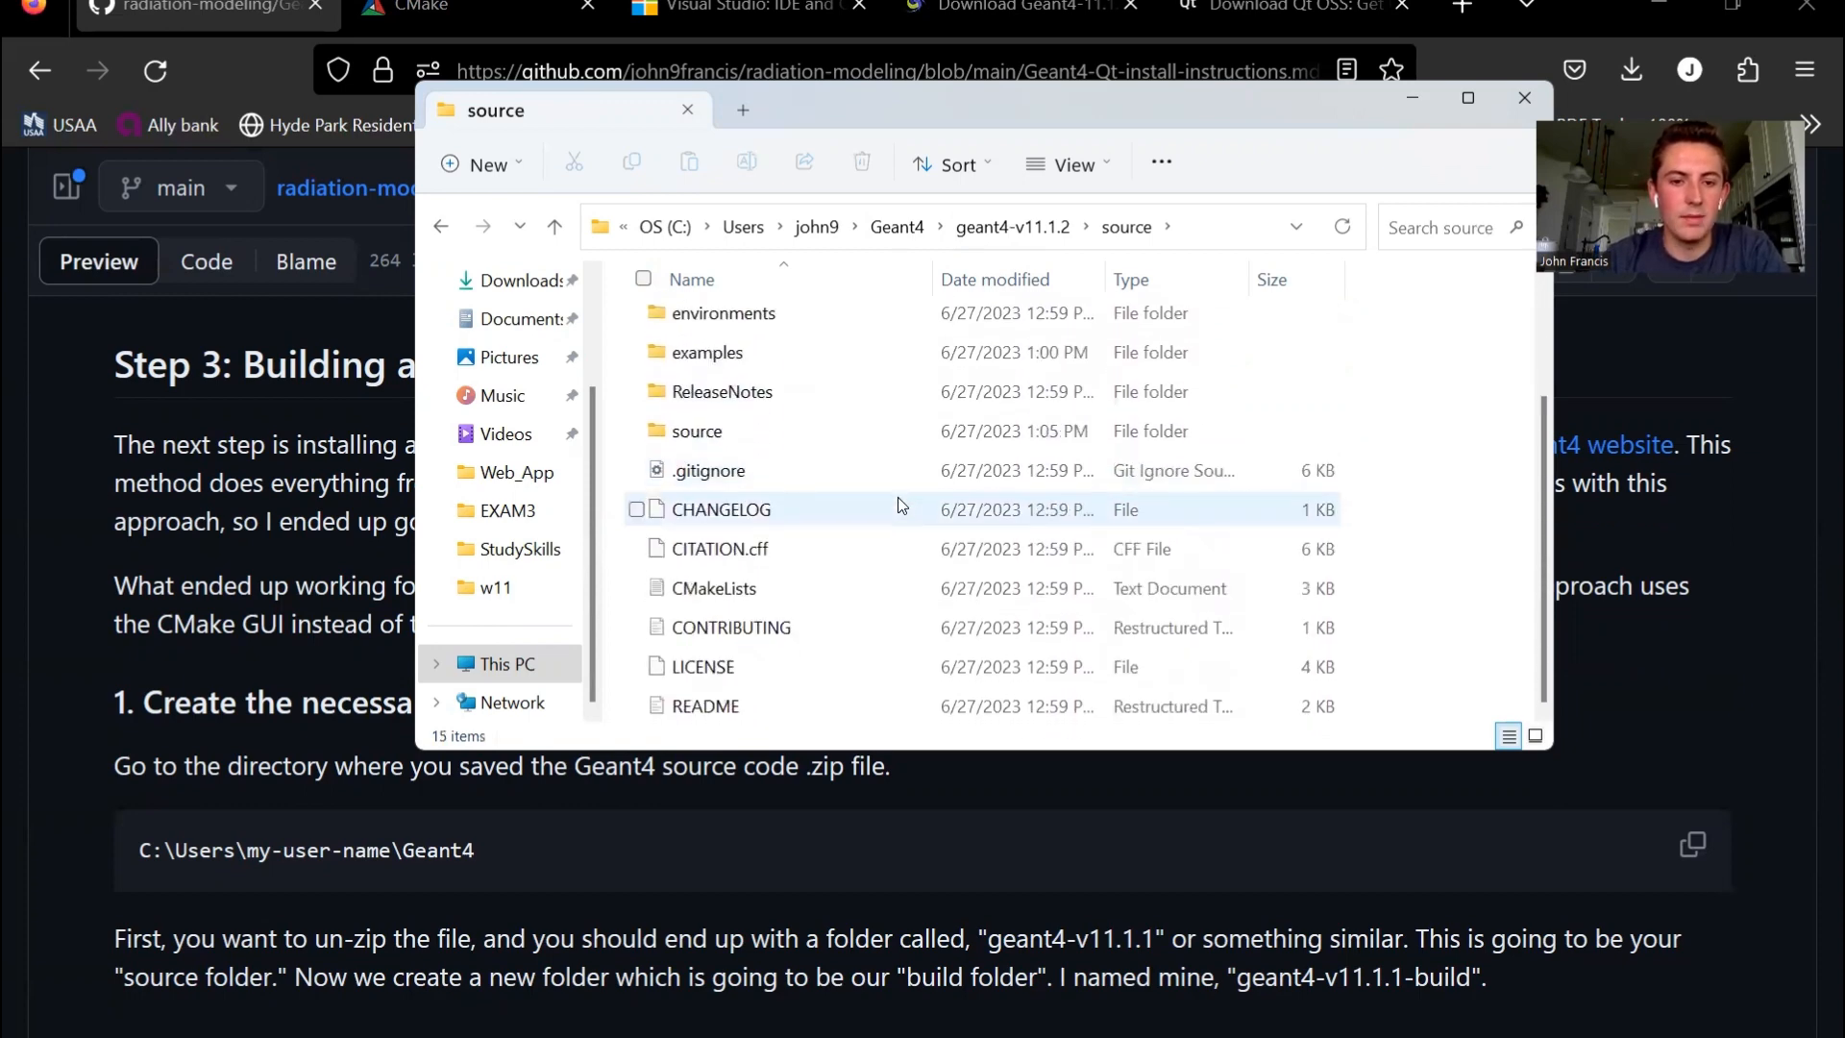
scroll(903, 505, "up", 2)
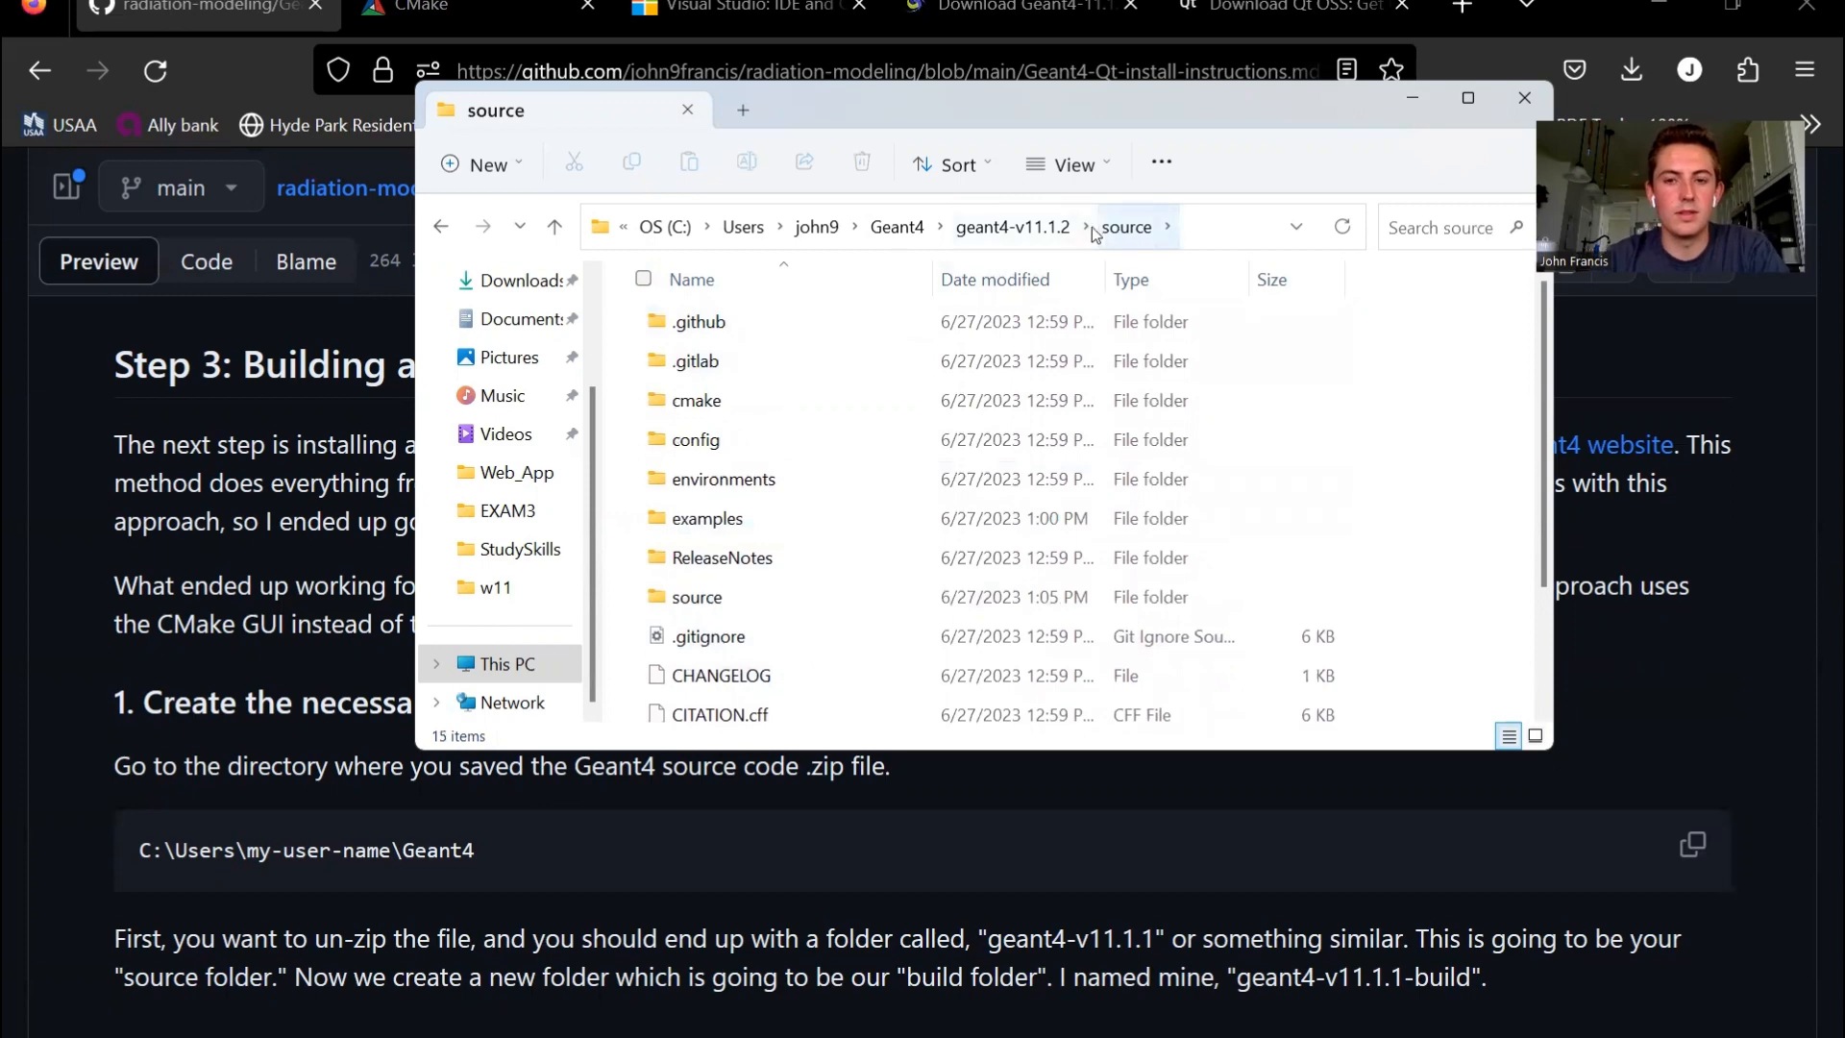
left_click(1036, 233)
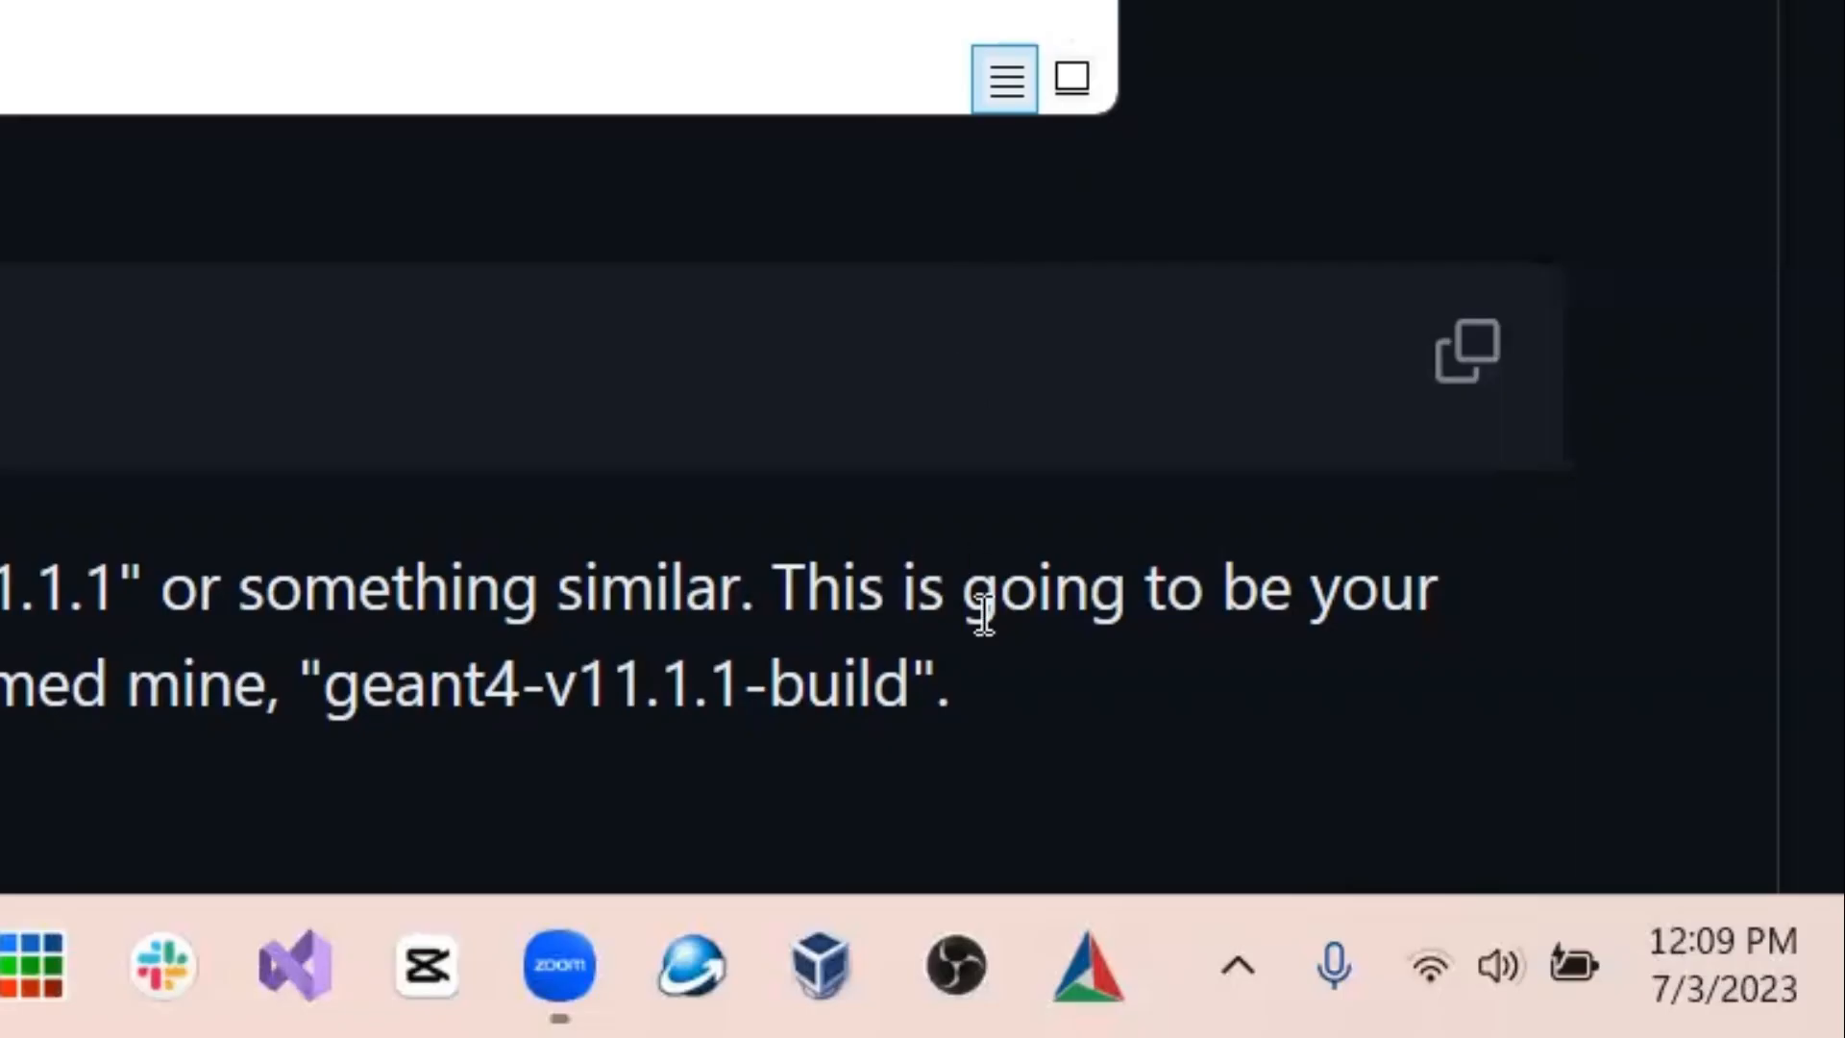
- Switch to the CMake GUI and choose the source folder inside geant4-v11.1.2 as the source code location
left_click(1086, 966)
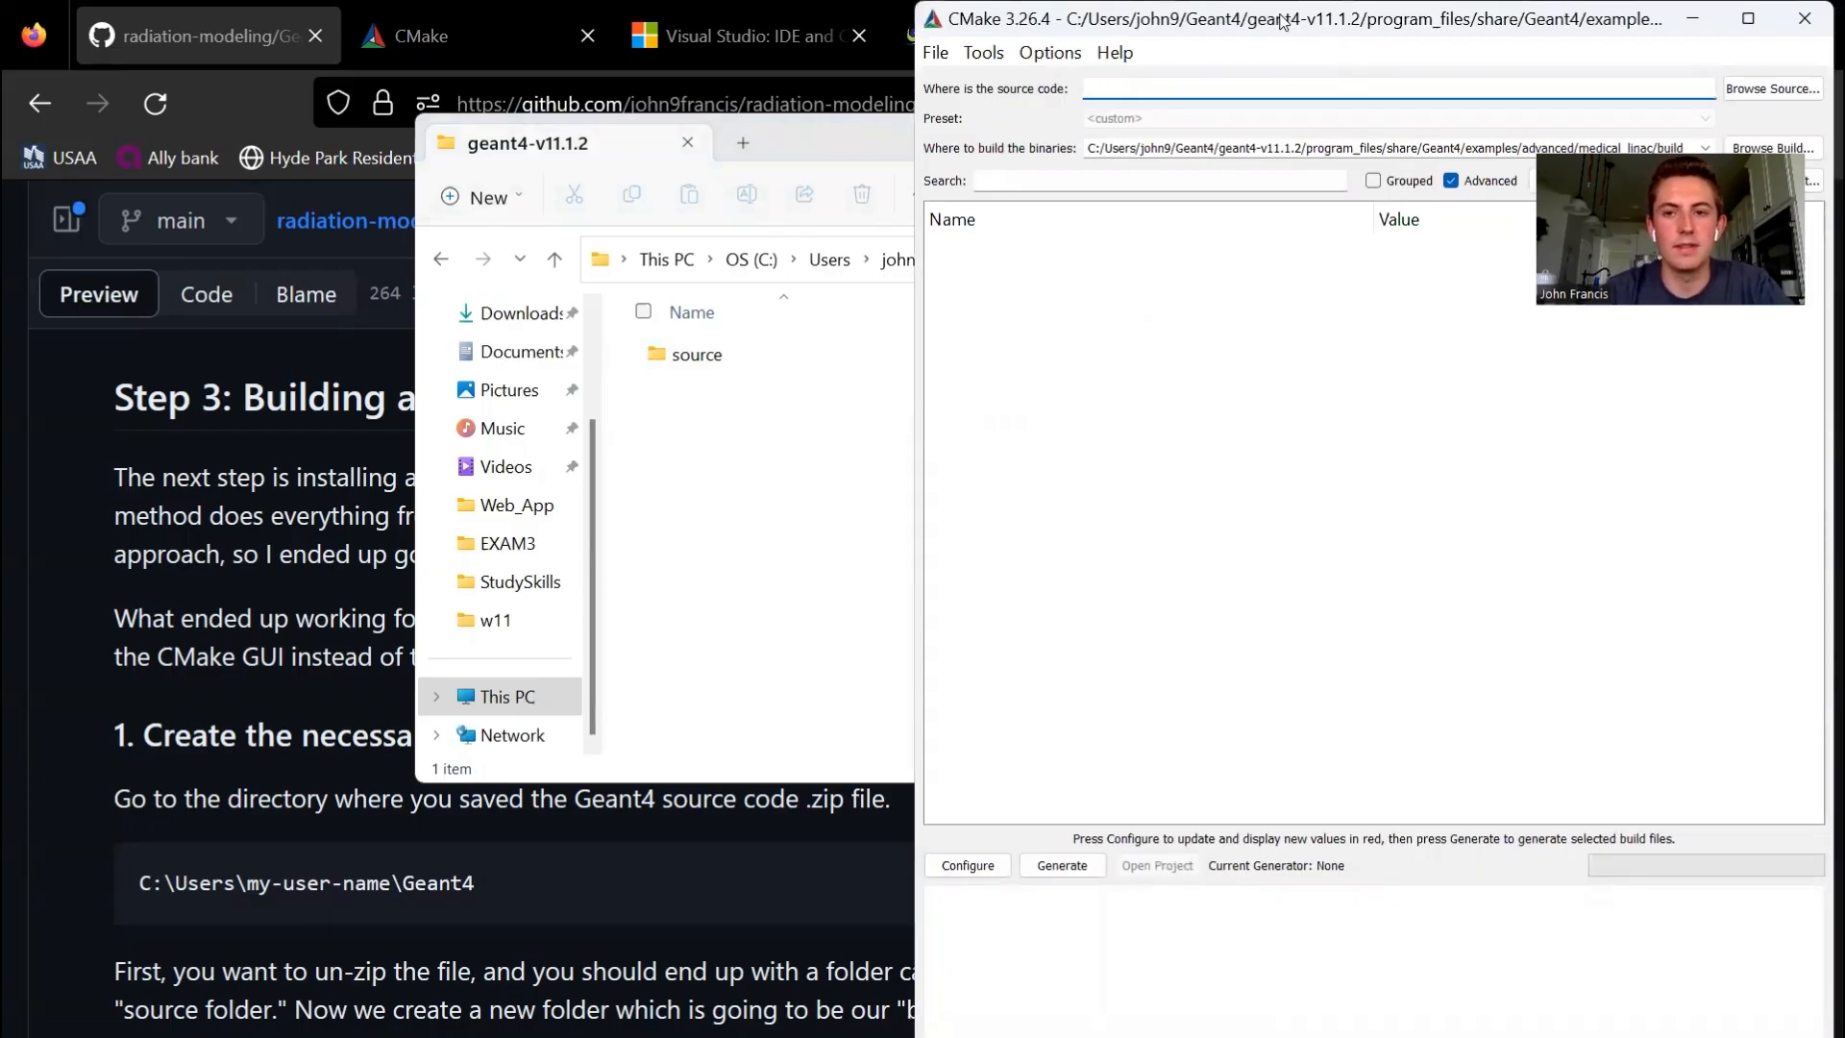
left_click_drag(1282, 19, 826, 22)
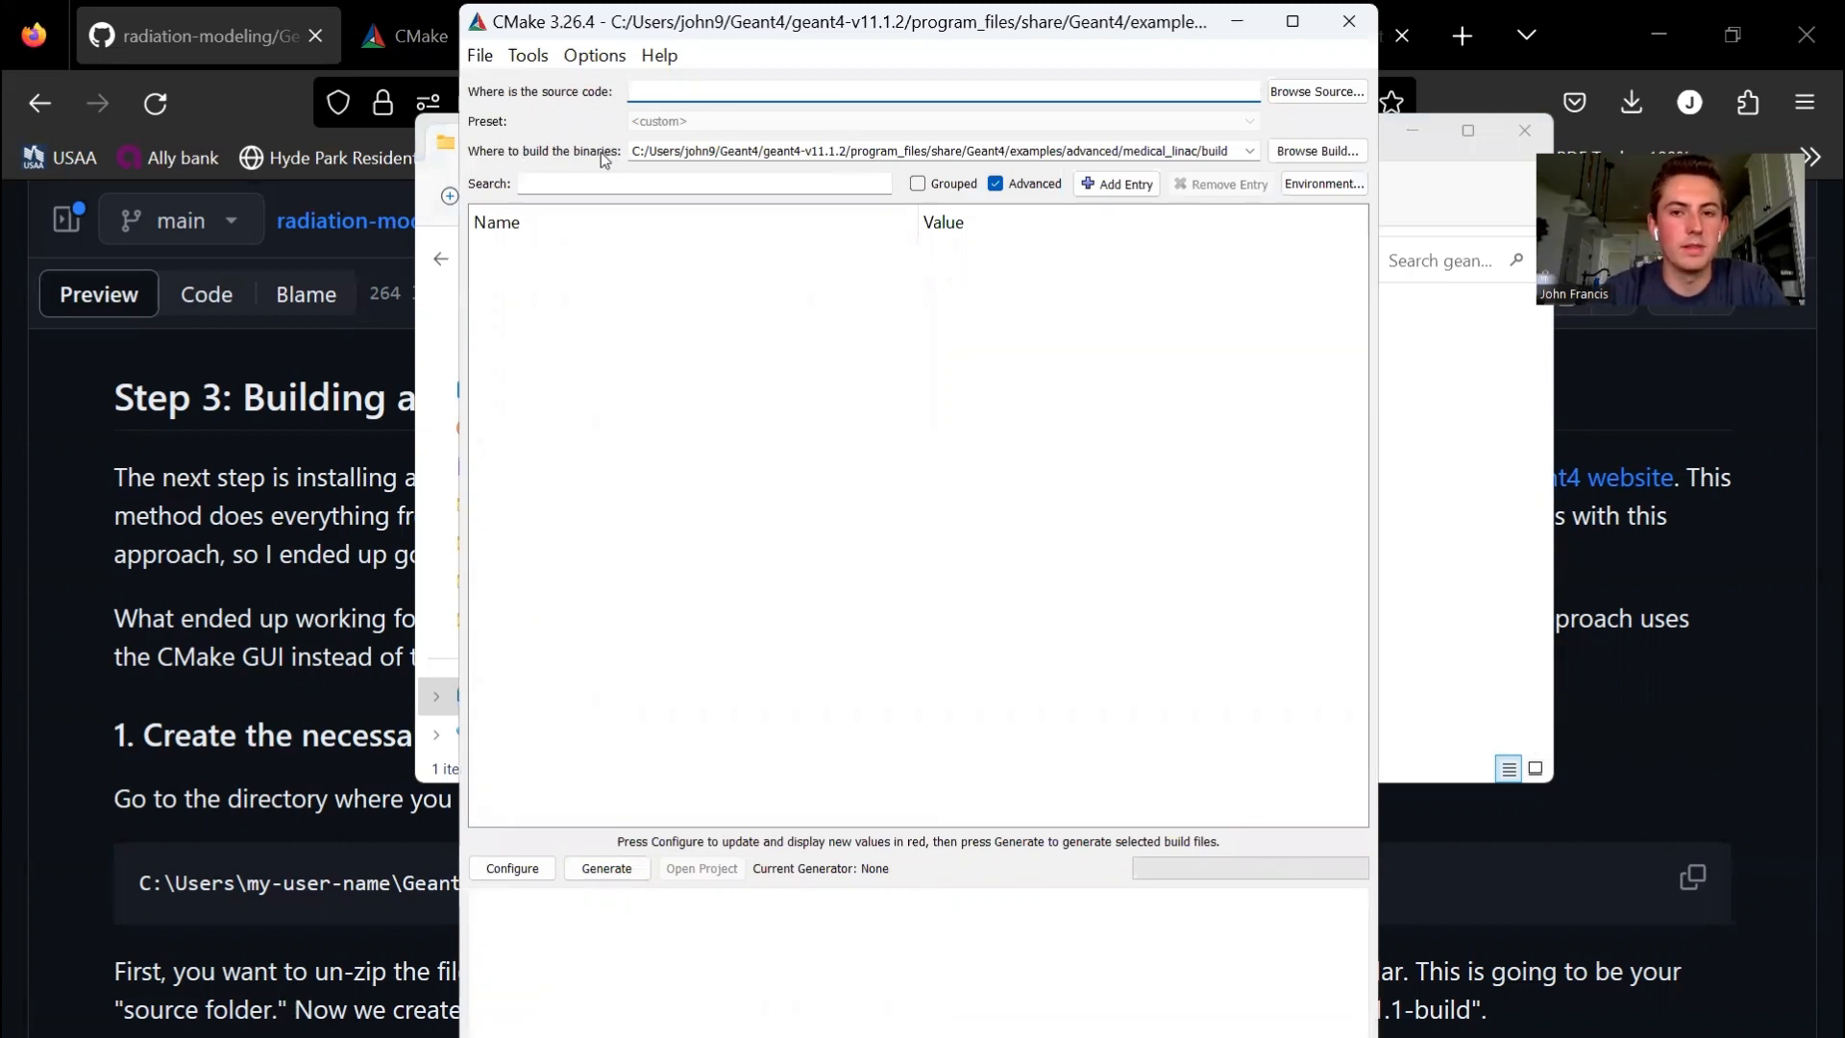
left_click(1279, 94)
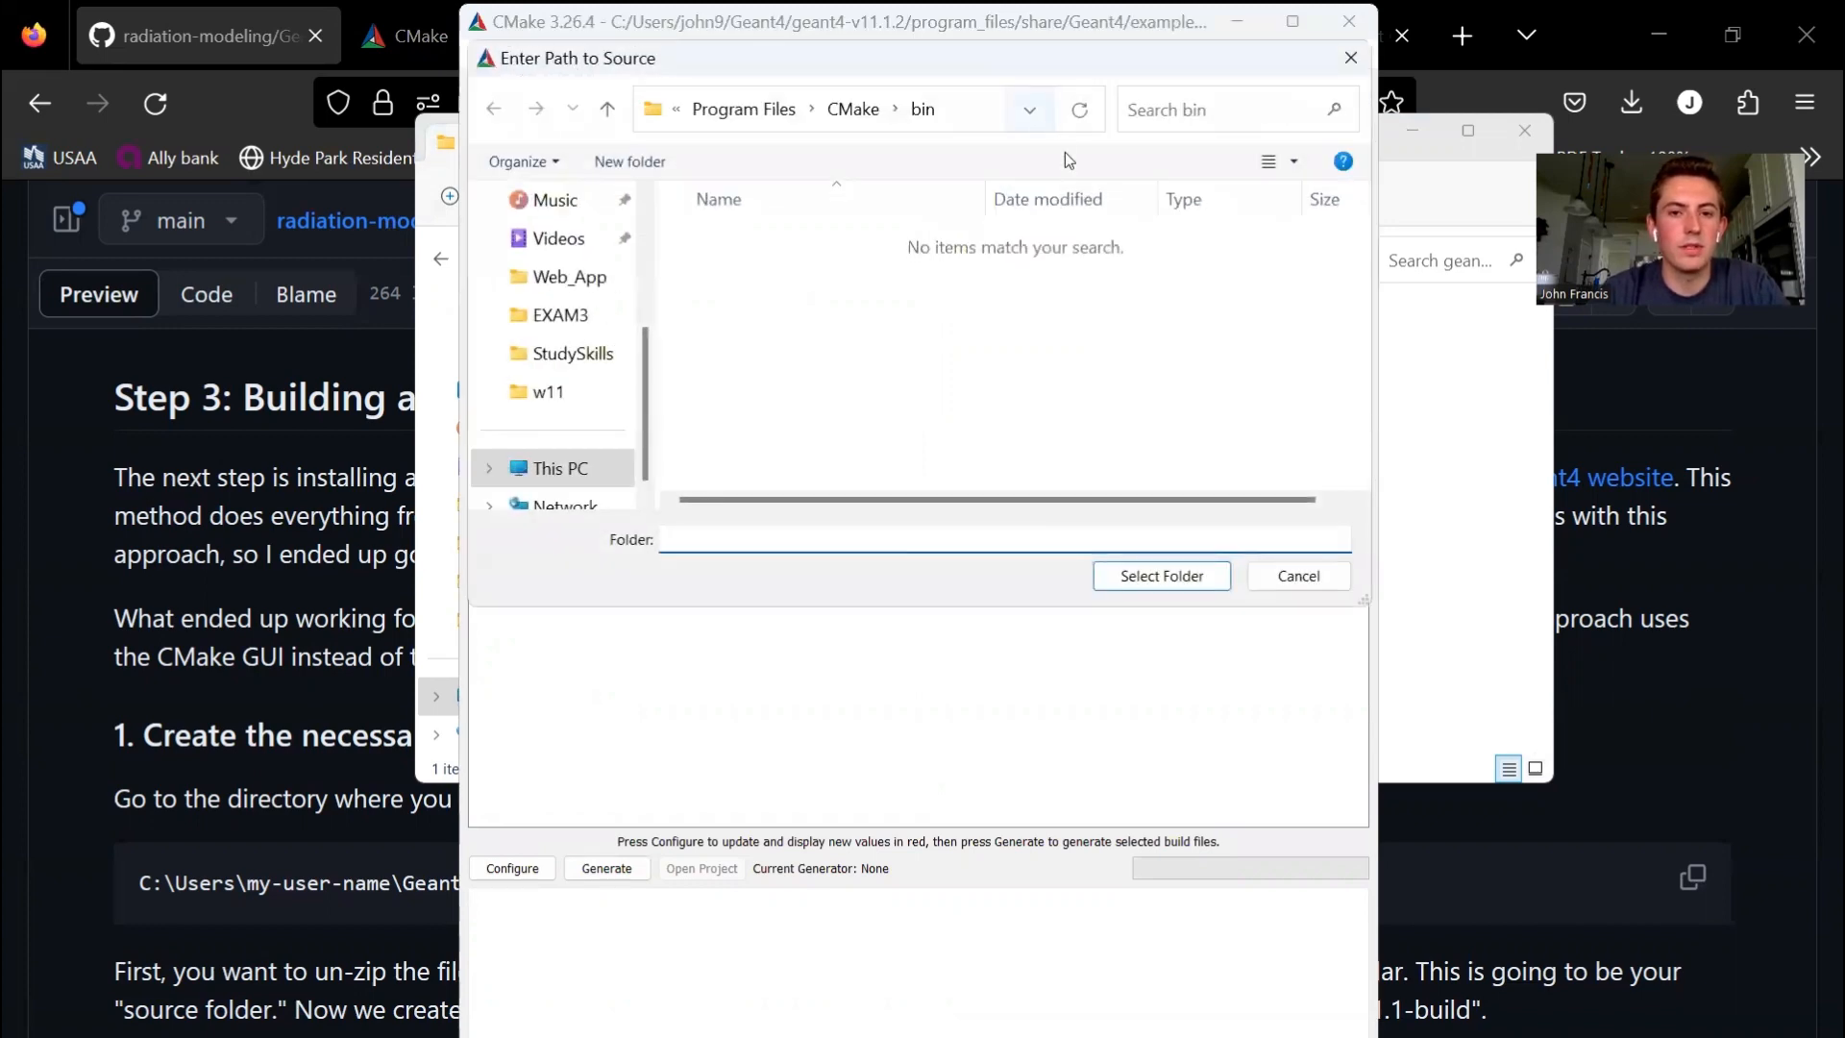
left_click(980, 113)
type("C:")
key("Return")
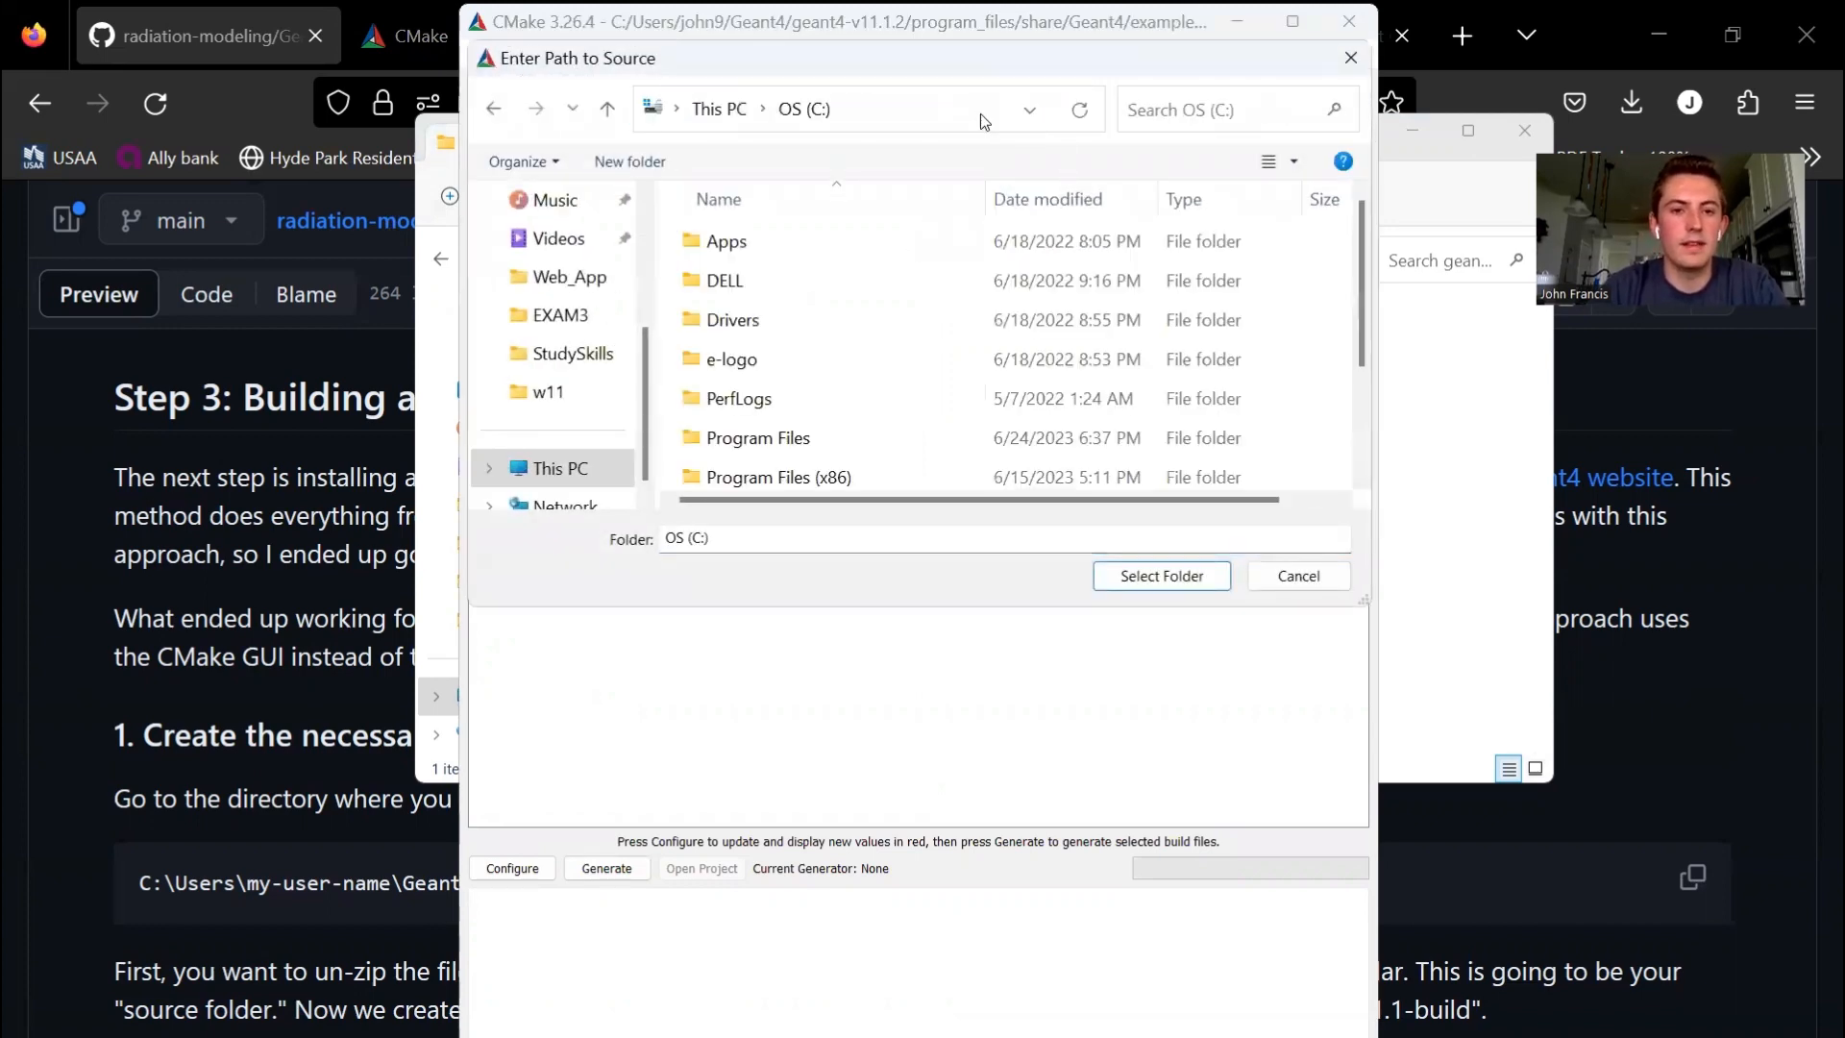
scroll(827, 336, "down", 2)
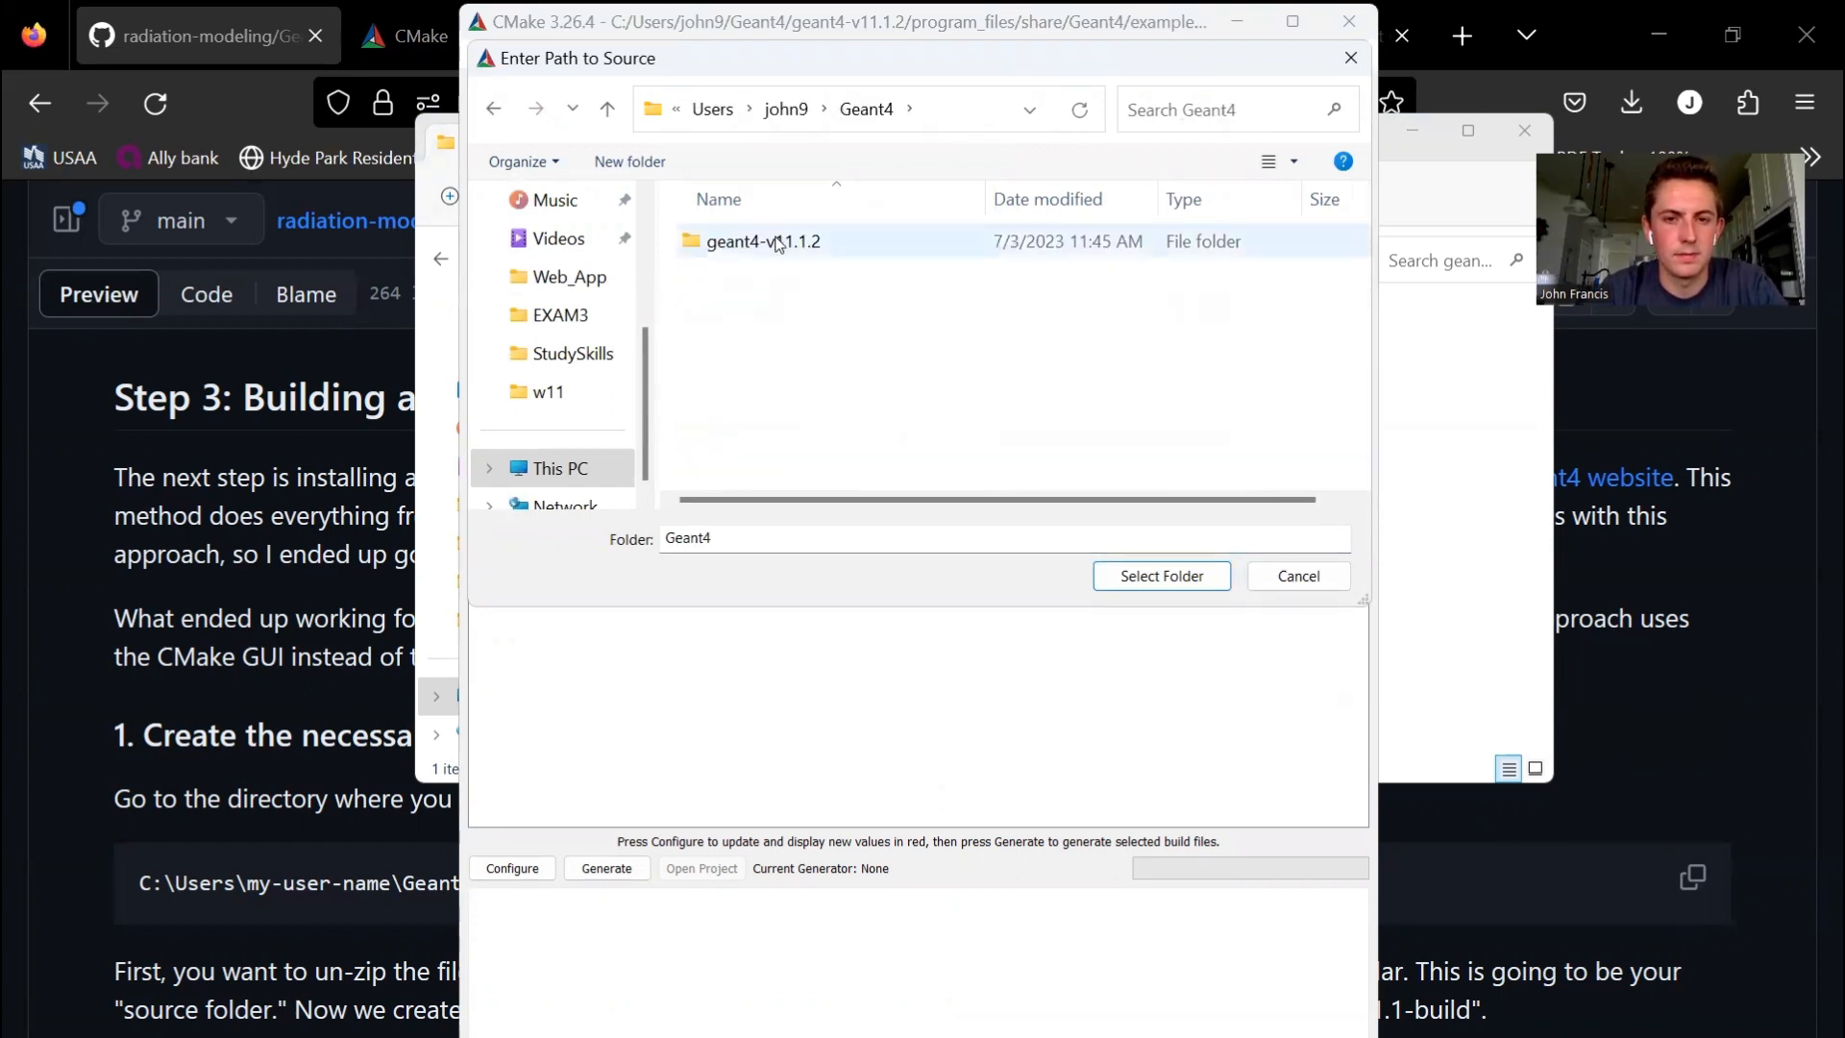
double_click(779, 242)
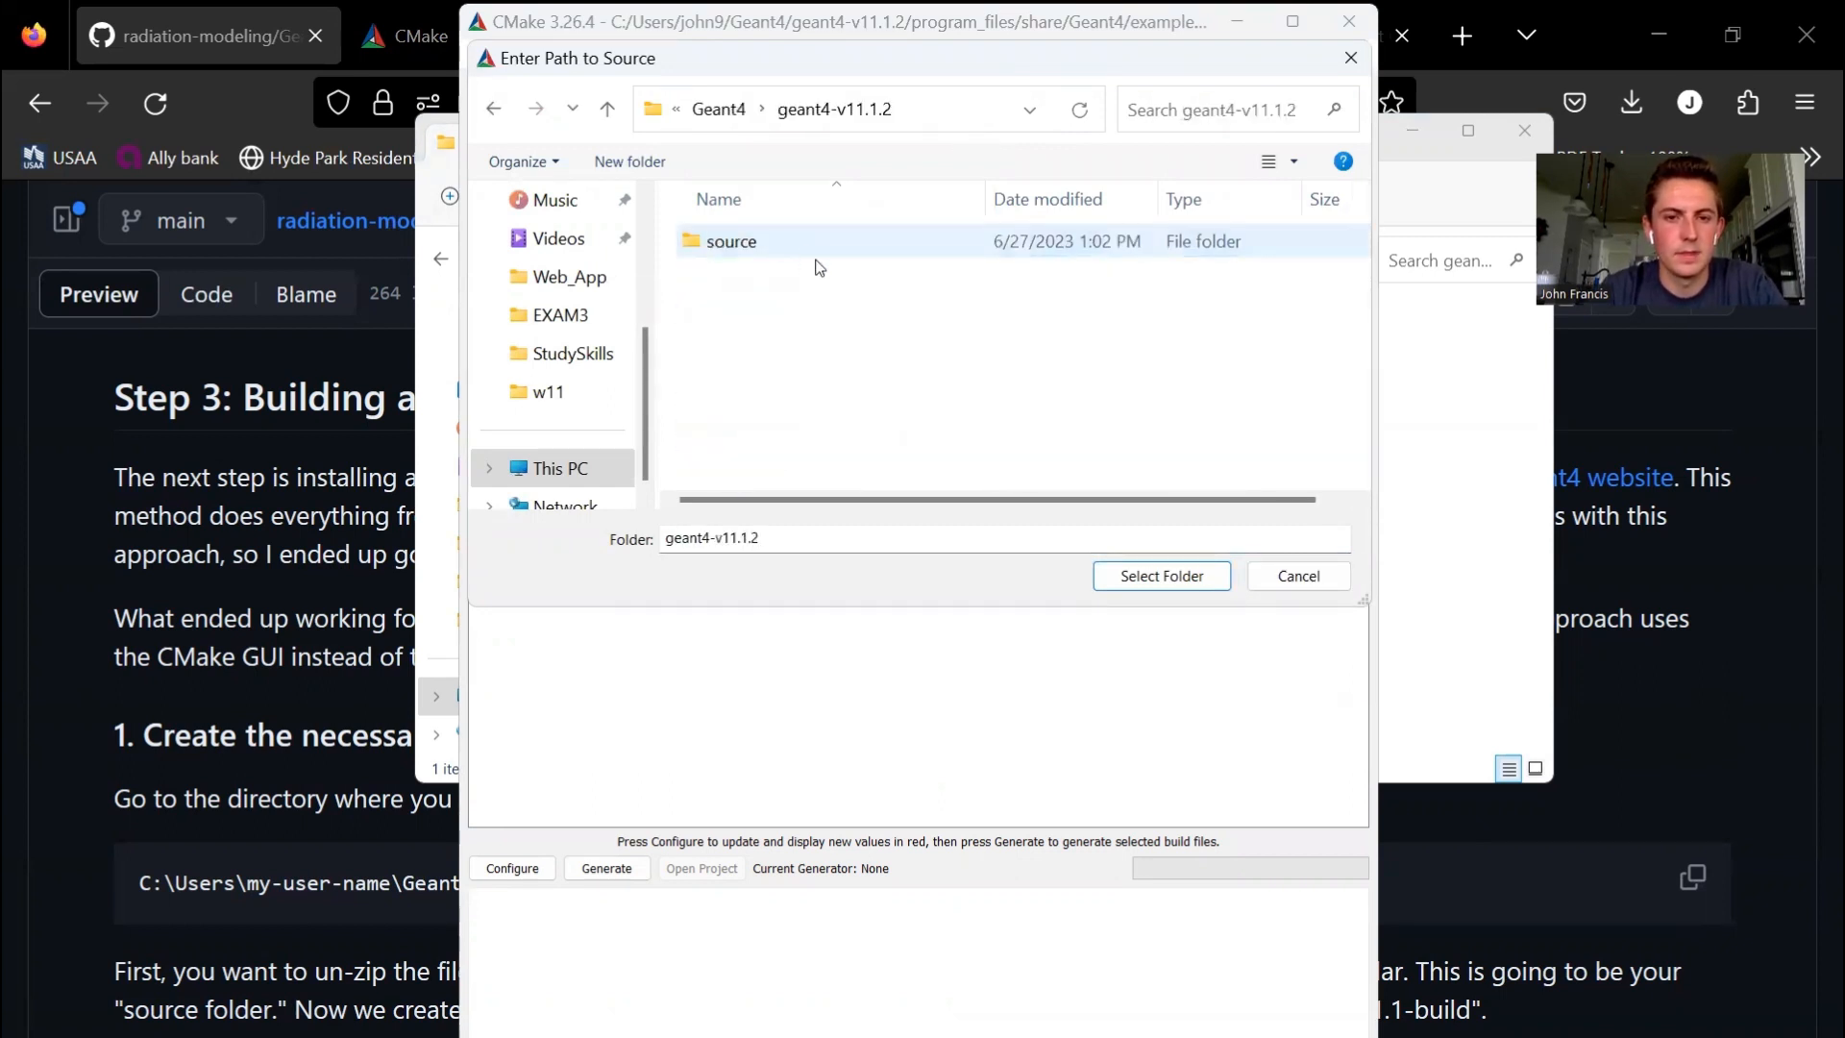
double_click(803, 247)
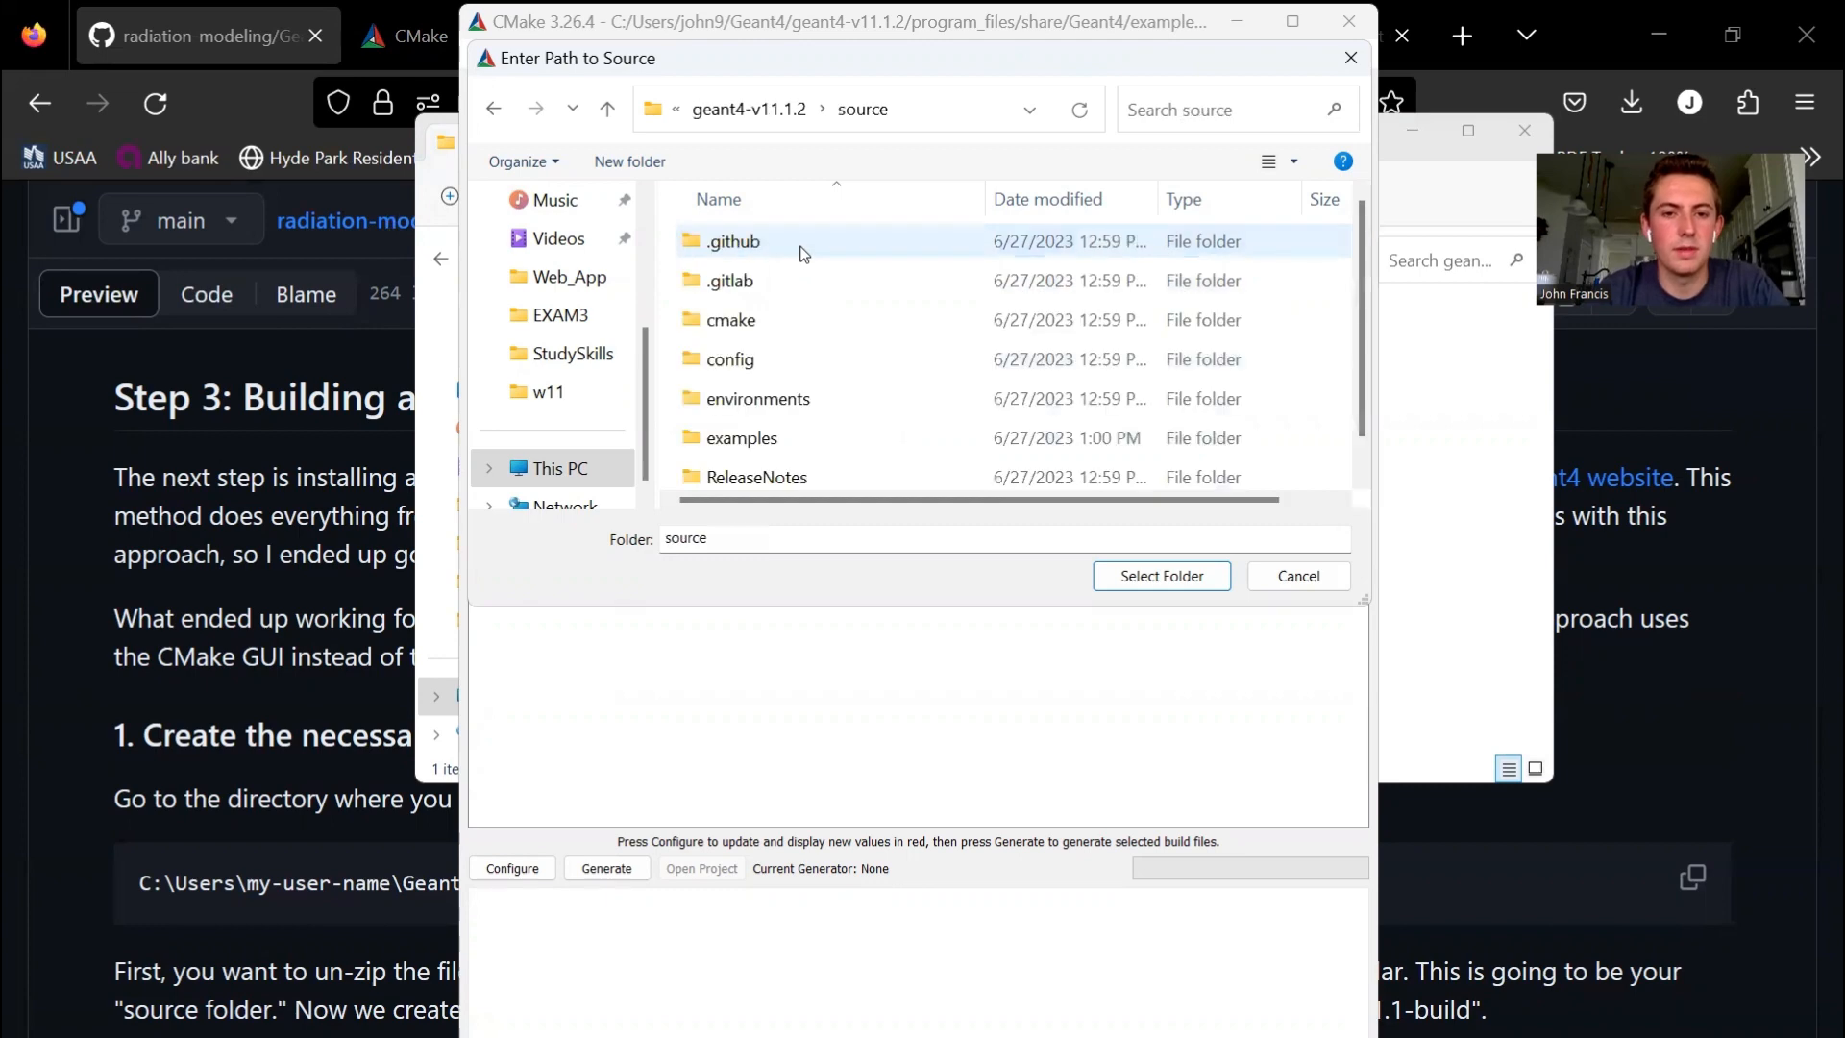
left_click(1172, 582)
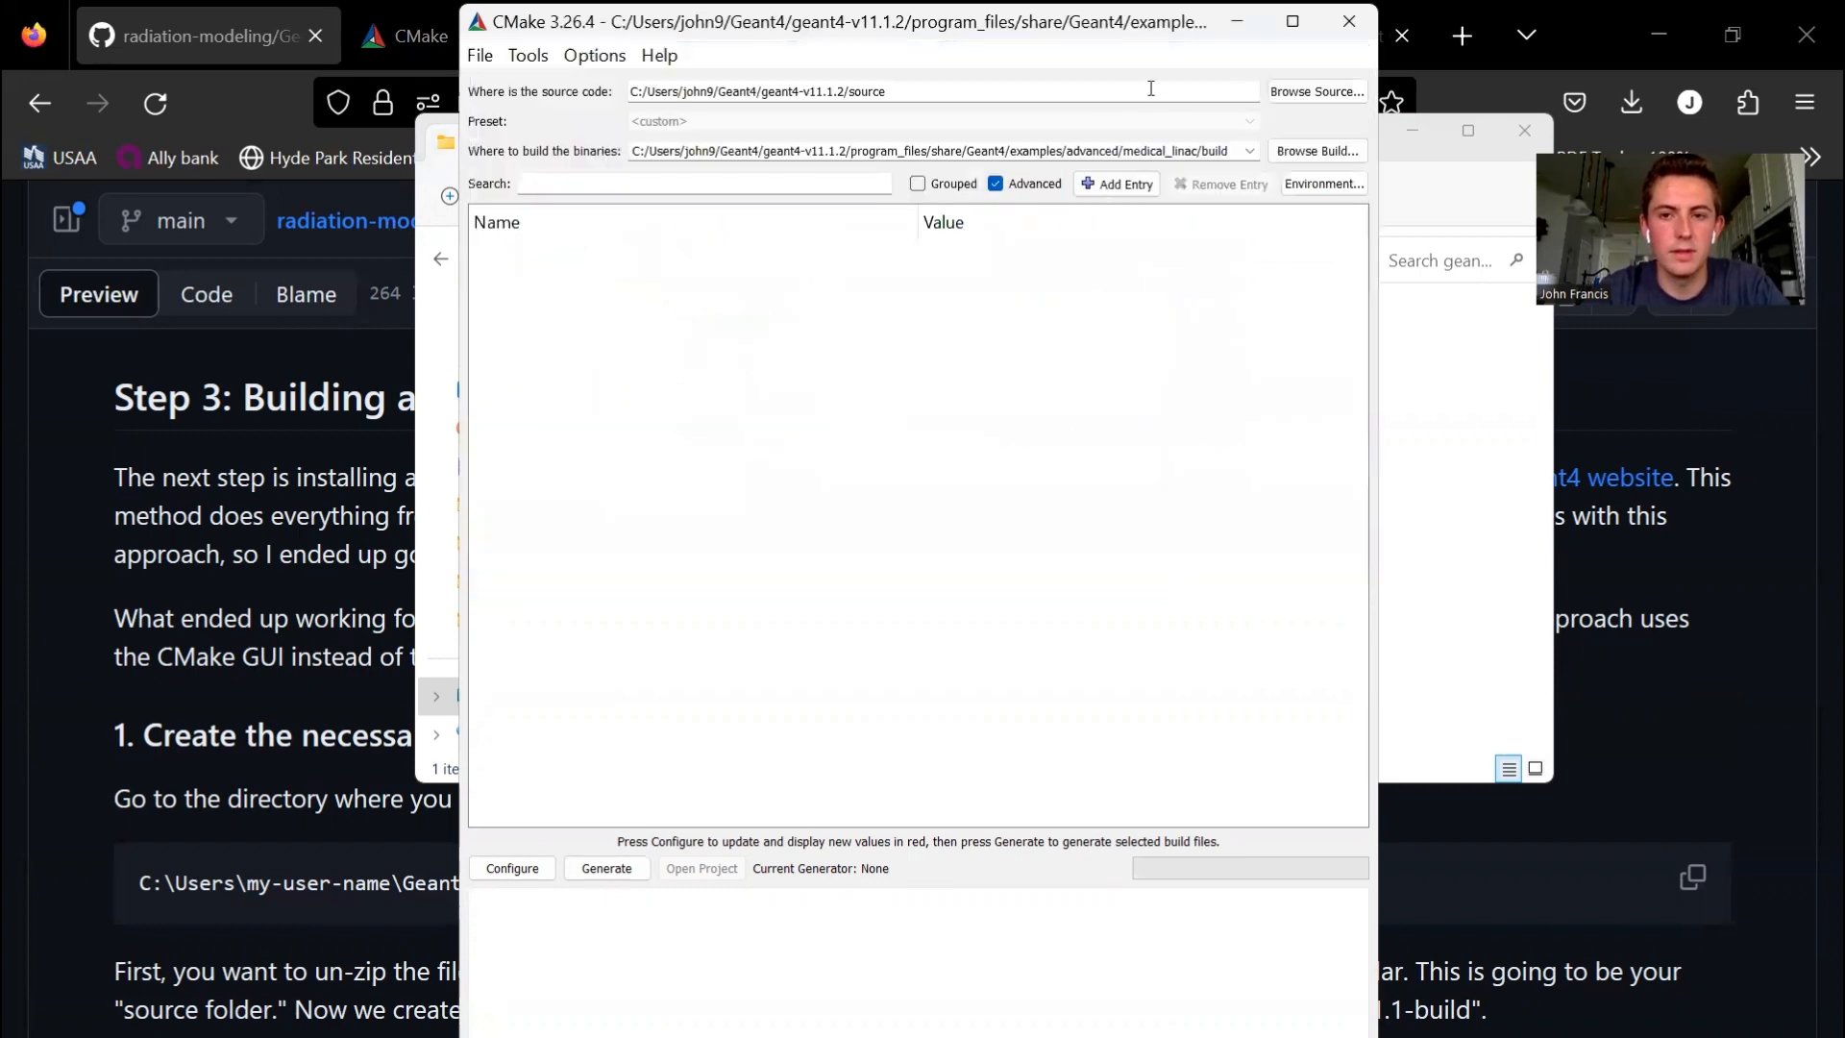
- Set the binaries location to a folder named build inside geant4-v11.1.2, reusing the source code path
triple_click(924, 88)
key("ctrl+c")
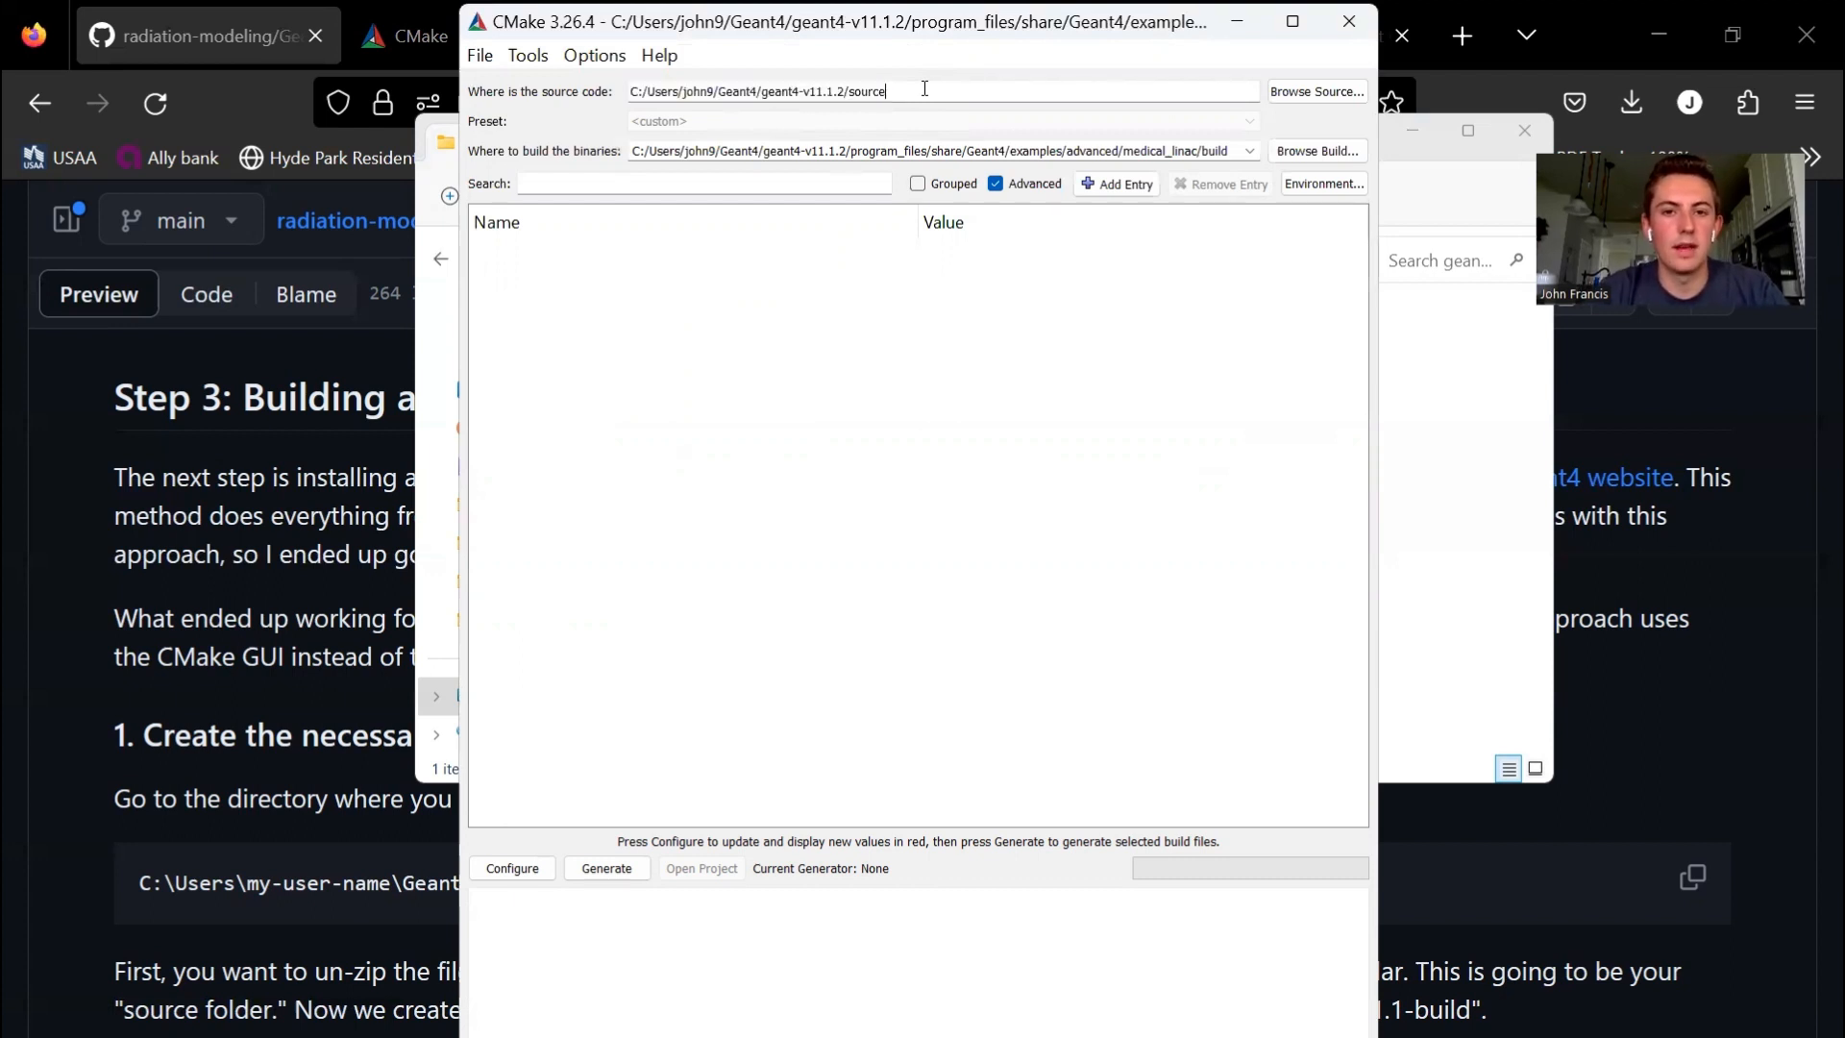
triple_click(882, 150)
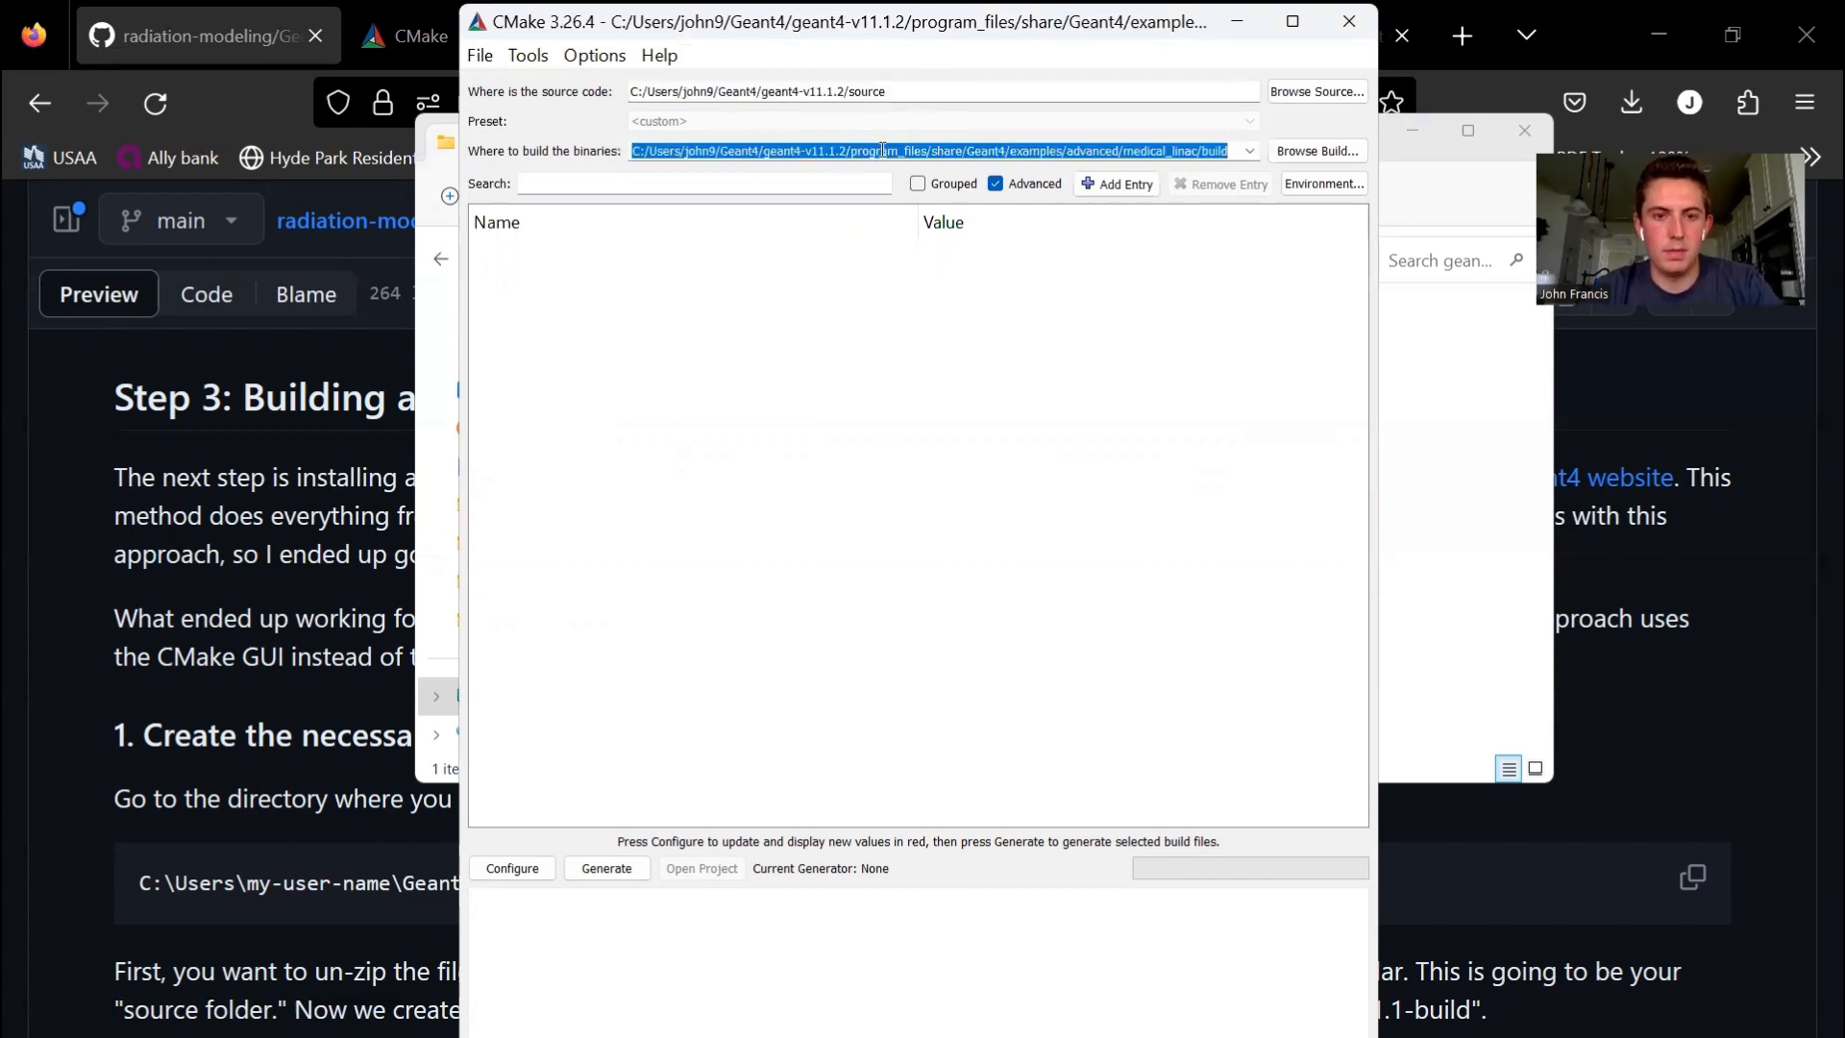
key("ctrl+v")
key("BackSpace")
key("BackSpace")
key("BackSpace")
key("BackSpace")
key("BackSpace")
key("BackSpace")
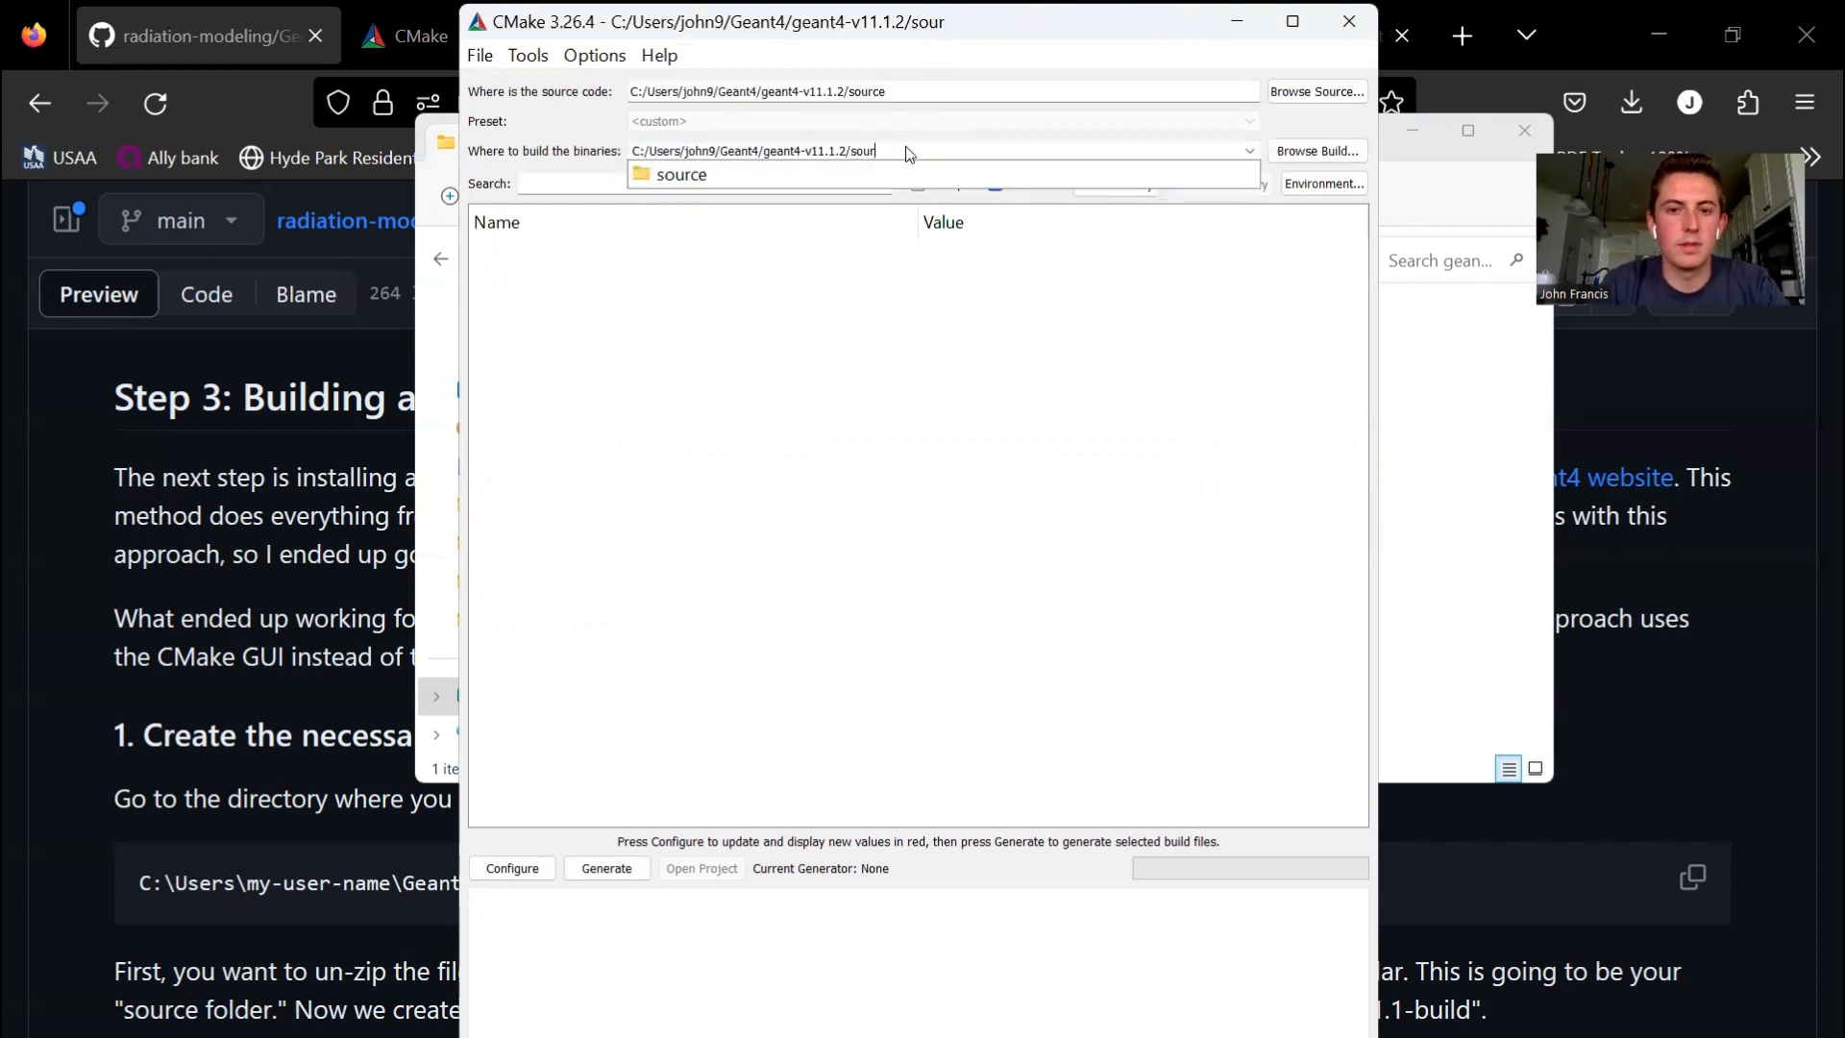
type("build")
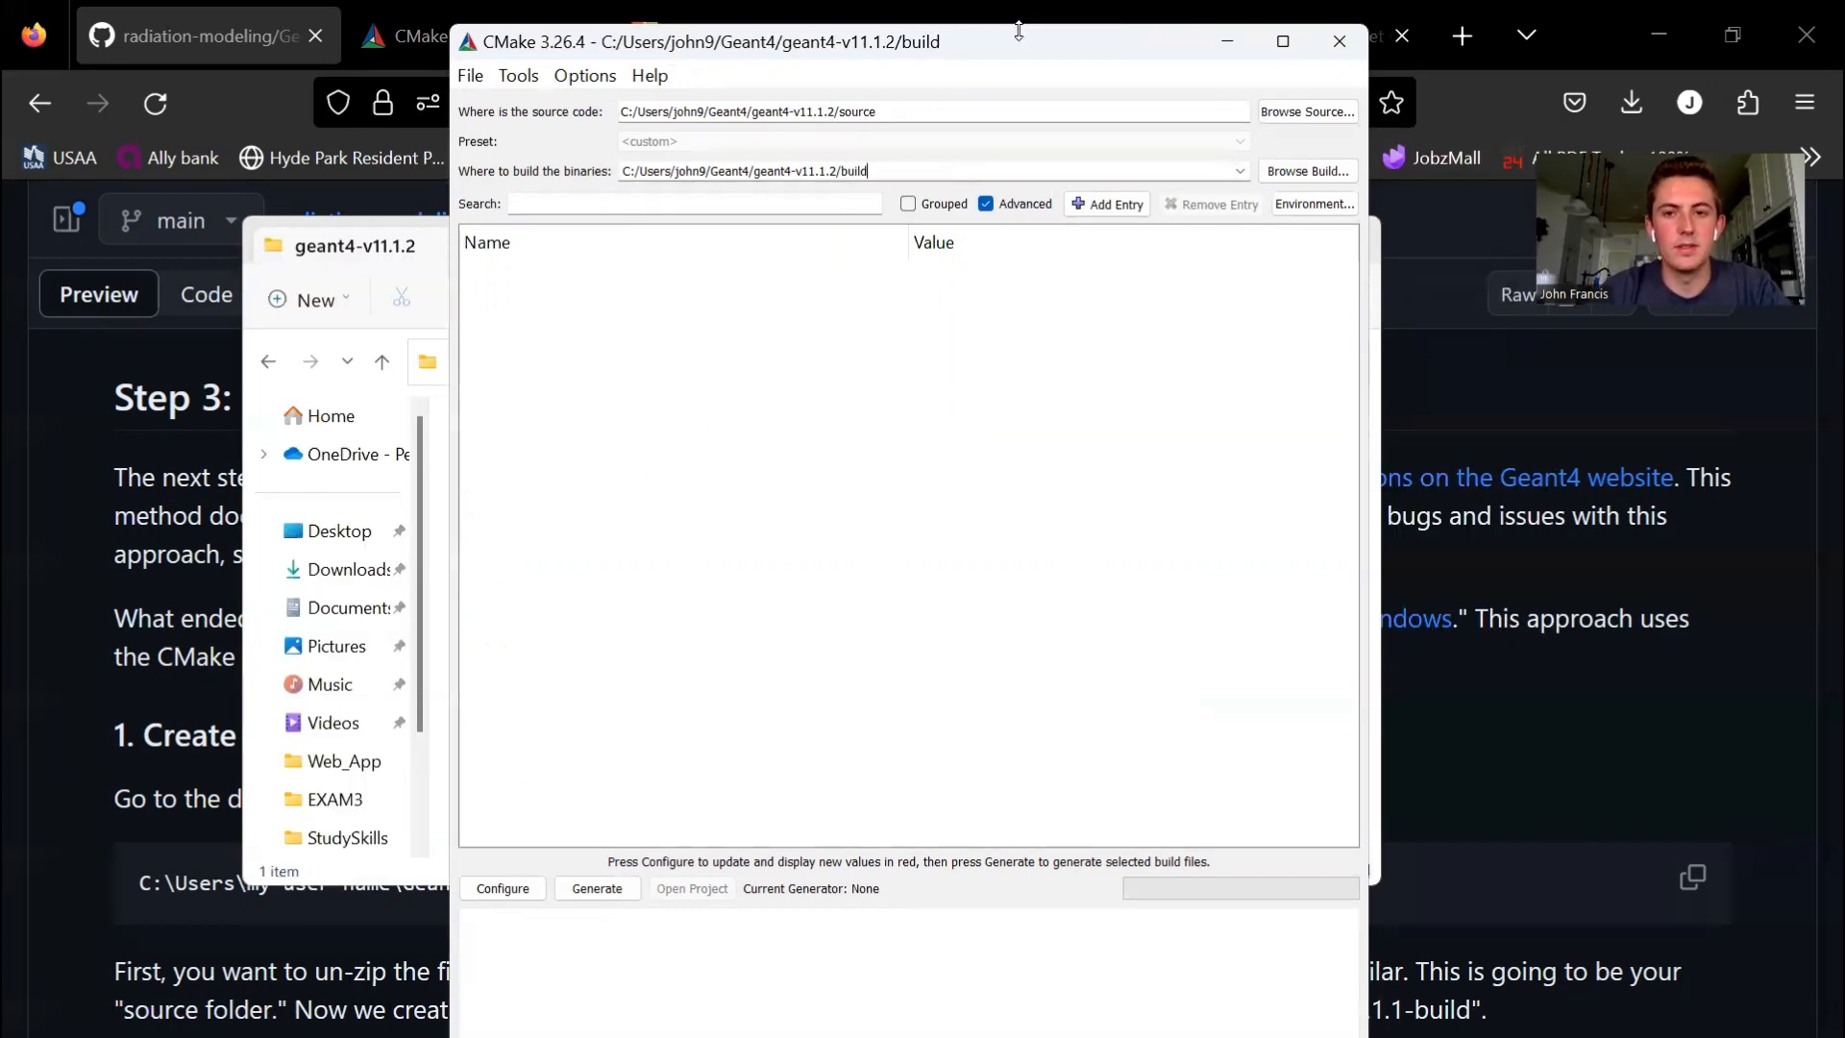
- Arrange the CMake window and the geant4-v11.1.2 folder window side by side
left_click_drag(1050, 42, 1053, 43)
key("super+Right")
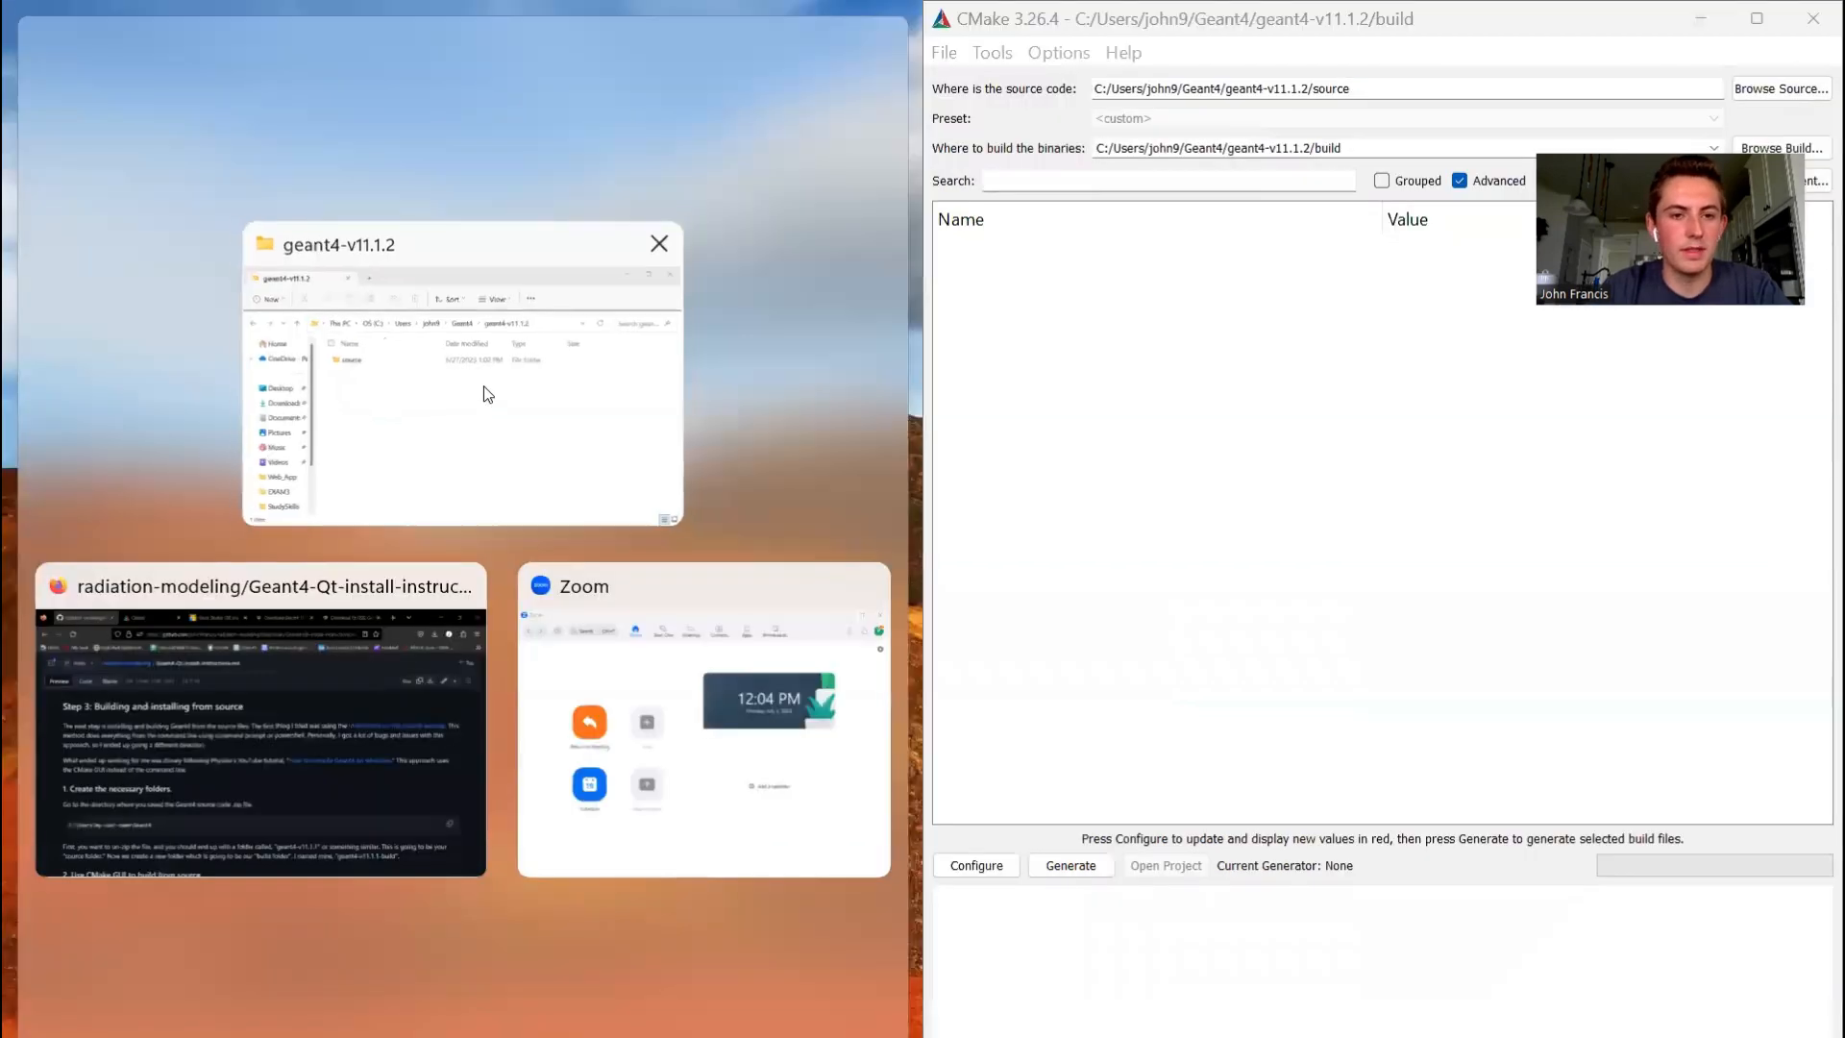
left_click(482, 385)
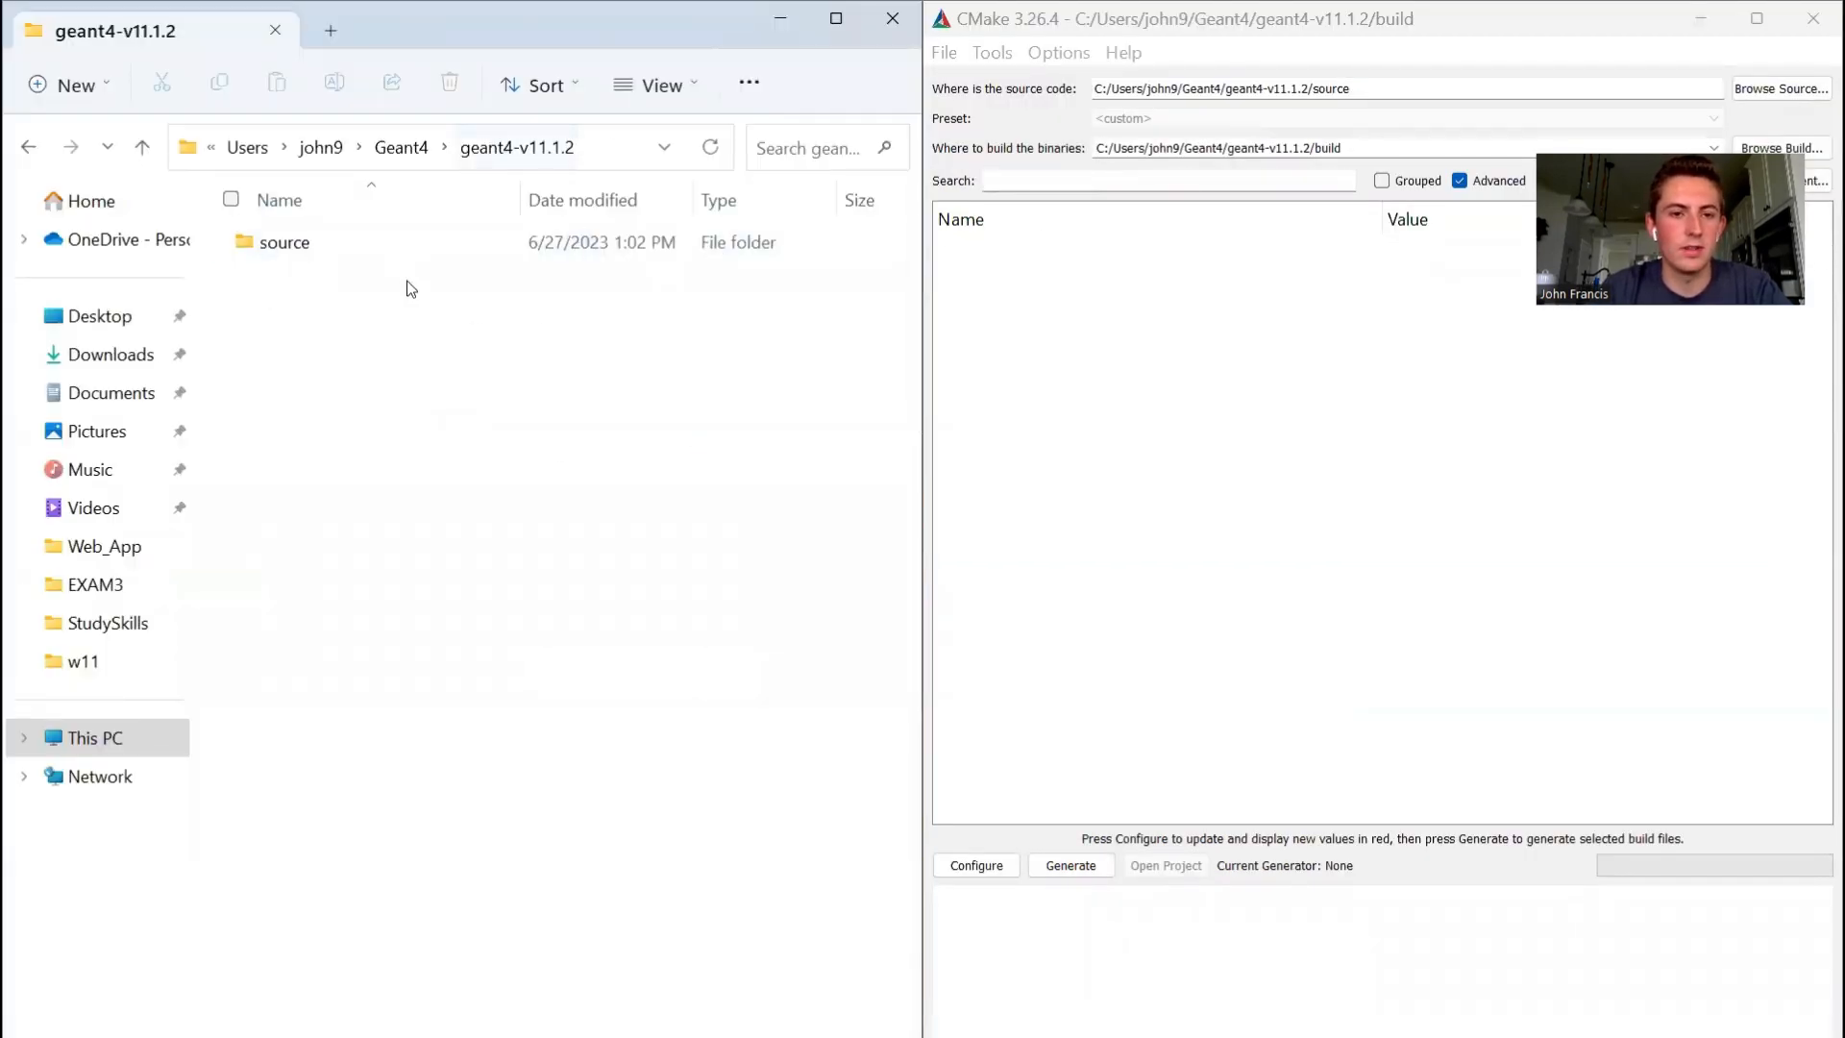
- Configure the project, creating the build directory and using the Visual Studio 17 2022 generator with default native compilers
left_click(977, 865)
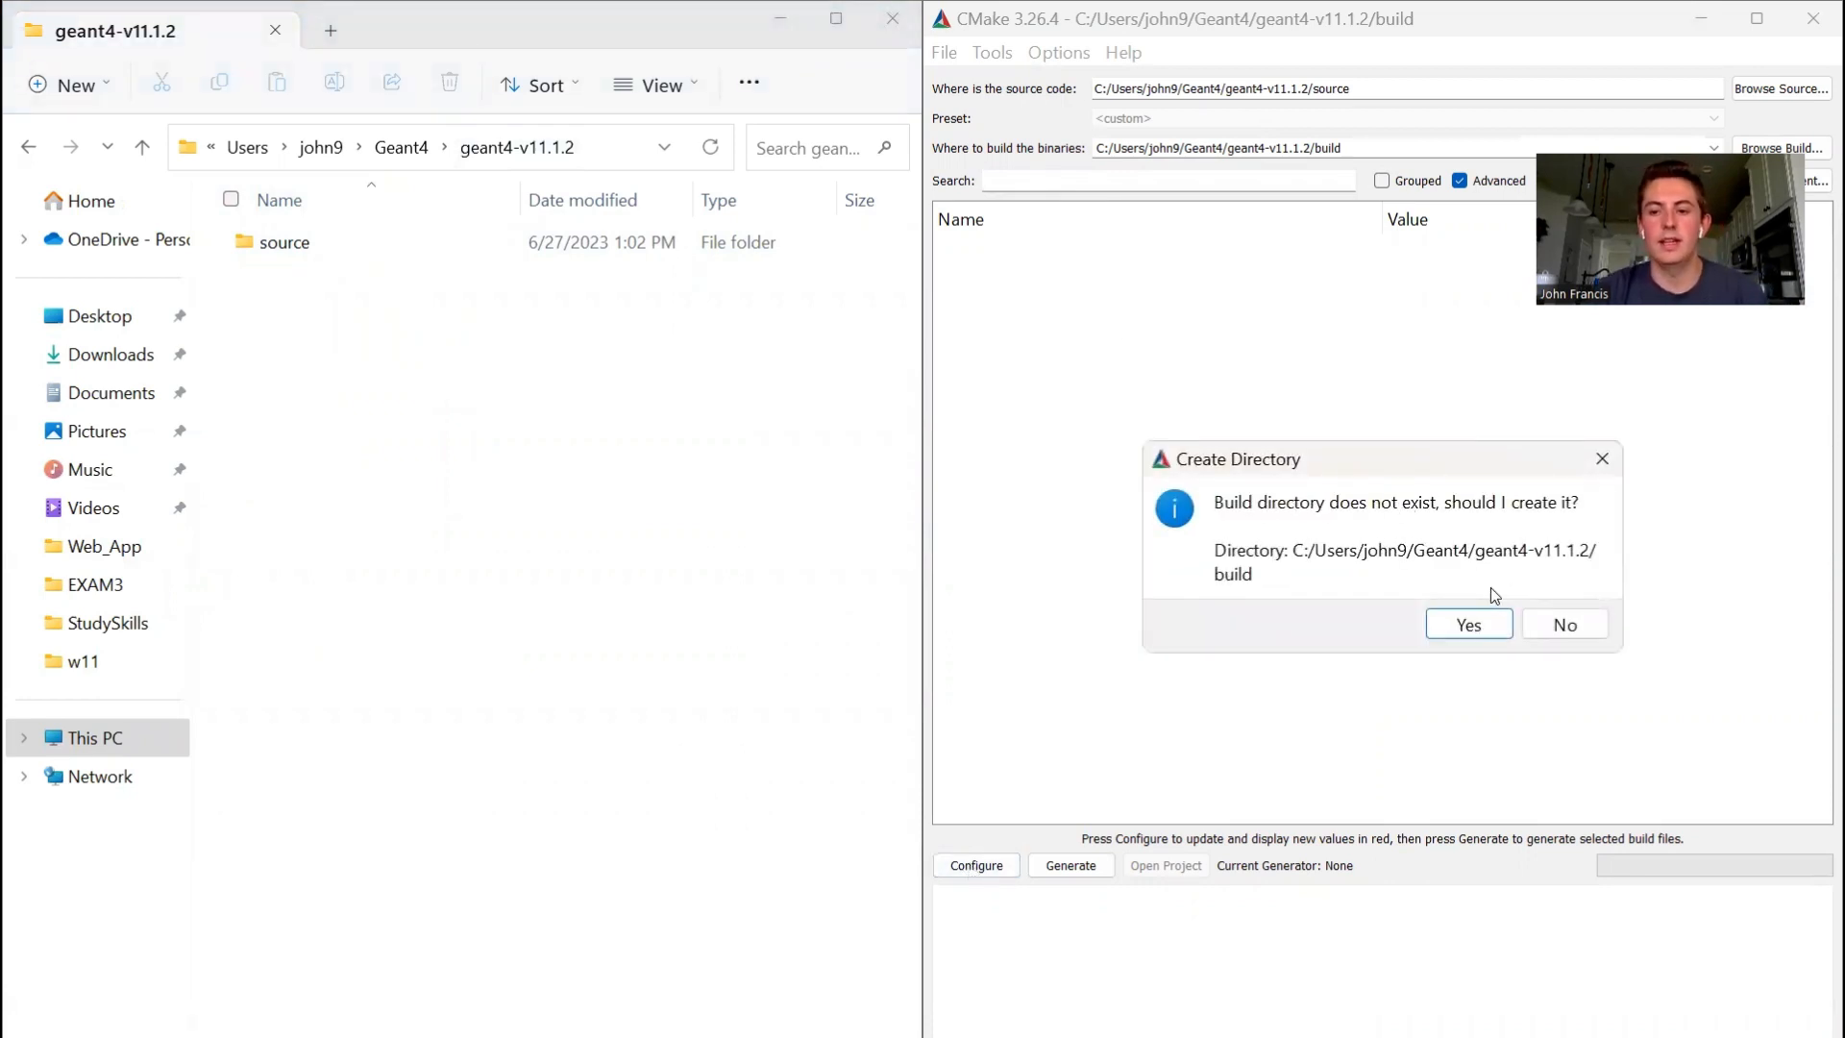
left_click(1487, 623)
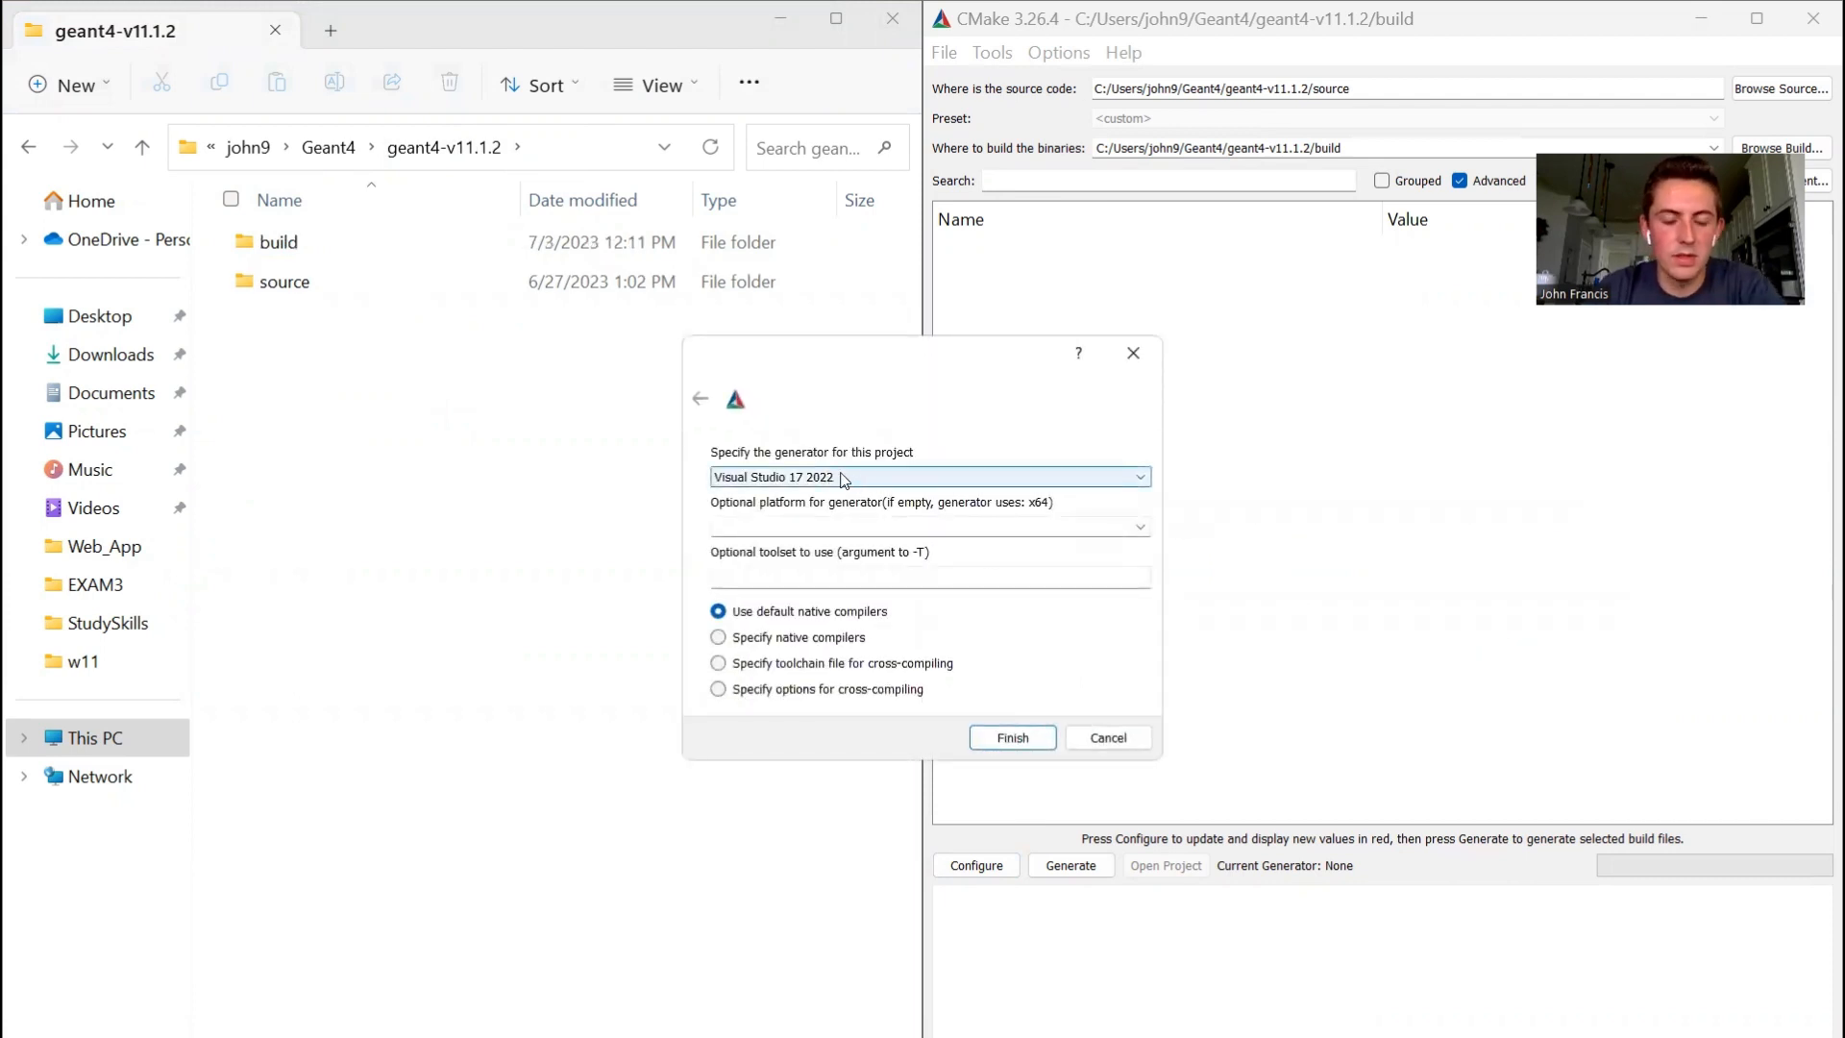
left_click(1015, 740)
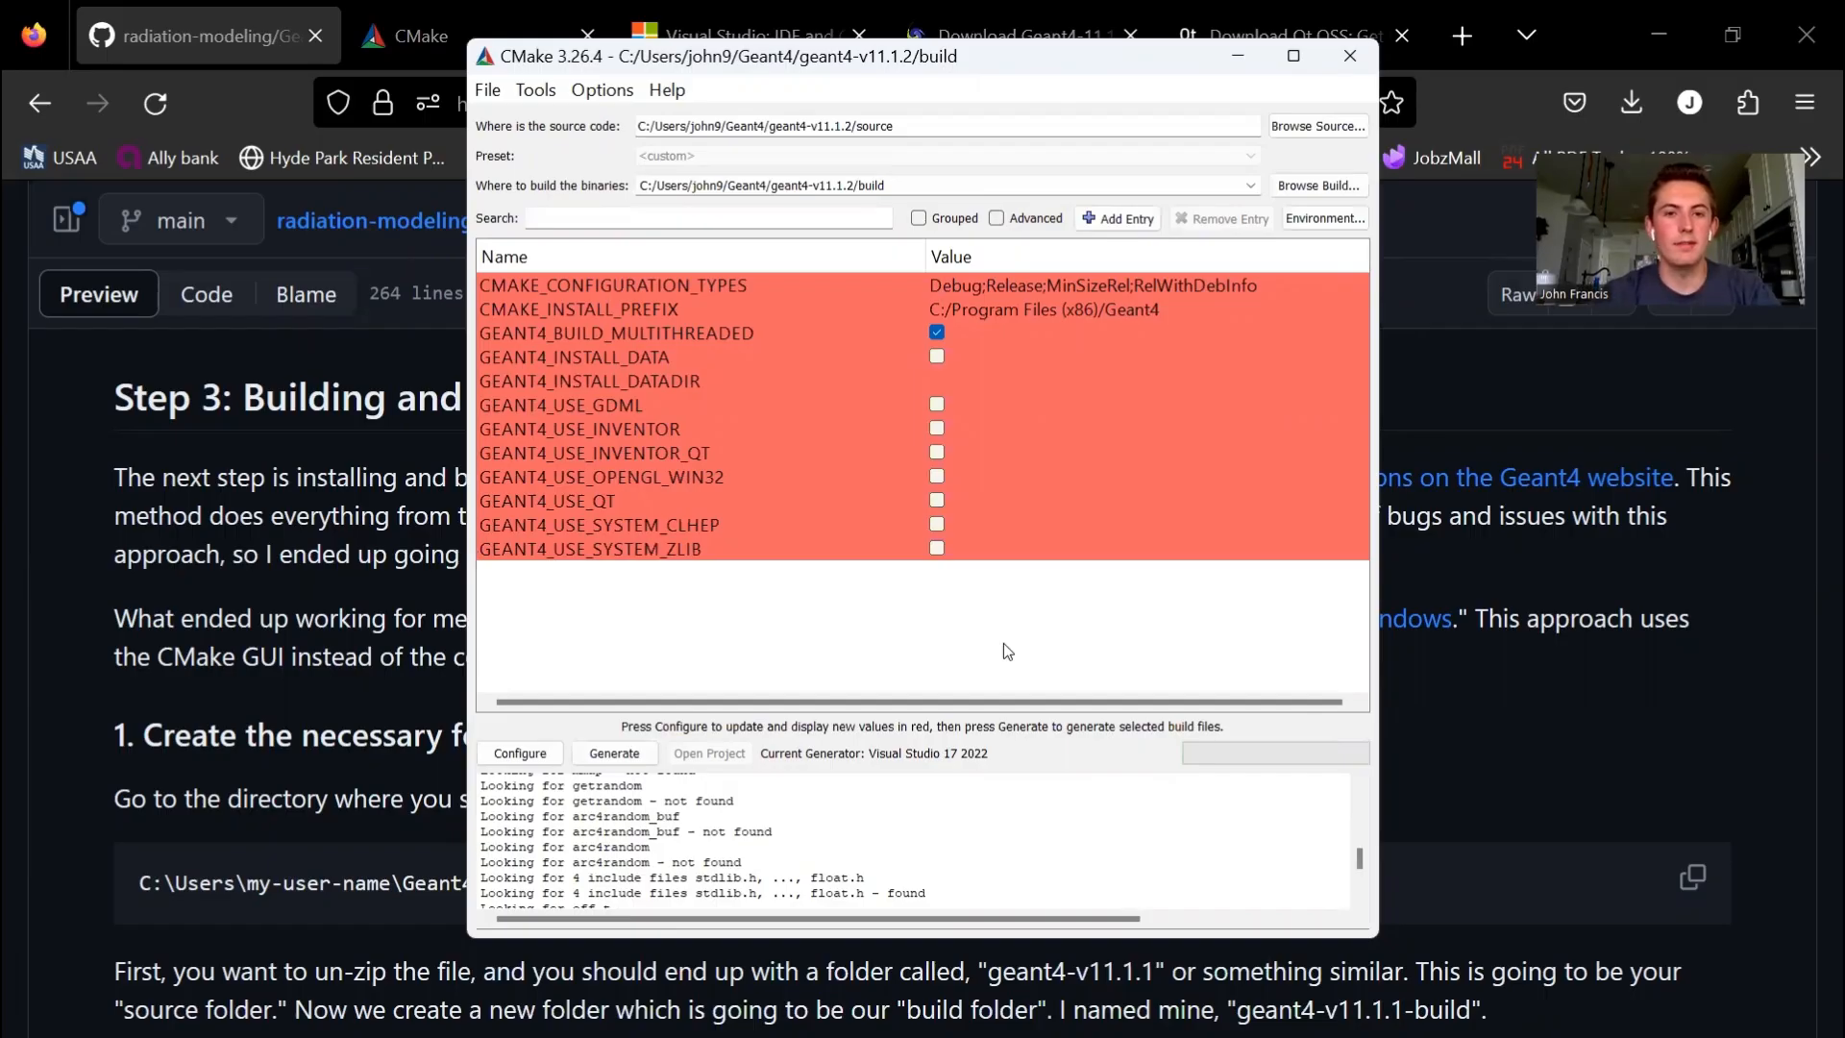
- Enable the GEANT4_INSTALL_DATA and GEANT4_USE_QT options for the build
scroll(525, 846, "down", 10)
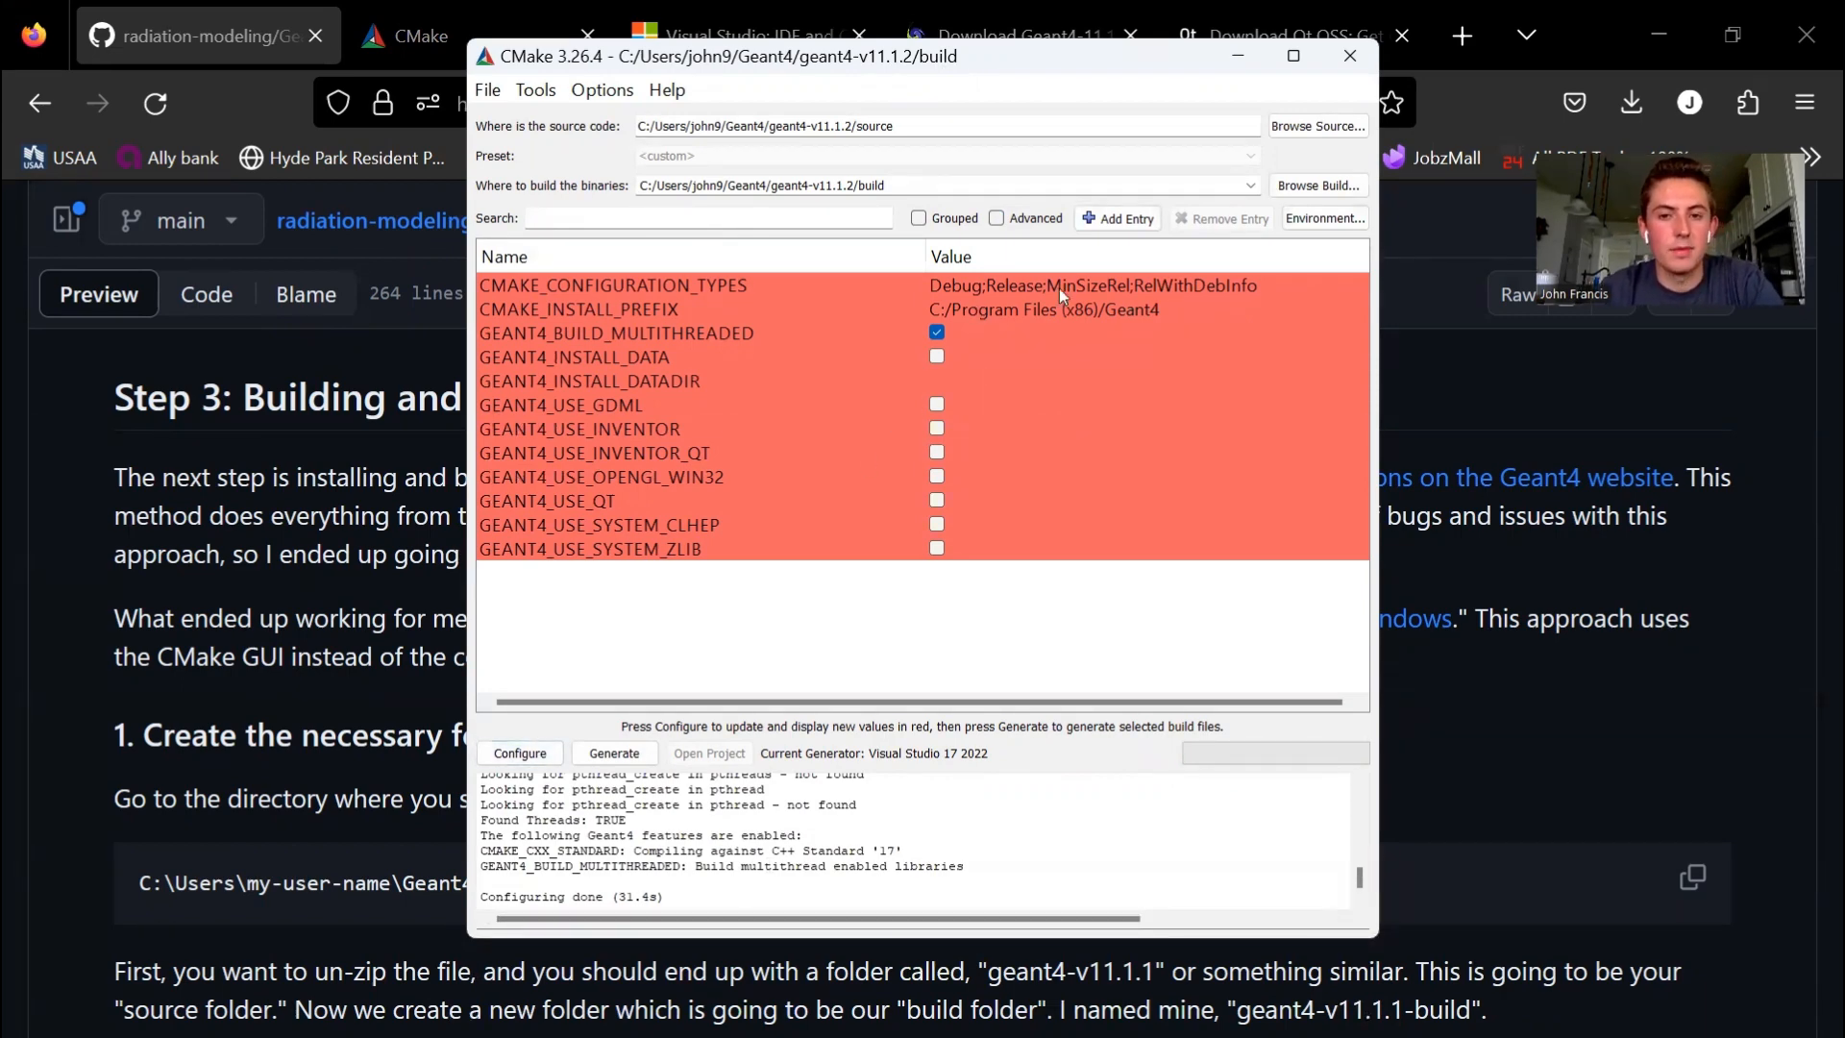
left_click(938, 359)
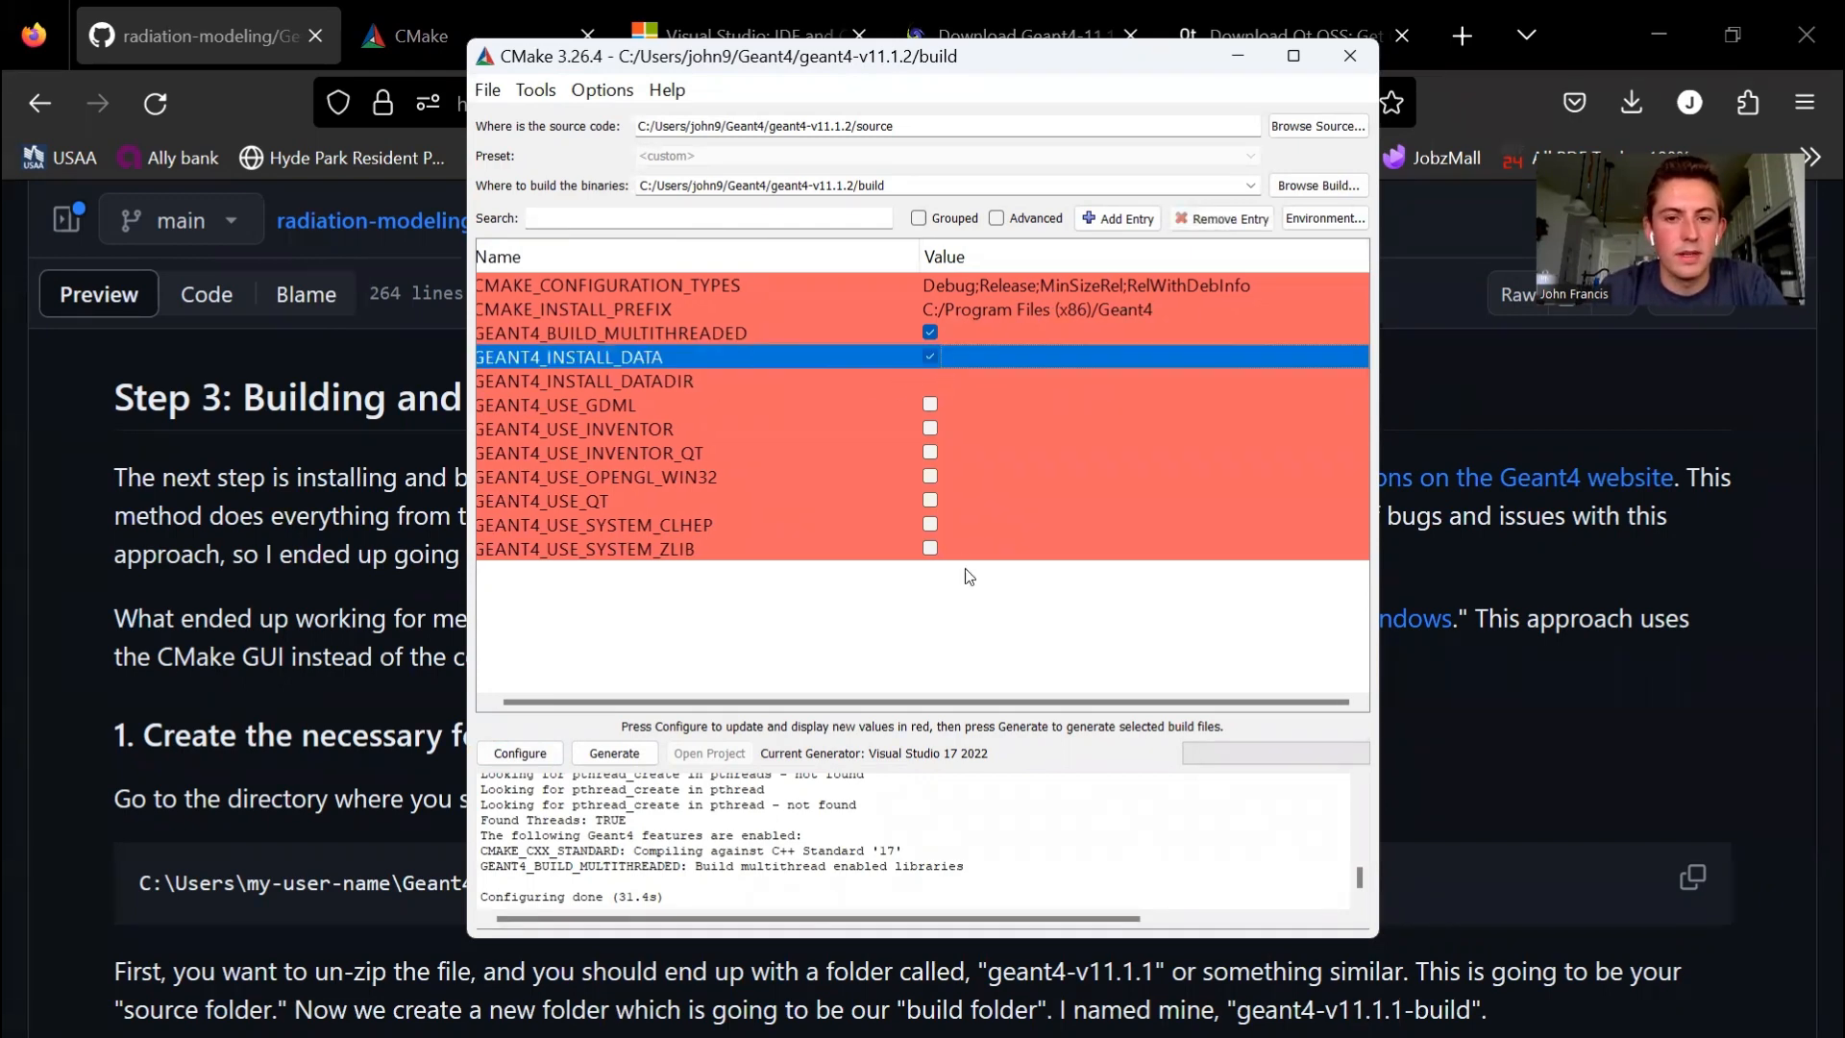
left_click(941, 621)
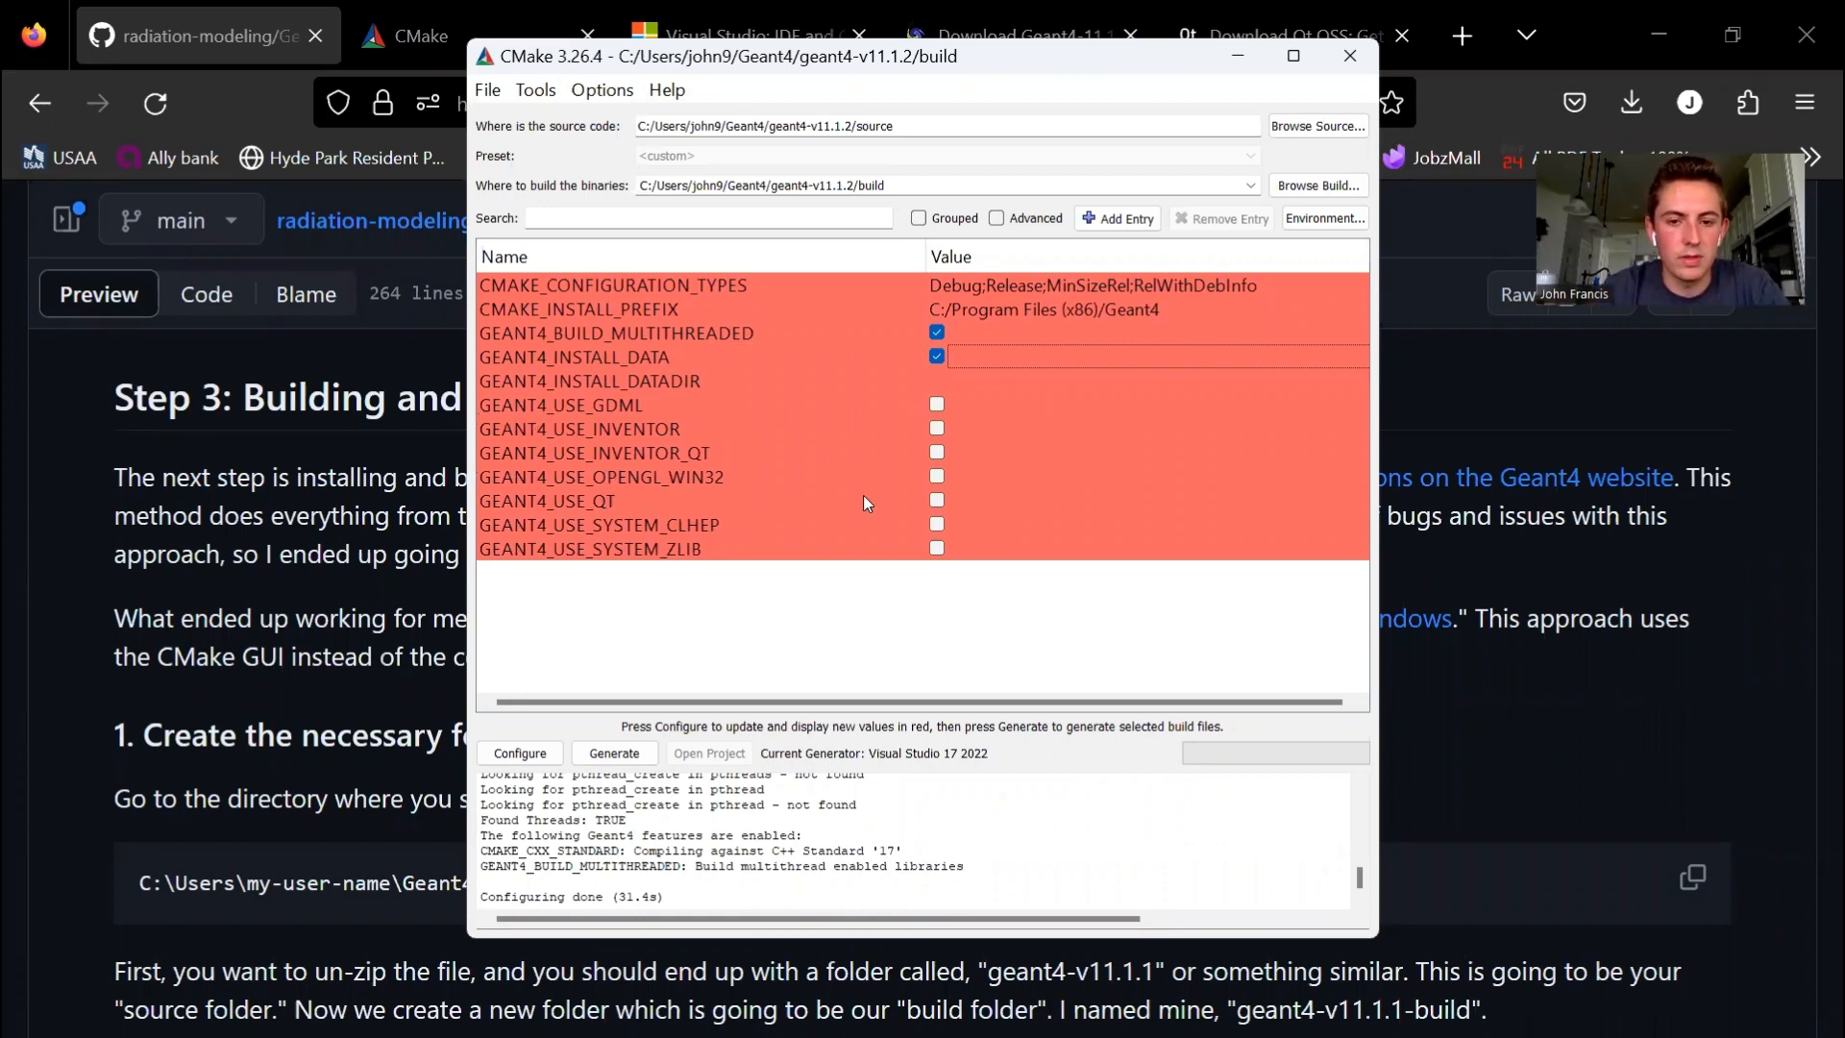
left_click(930, 499)
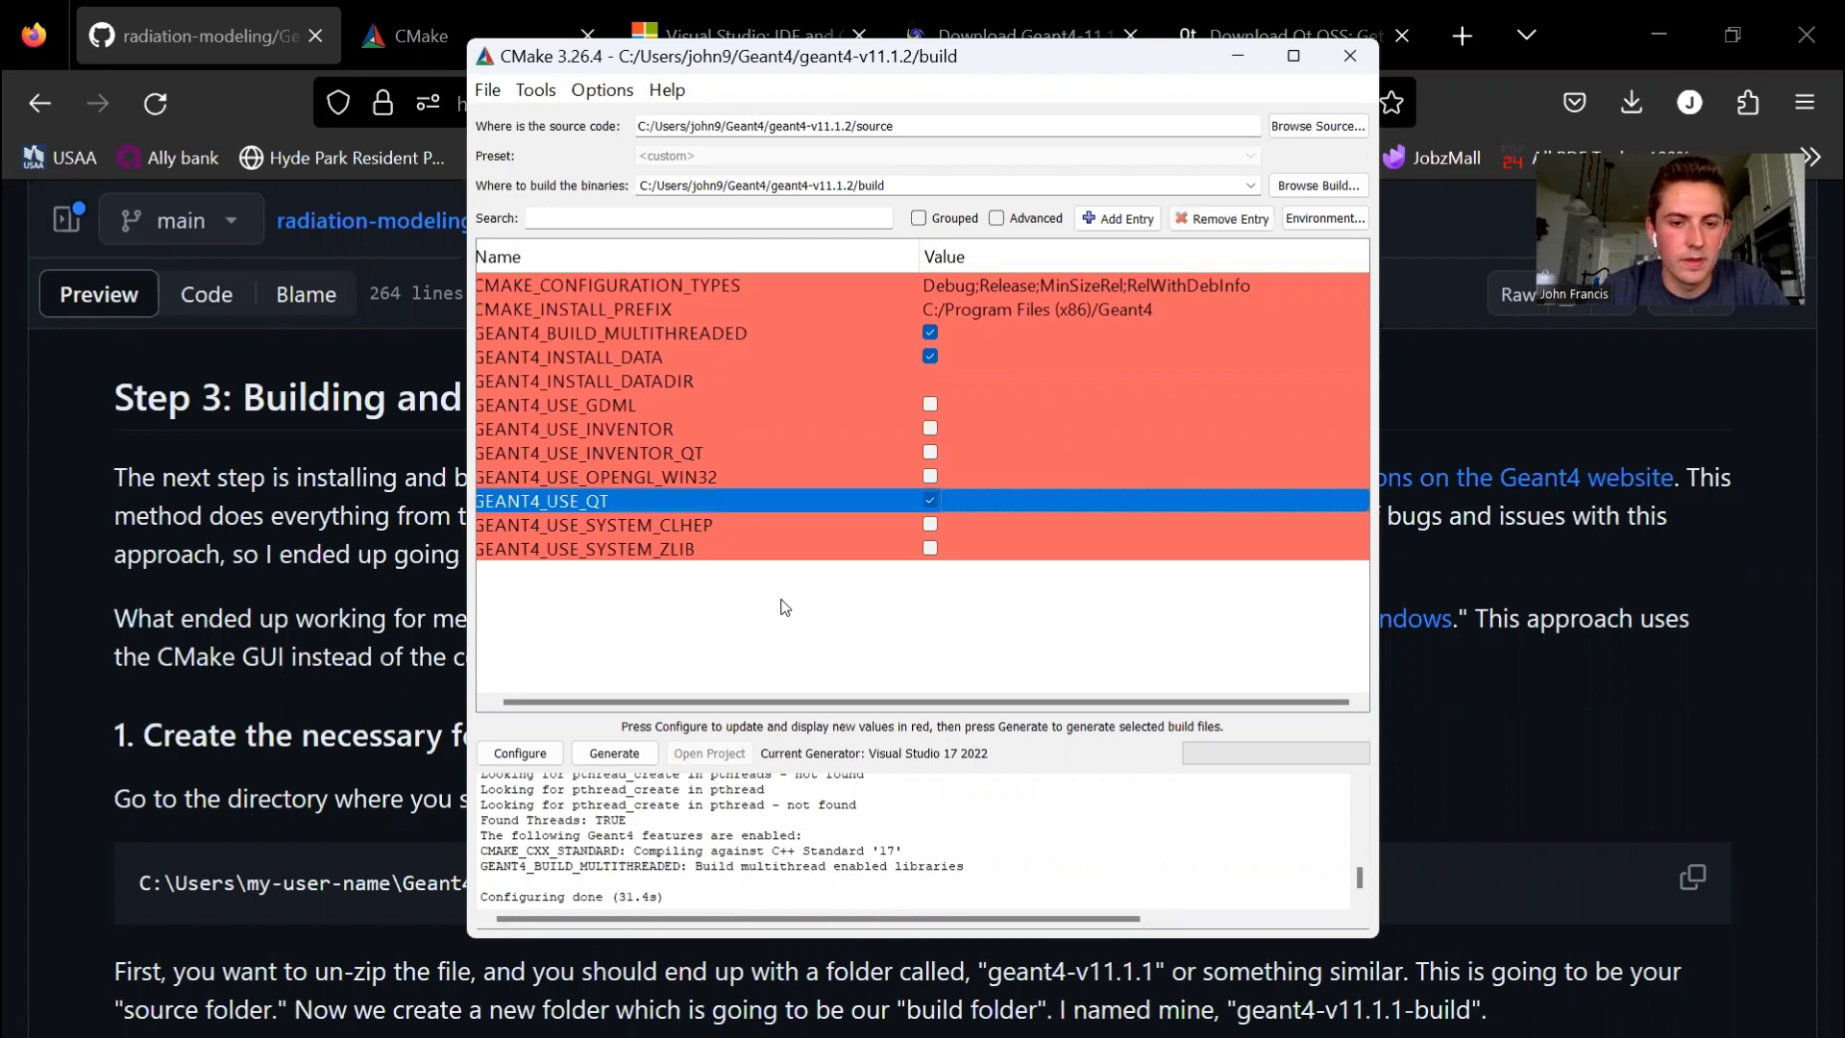
scroll(785, 607, "left", 1)
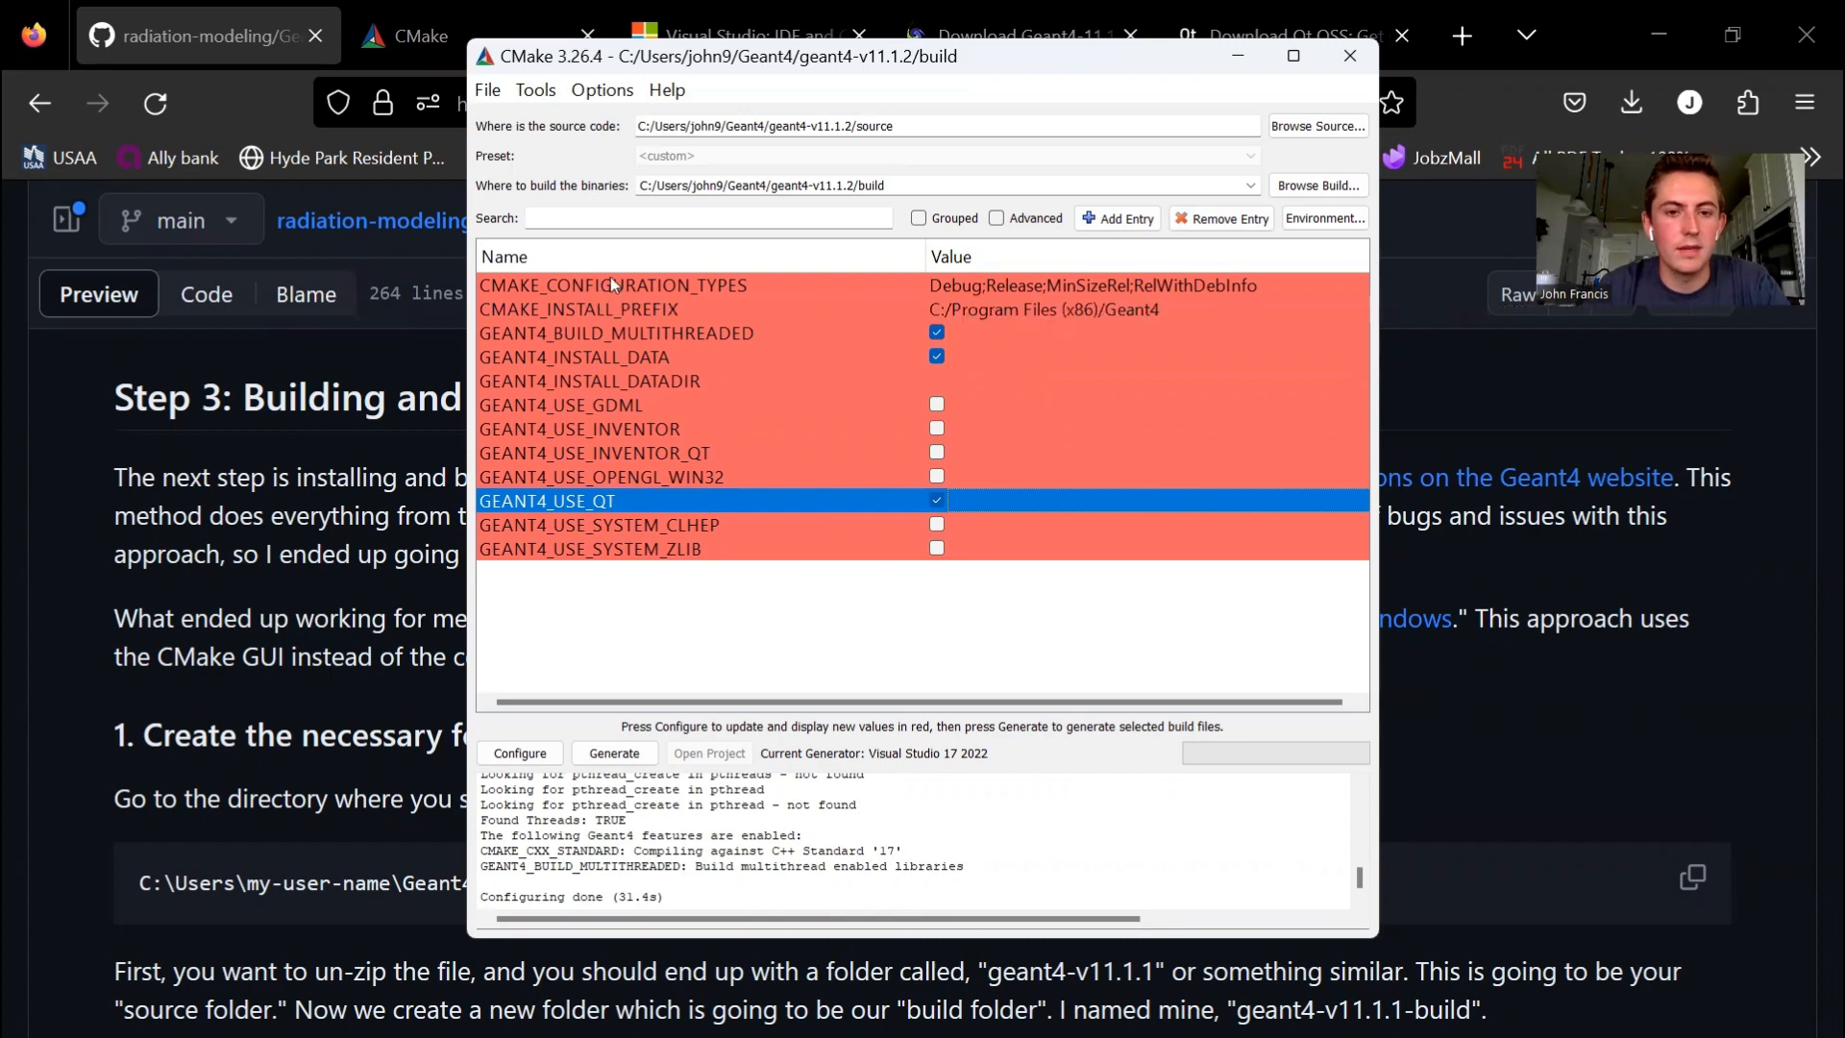
- Set CMAKE_CONFIGURATION_TYPES to Release only
left_click(1049, 287)
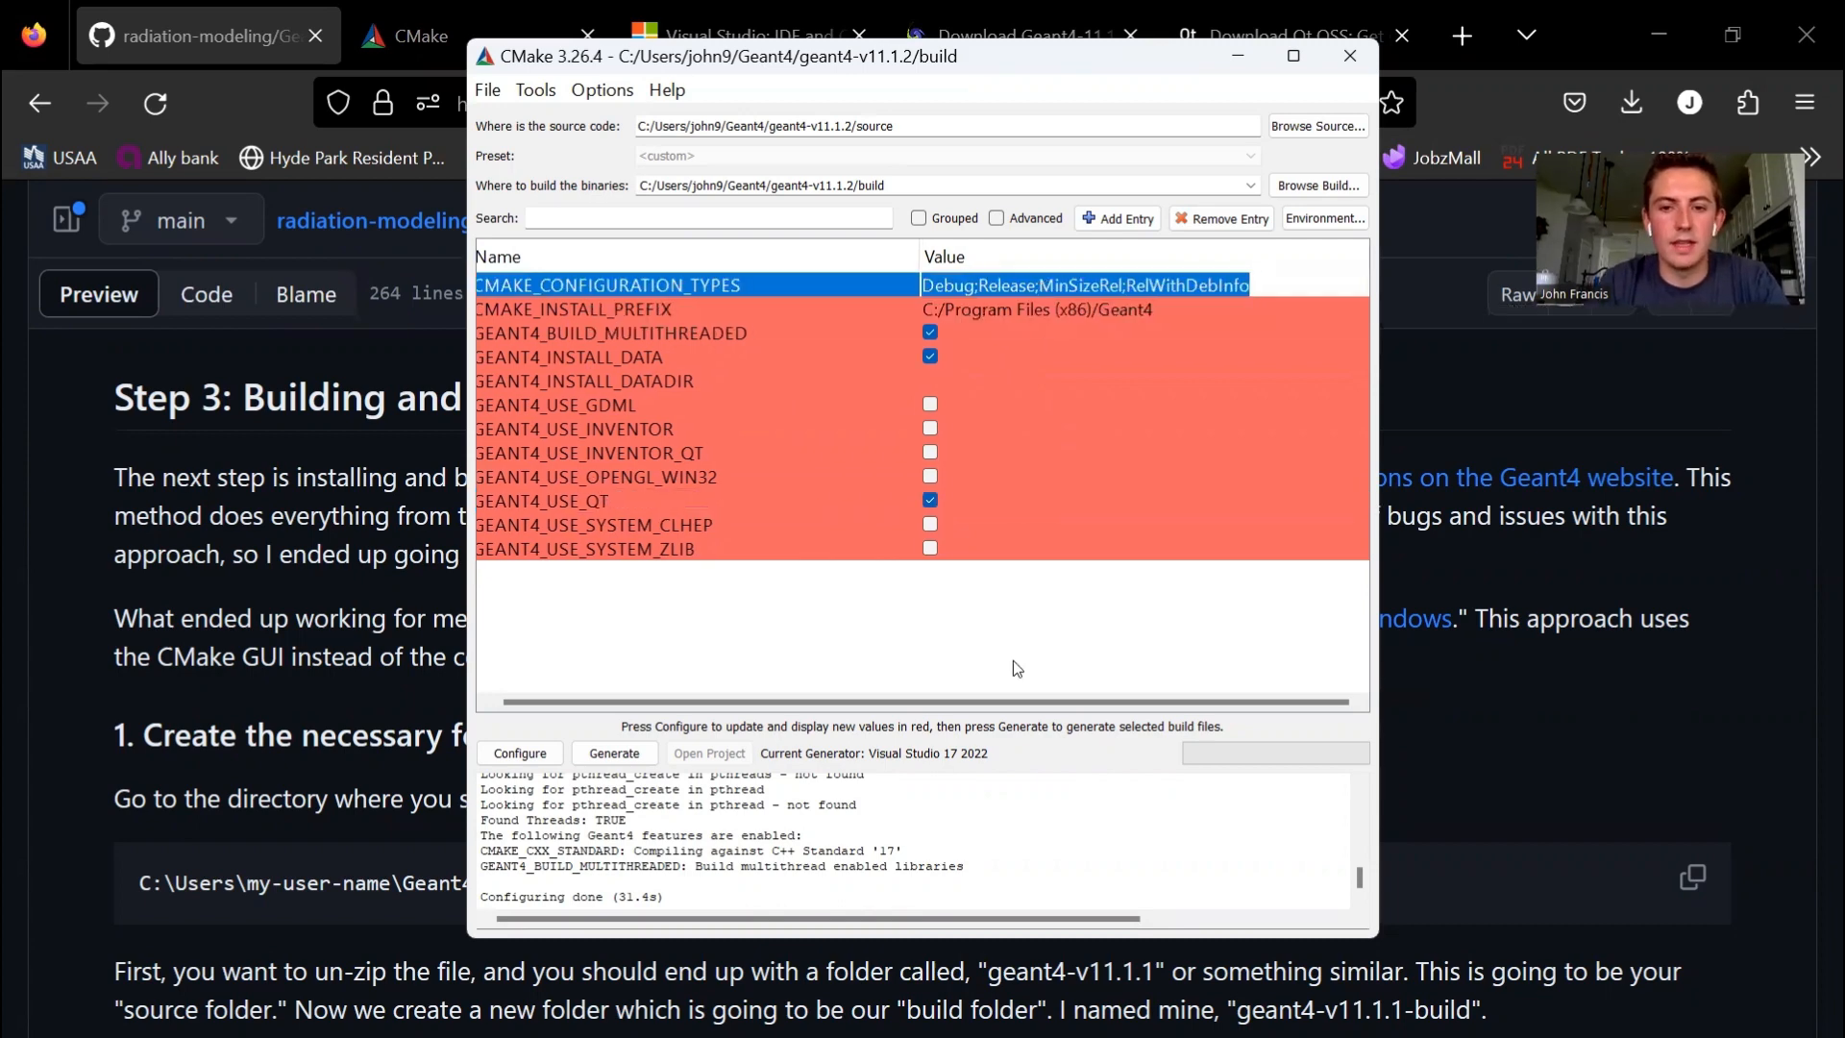
type("Release")
key("Return")
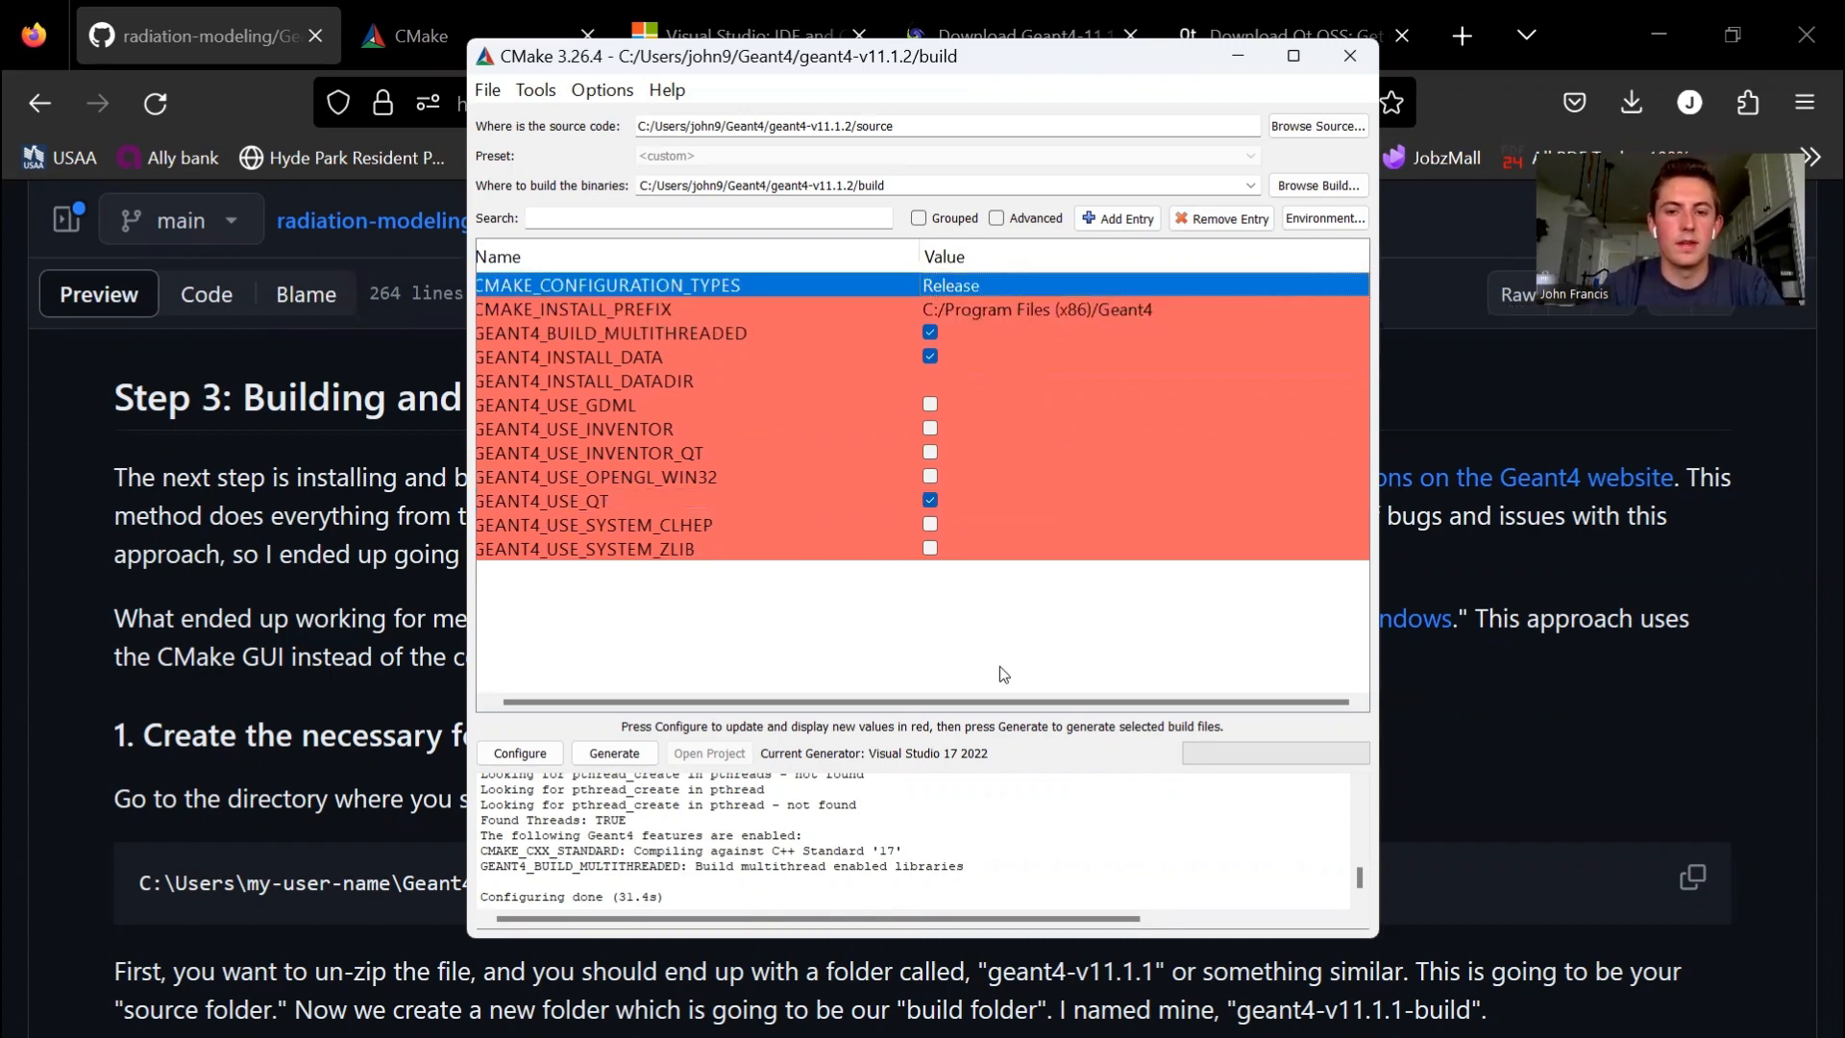
- Widen the CMake window and browse to the geant4-v11.1.2 folder for the CMAKE_INSTALL_PREFIX path
left_click(1064, 307)
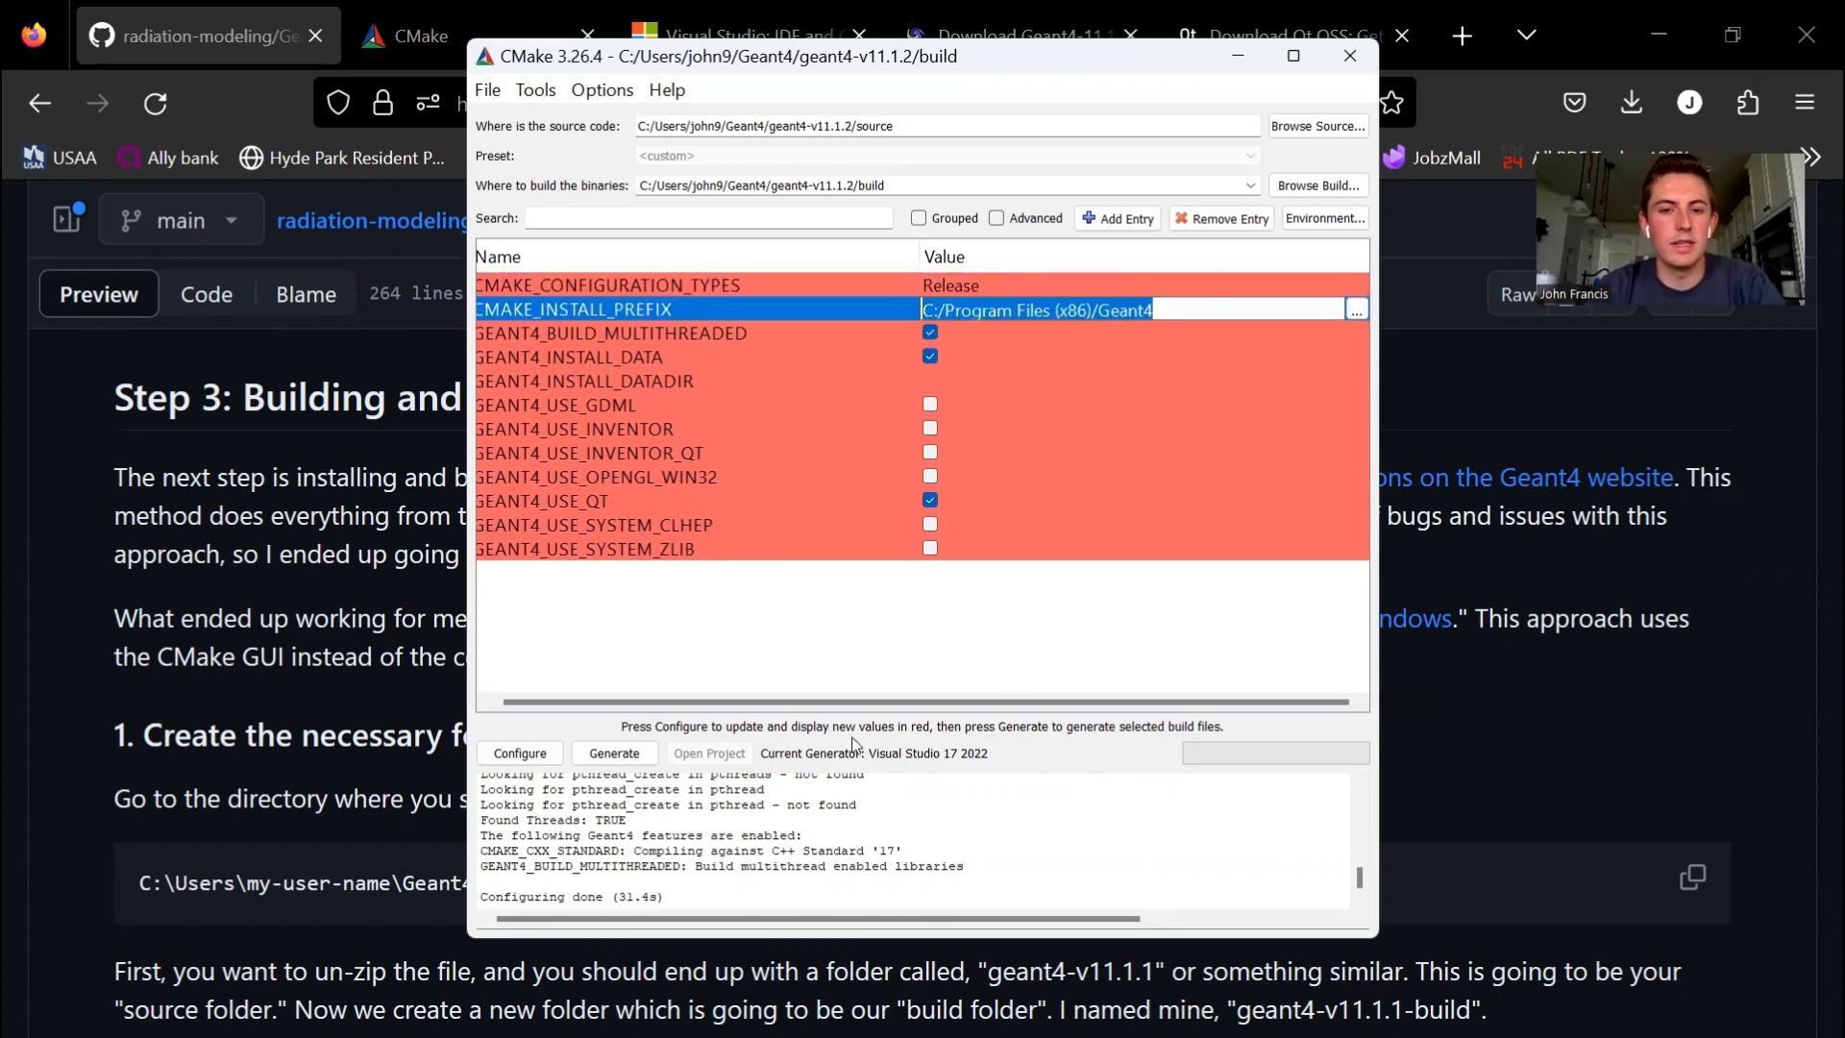
left_click(839, 661)
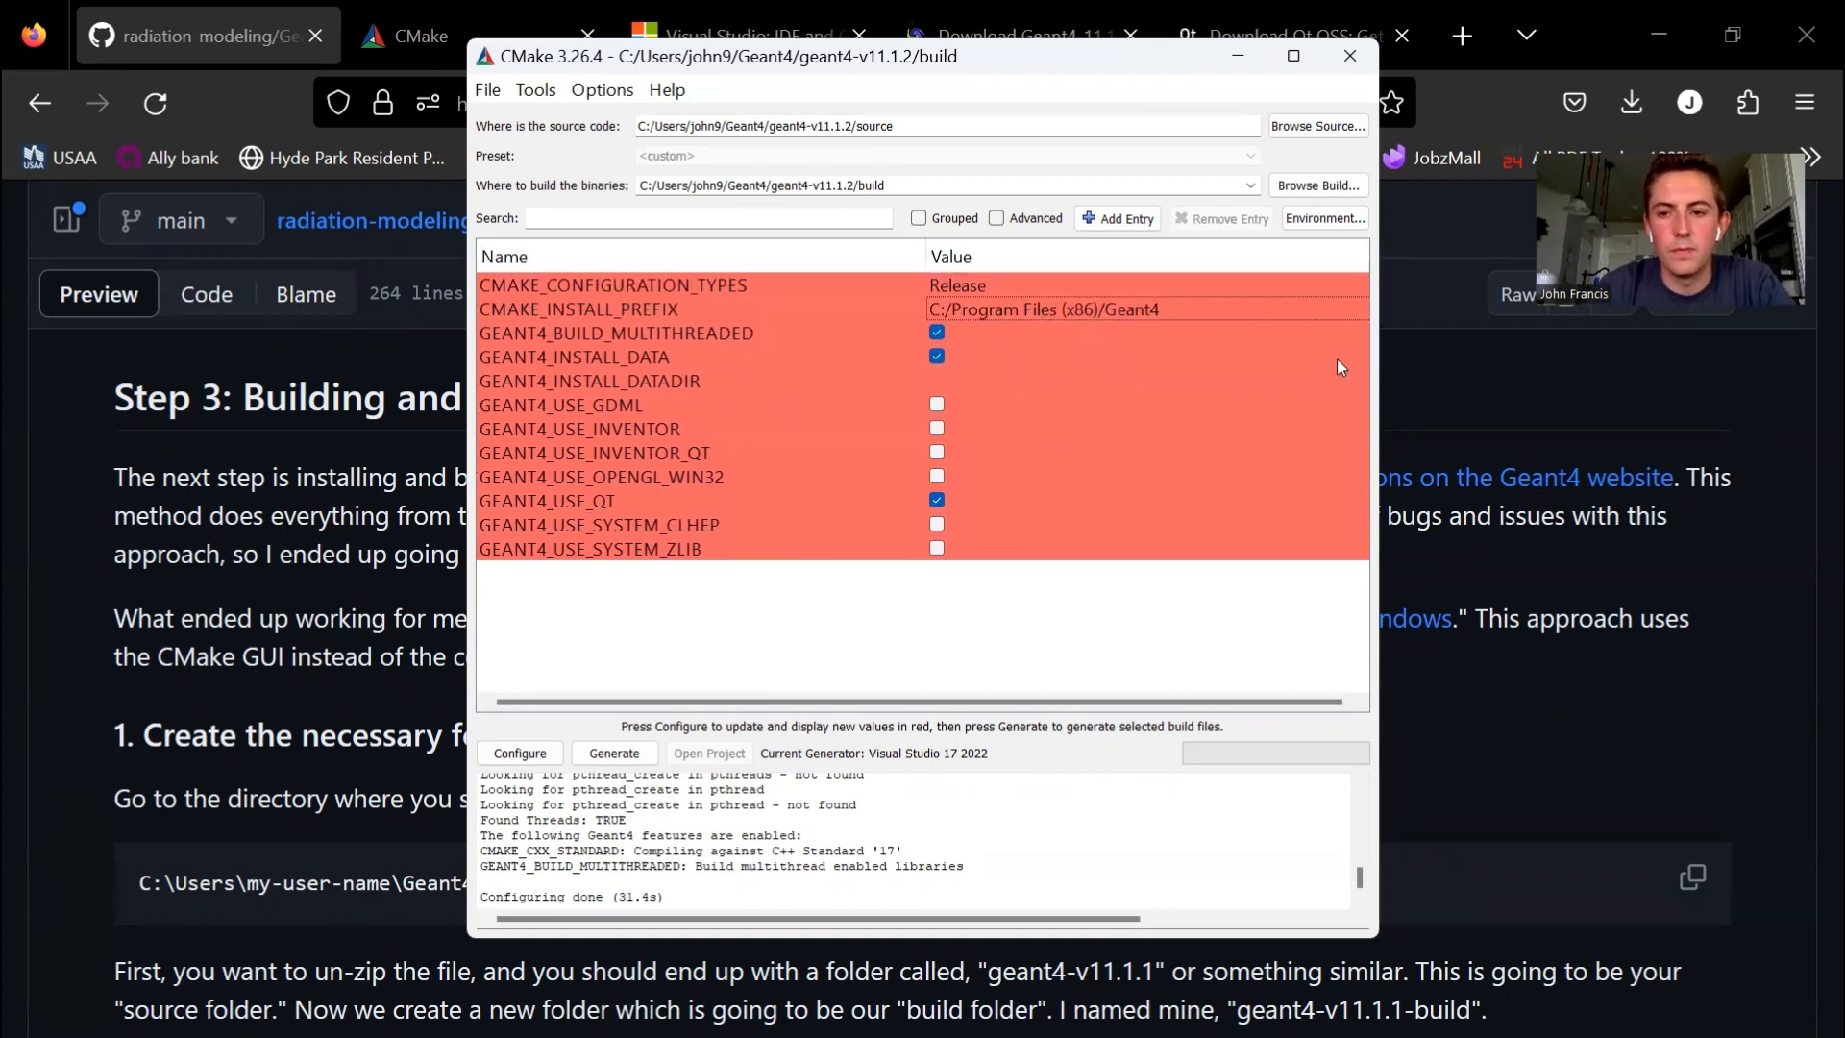
left_click_drag(1380, 376, 1451, 376)
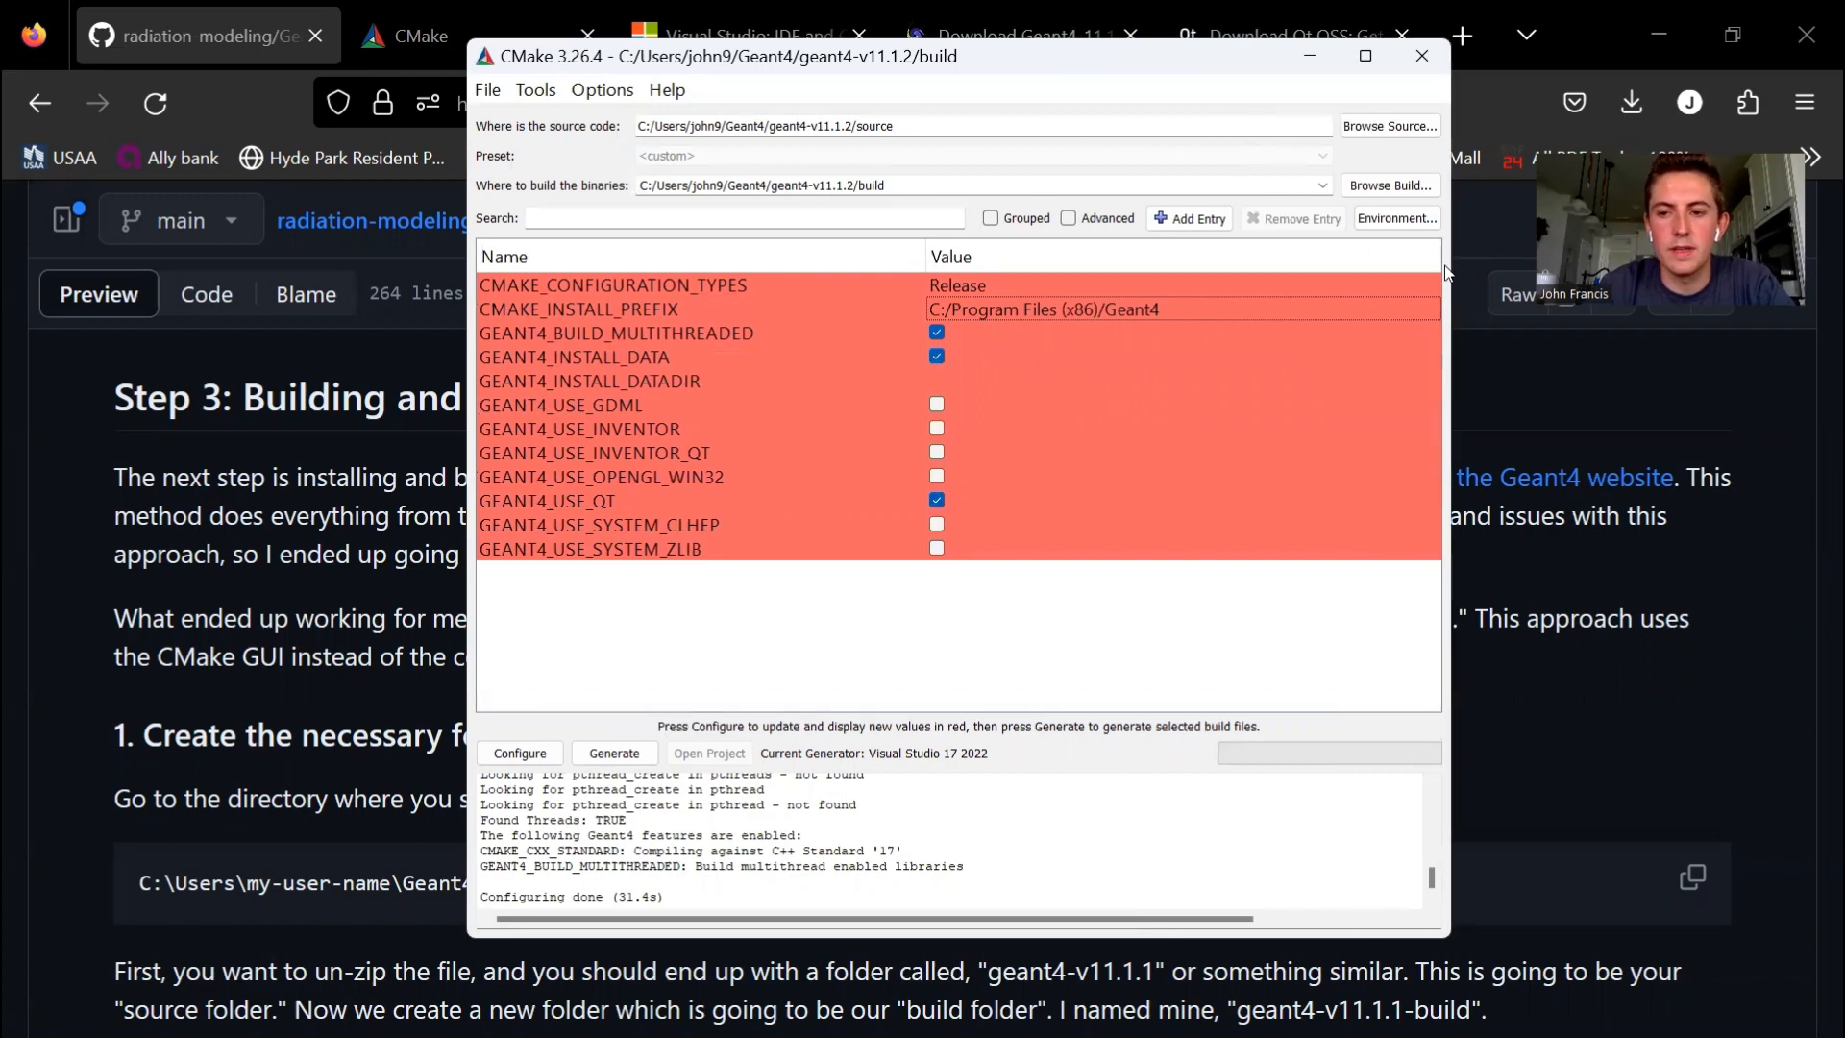
left_click(1426, 301)
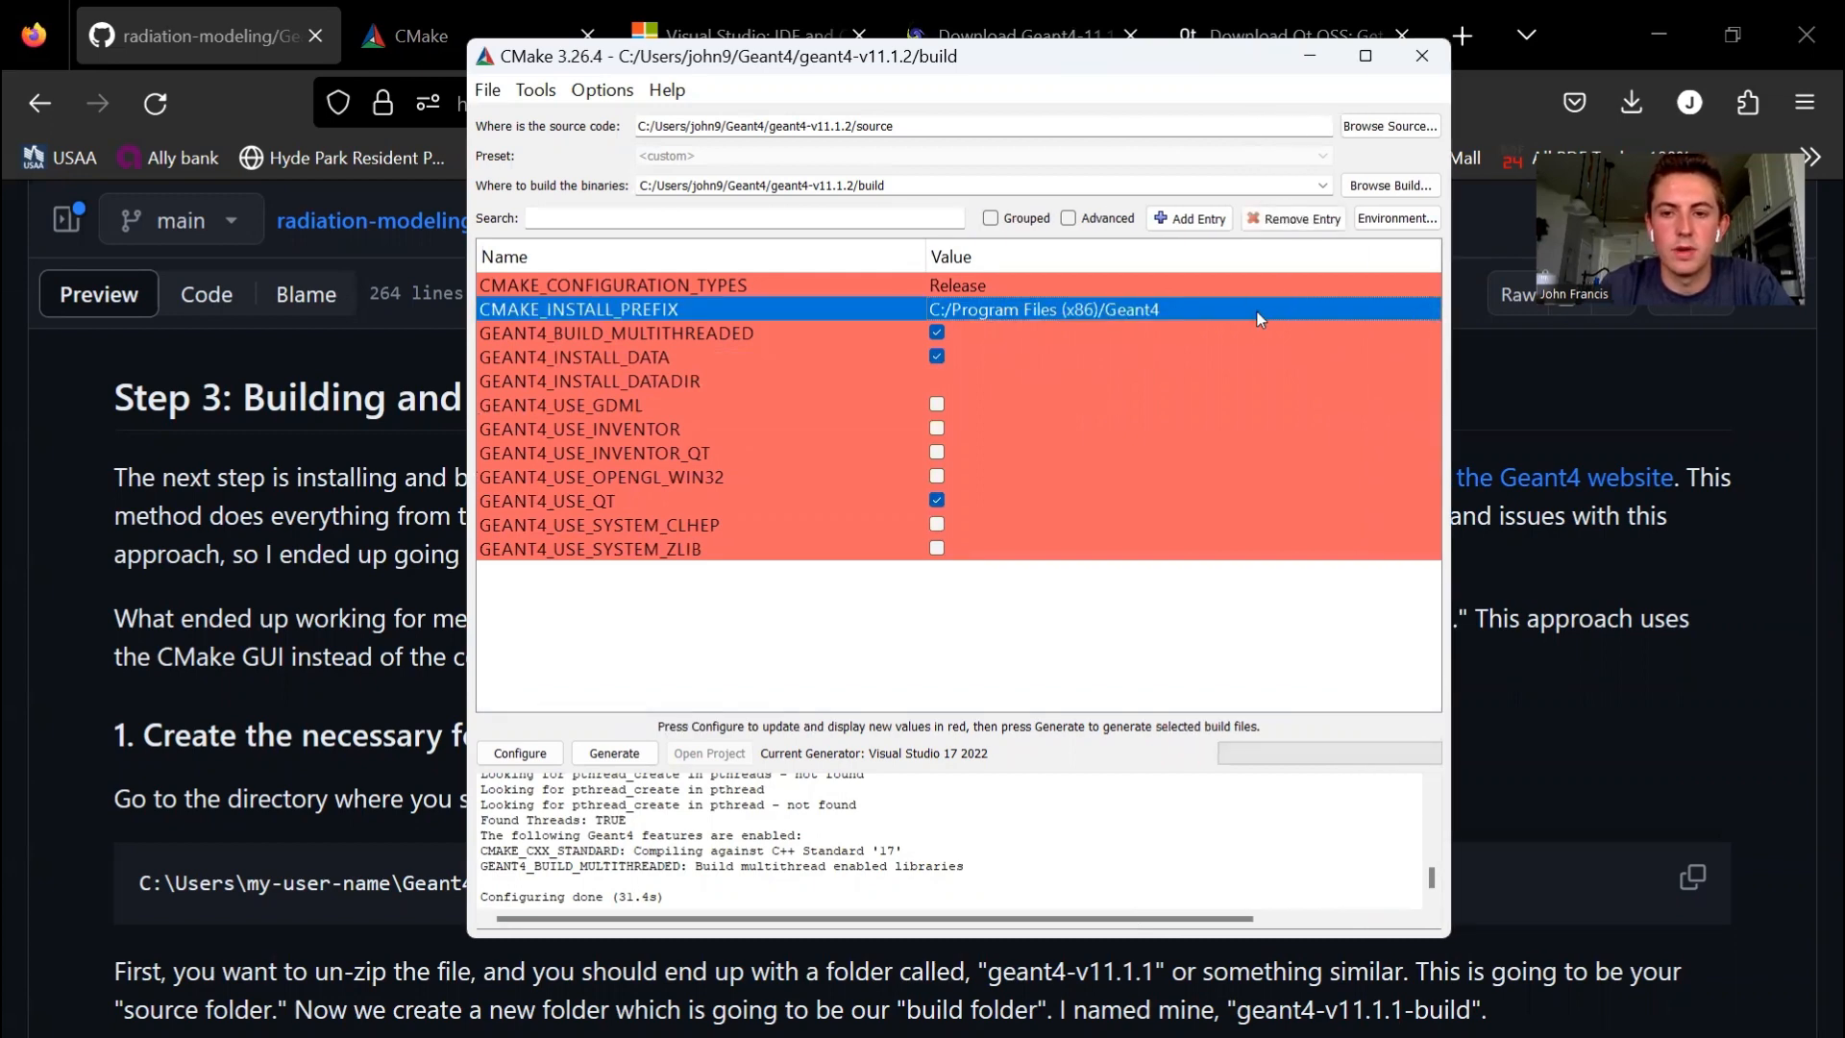
left_click(1168, 309)
left_click(1428, 309)
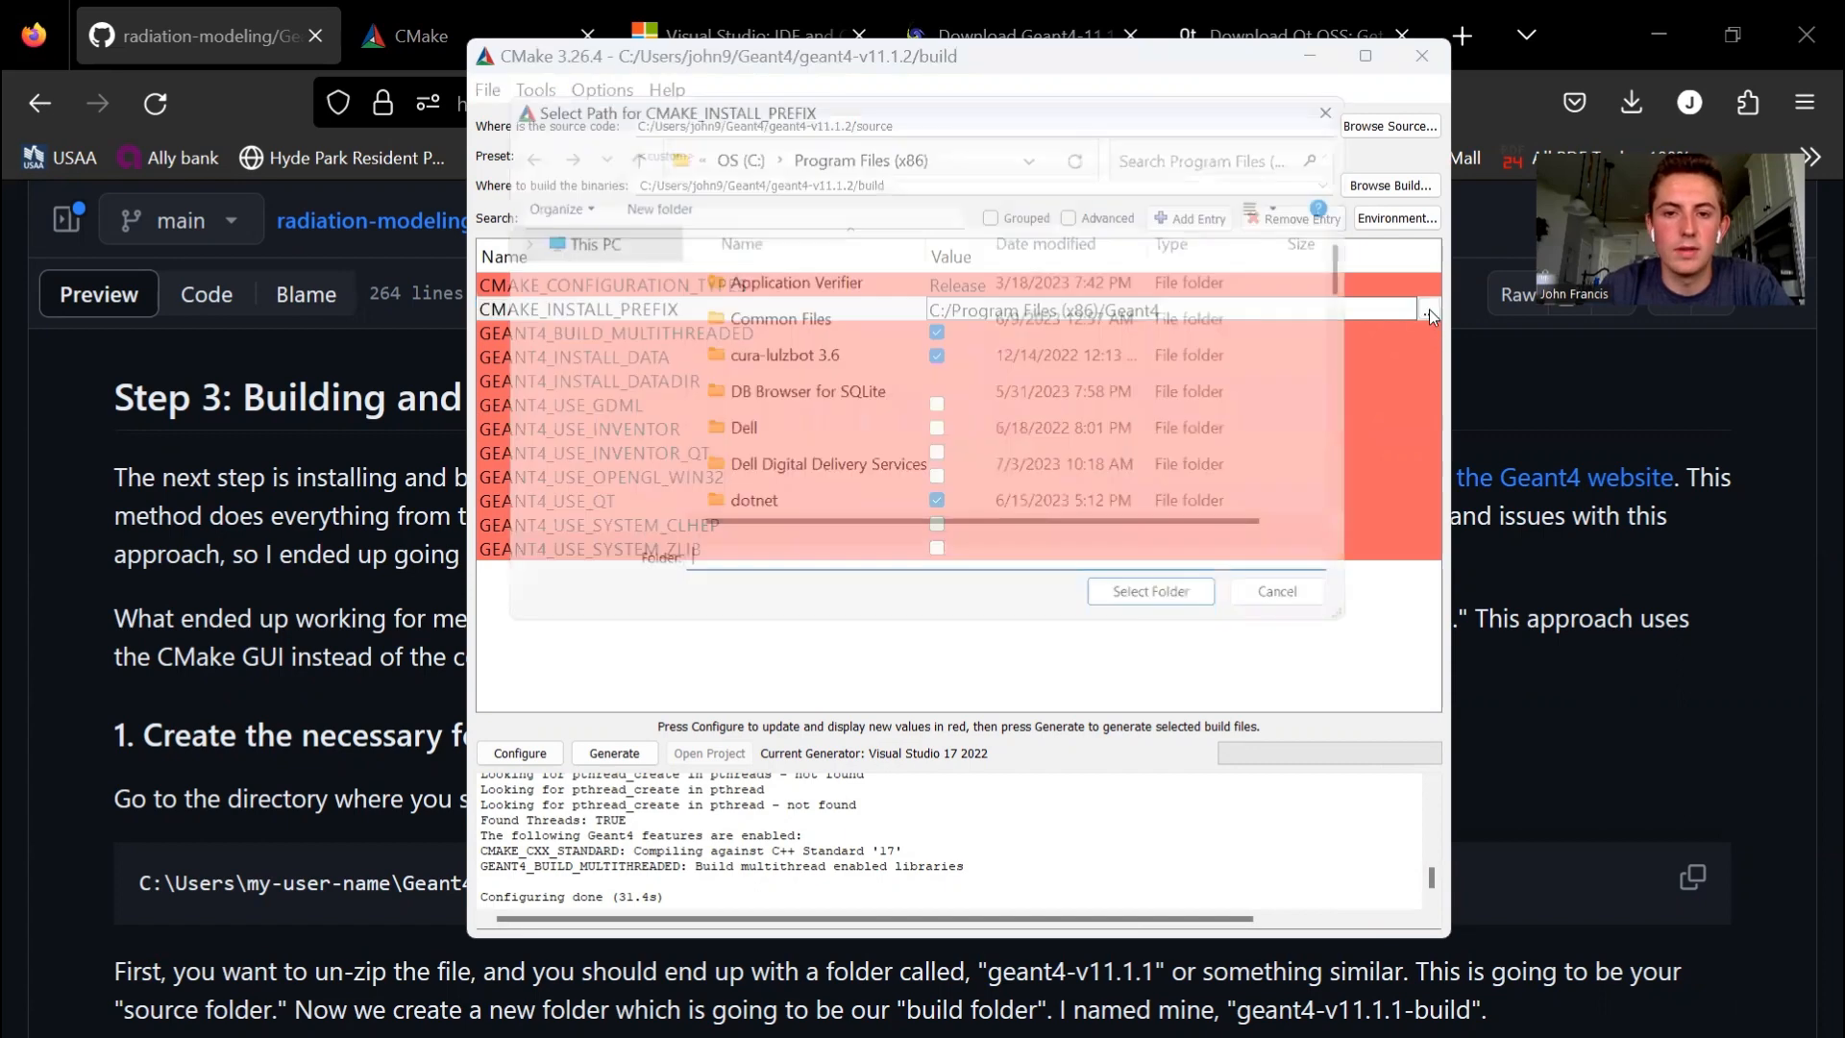
left_click(722, 153)
left_click(966, 150)
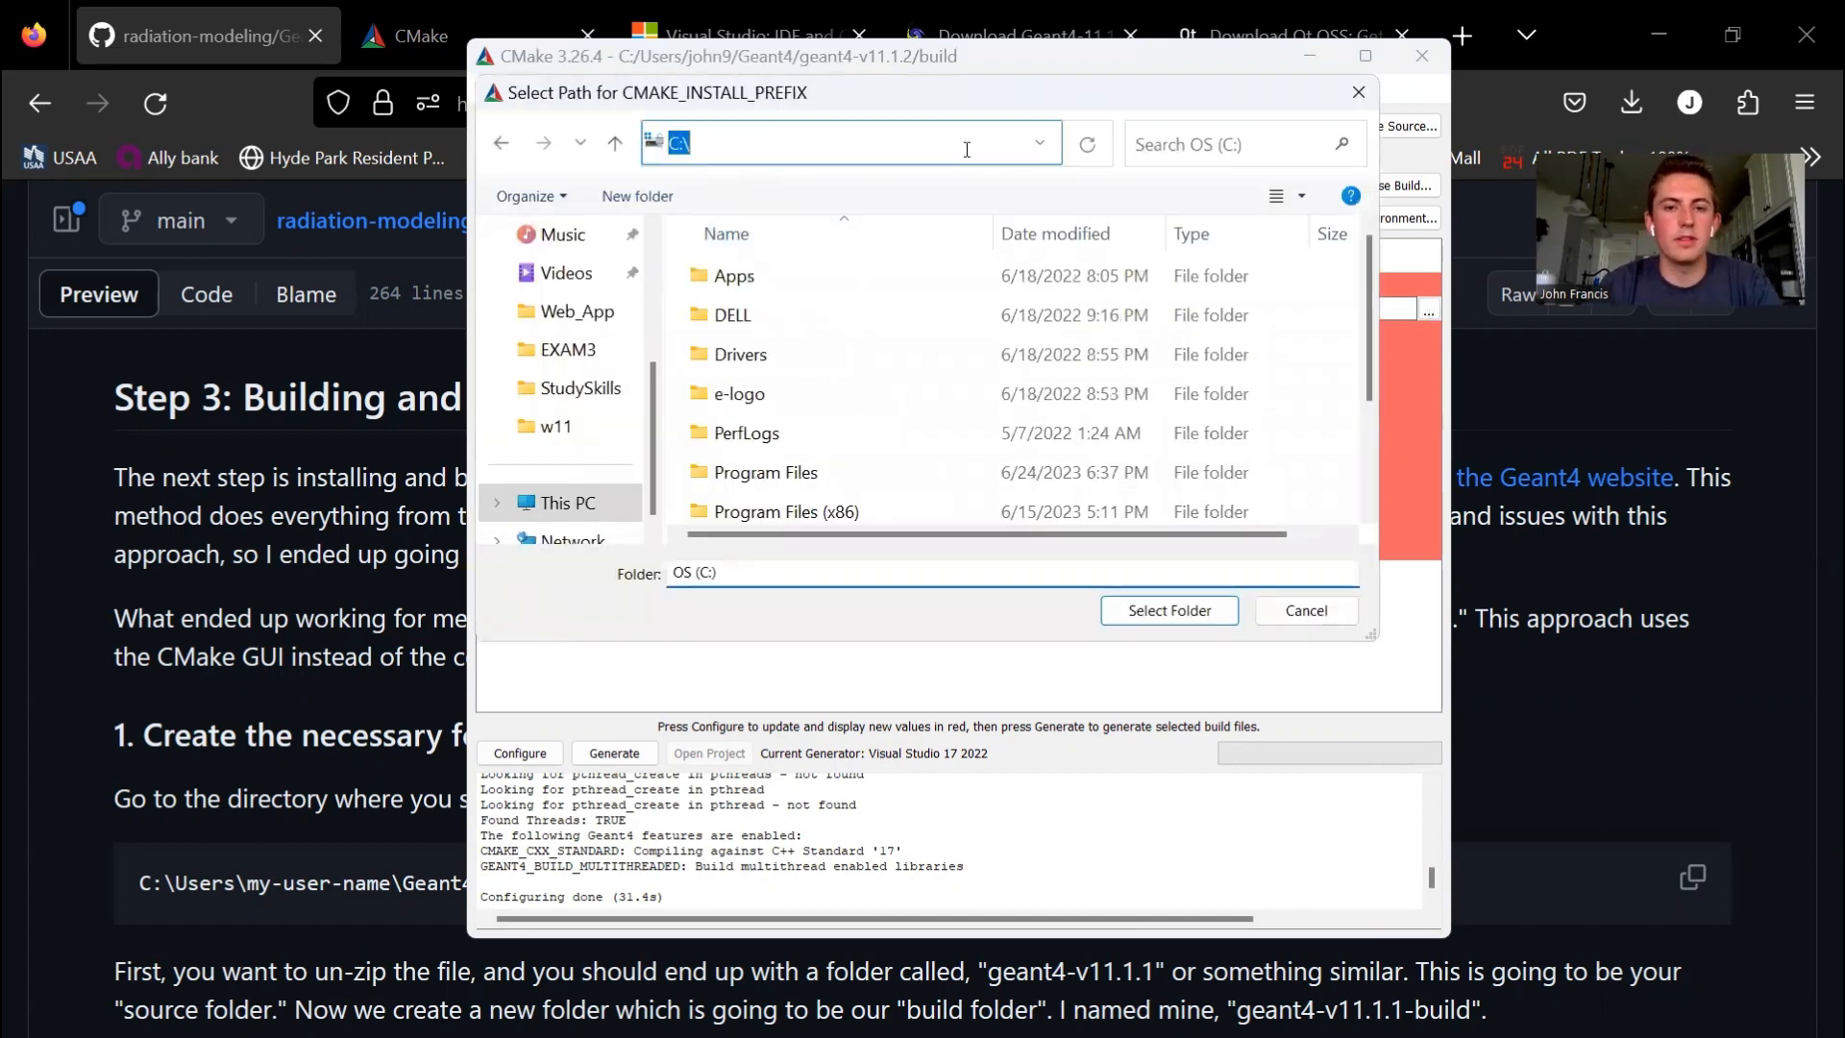
type("c")
key("Return")
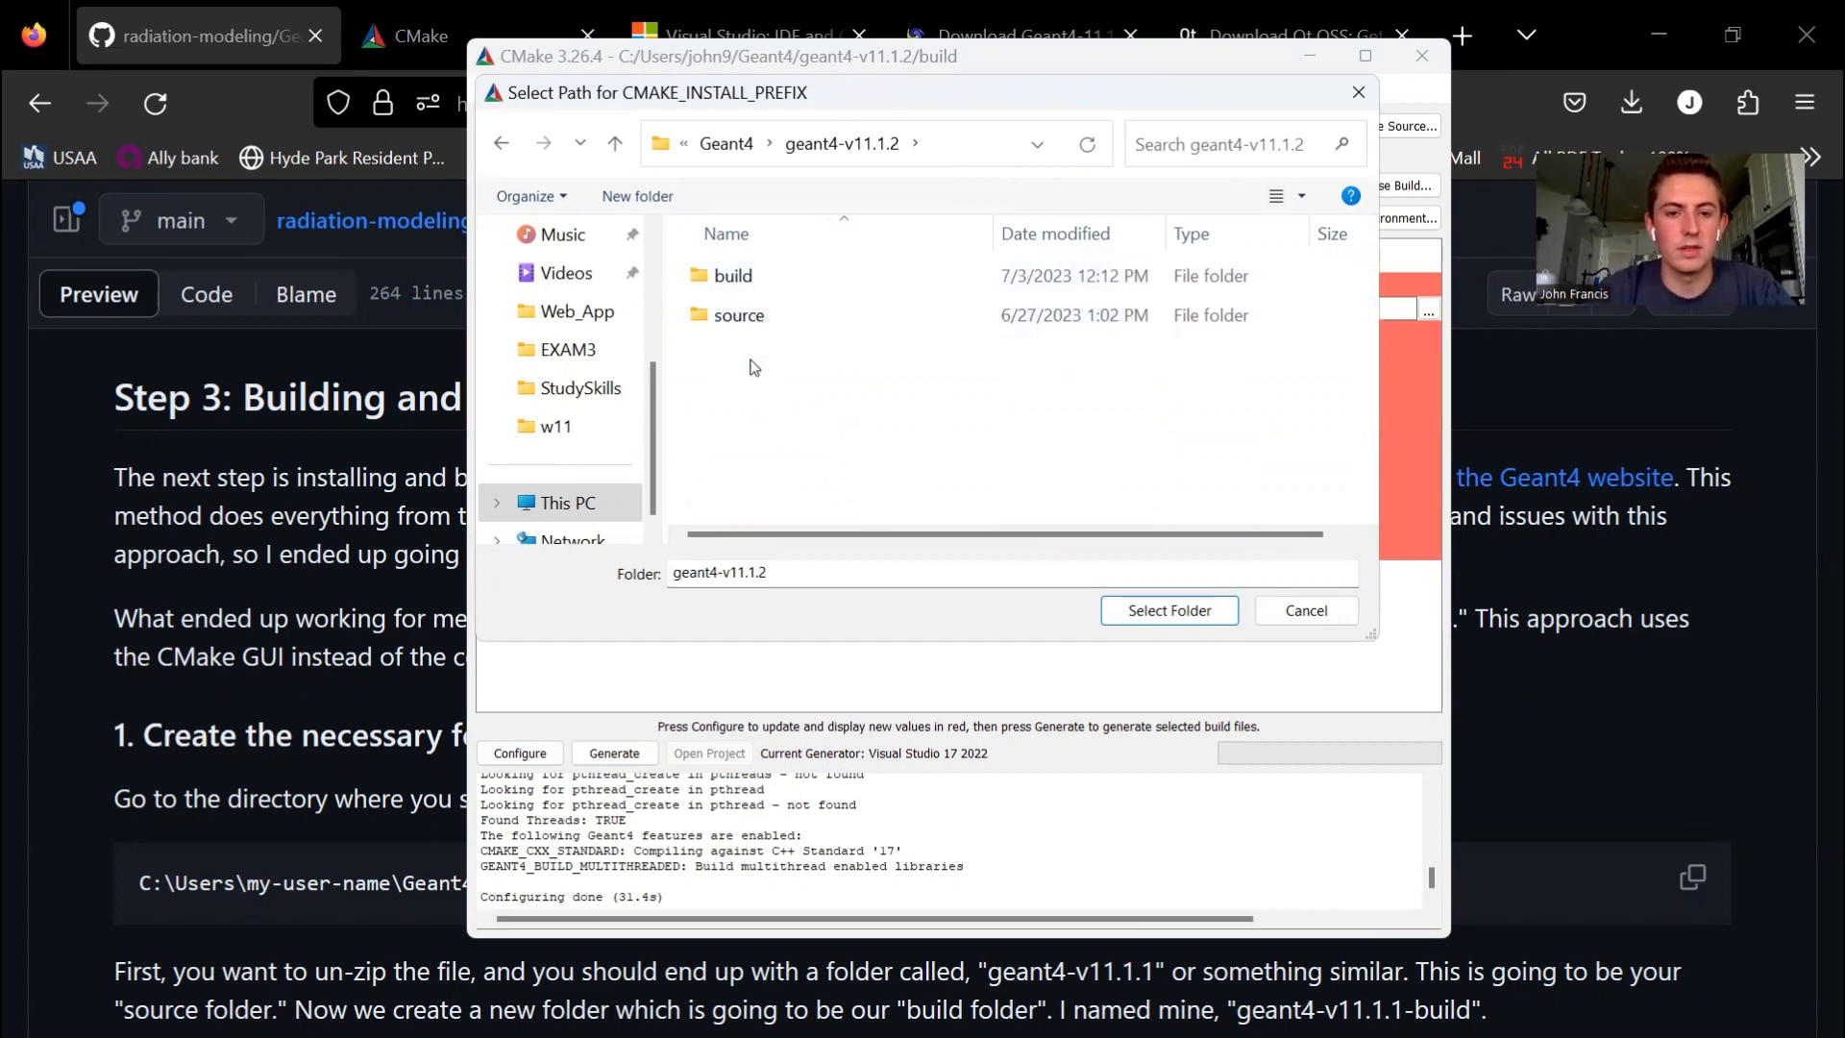
- Create a folder named program_files inside geant4-v11.1.2 and select it as CMAKE_INSTALL_PREFIX
right_click(752, 361)
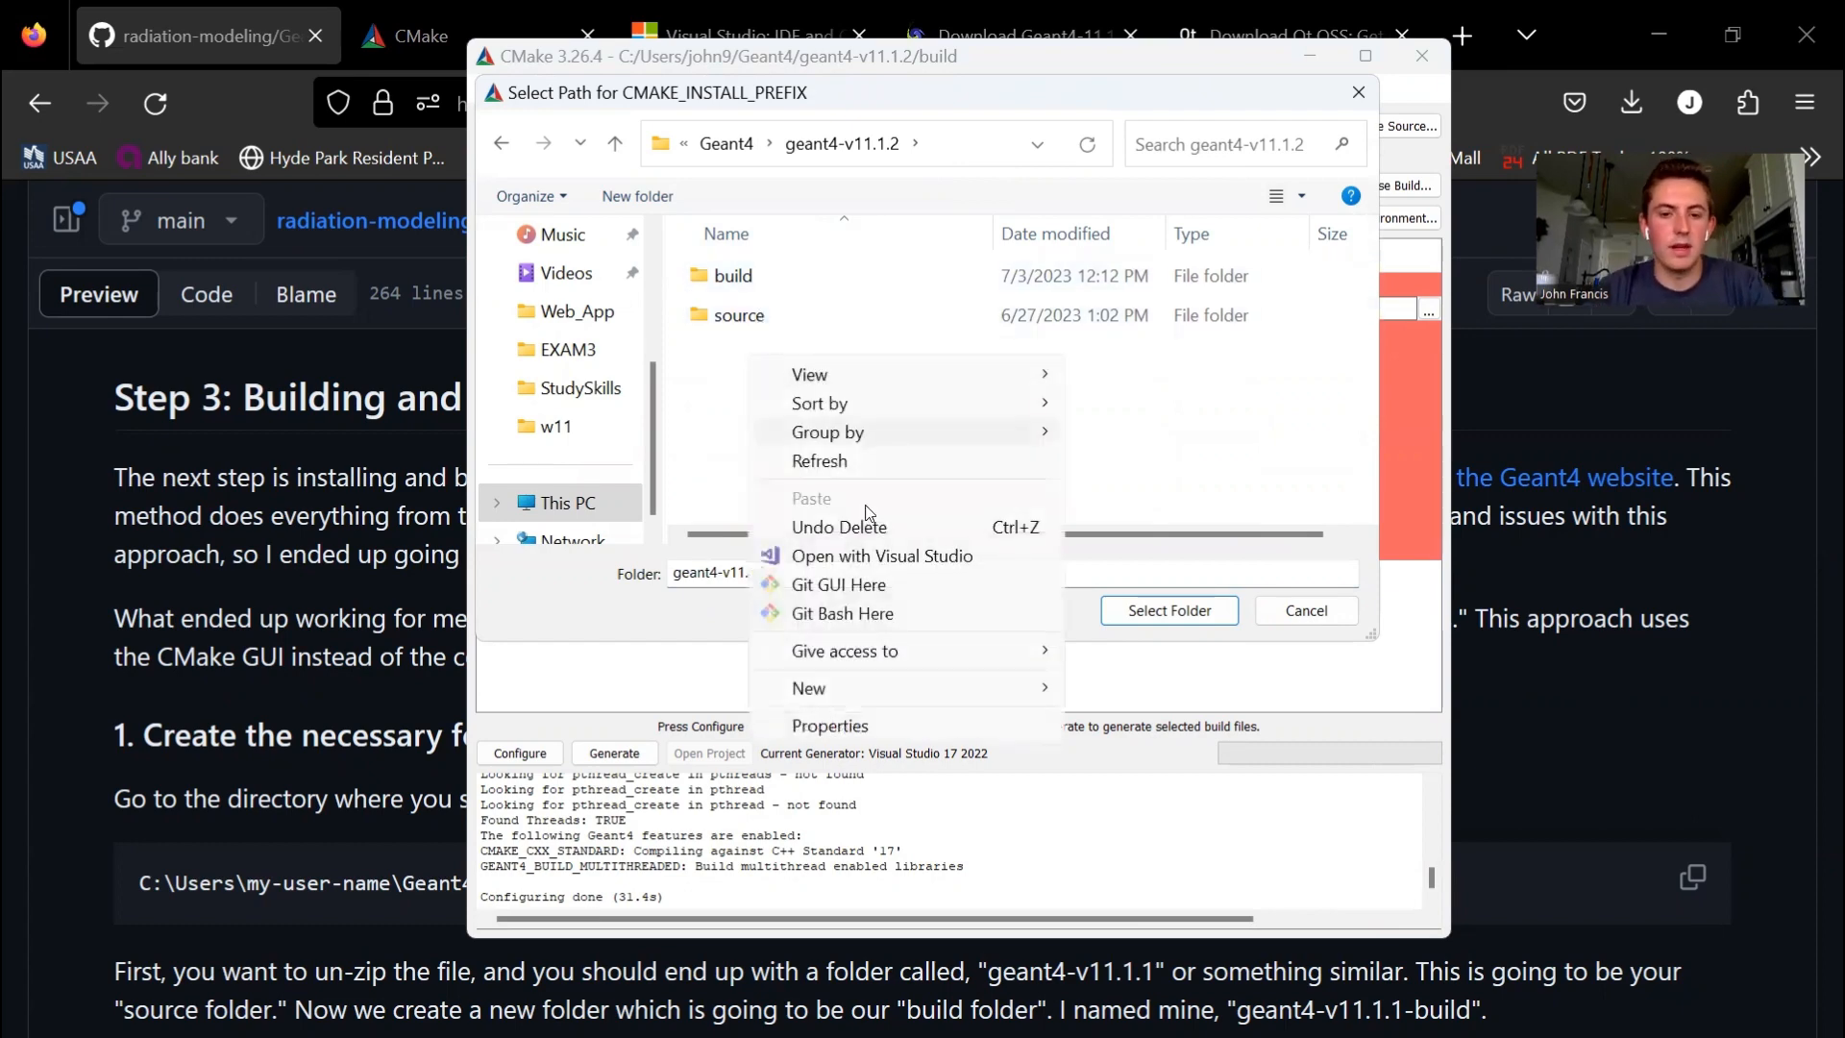
mouse_move(896, 685)
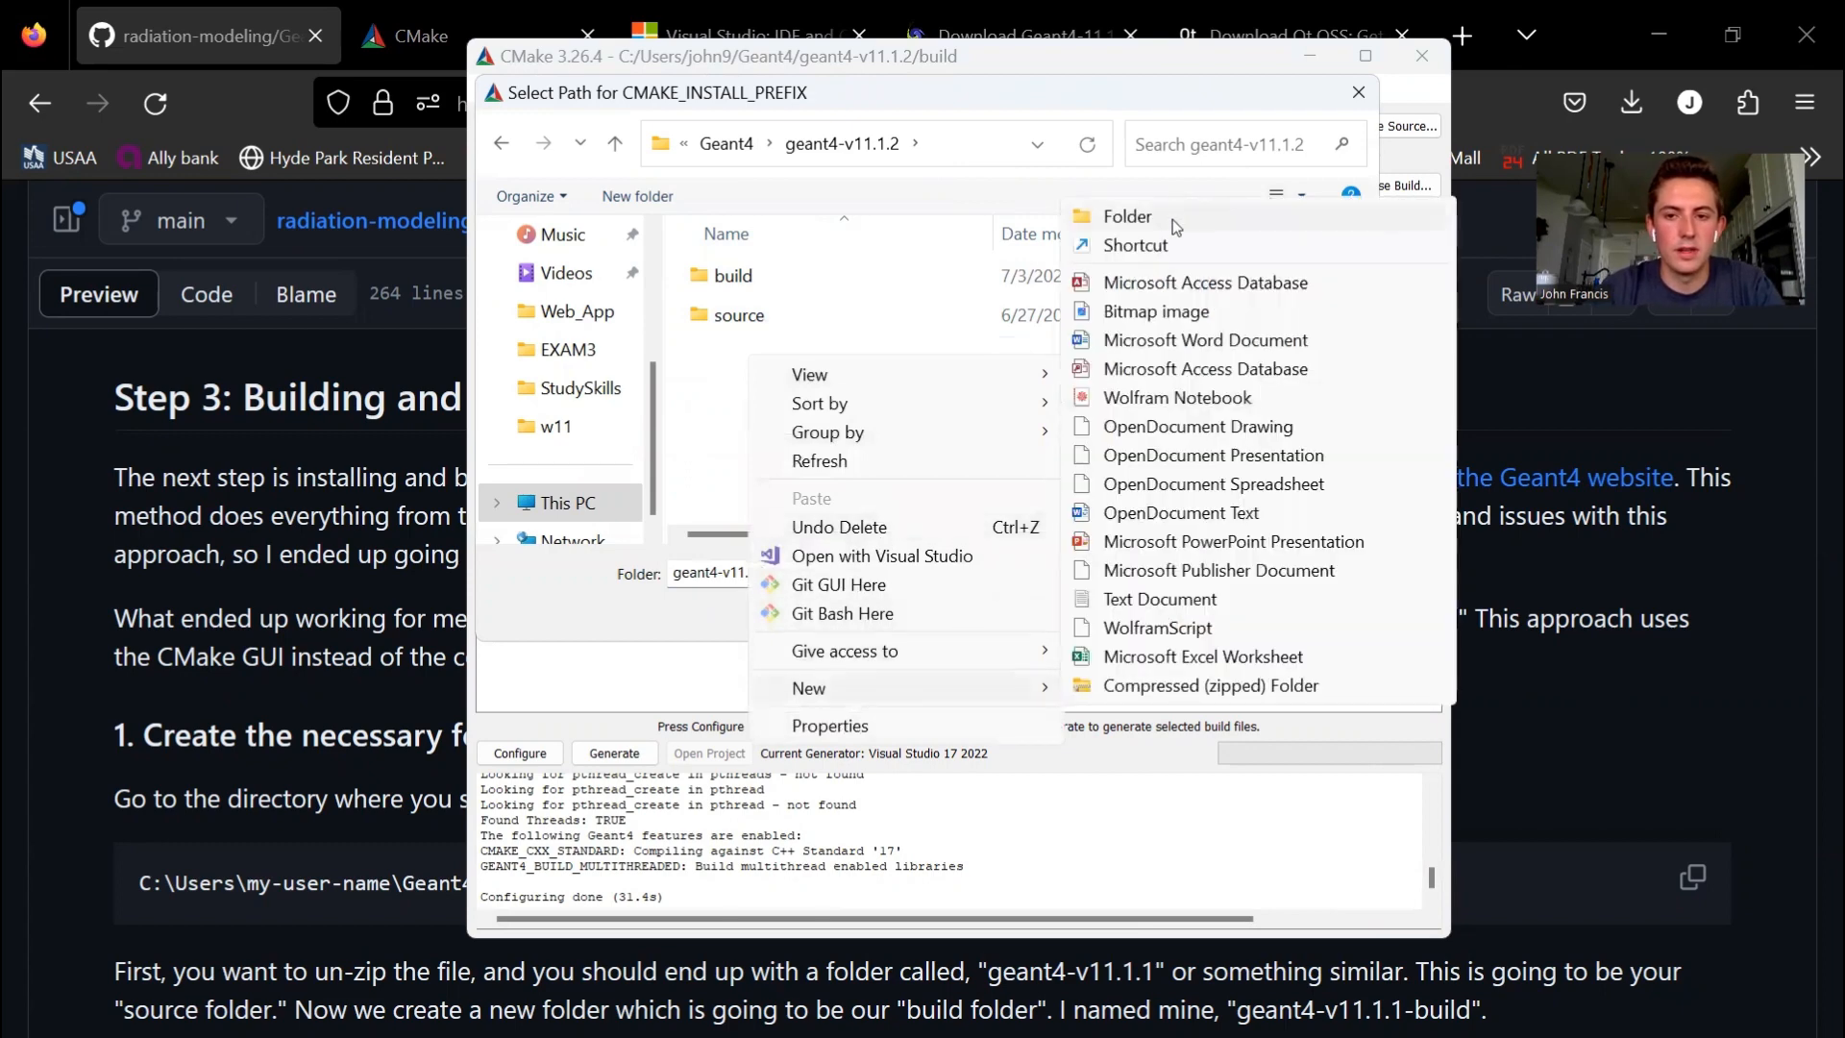
left_click(1172, 219)
type("pr")
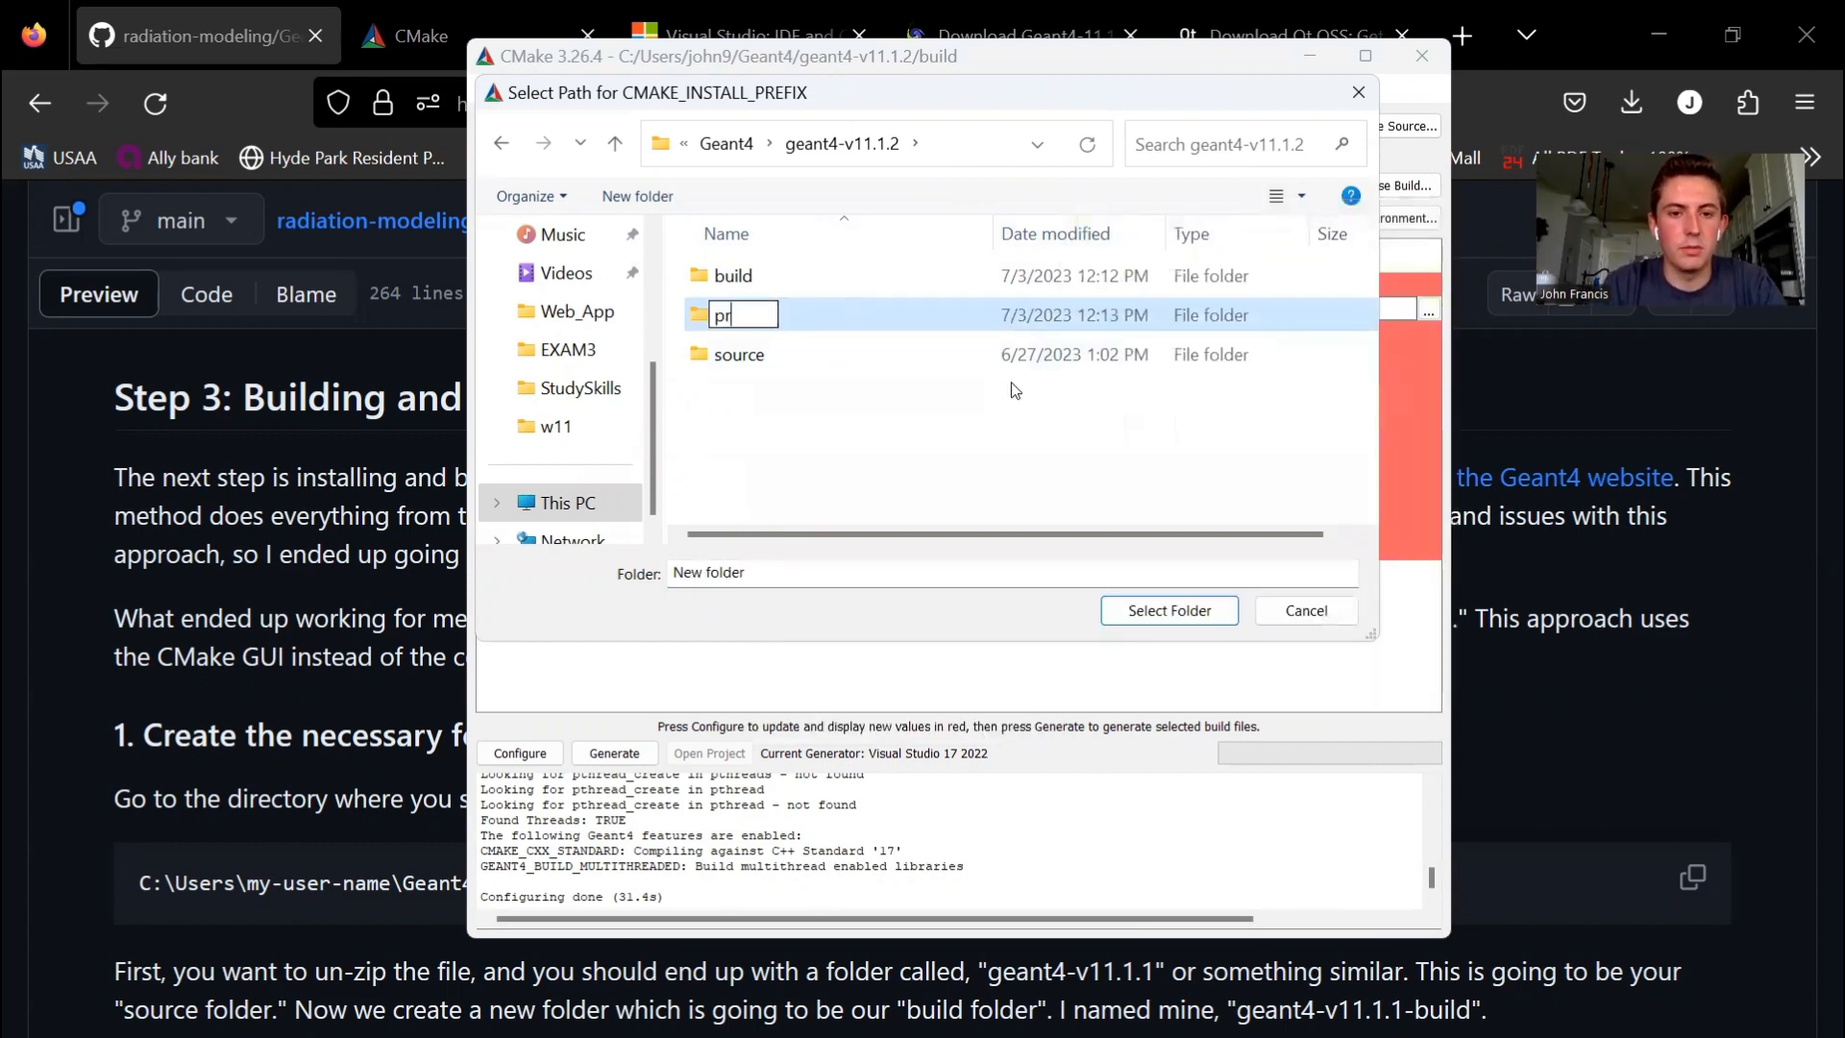
type("ogram+")
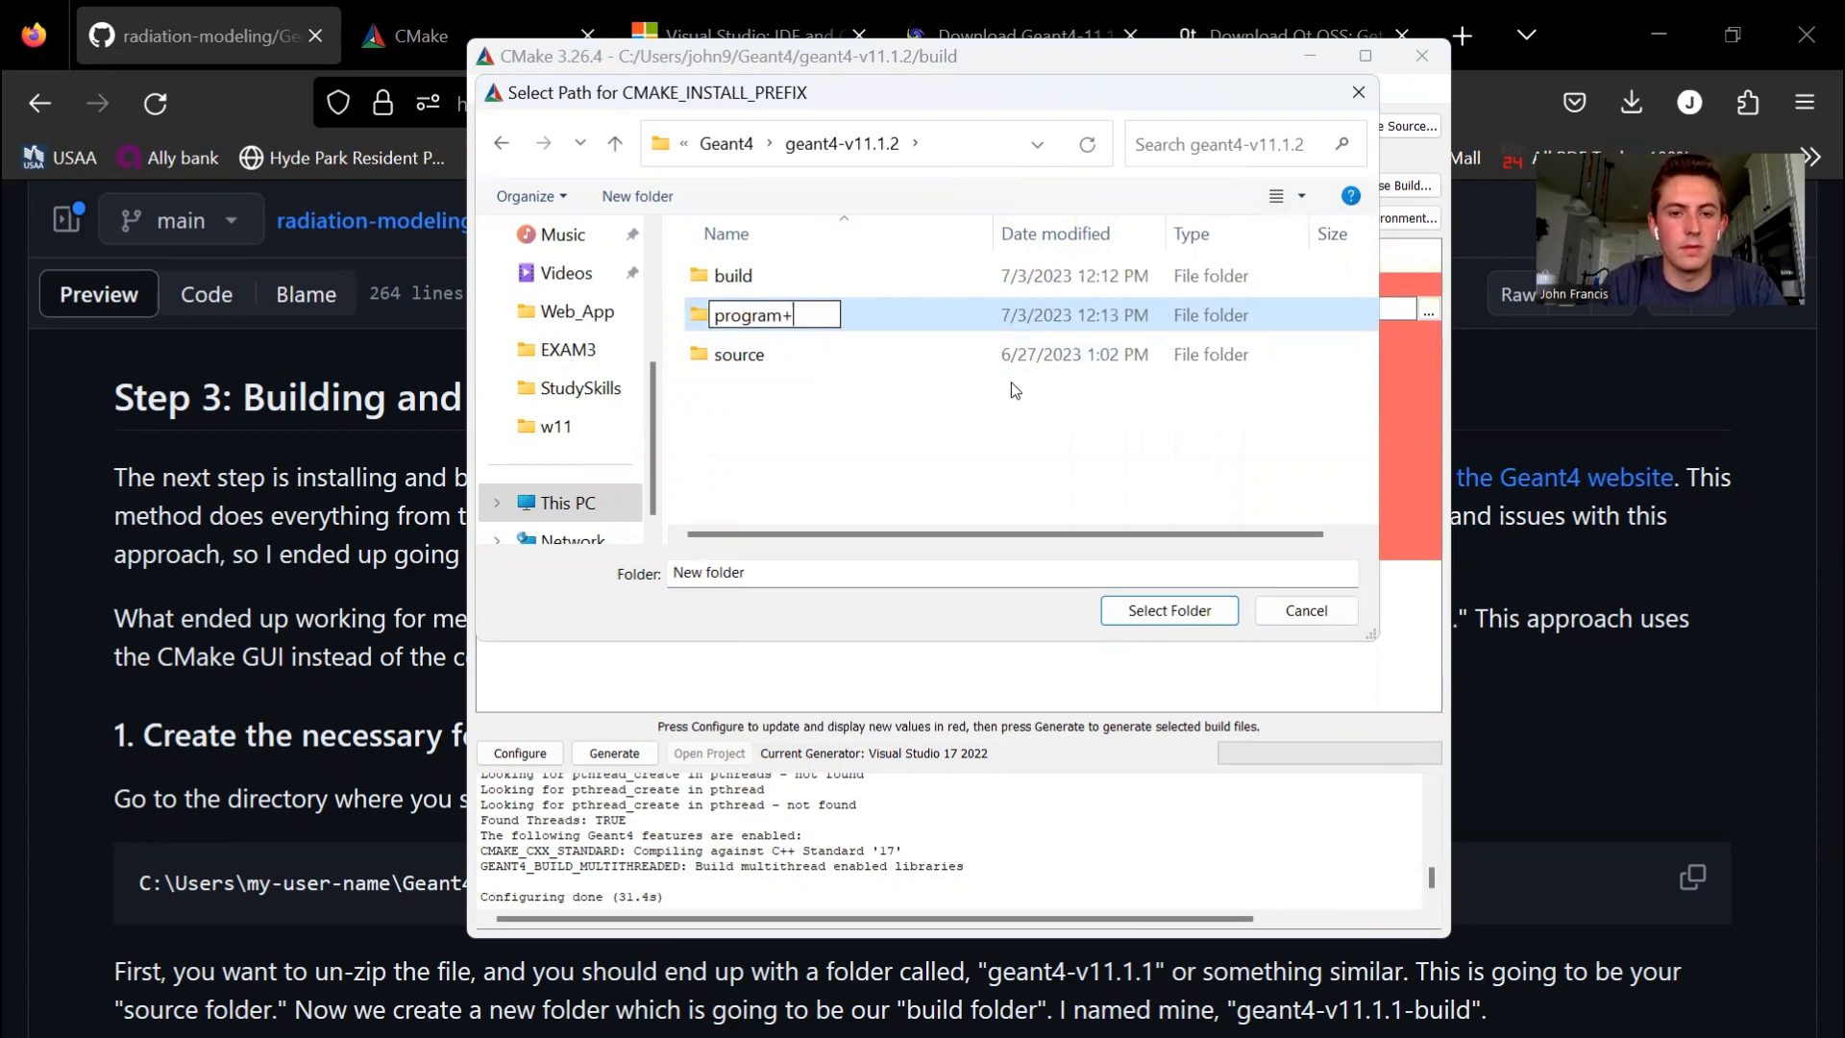
type("files")
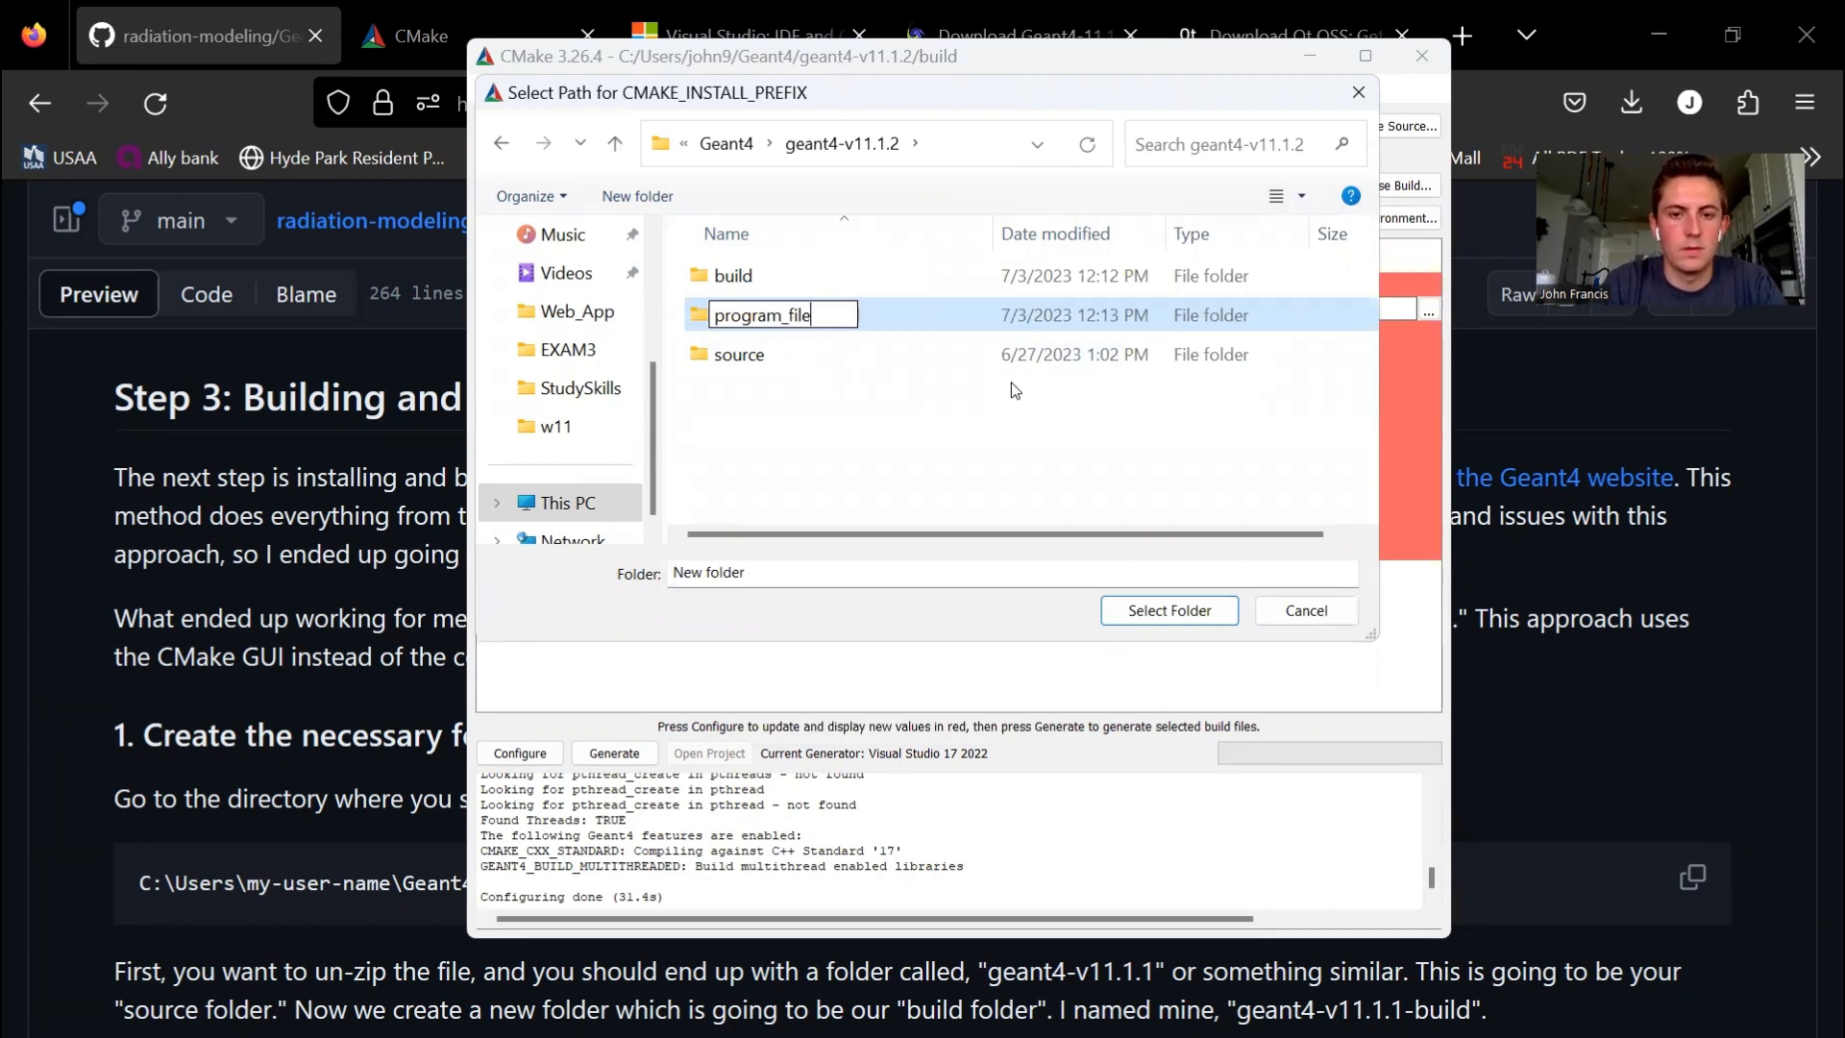
key("Return")
double_click(820, 313)
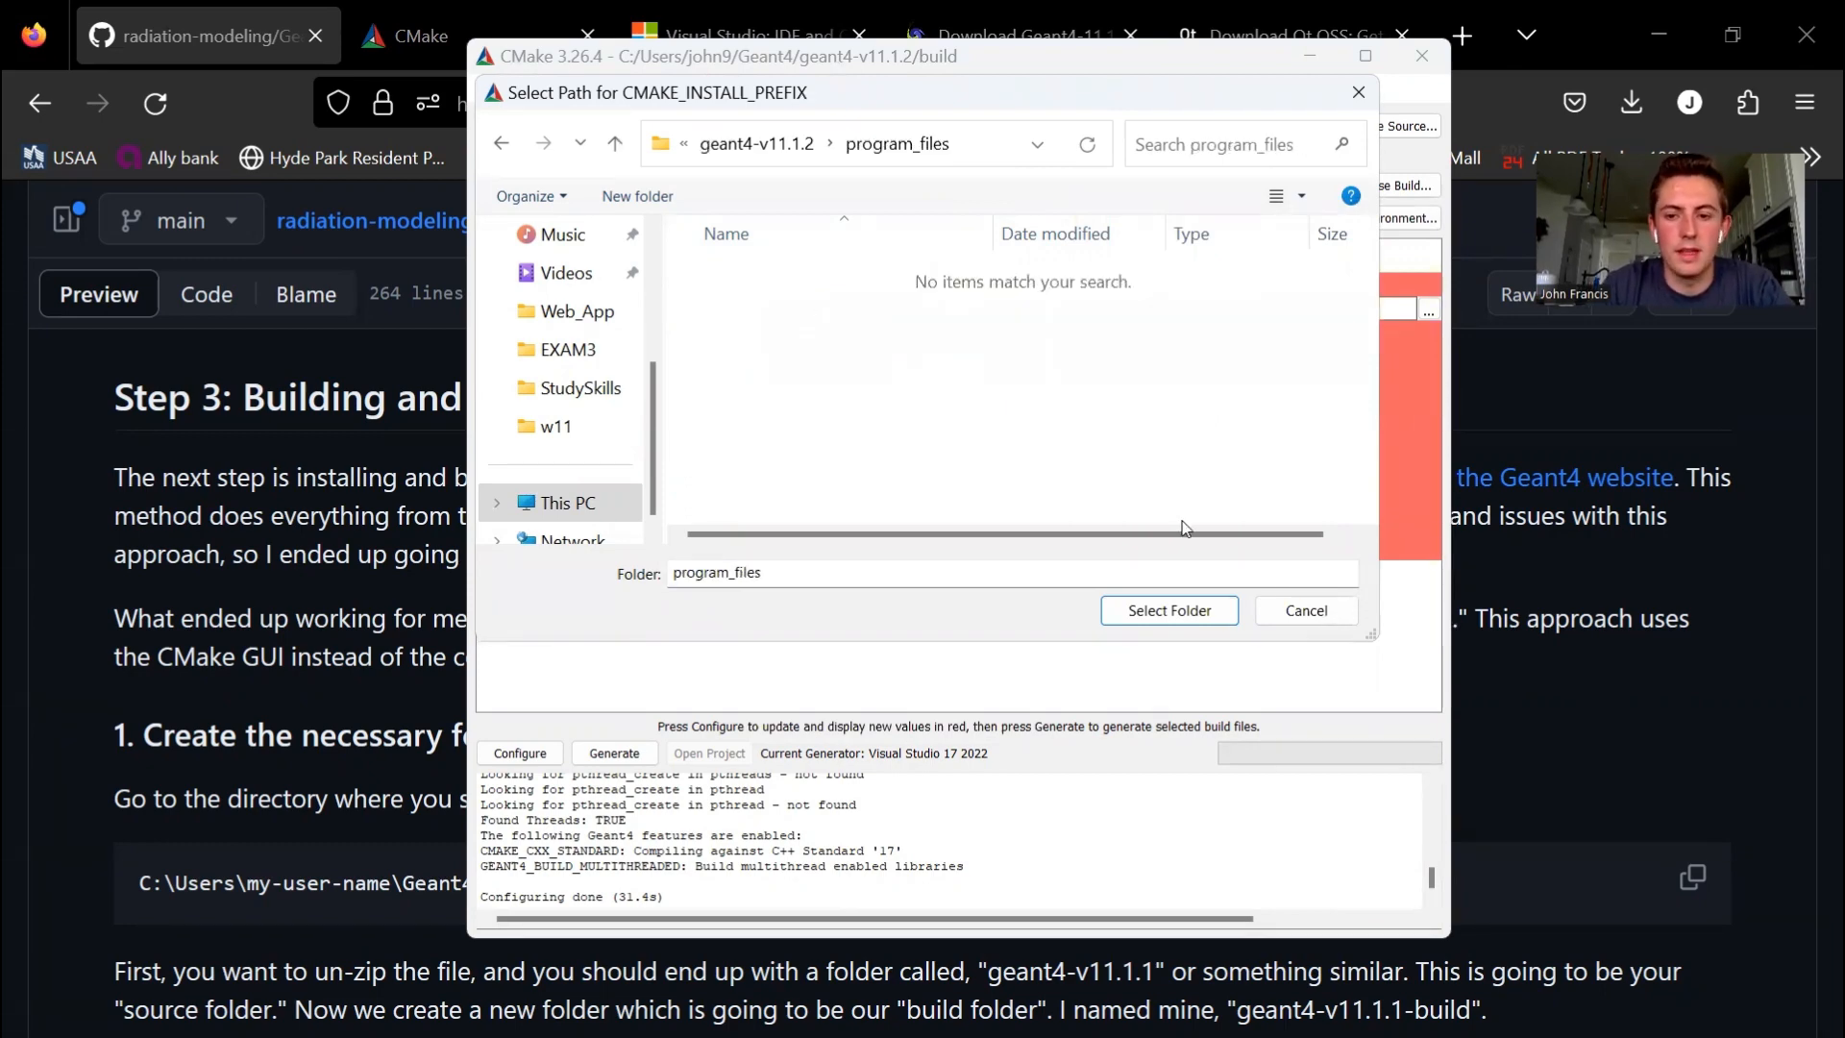
left_click(1170, 612)
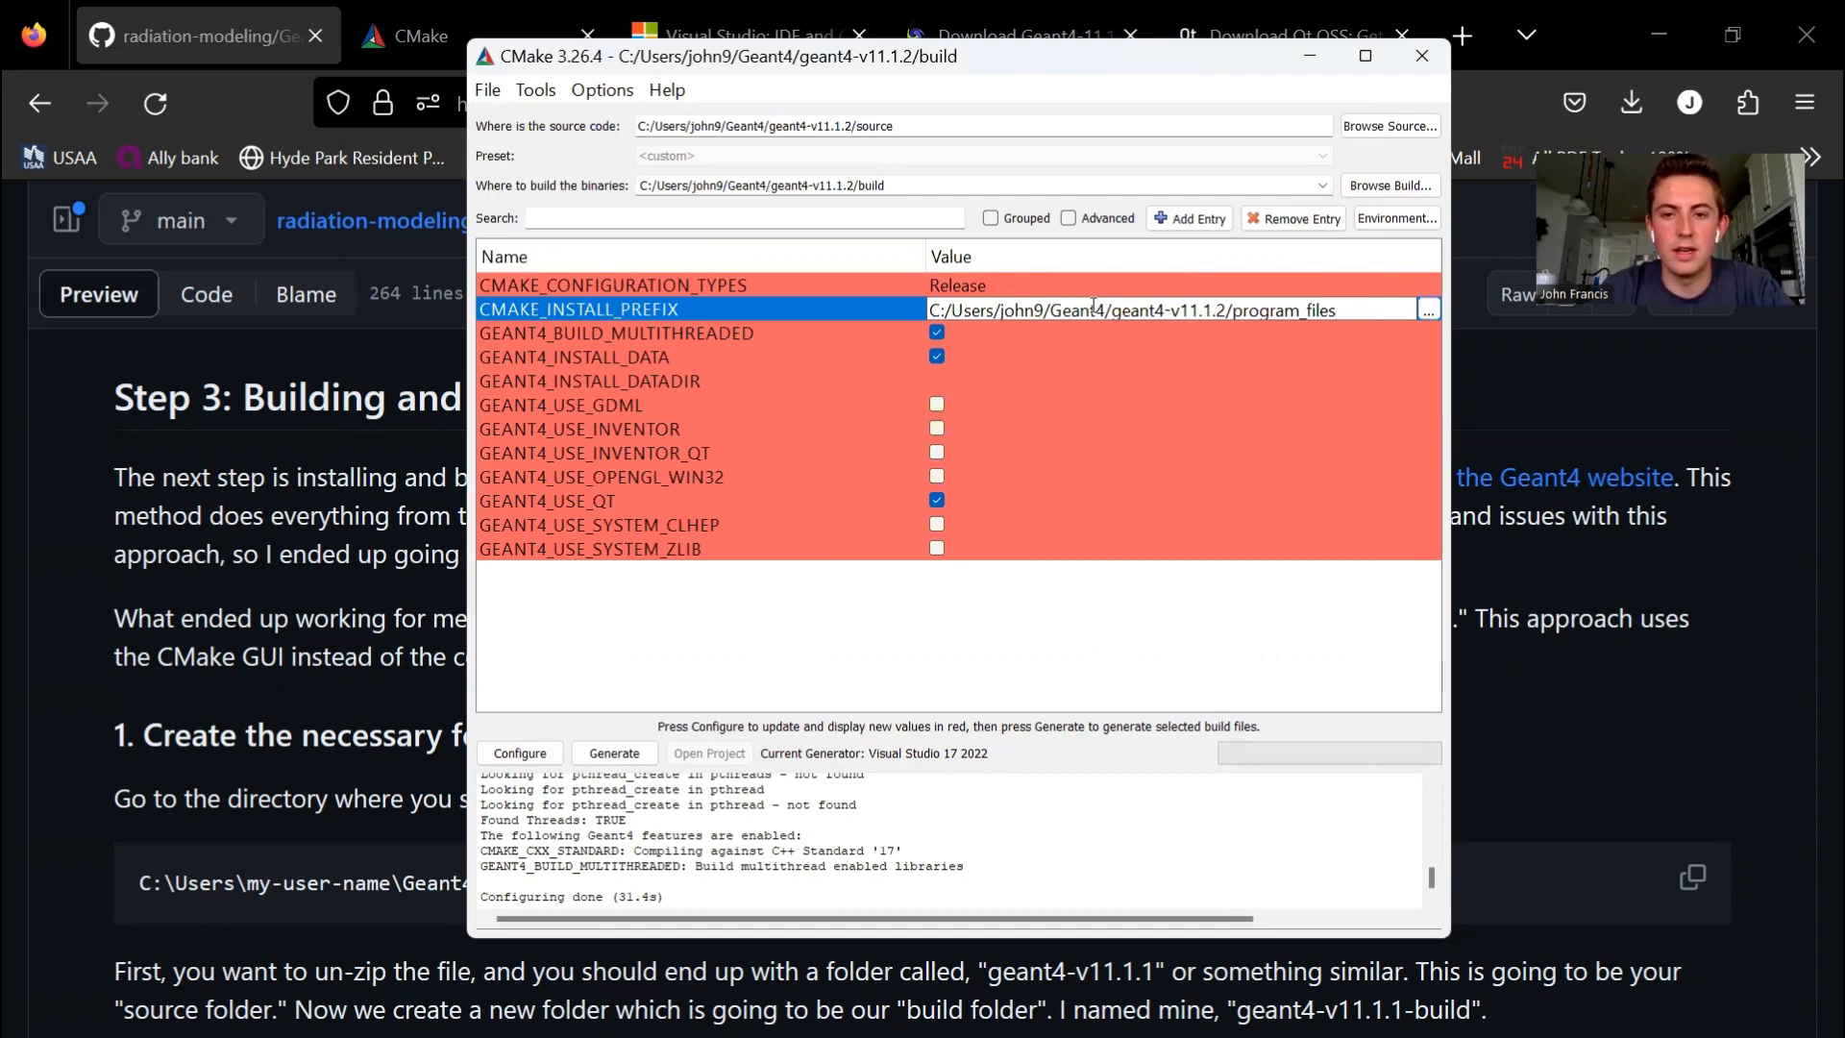
left_click_drag(1105, 310, 1054, 308)
left_click(772, 644)
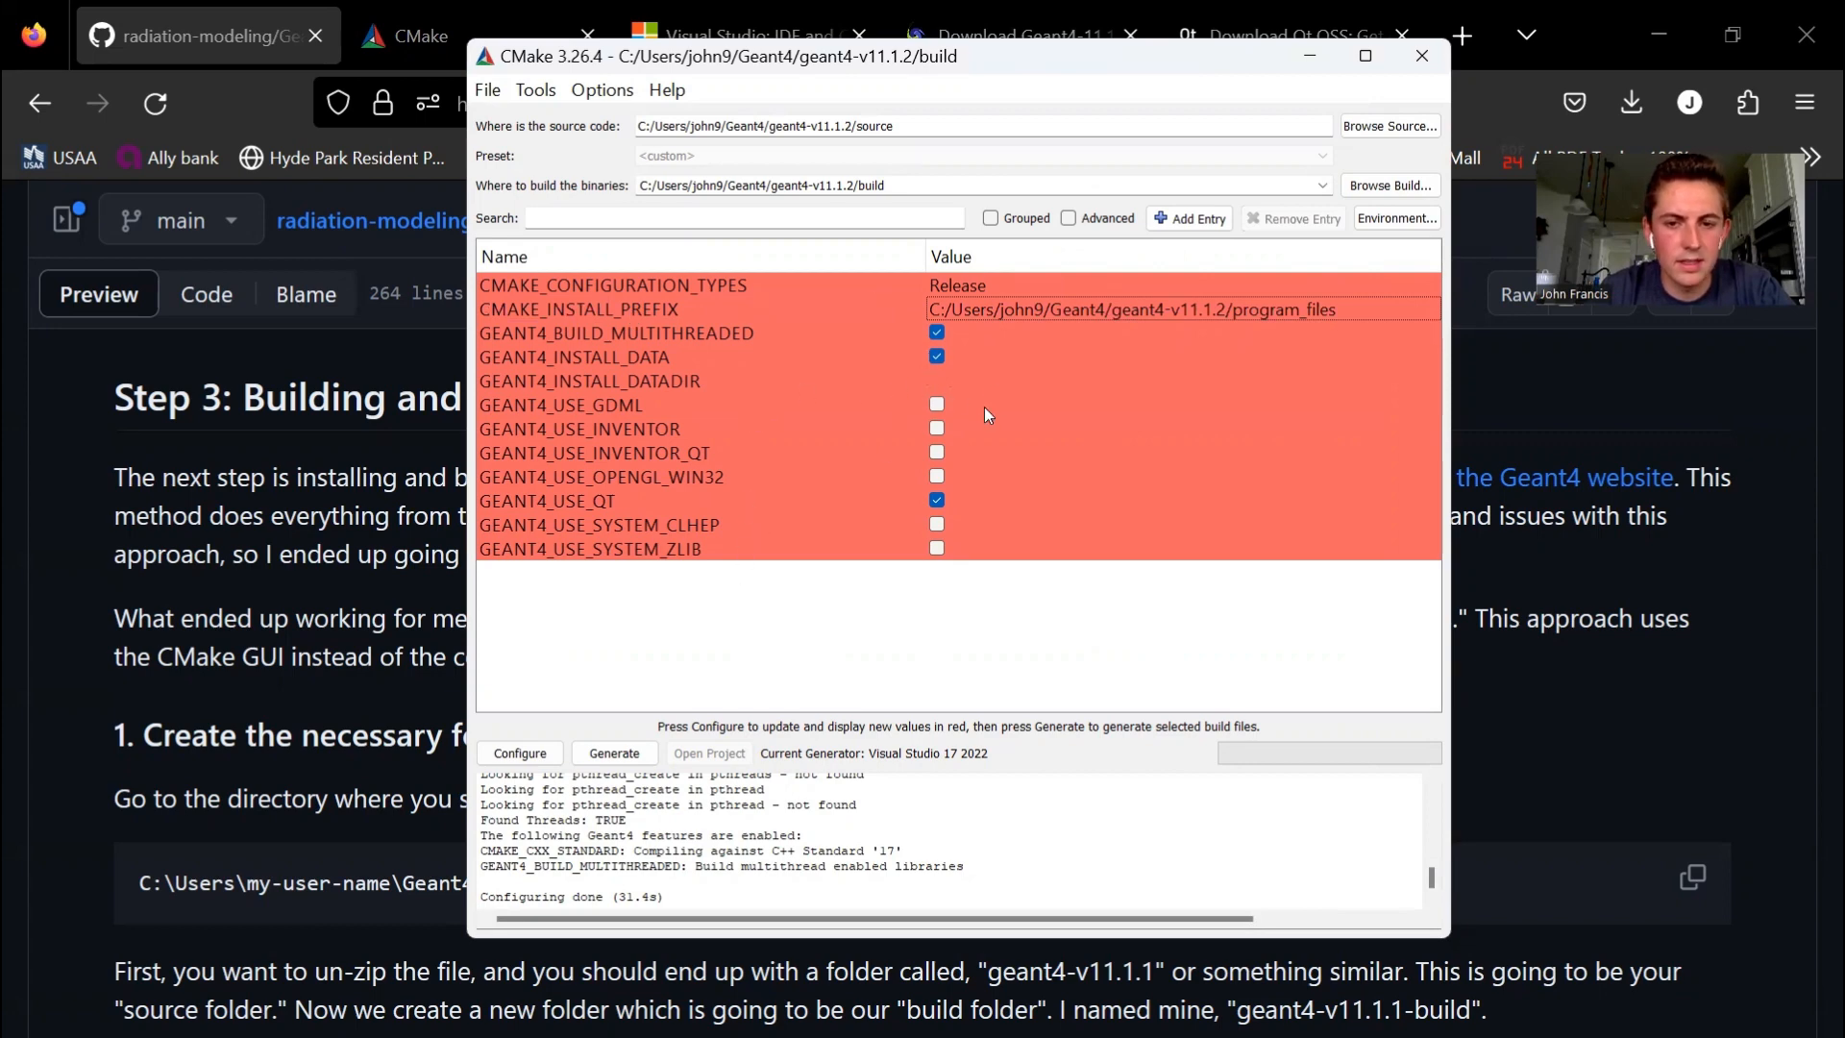
- Configure the project with the chosen options and look through the updated variable list
left_click(530, 757)
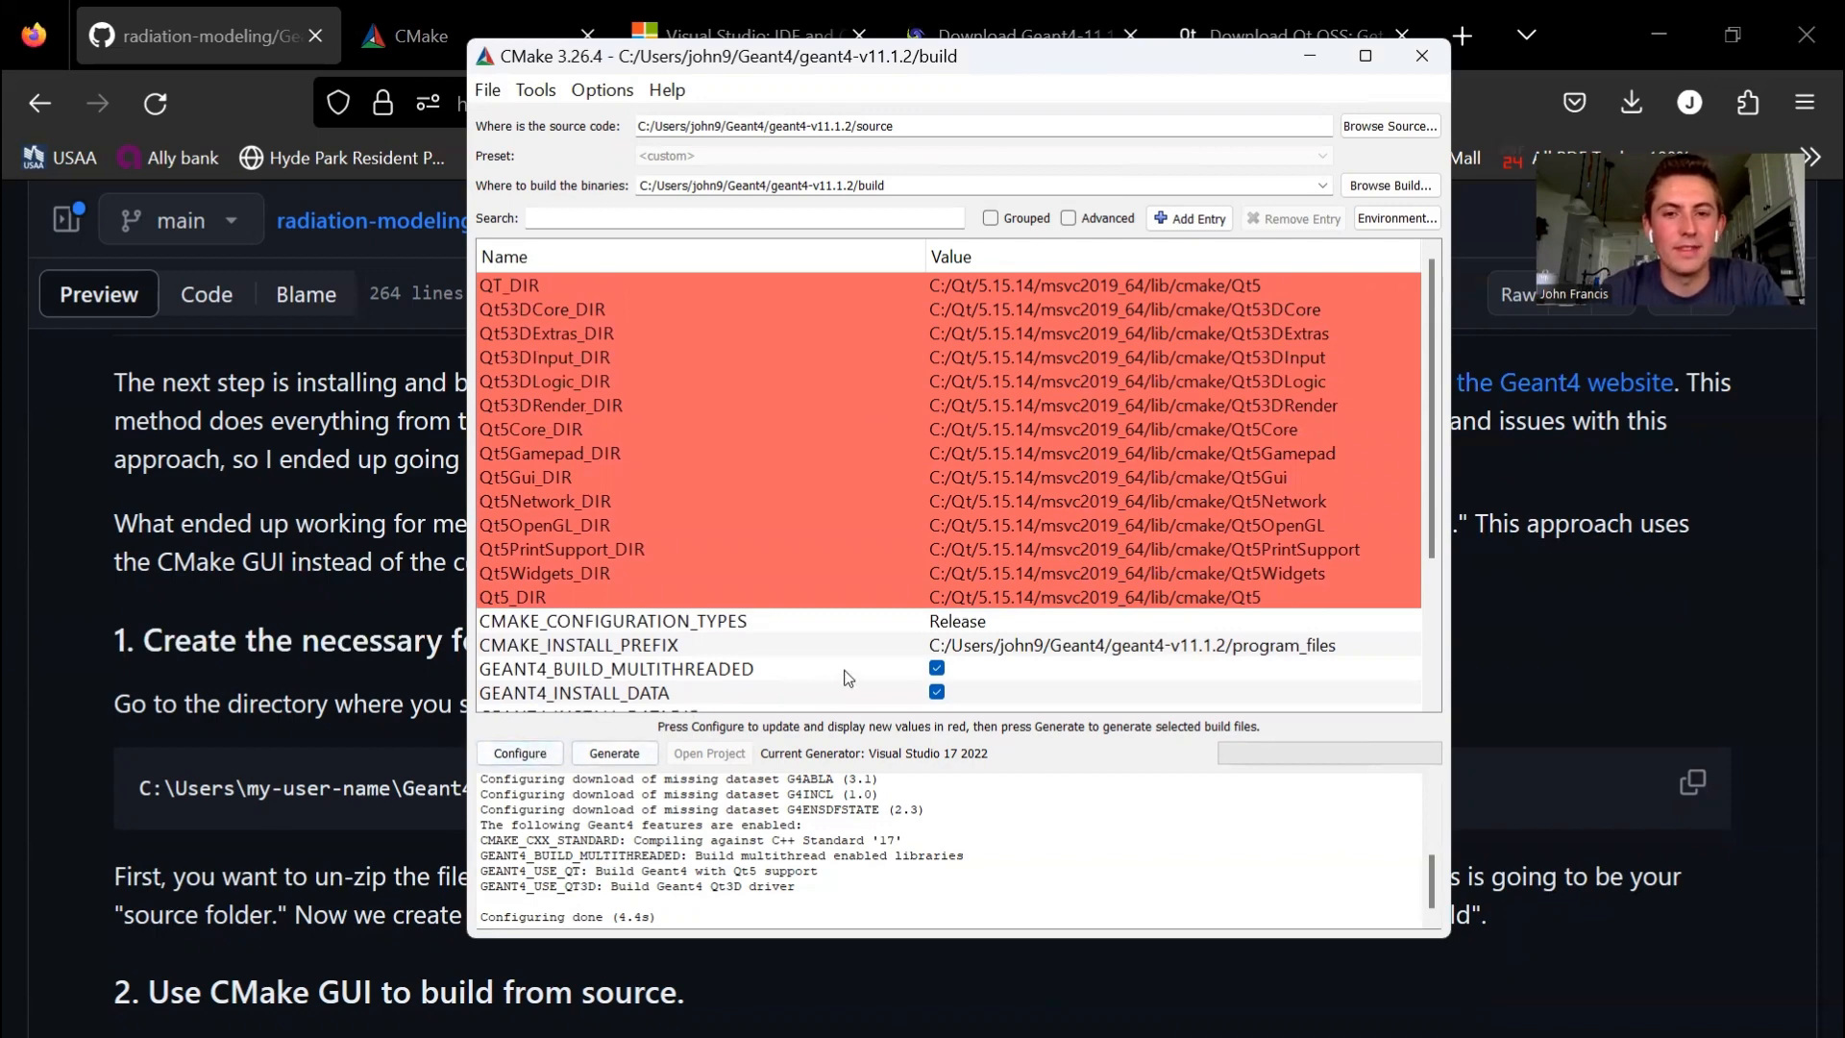
scroll(845, 678, "down", 3)
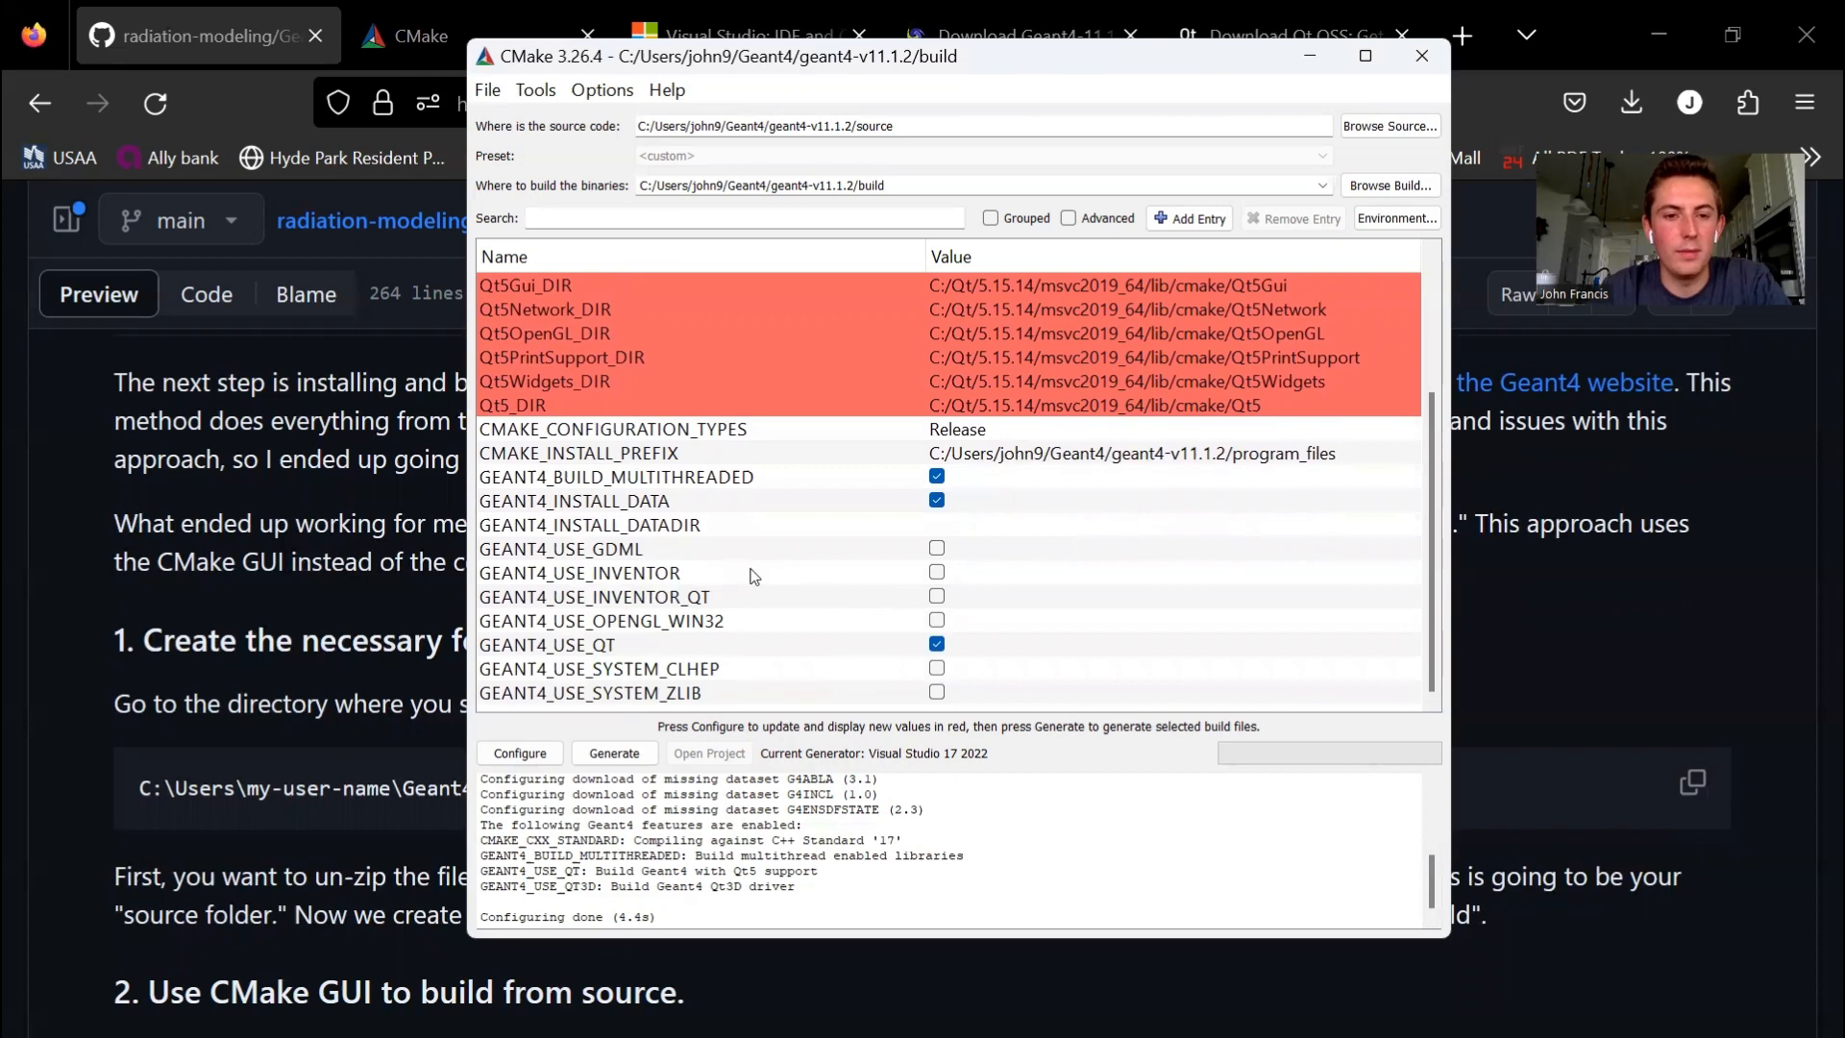
scroll(751, 575, "up", 3)
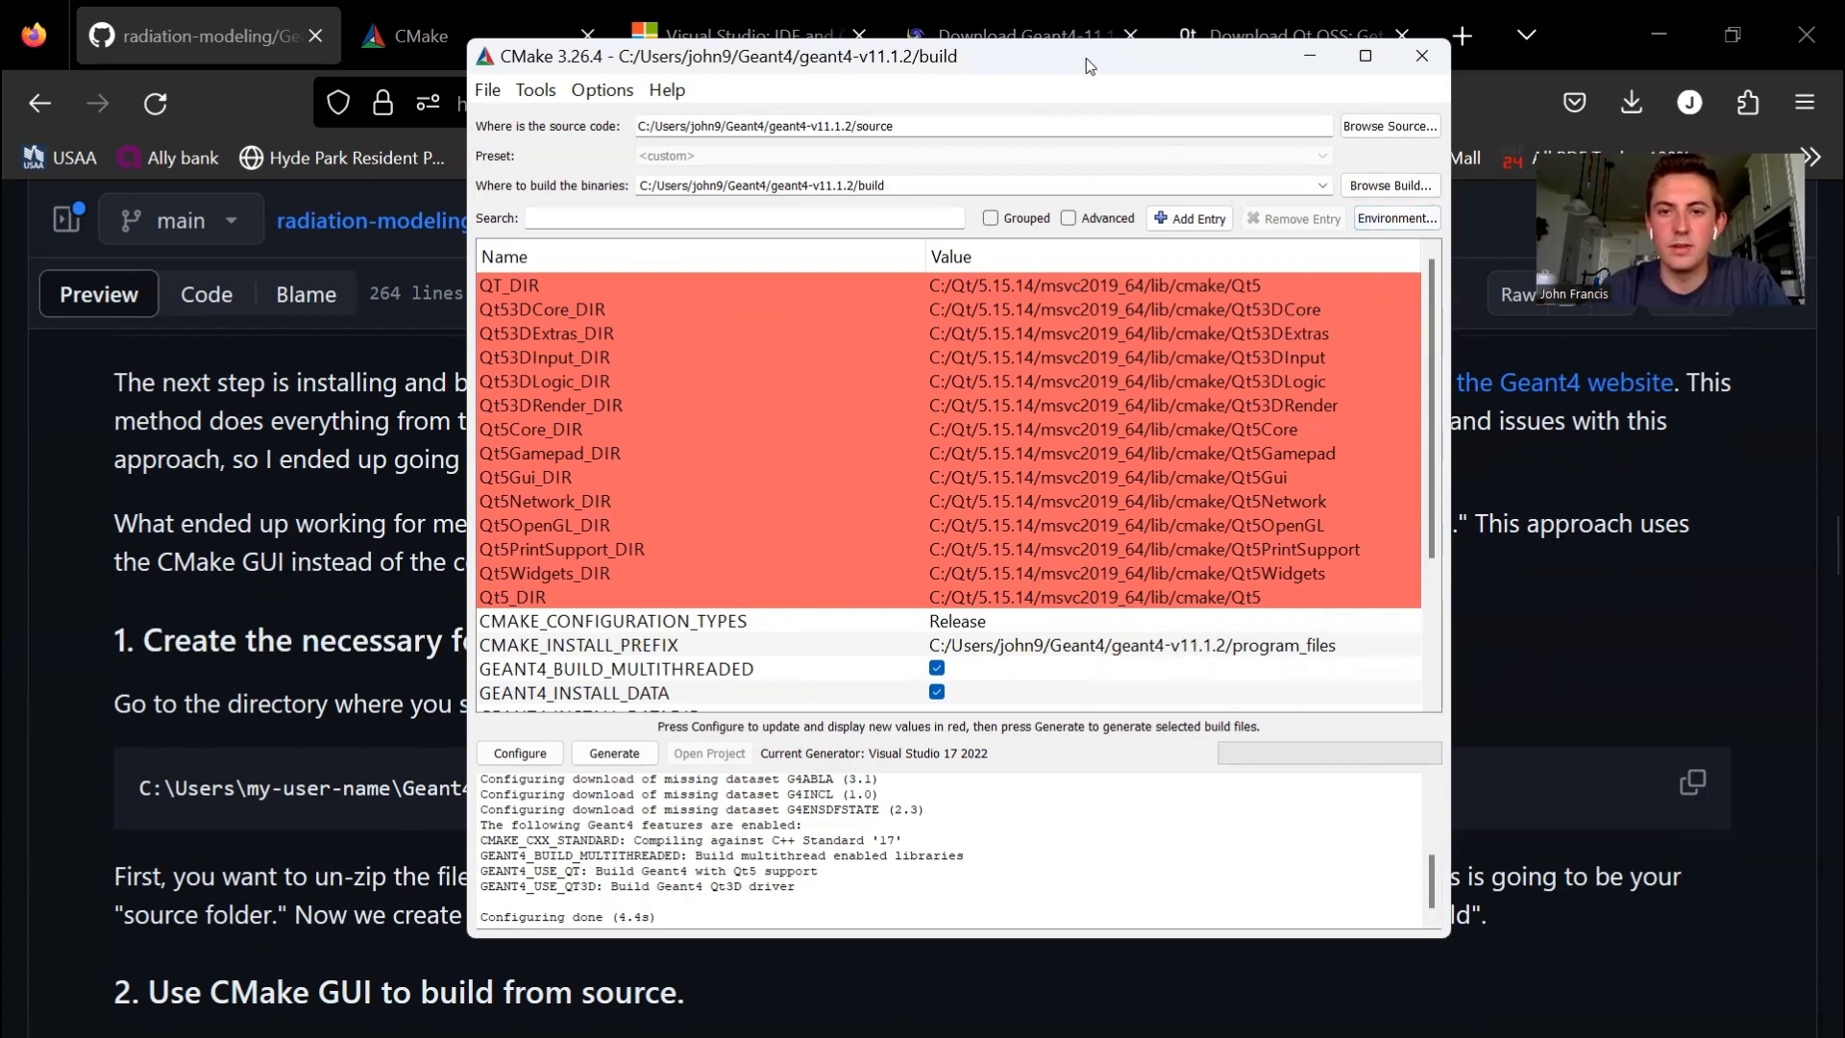
- Check the required Qt5 directory paths in the GitHub install instructions and return to the CMake GUI
left_click_drag(1086, 58, 1343, 80)
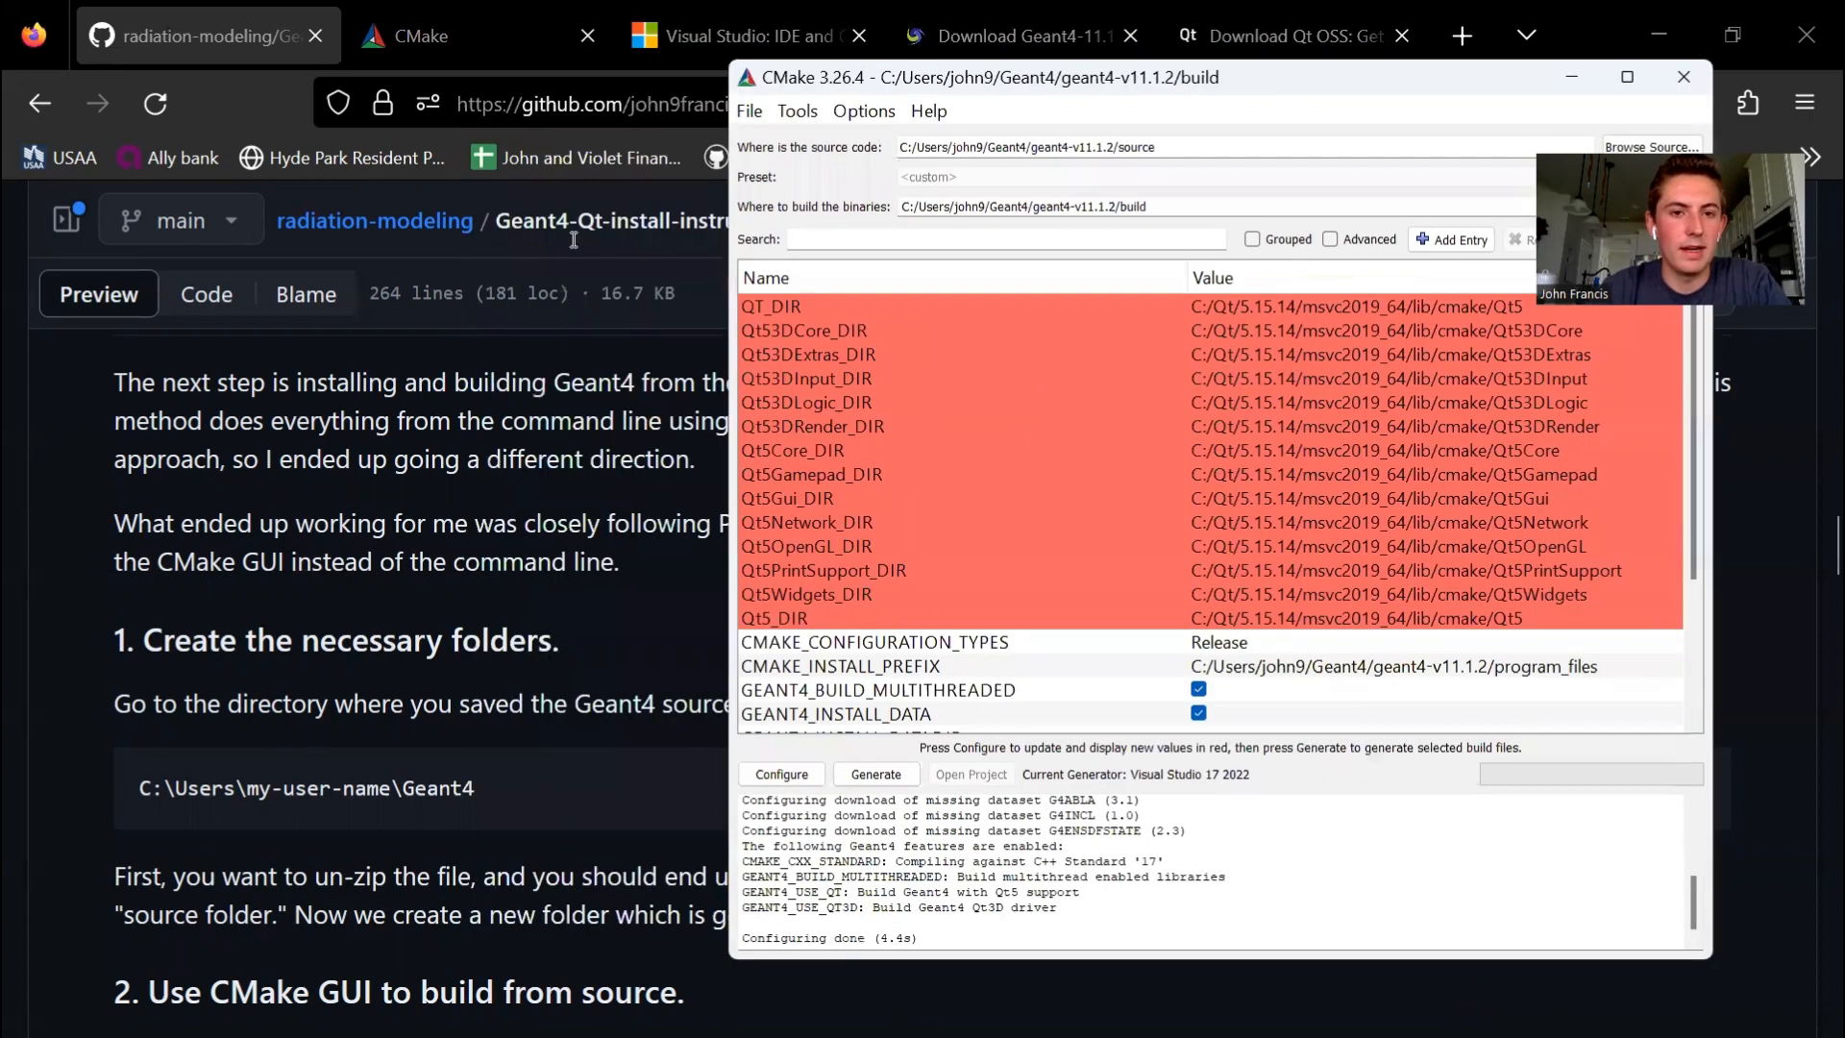
left_click(622, 425)
scroll(817, 625, "down", 10)
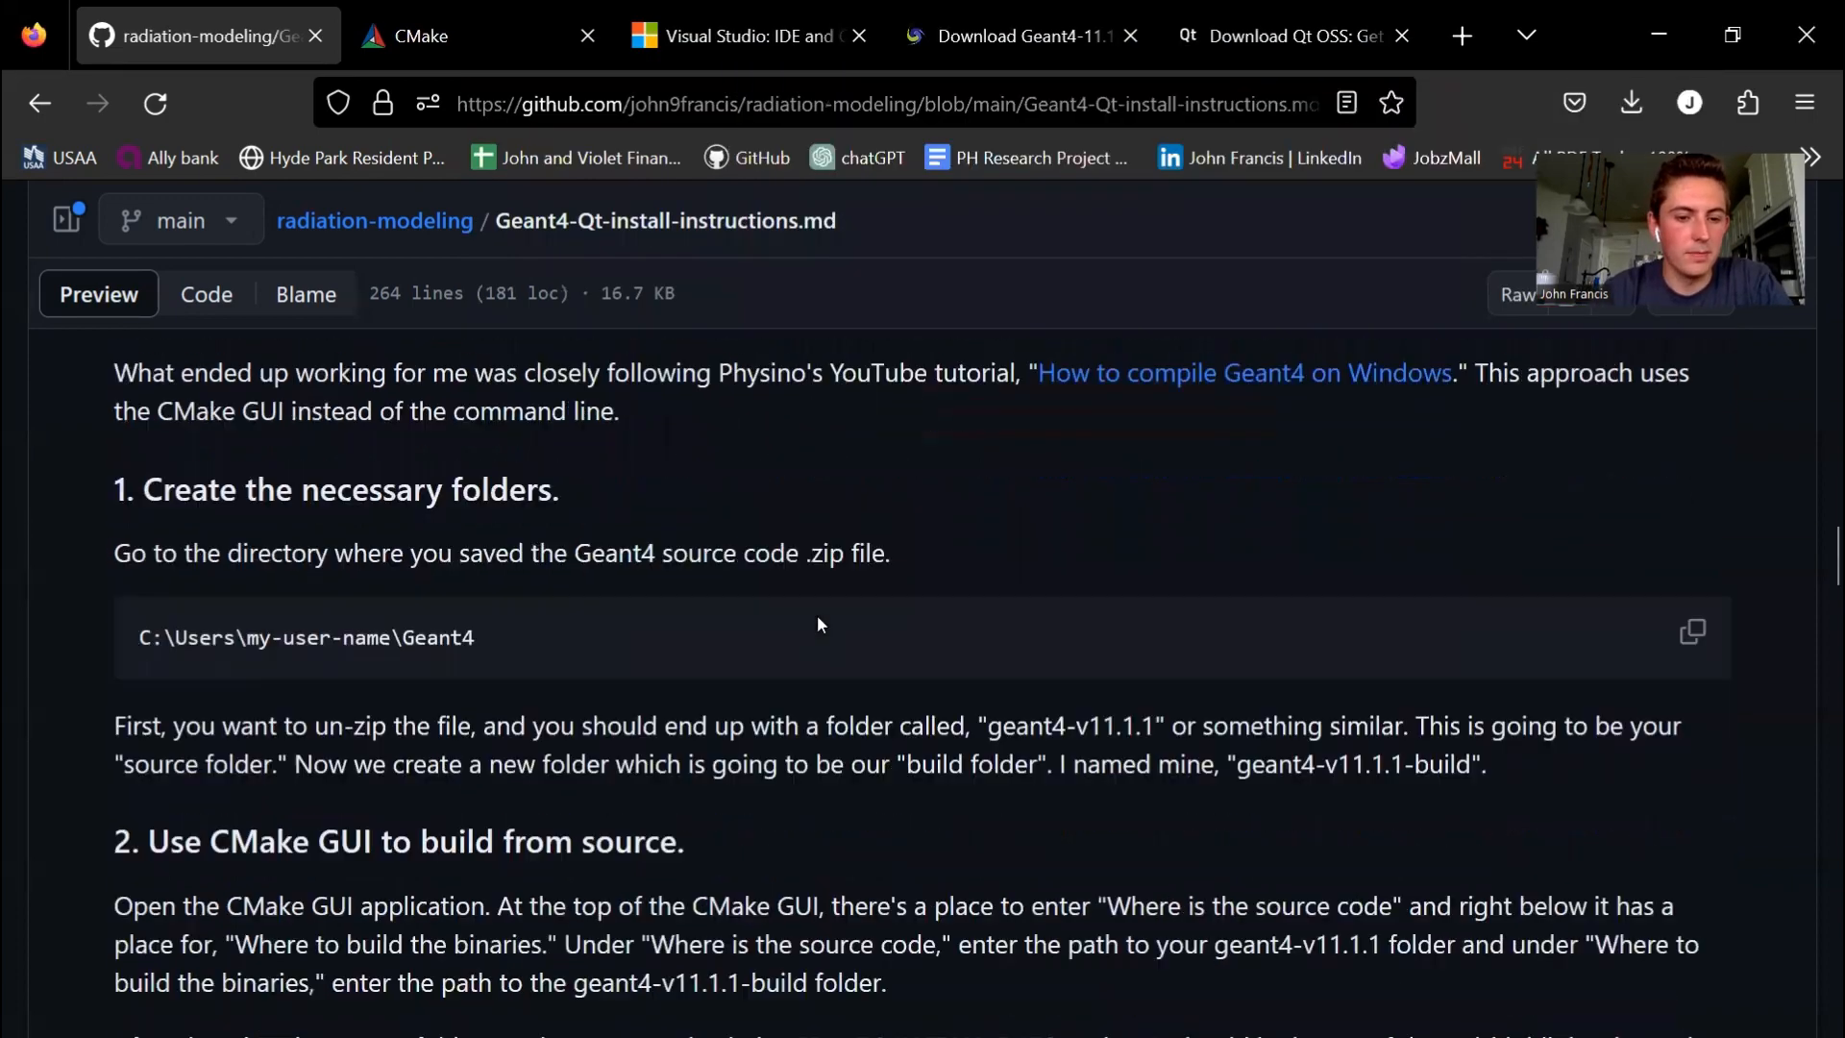
scroll(817, 623, "down", 5)
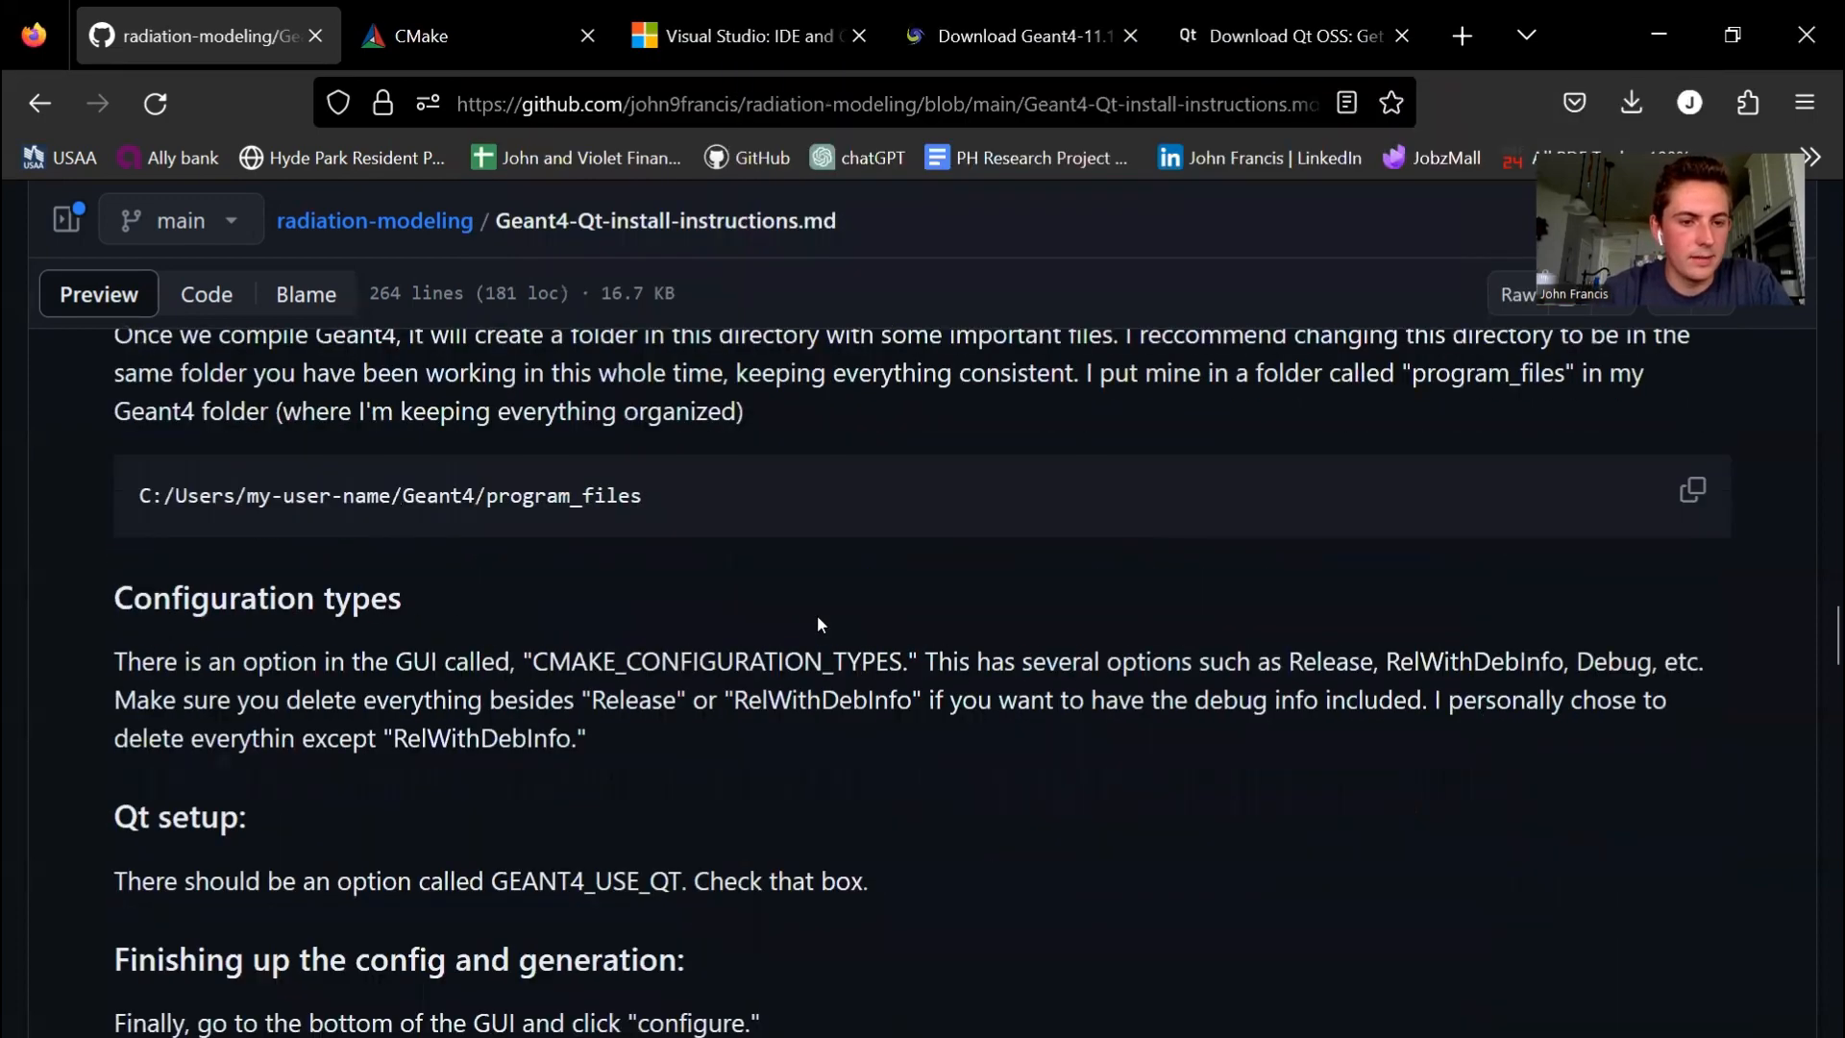
scroll(817, 623, "down", 5)
scroll(819, 625, "down", 3)
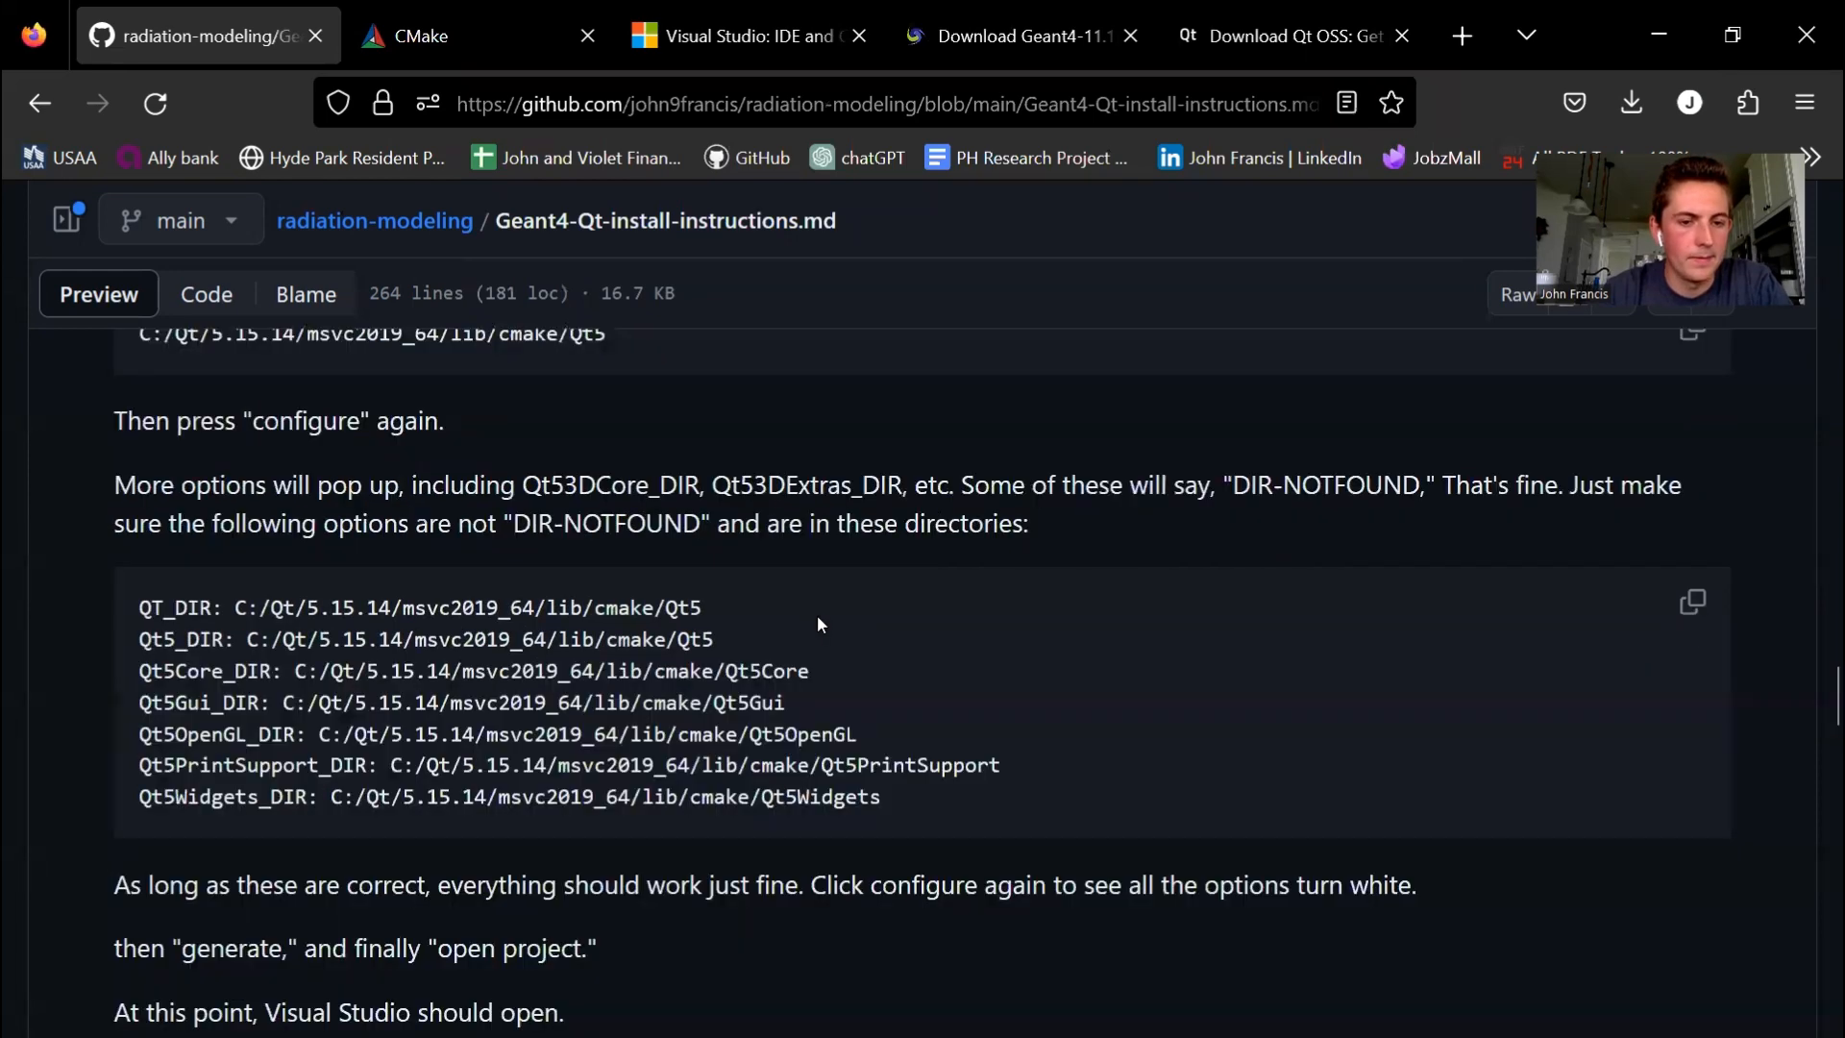
left_click_drag(146, 603, 984, 793)
left_click(929, 769)
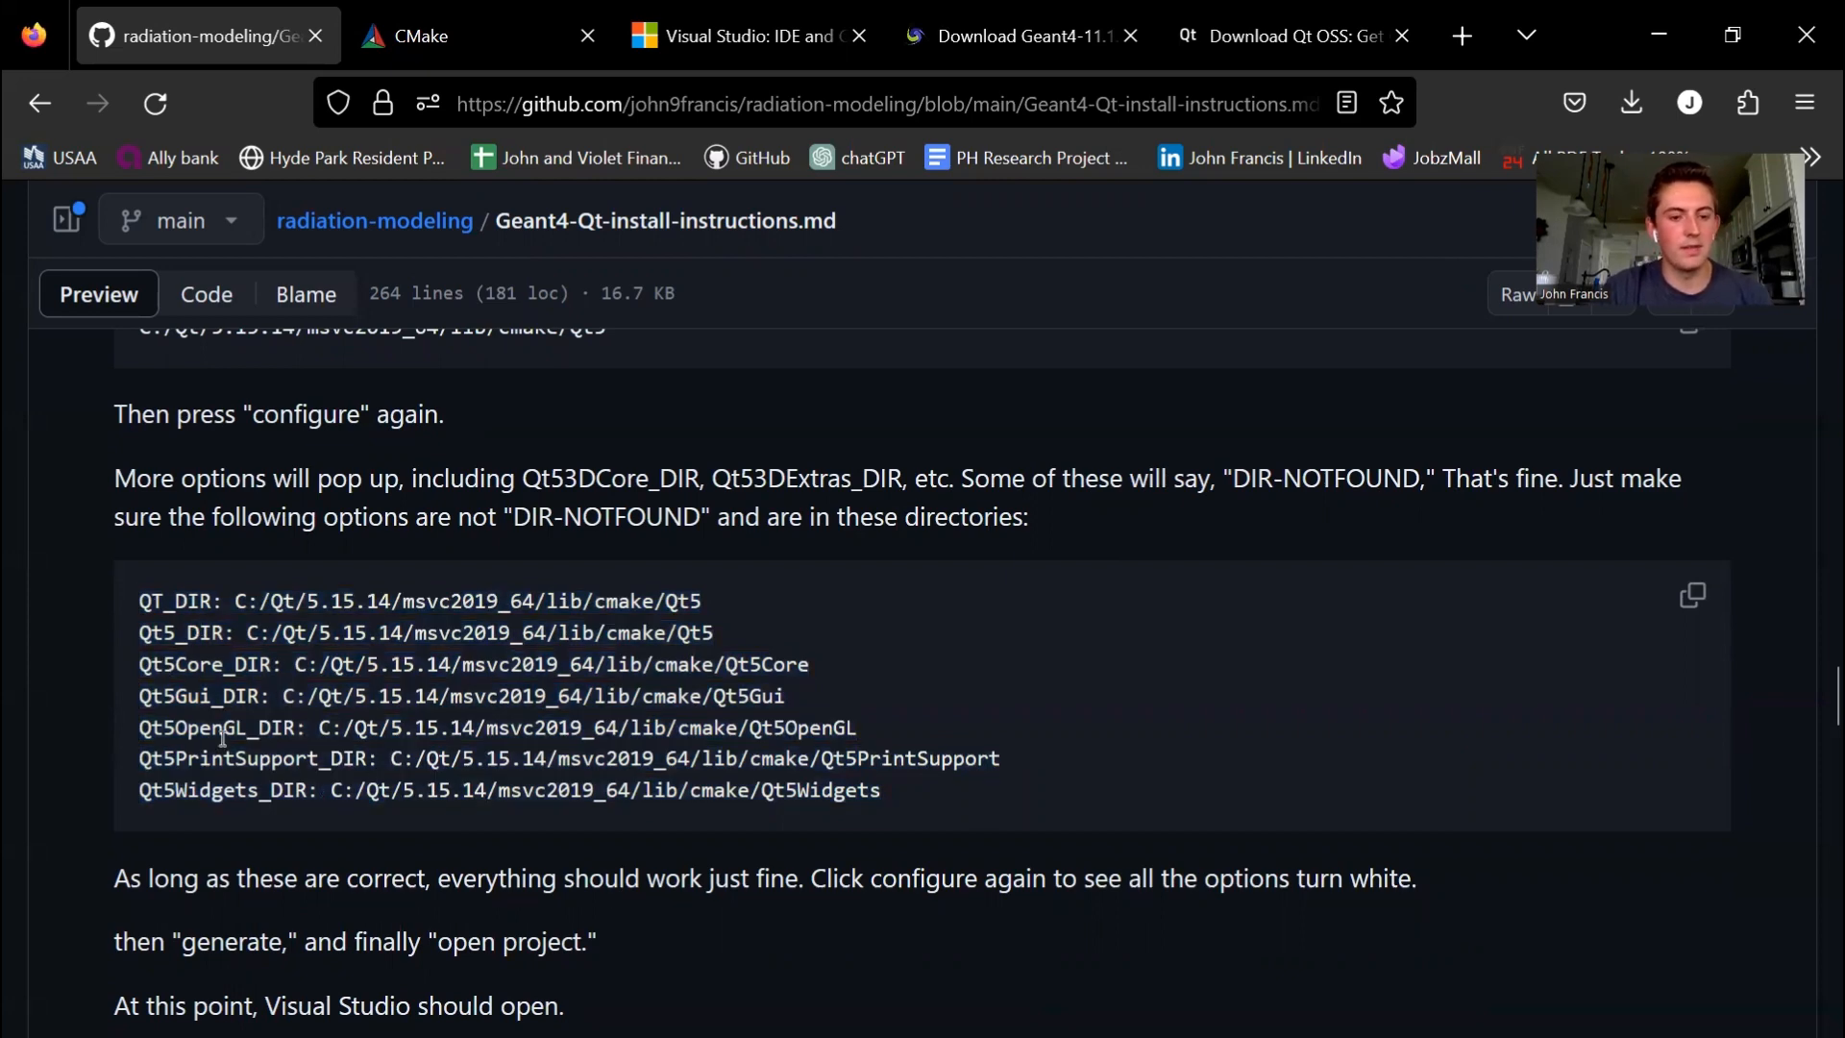
mouse_move(1541, 1034)
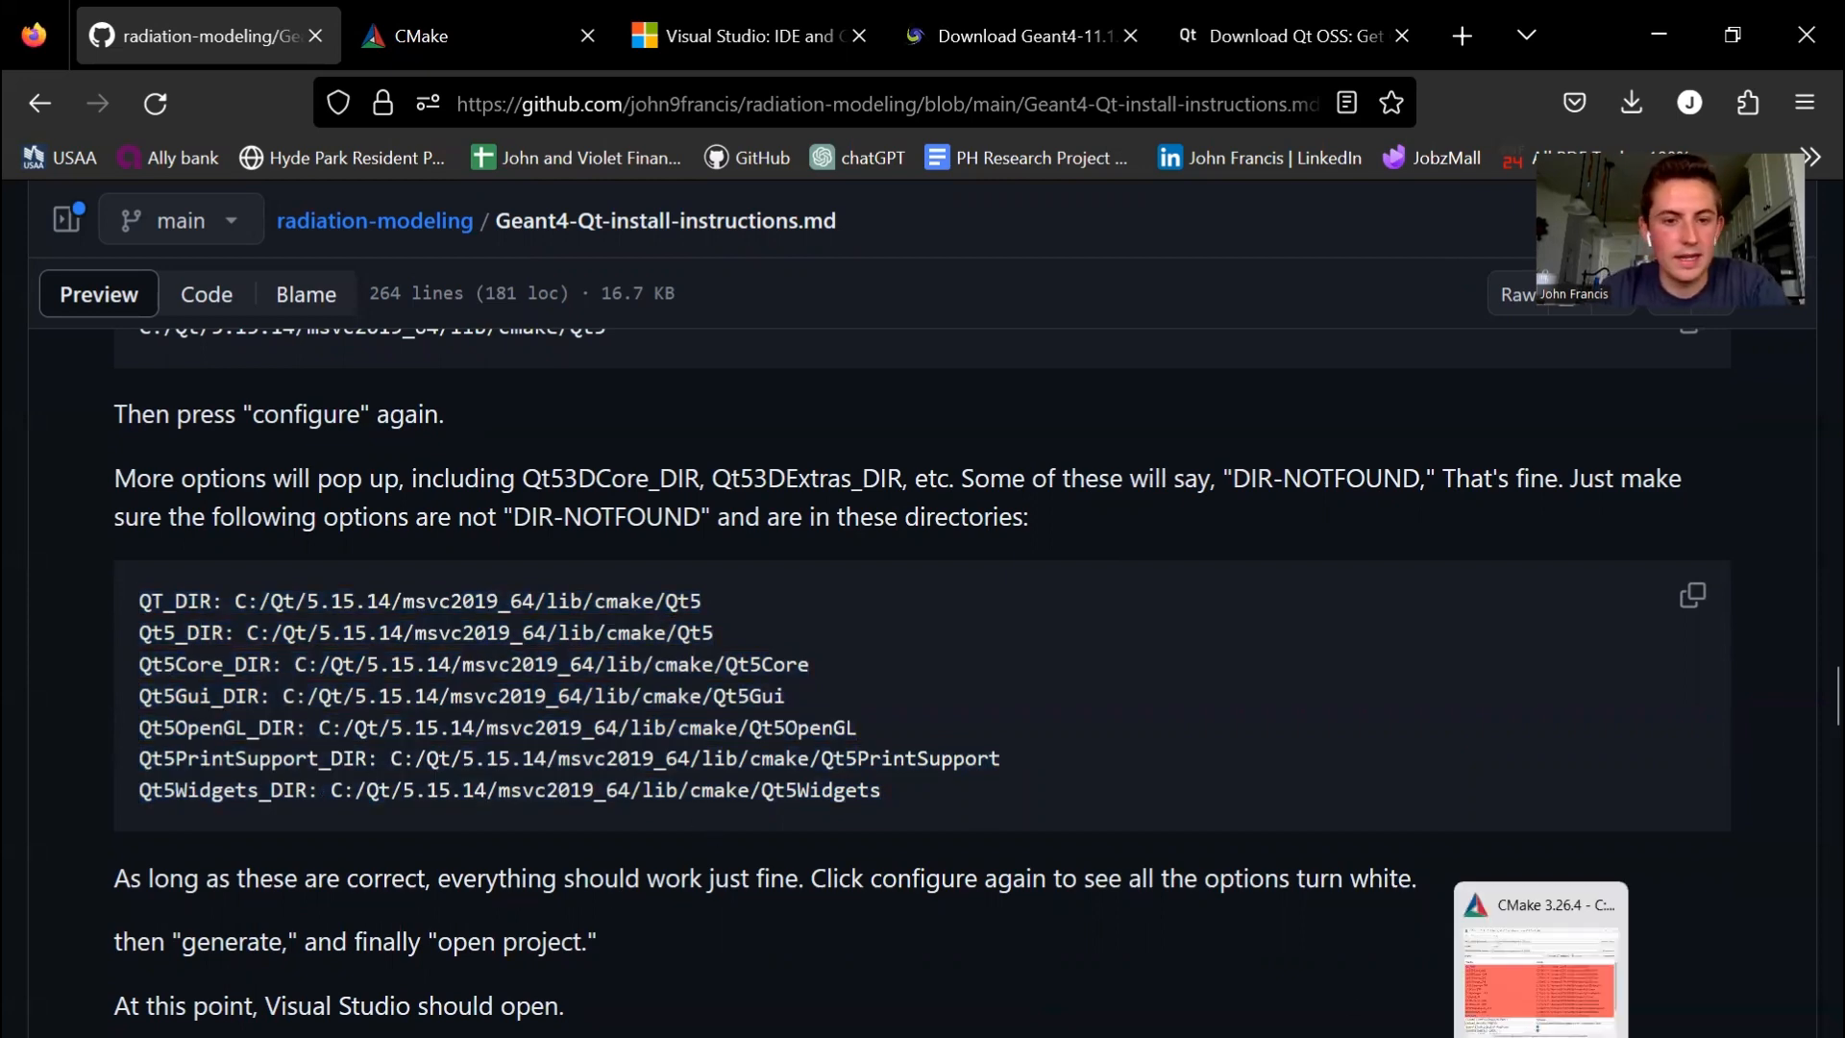
left_click(1542, 966)
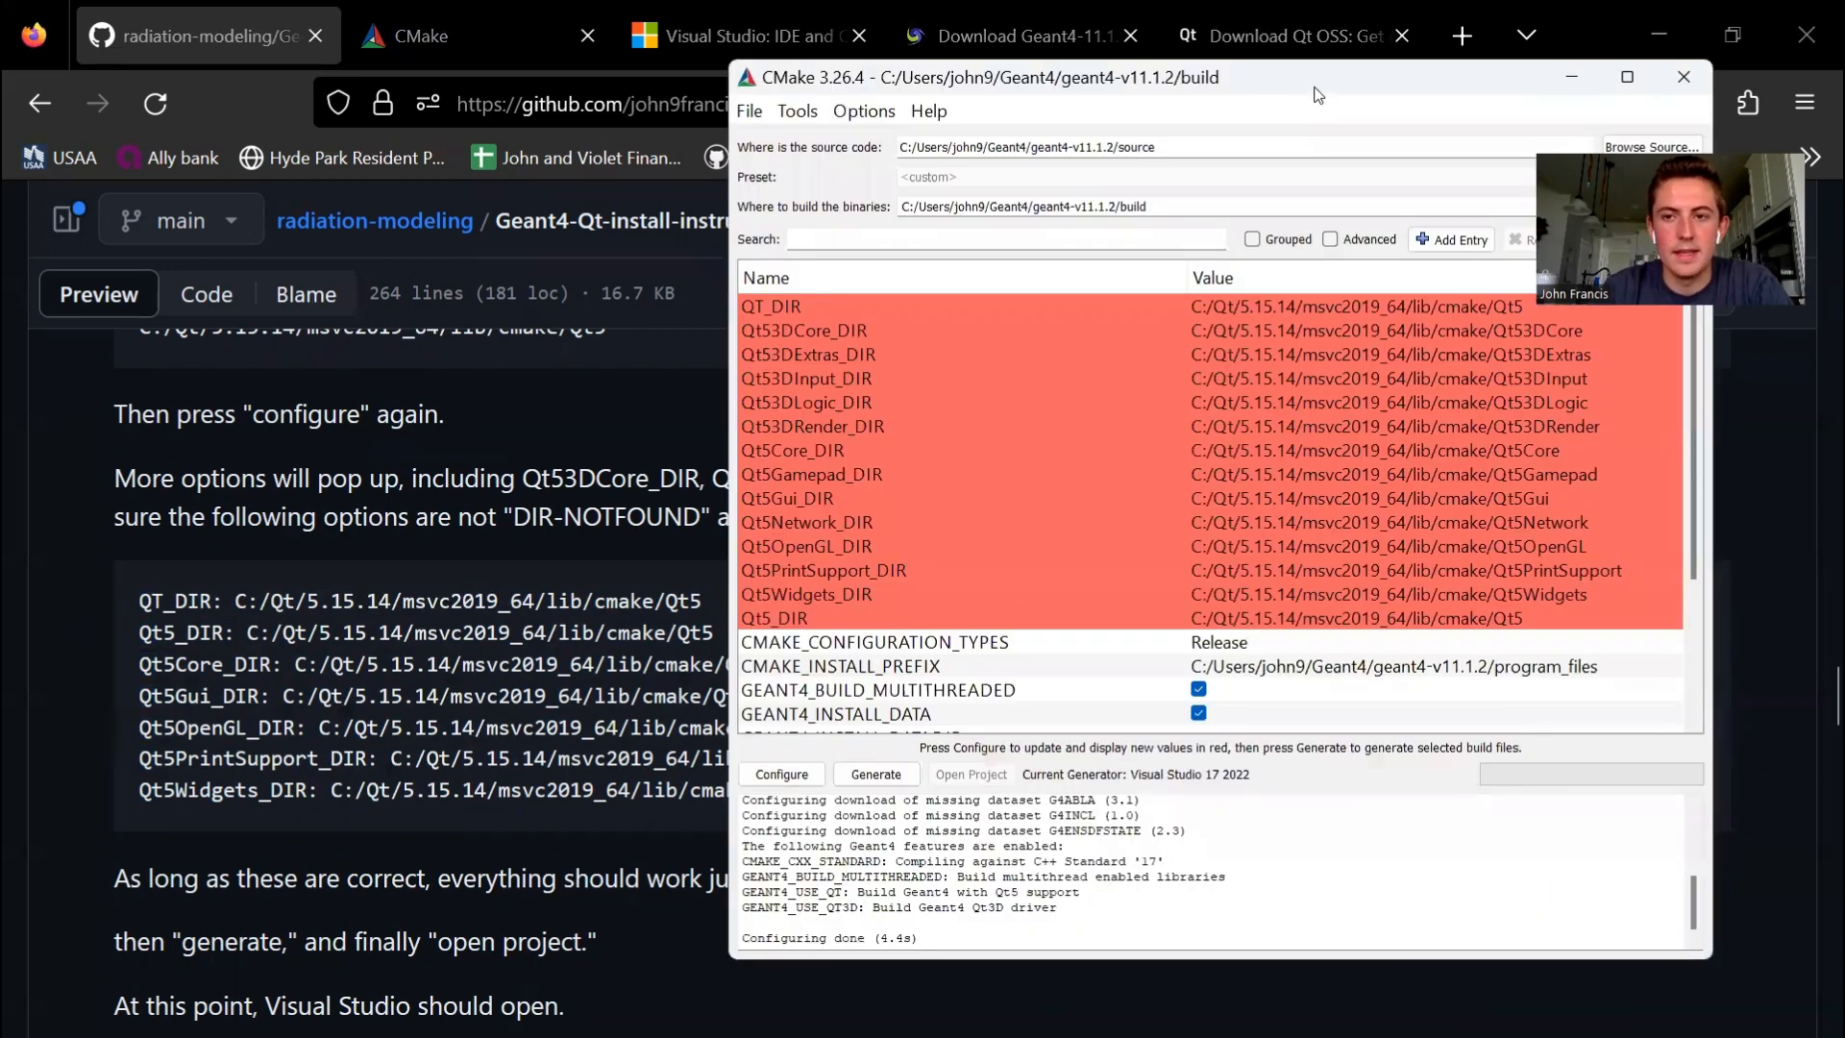
- Move the CMake window off the browser's edge and rerun Configure to accept the detected Qt5 directories
left_click_drag(1308, 94, 1000, 88)
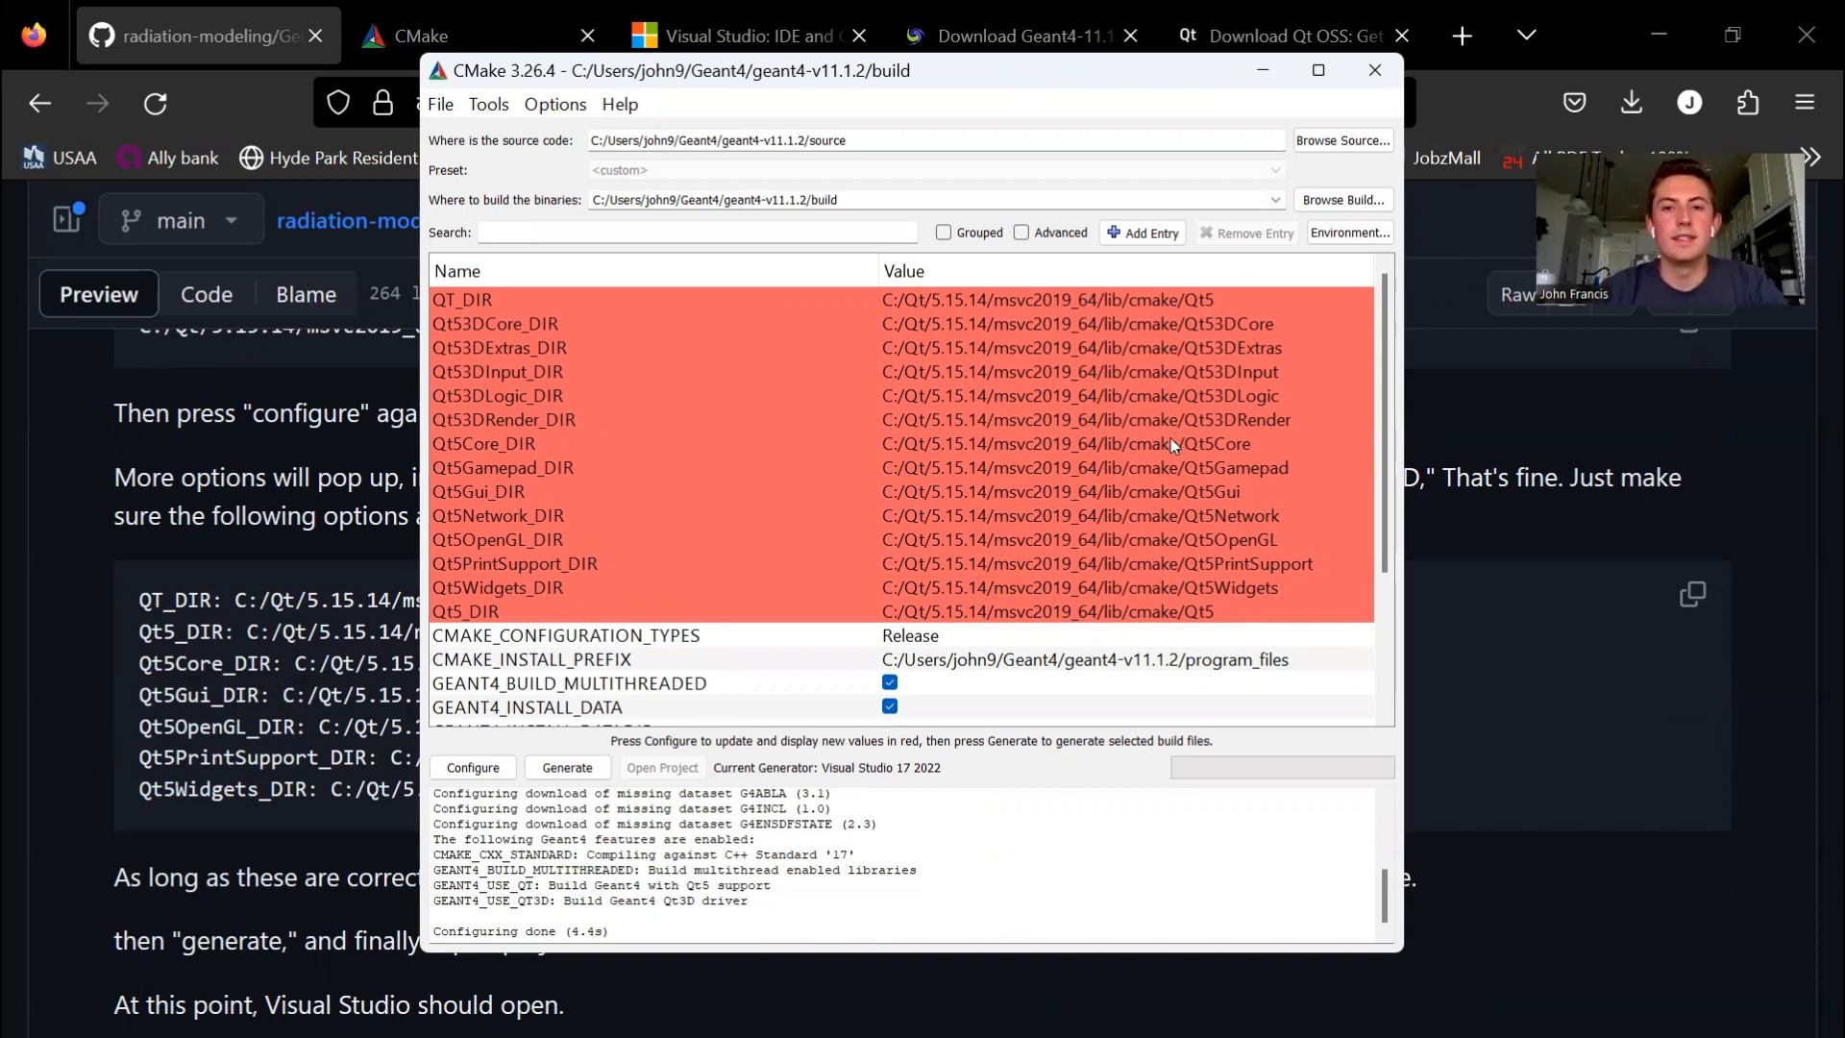
left_click(468, 769)
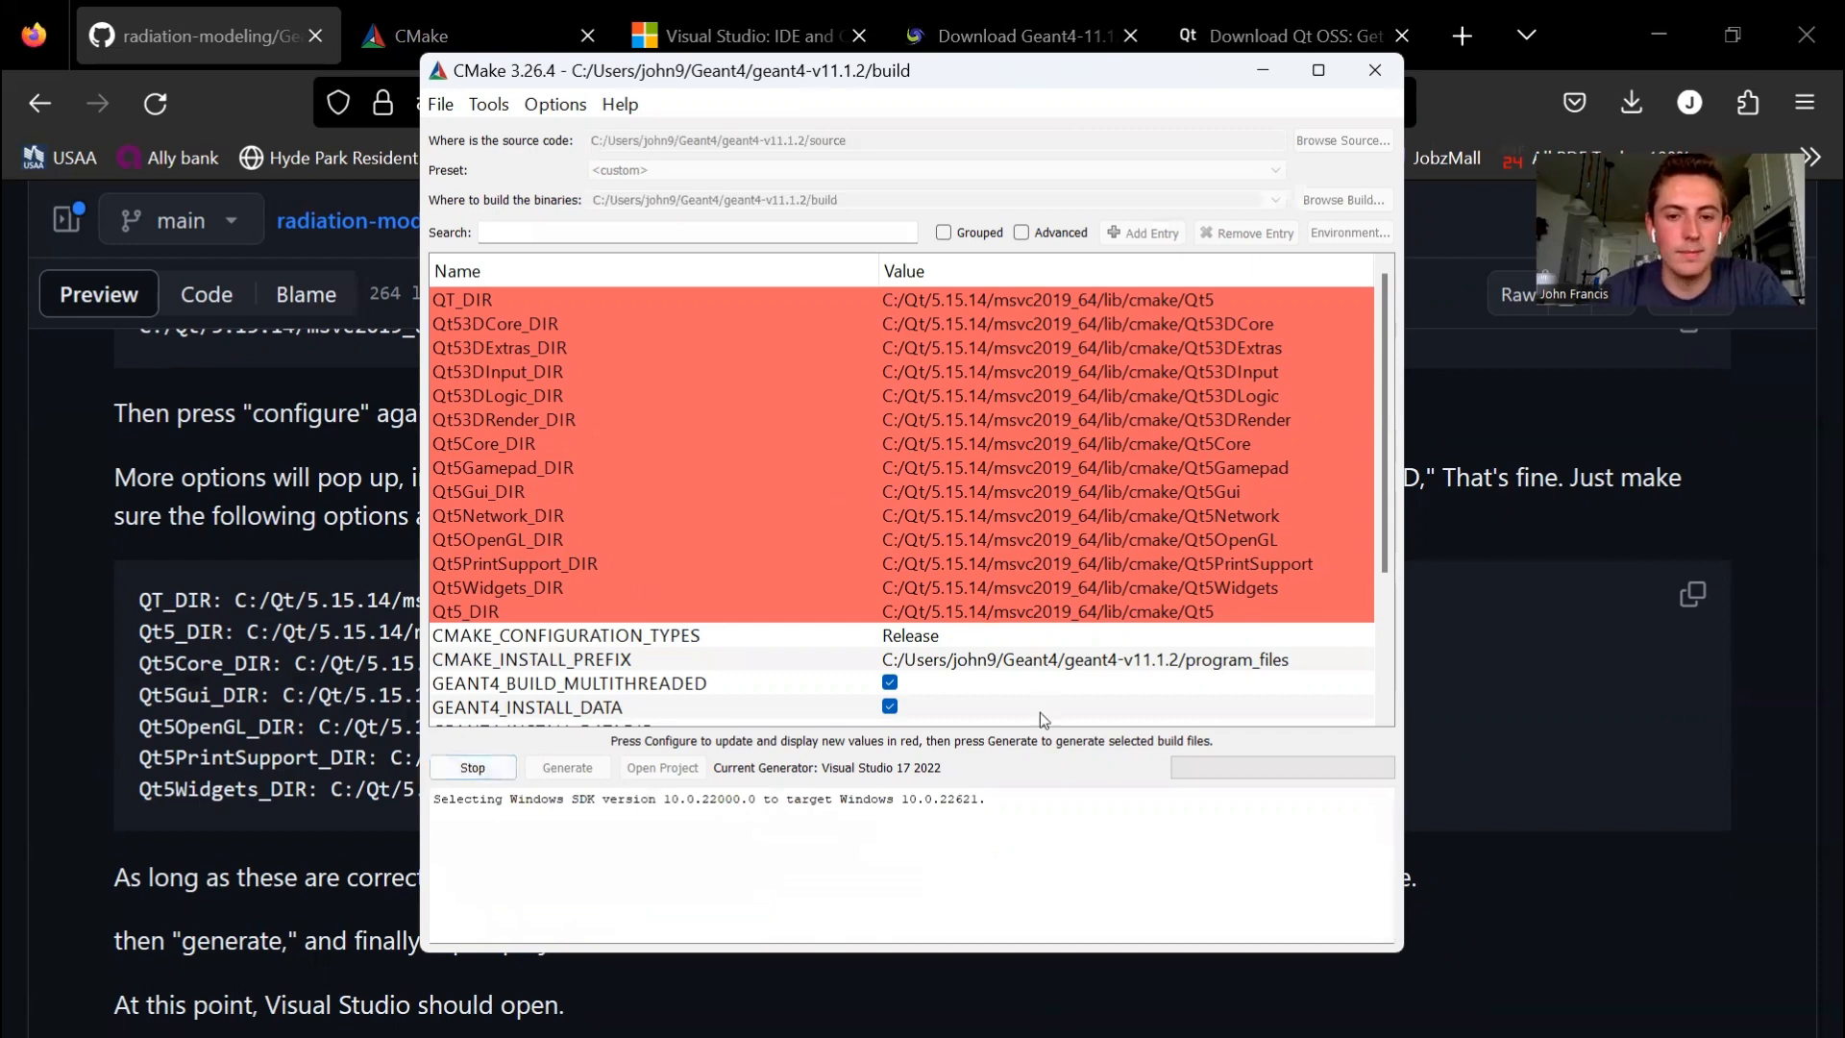
scroll(968, 603, "down", 3)
scroll(752, 492, "up", 3)
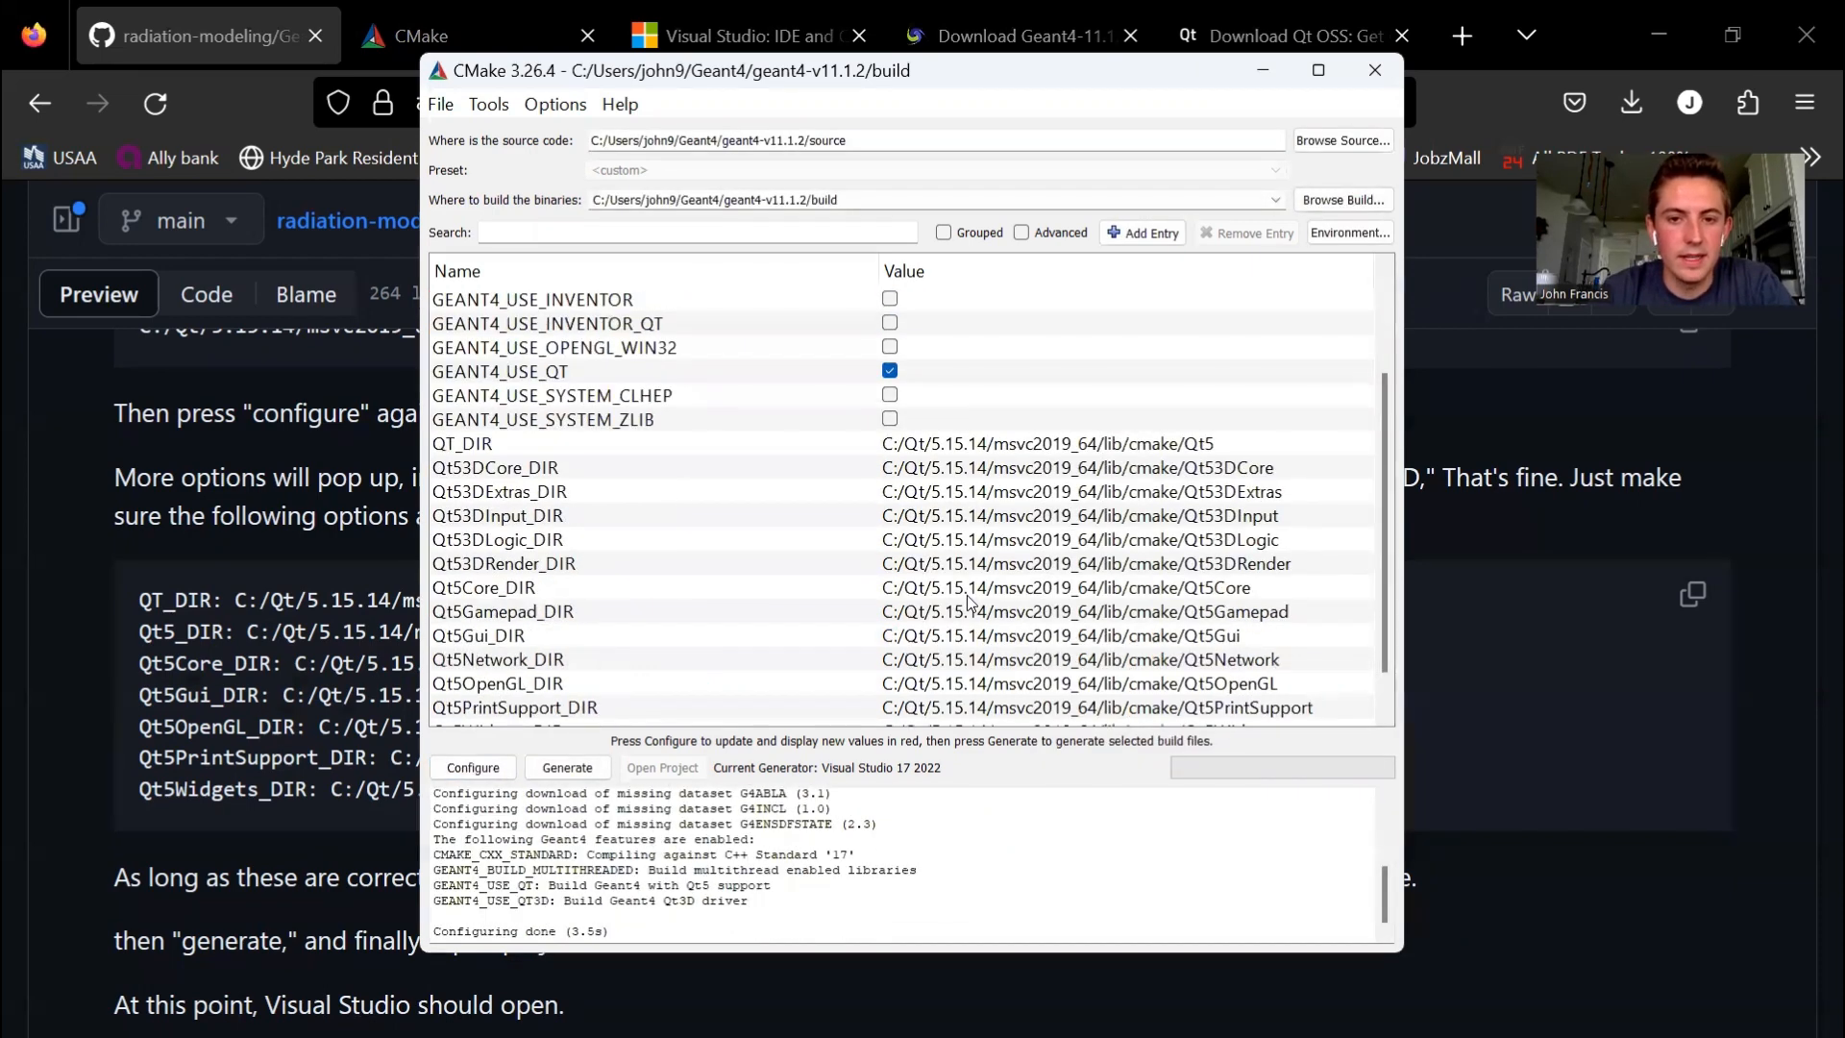
- Generate the Visual Studio build files and open the generated Geant4 project in Visual Studio
left_click(575, 765)
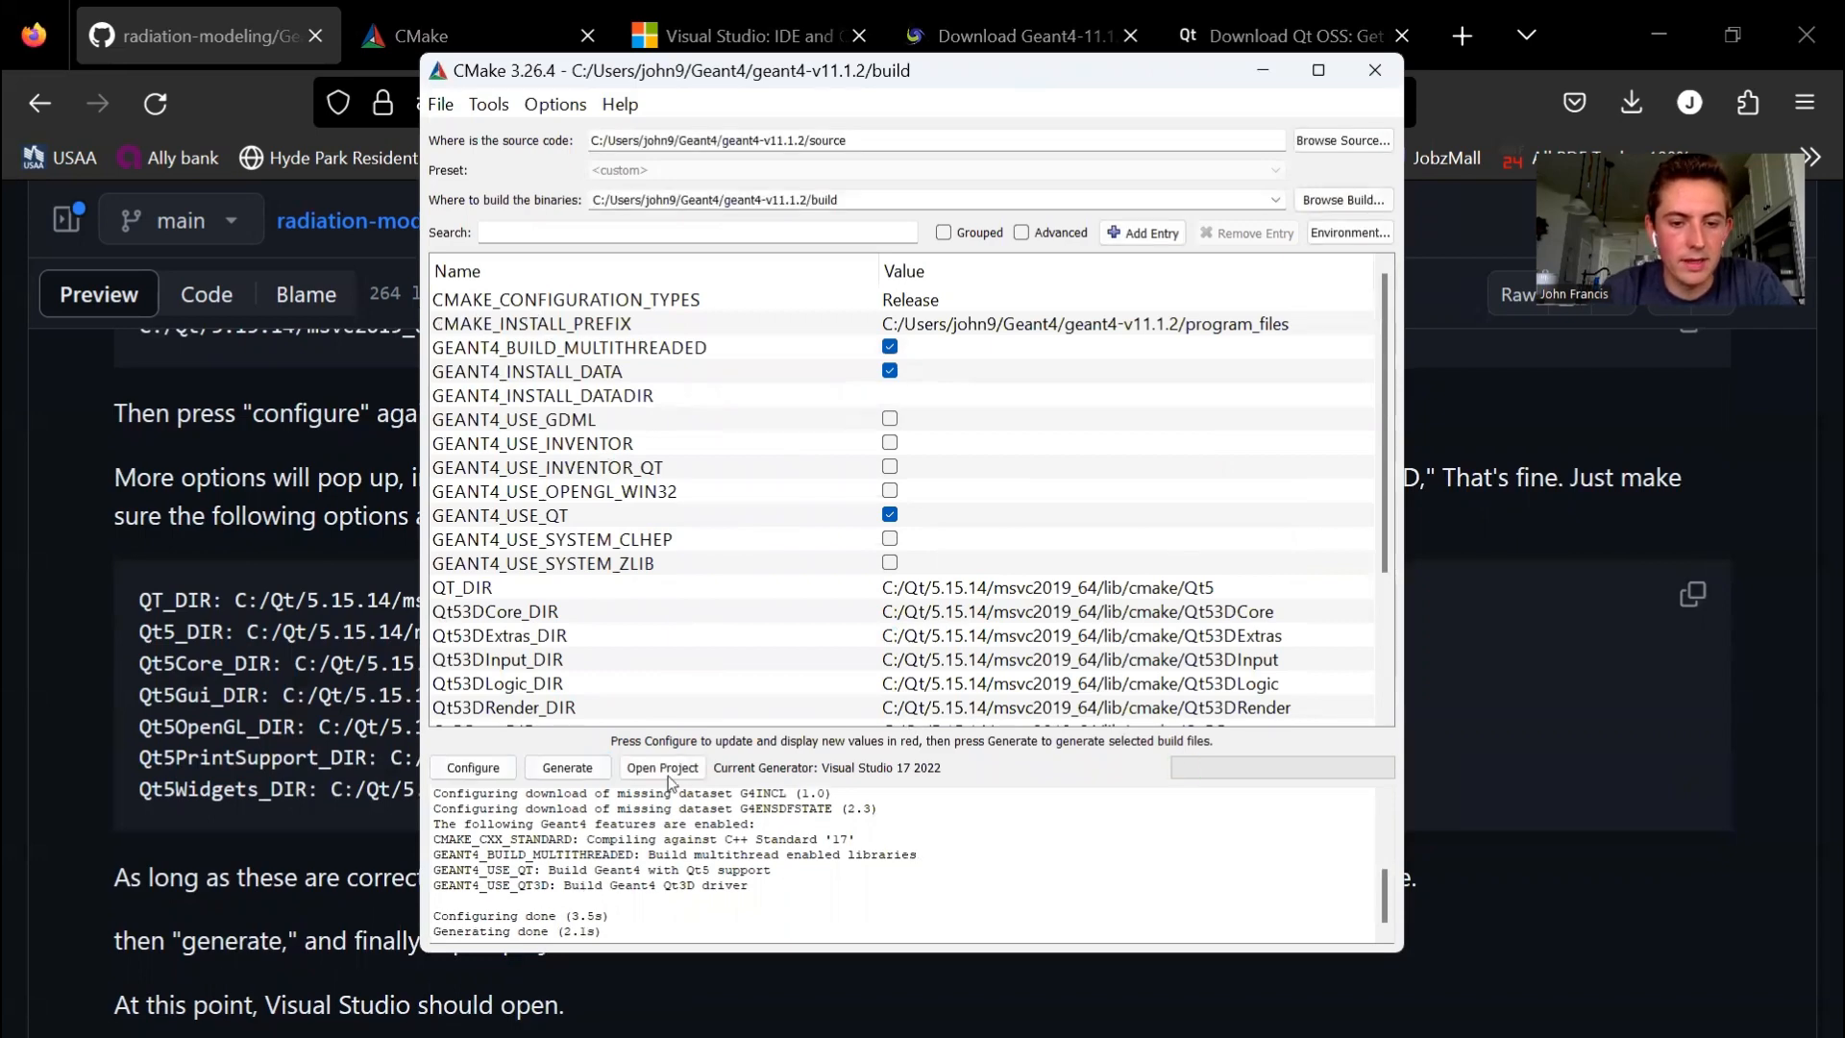
scroll(914, 585, "down", 3)
scroll(914, 587, "up", 3)
left_click(675, 768)
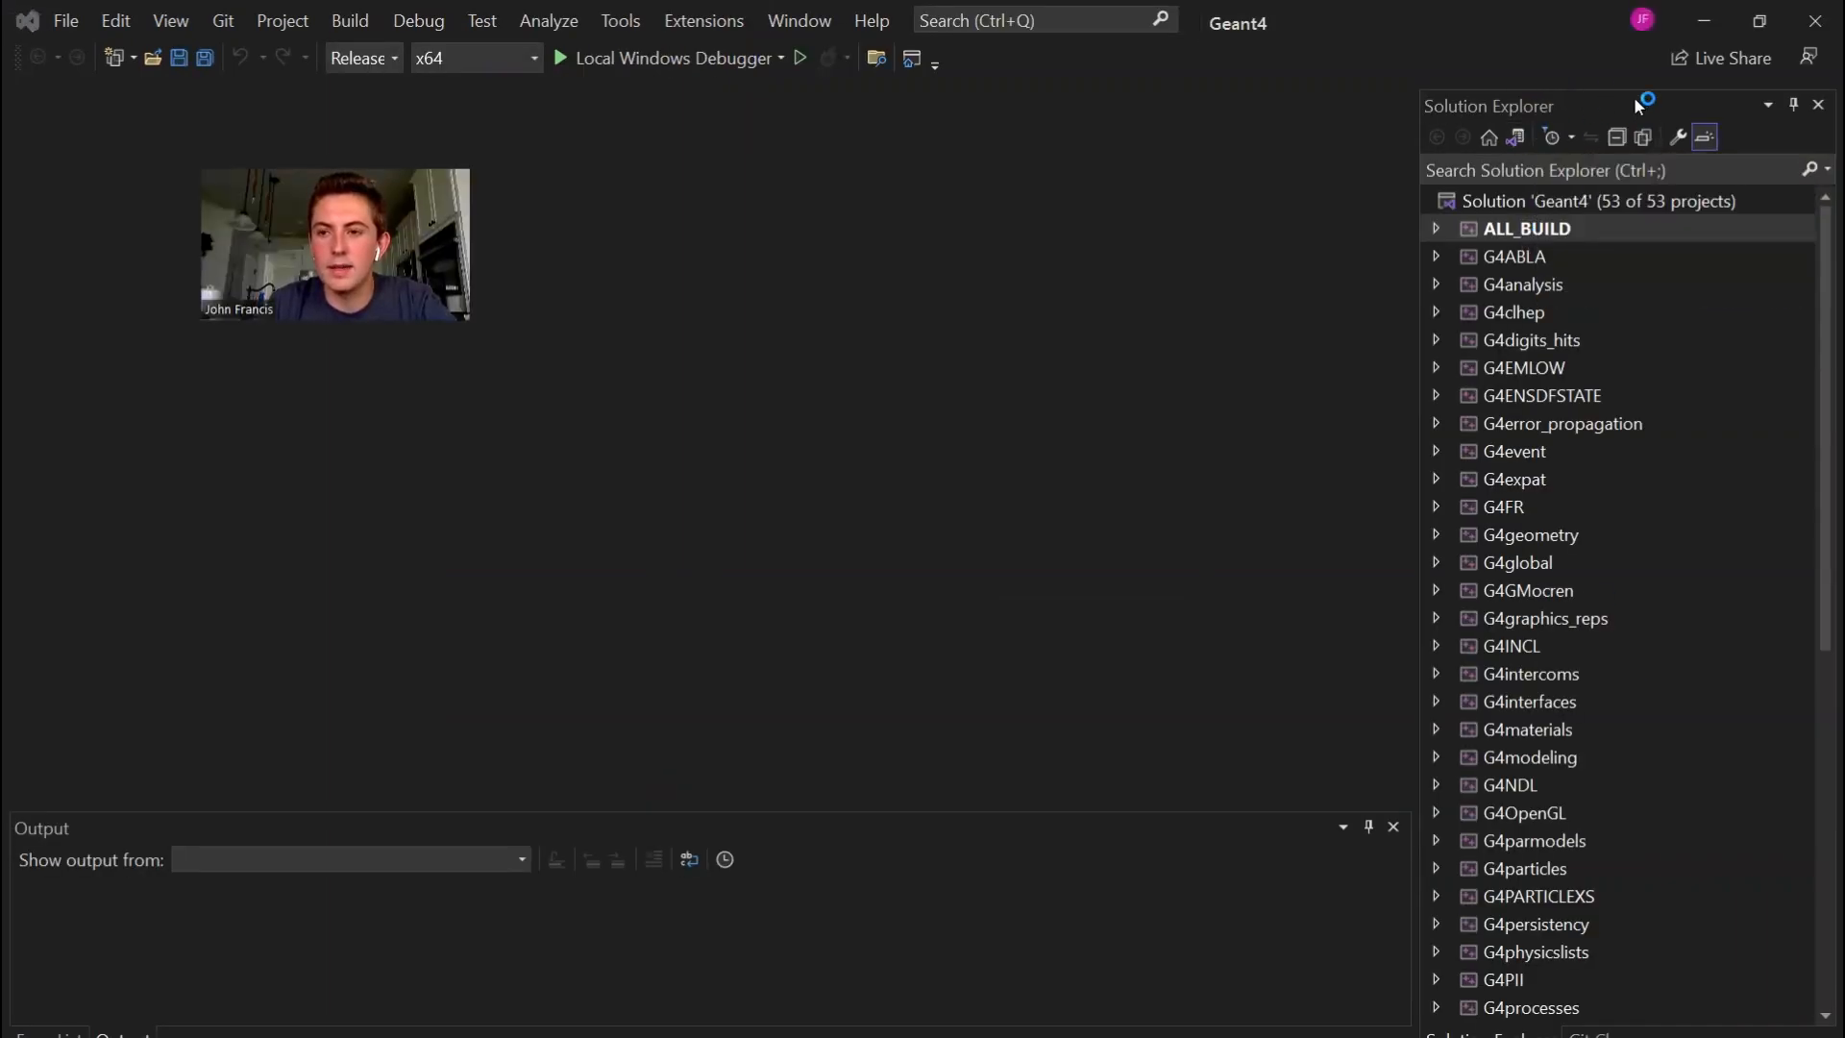
- Look through the Geant4 solution's projects, build ALL_BUILD in Release x64 and check the build summary in the output
scroll(1578, 280, "down", 8)
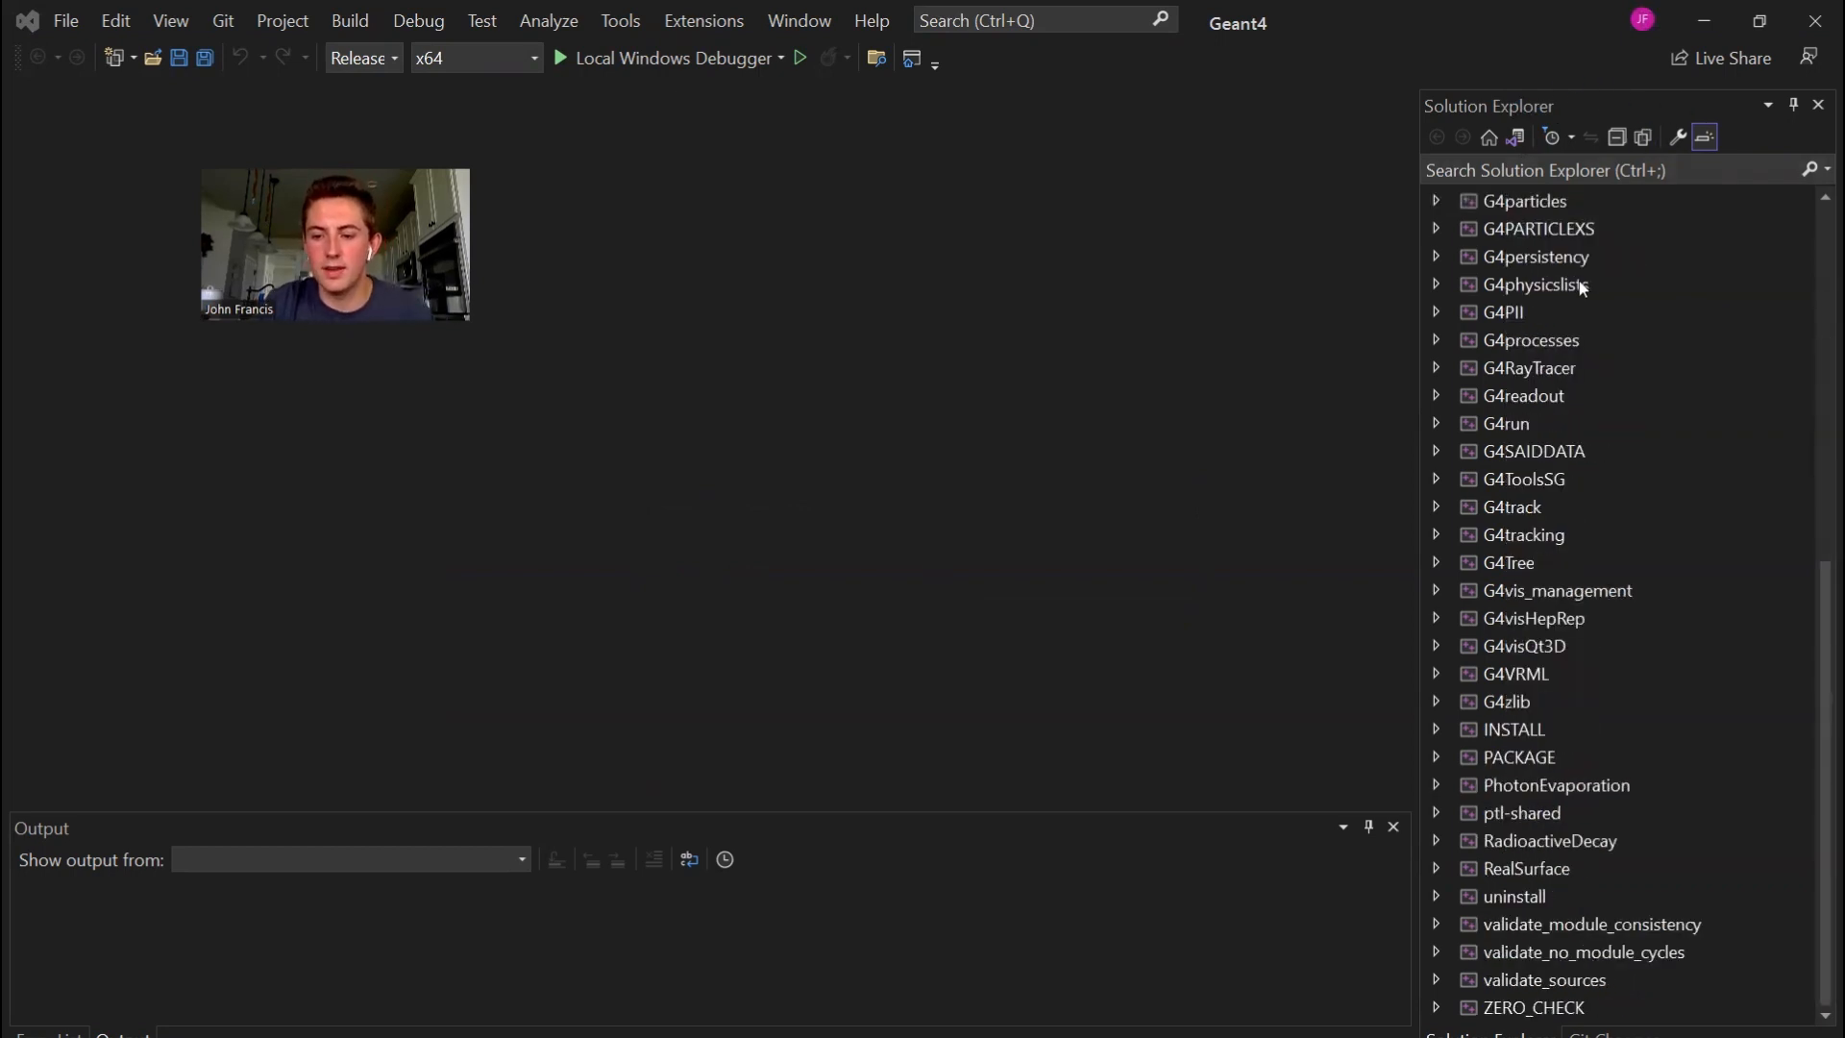
scroll(1578, 281, "up", 8)
scroll(1594, 539, "down", 2)
scroll(1593, 538, "up", 2)
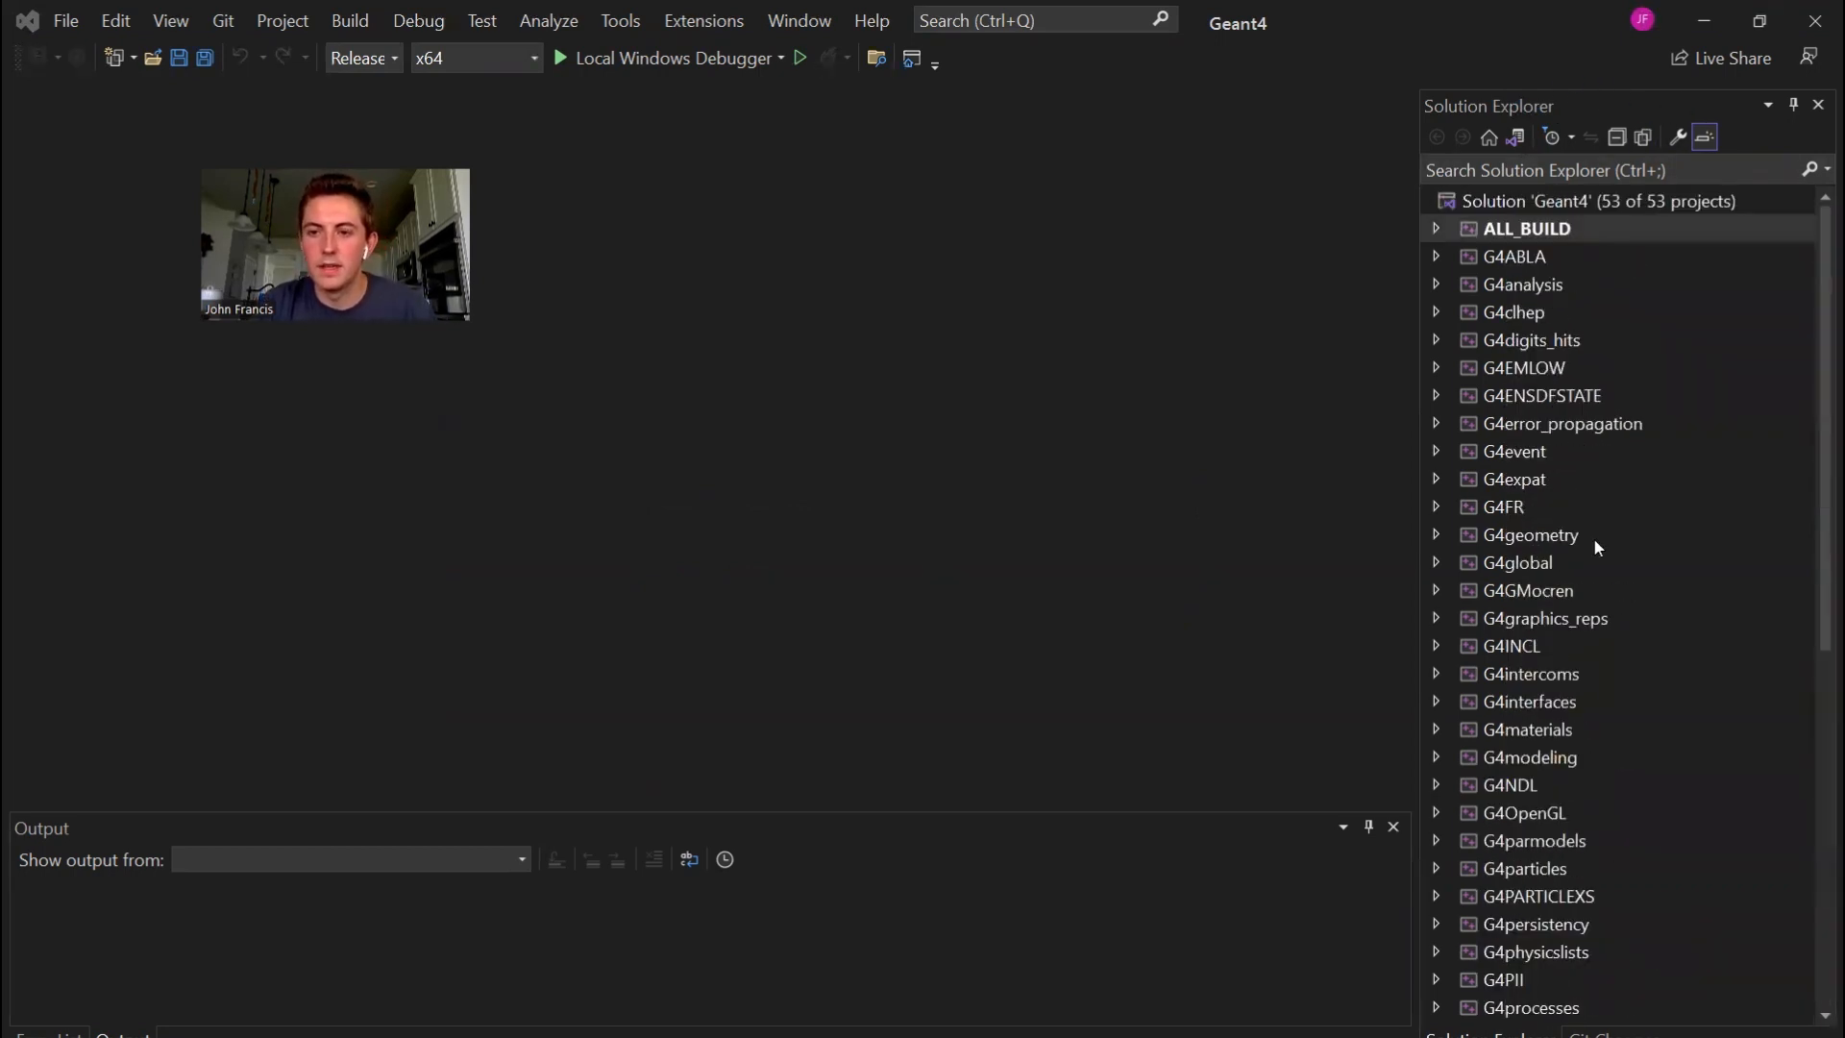
left_click(1513, 228)
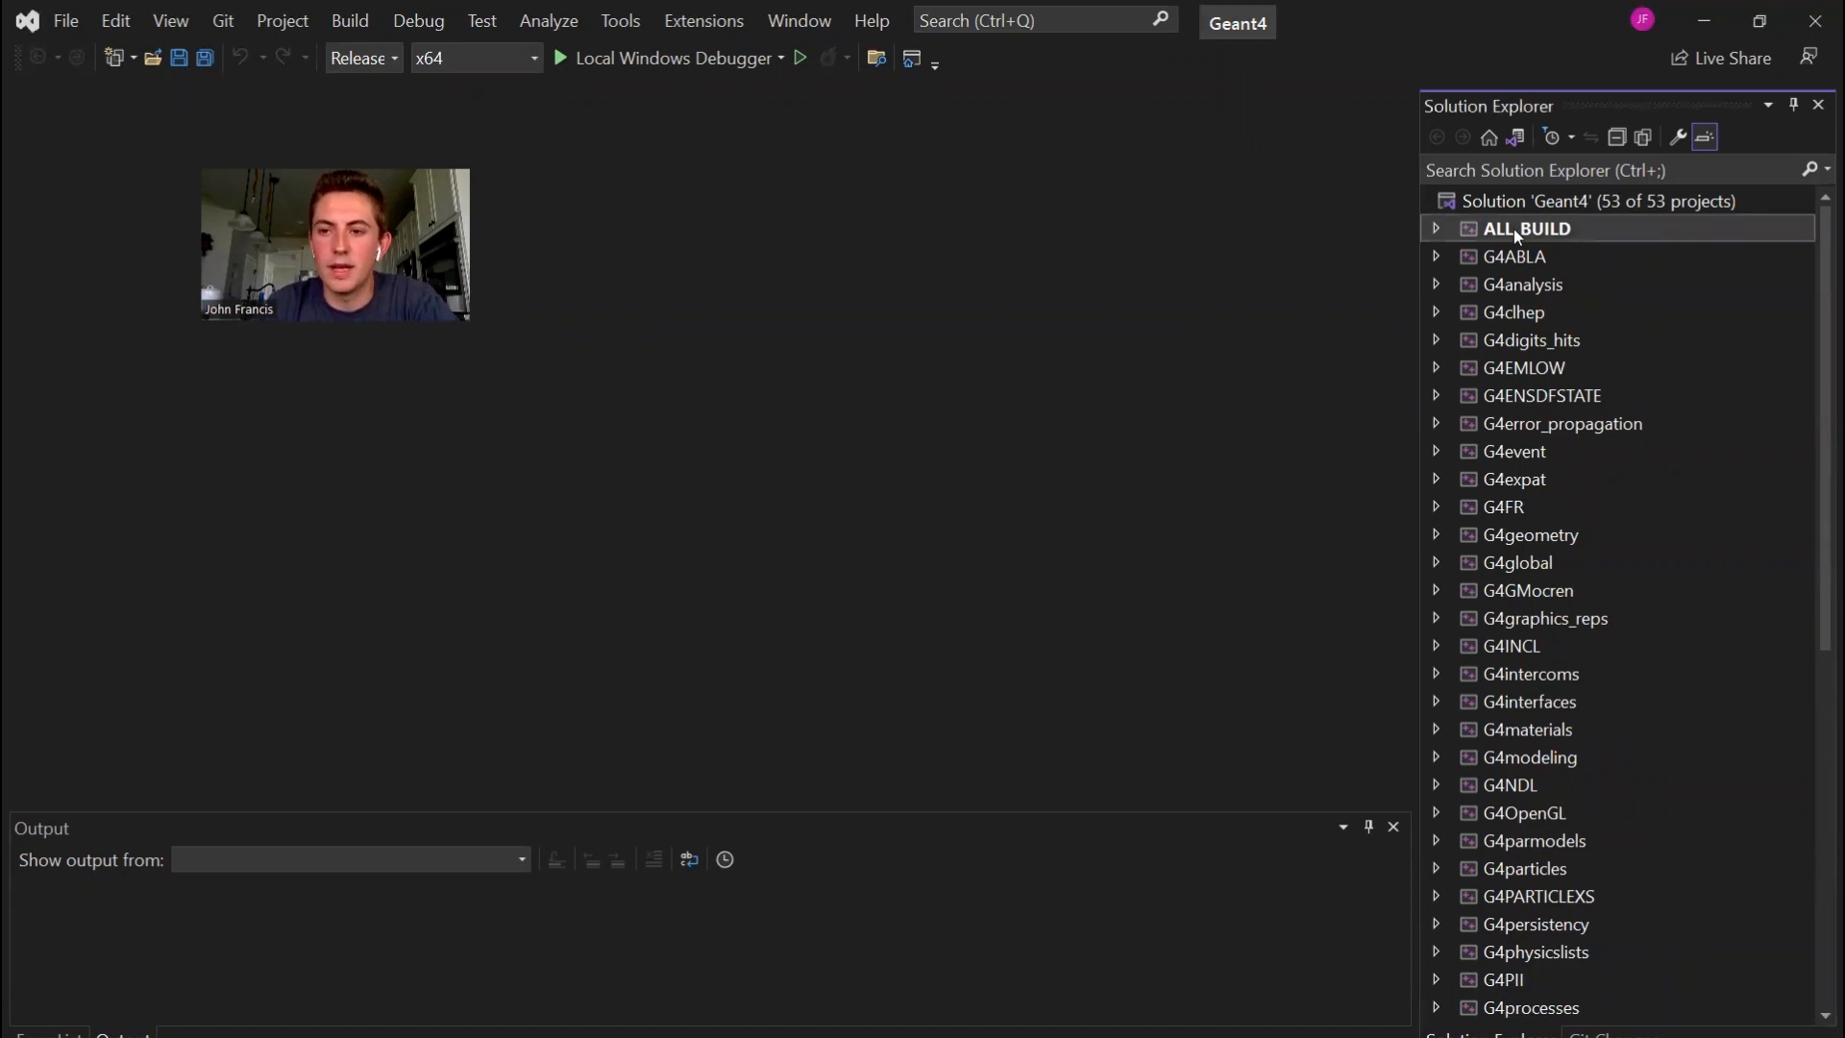
right_click(1513, 229)
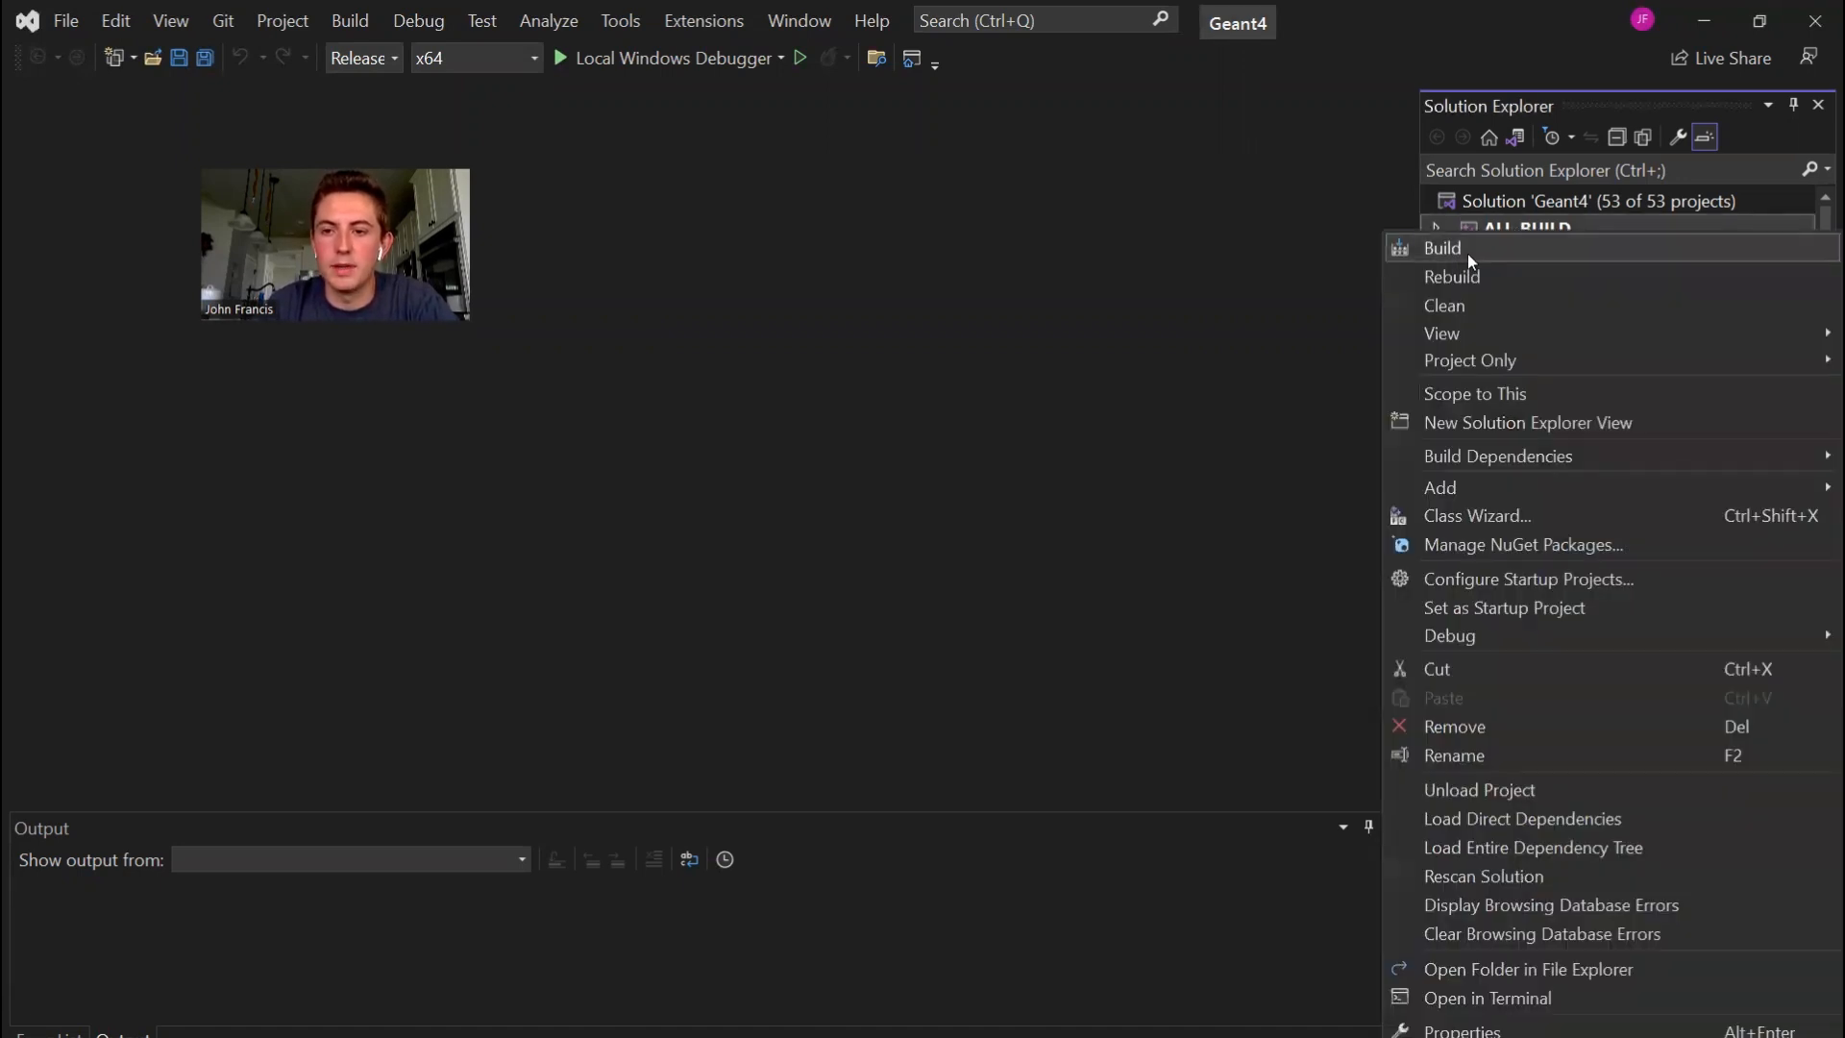
left_click(1299, 236)
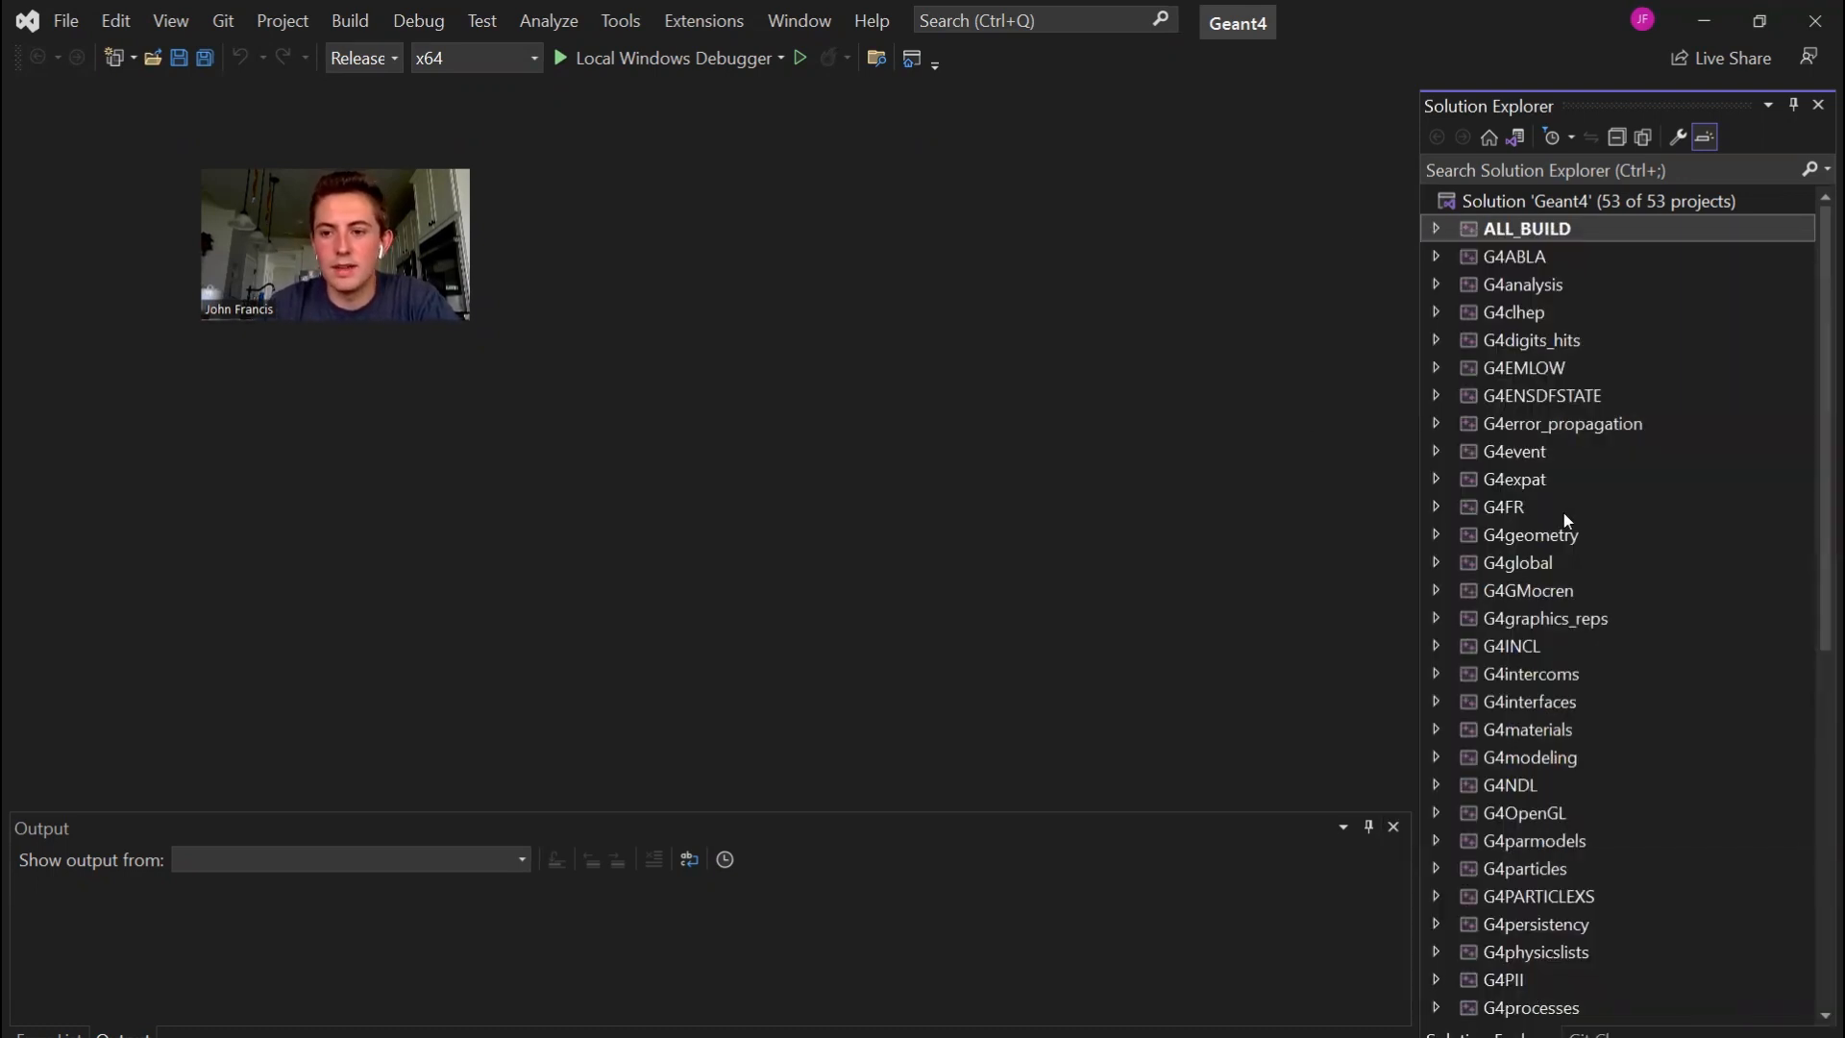
scroll(1564, 515, "down", 8)
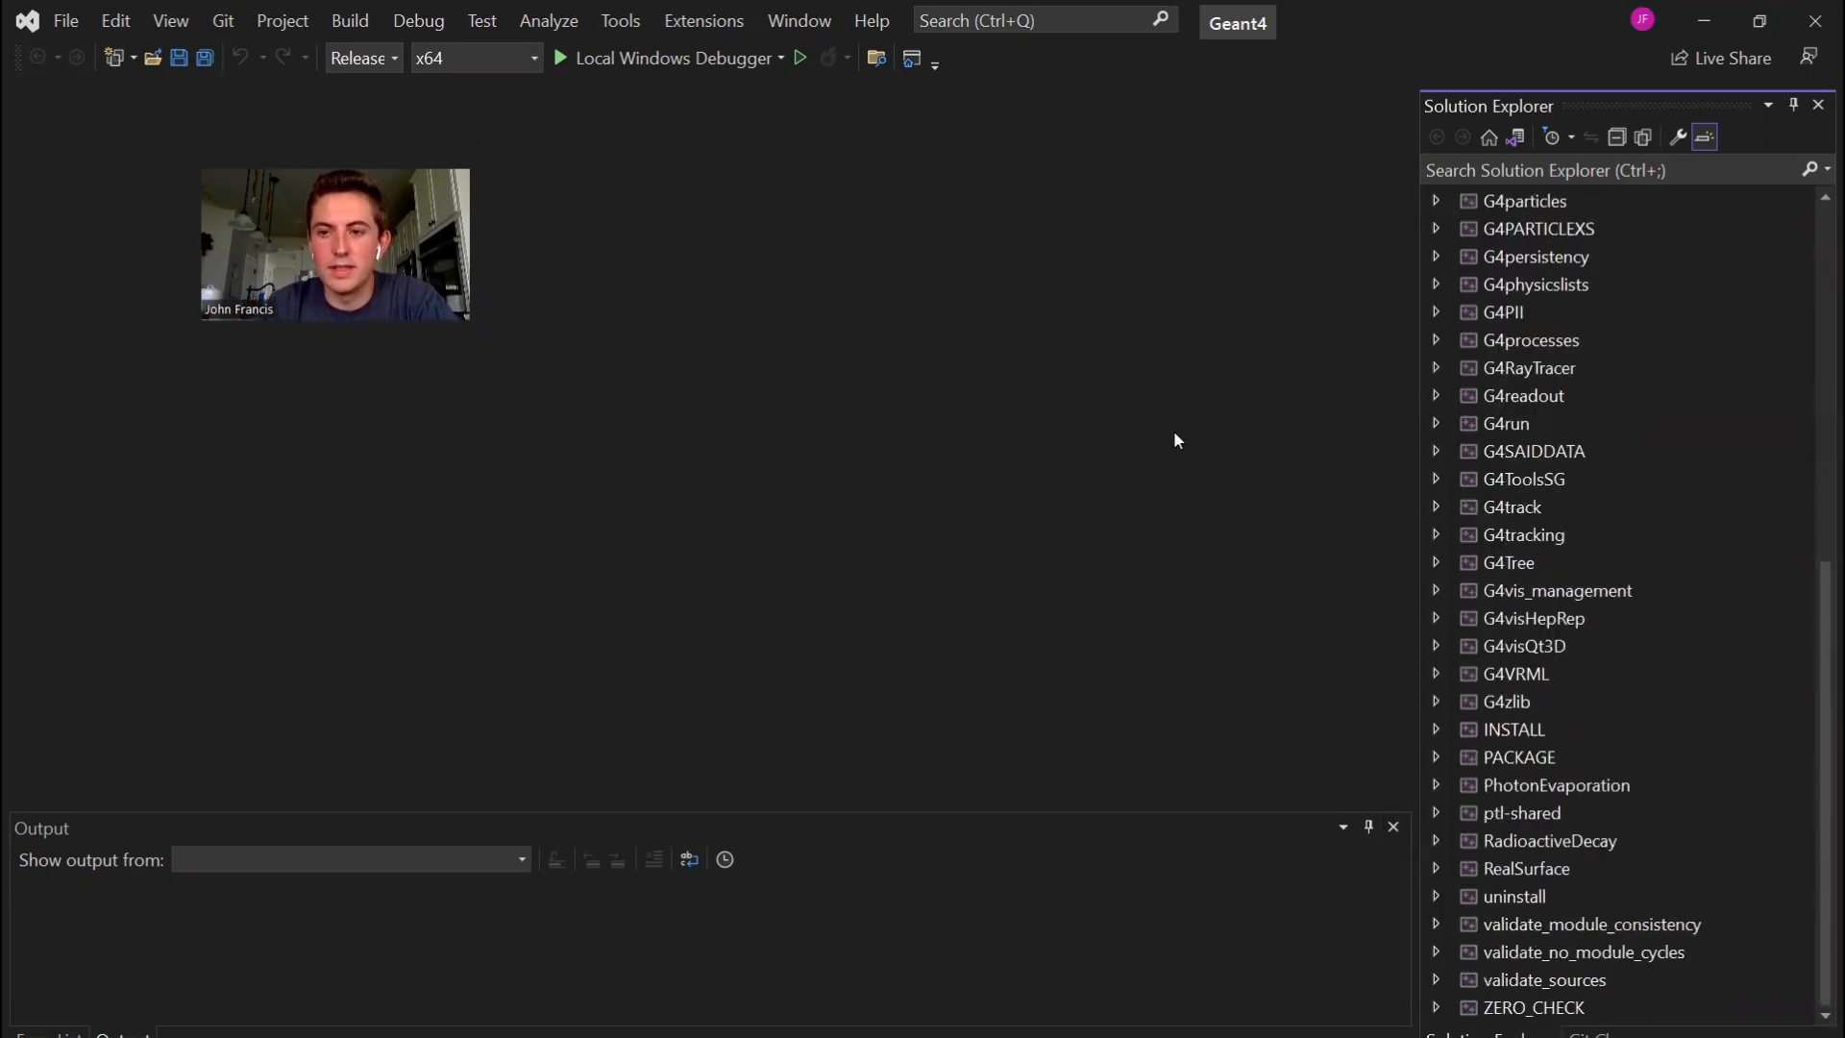
scroll(1697, 350, "up", 8)
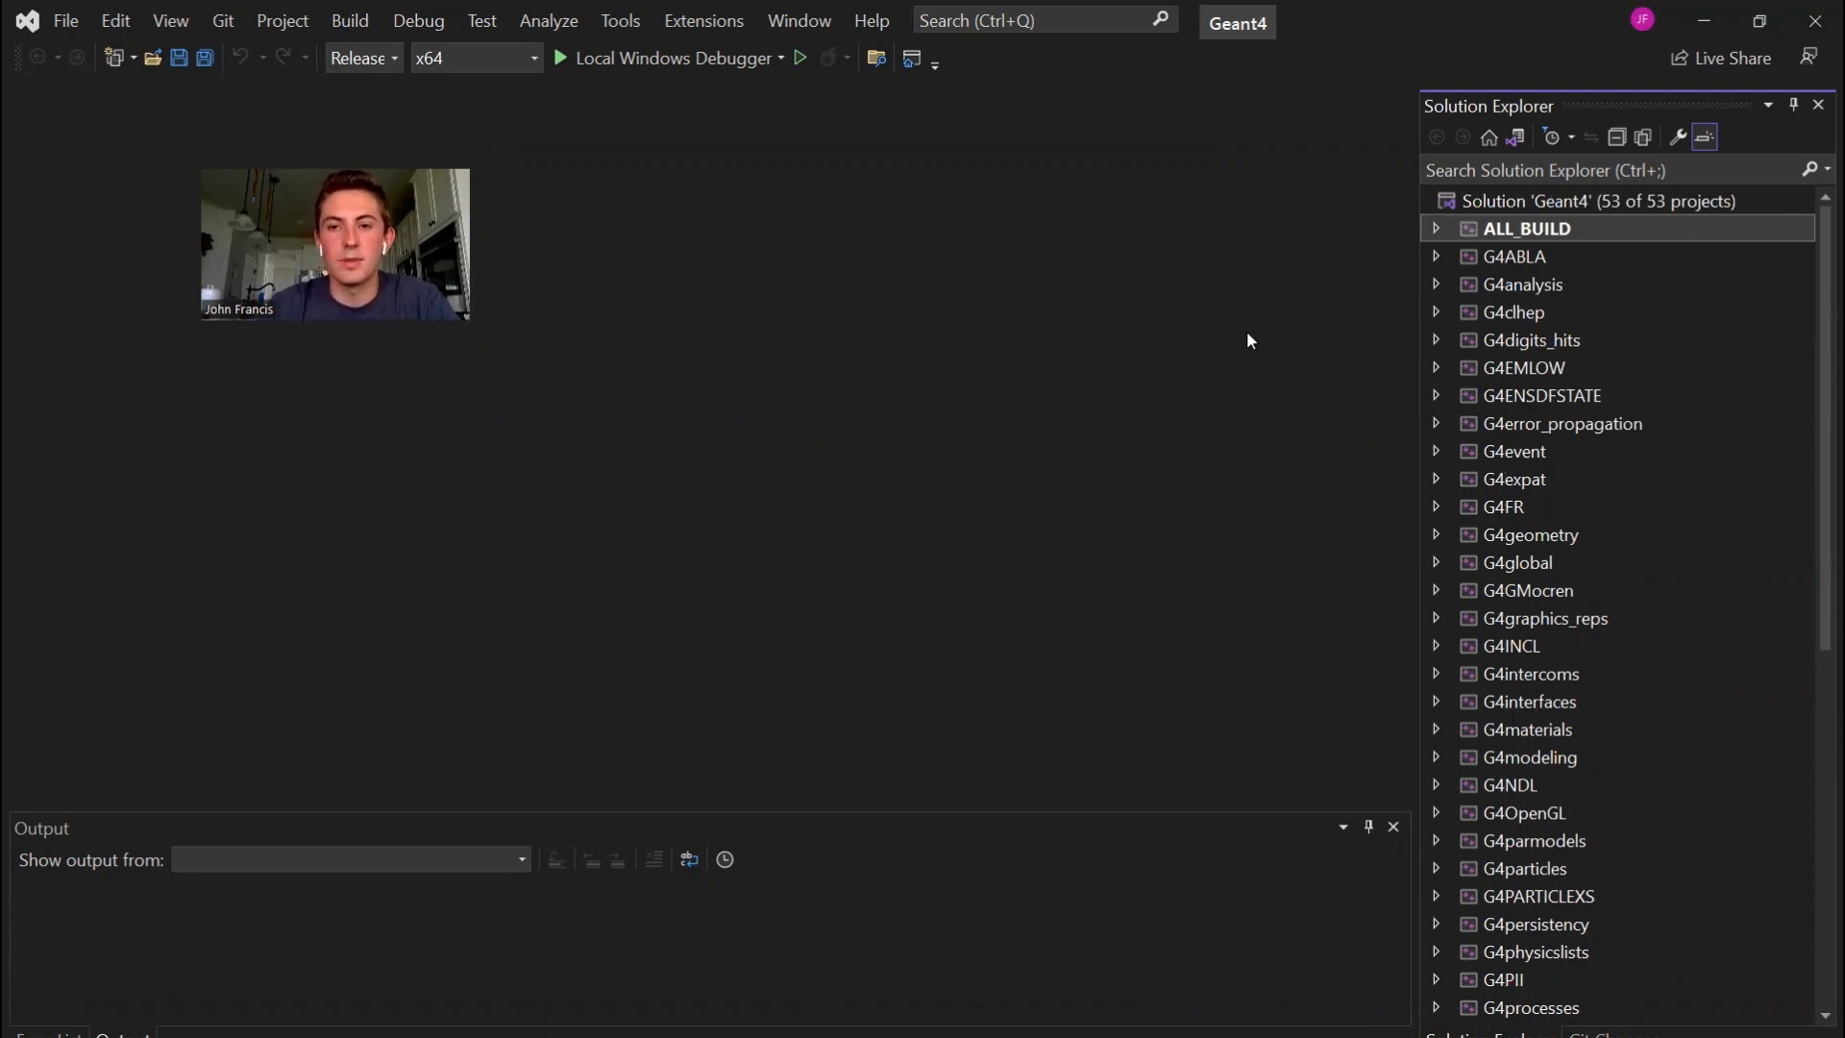
right_click(1528, 233)
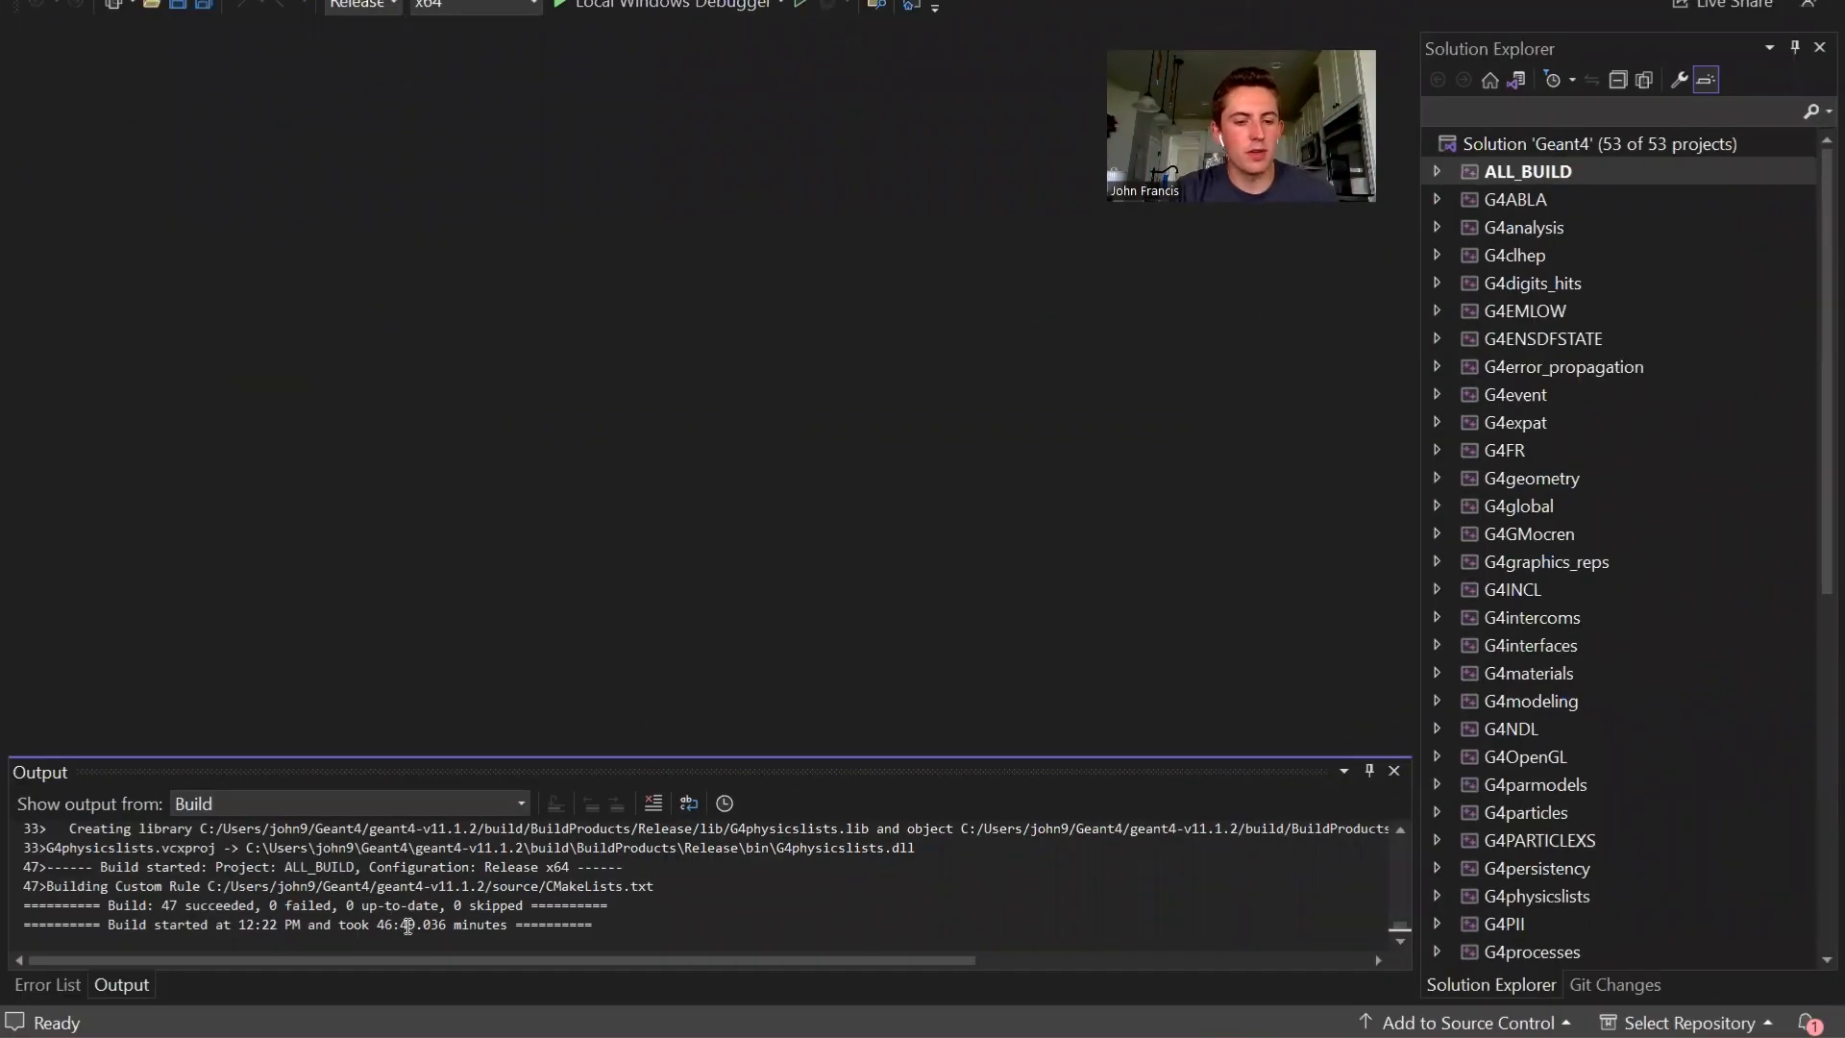
mouse_move(593, 925)
left_mouse_down()
mouse_move(365, 908)
mouse_move(596, 923)
left_mouse_up()
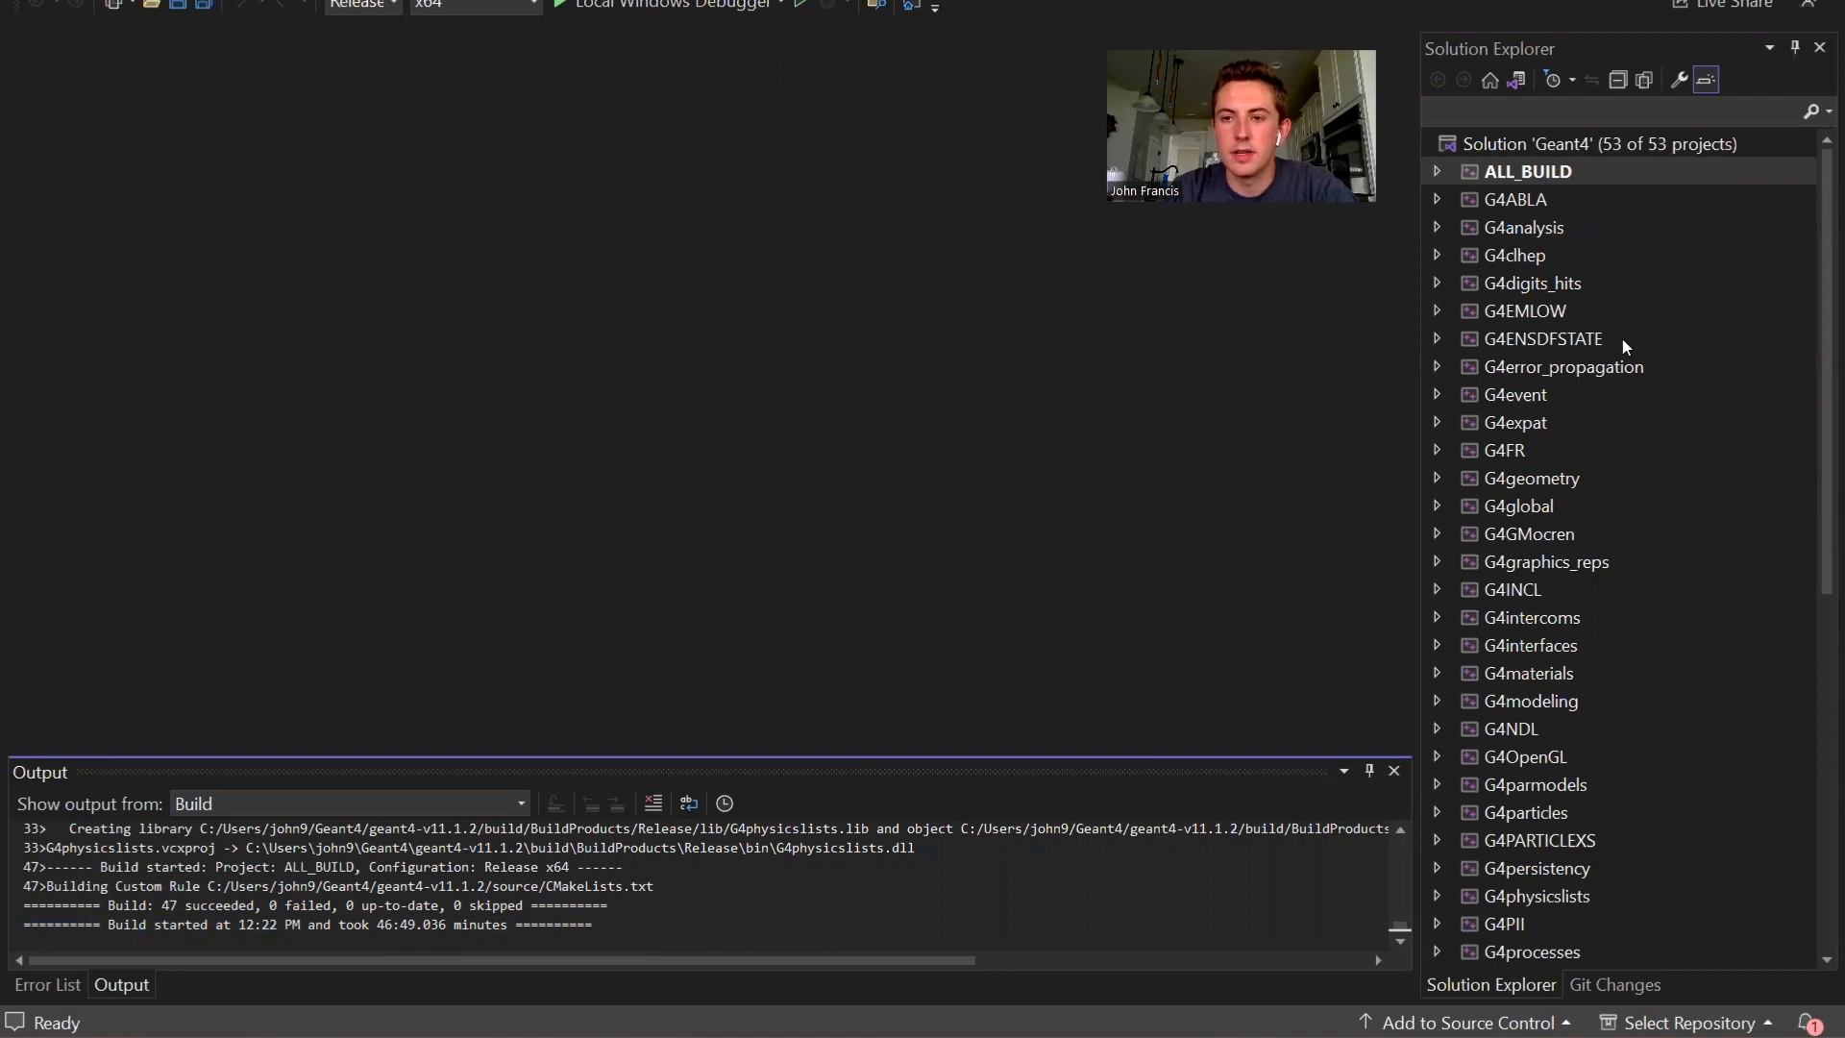
- Build the INSTALL project of the Geant4 solution
scroll(1622, 339, "down", 5)
scroll(1622, 346, "down", 3)
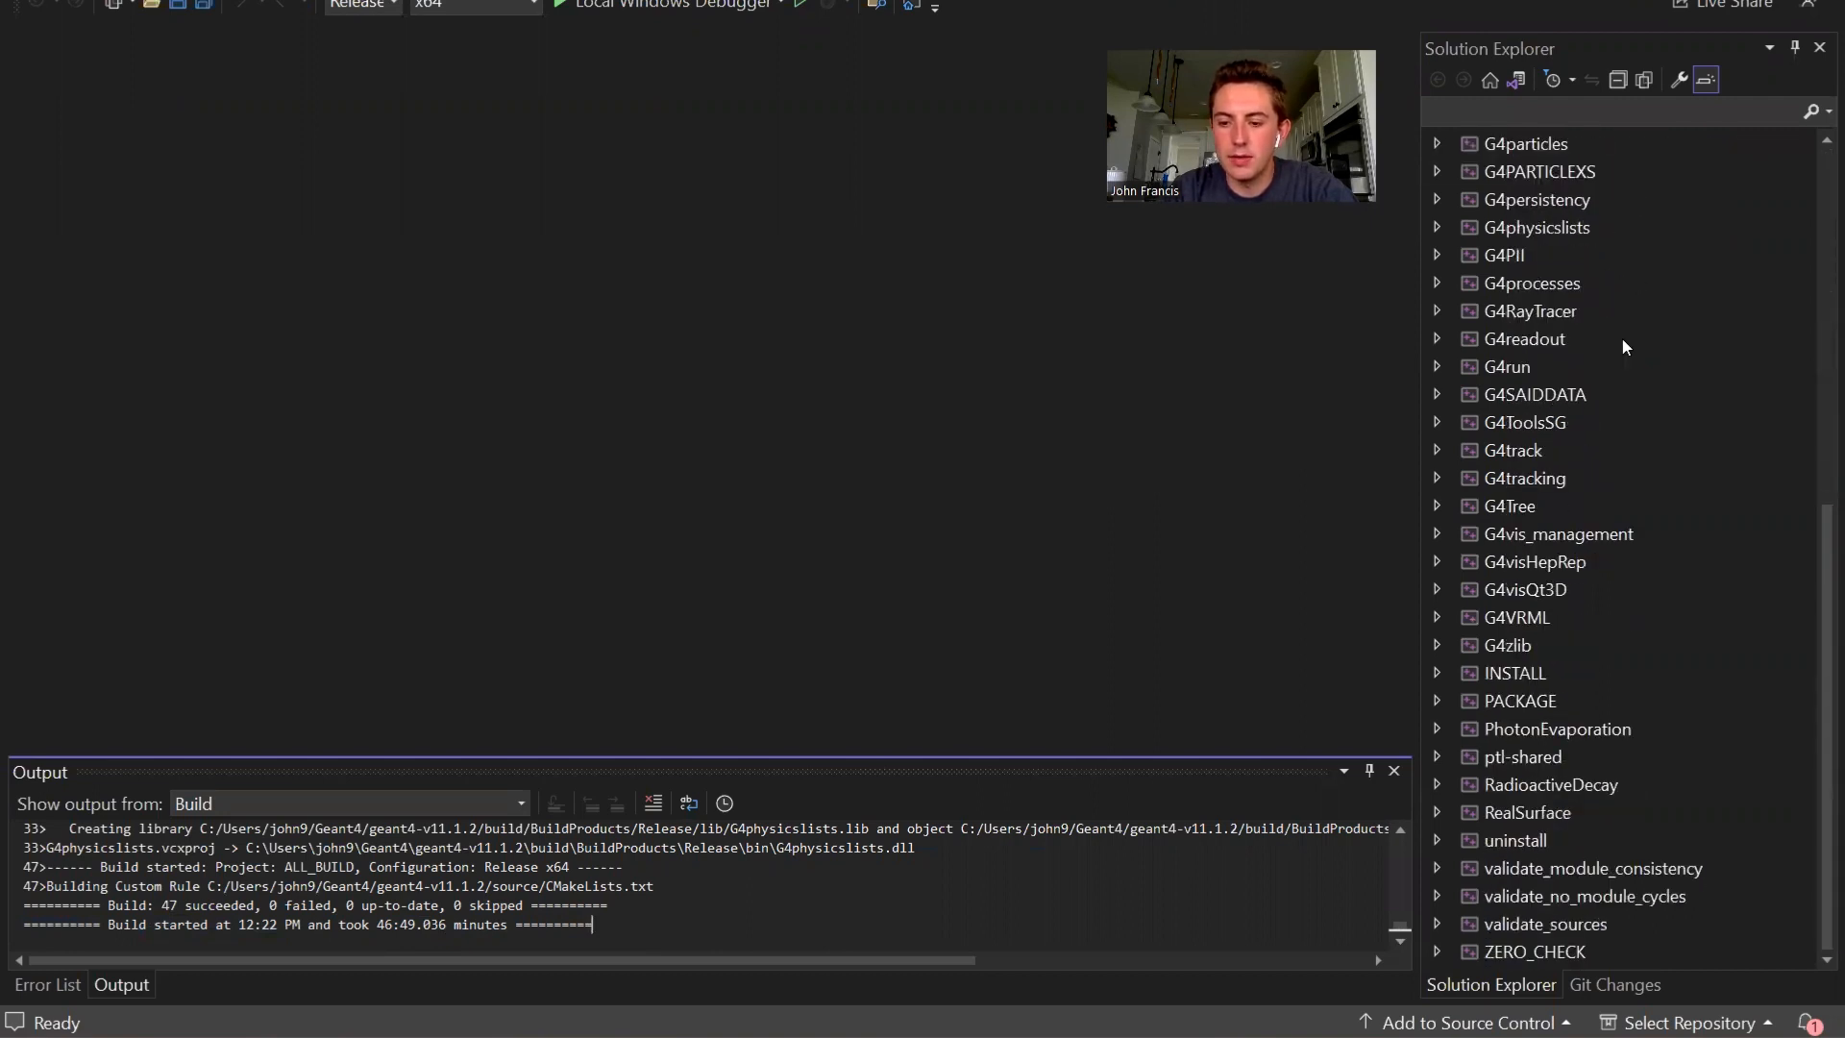
left_click(1520, 673)
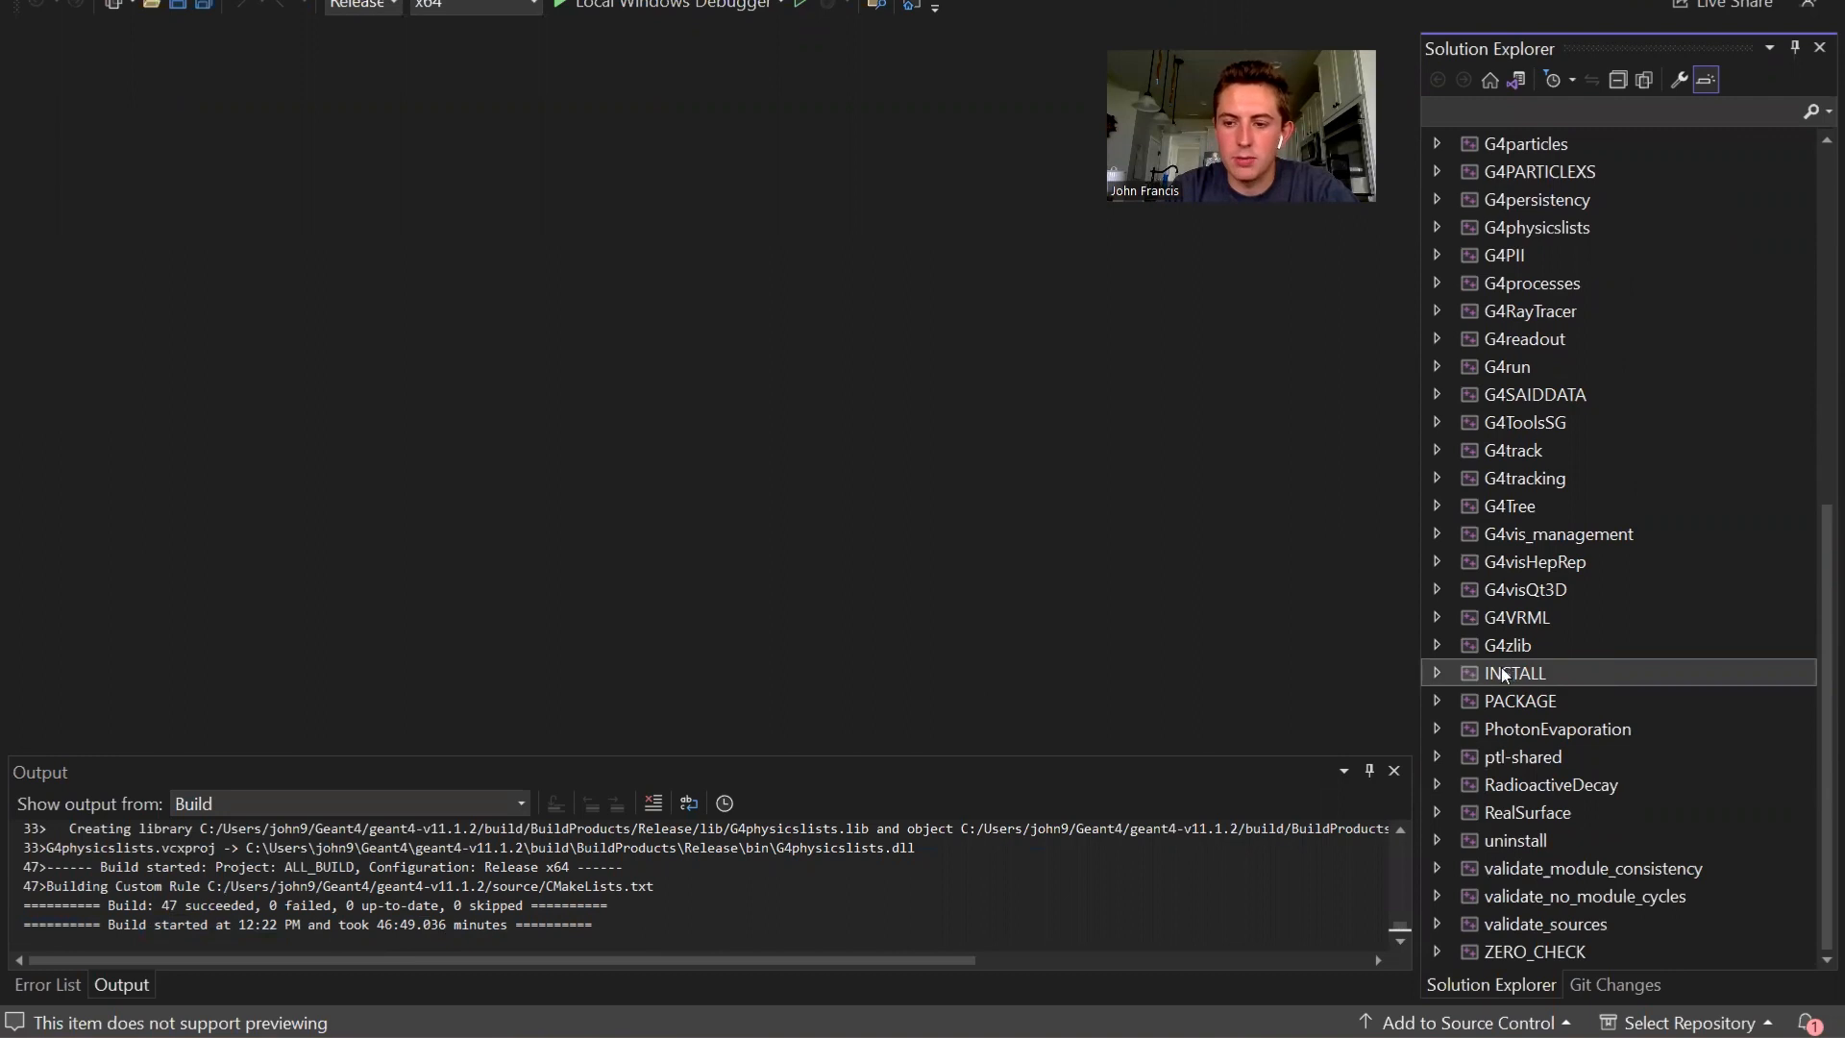
right_click(1505, 675)
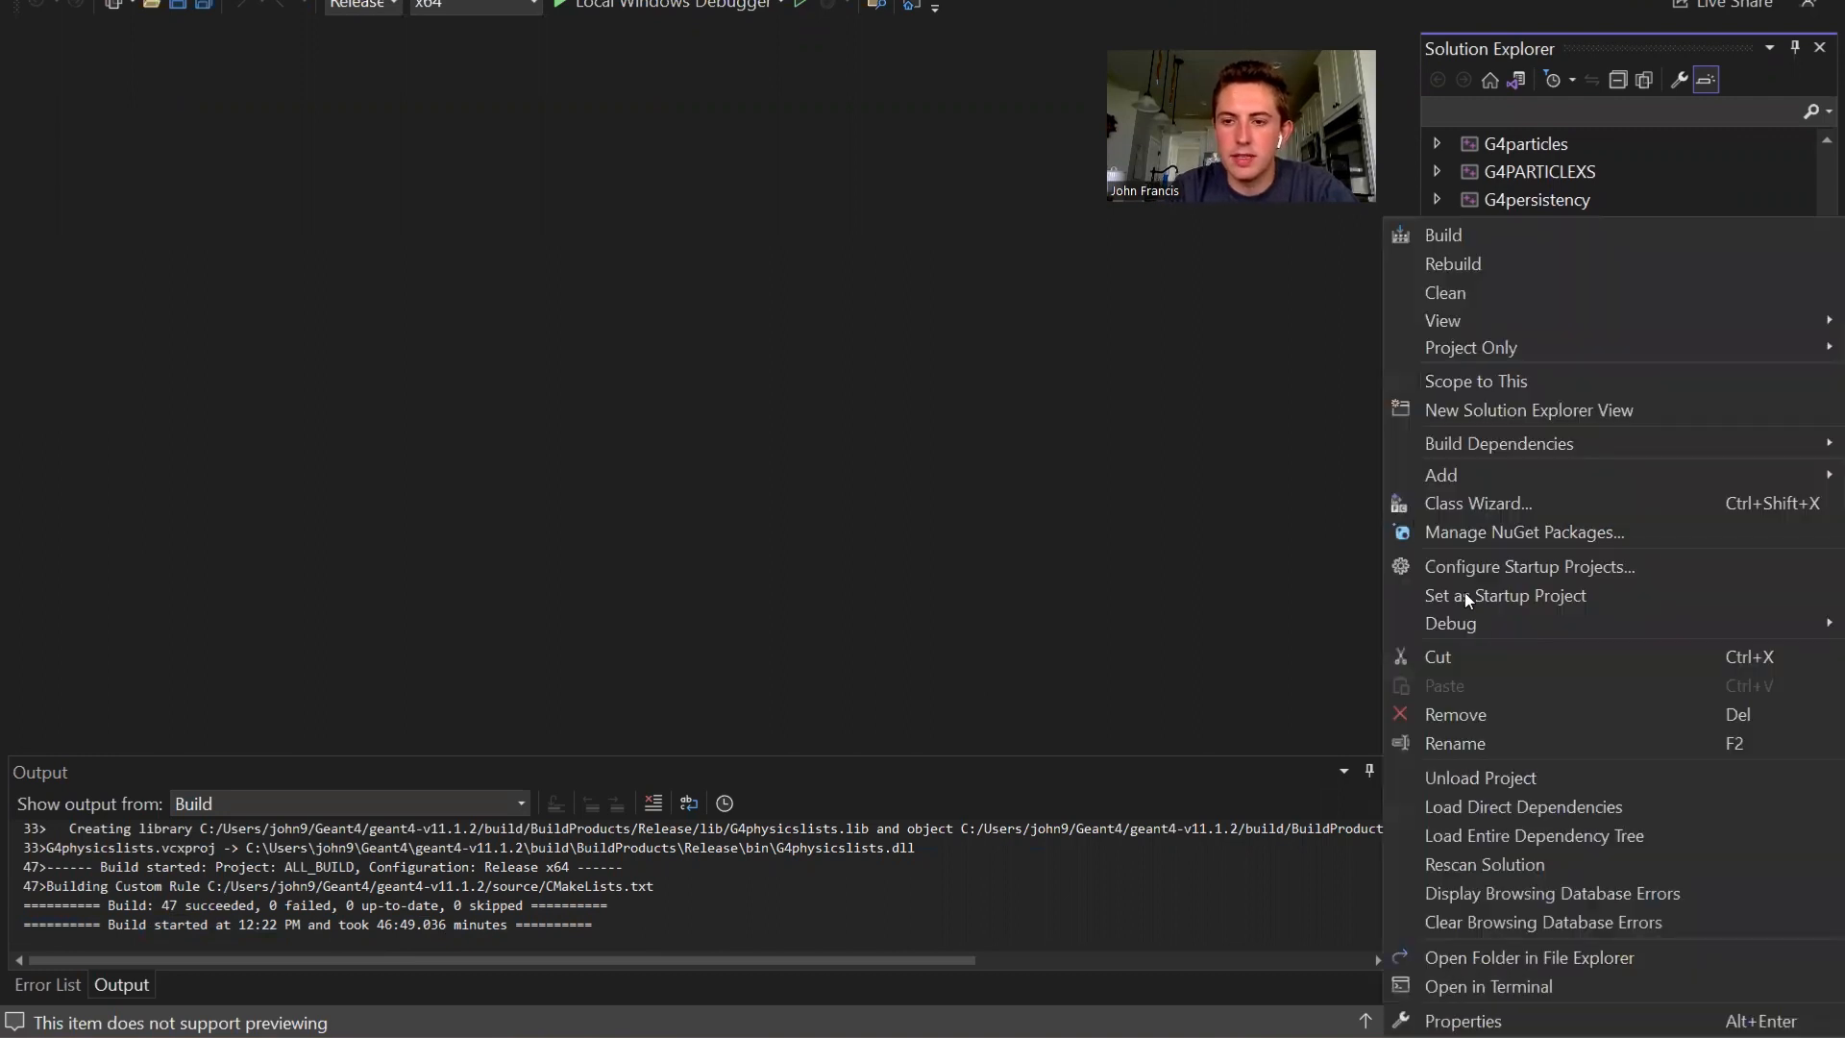
left_click(1501, 235)
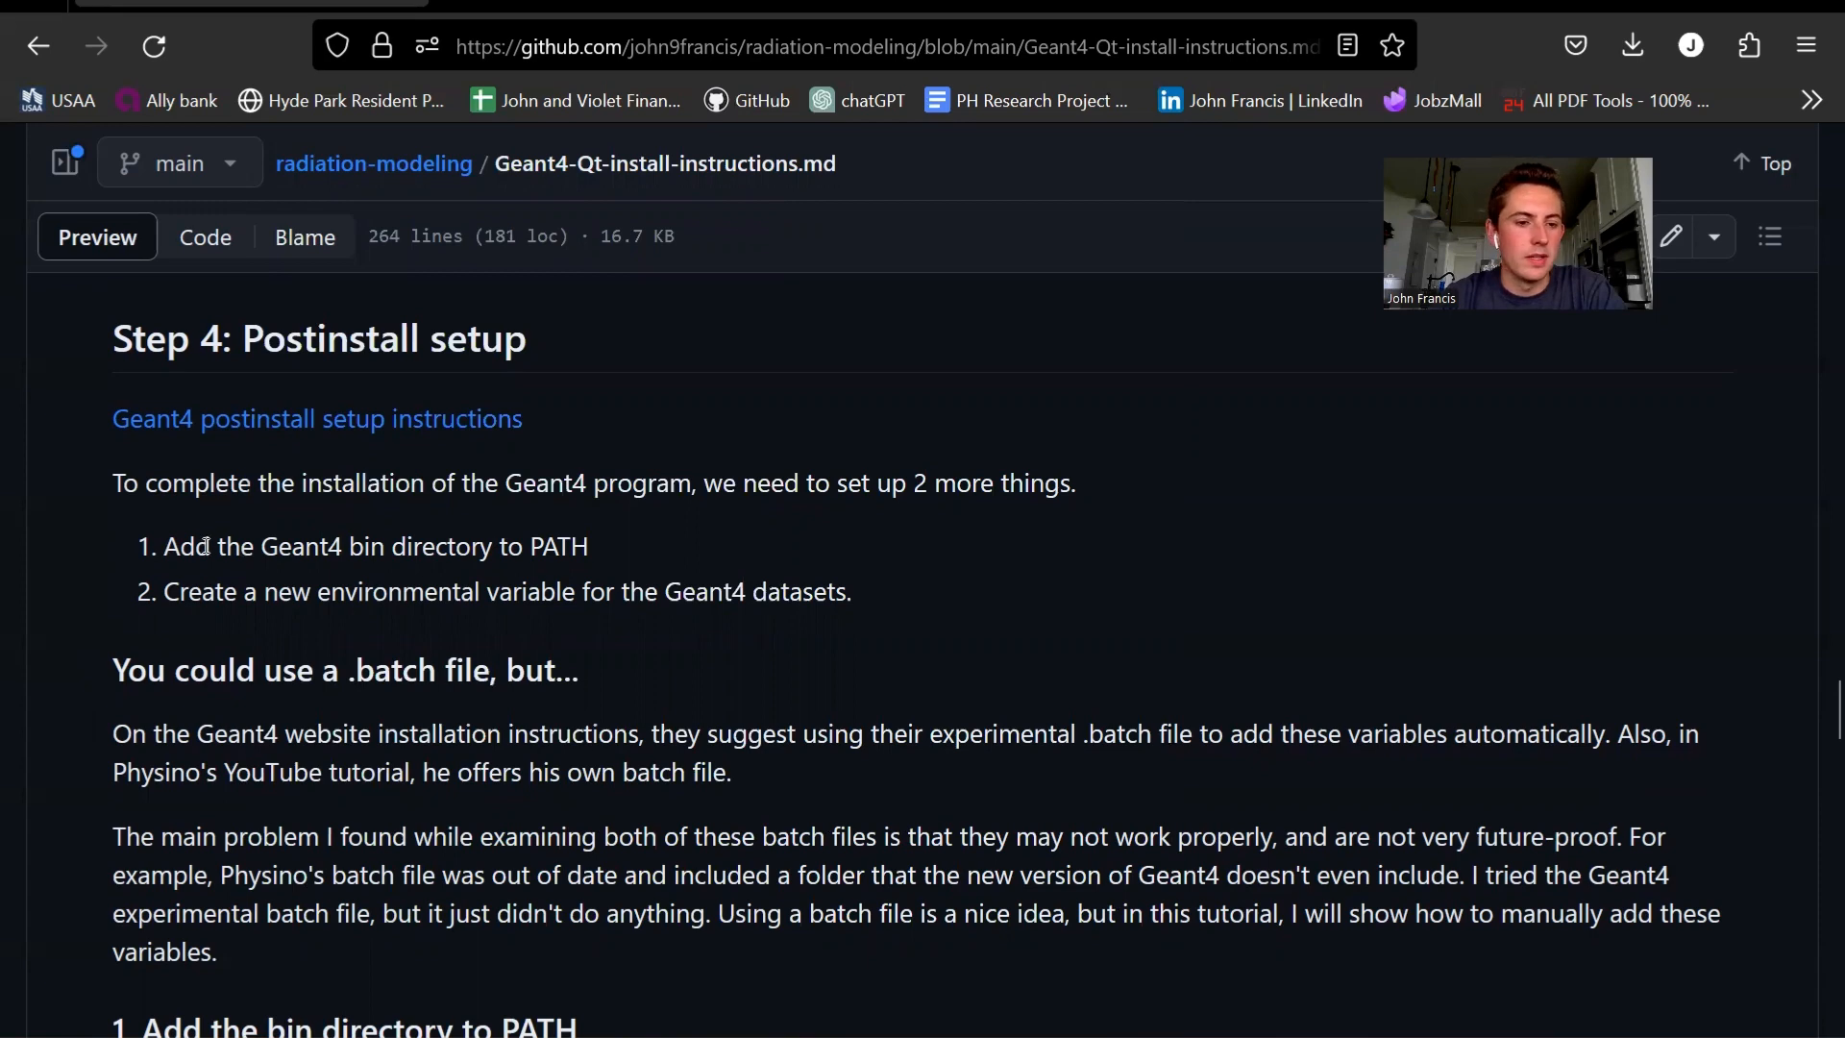
- Check the postinstall steps in the GitHub instructions, then open geant4-v11.1.2\program_files\bin and copy its full path
left_click_drag(167, 546, 641, 550)
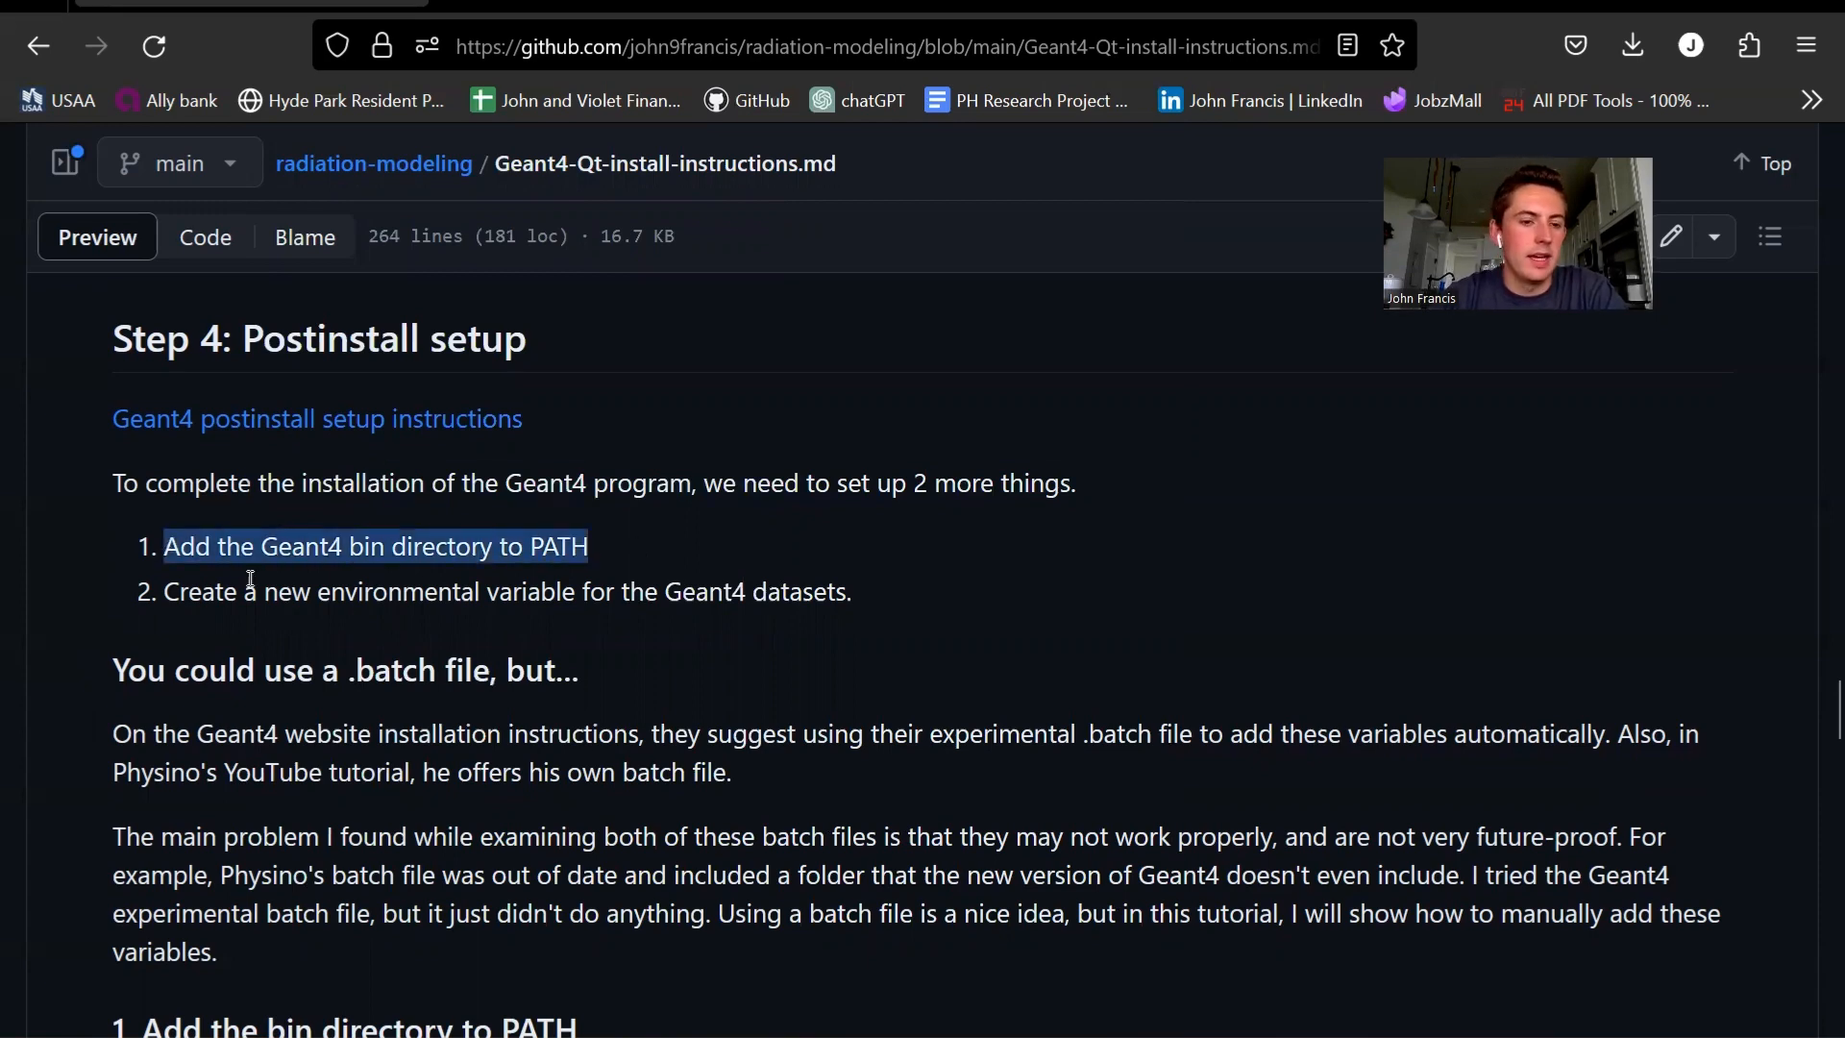
left_click(314, 616)
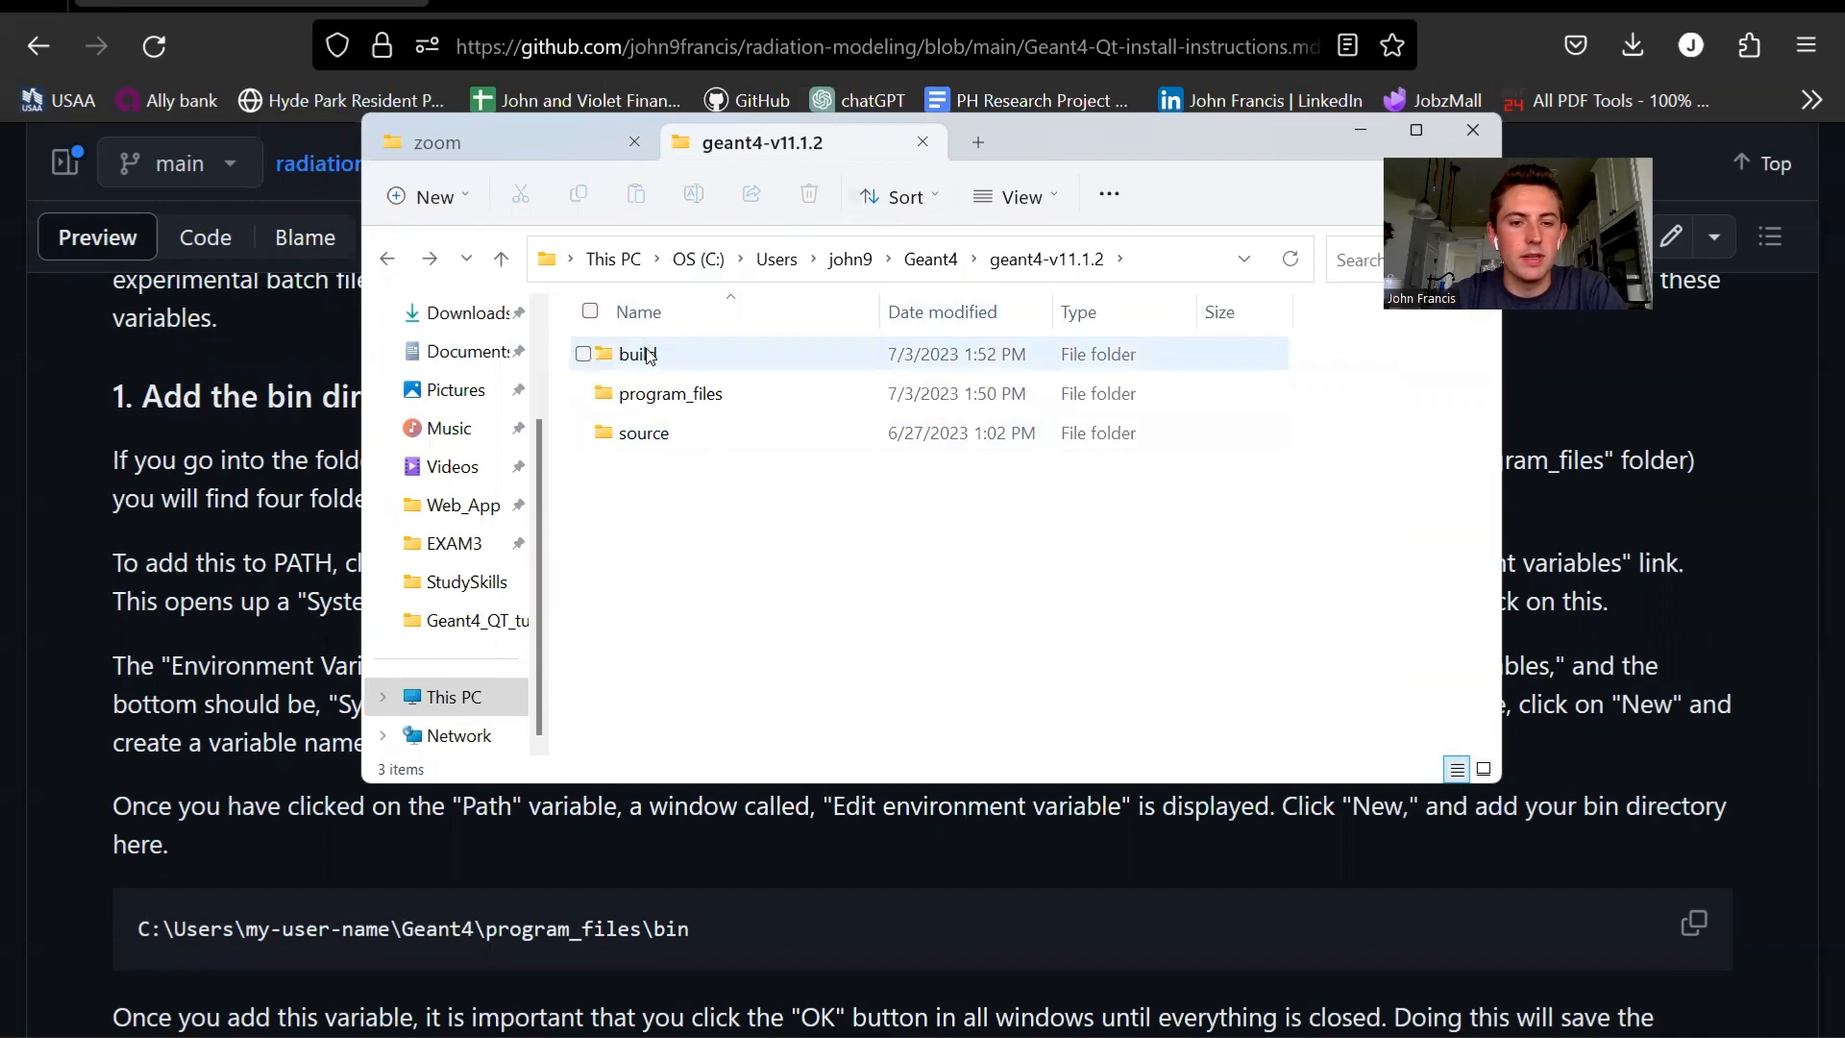
double_click(677, 395)
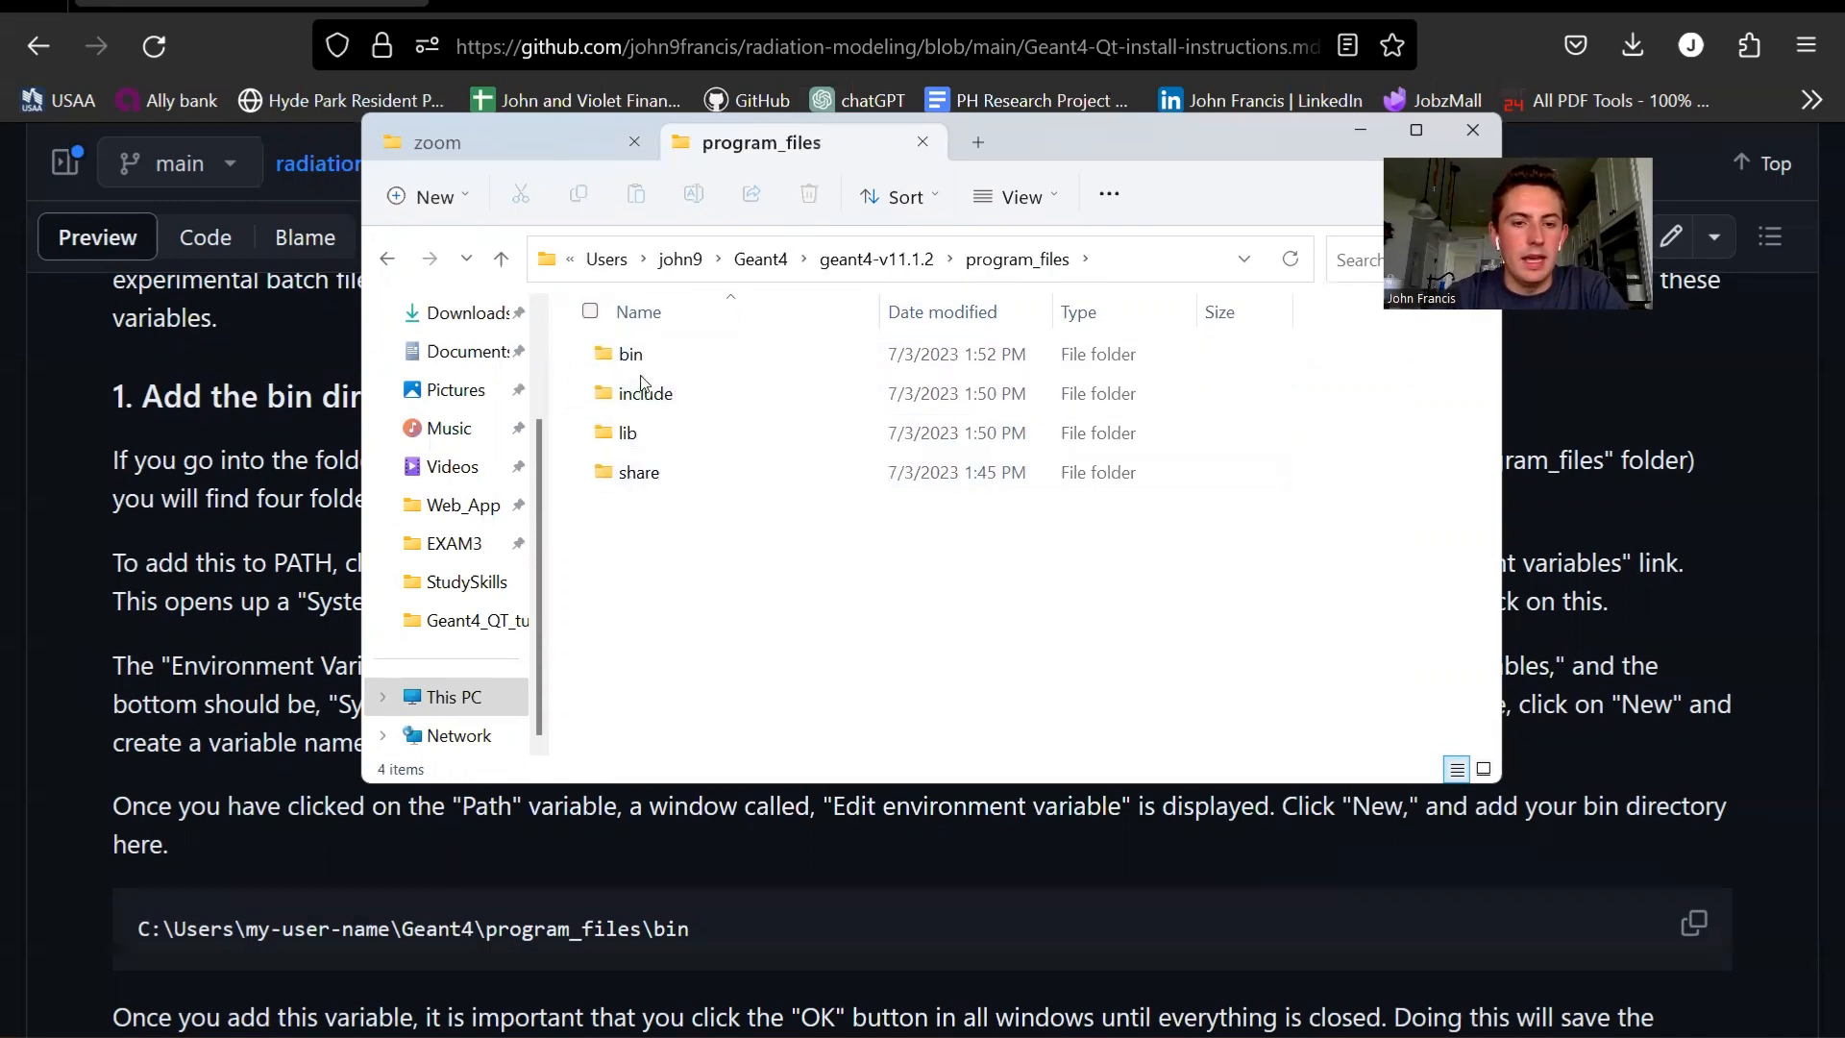
double_click(653, 361)
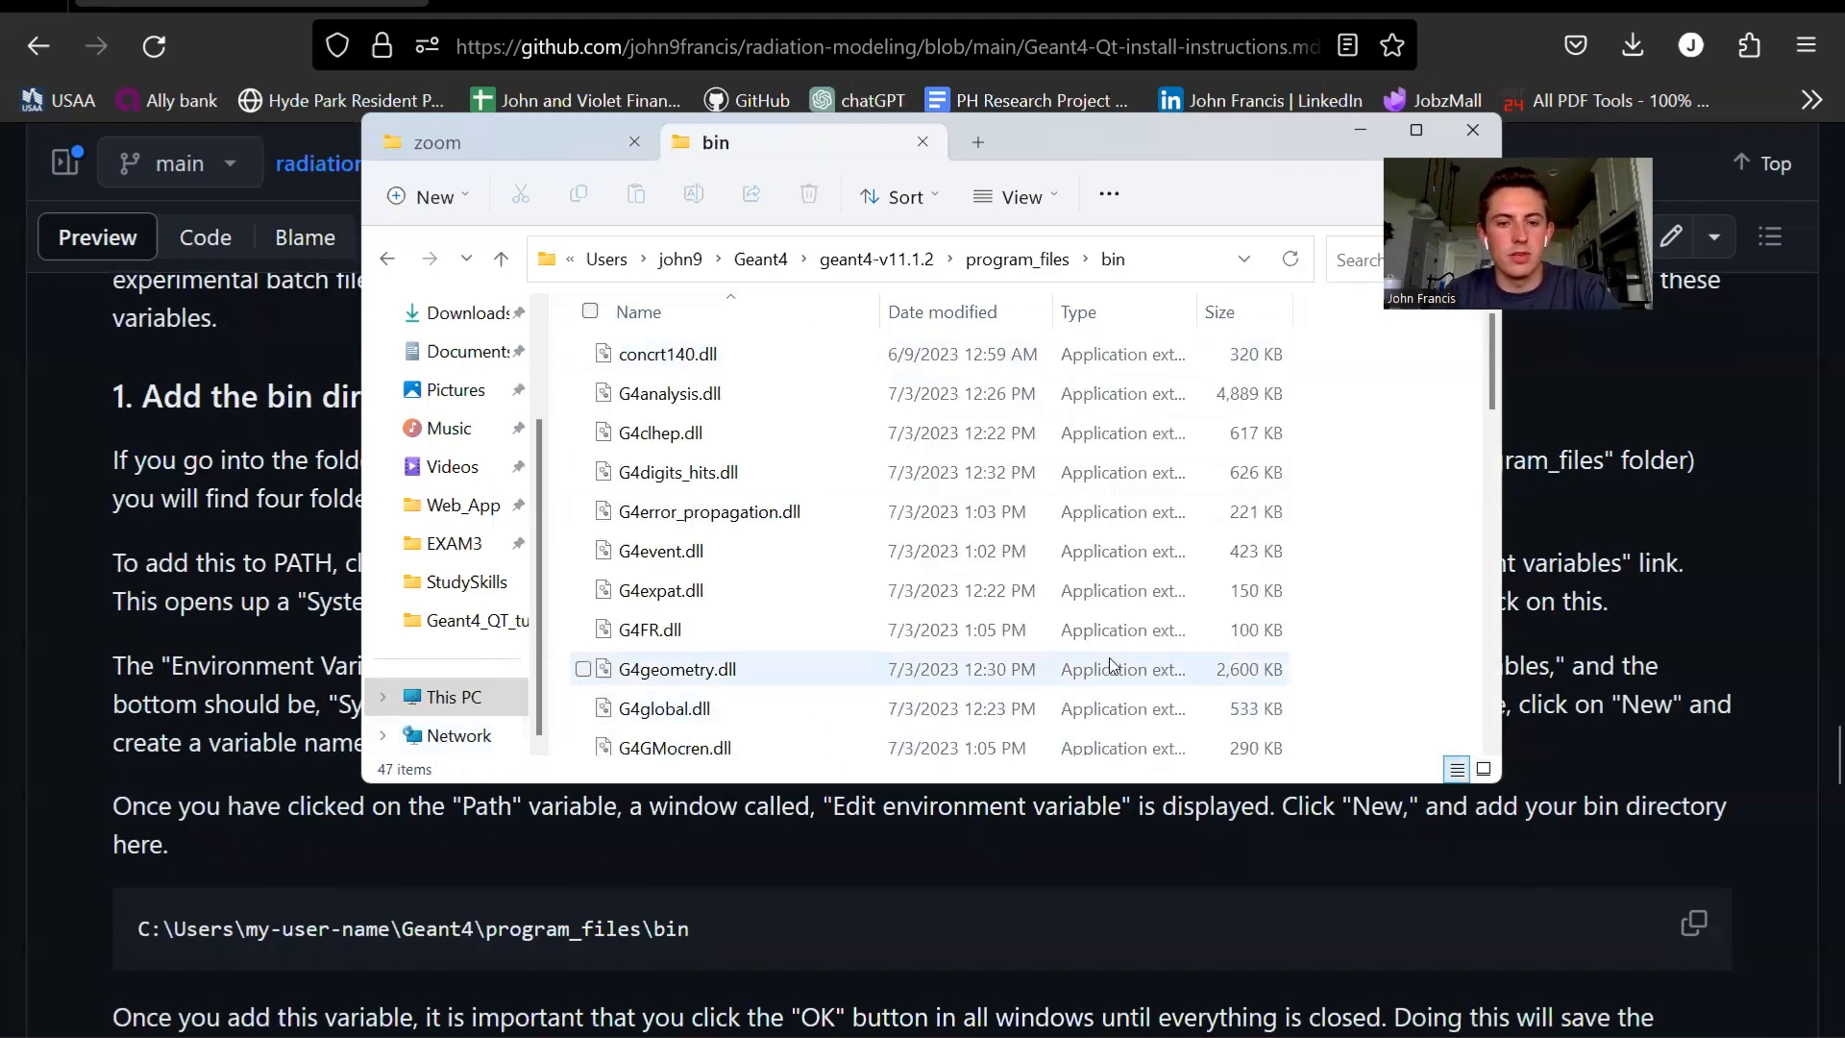
left_click(1163, 254)
key("ctrl+c")
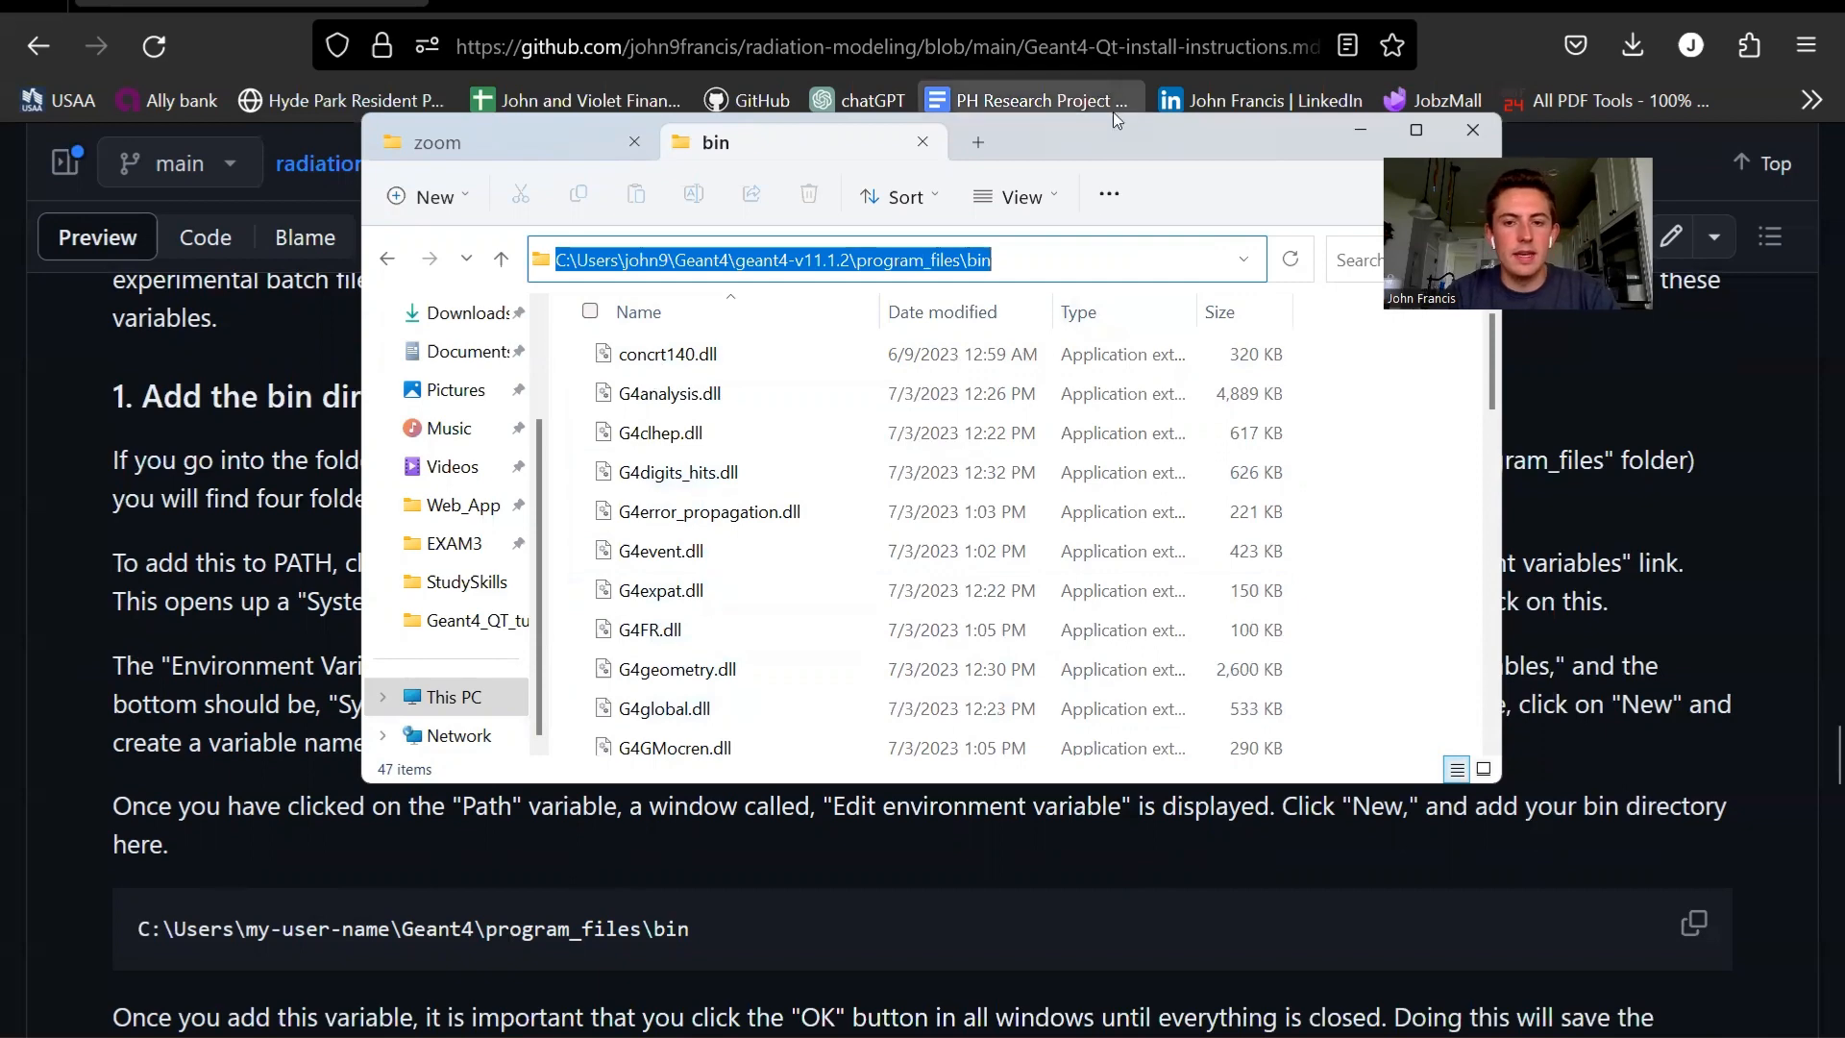
left_click(1400, 448)
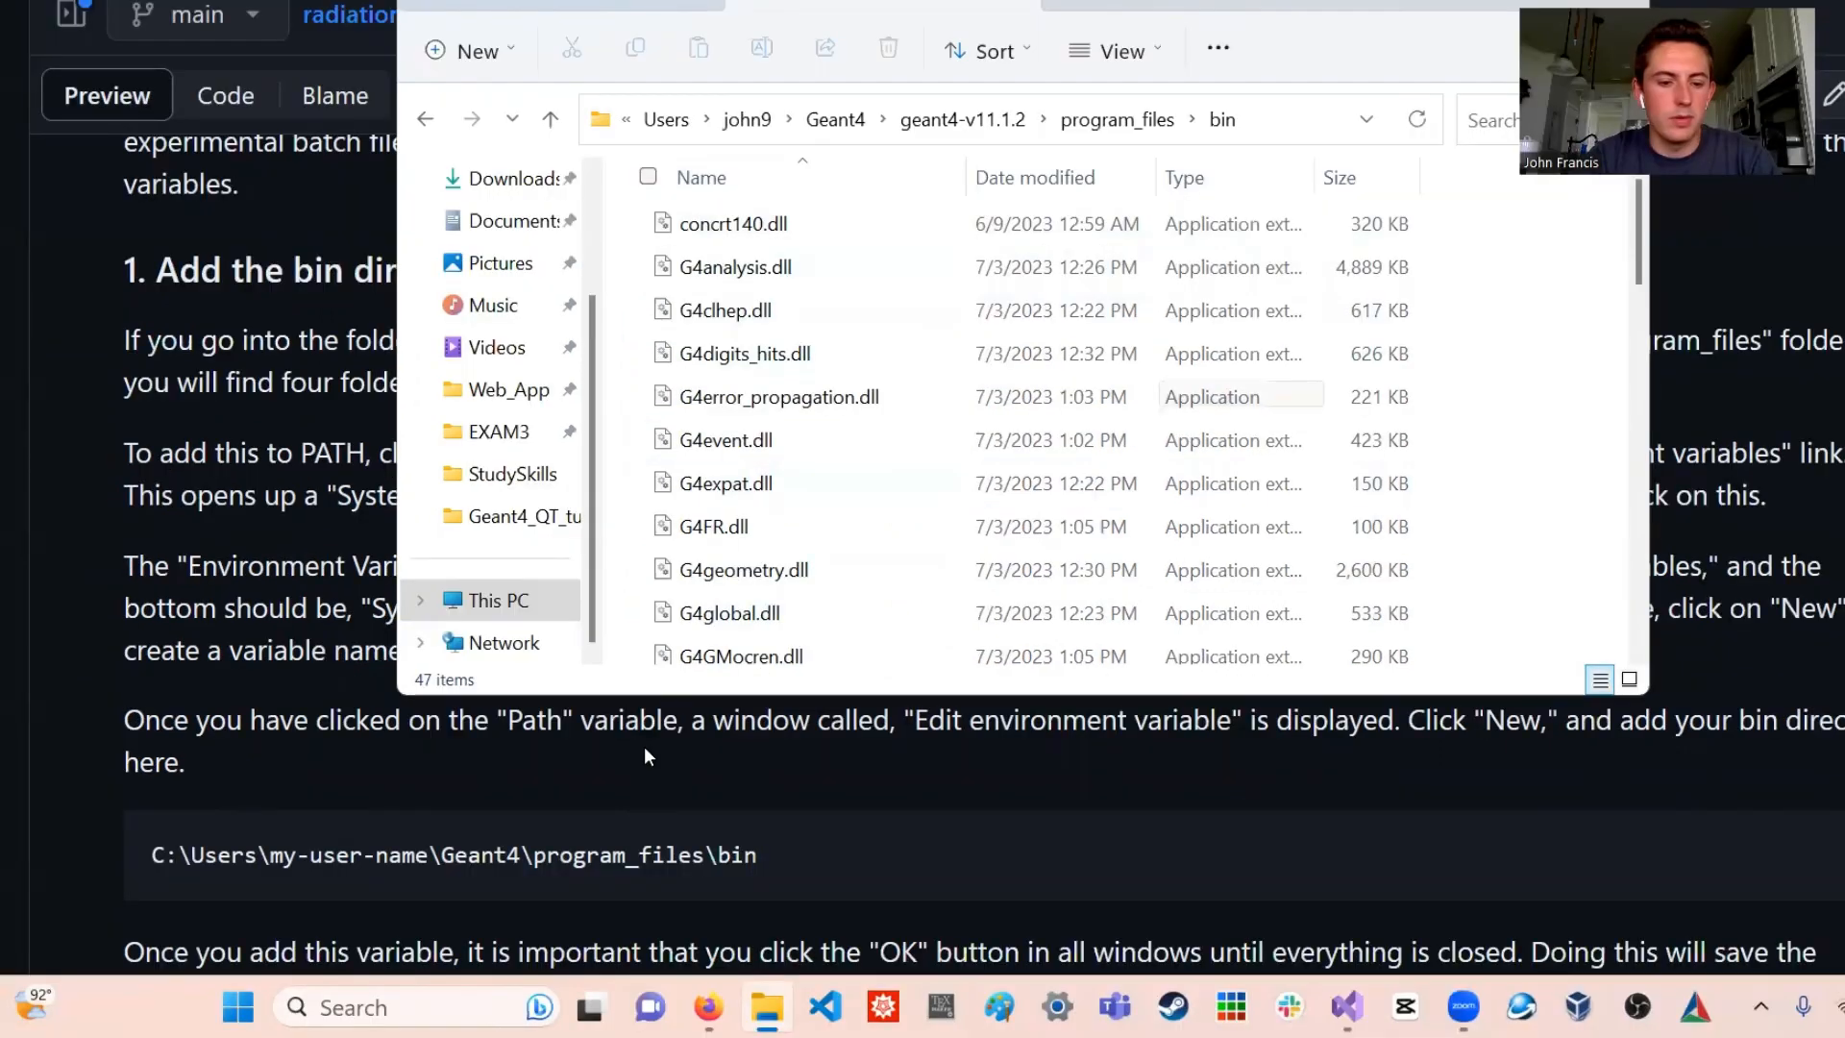
- Open the Windows environment variables and inspect the user Path variable for the Geant4 program_files\bin entry
left_click(442, 1009)
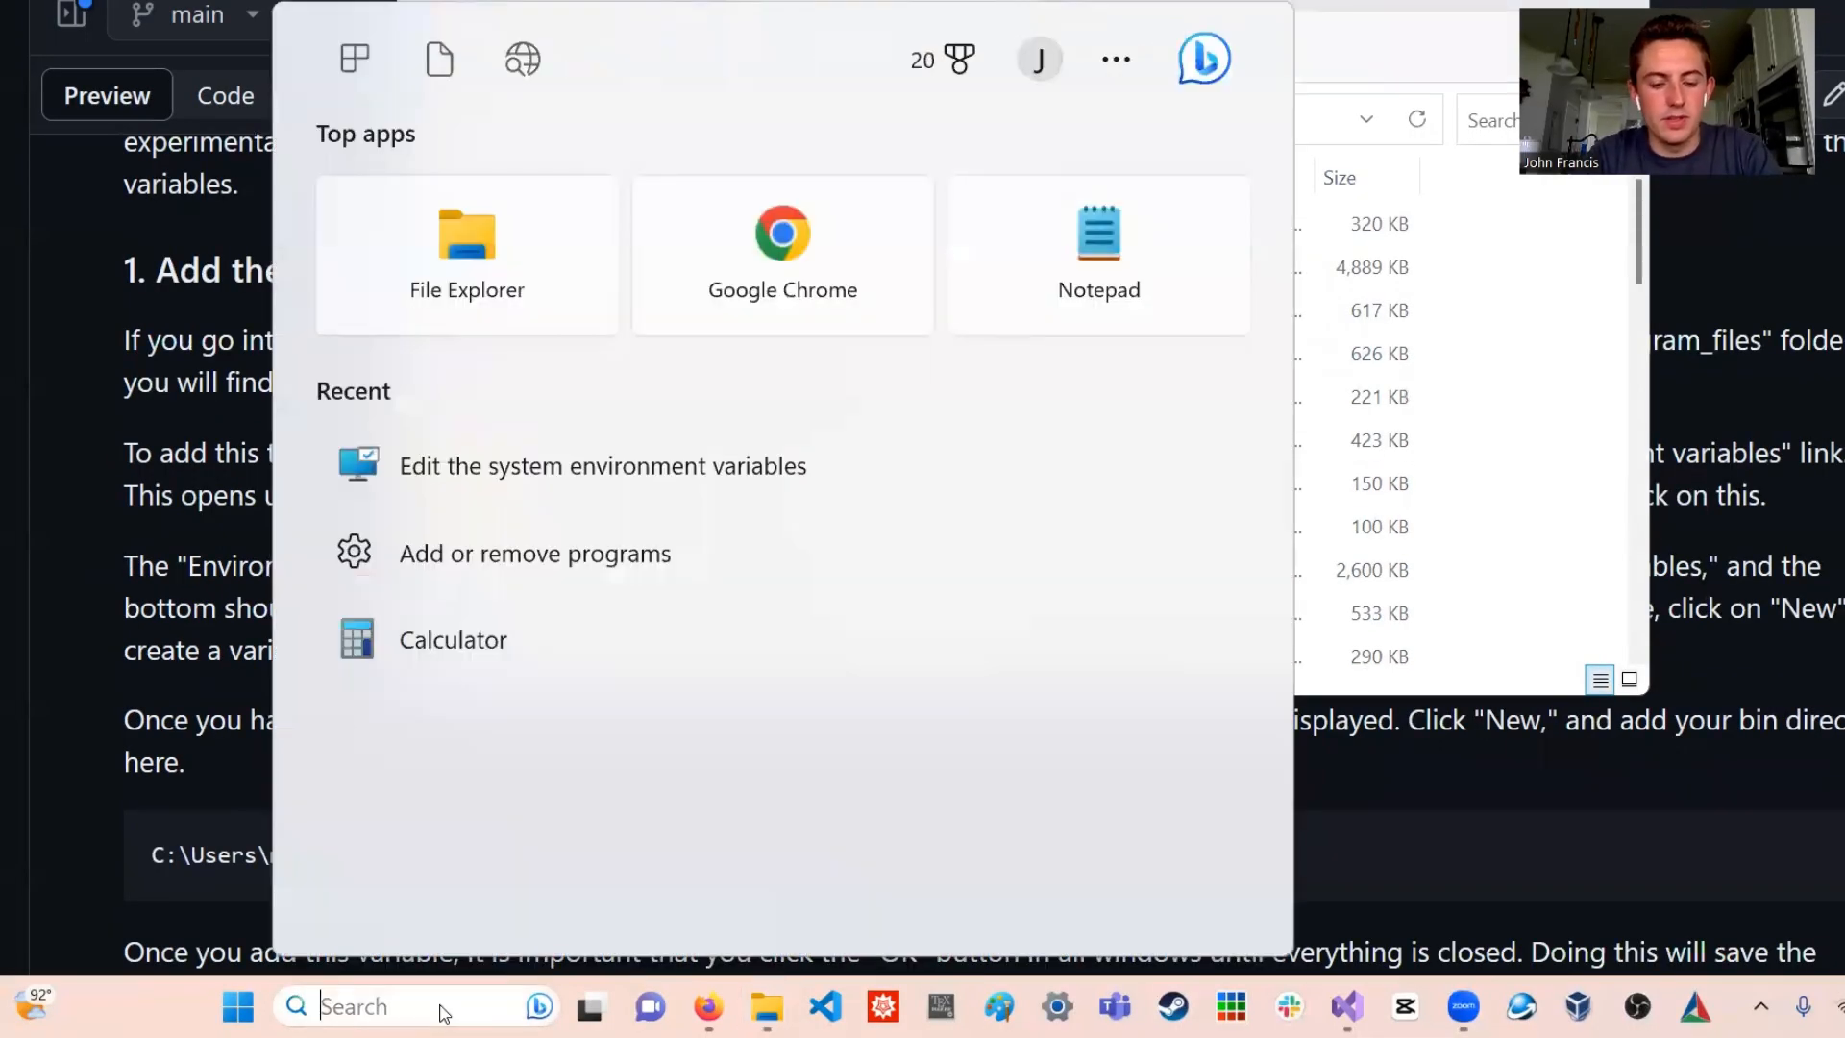
type("envi")
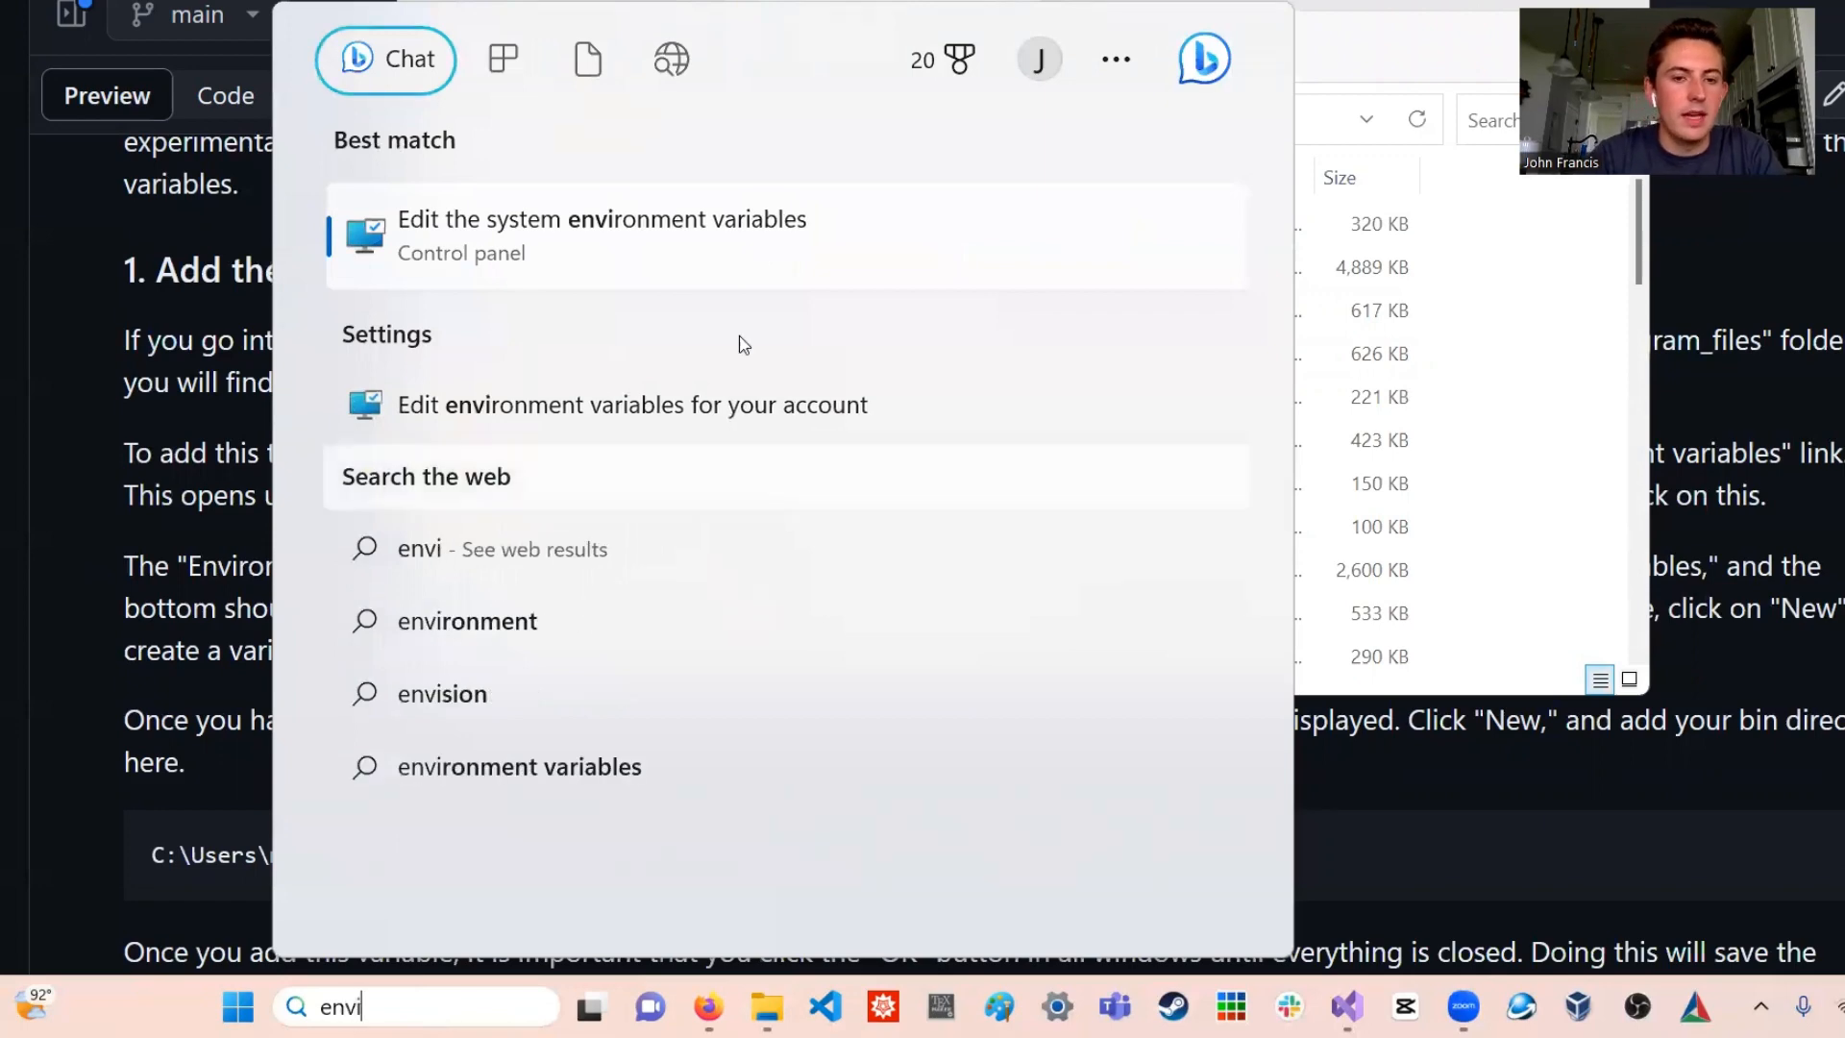
left_click(625, 234)
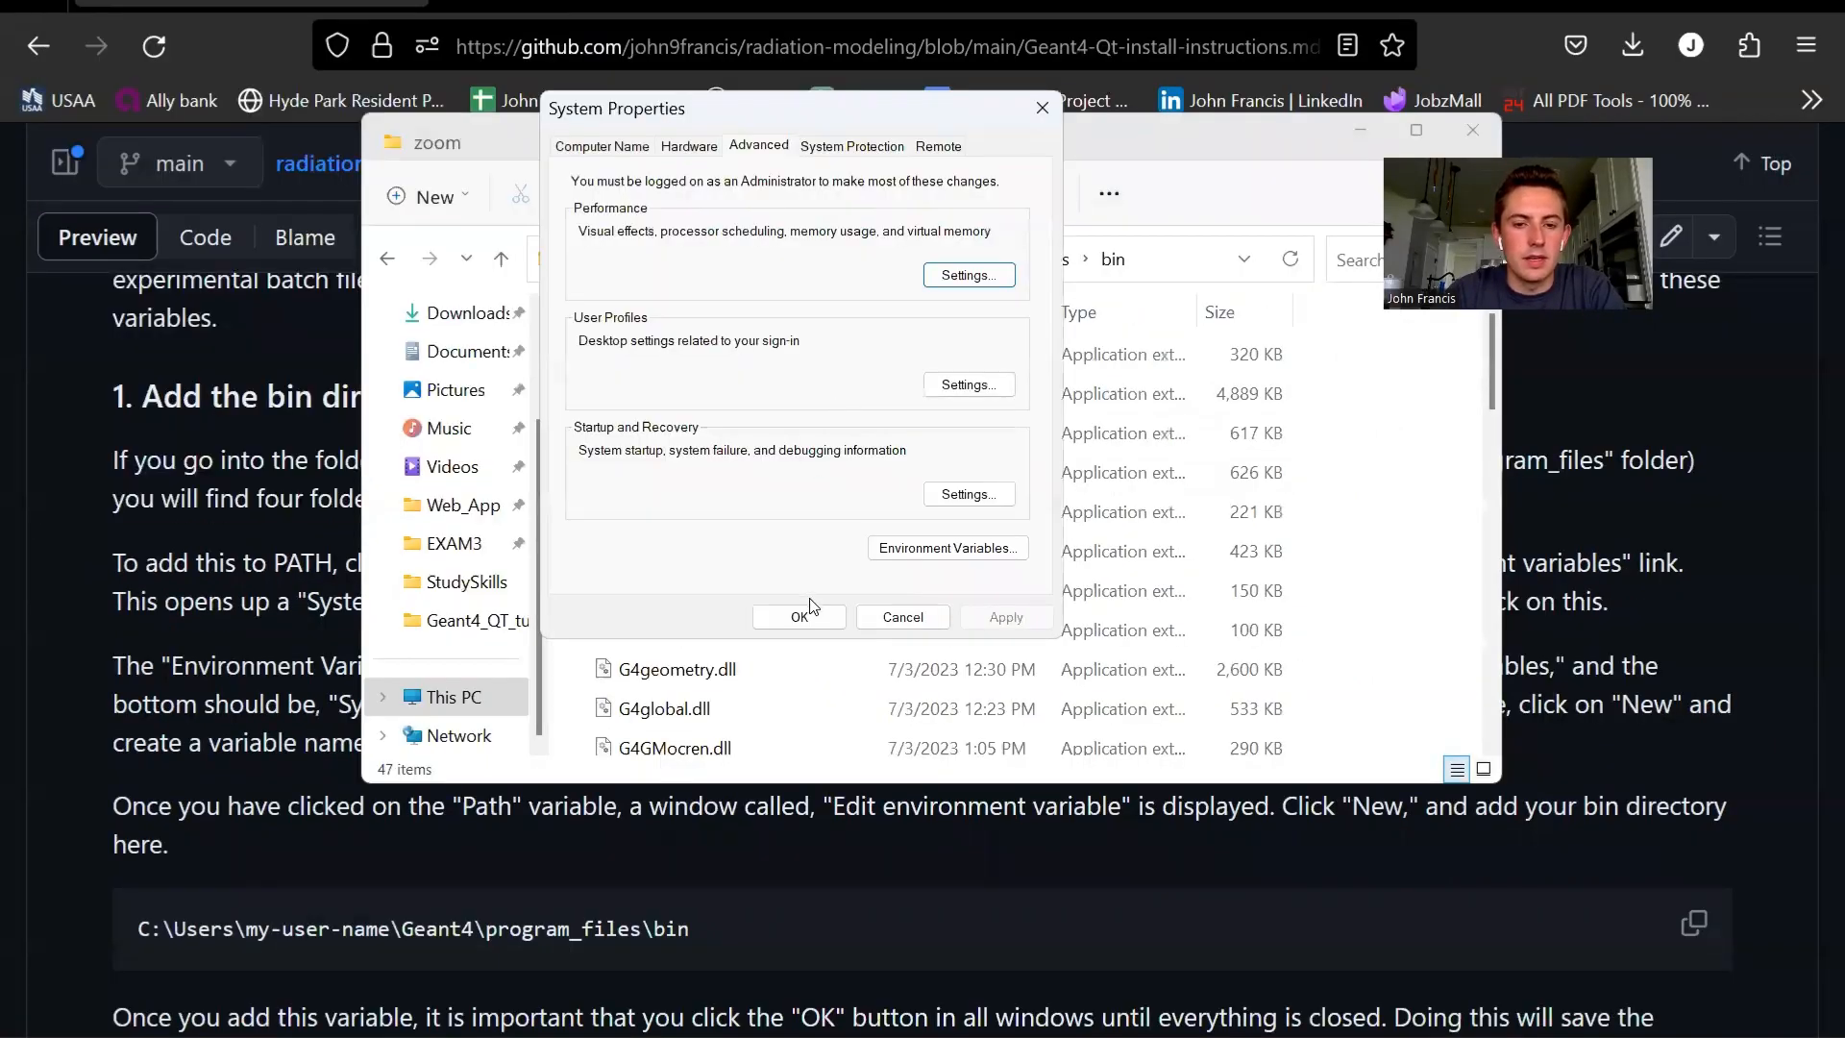
left_click(938, 550)
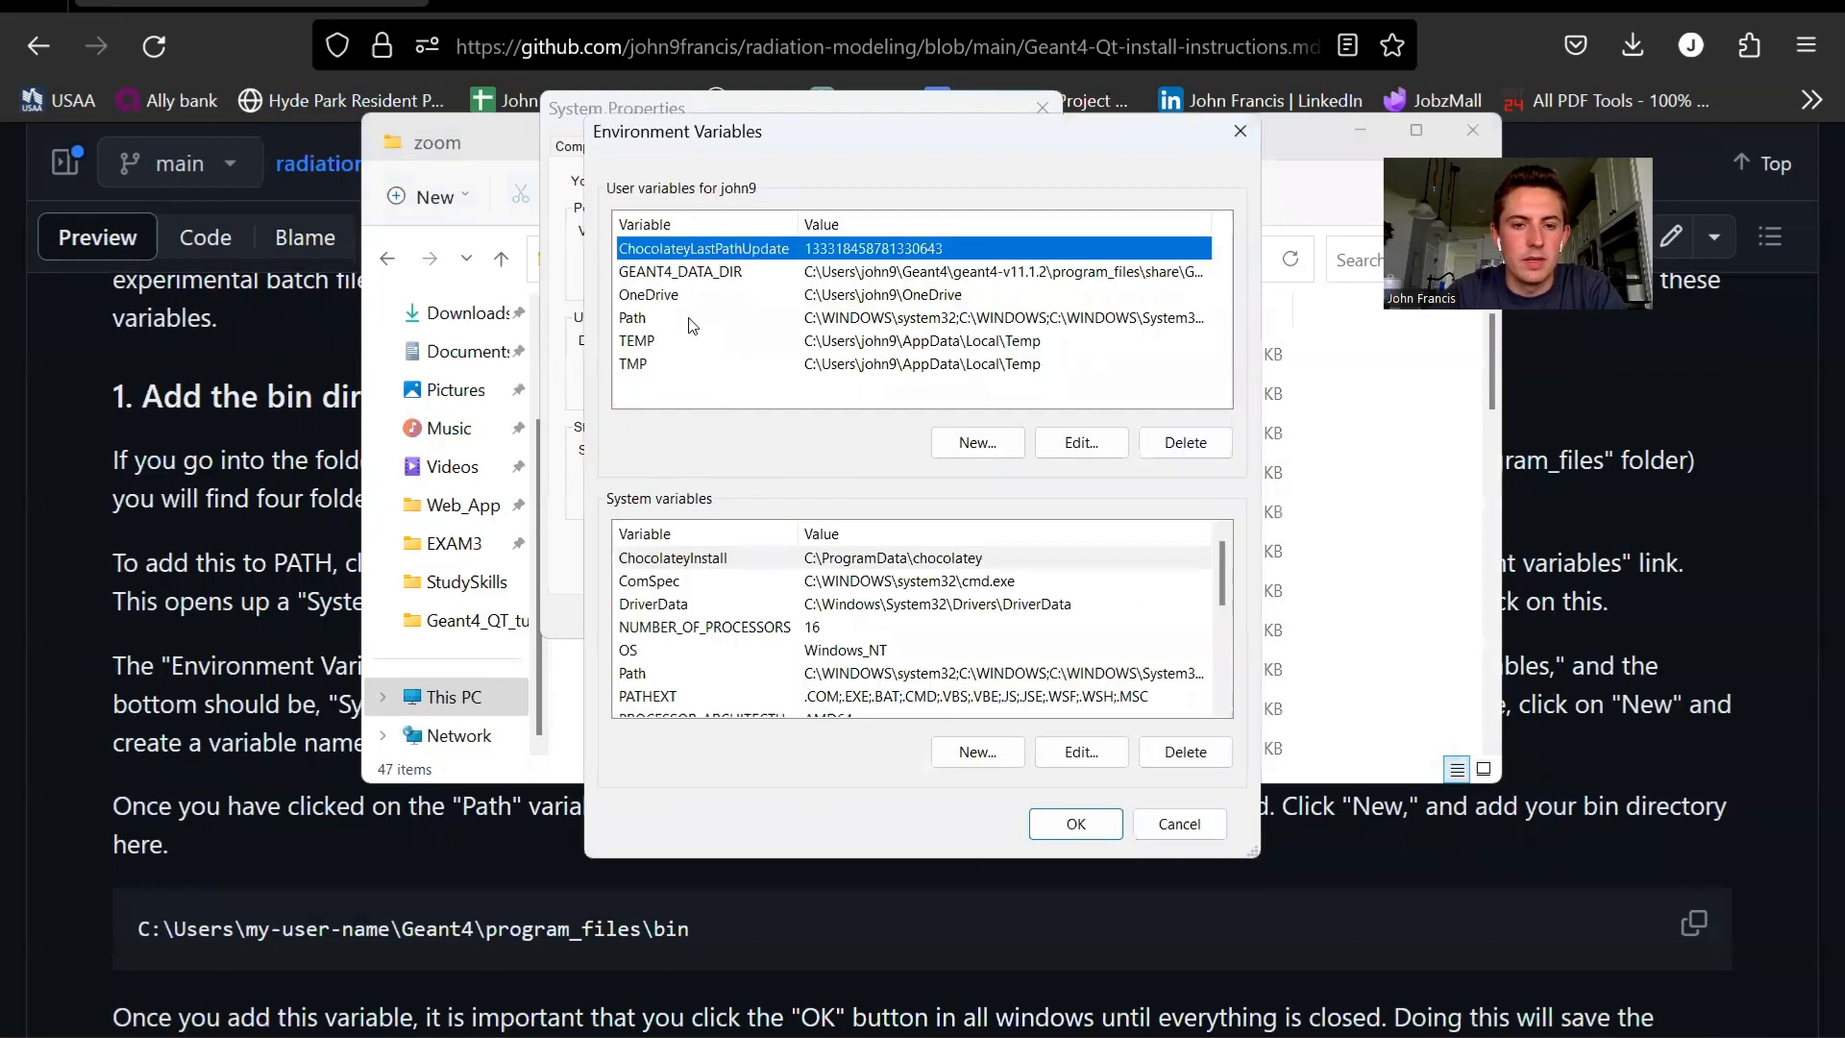
double_click(689, 320)
scroll(869, 452, "down", 2)
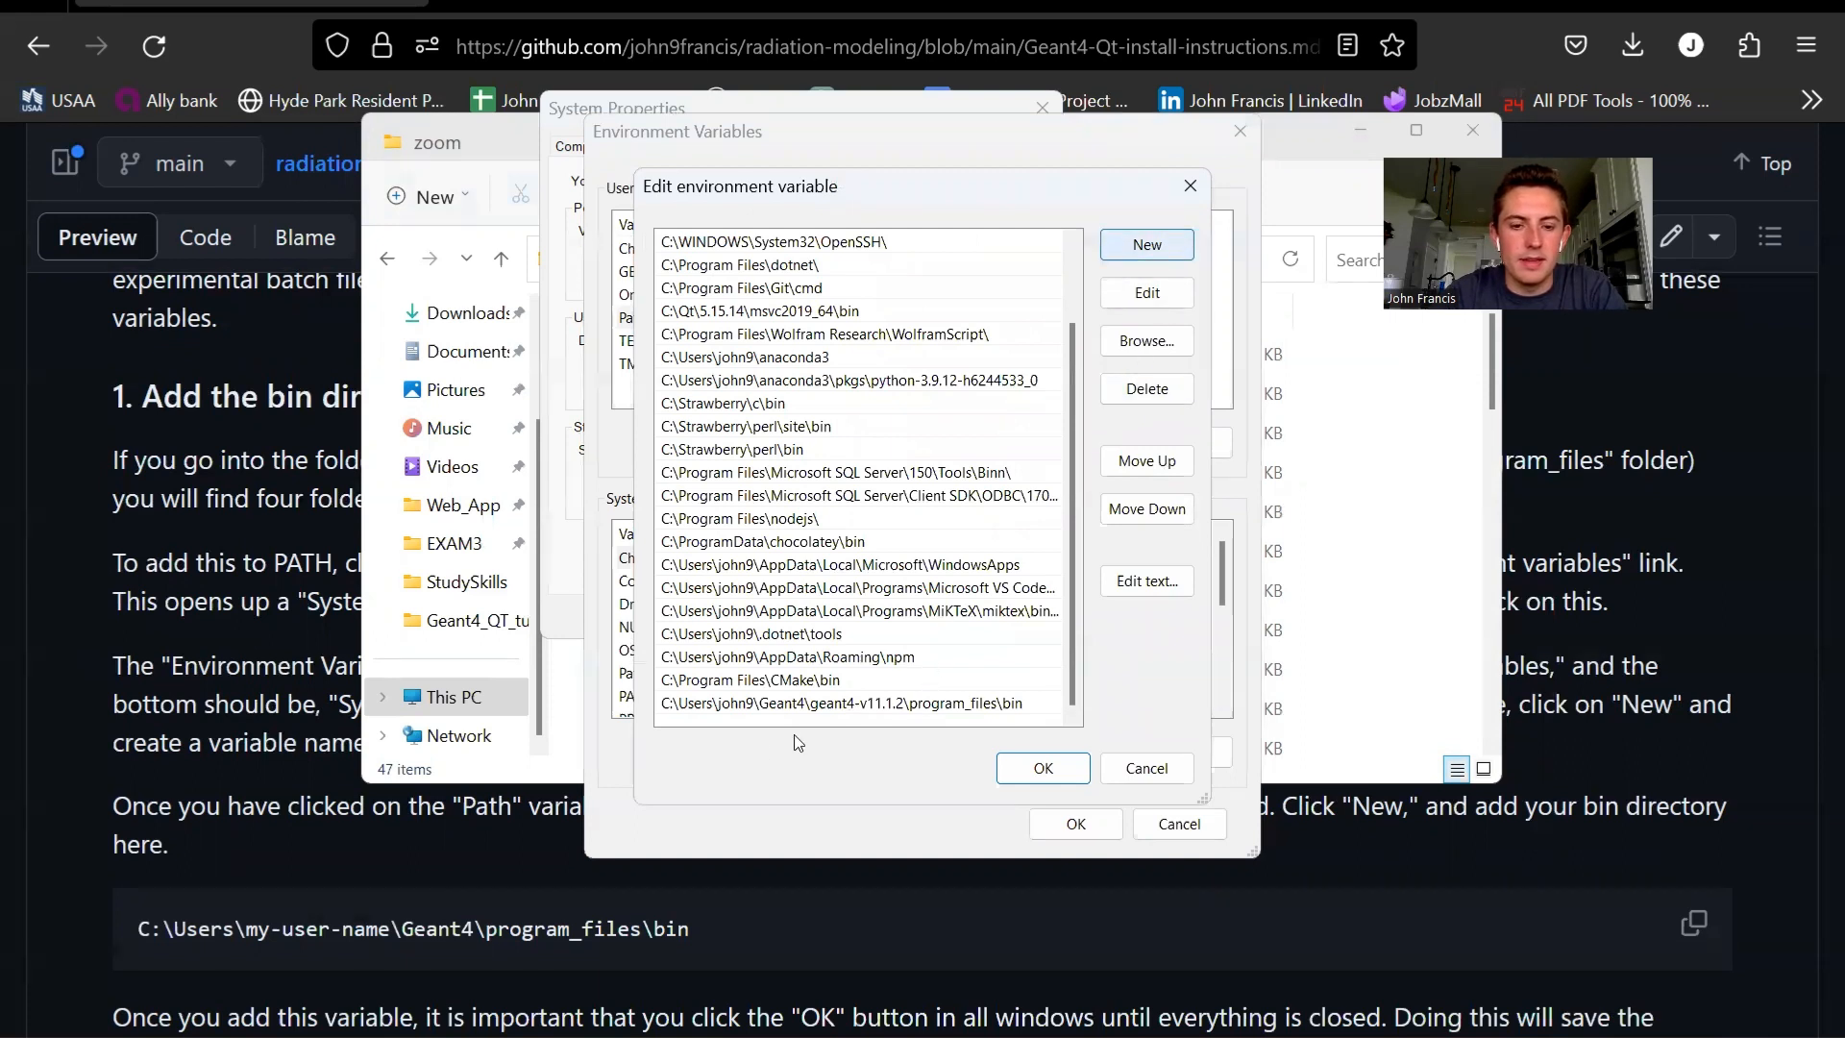
left_click(732, 711)
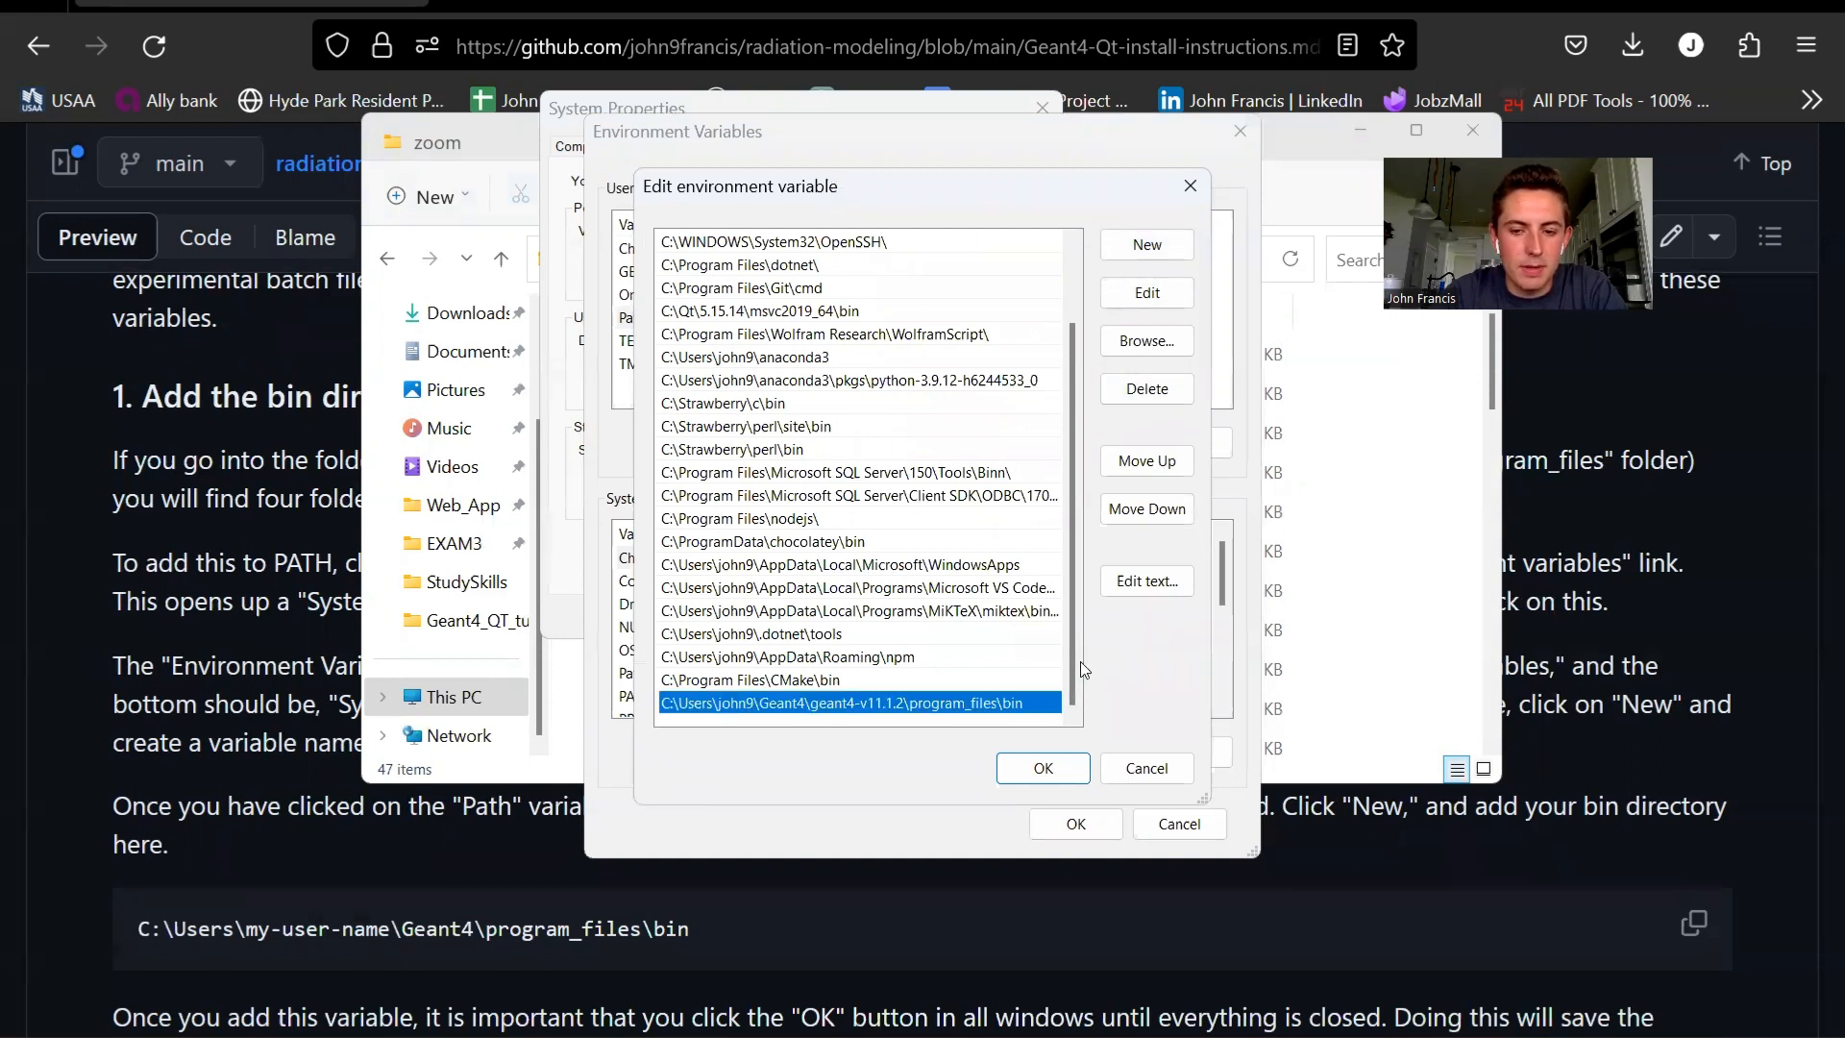
left_click(959, 723)
- Demonstrate adding the copied geant4-v11.1.2\program_files\bin path as a new Path entry, then cancel out of all environment variable dialogs
left_click(1188, 245)
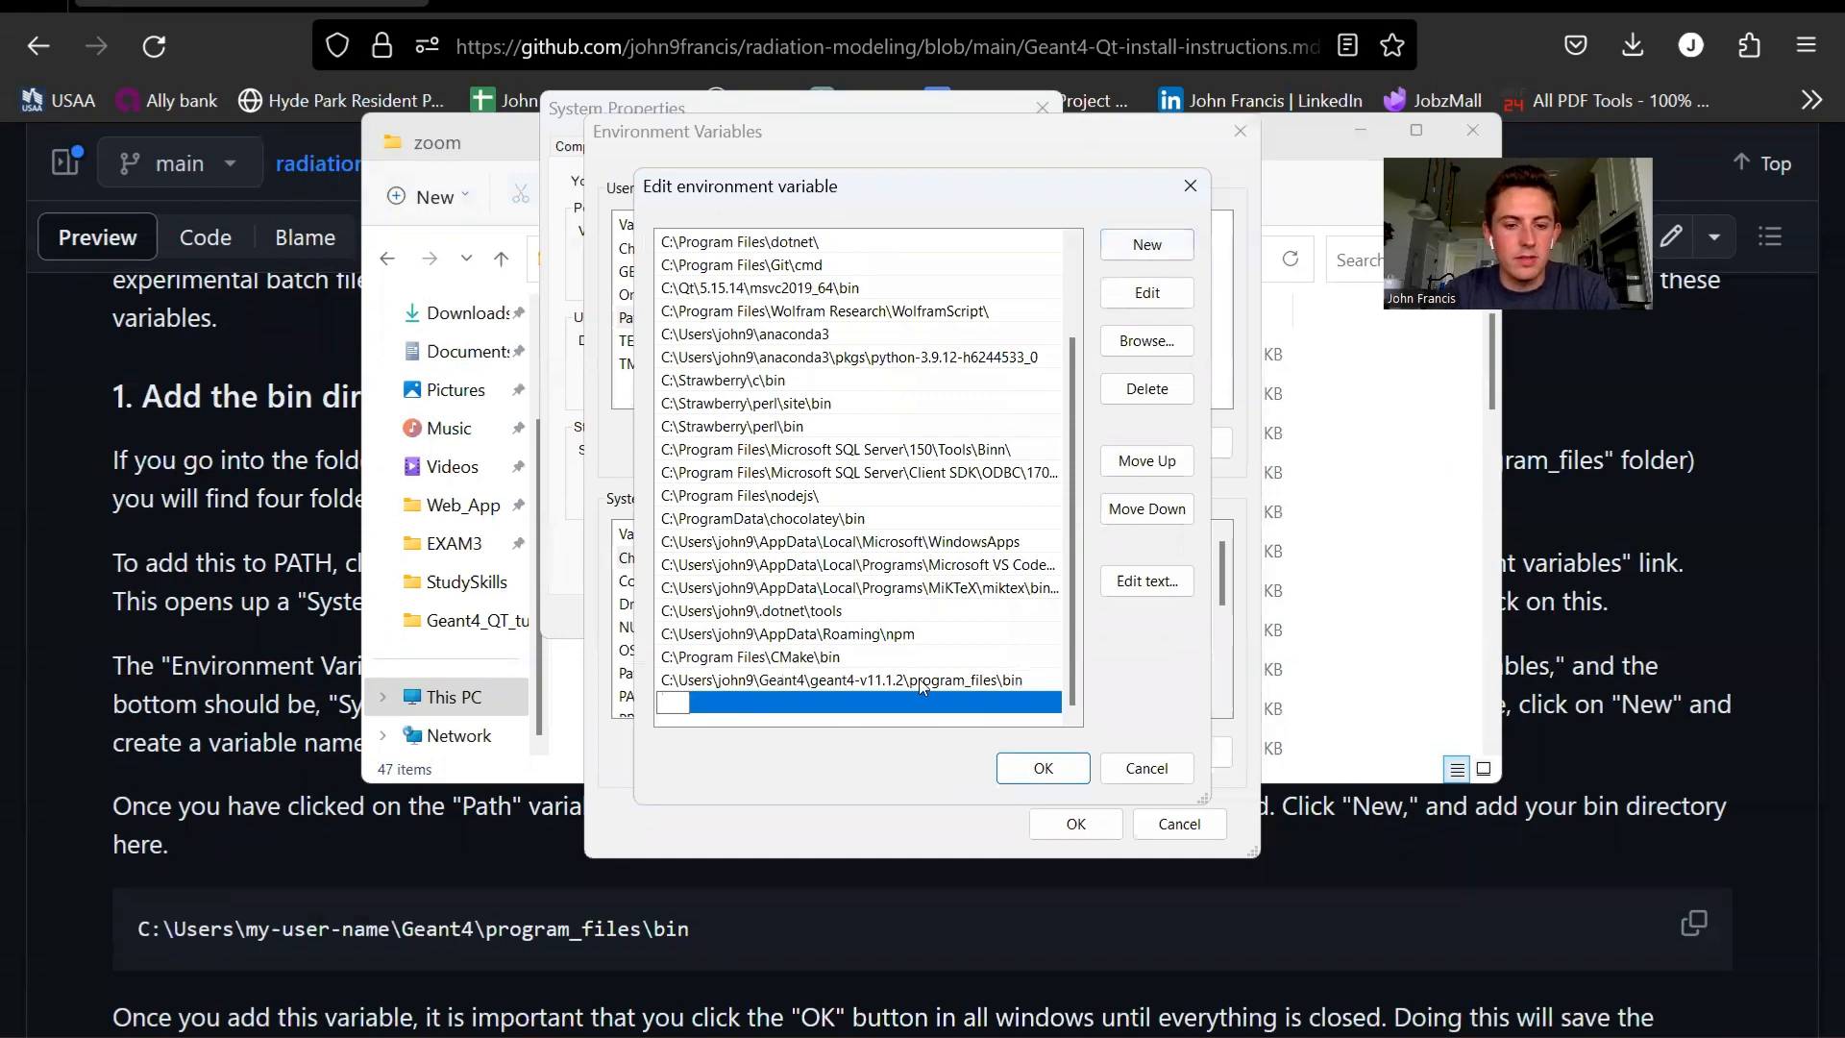
key("ctrl+v")
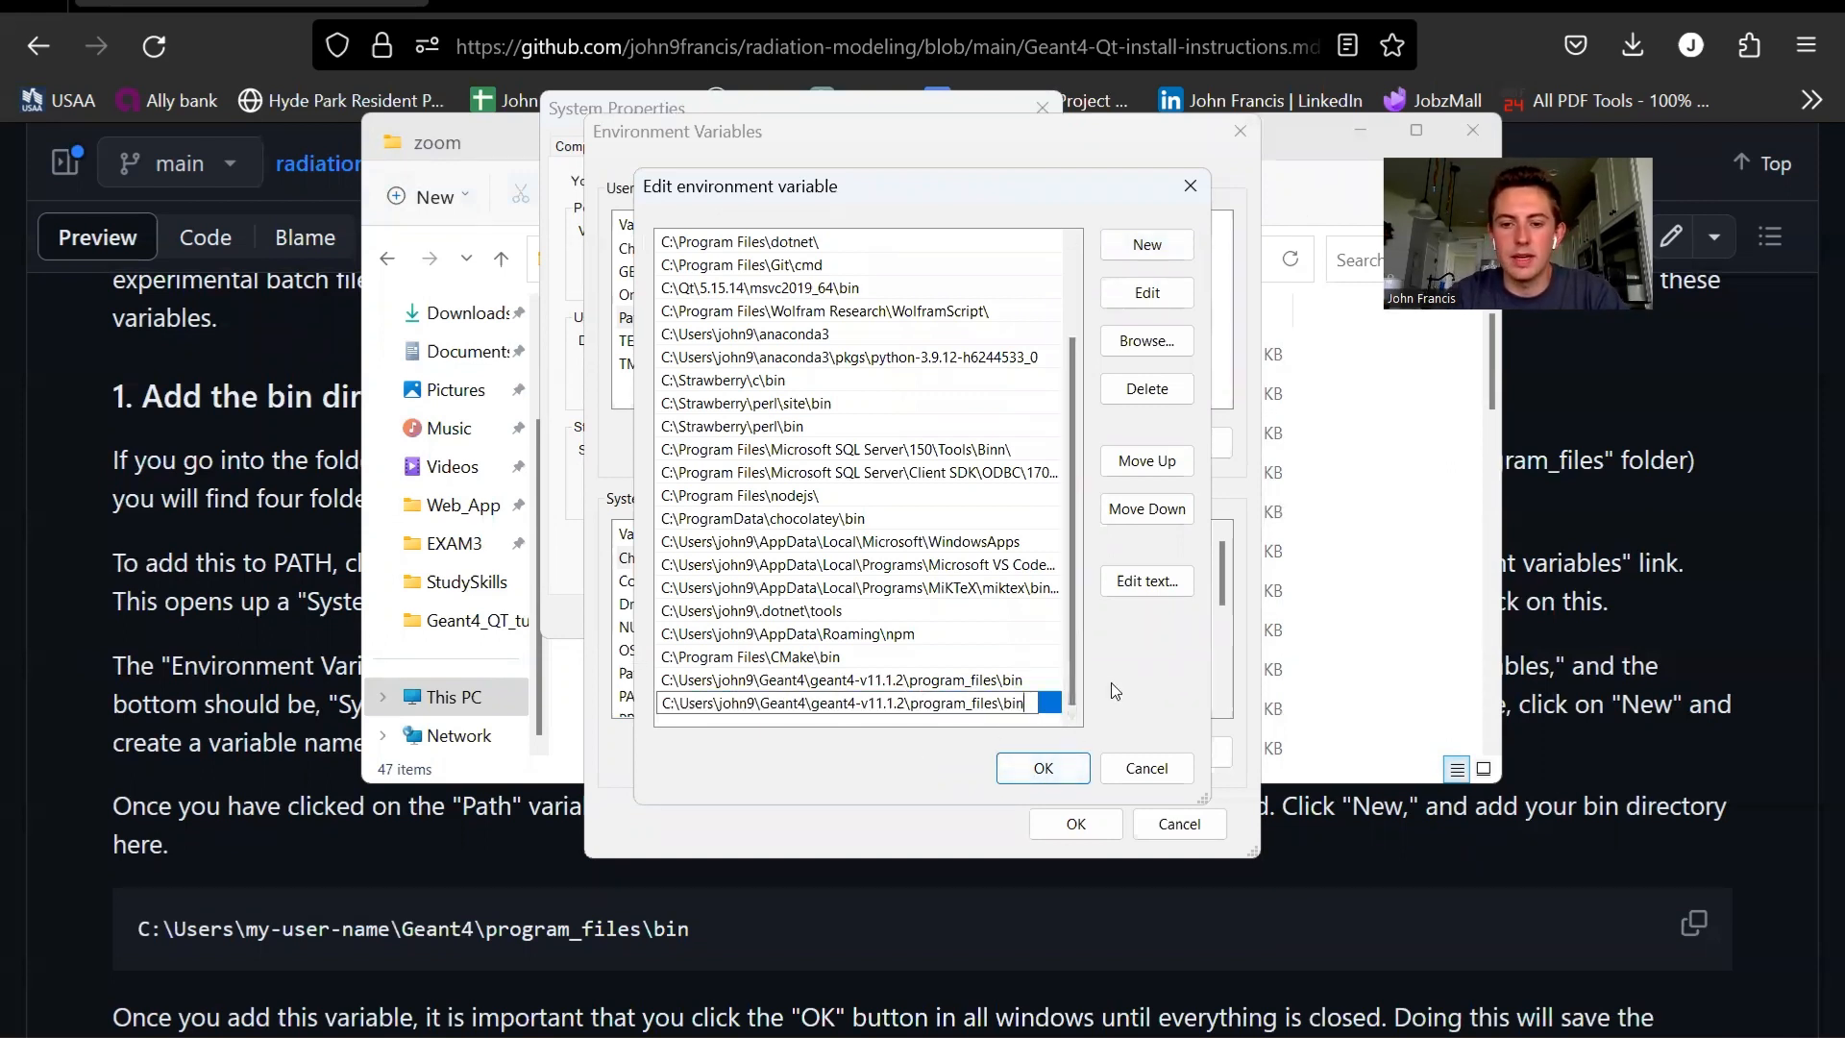
left_click(1161, 768)
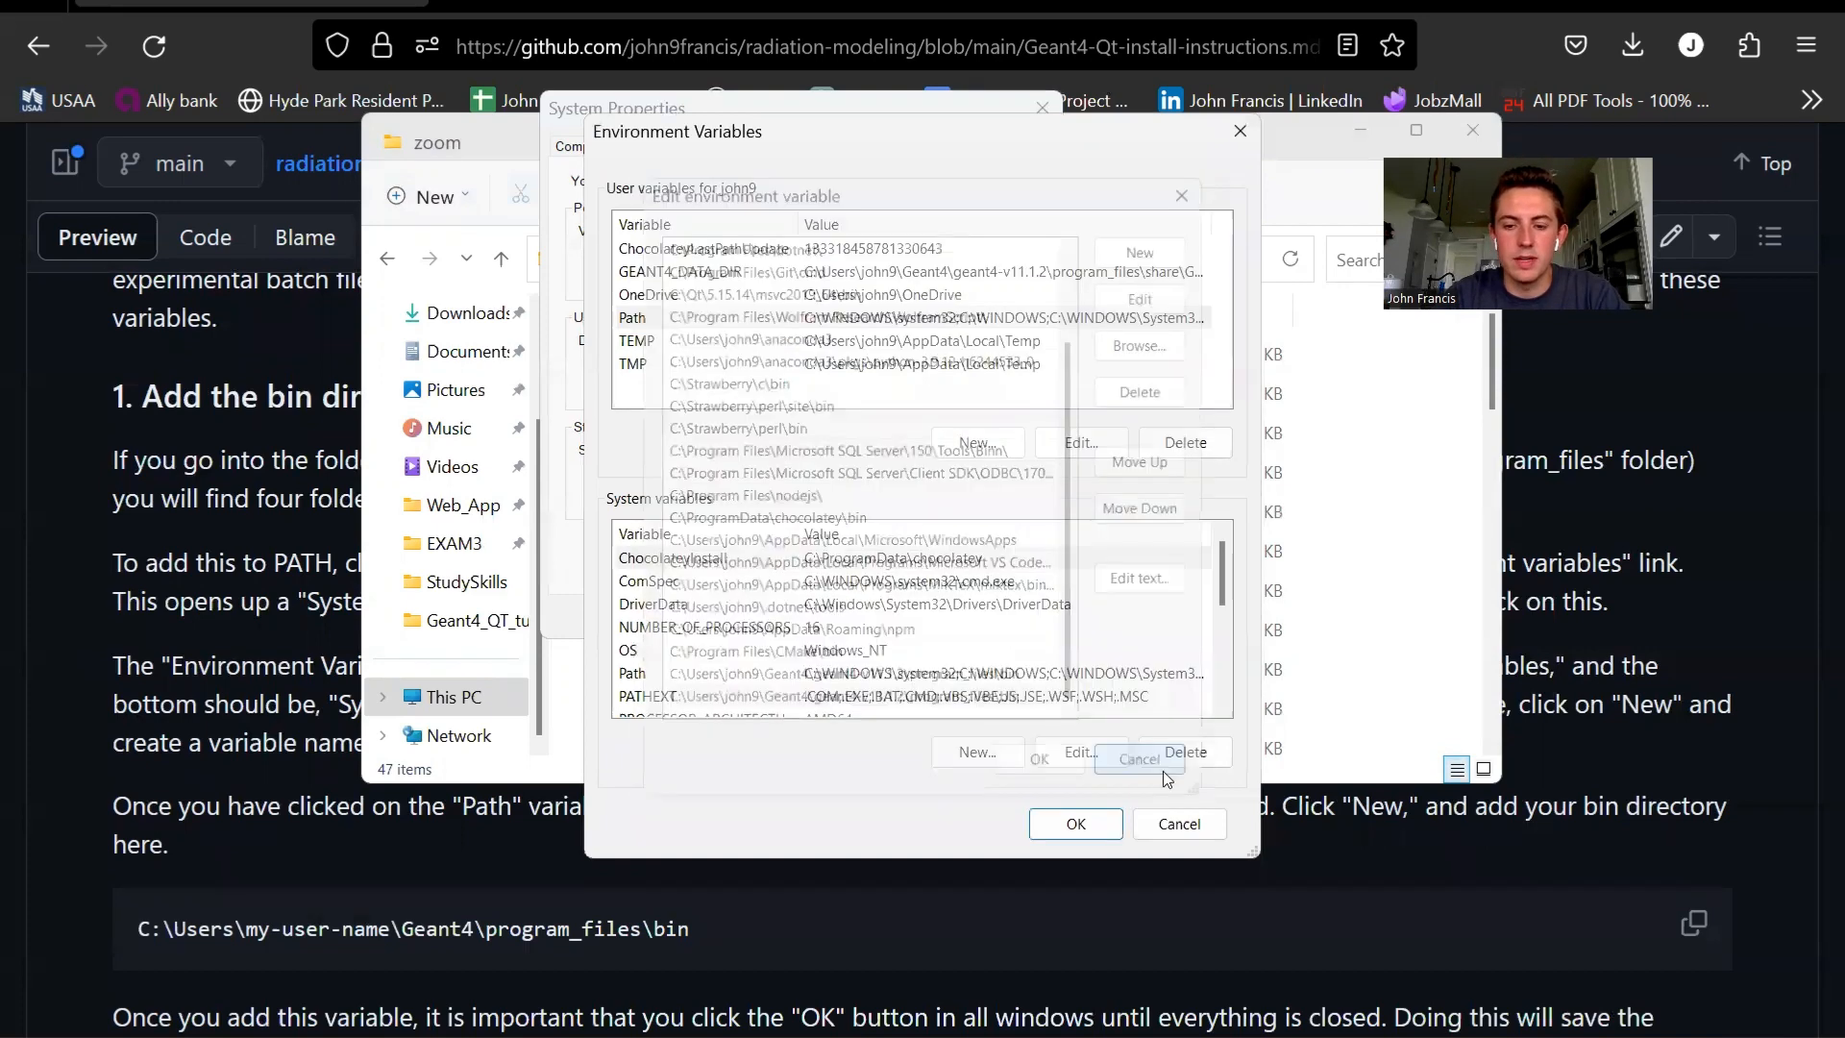
left_click(1203, 830)
left_click(901, 616)
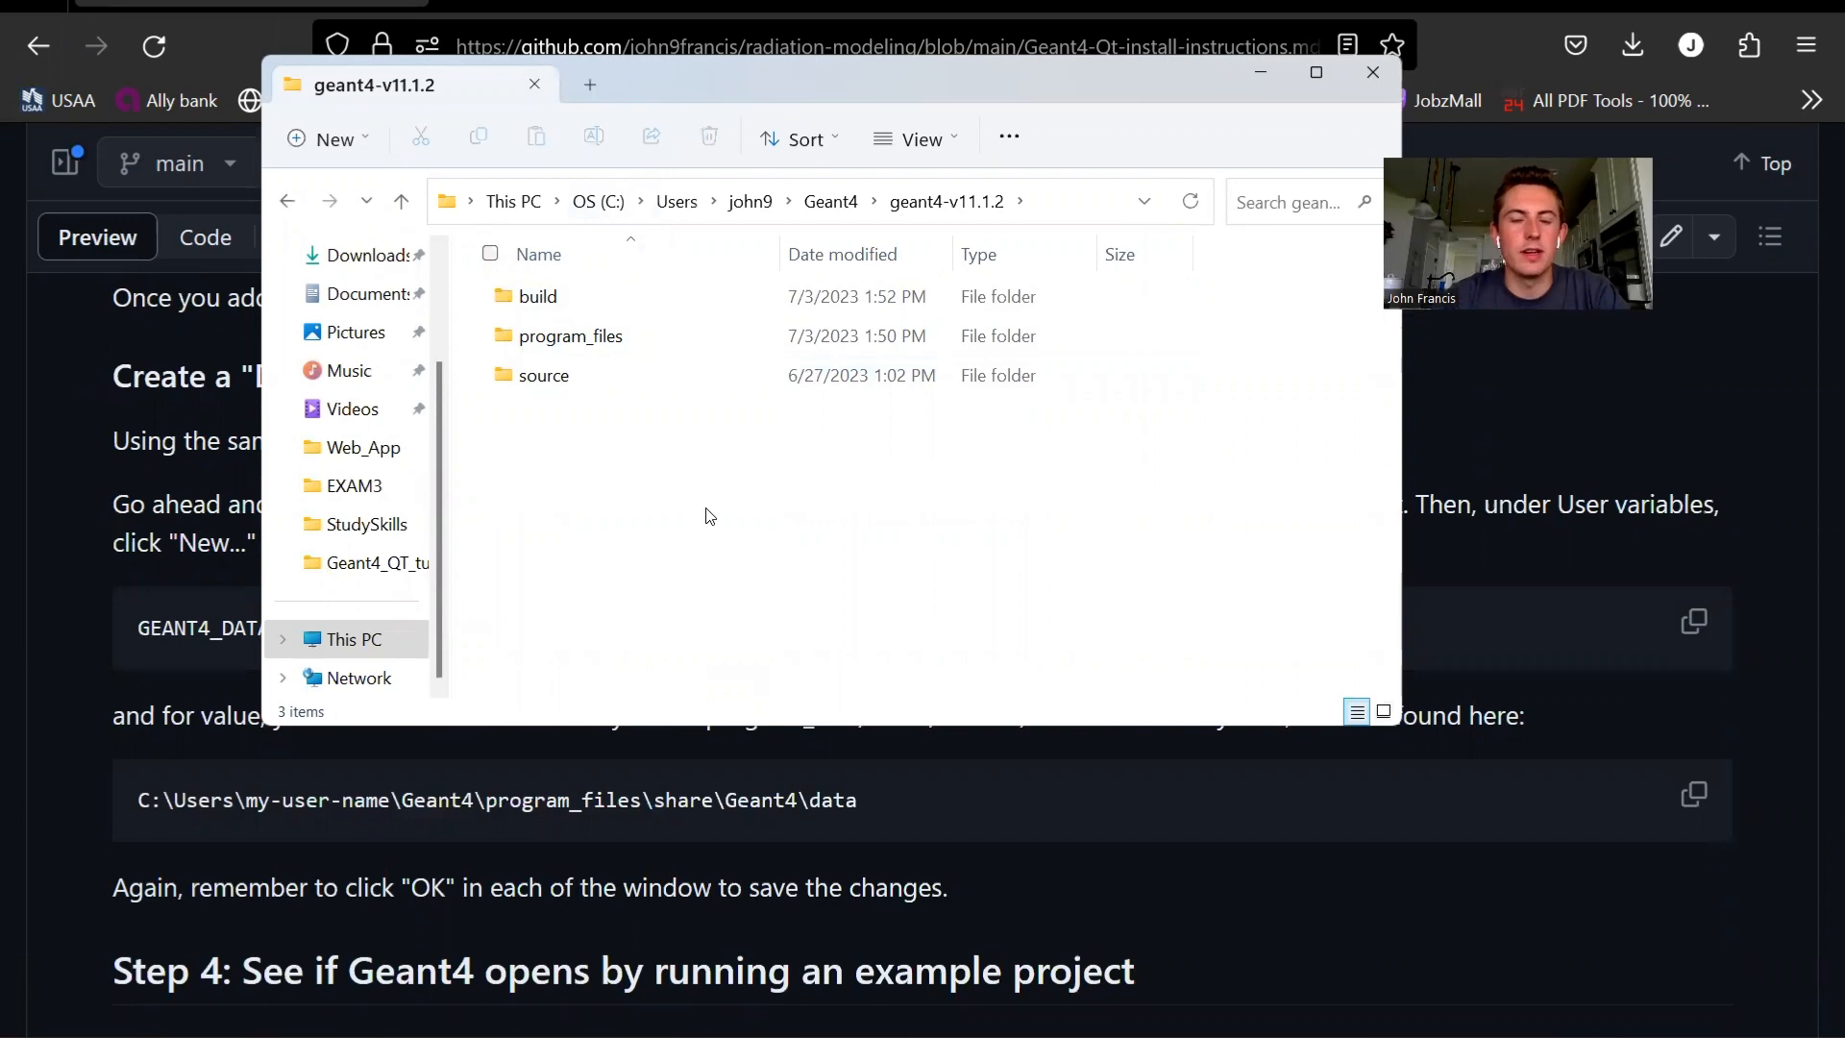
- Check the Datasets variable instructions, then open geant4-v11.1.2\program_files\share\Geant4\data and copy its full path
left_click_drag(839, 94, 1016, 104)
scroll(329, 577, "up", 1)
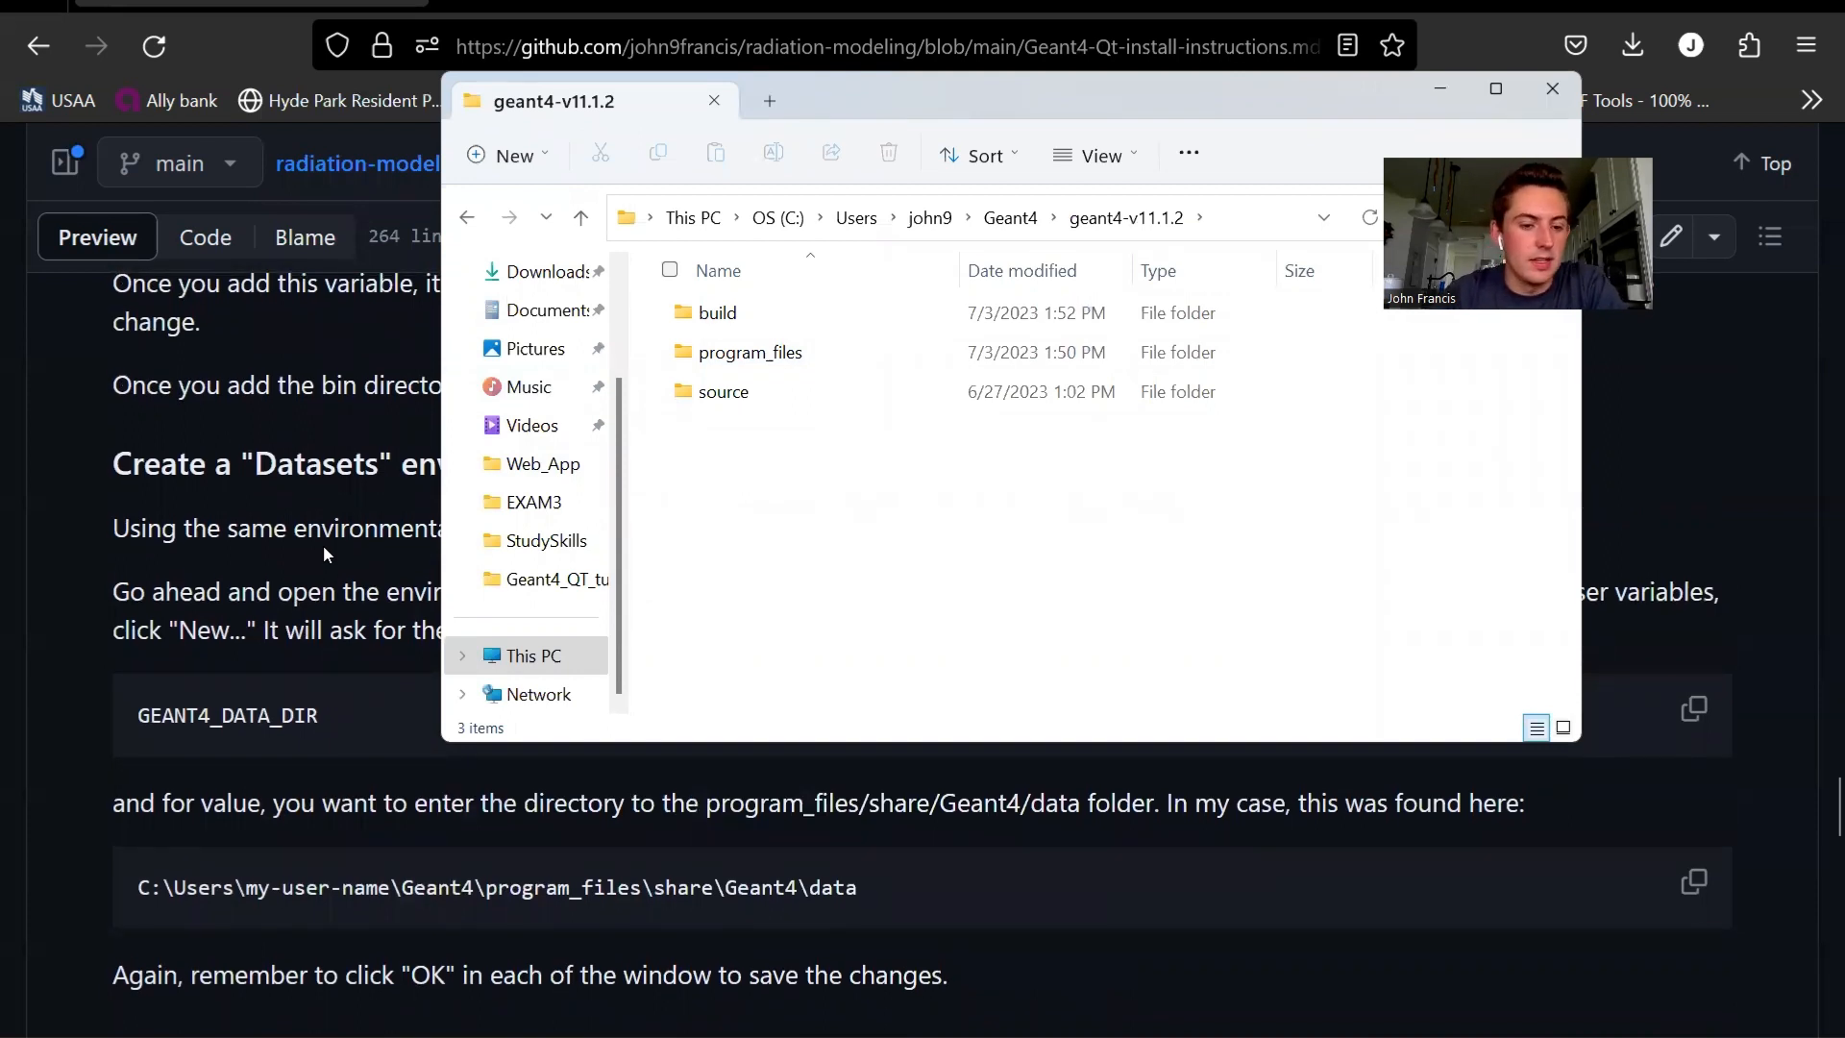
scroll(324, 552, "down", 1)
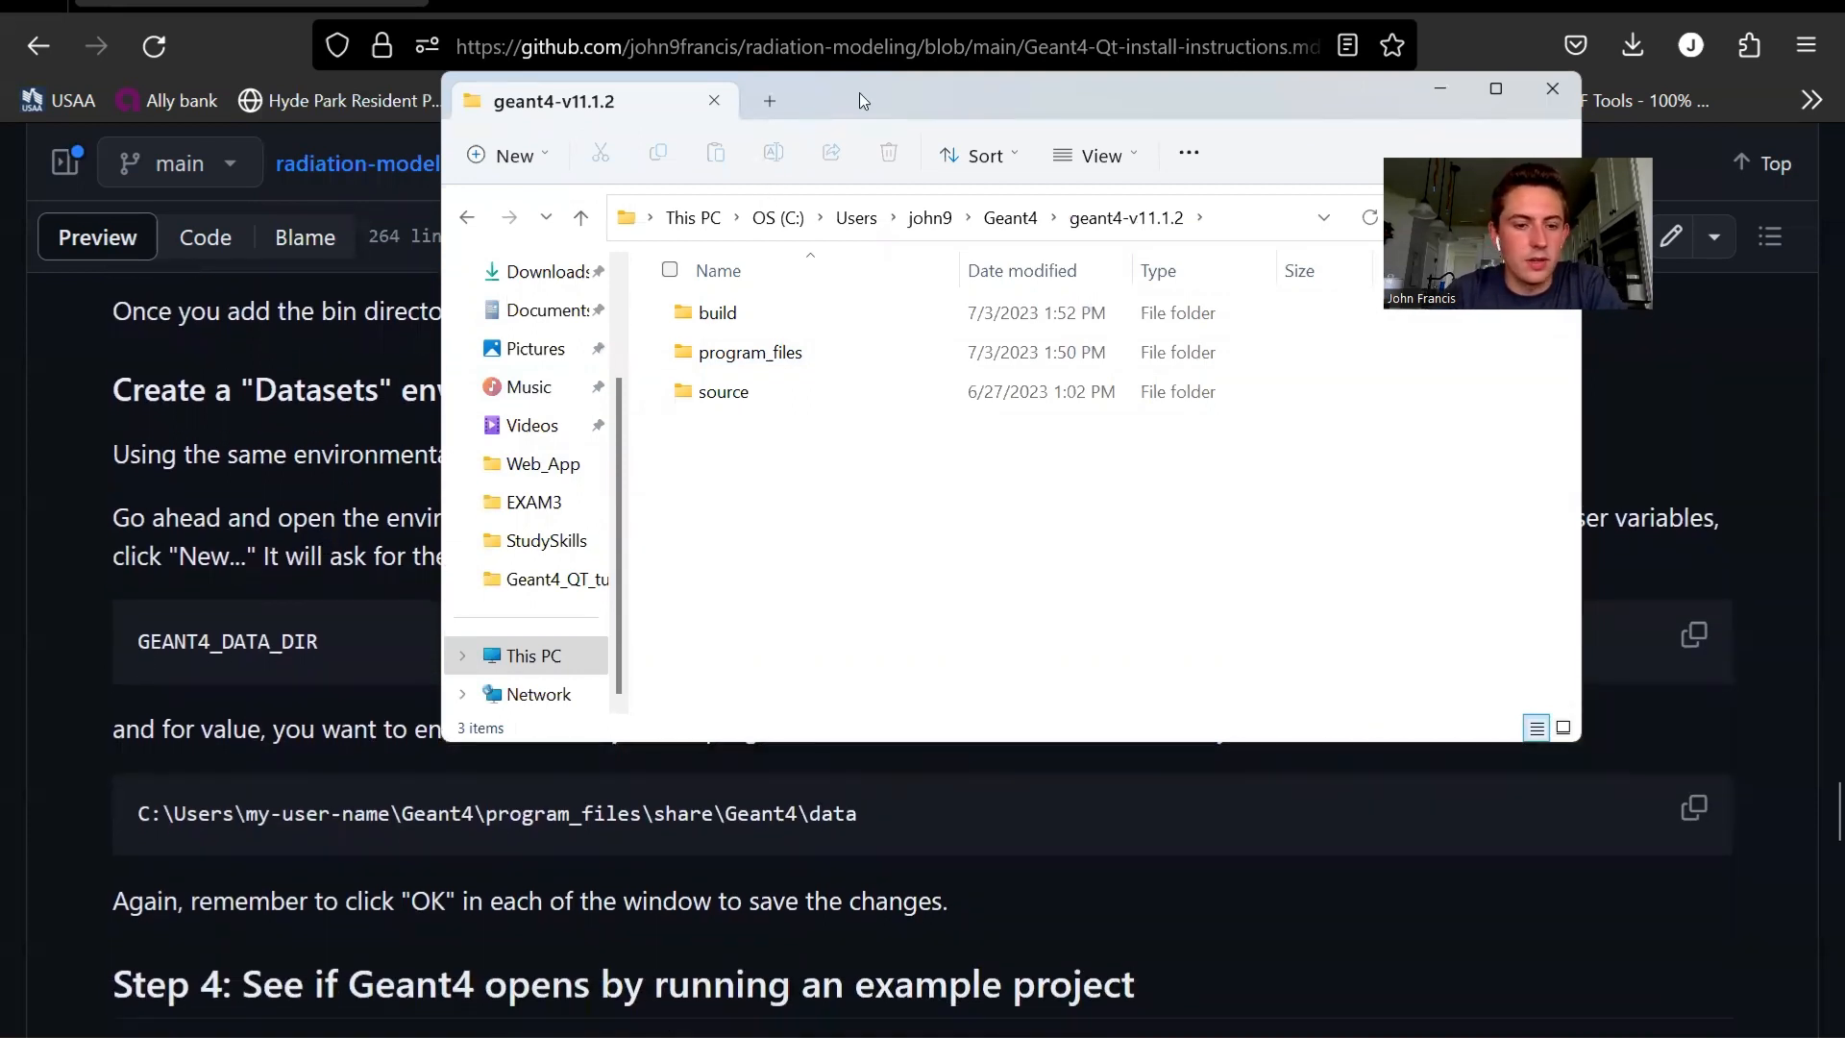
left_click_drag(747, 88, 636, 85)
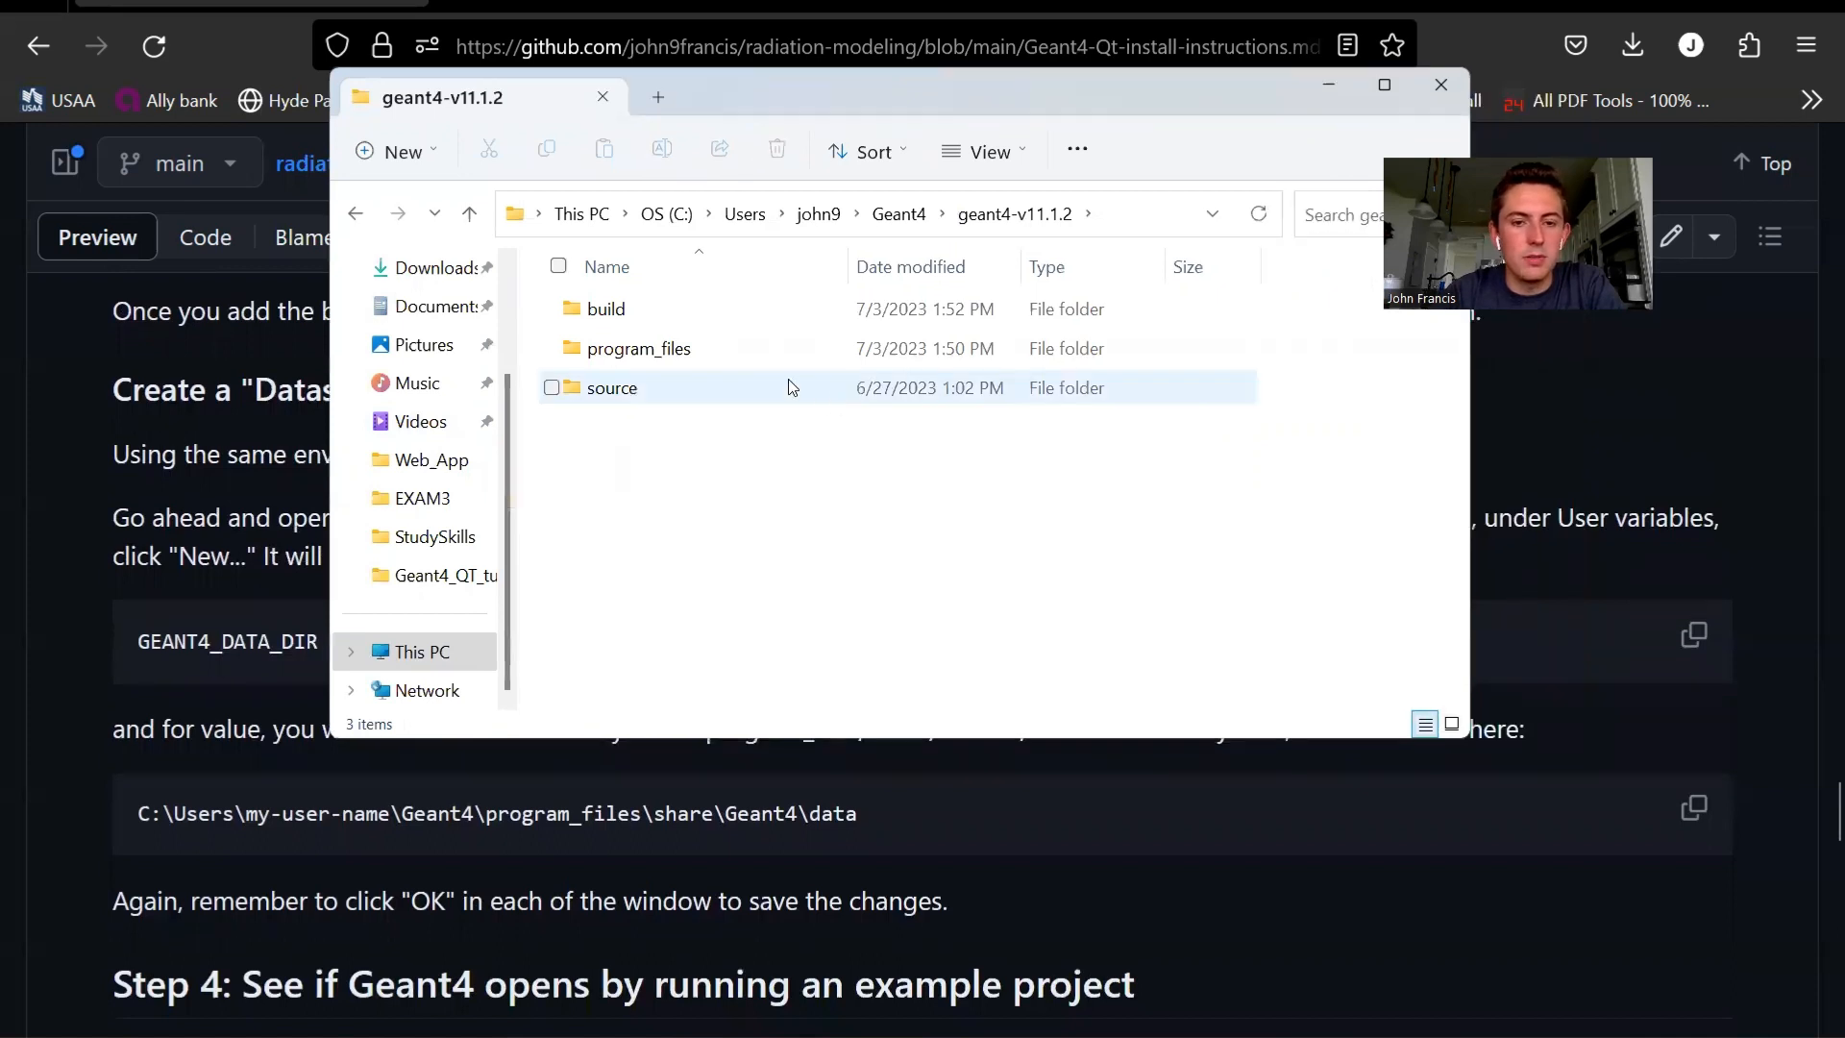
double_click(737, 352)
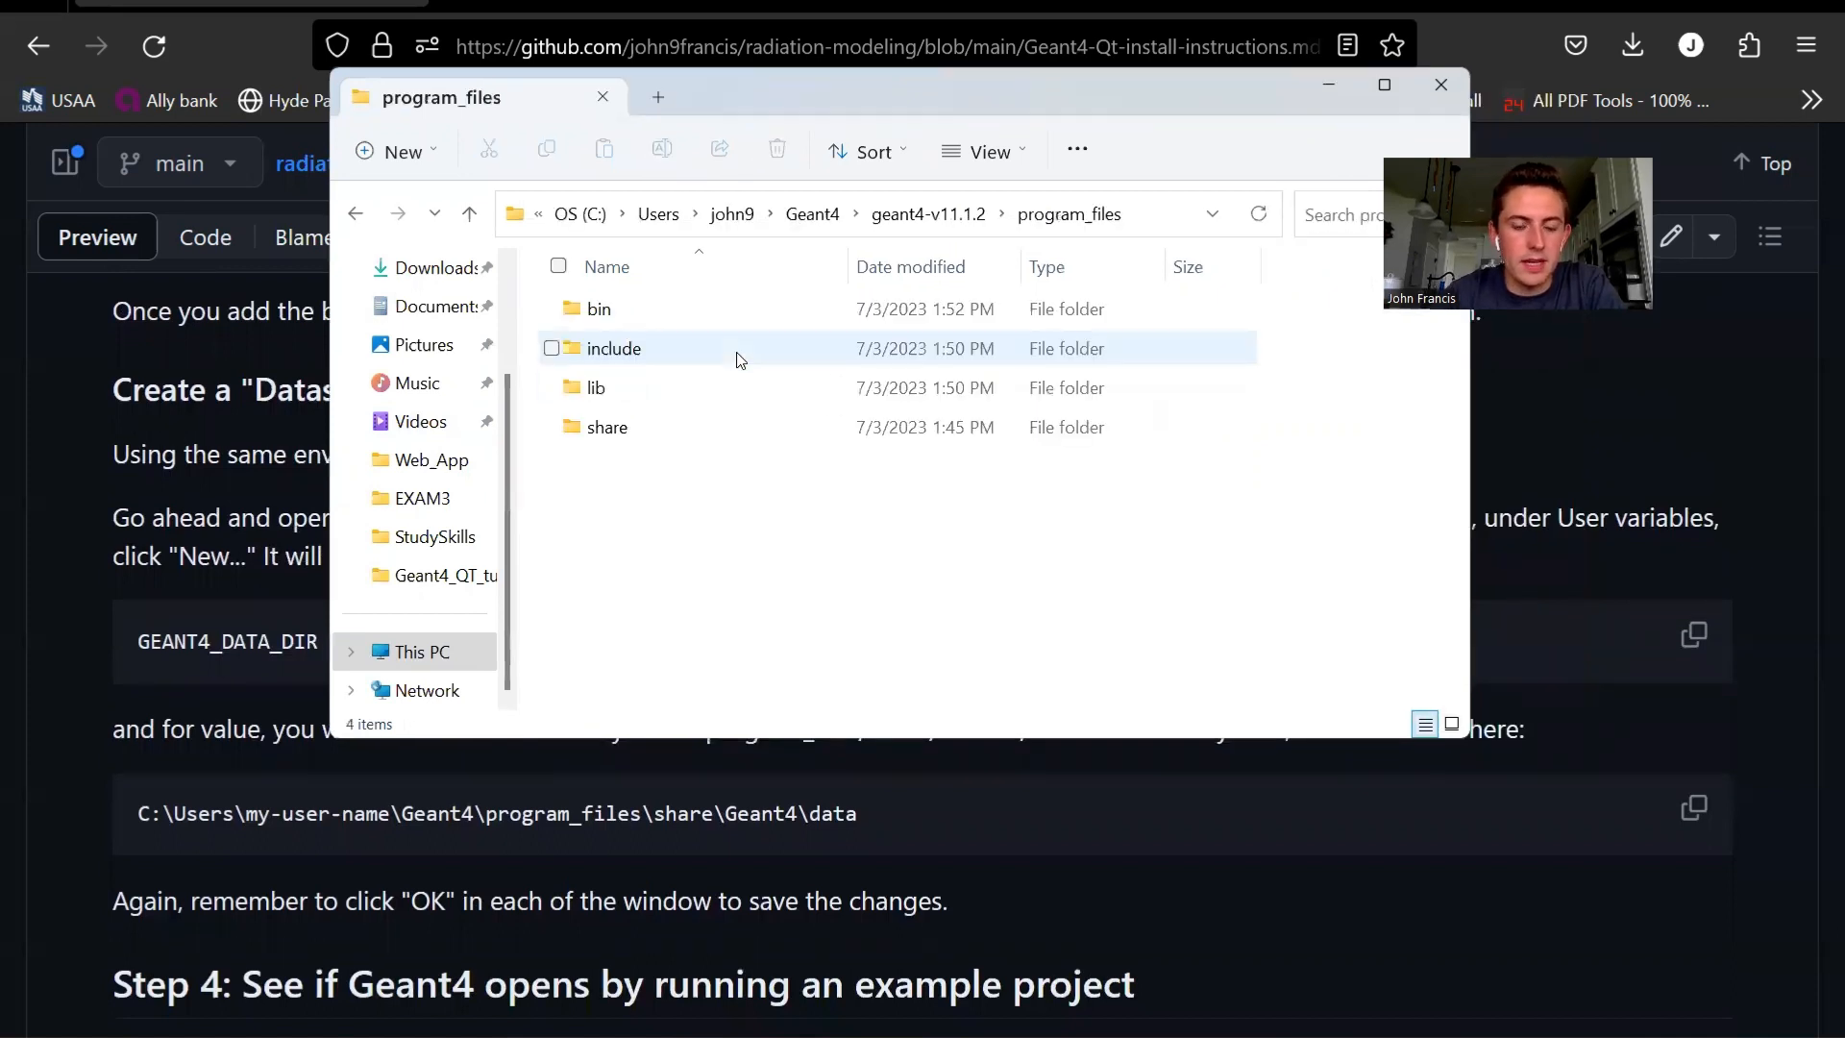
double_click(680, 423)
double_click(648, 321)
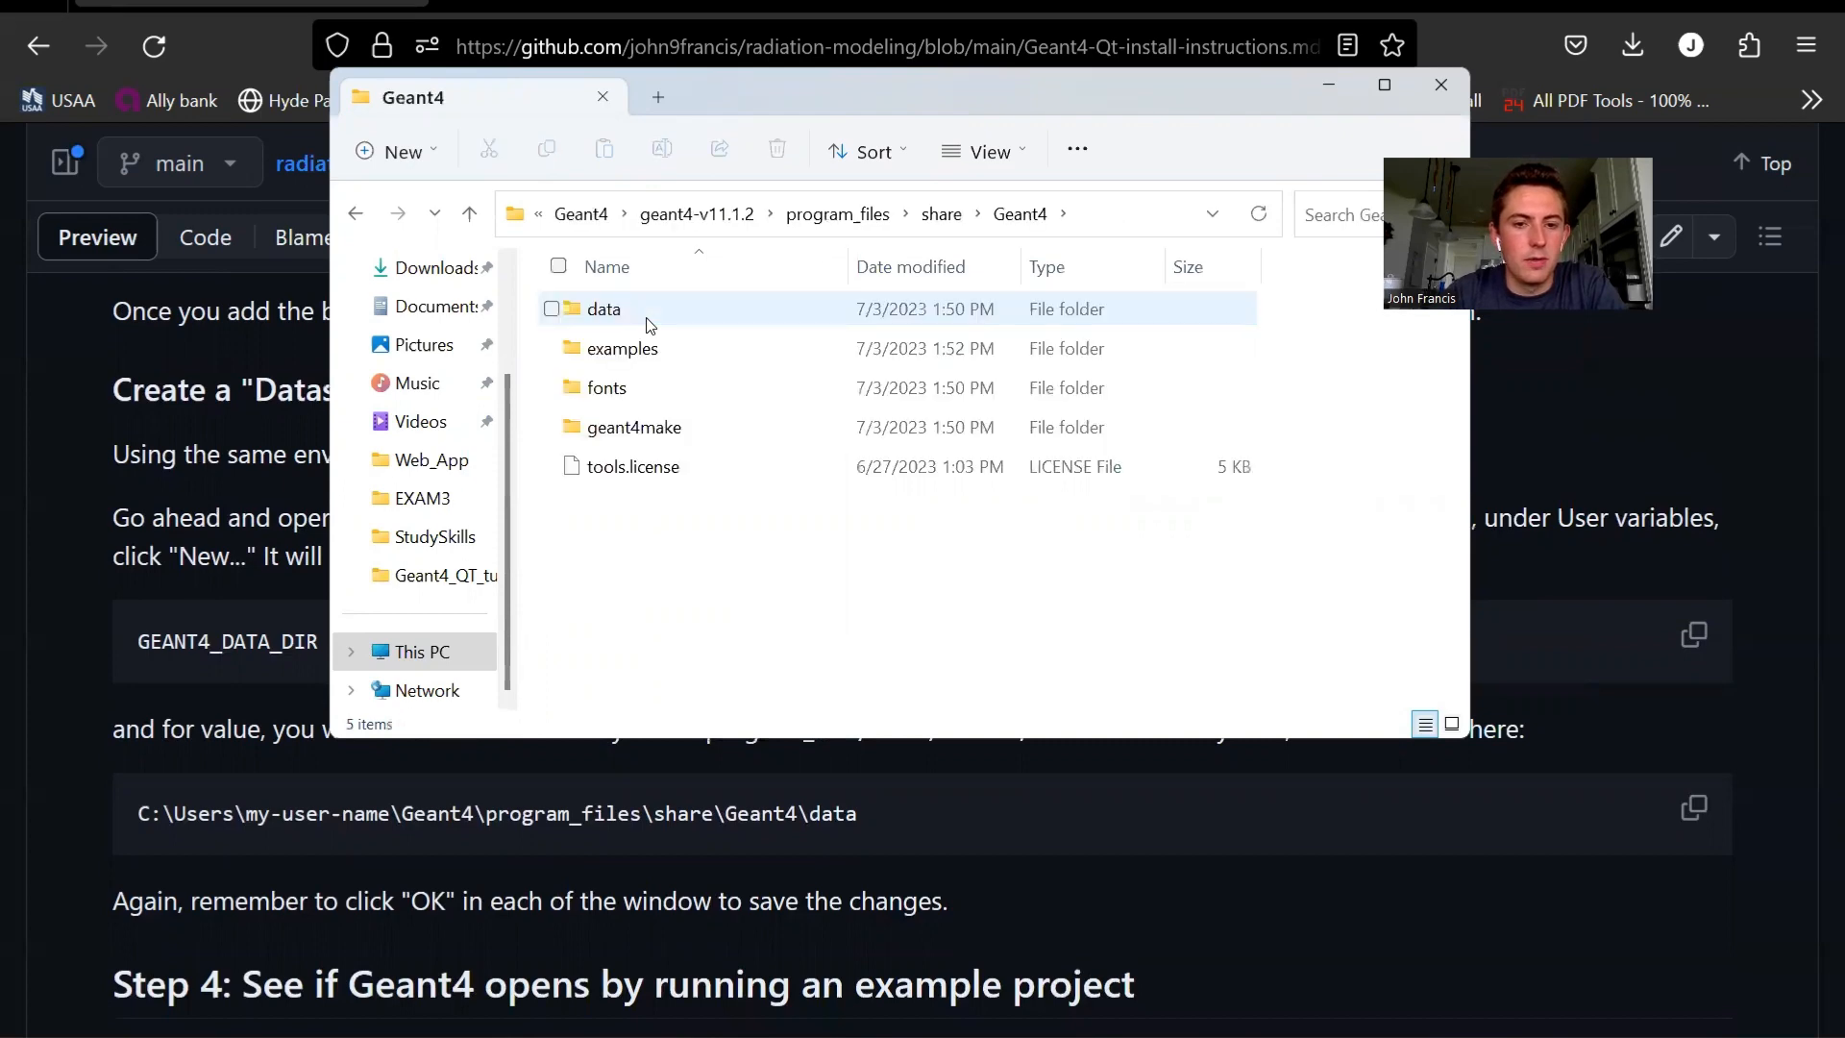
double_click(718, 322)
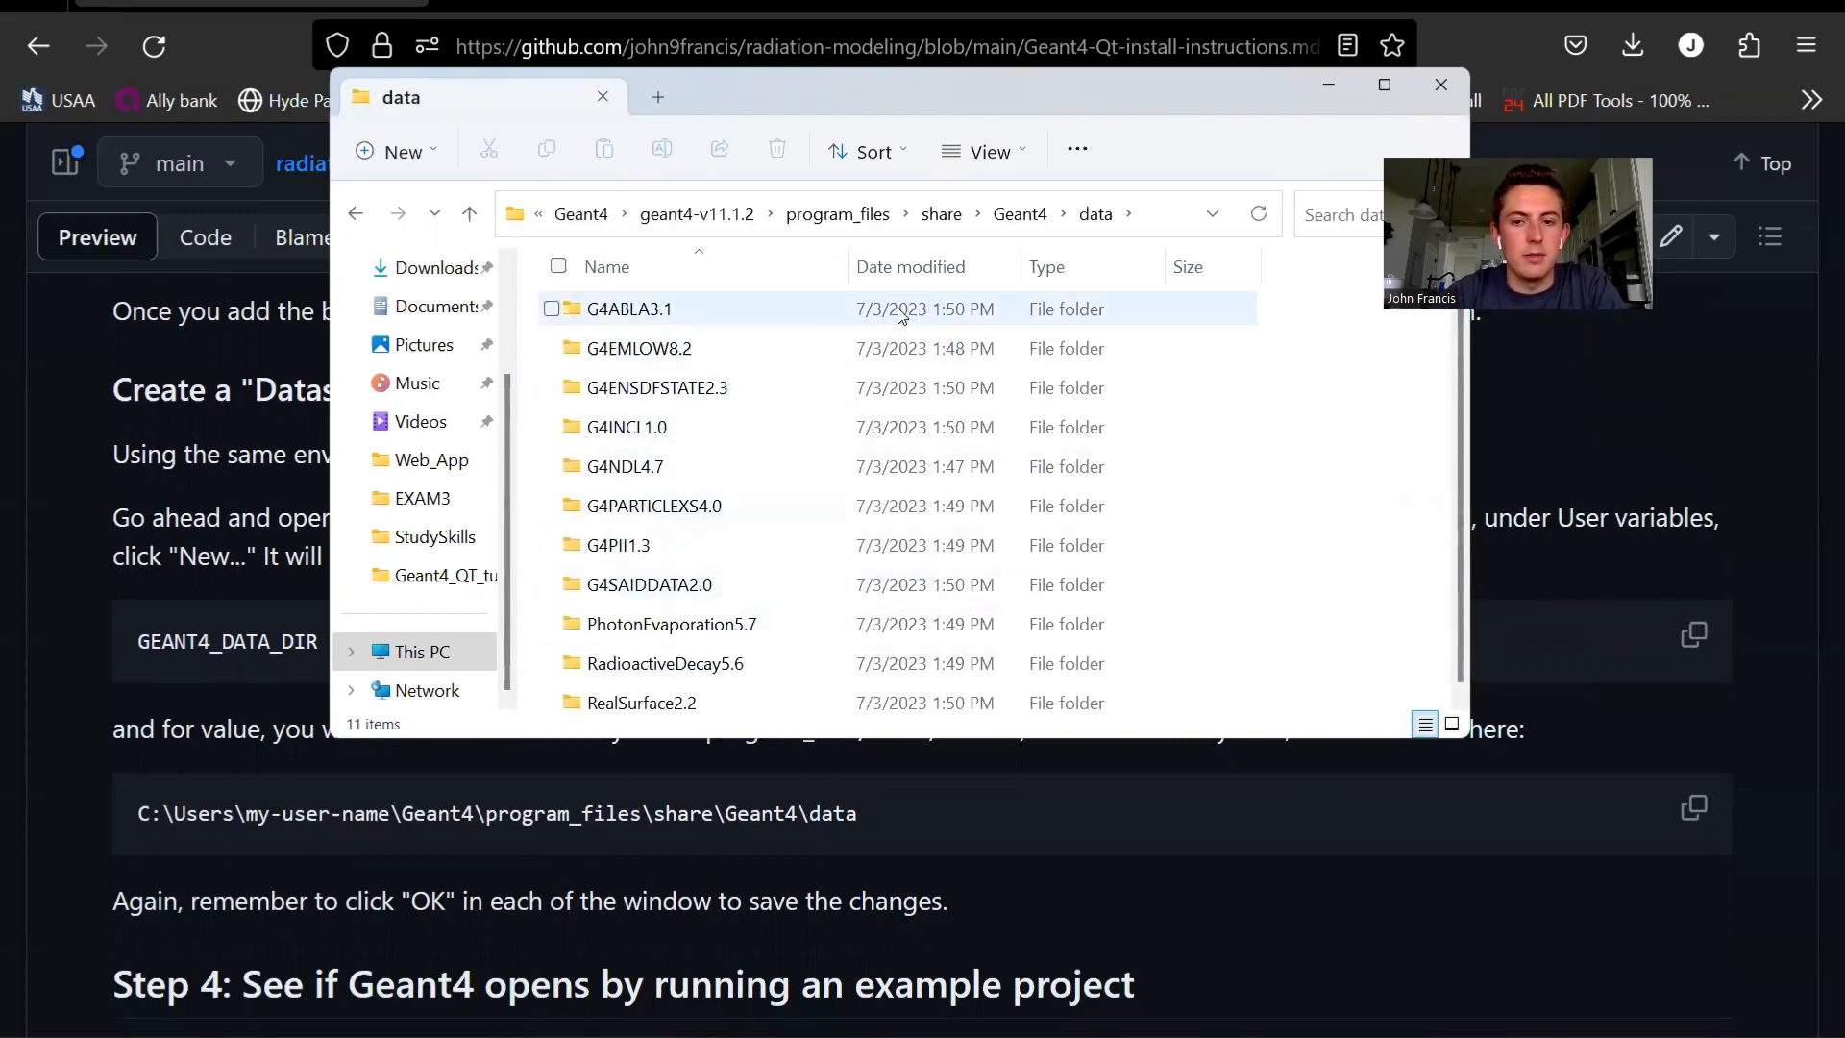
left_click(1174, 211)
key("ctrl+c")
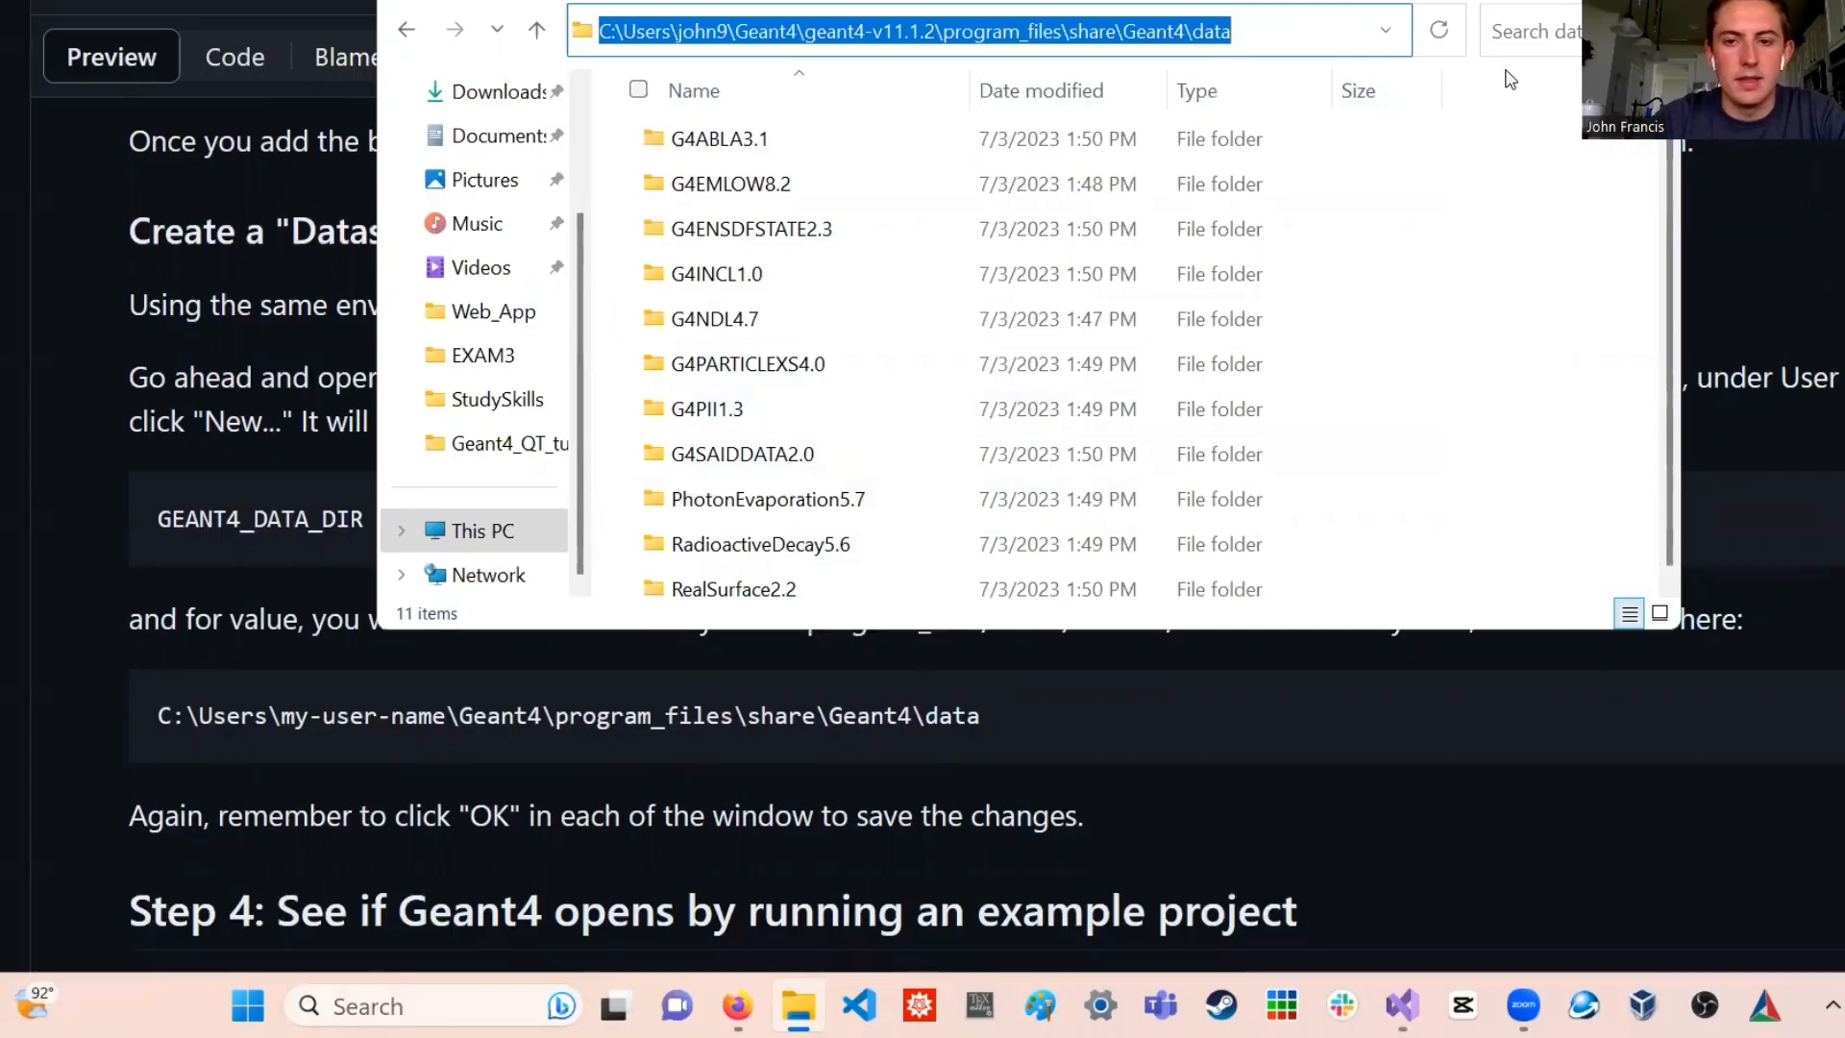
left_click(1278, 457)
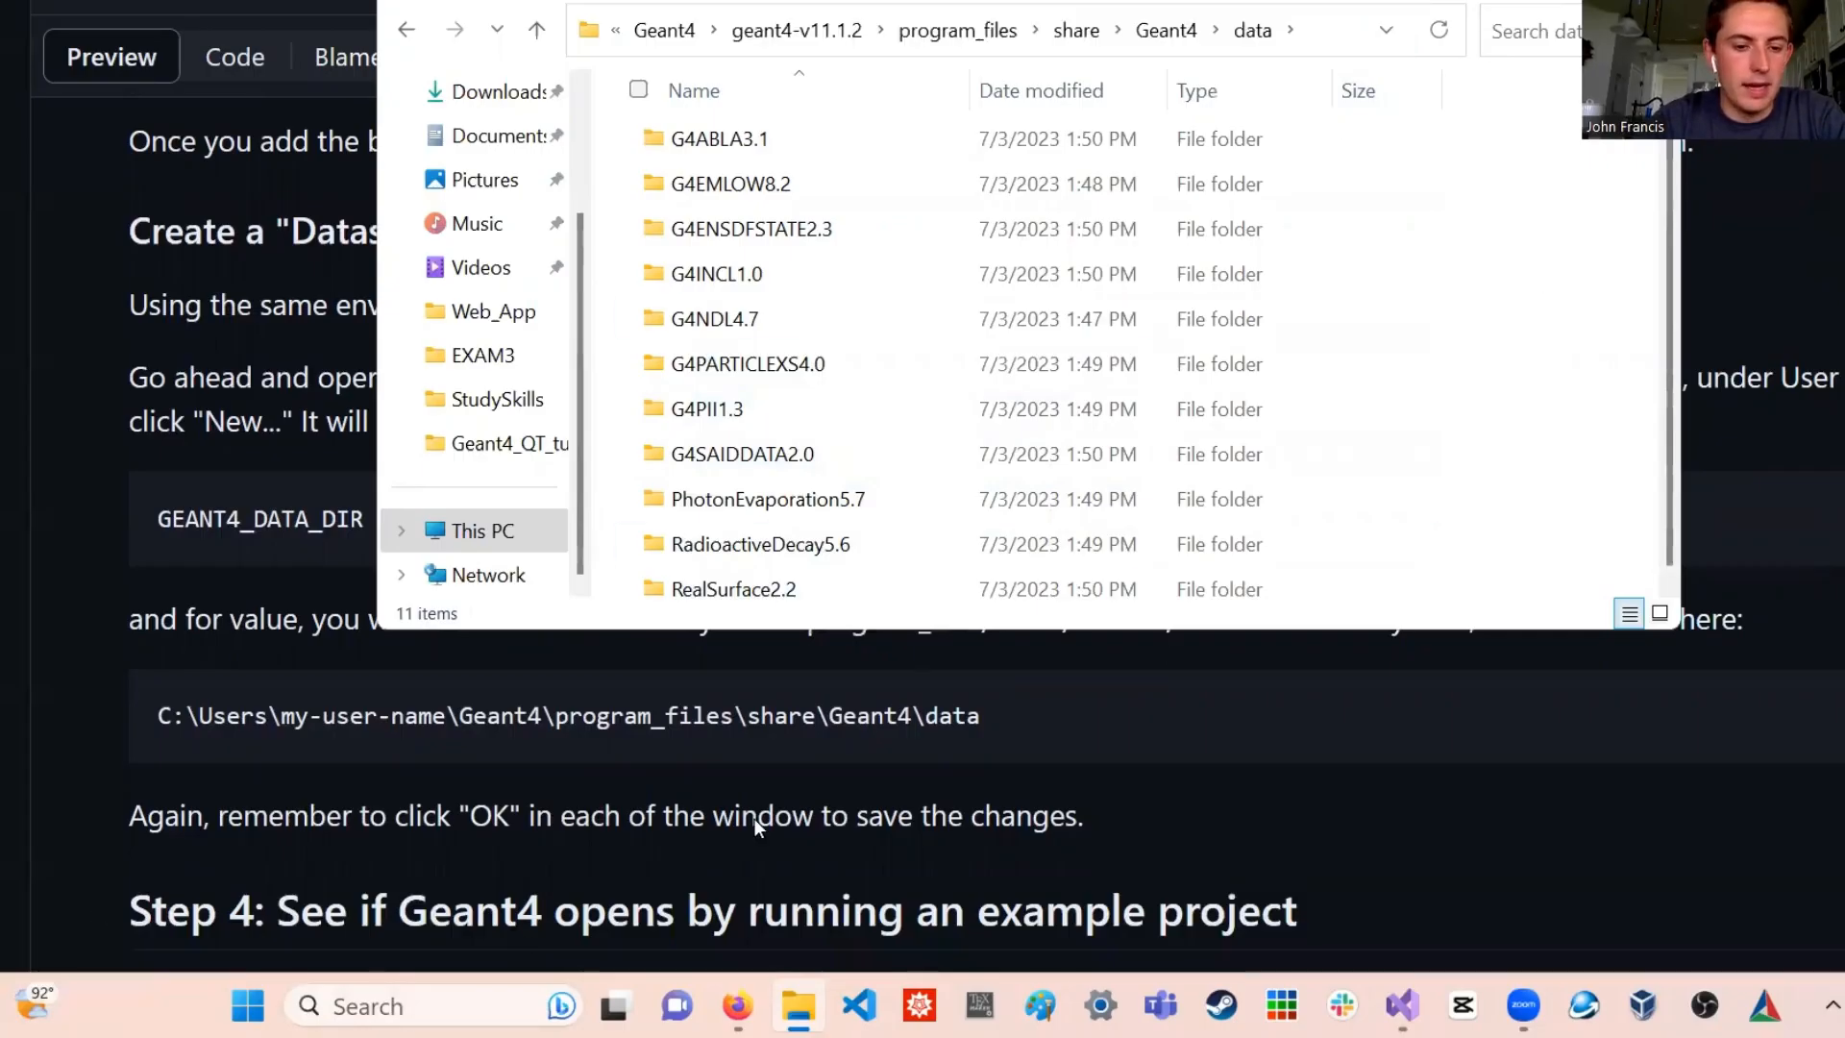
- Search Windows for "envir" and open the Environment Variables dialog from System Properties
left_click(415, 1005)
type("envir")
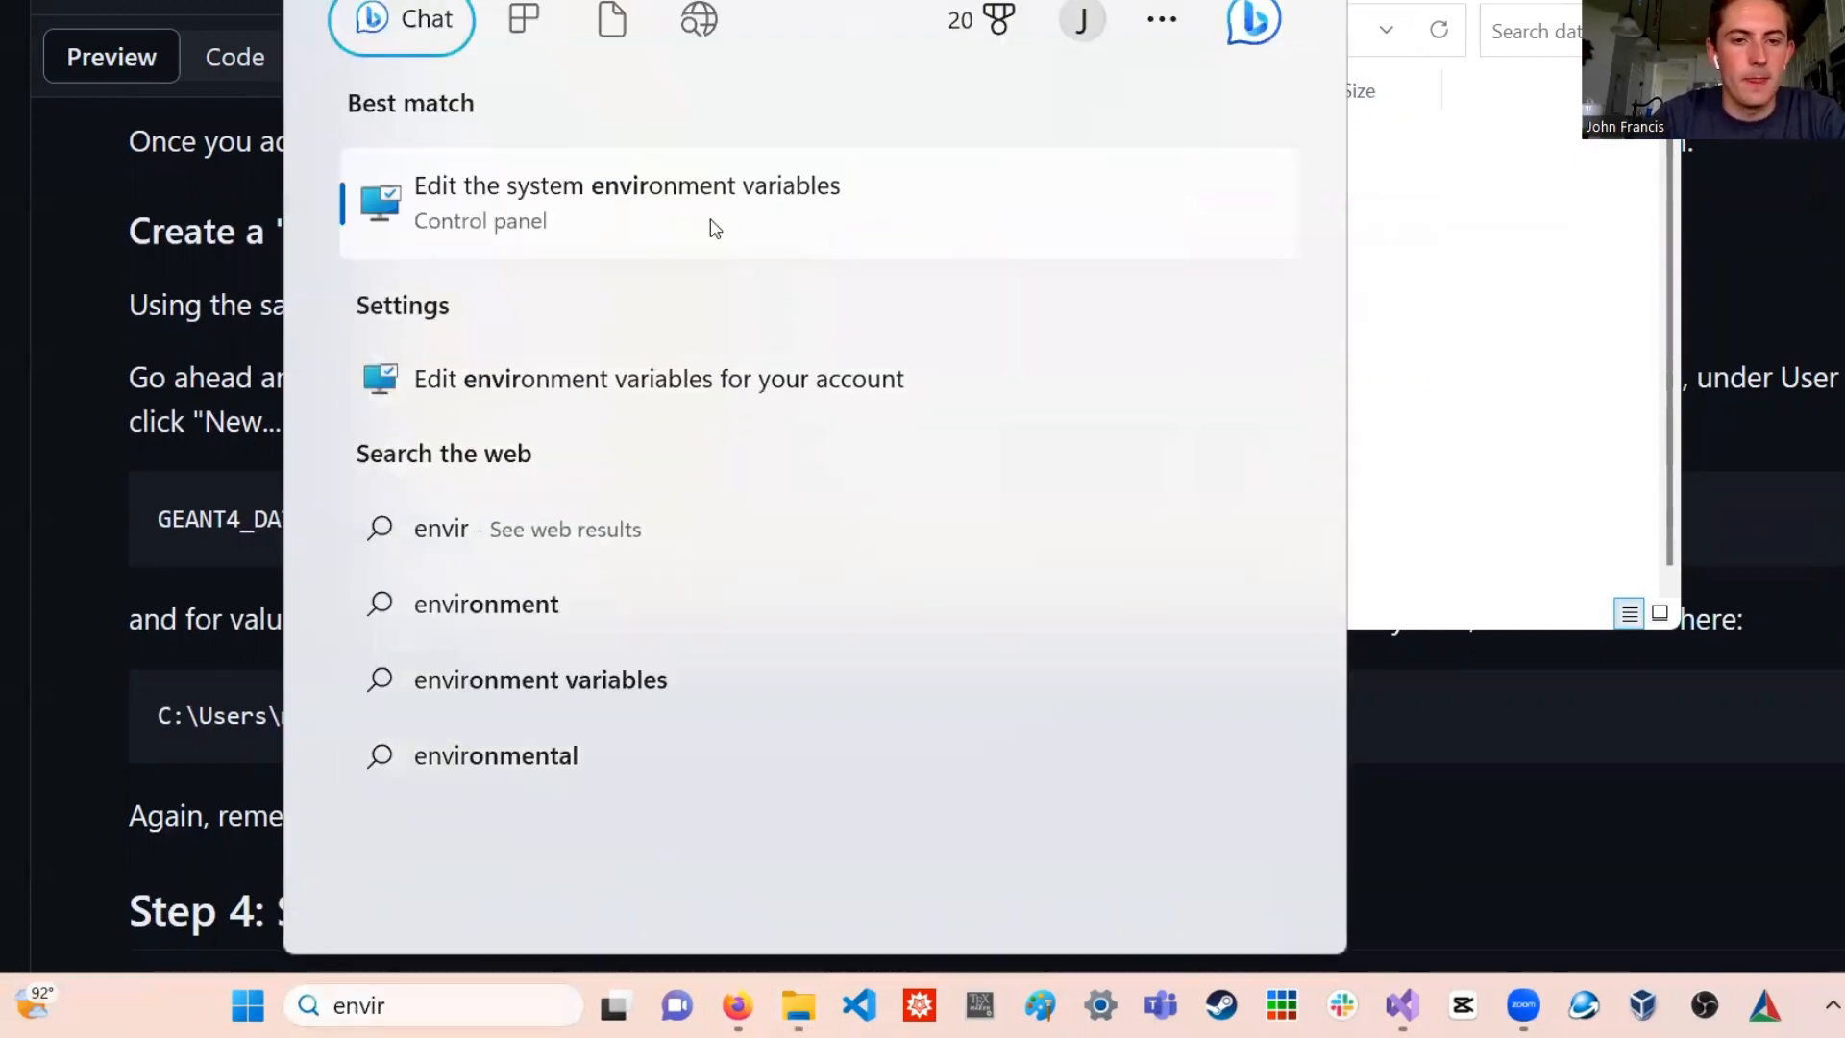
left_click(714, 229)
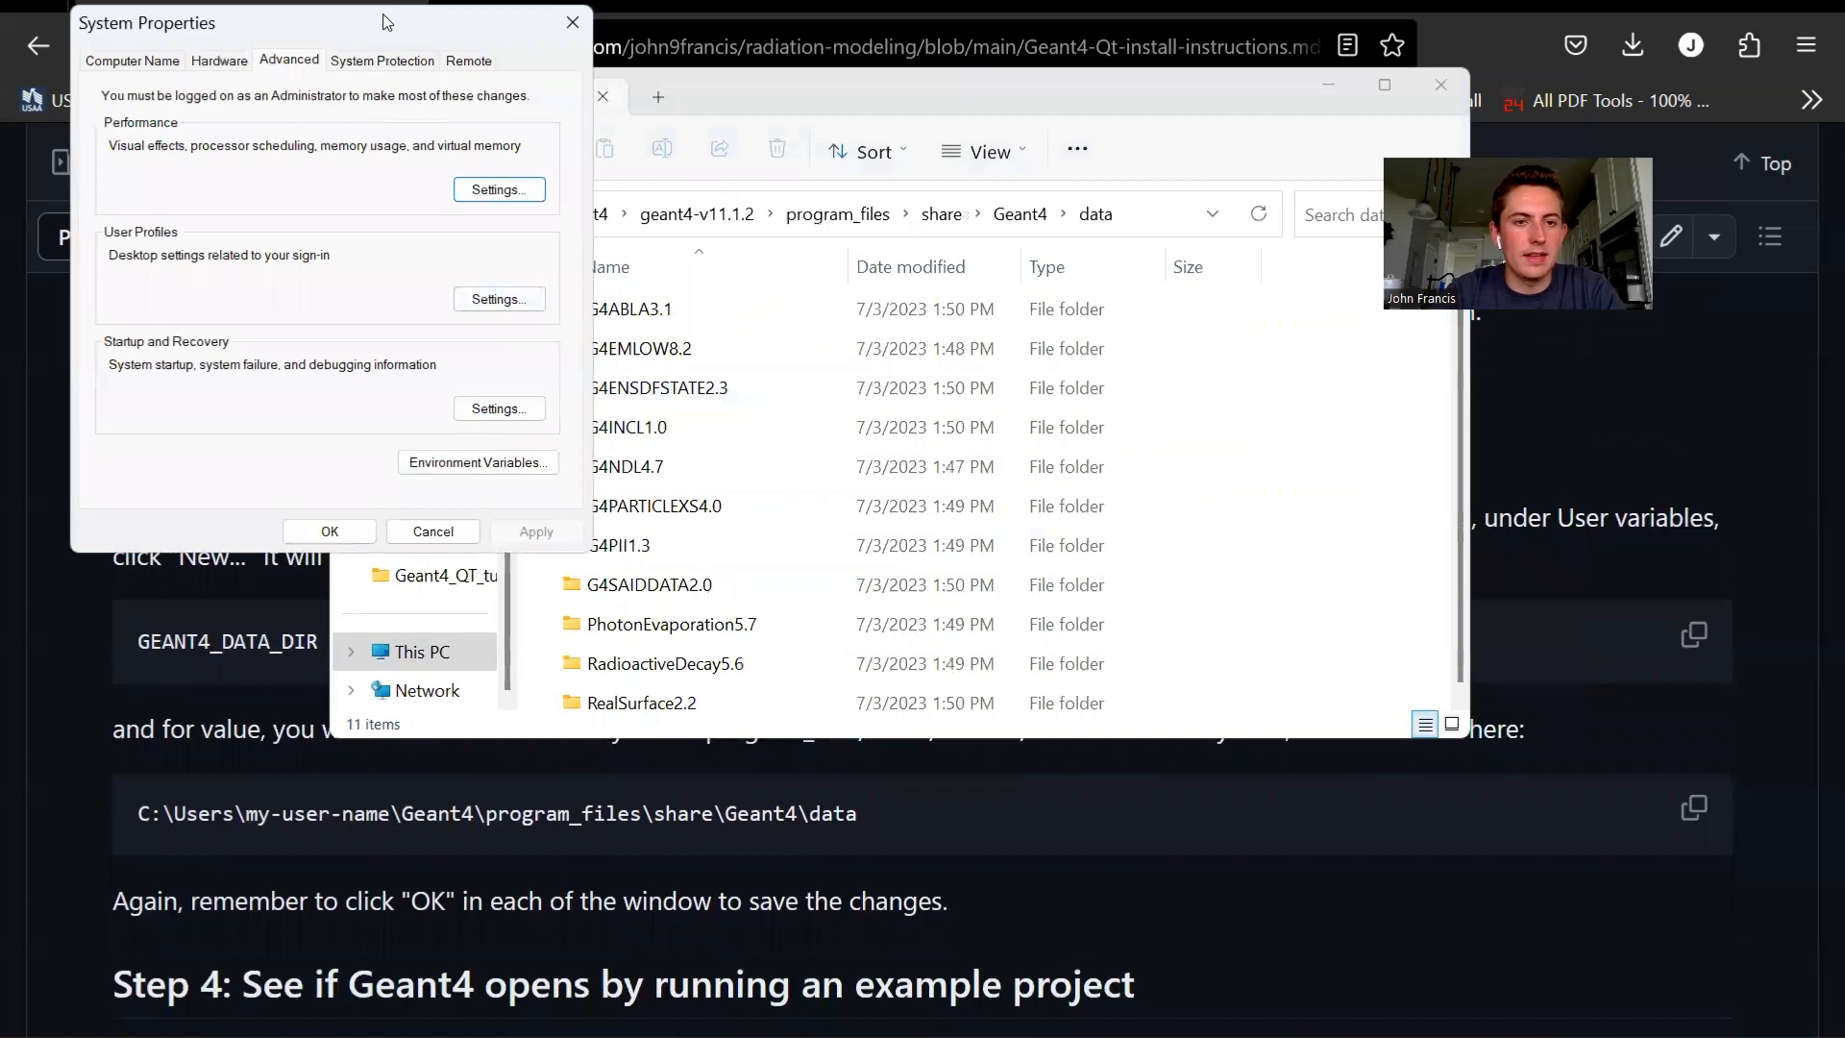
left_click_drag(384, 22, 676, 31)
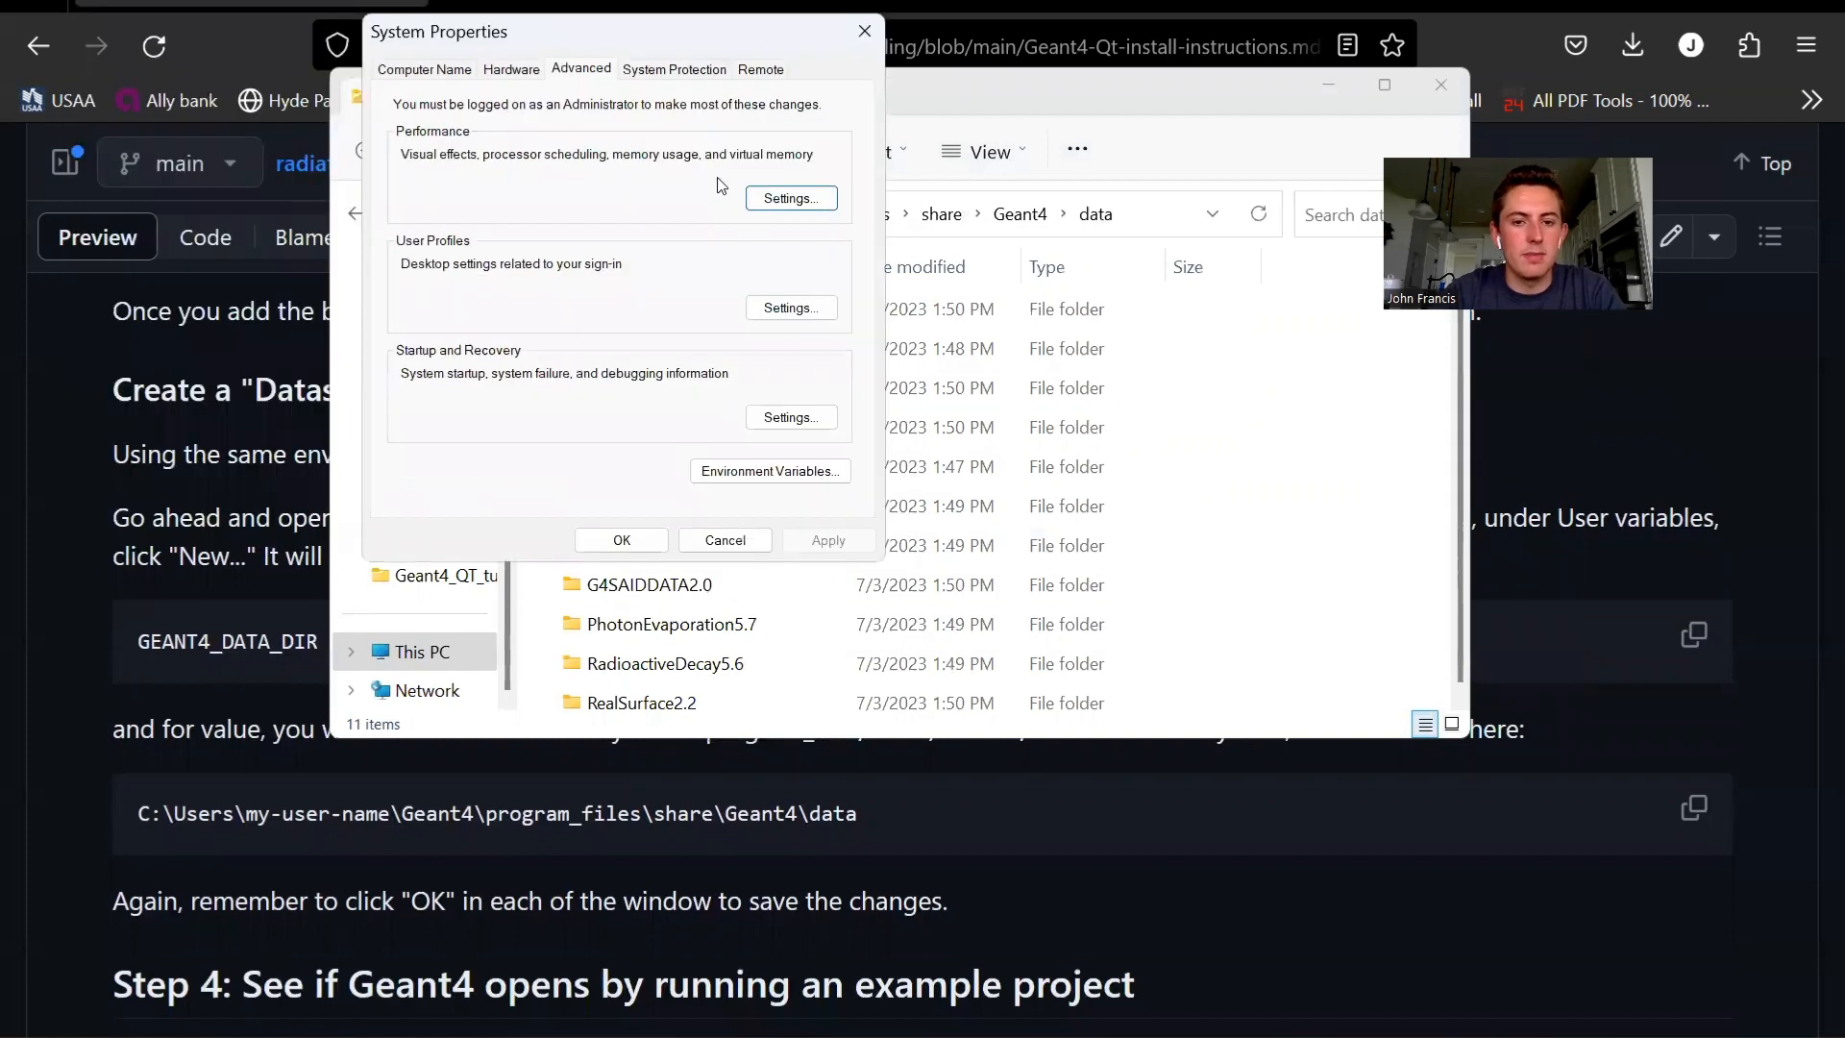
left_click(798, 472)
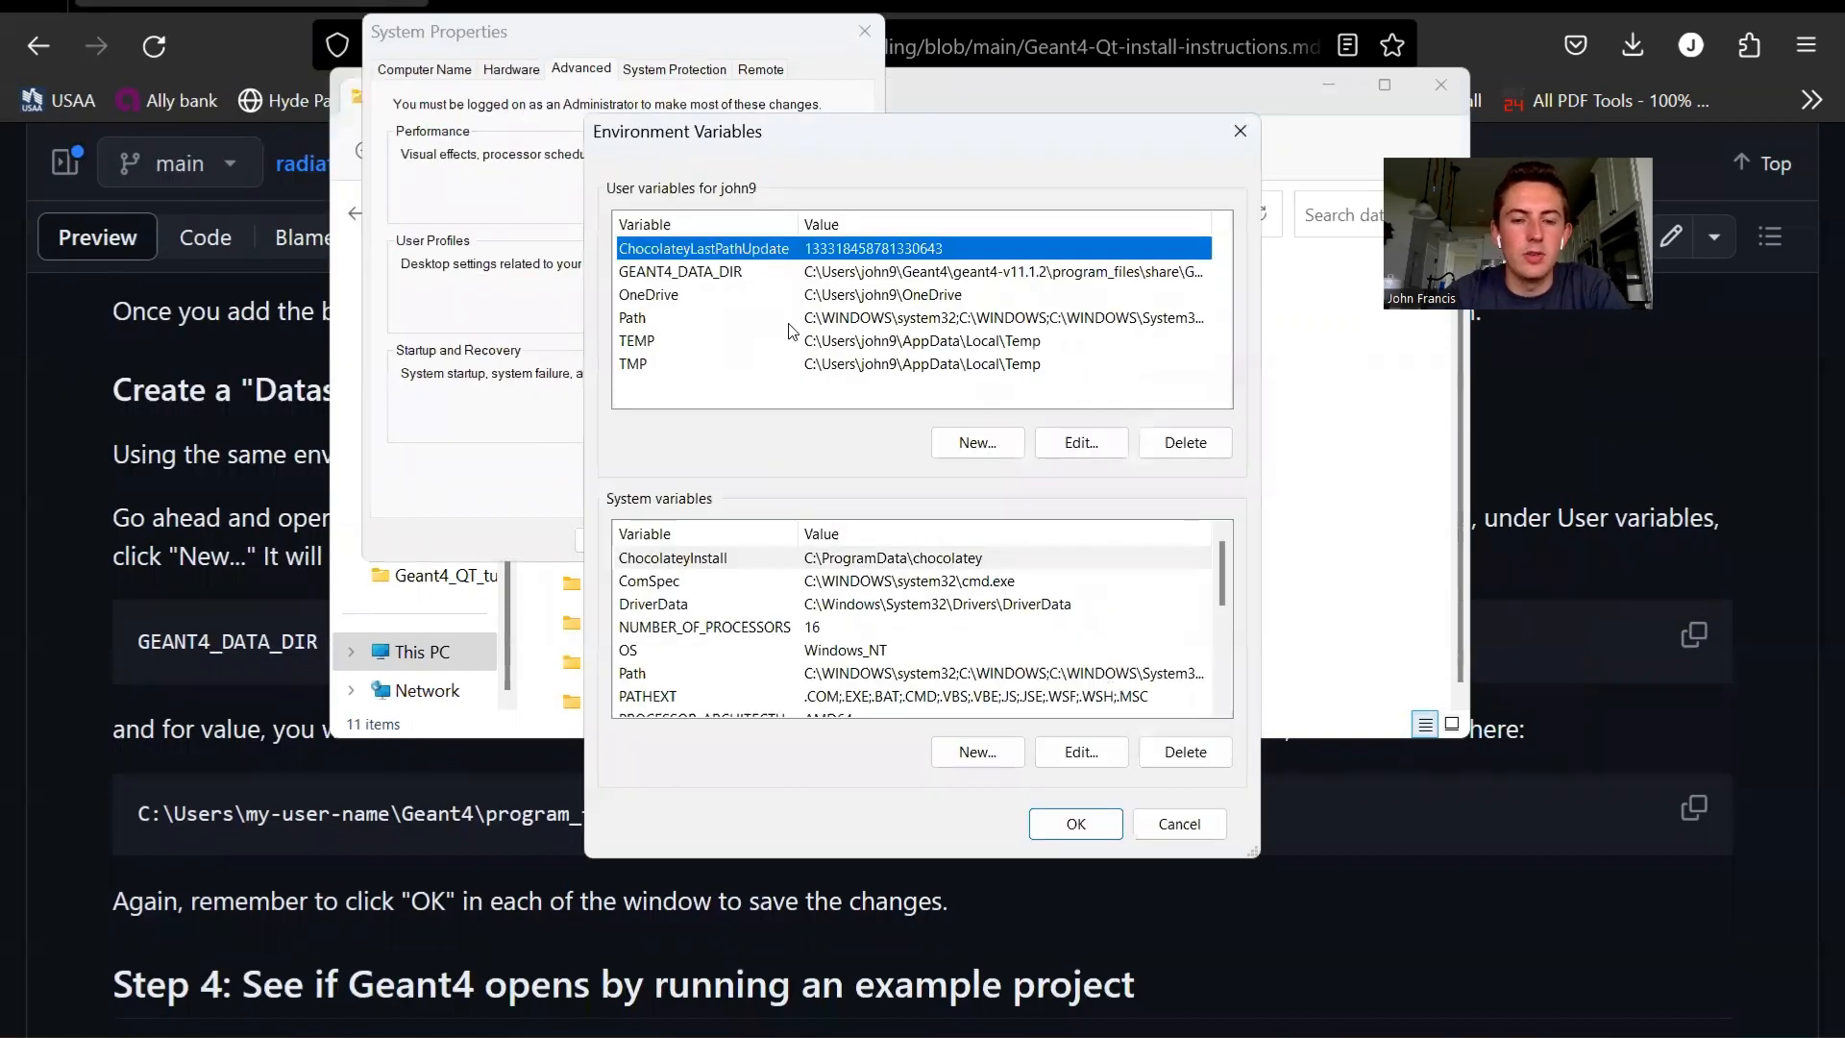
- Demonstrate filling in a new user variable named GEANT4_DATA_DIR with the copied data folder path as its value
left_click(813, 397)
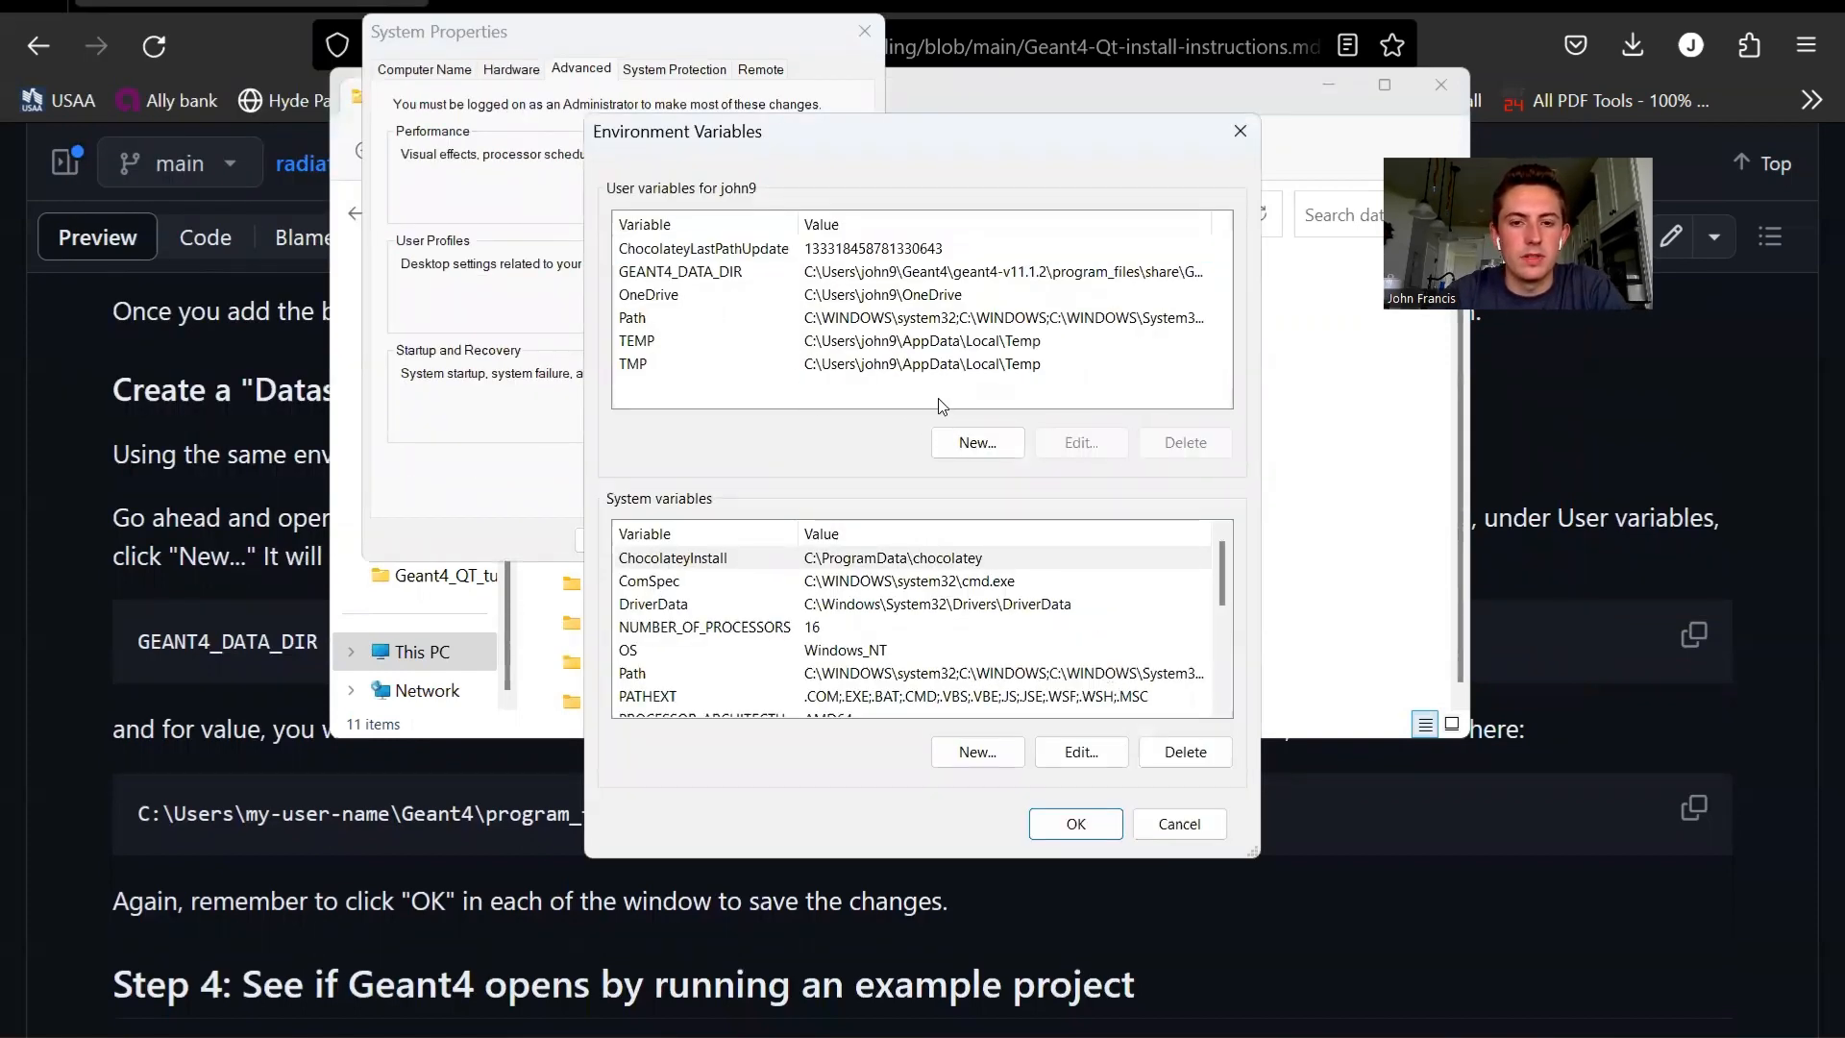
left_click(995, 444)
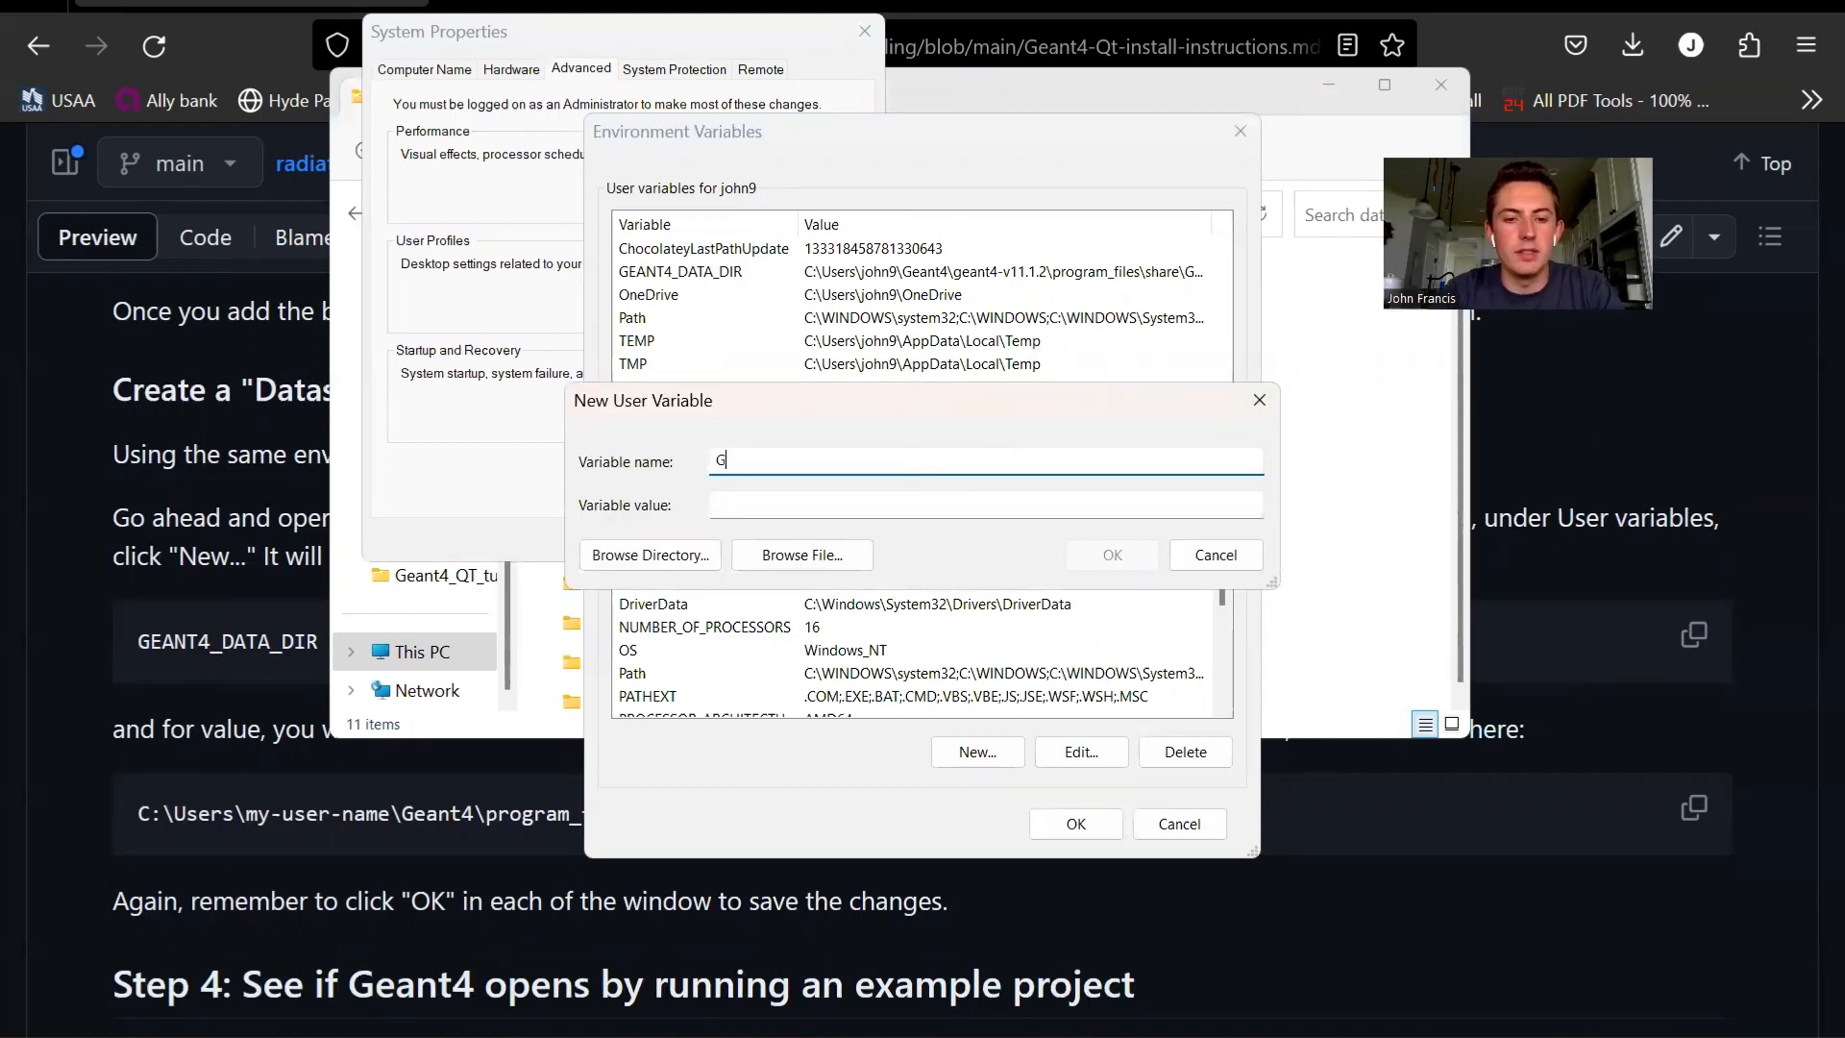
type("GEAN")
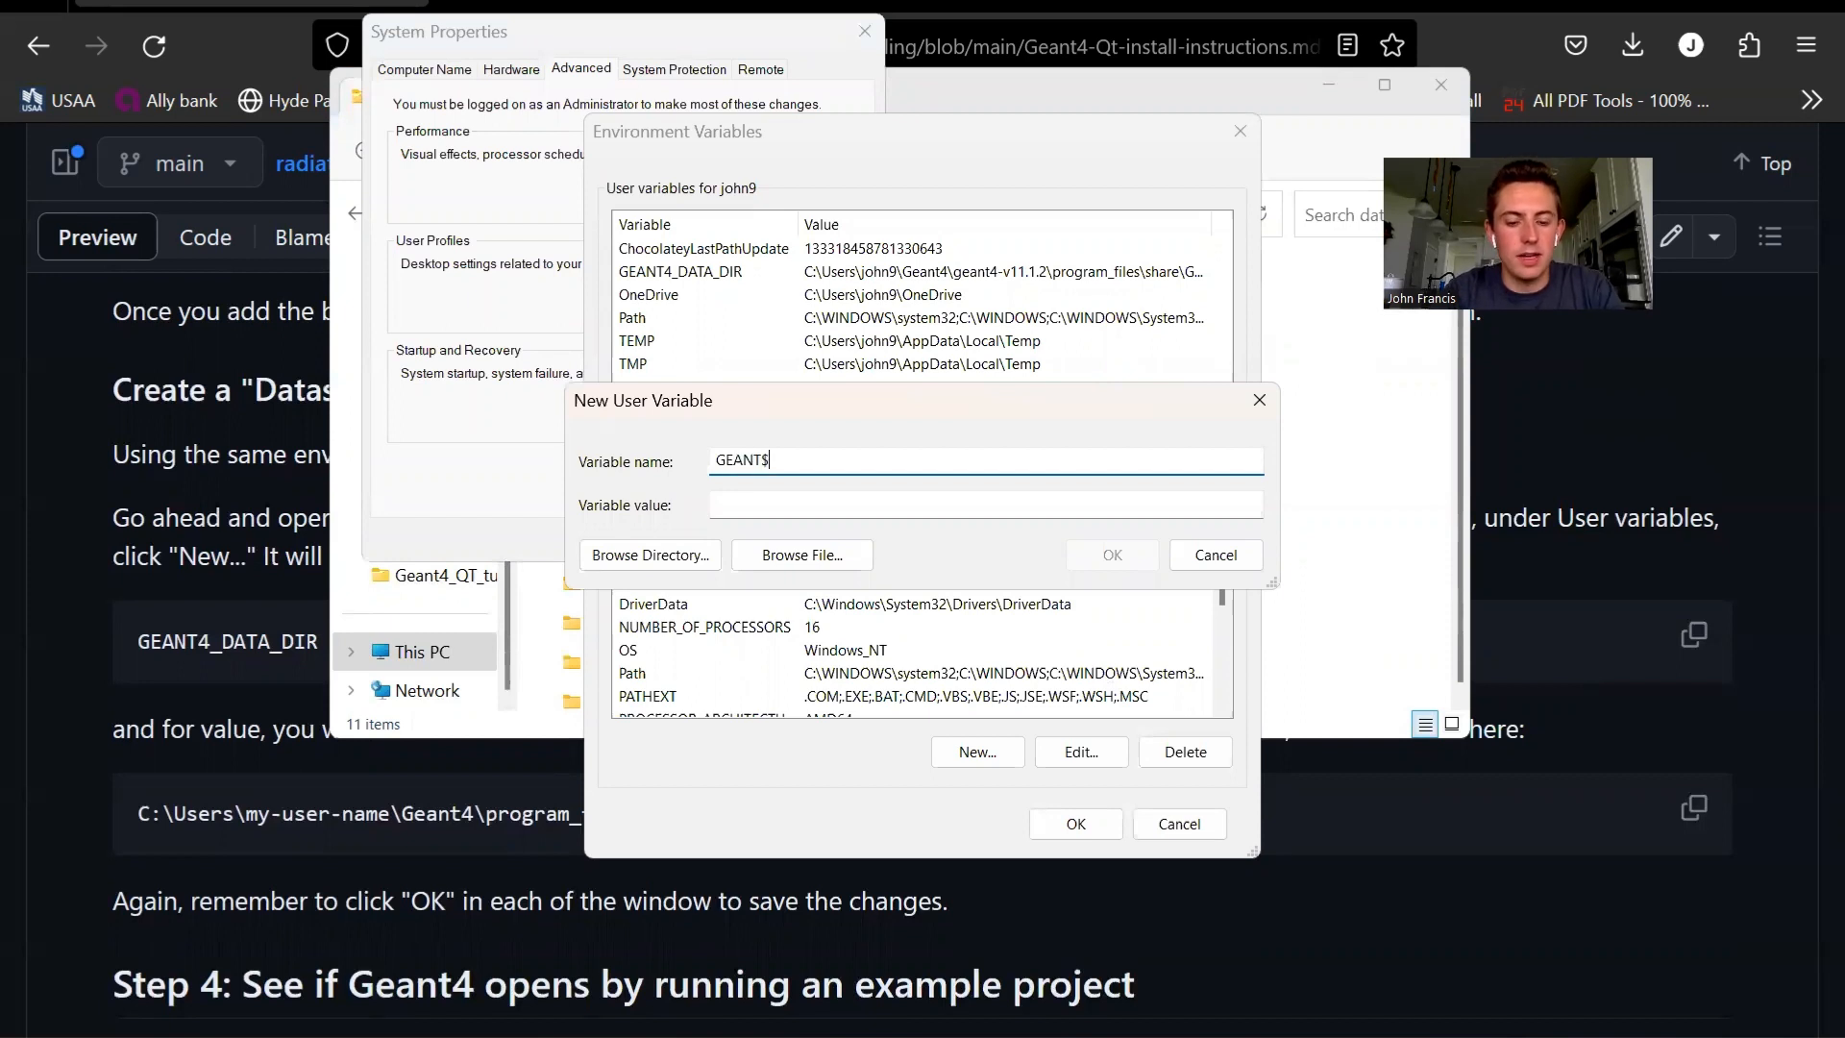
type("T4_DATA_DIR")
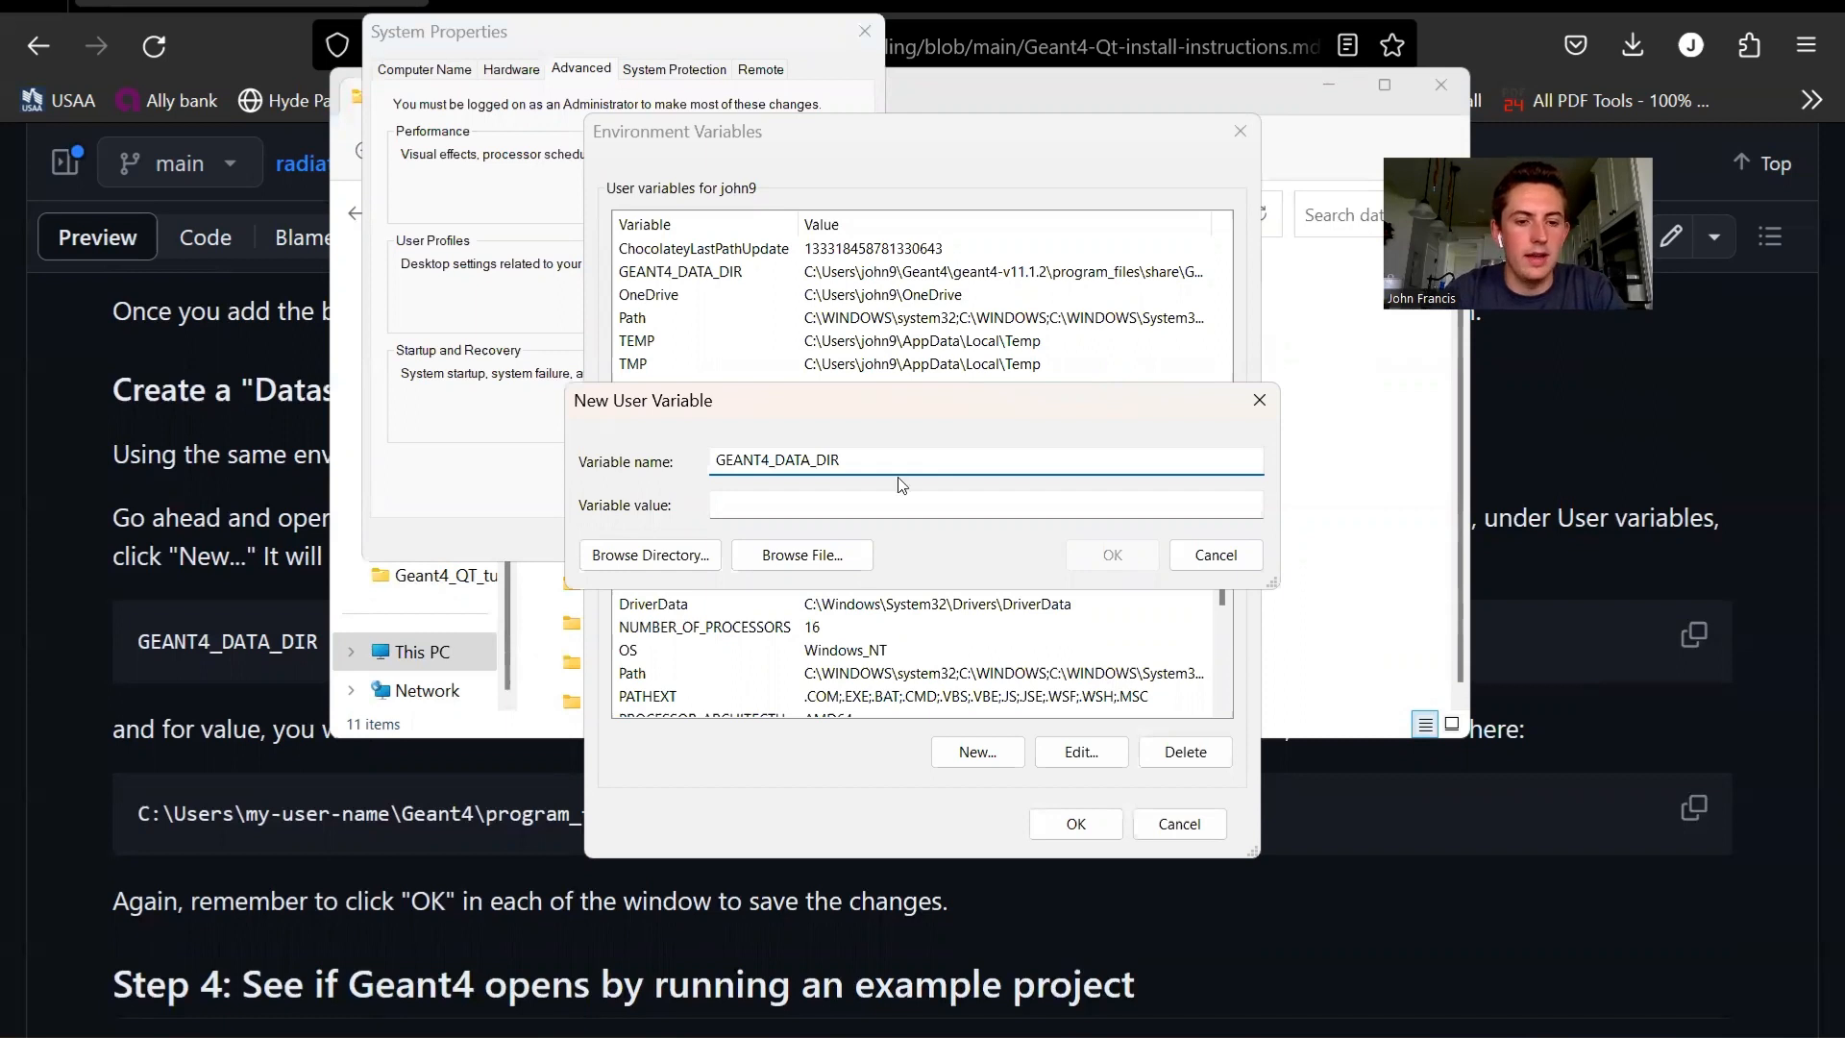
left_click(788, 507)
key("ctrl+v")
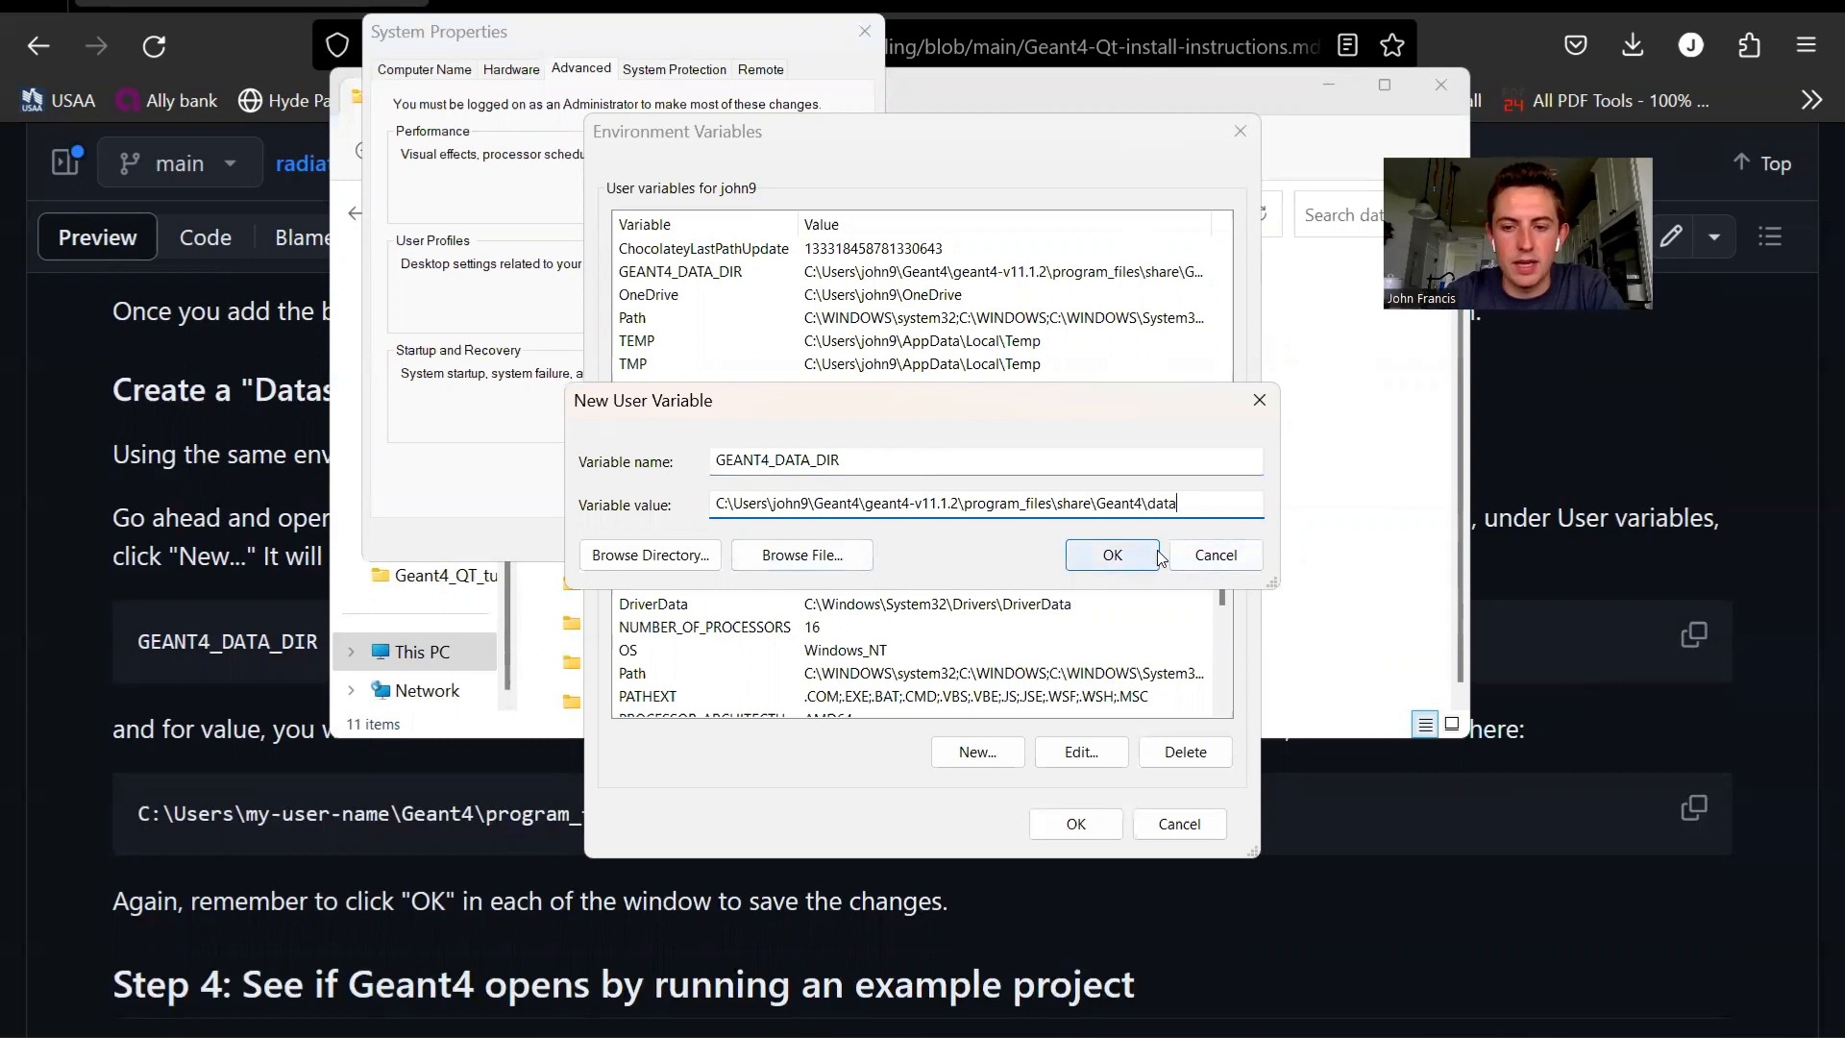
- Check the existing GEANT4_DATA_DIR entry in the user variables, then accept the Environment Variables and System Properties dialogs
left_click(727, 276)
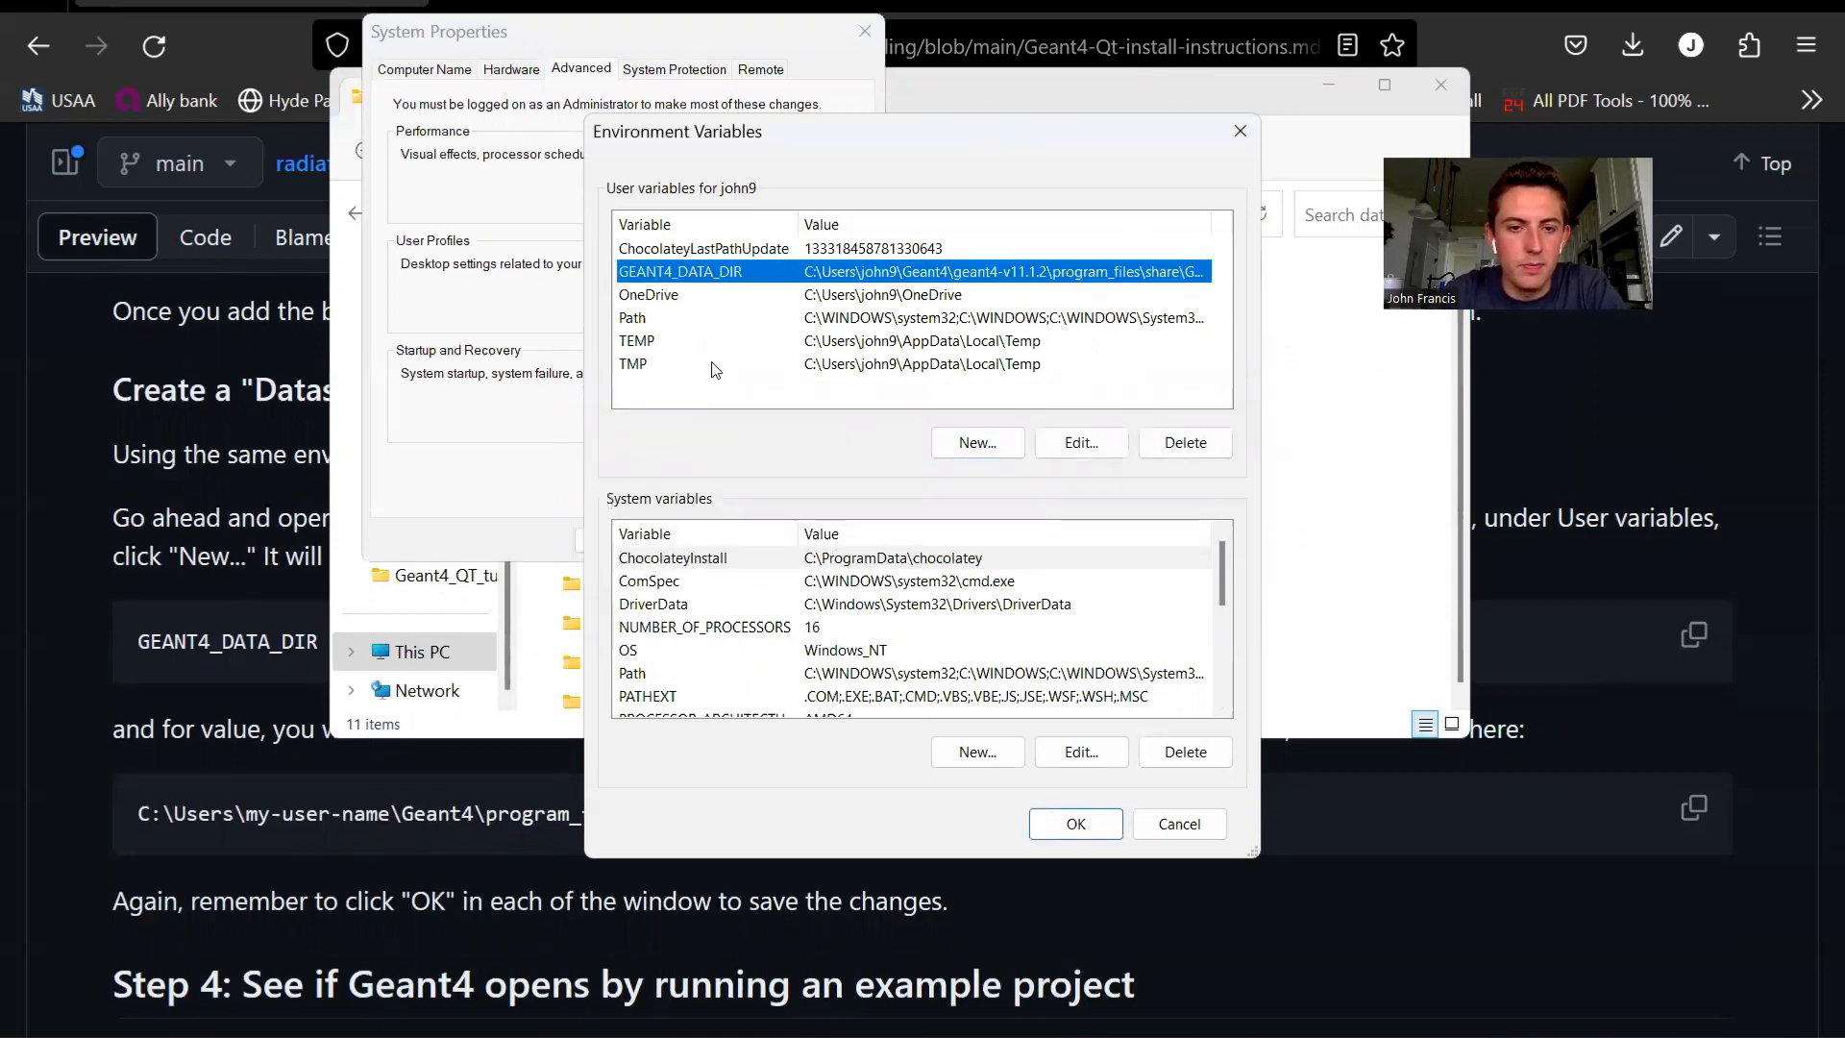
left_click(712, 389)
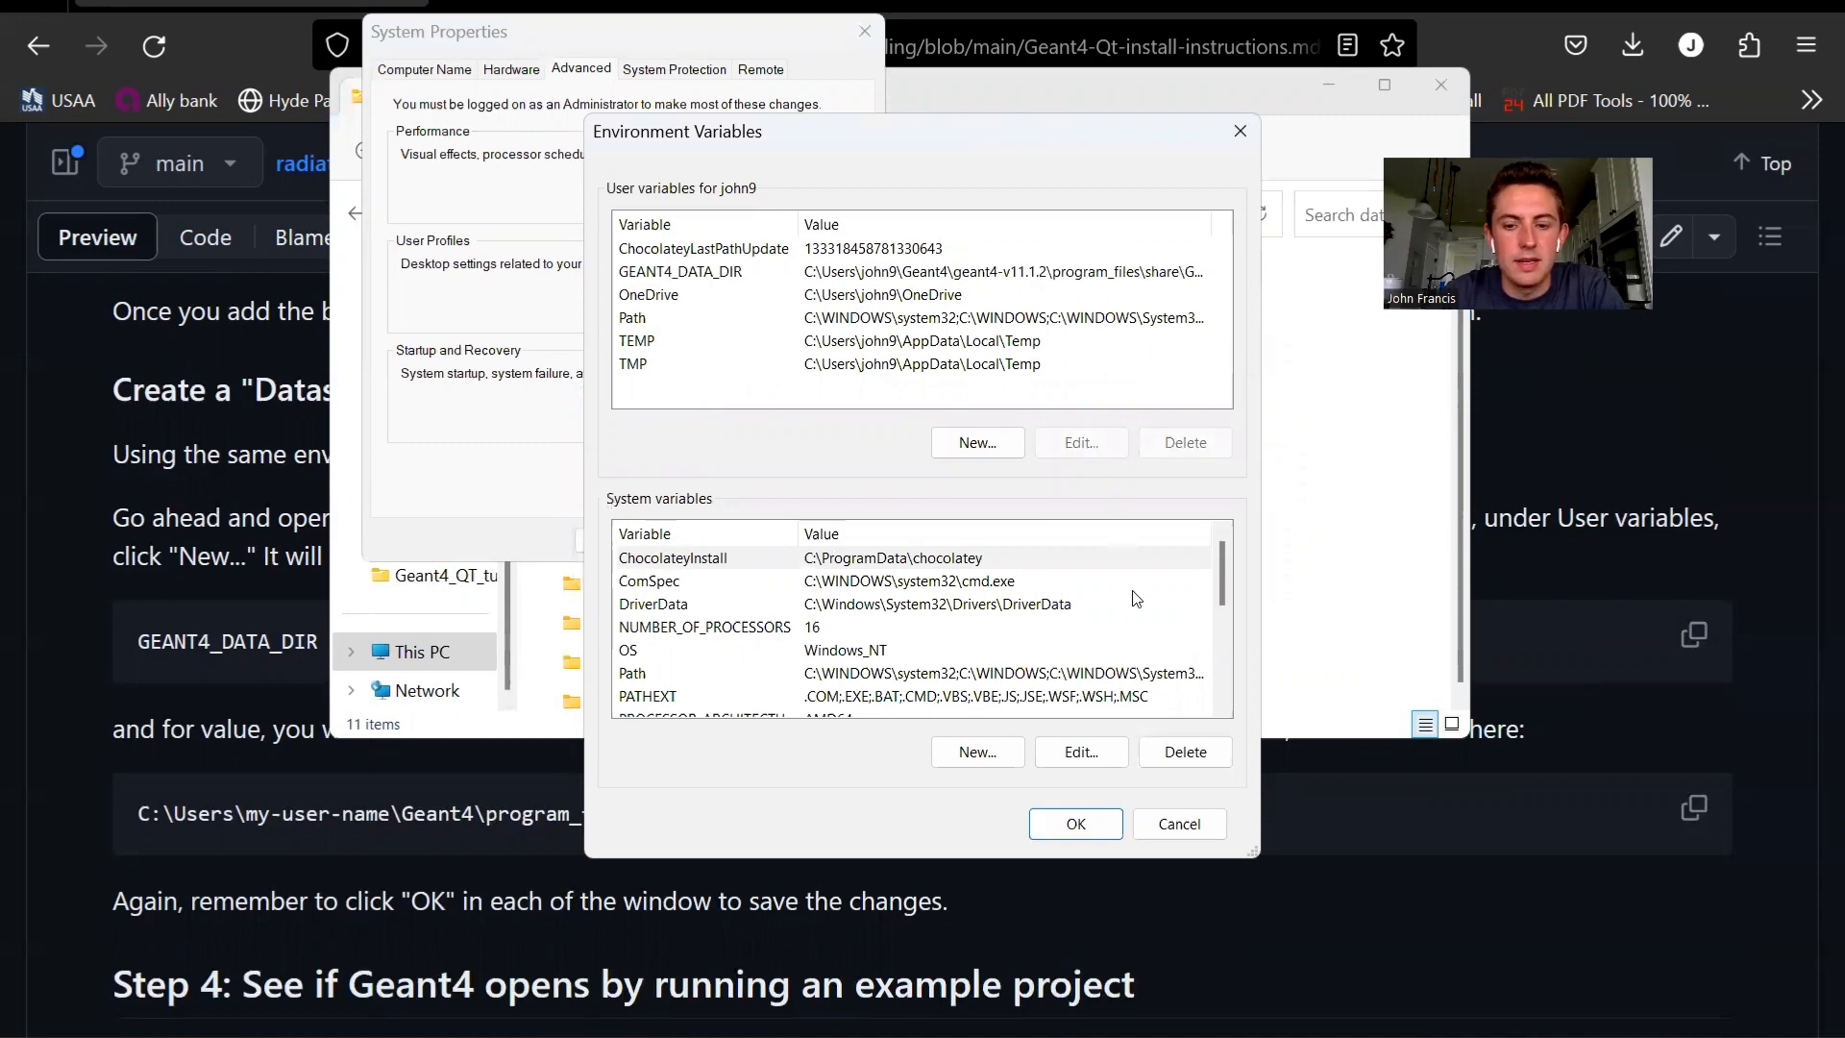
left_click(1107, 823)
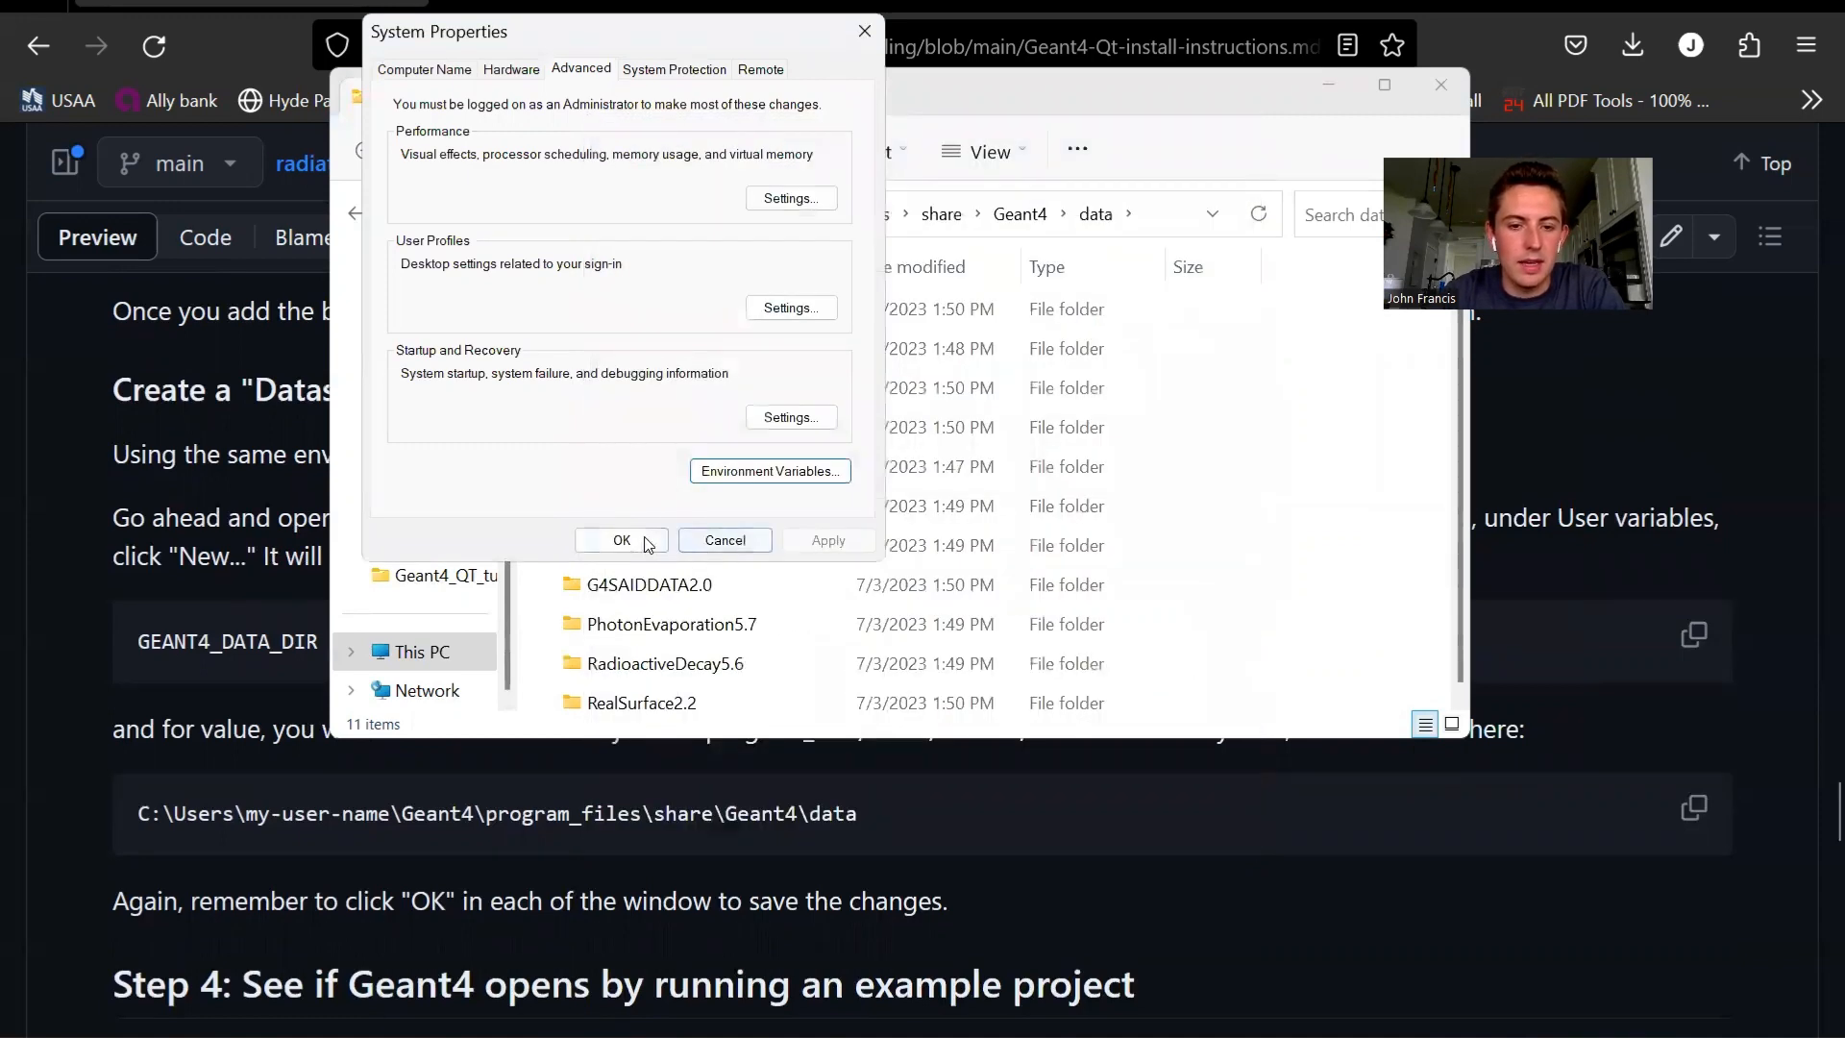
left_click(646, 543)
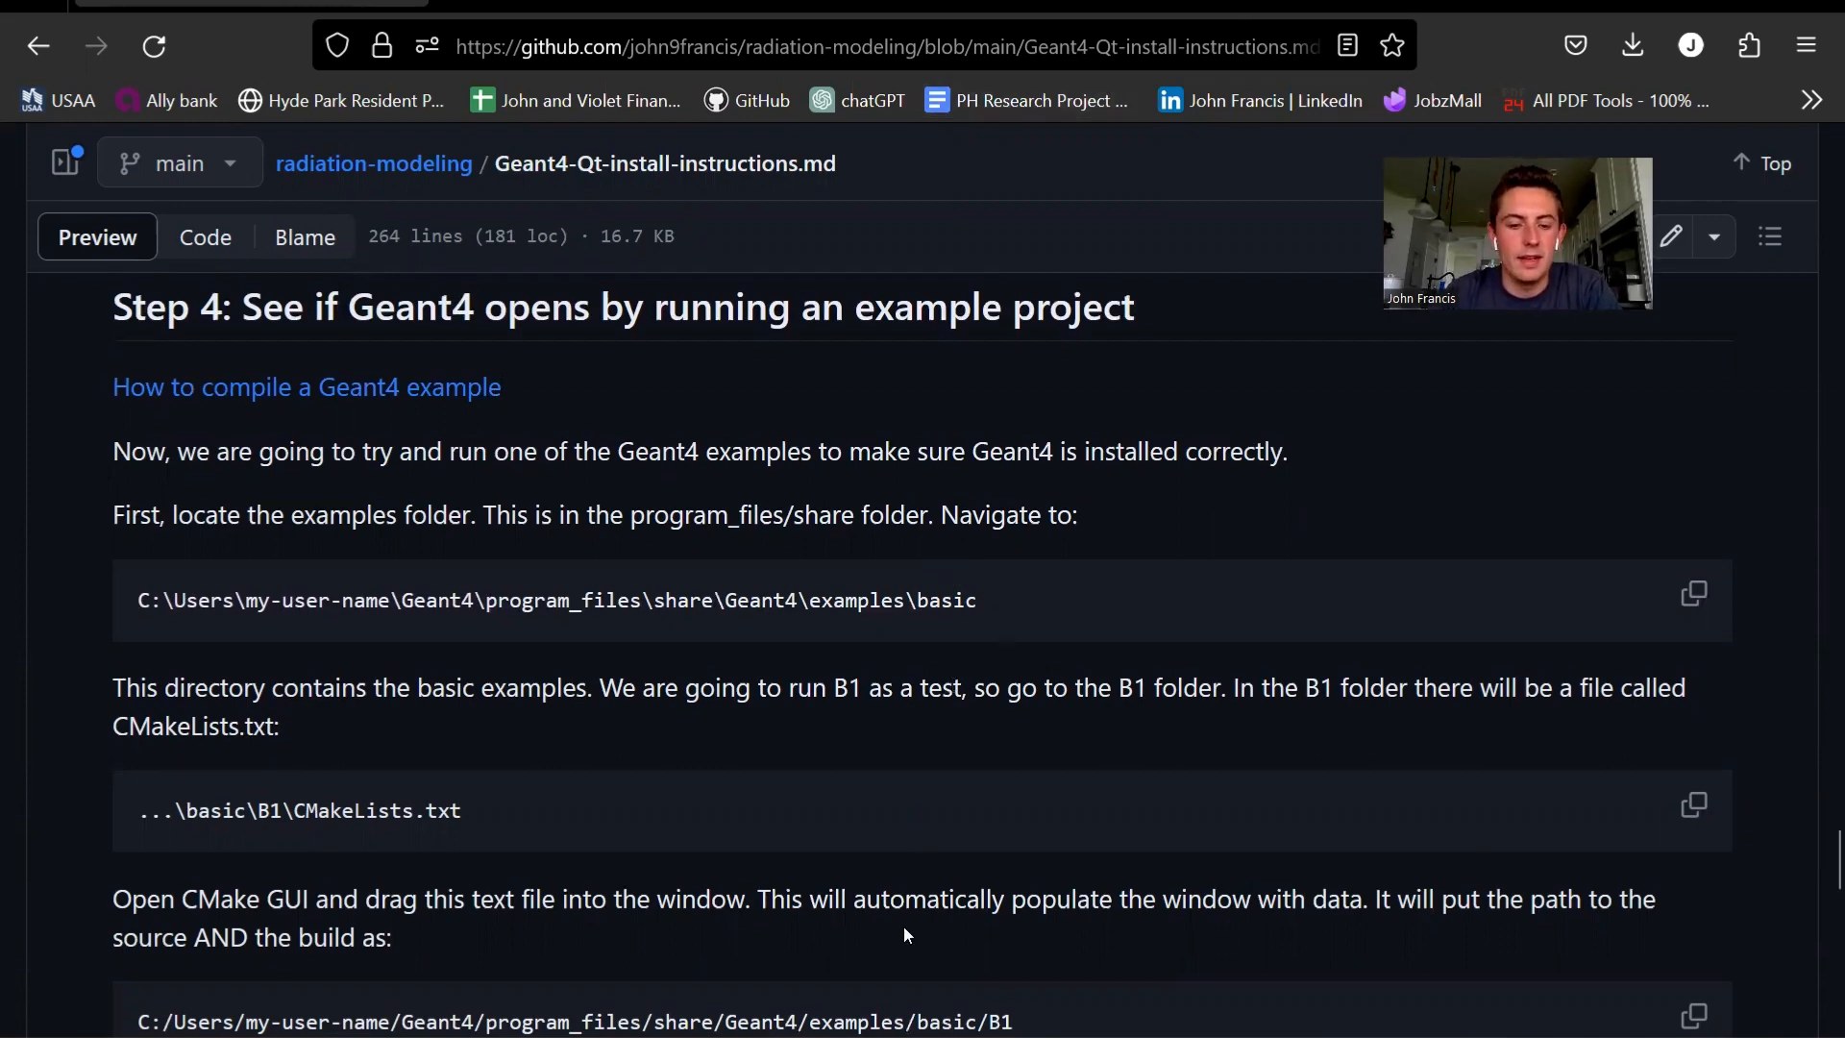
- Open a new File Explorer window and go to geant4-v11.1.2\program_files\share\Geant4\examples\basic\B1
key("super+e")
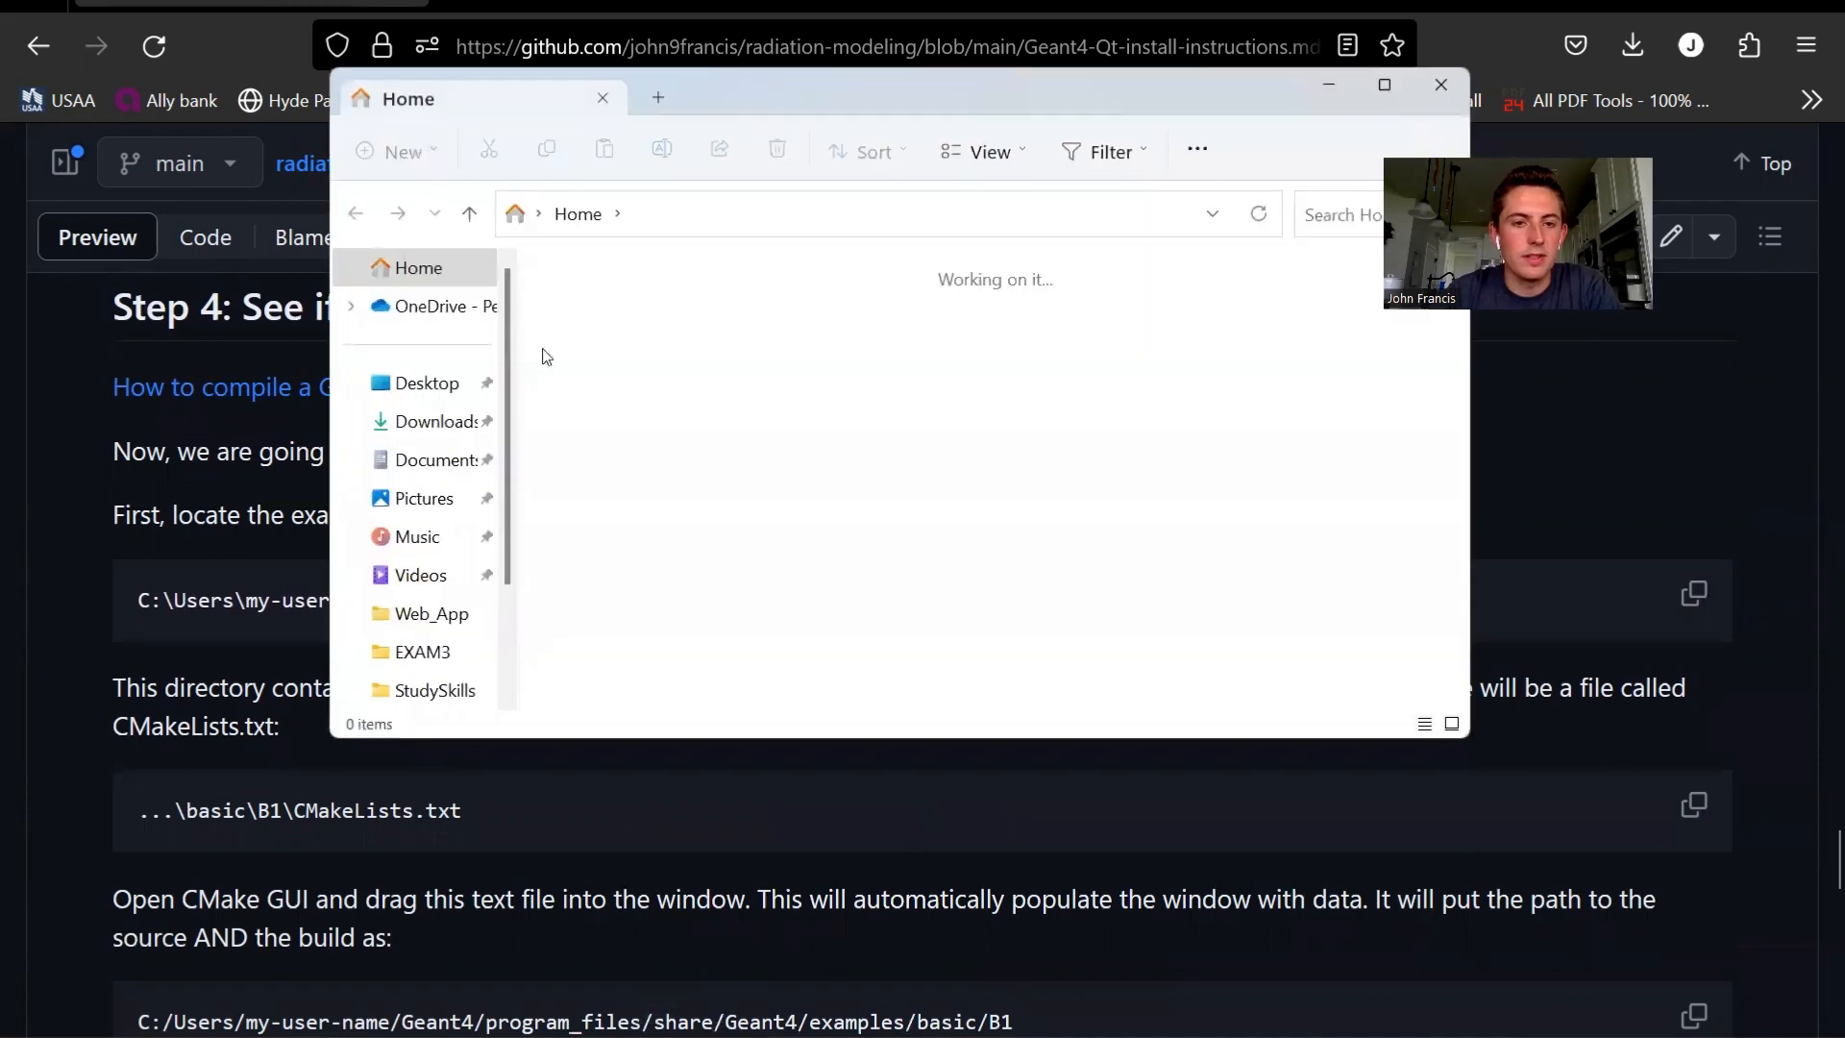
left_click(699, 210)
type("c")
key("Down")
key("Return")
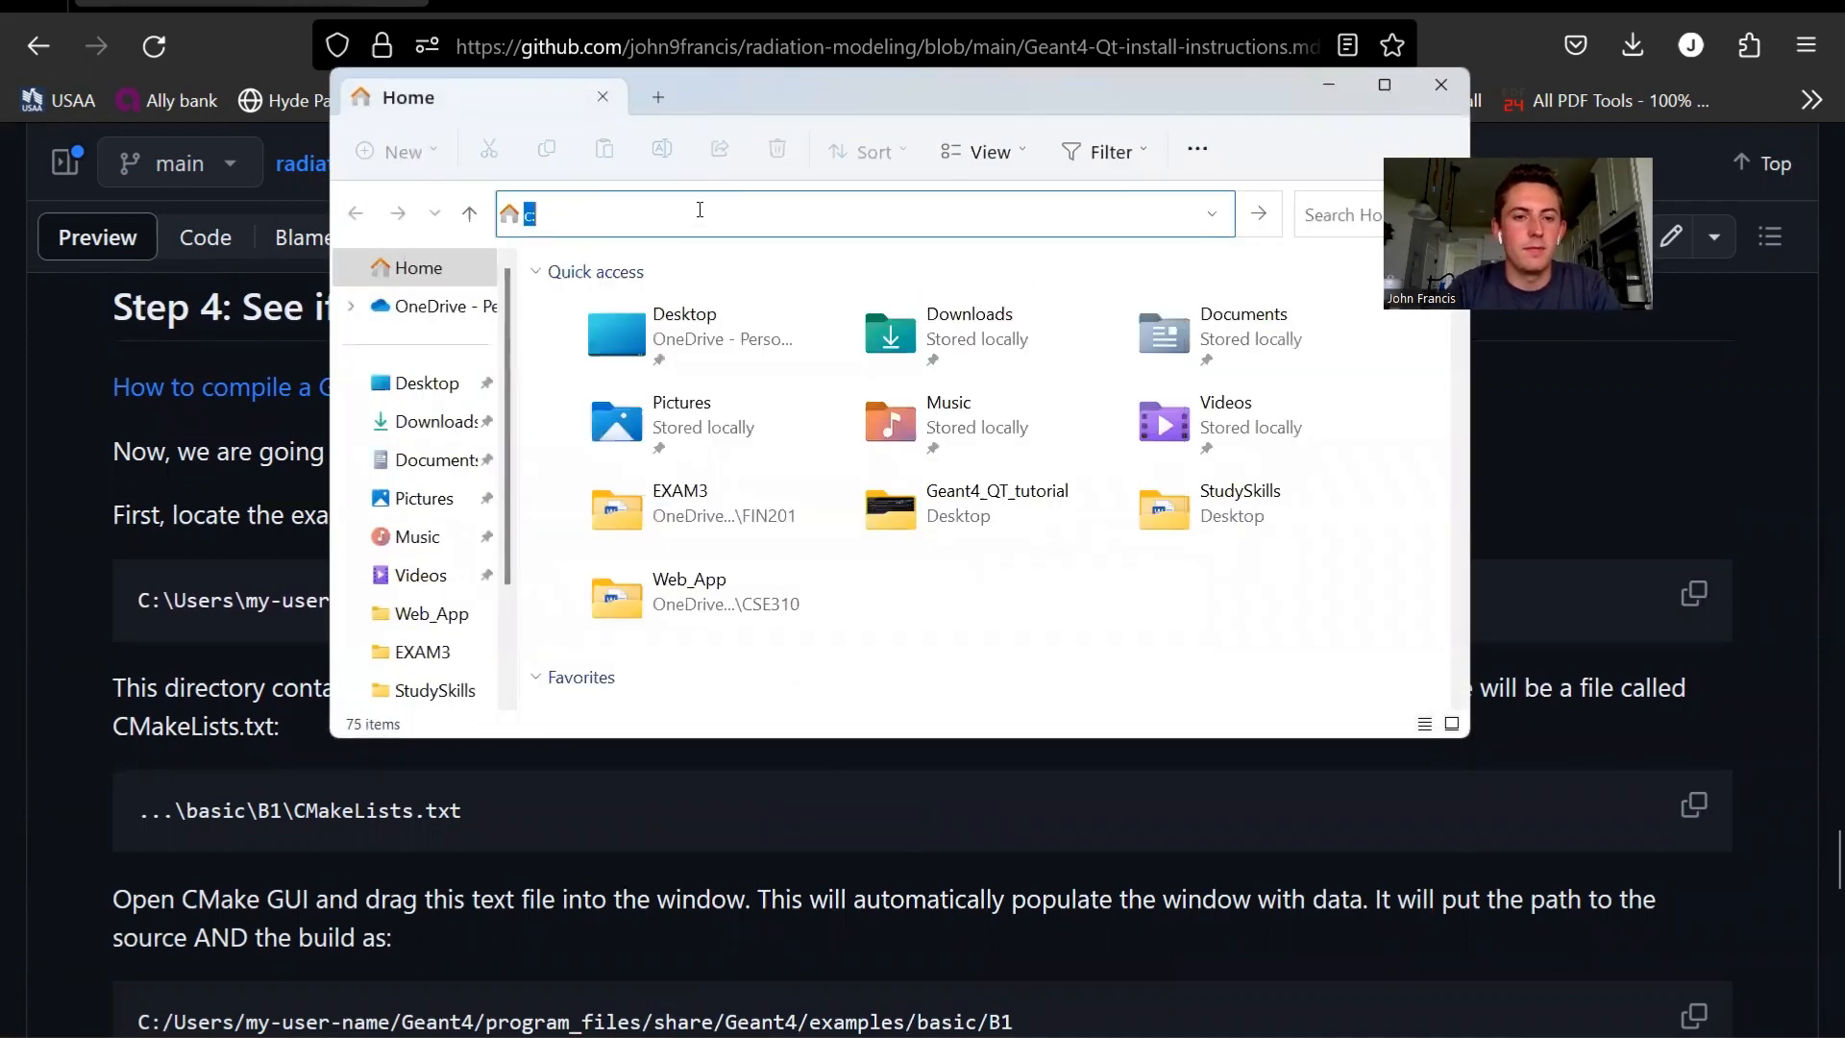
double_click(670, 348)
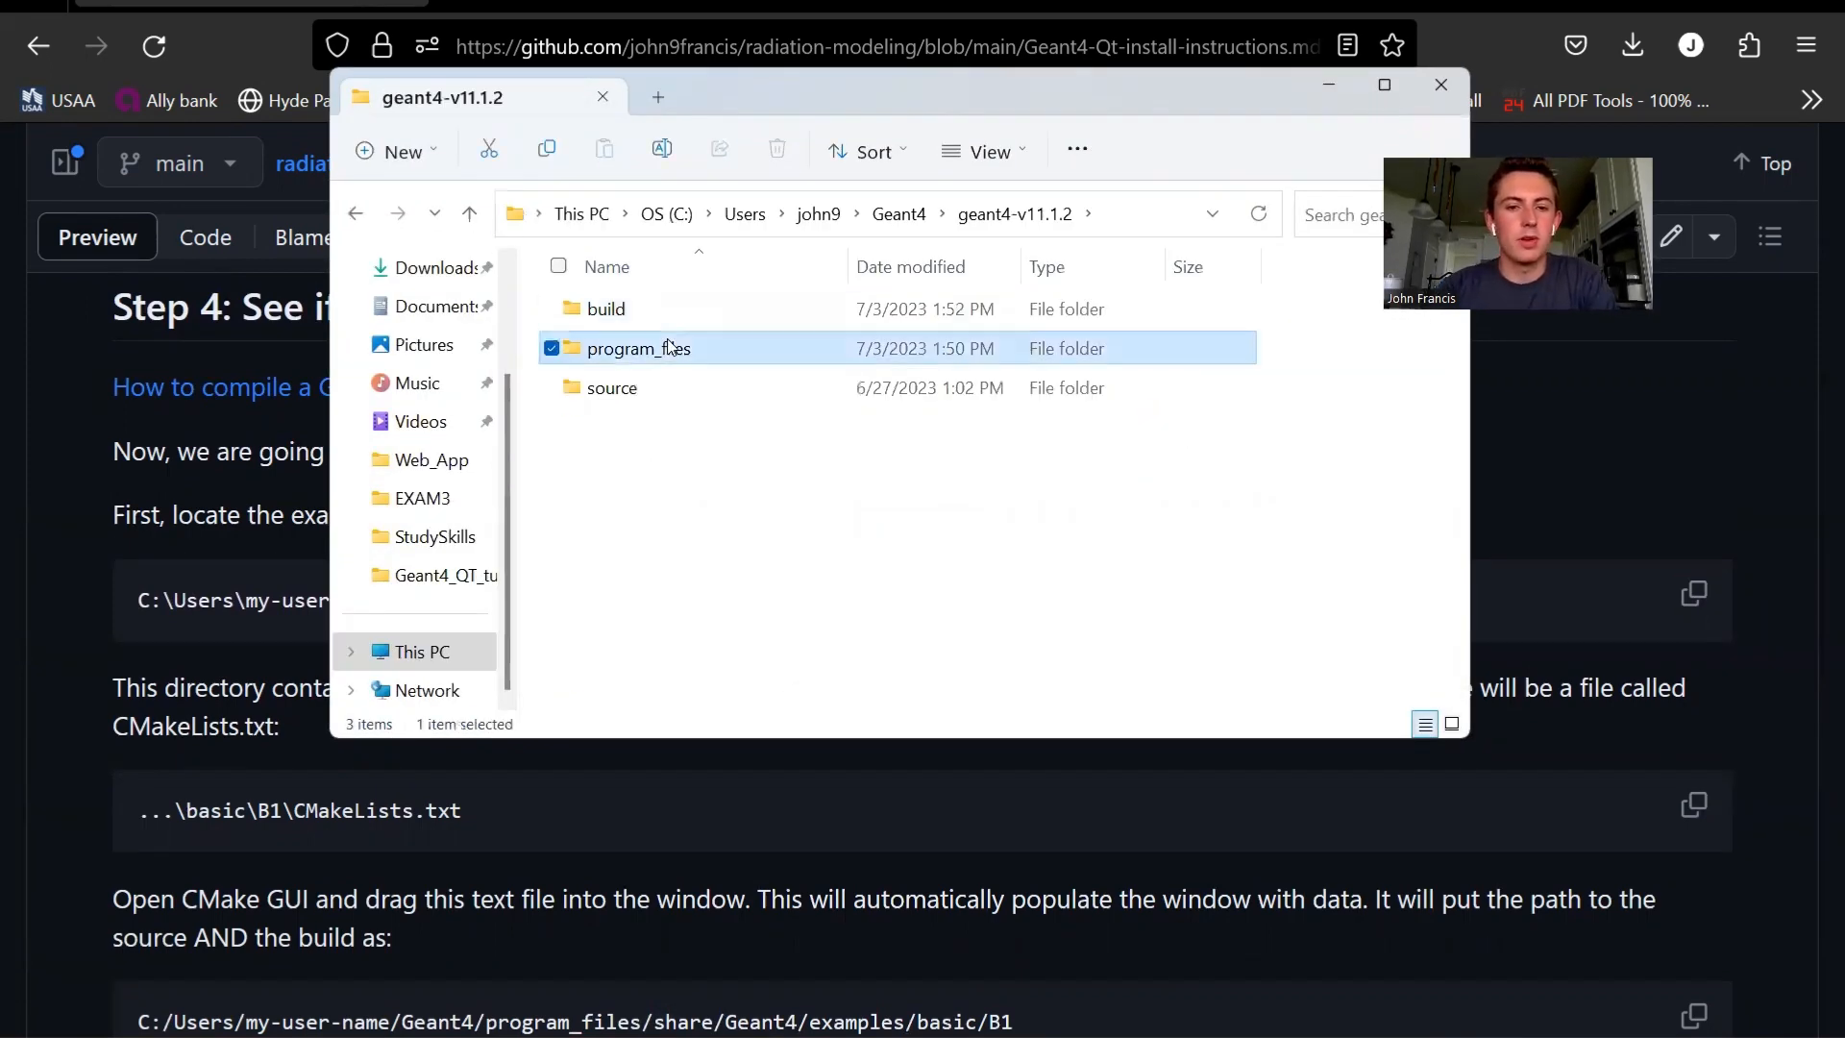
double_click(680, 441)
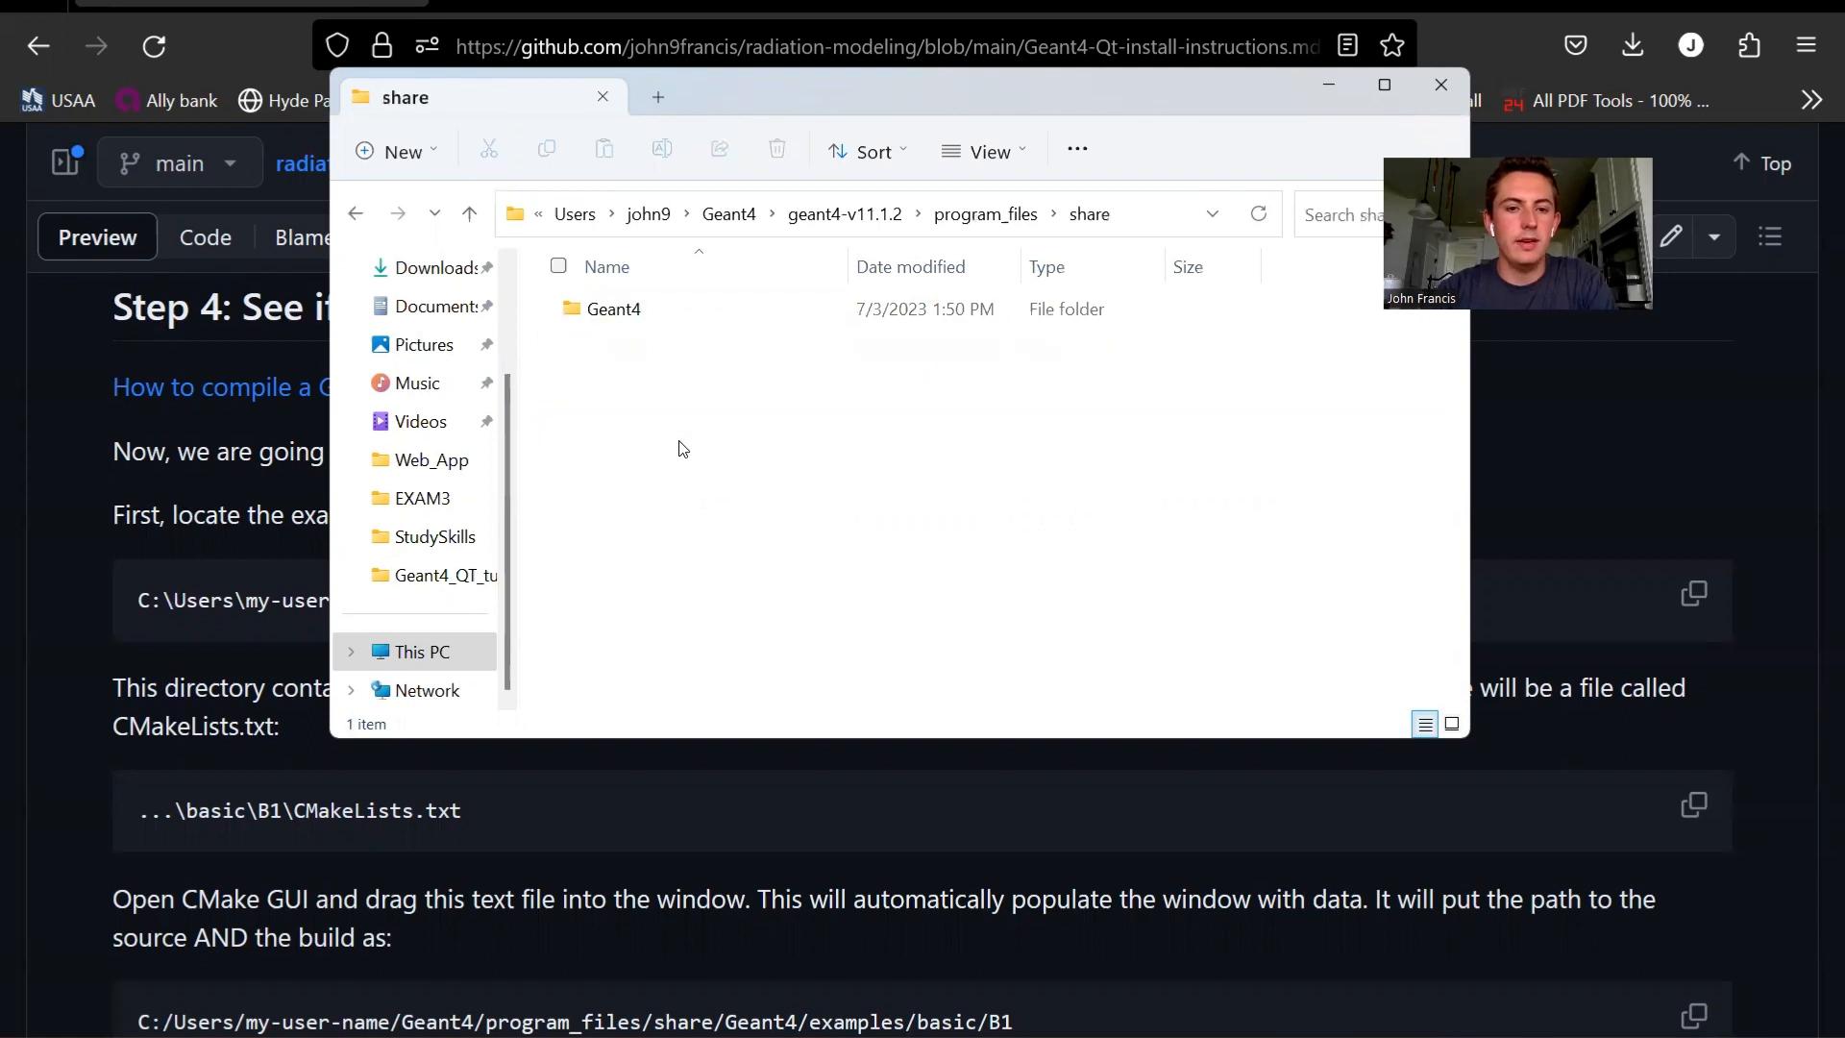
double_click(598, 315)
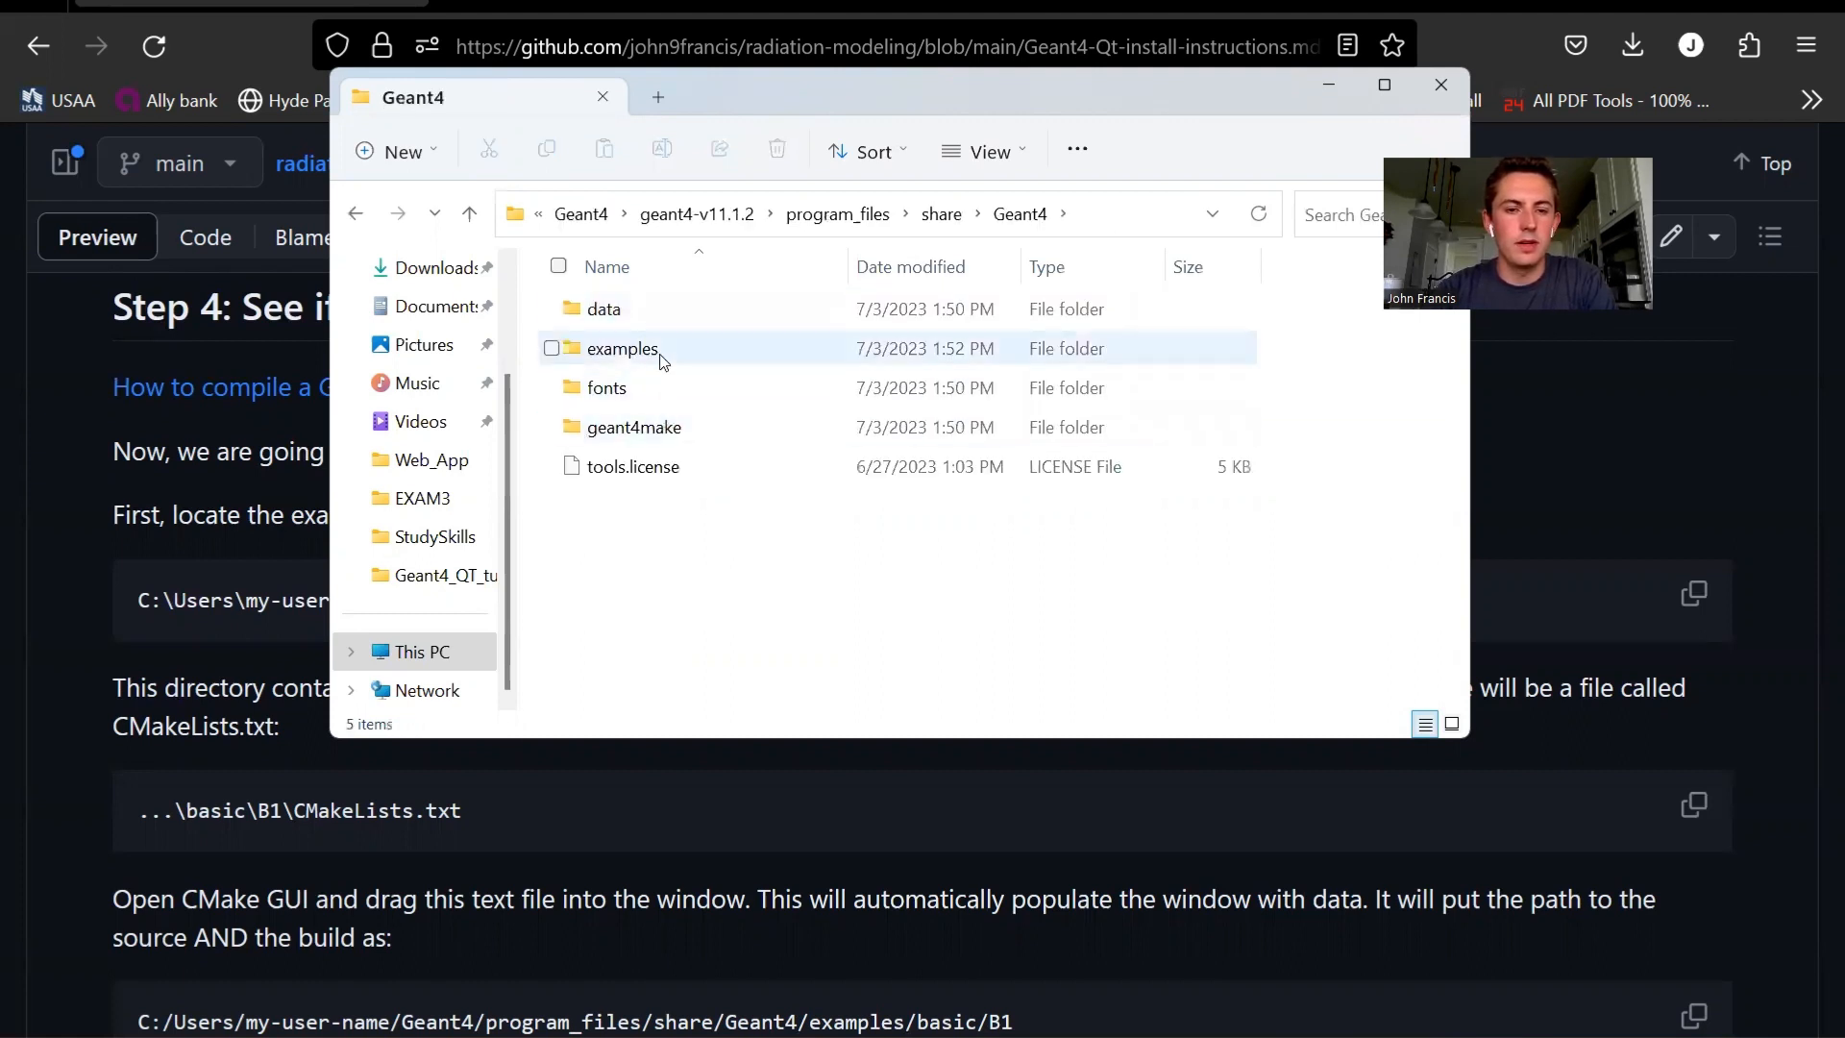
double_click(663, 354)
double_click(654, 399)
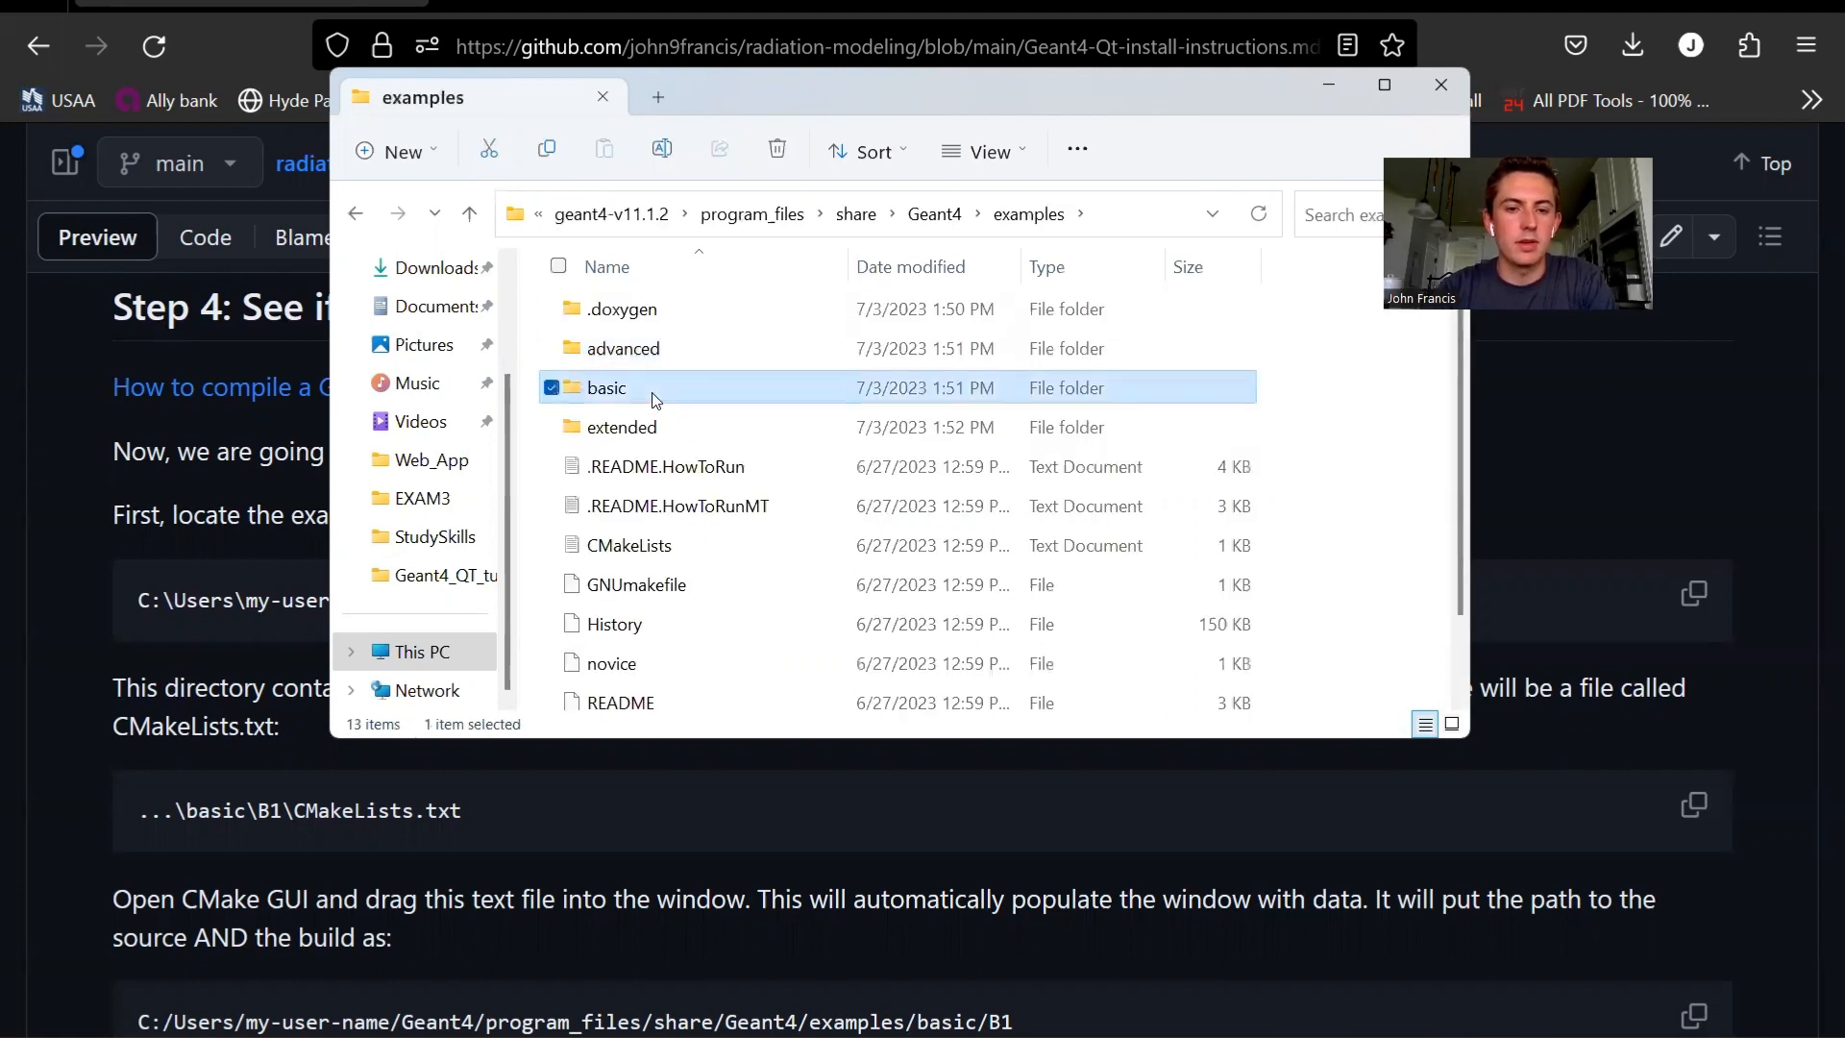
double_click(596, 309)
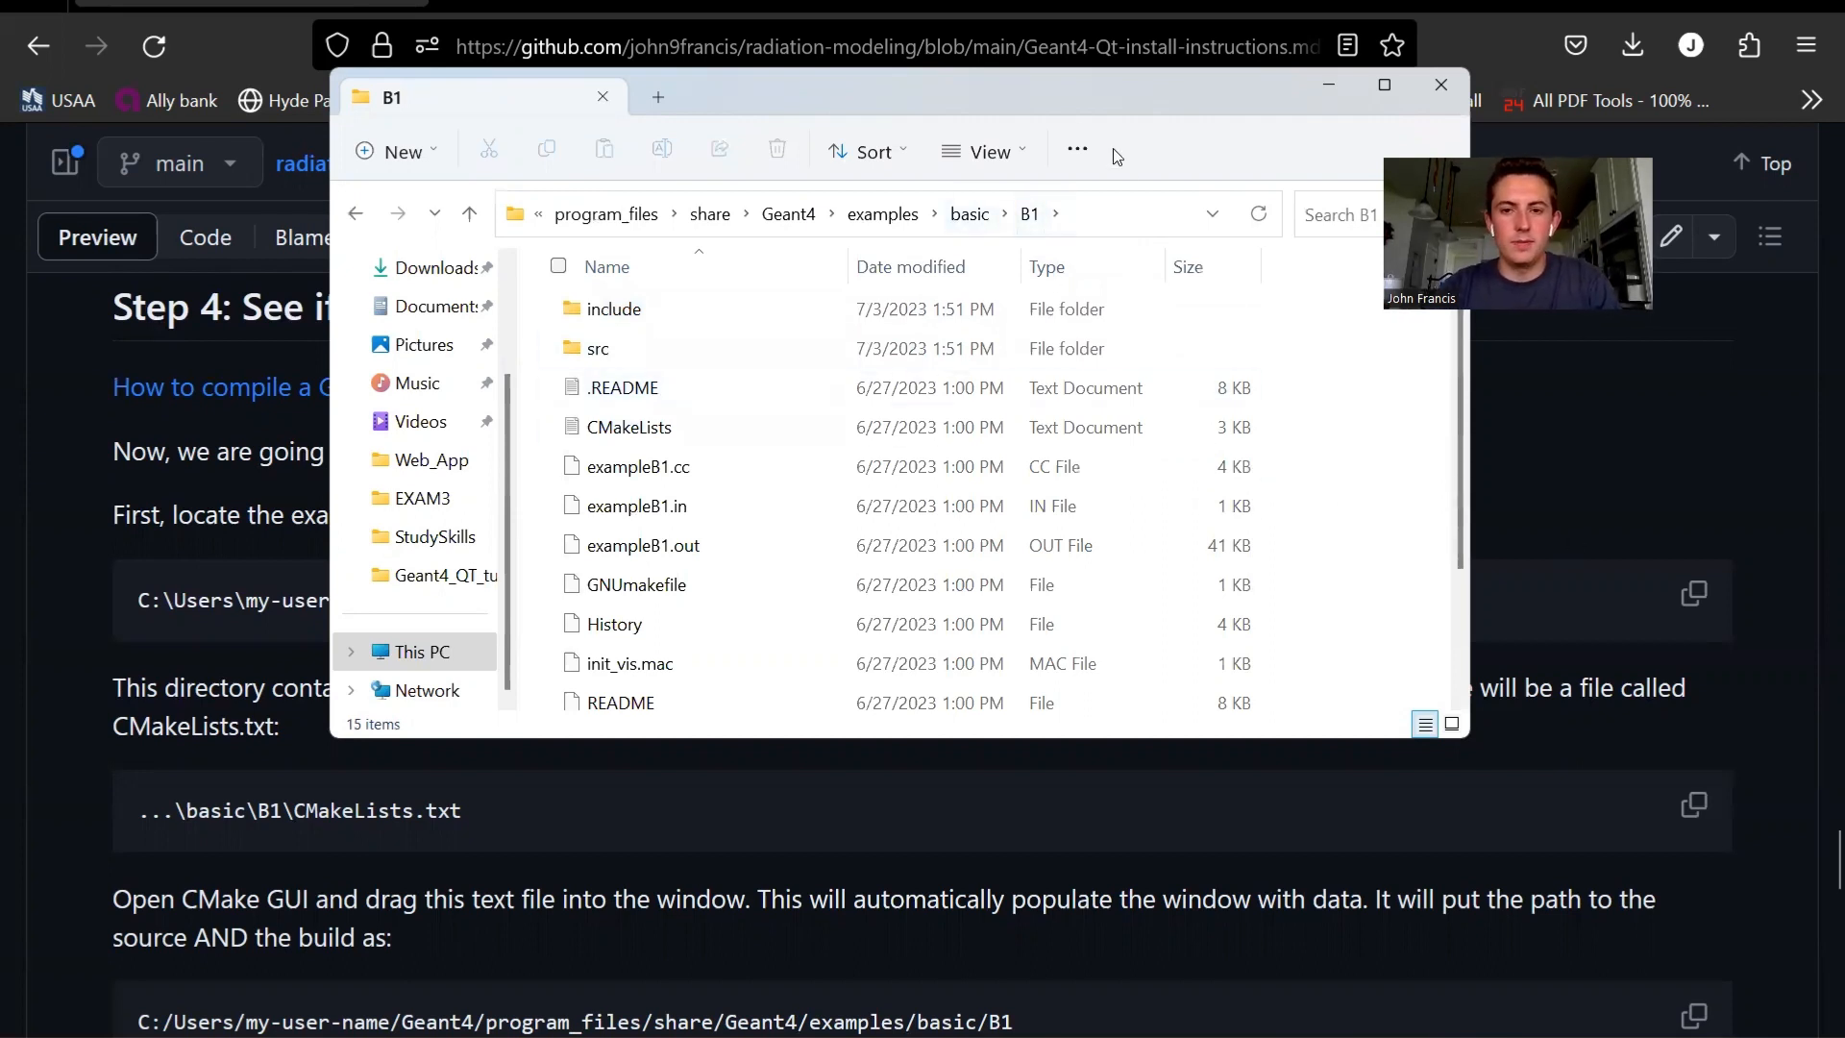
- Switch to the CMake GUI beside the B1 folder and load B1's CMakeLists file as its source and build location
key("super")
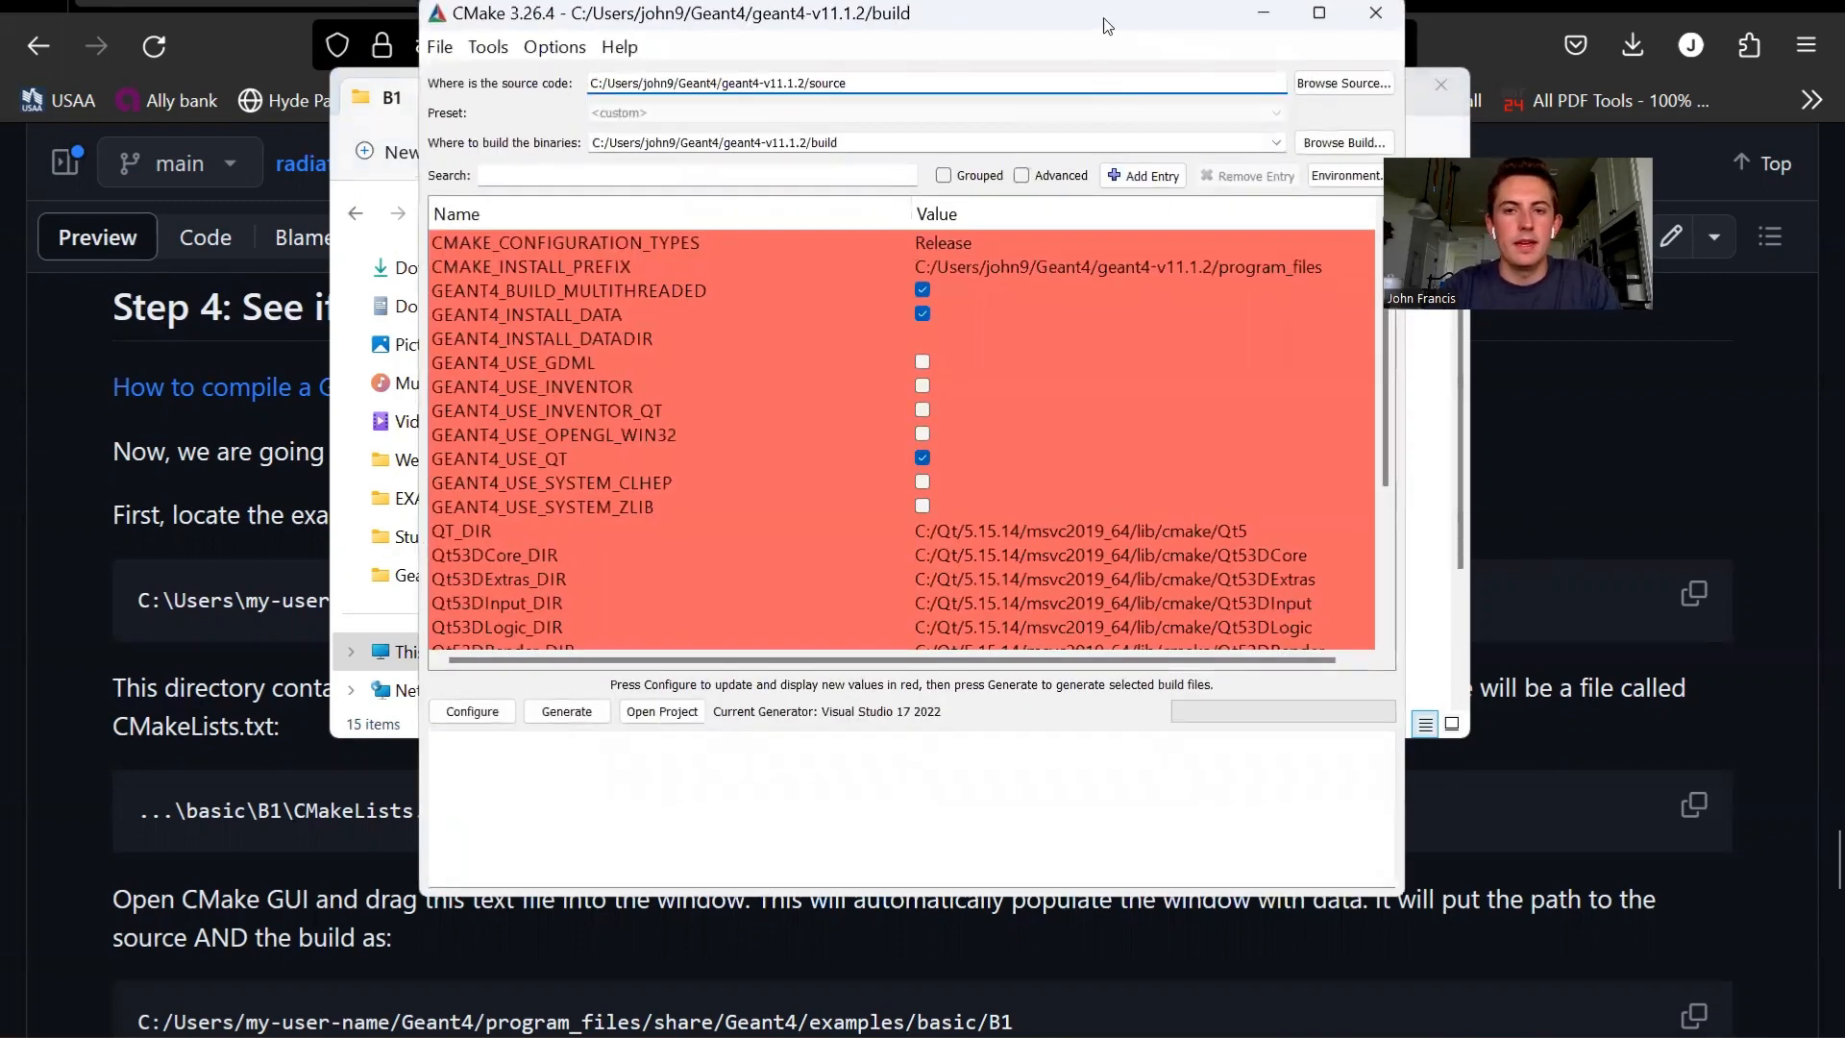
left_click_drag(1109, 17, 1202, 38)
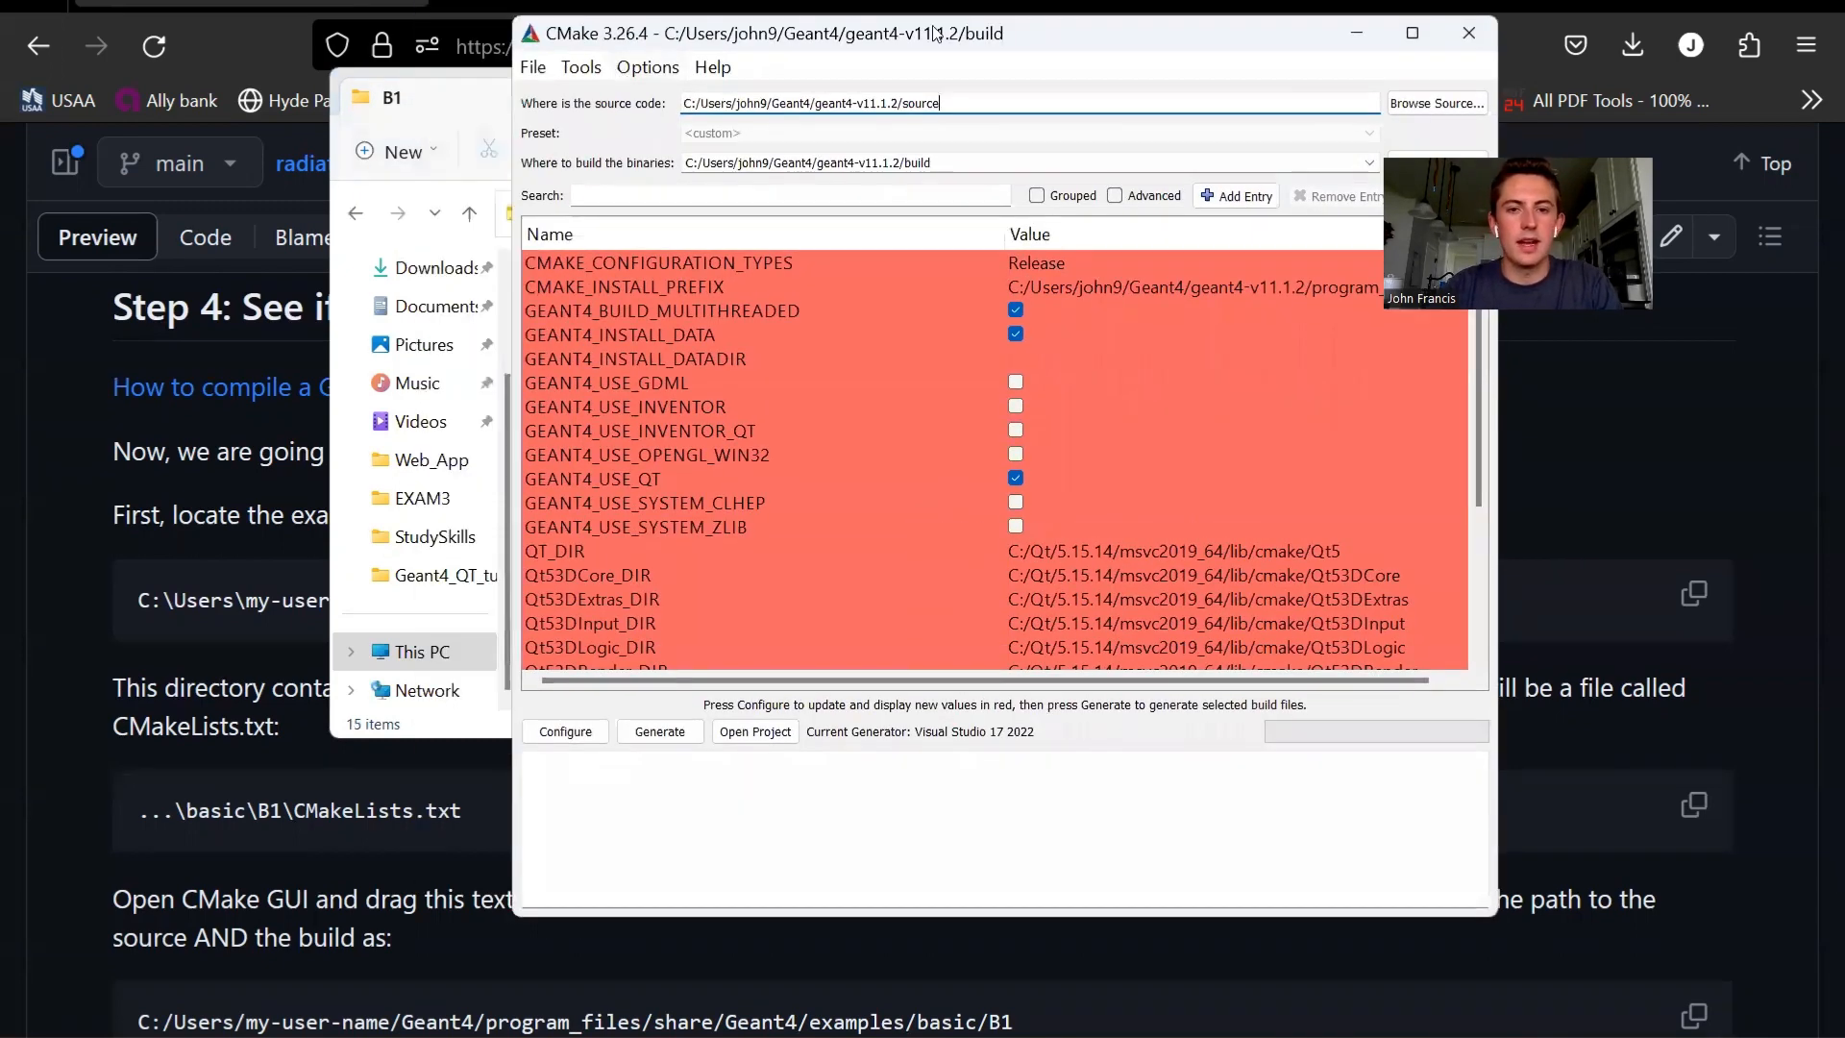
left_click_drag(932, 48, 473, 52)
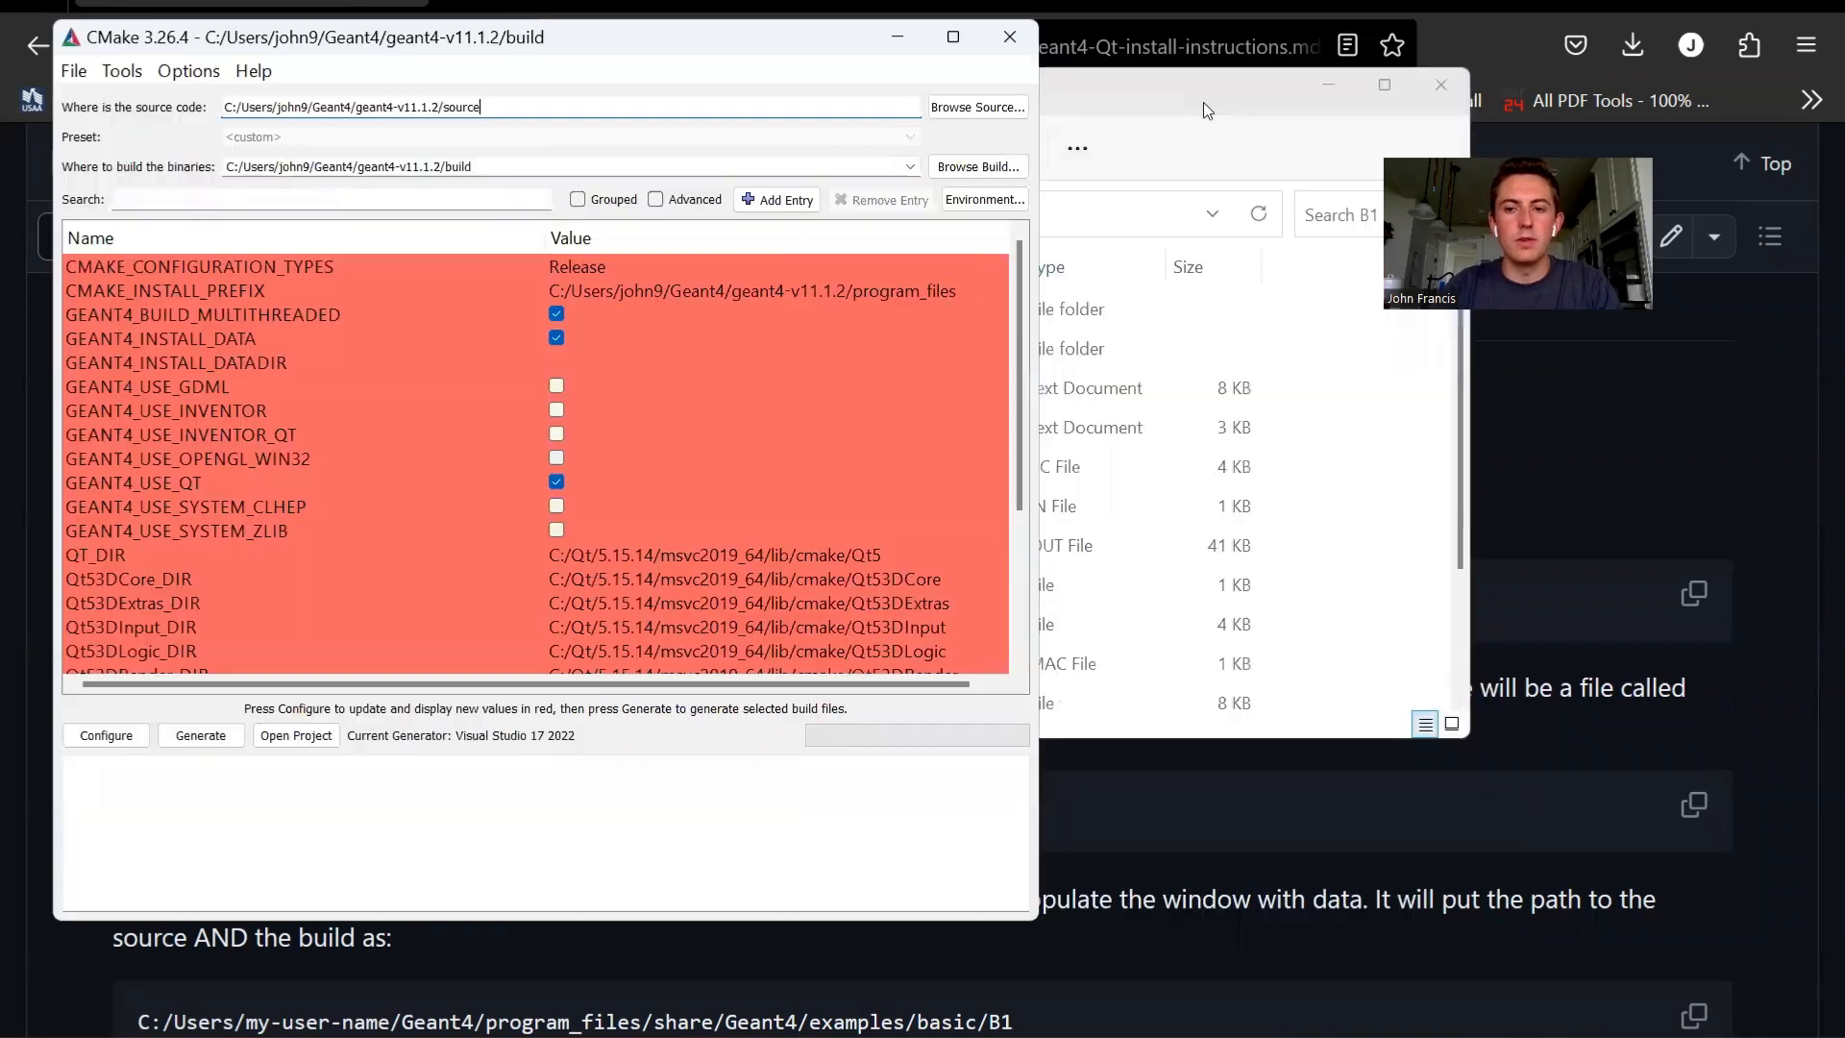
mouse_move(1215, 105)
left_mouse_down()
mouse_move(1201, 142)
mouse_move(1214, 98)
left_mouse_up()
left_click(1036, 440)
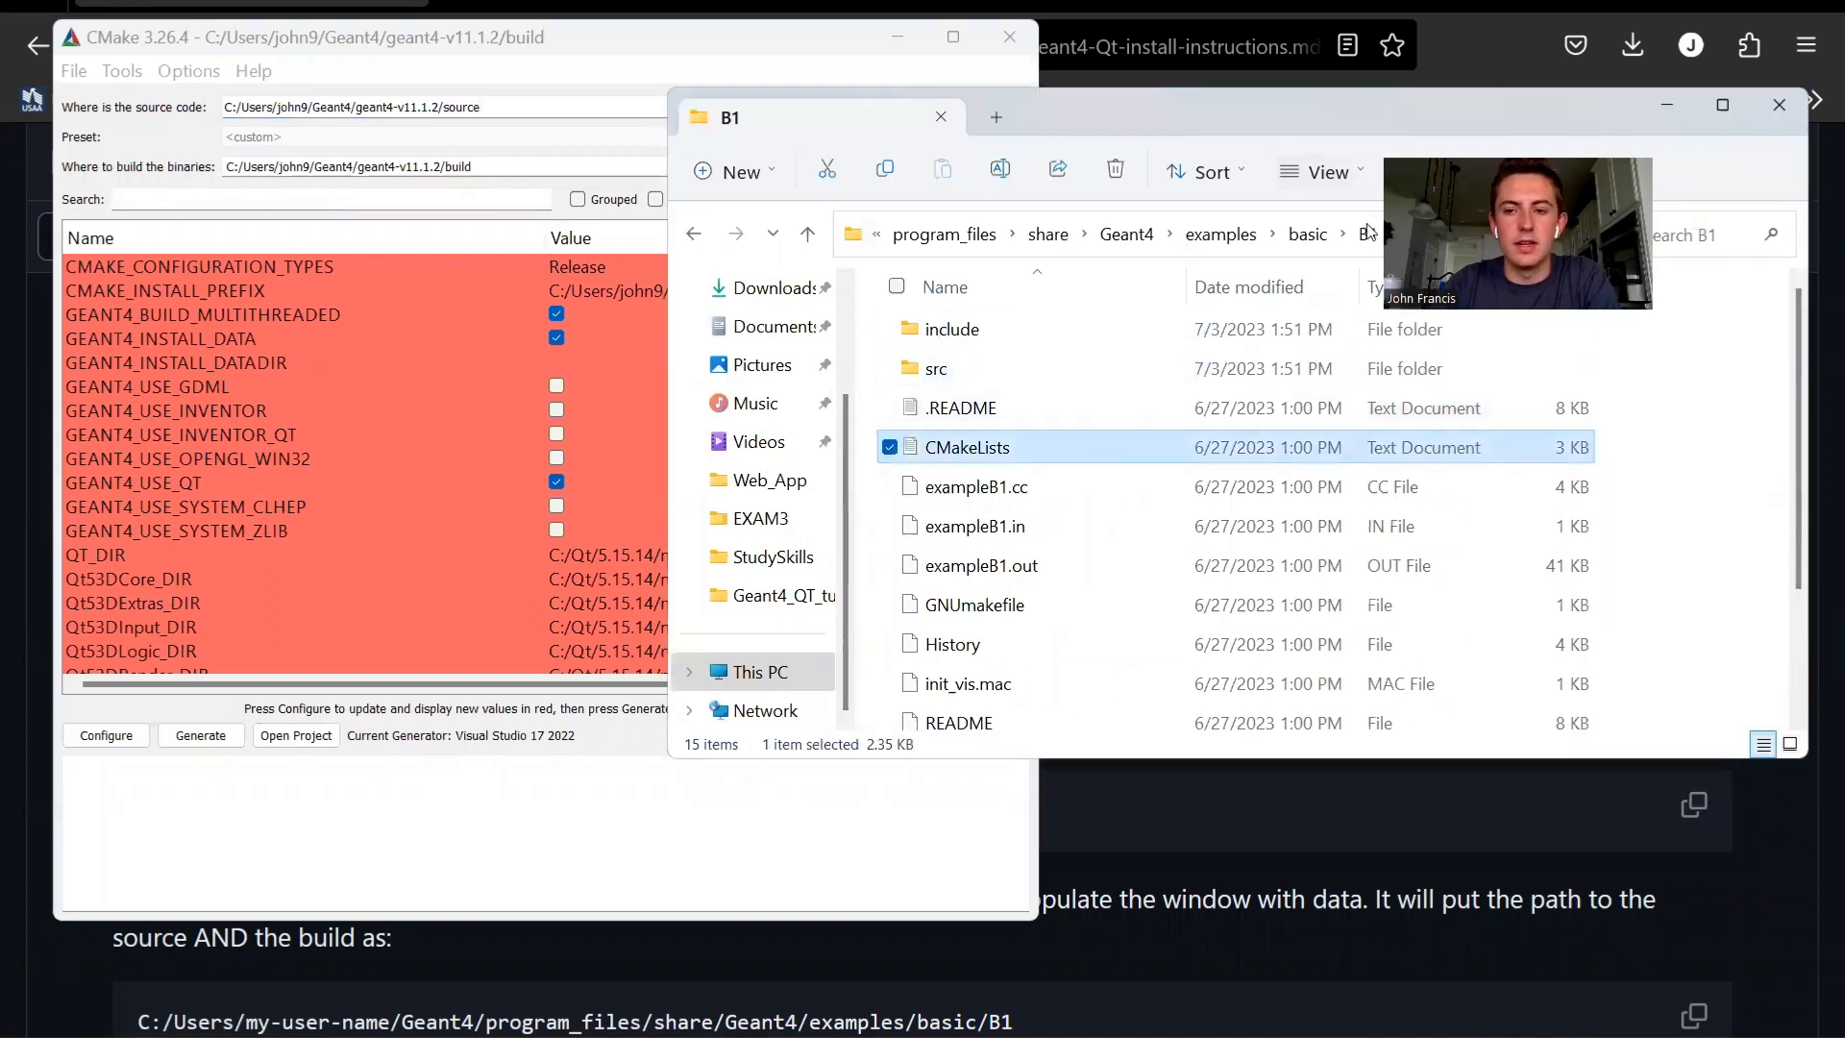
left_click_drag(970, 452, 377, 446)
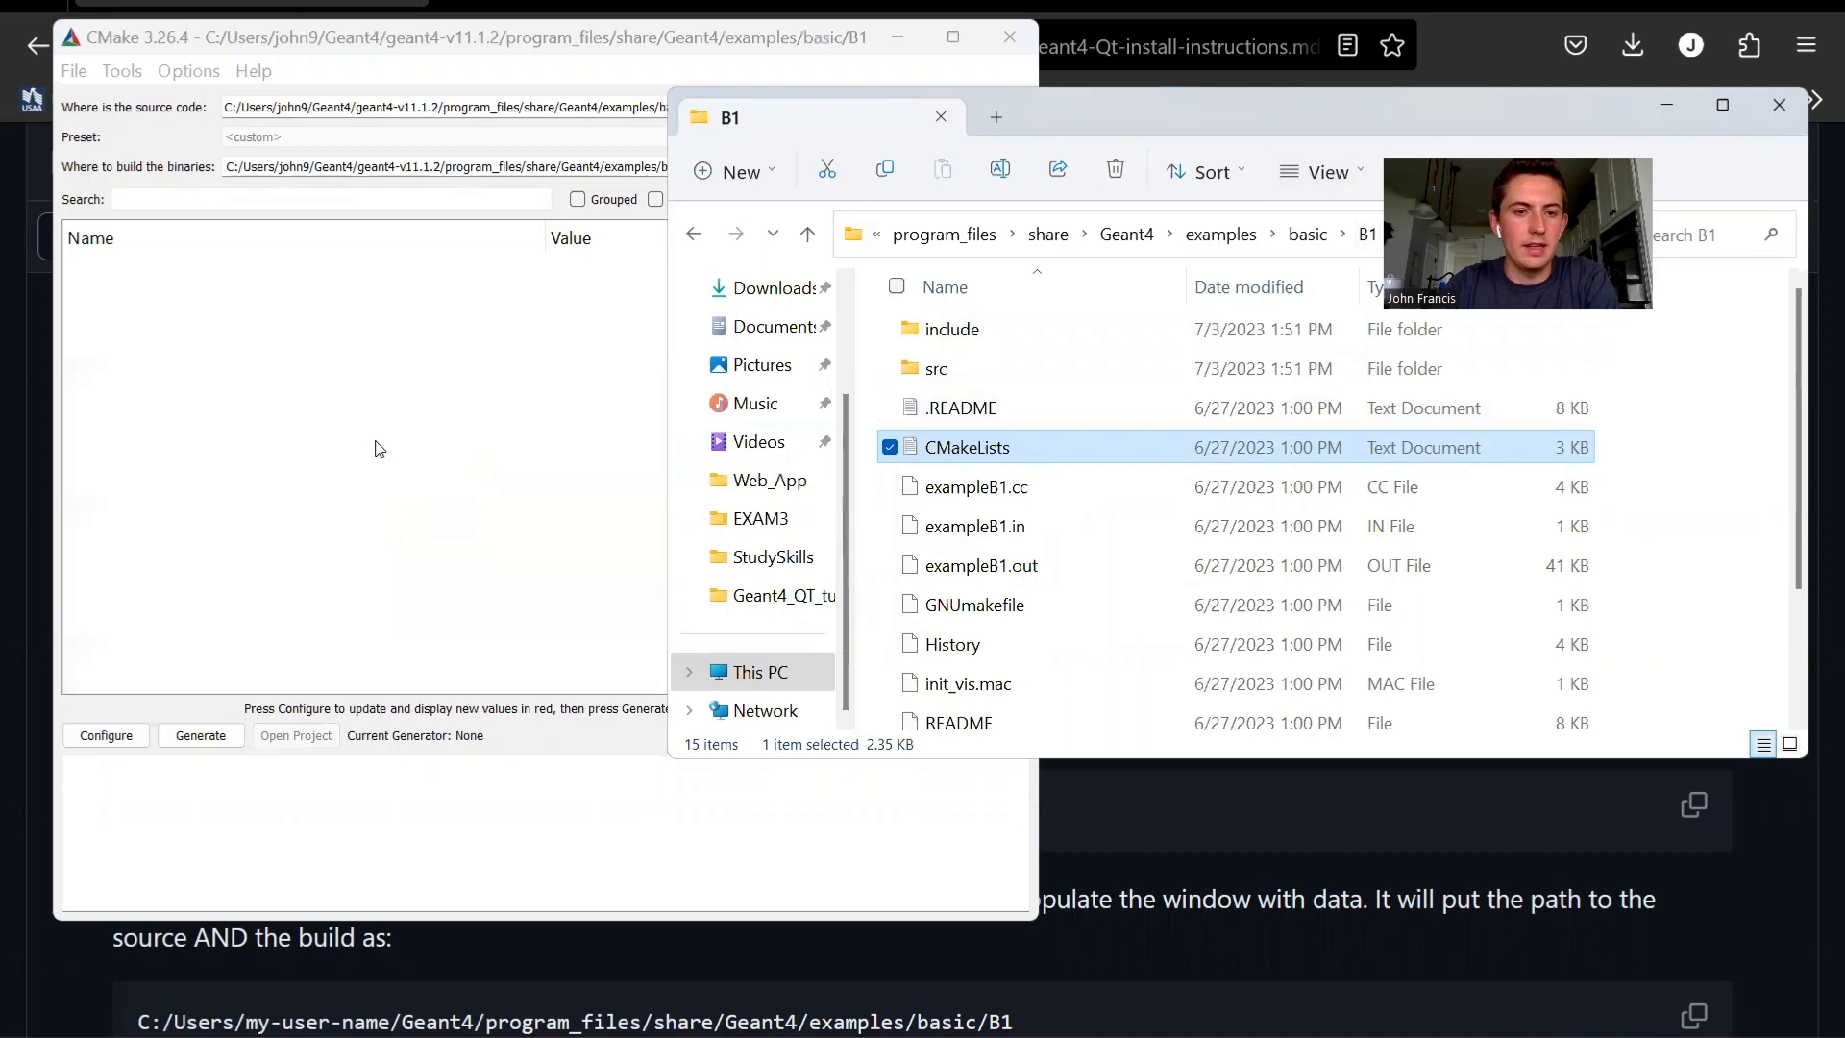
double_click(642, 39)
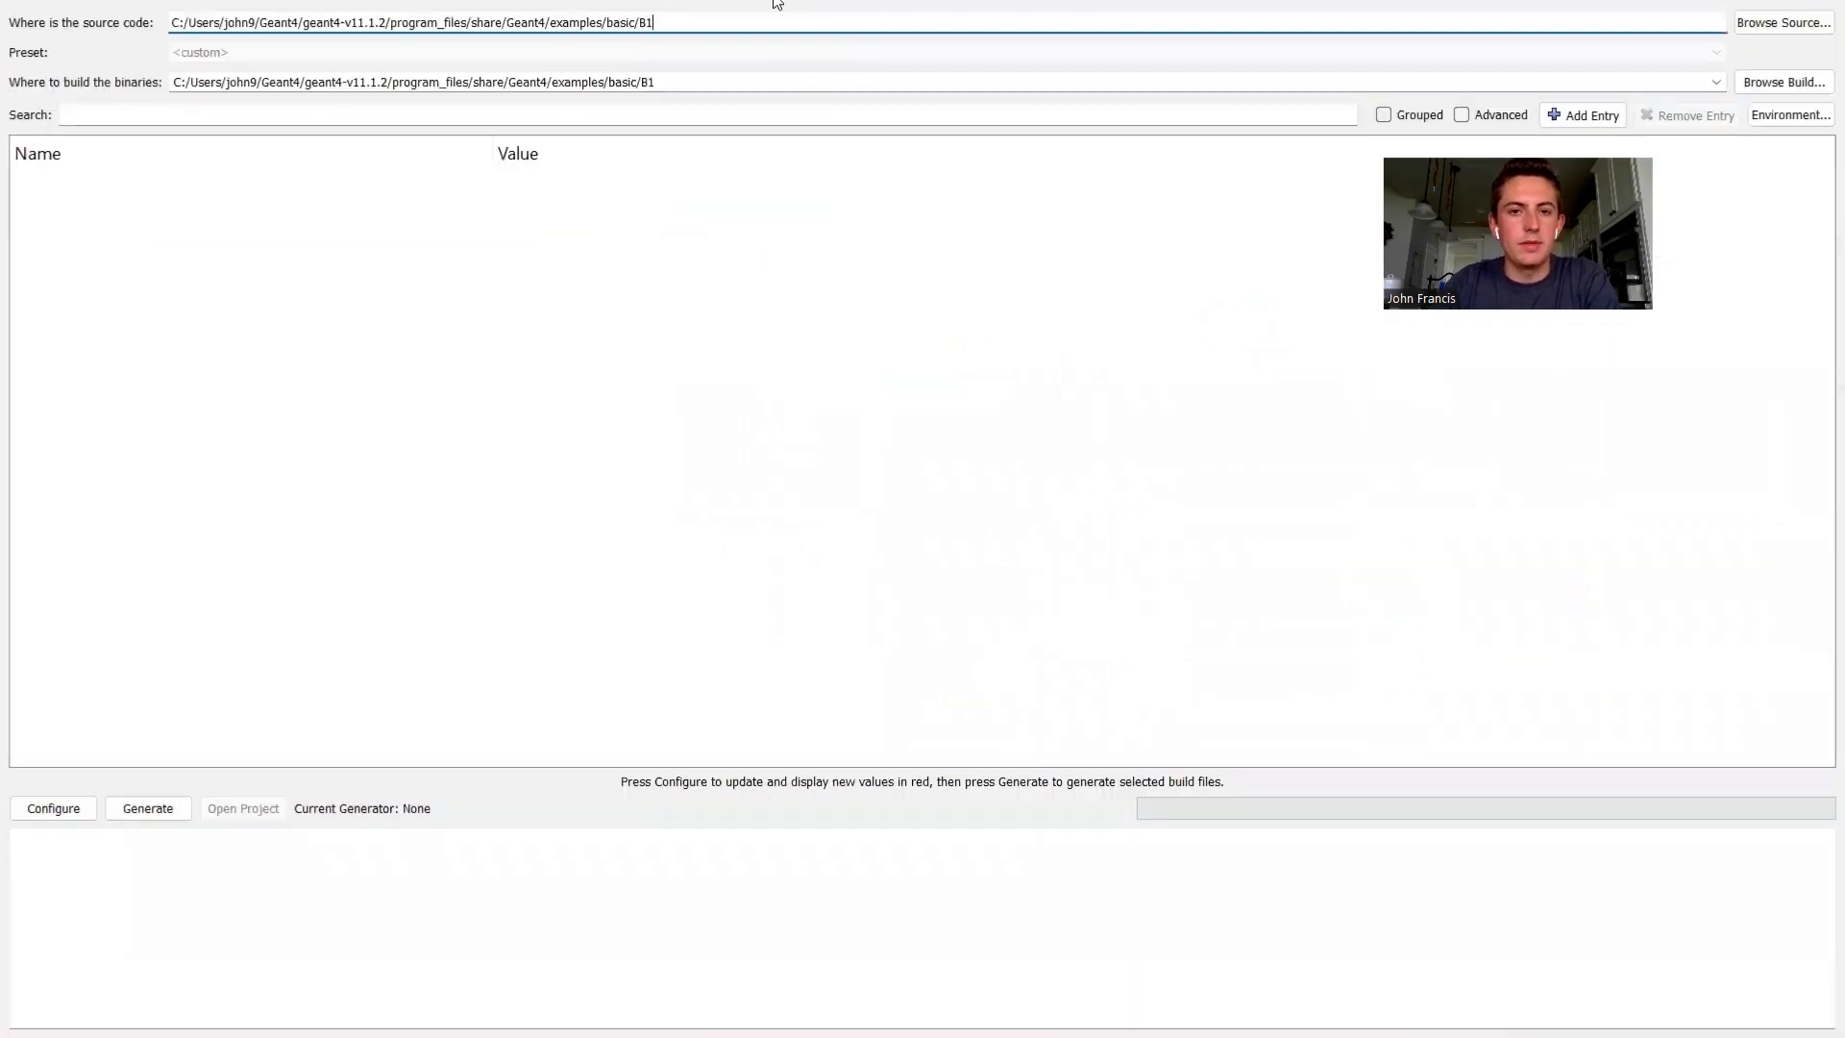
double_click(777, 3)
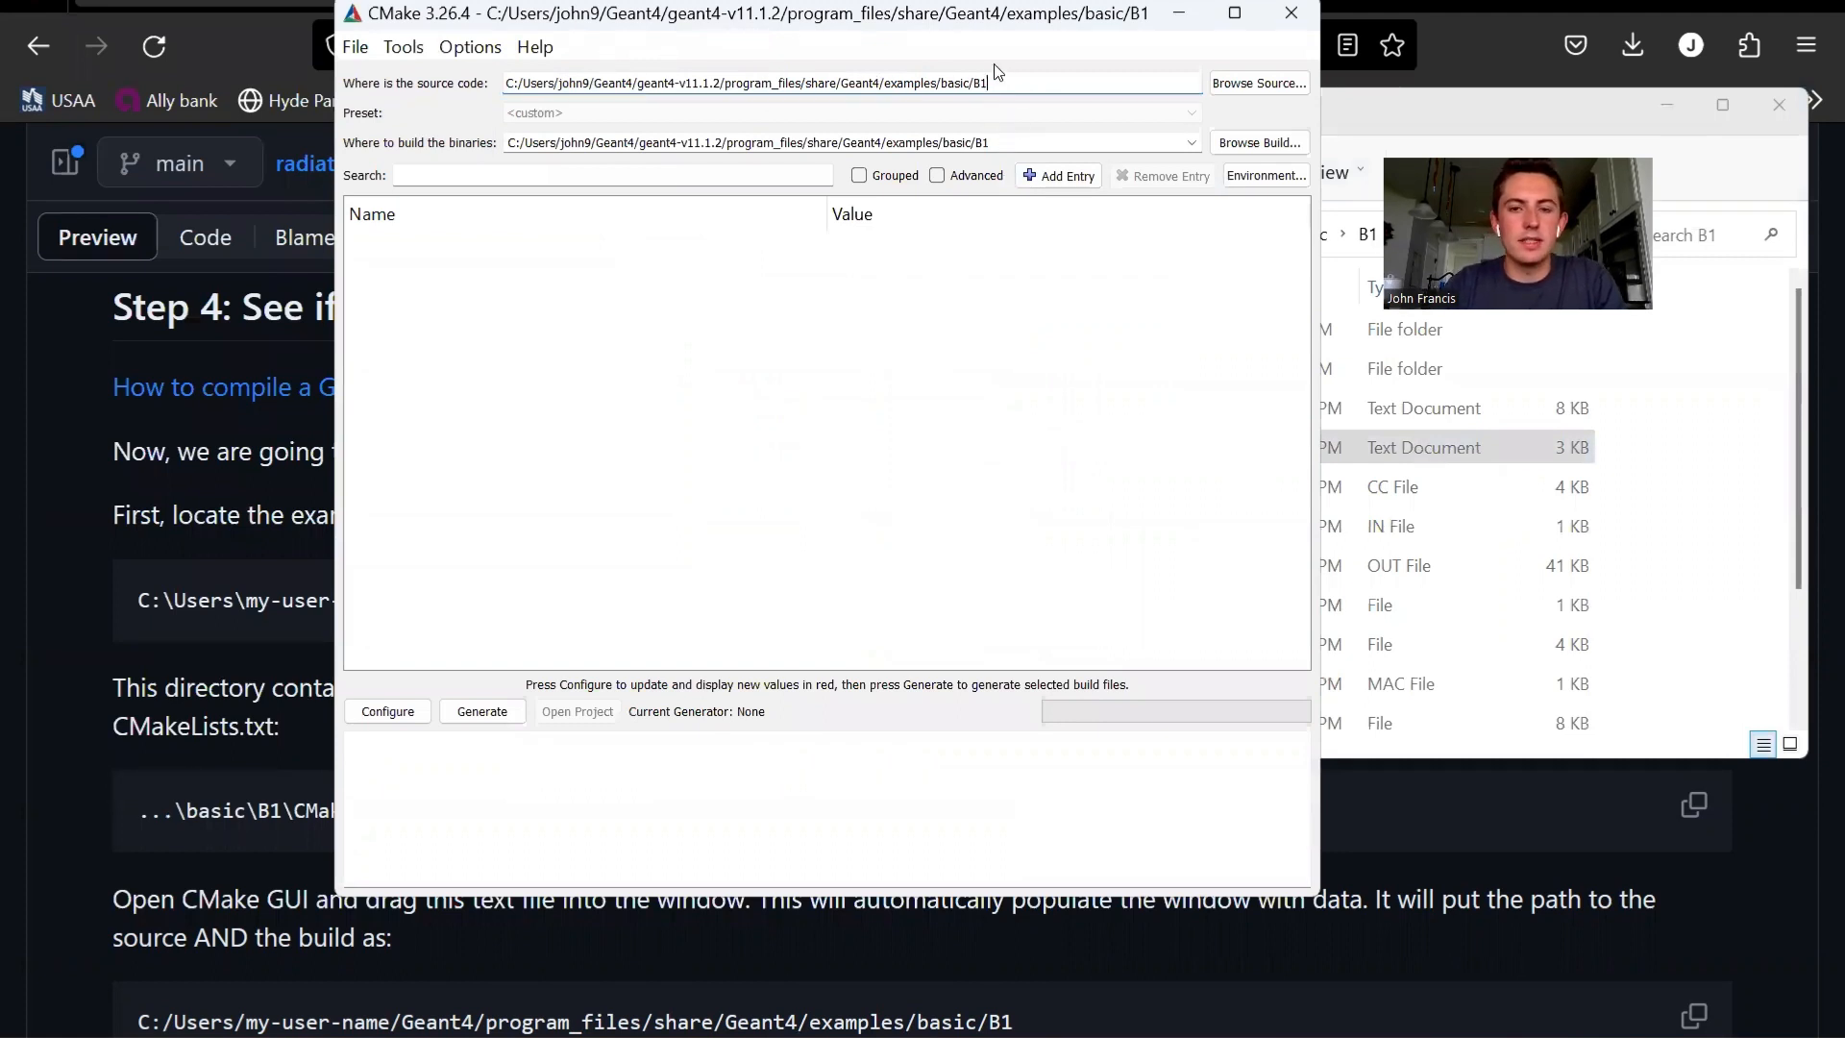
- Set the binaries folder to B1/build and configure, creating the missing directory and using the Visual Studio 17 2022 generator with default native compilers
left_click(1010, 147)
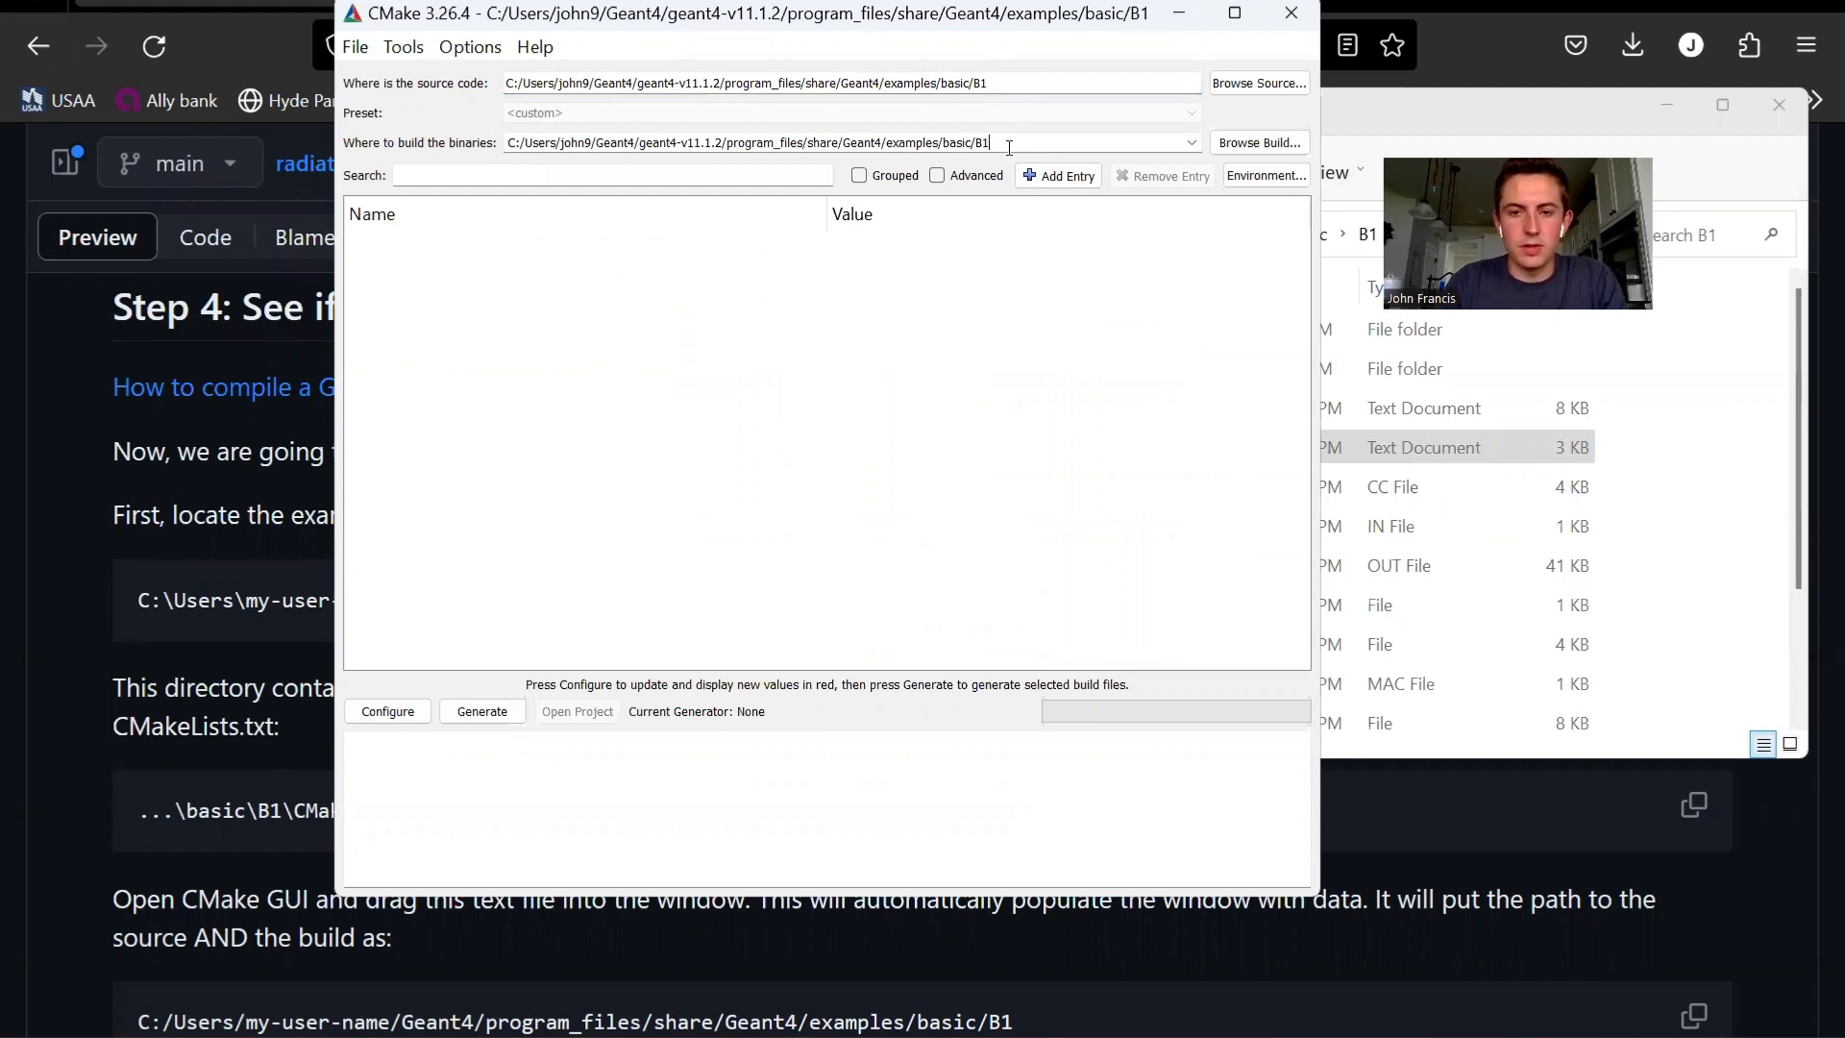
type("/build")
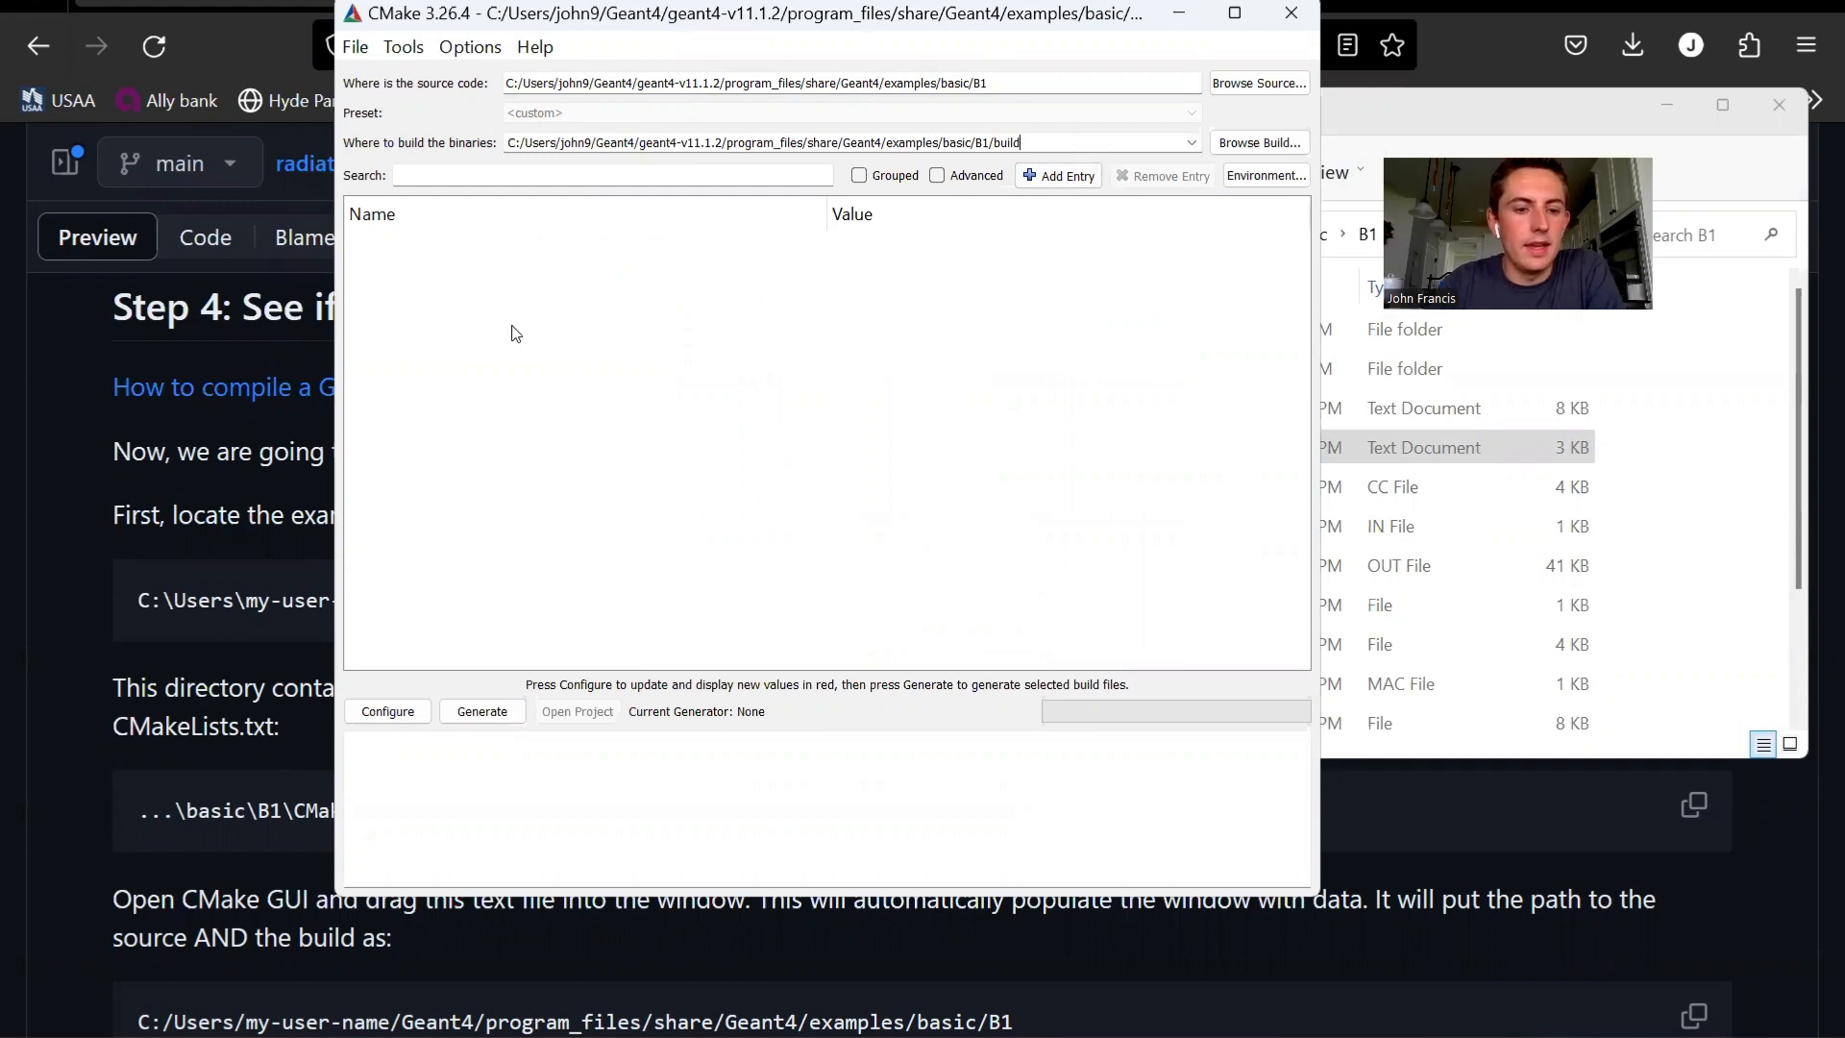
left_click(402, 710)
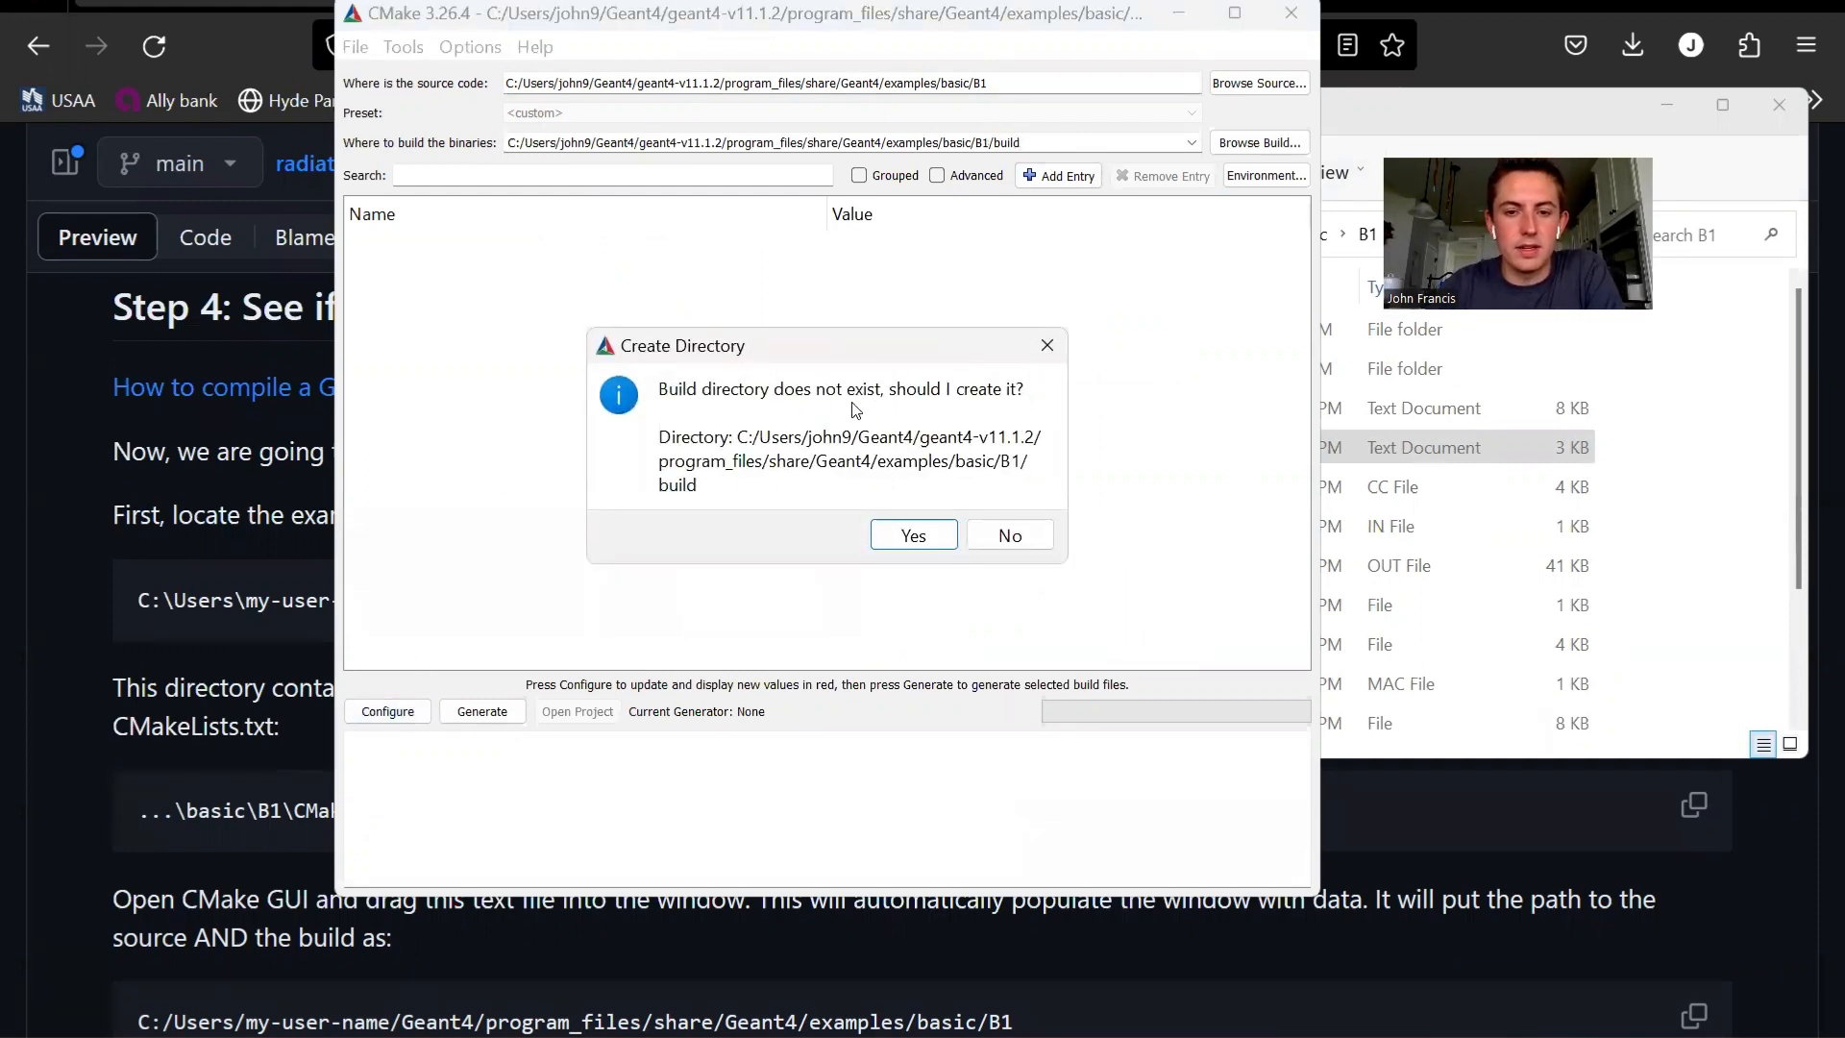
left_click(913, 537)
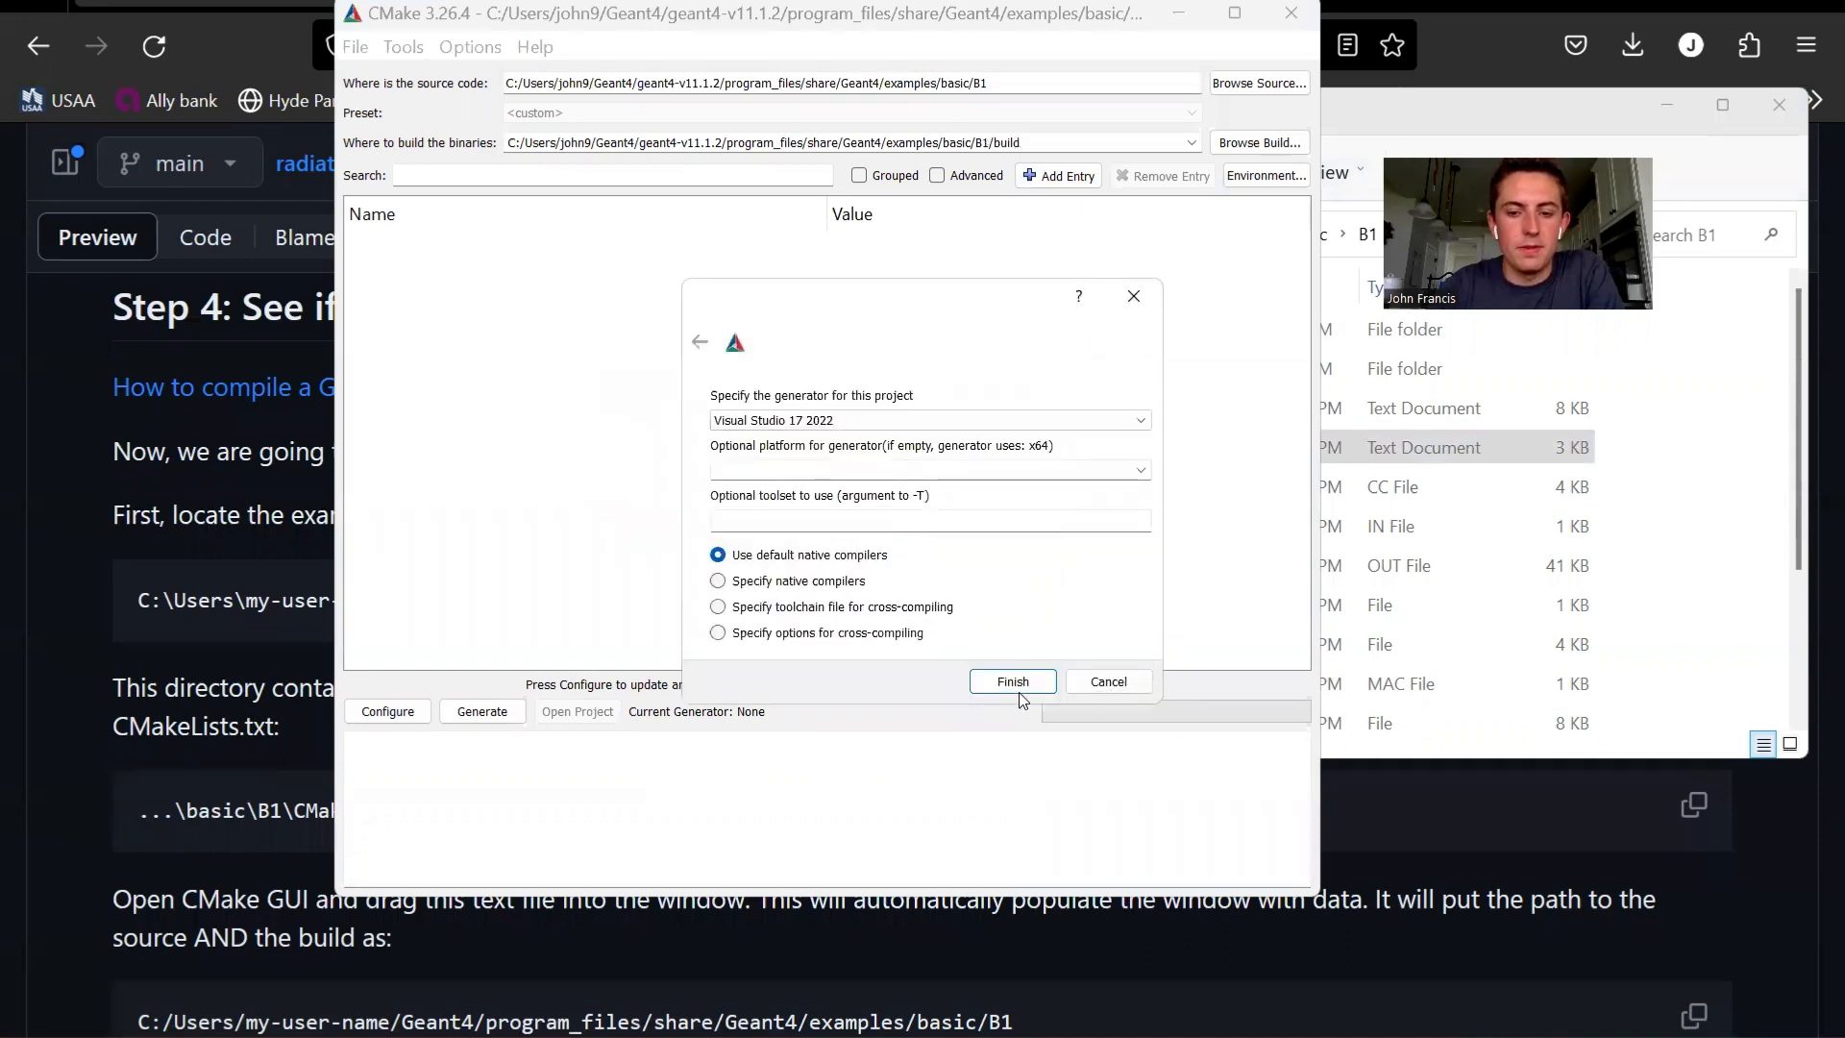
left_click(1015, 683)
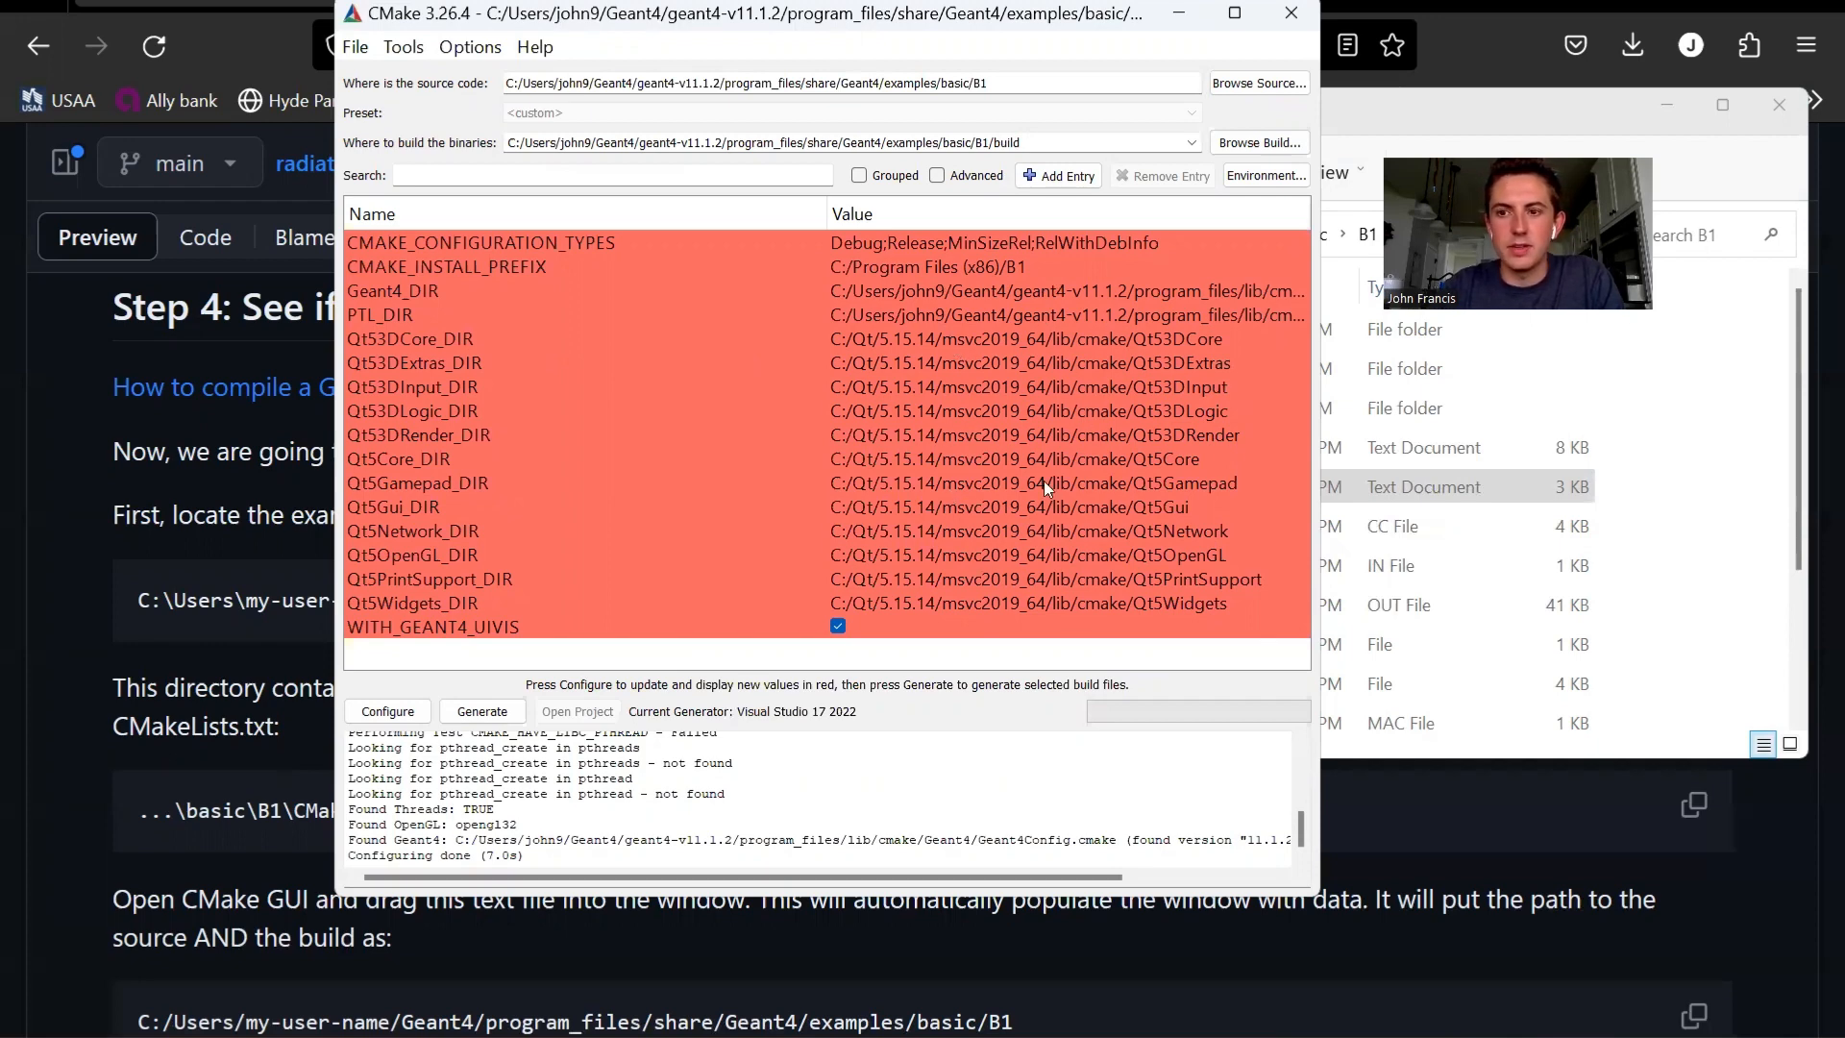
- Set CMAKE_CONFIGURATION_TYPES to Release, reconfigure, and generate the B1 project files
left_click(1028, 242)
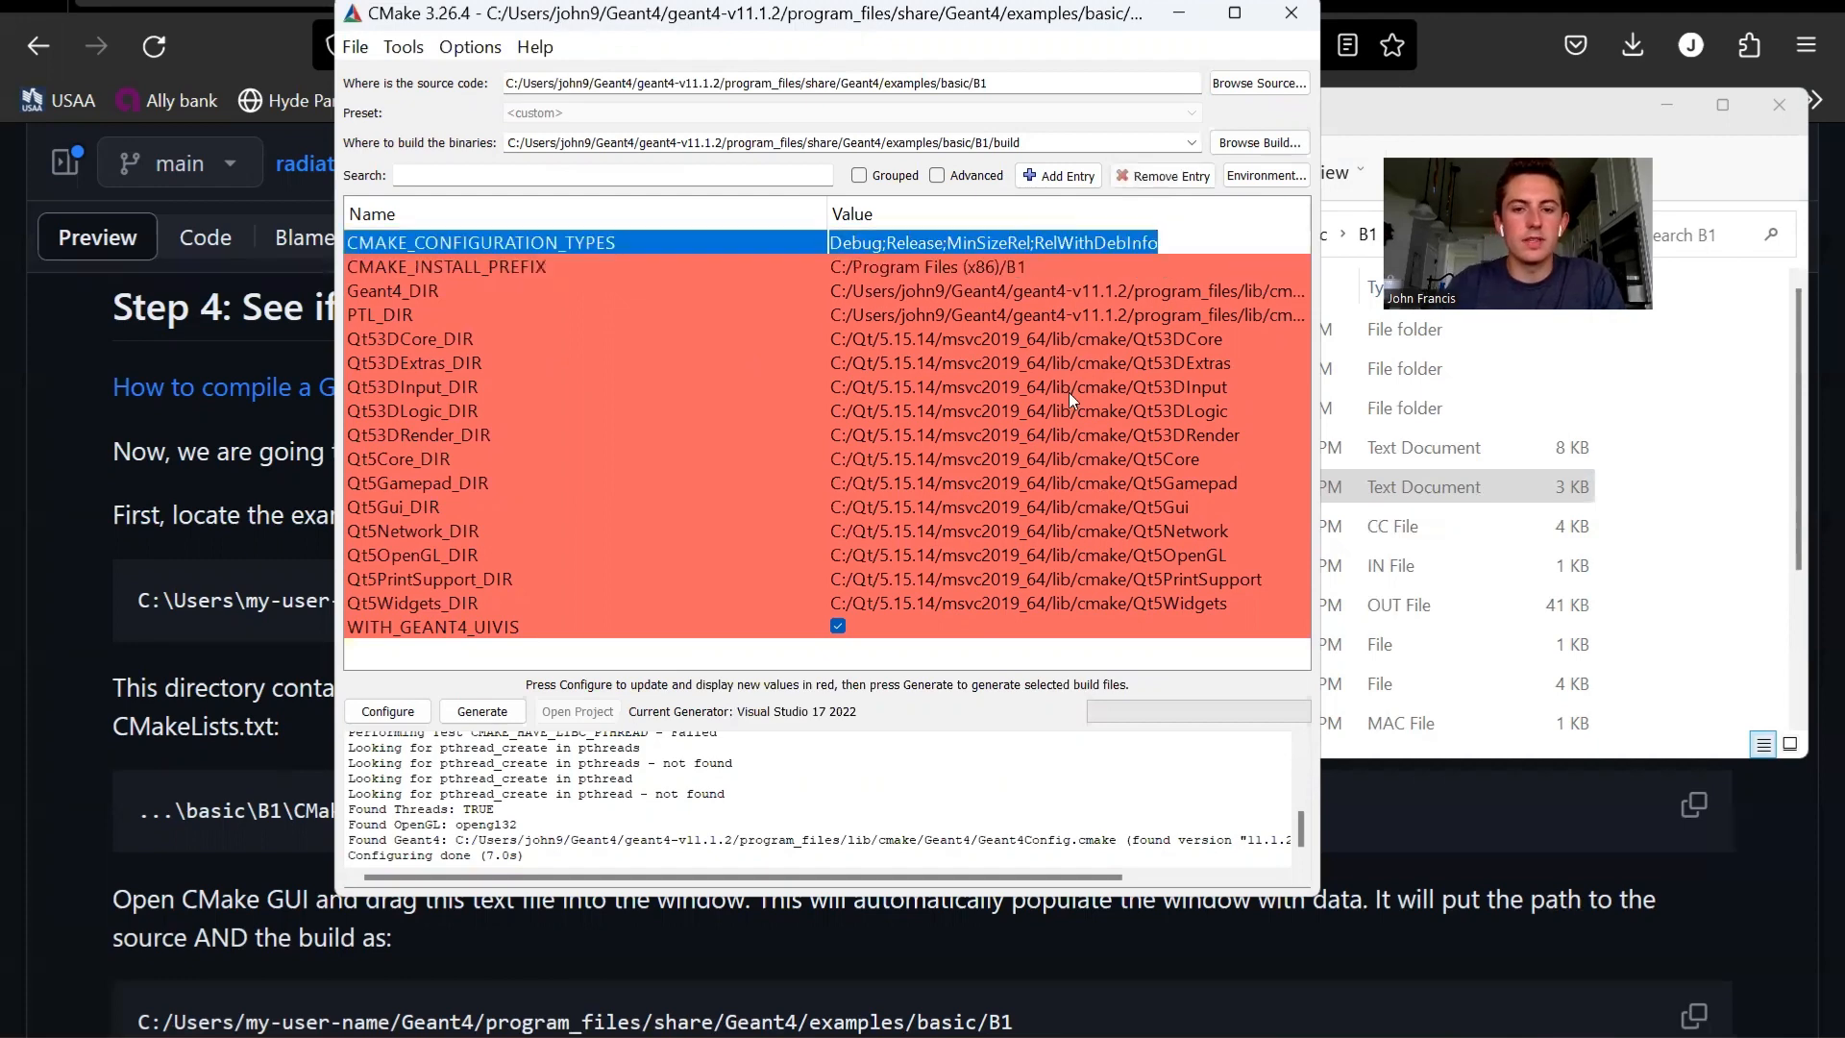
type("Release")
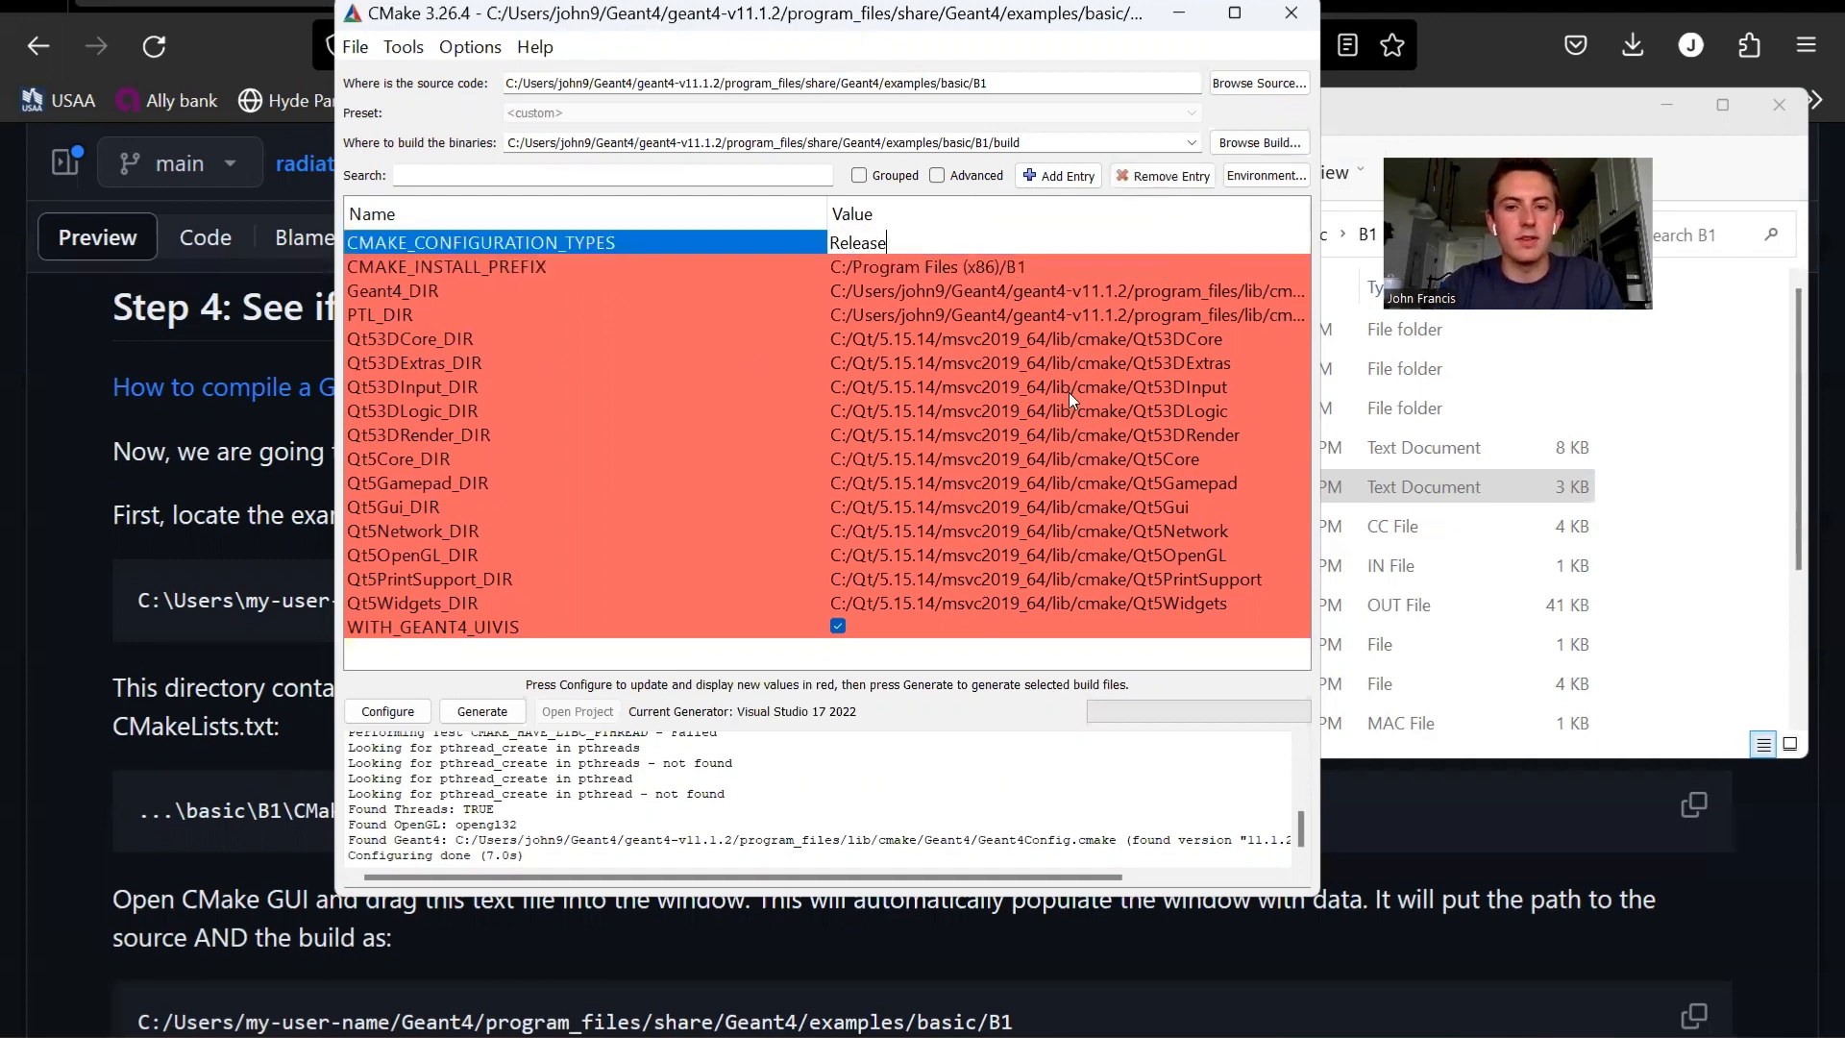
key("Return")
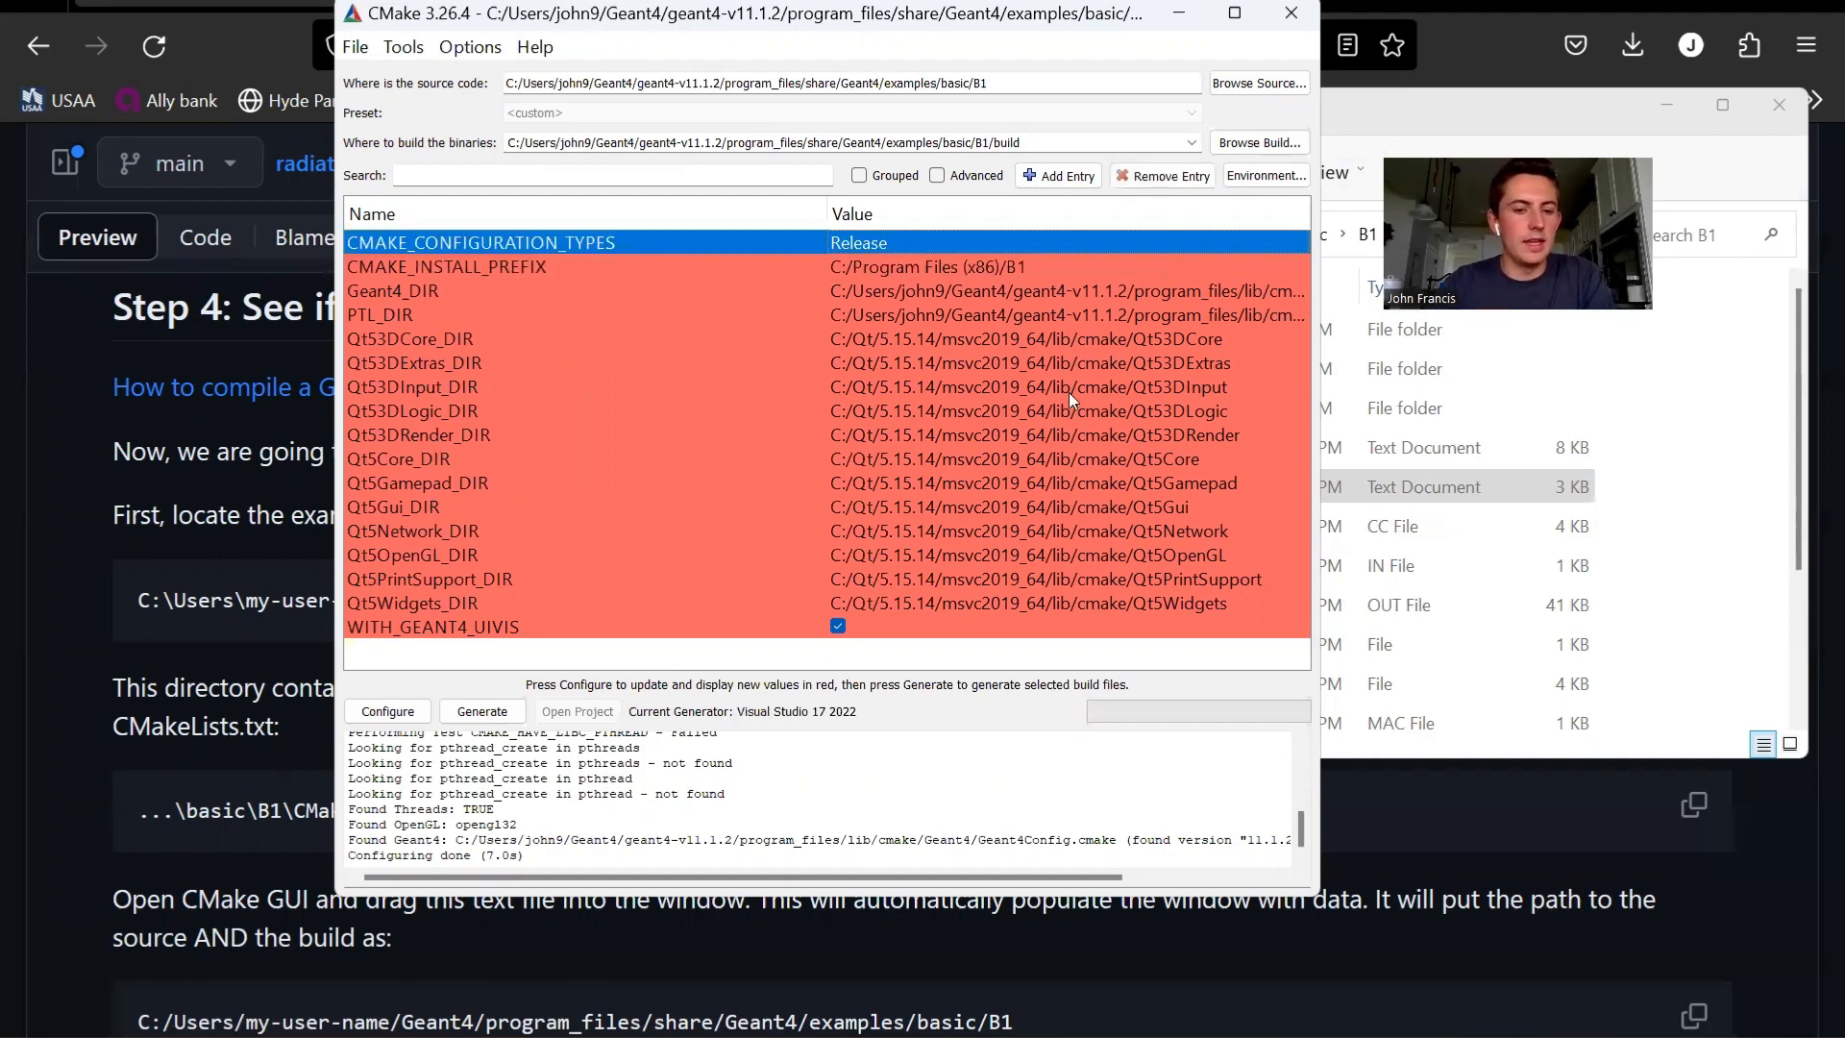
left_click(401, 716)
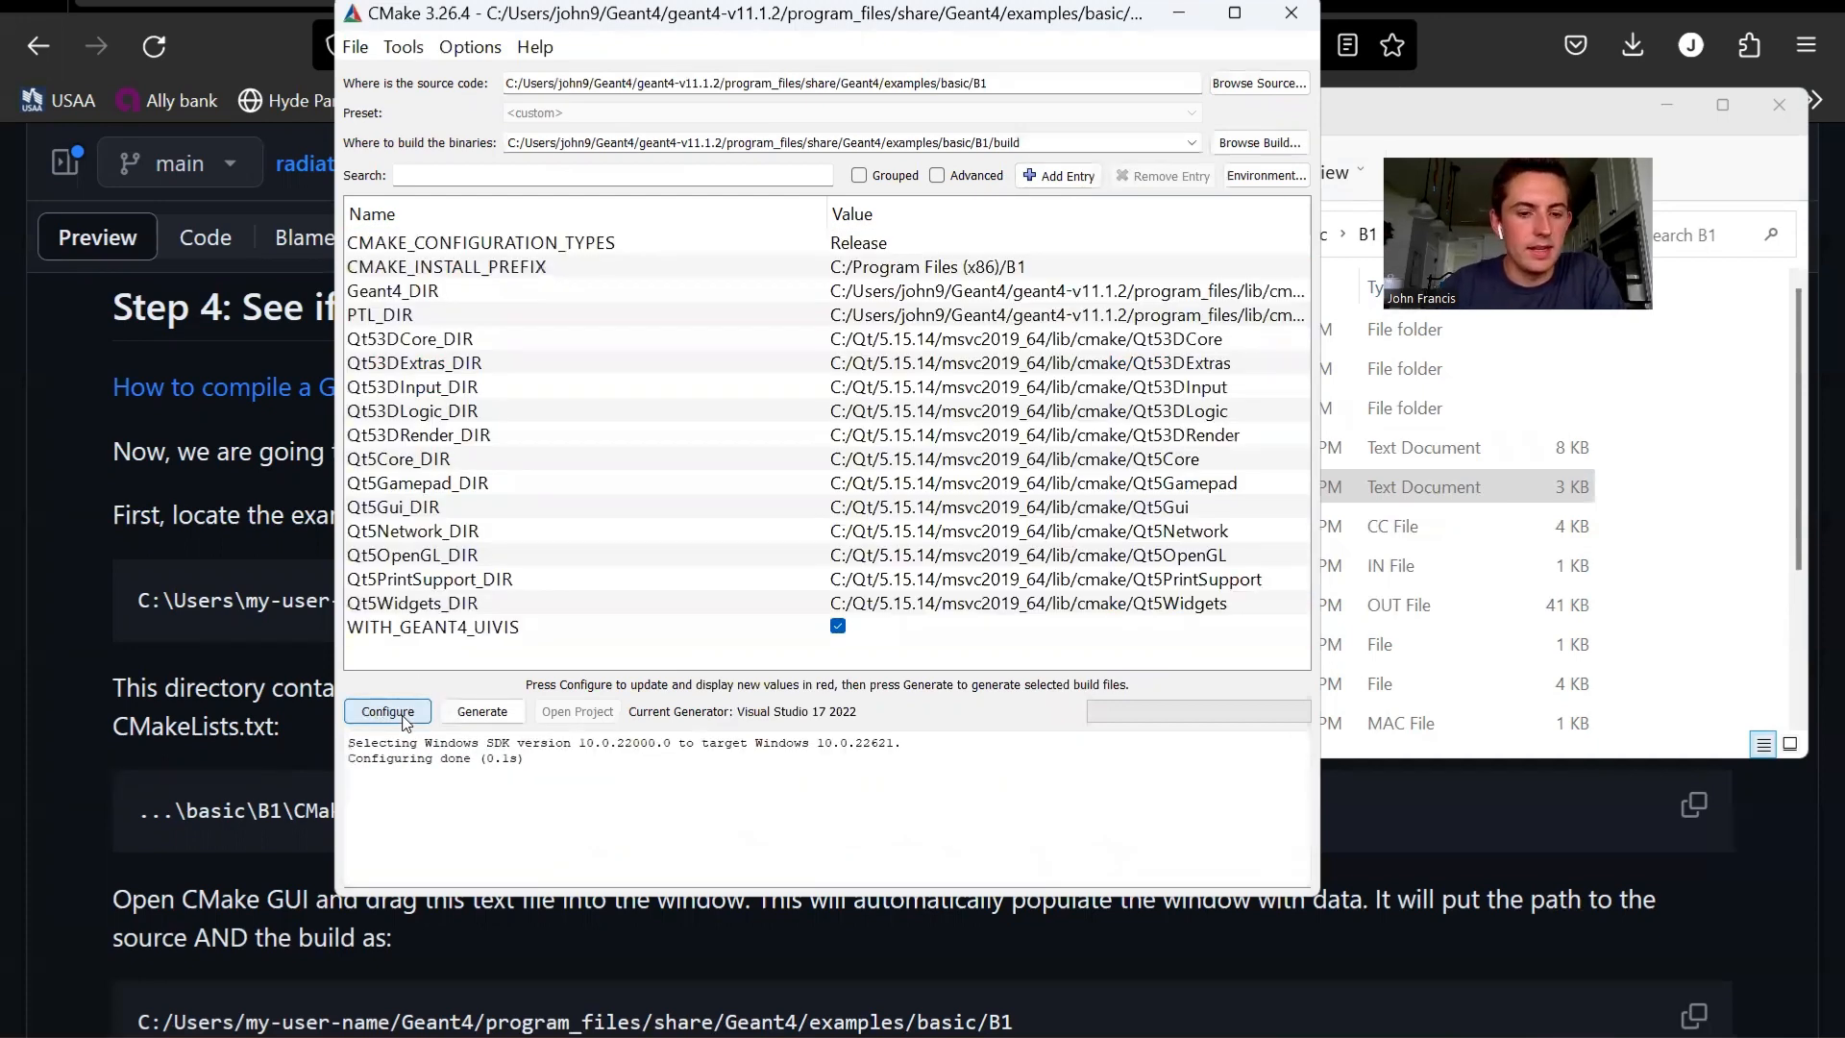
left_click(473, 715)
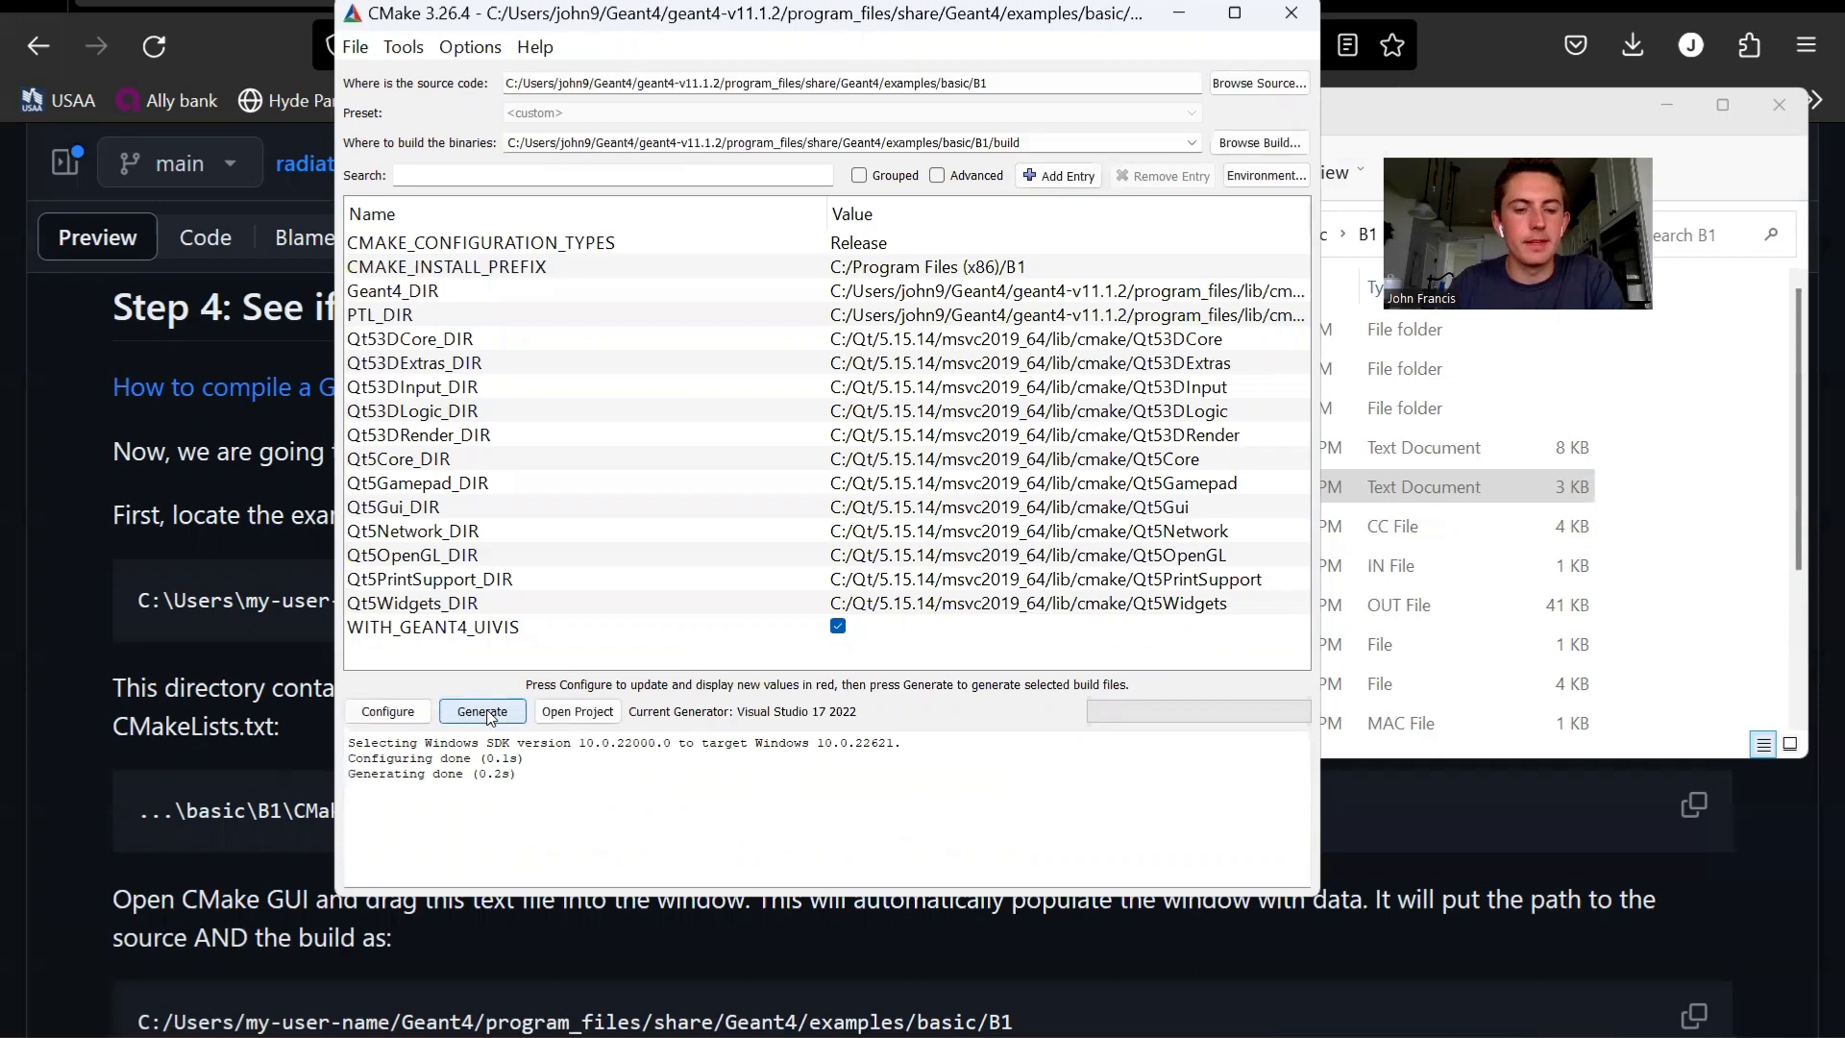
- Switch to the generated B1 solution in Visual Studio, make exampleB1 the startup project and build it
left_click(580, 712)
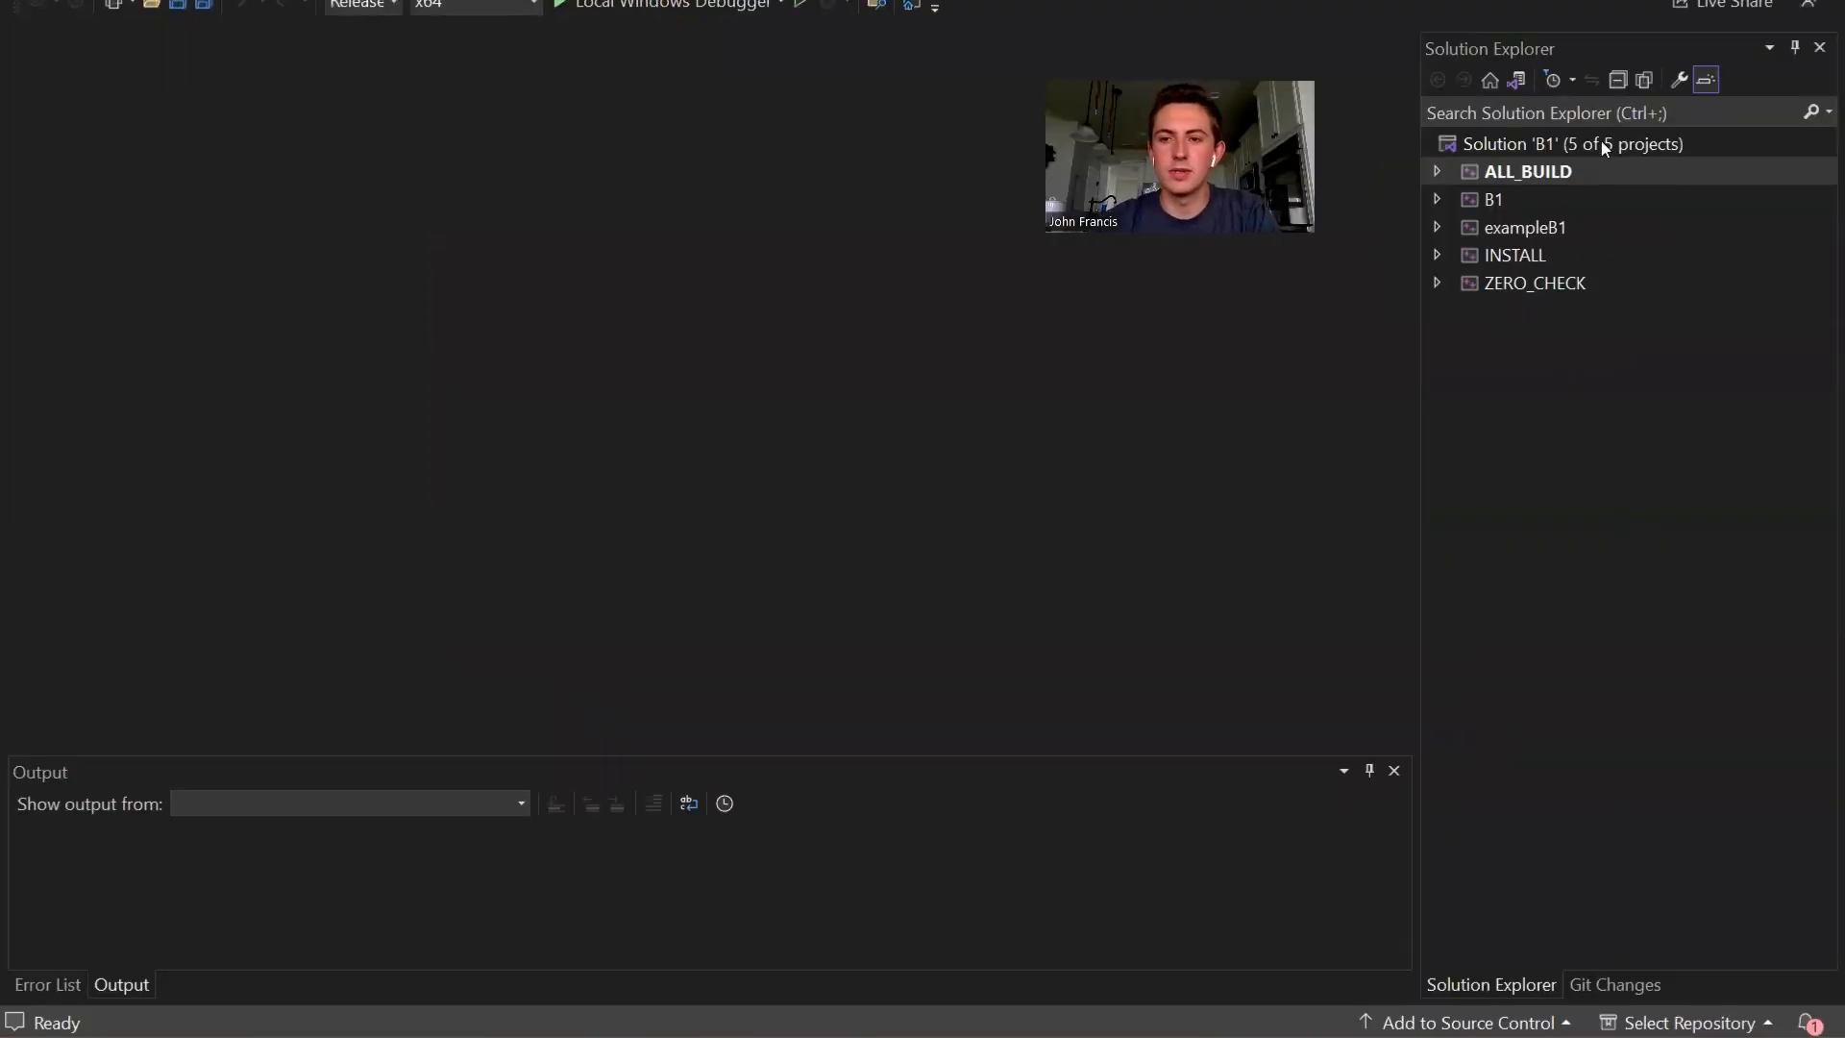
left_click(1514, 229)
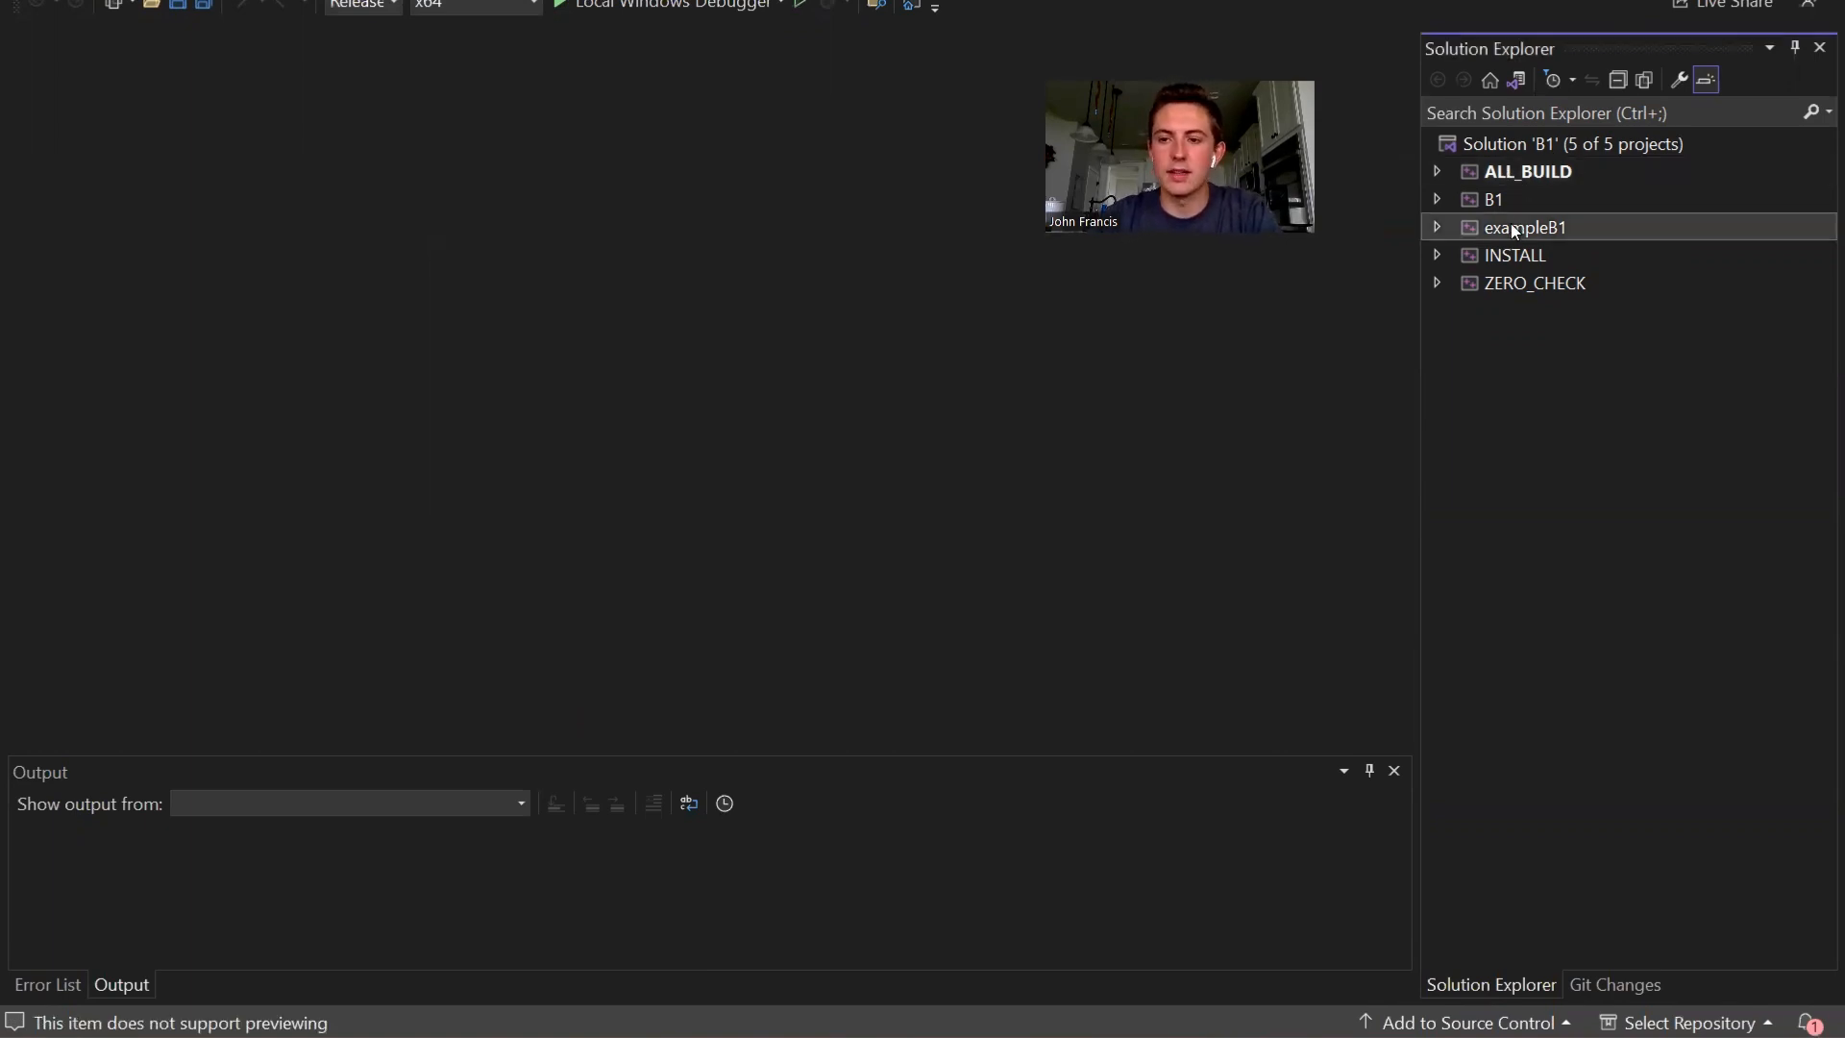
right_click(1514, 229)
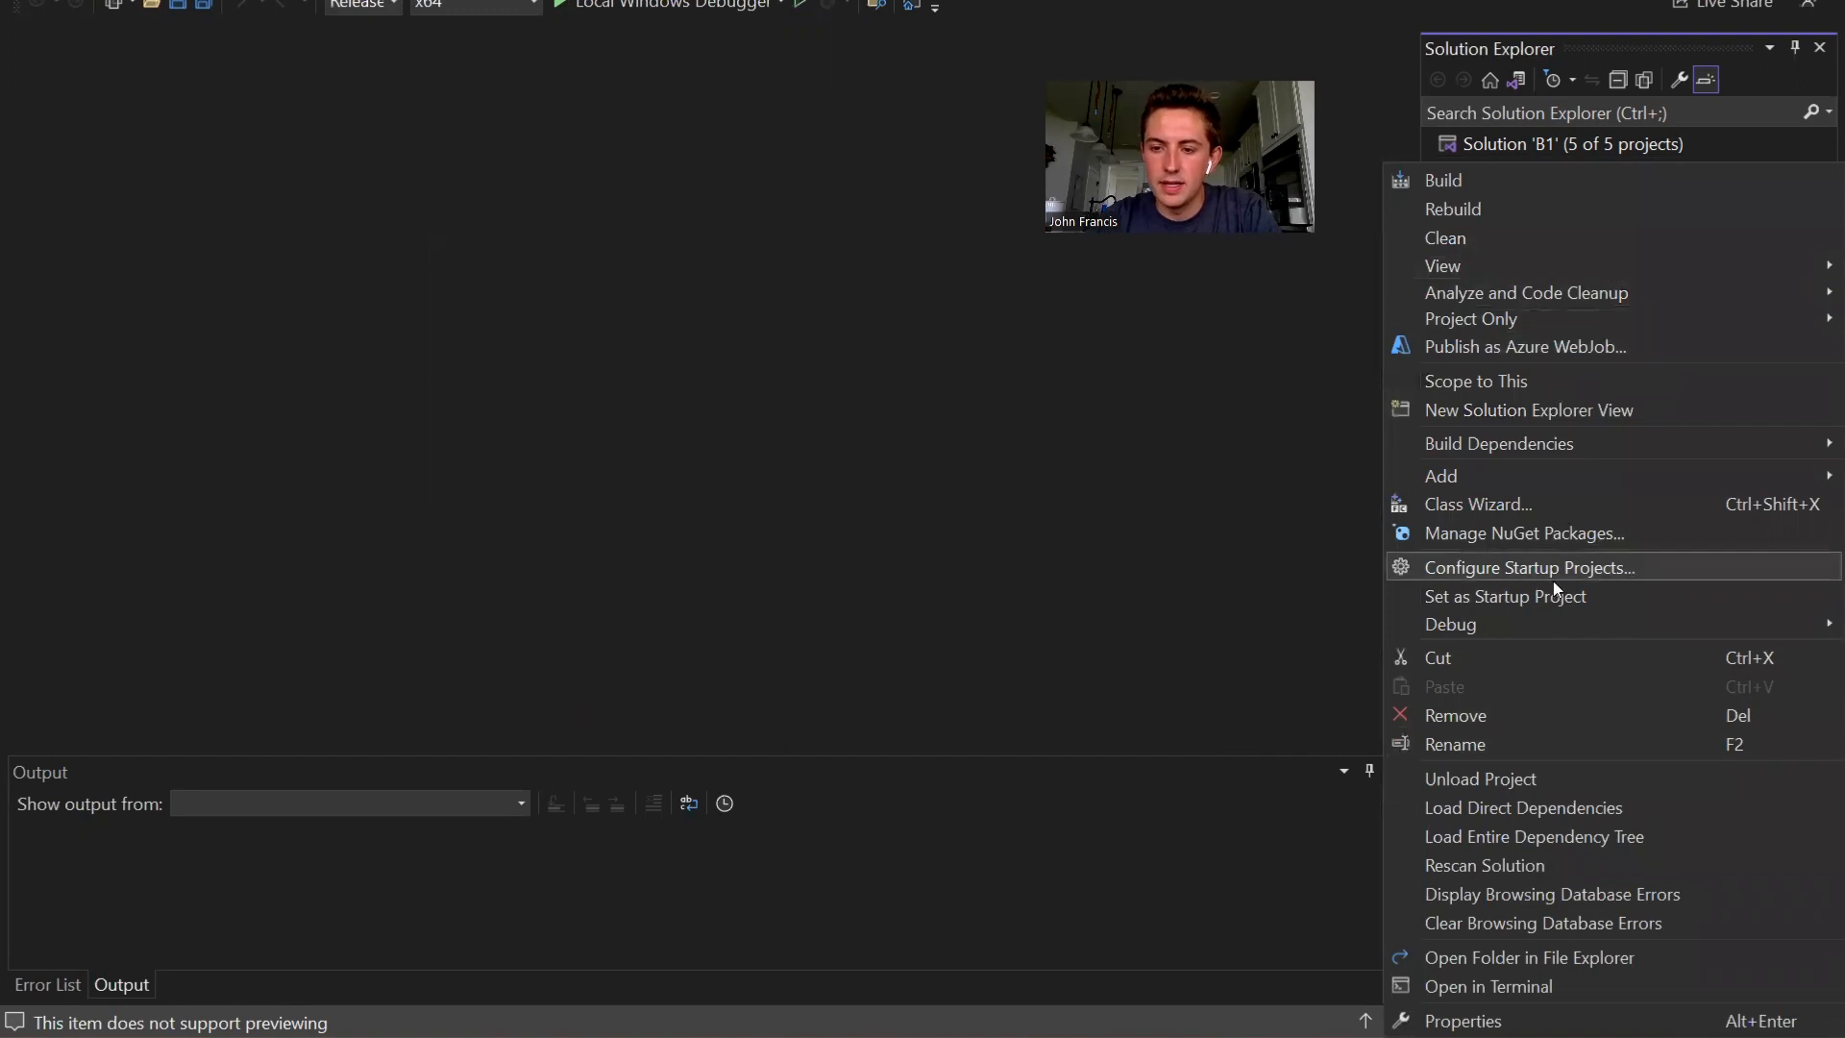
left_click(1574, 596)
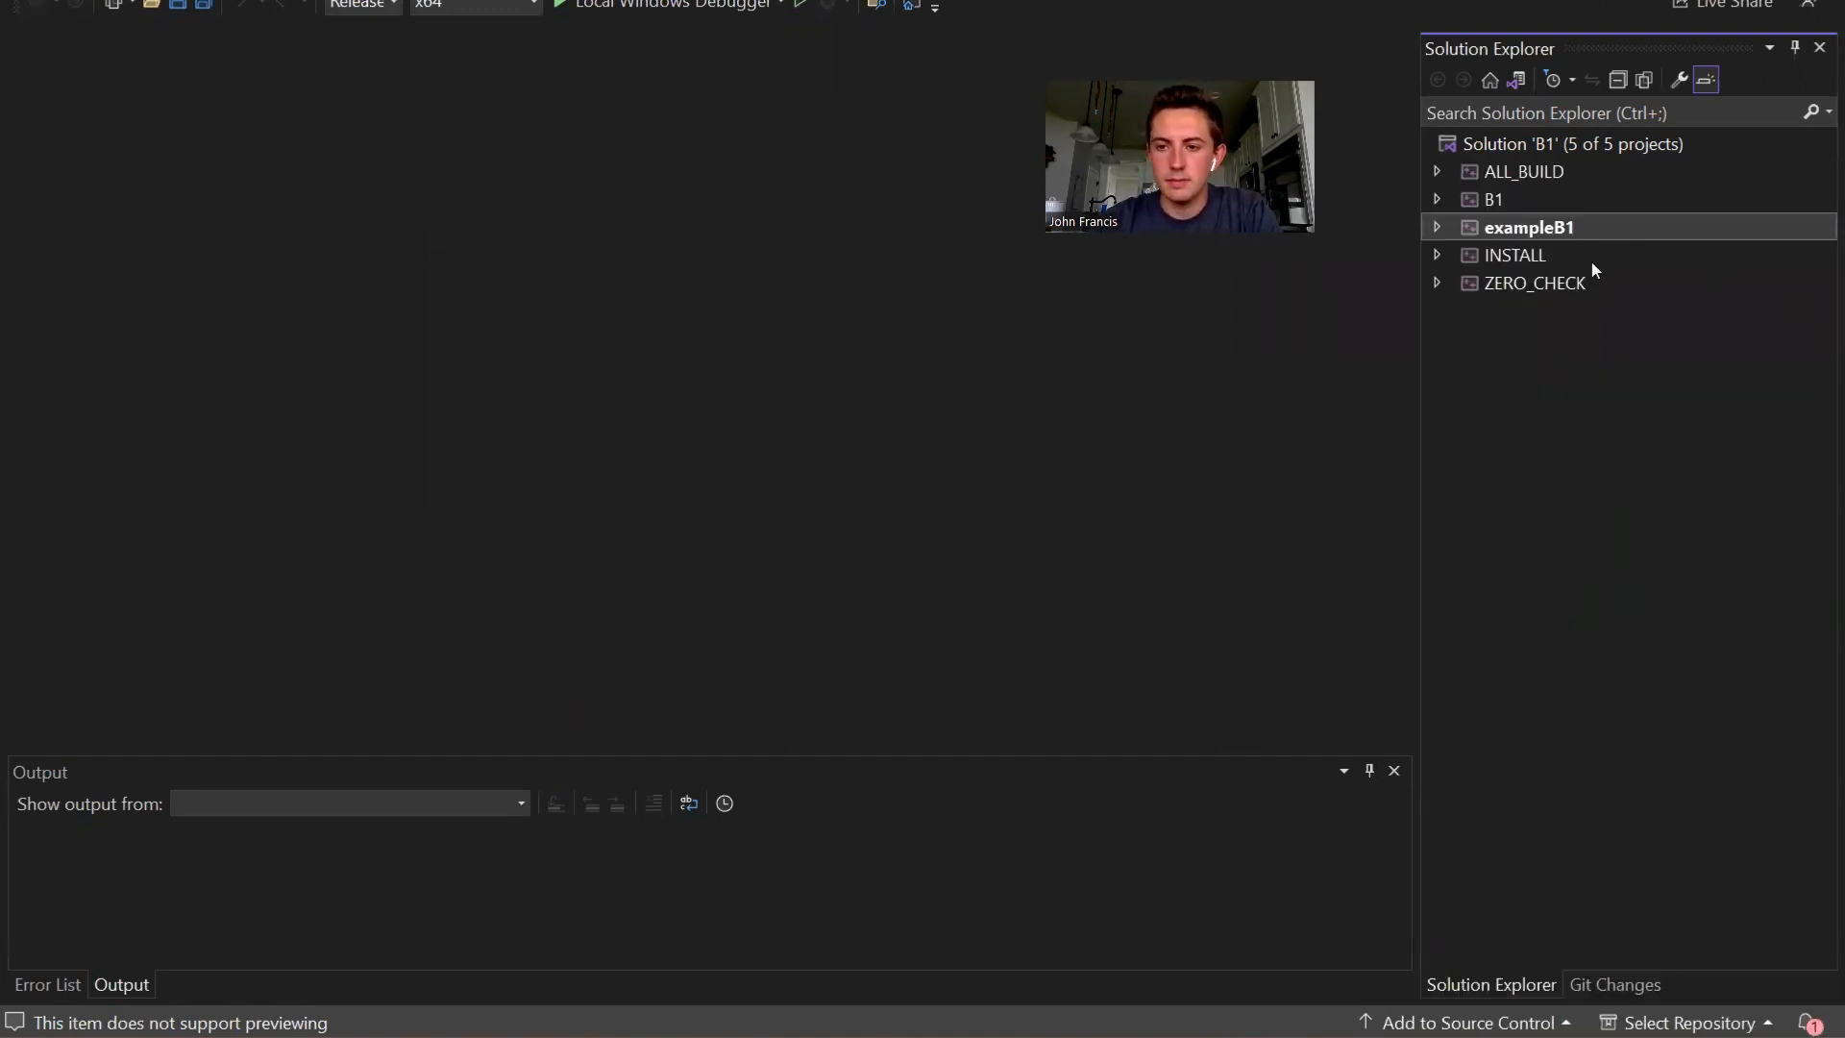
right_click(1532, 230)
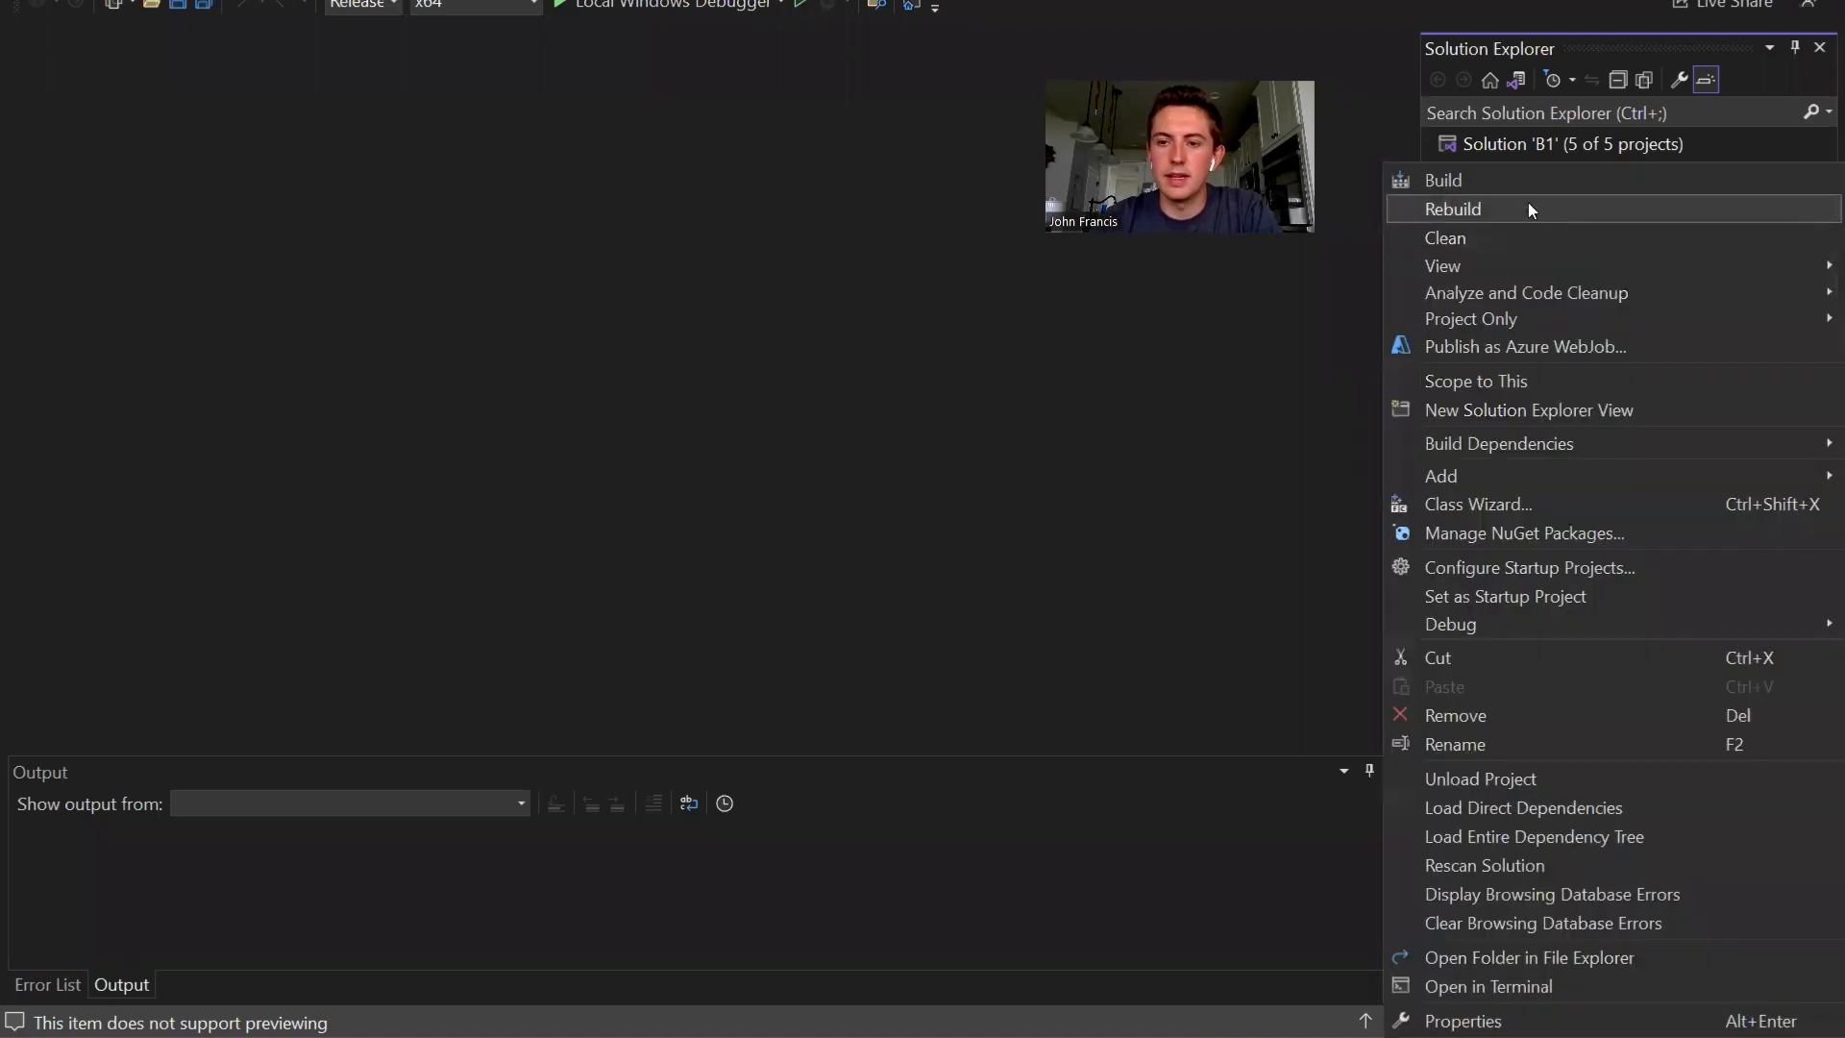
left_click(1503, 180)
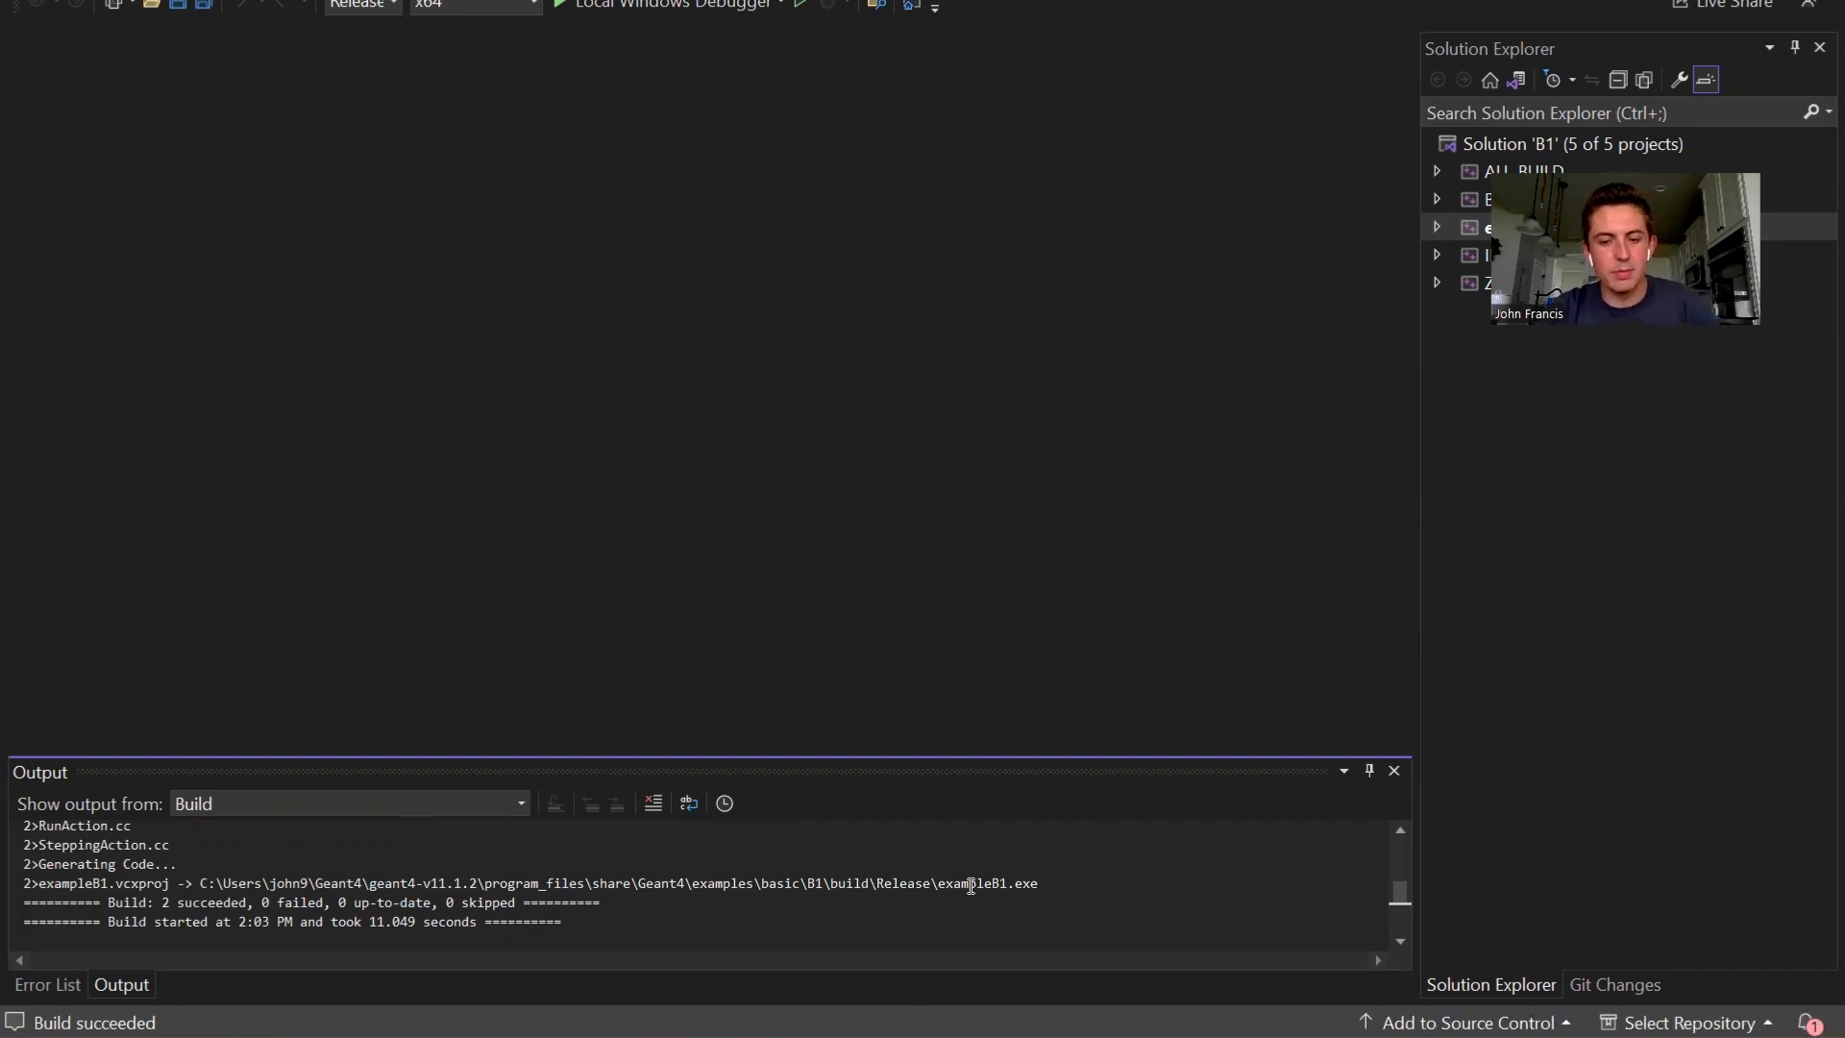
- Switch to File Explorer, go to B1's build\Release folder and run the exampleB1 application
key("alt+Tab")
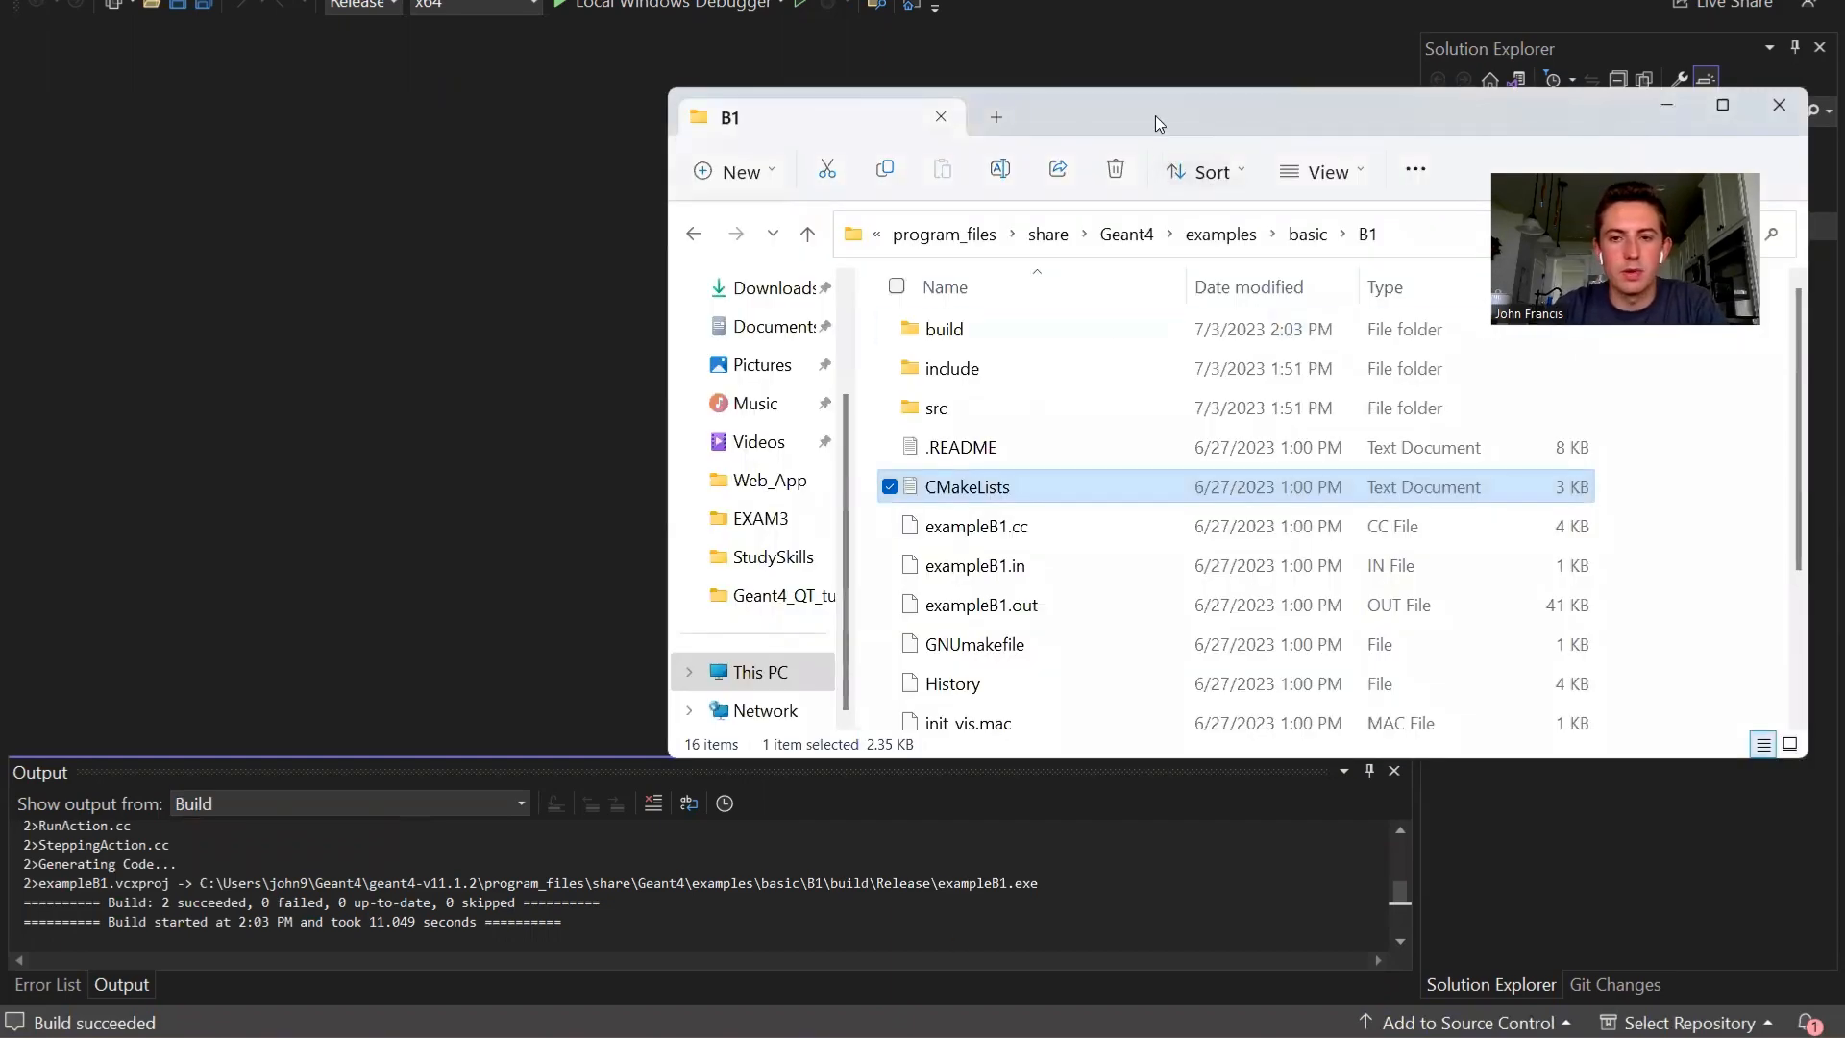
left_click_drag(1129, 115, 802, 77)
double_click(678, 292)
double_click(694, 378)
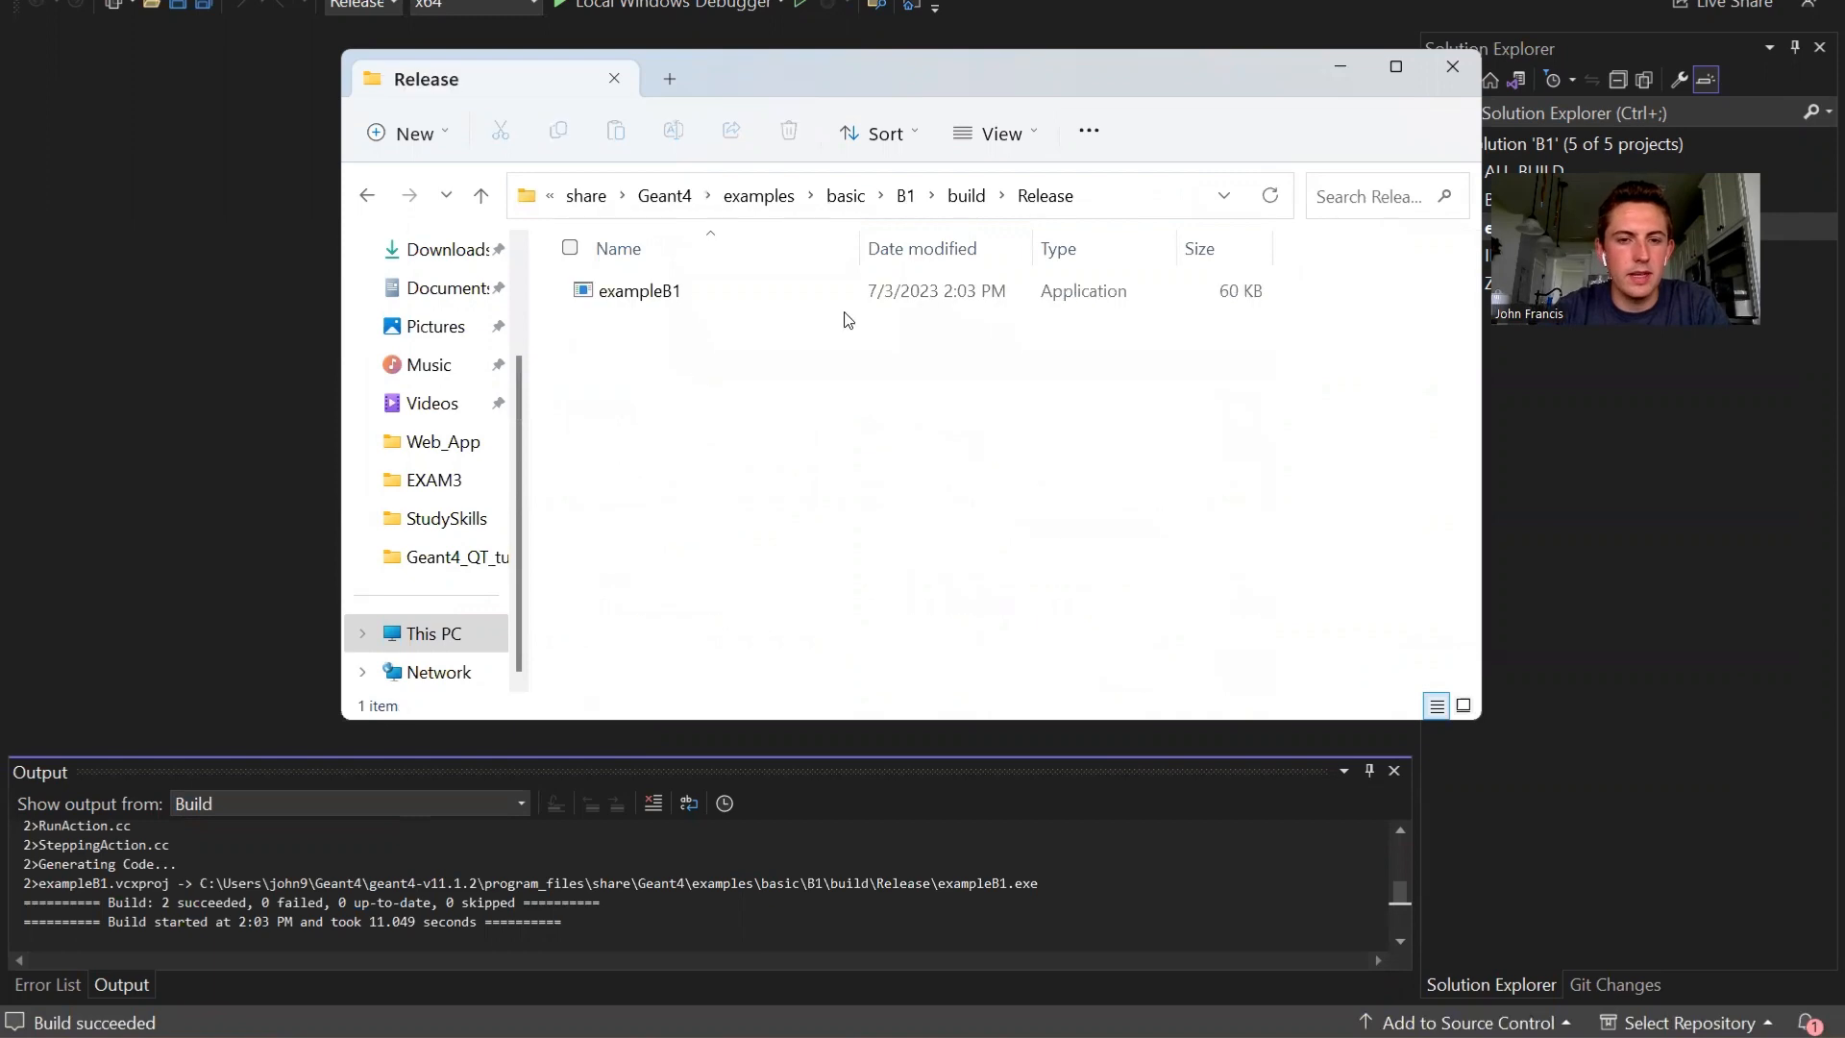
double_click(699, 293)
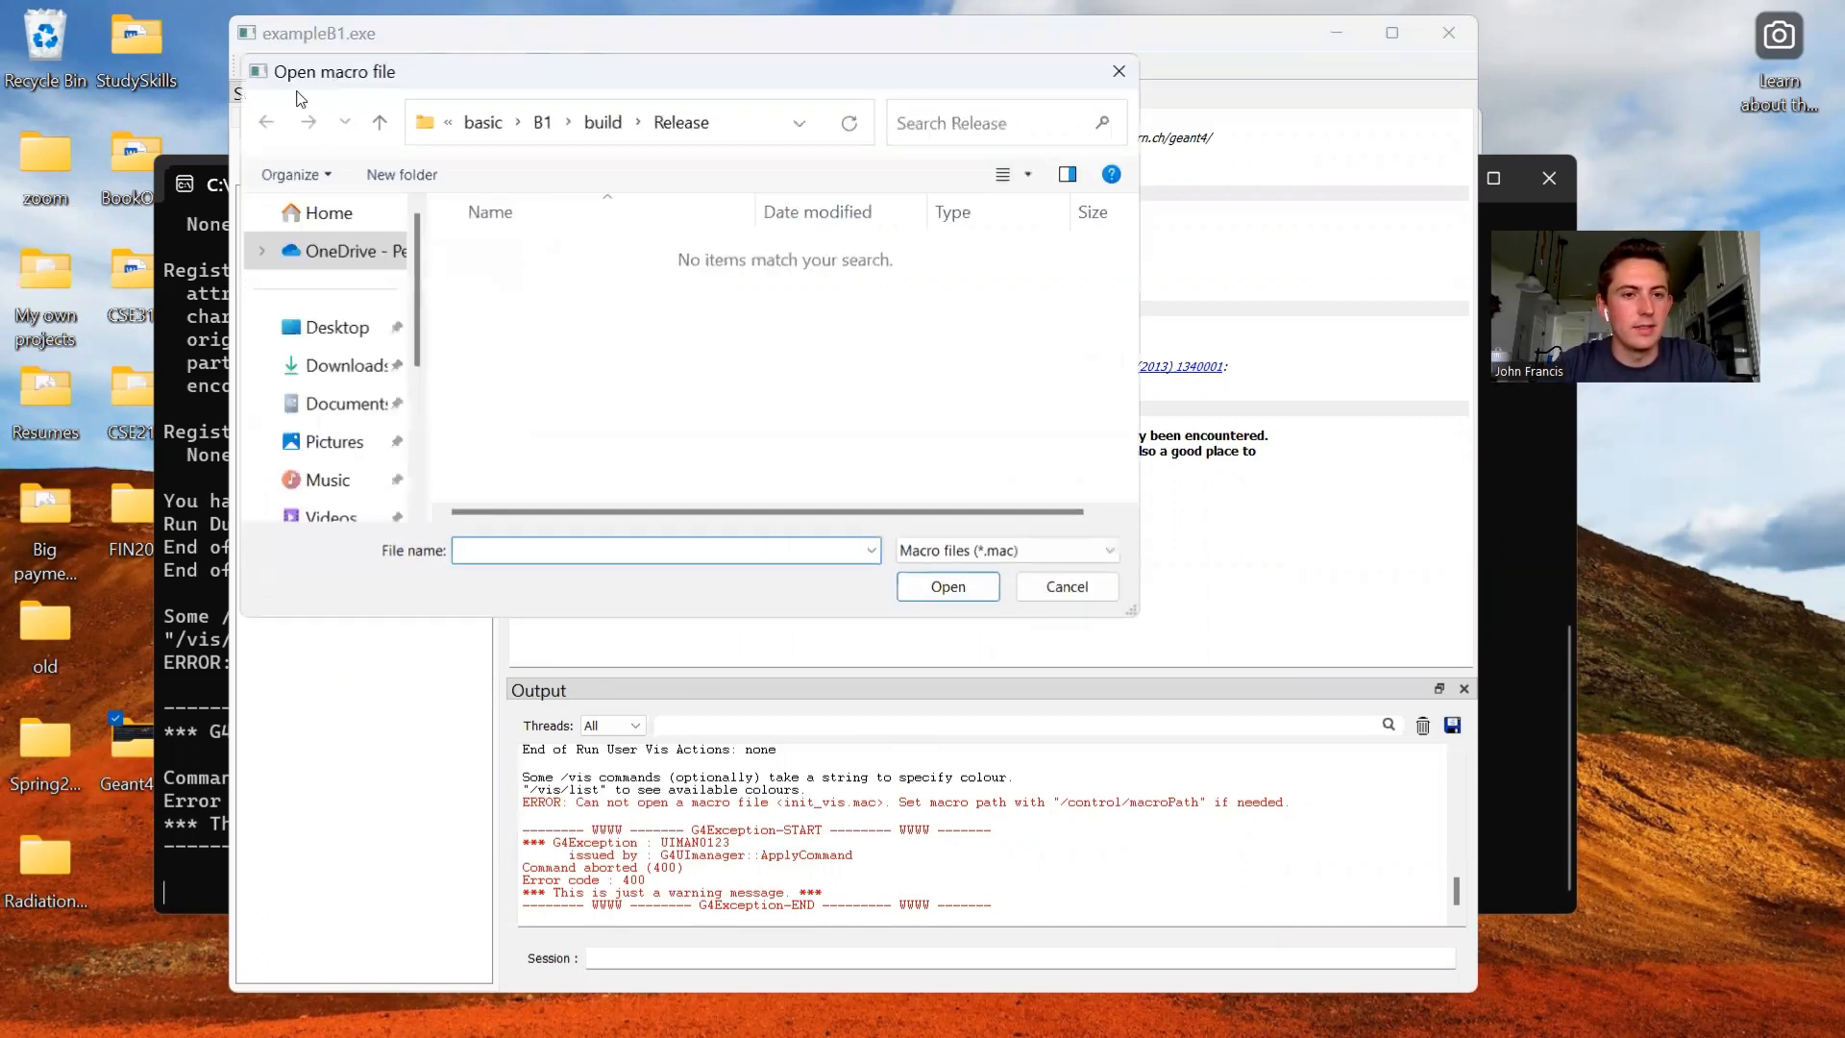
- Execute the init_vis.mac macro from B1's build folder in exampleB1, followed by vis.mac to draw the geometry
left_click(252, 64)
left_click(603, 120)
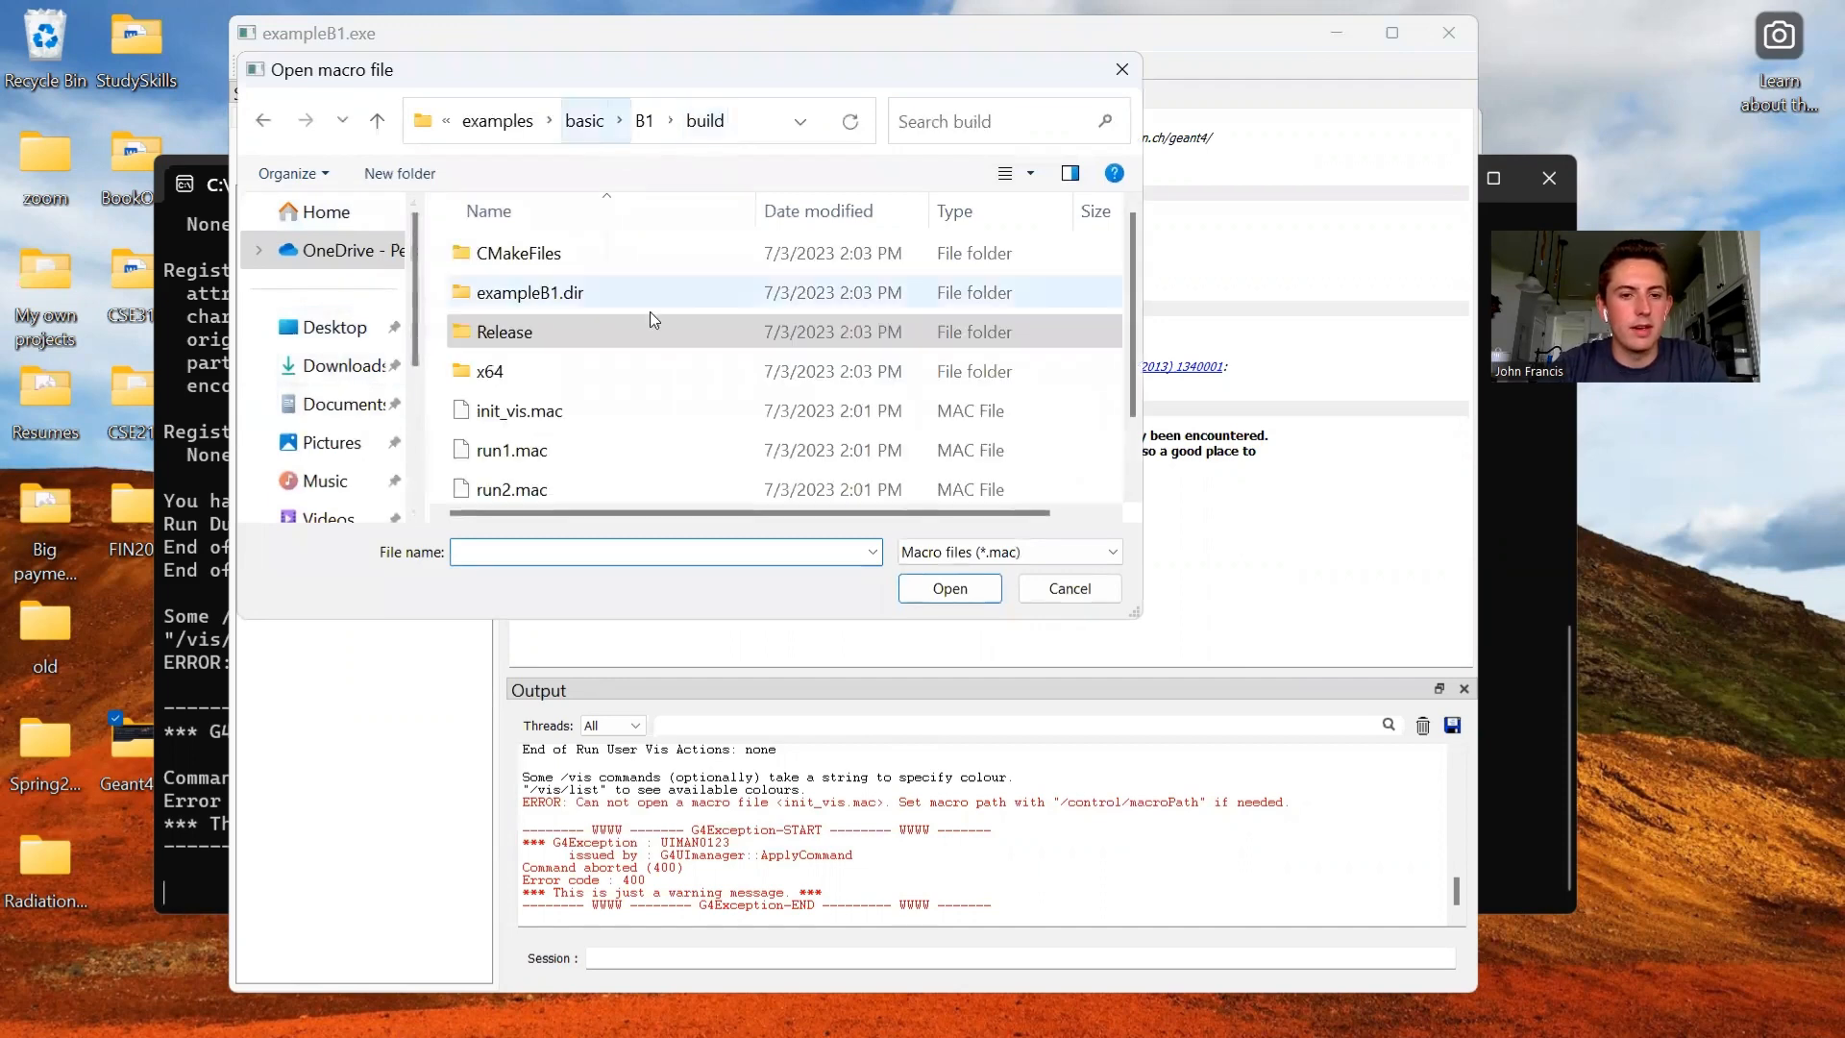
double_click(549, 422)
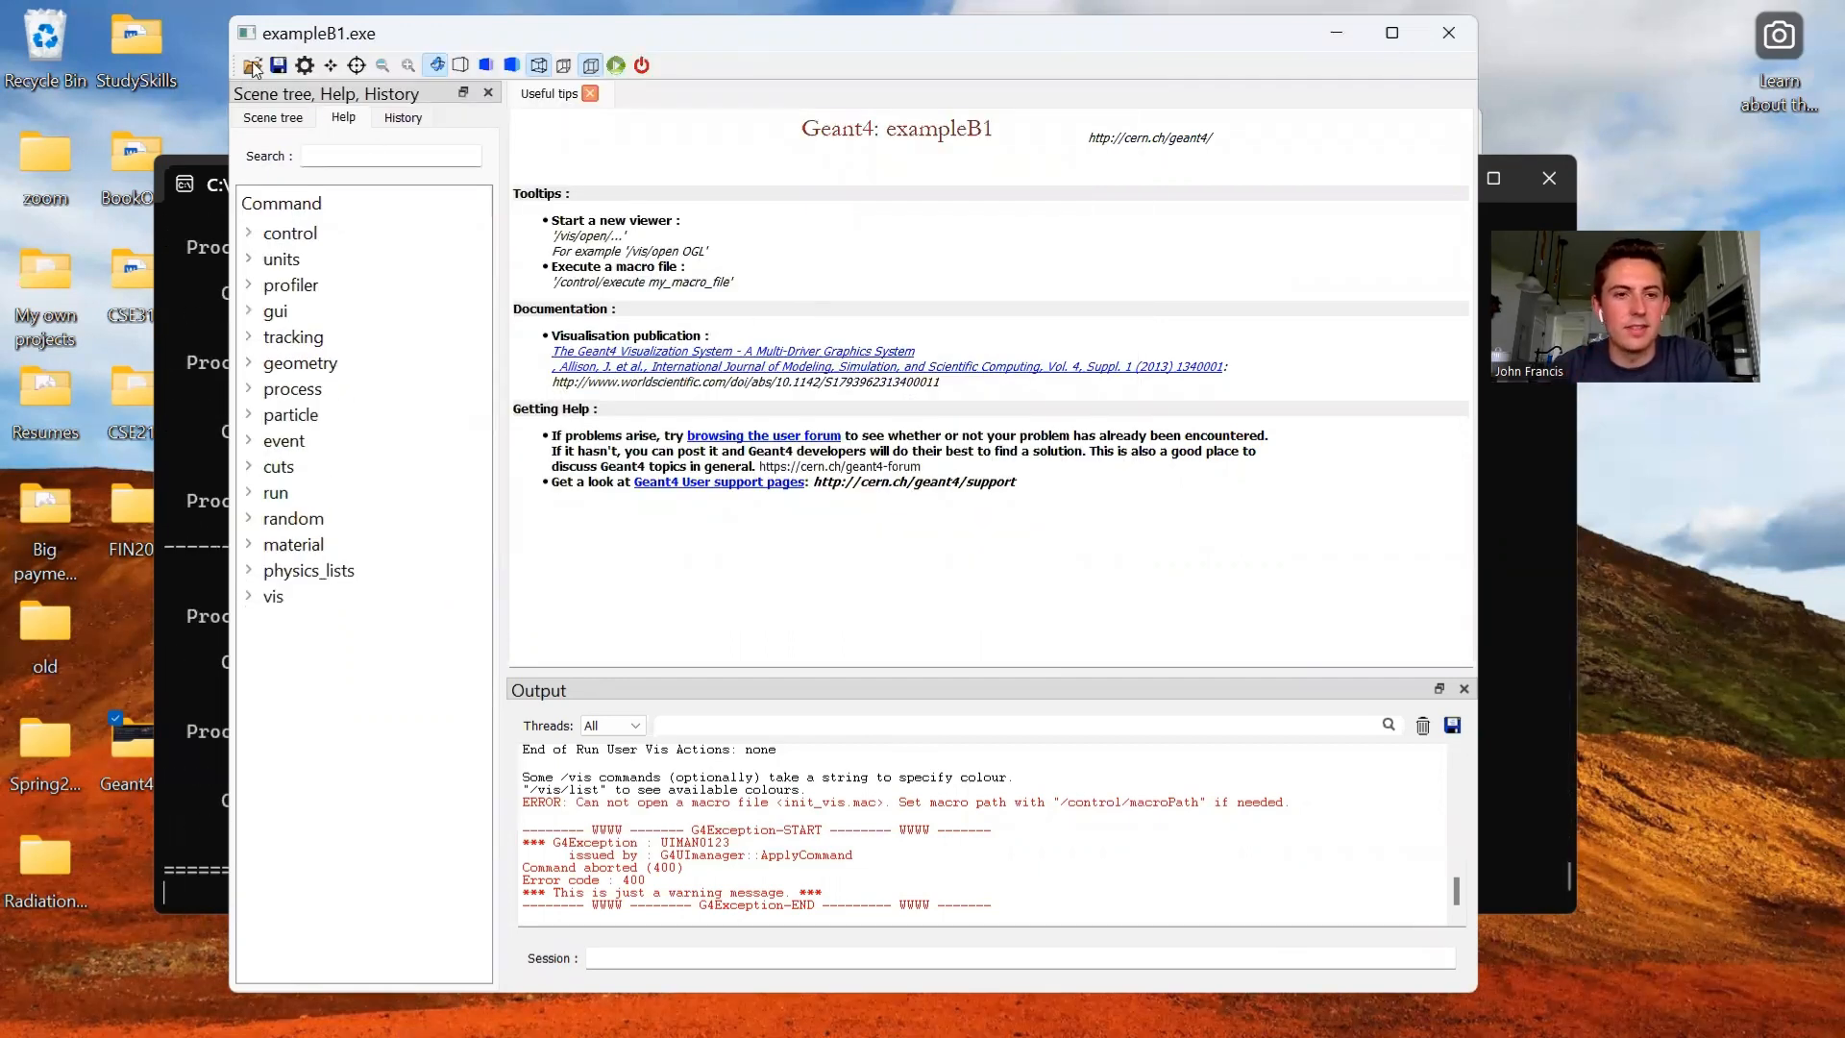
left_click(253, 65)
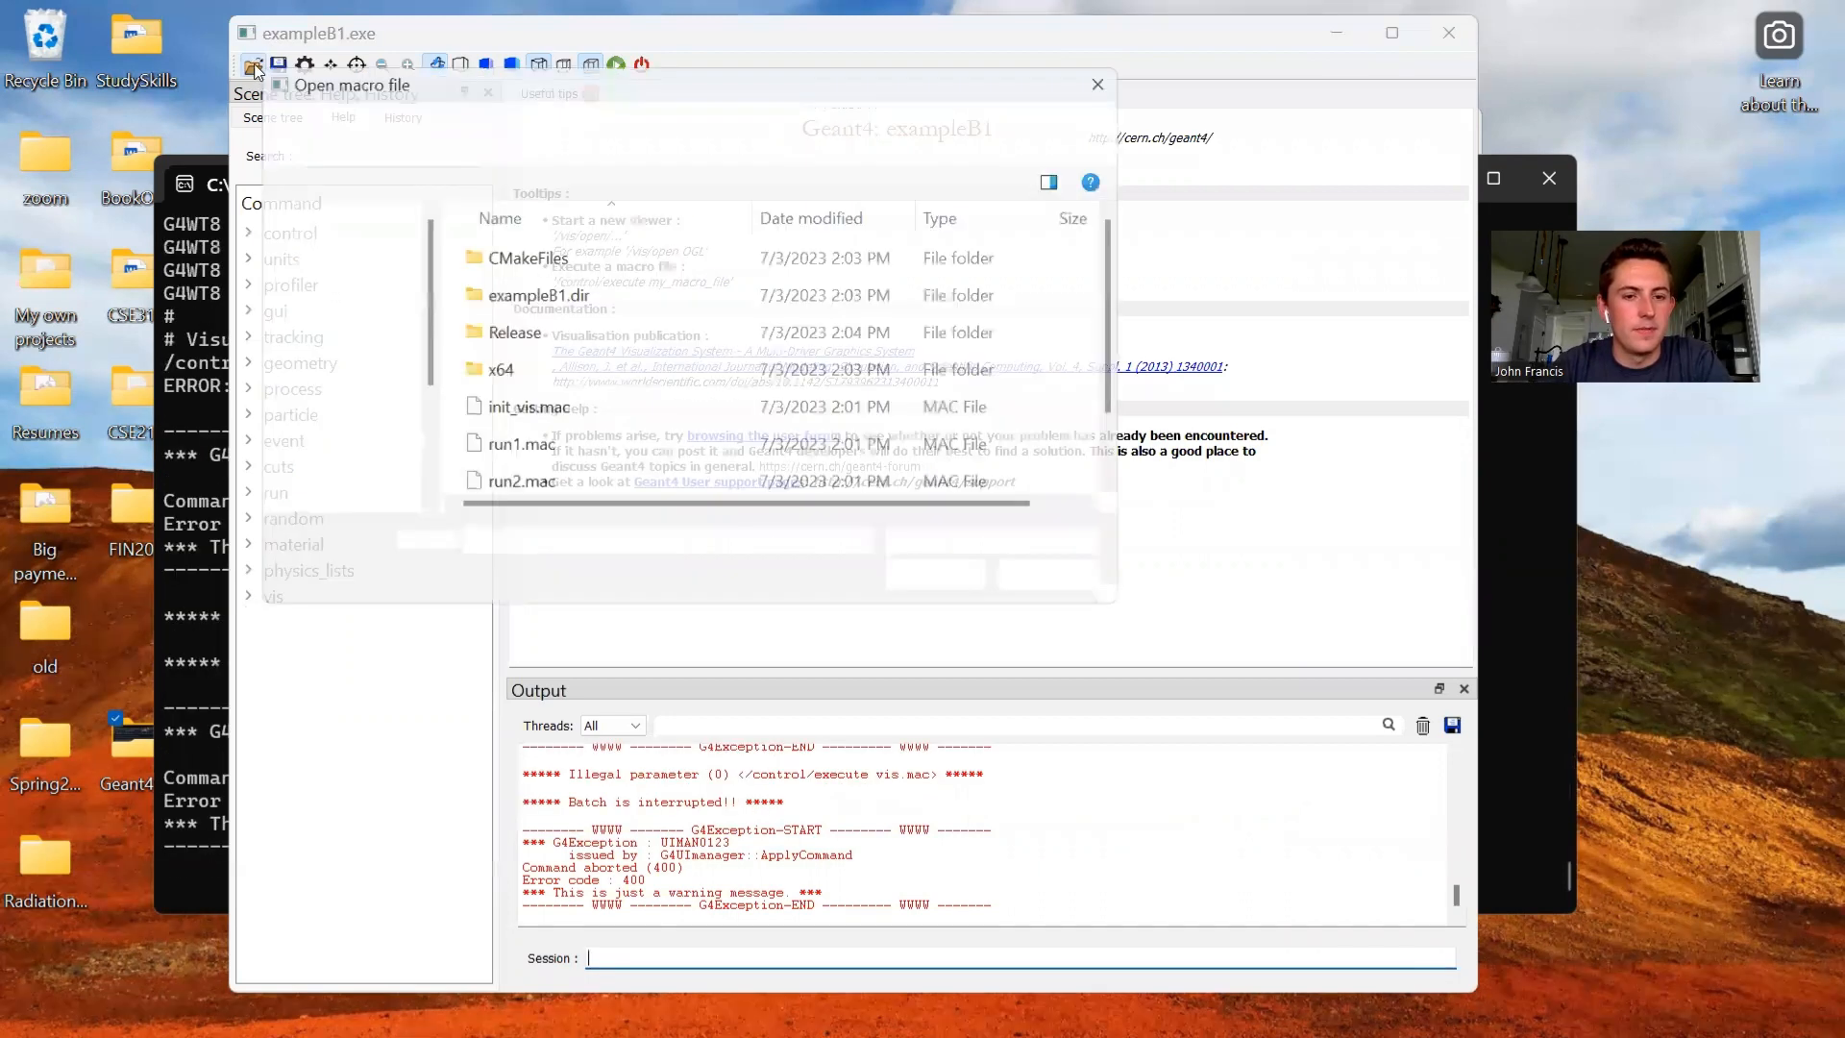
scroll(562, 453, "down", 2)
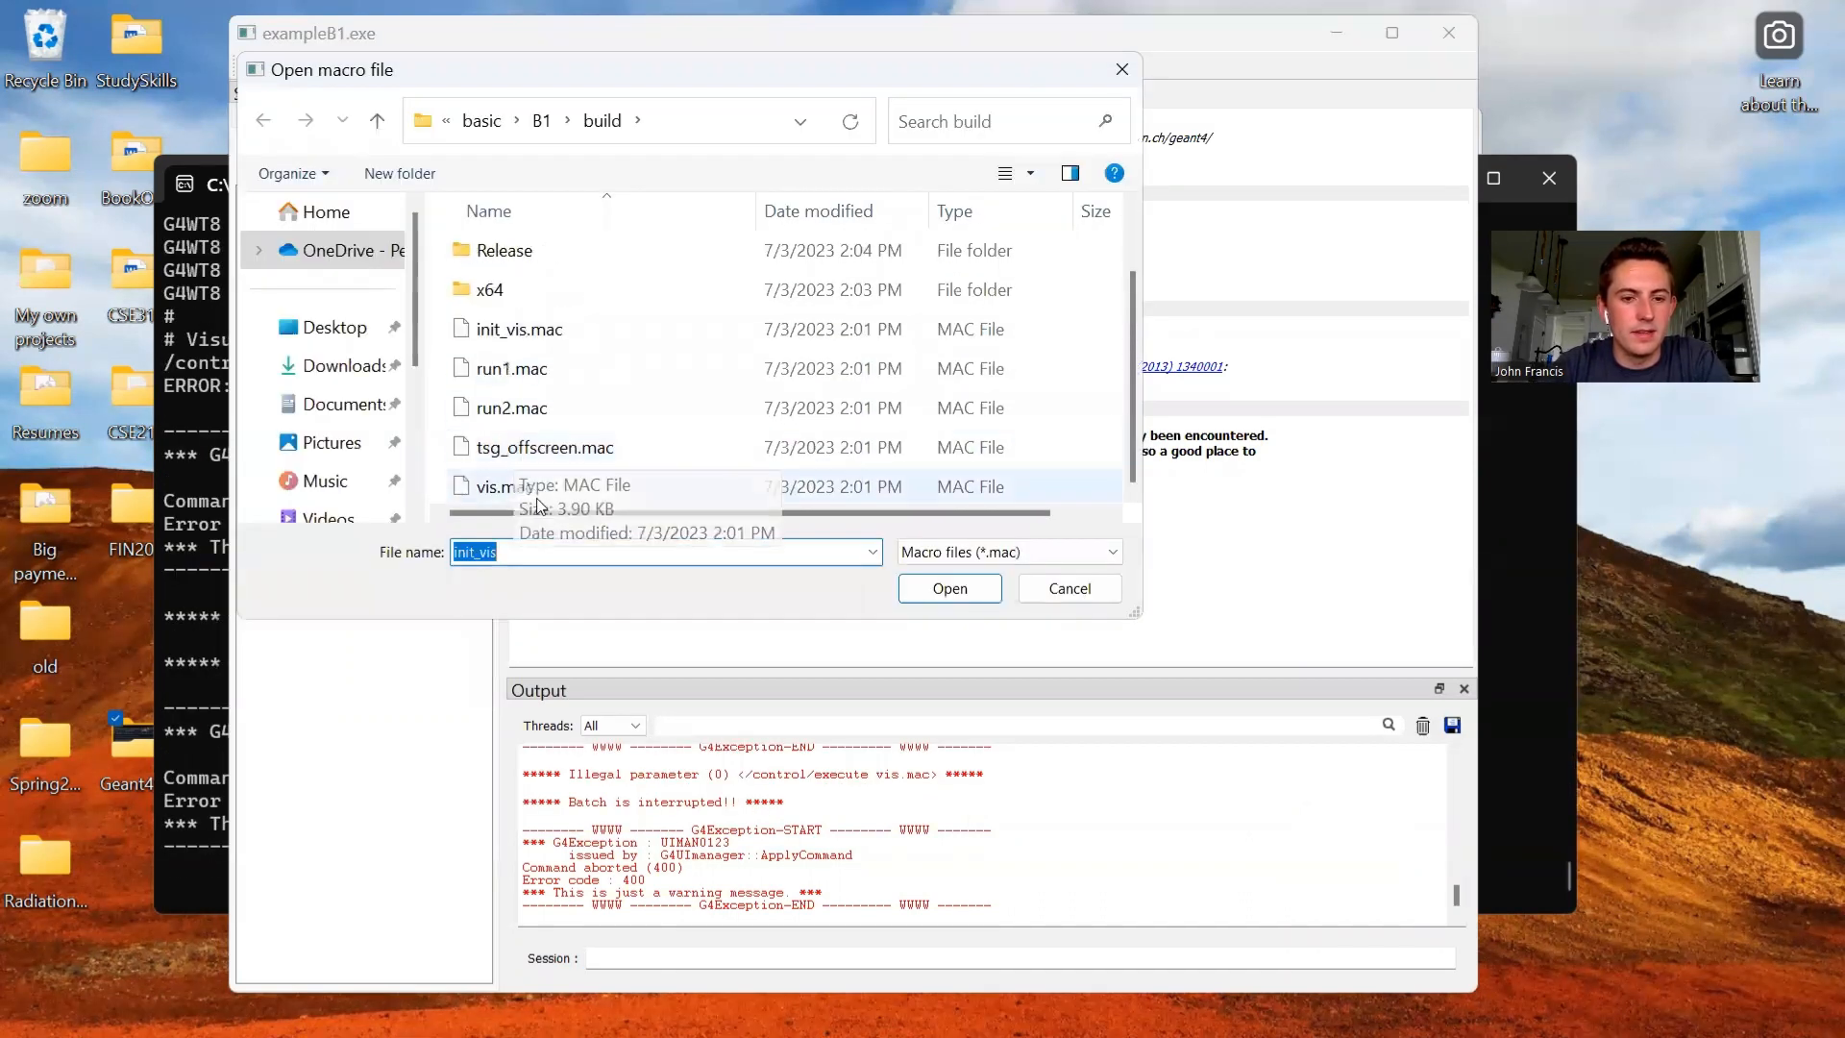
double_click(677, 492)
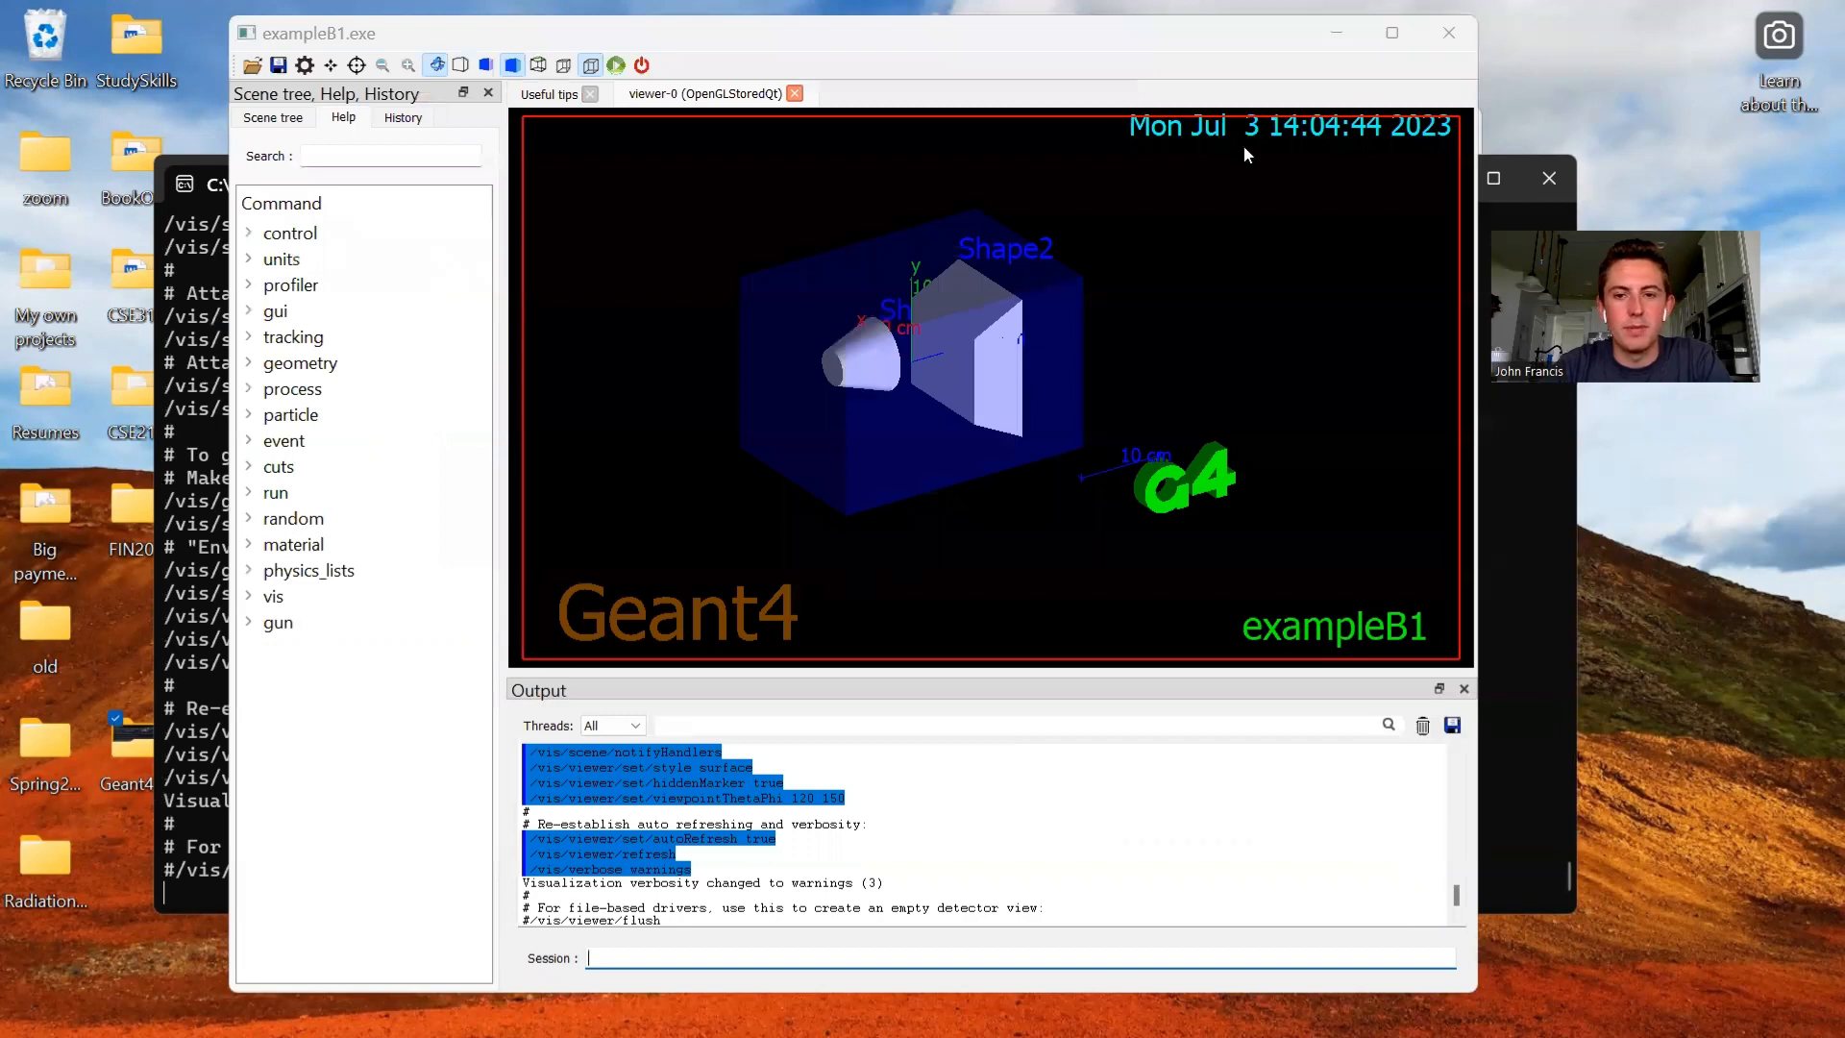
mouse_move(1146, 424)
left_mouse_down()
mouse_move(1091, 452)
mouse_move(1104, 395)
mouse_move(1169, 395)
mouse_move(1159, 423)
mouse_move(1128, 425)
left_mouse_up()
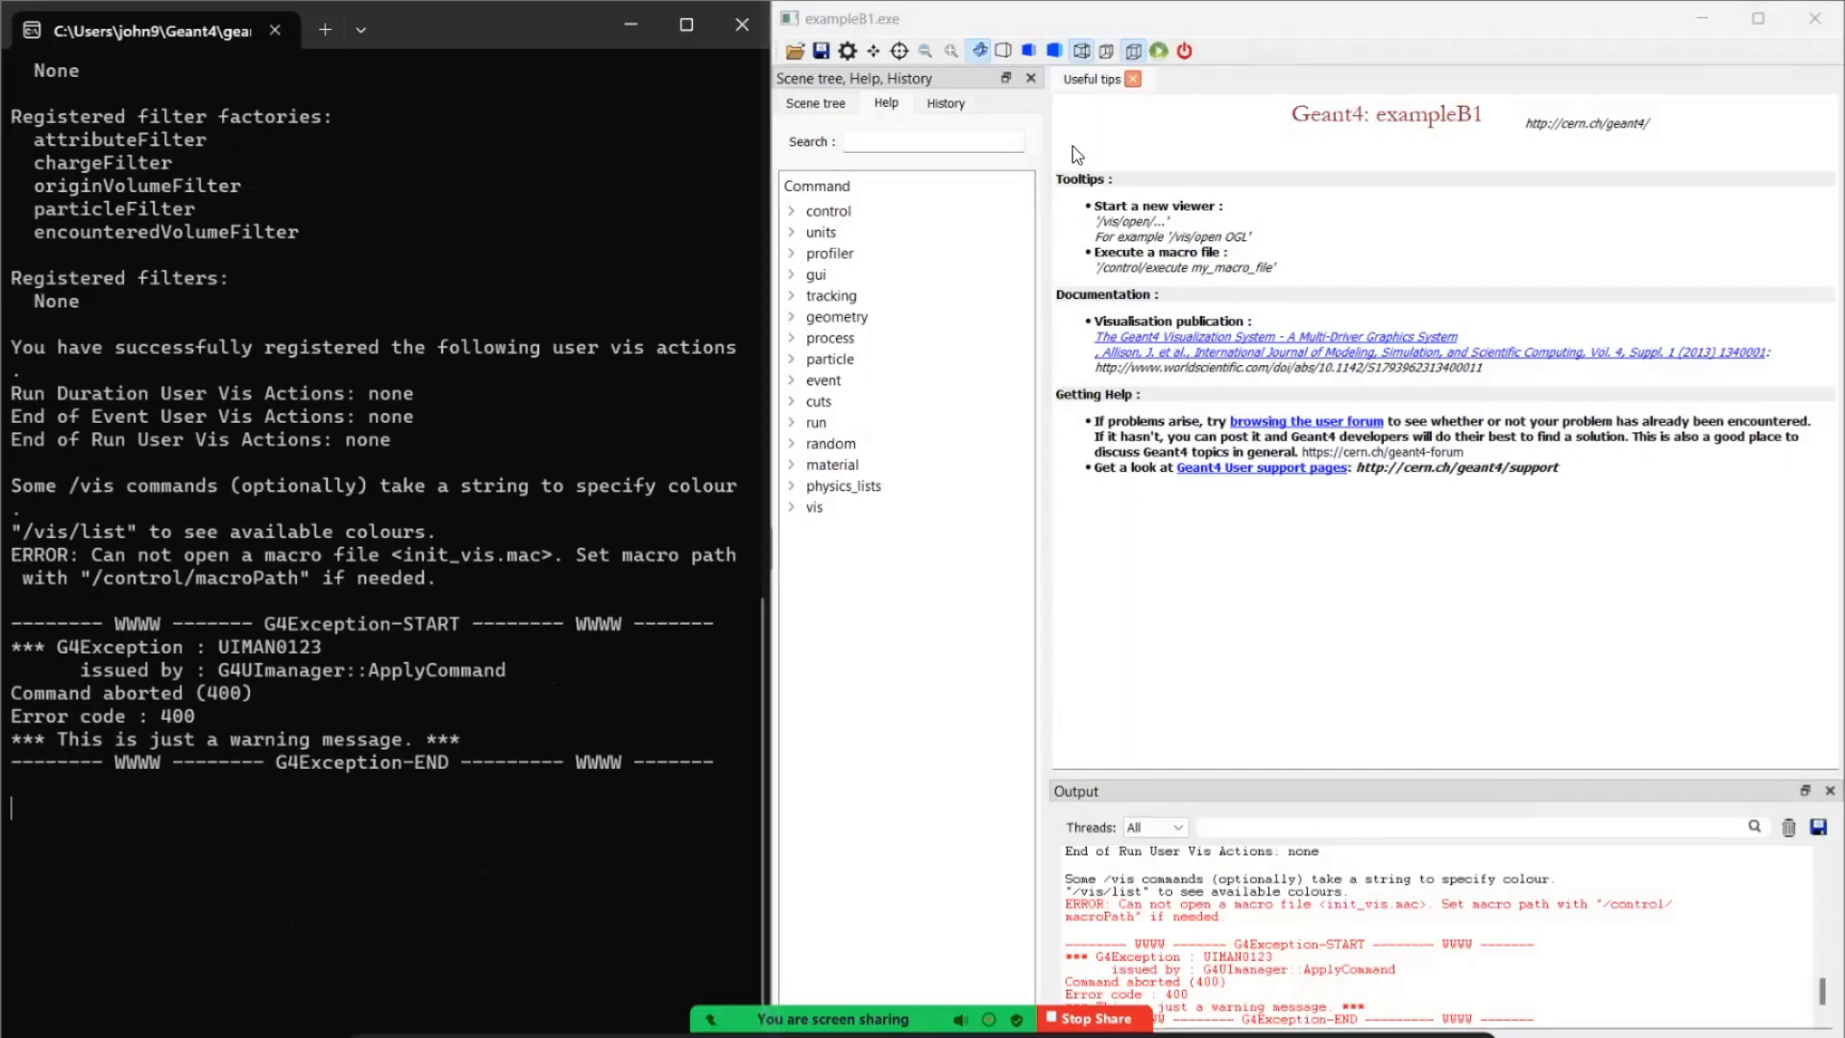
- In the fresh exampleB1 session beside the console, load init_vis.mac and vis.mac again from the build folder
left_click(798, 60)
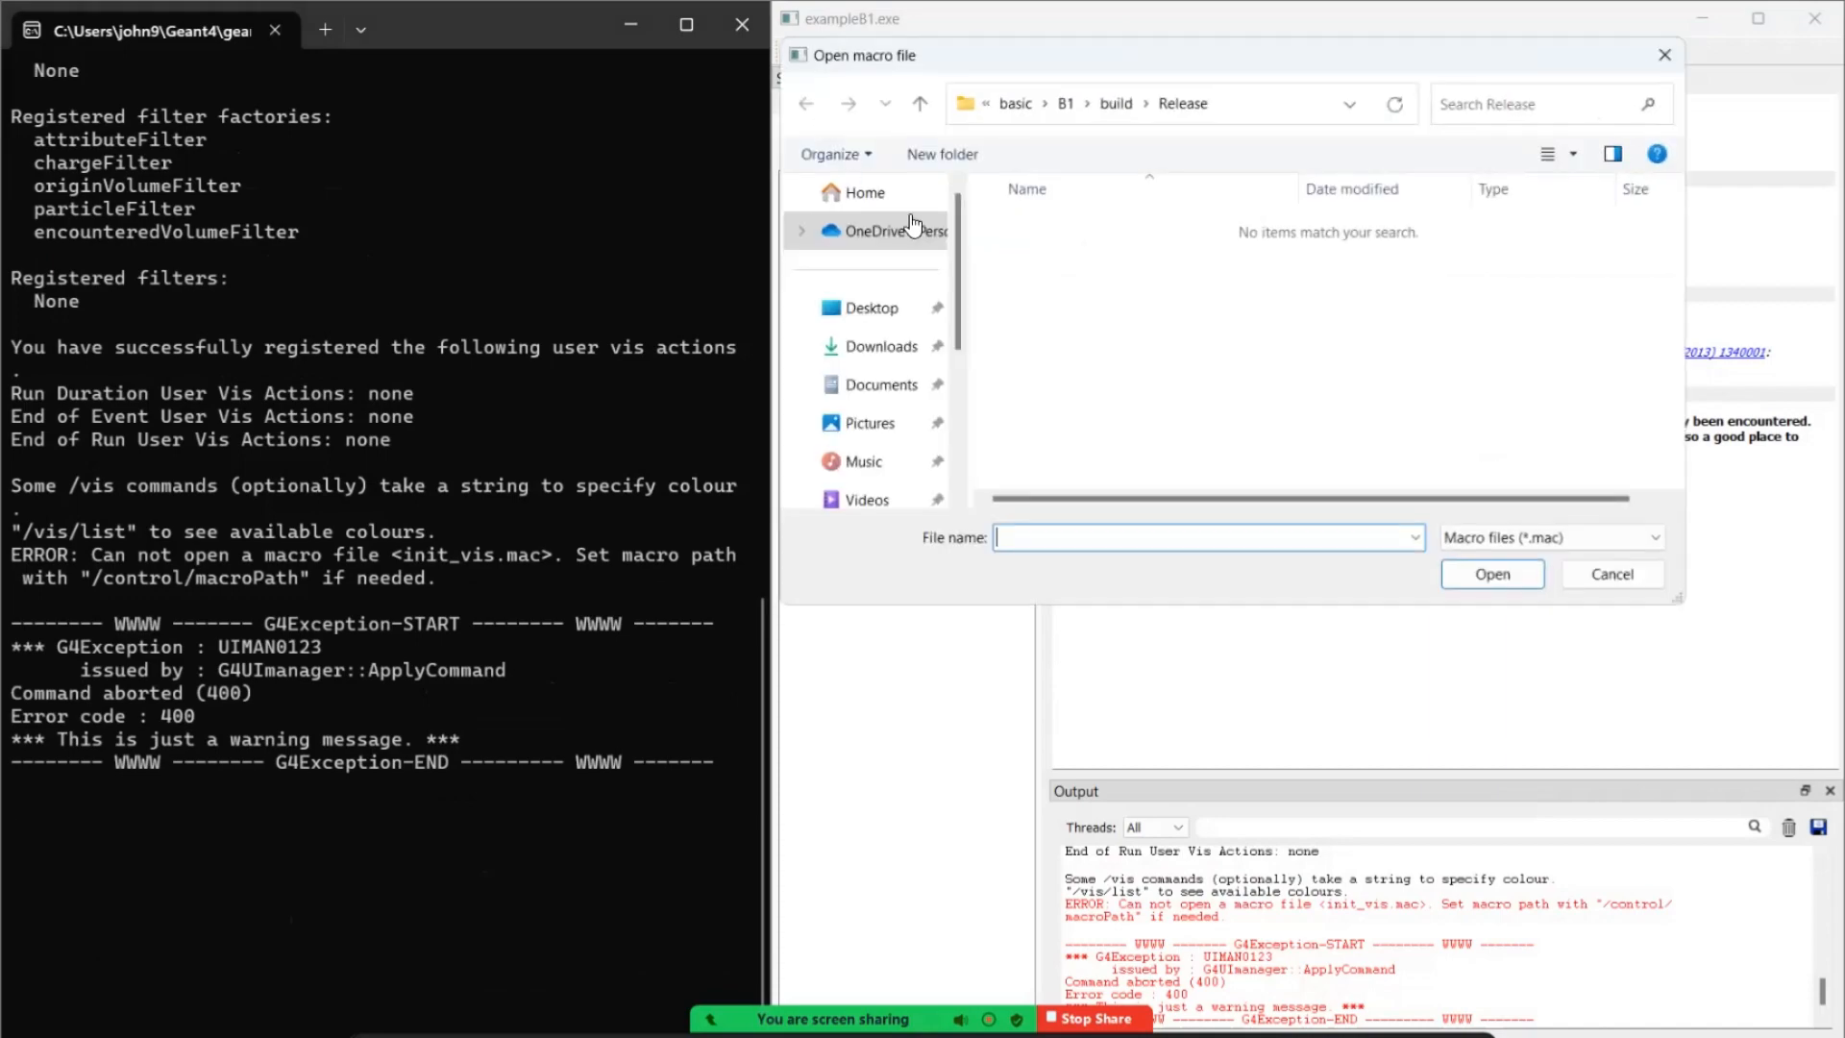
left_click(1116, 103)
double_click(1089, 397)
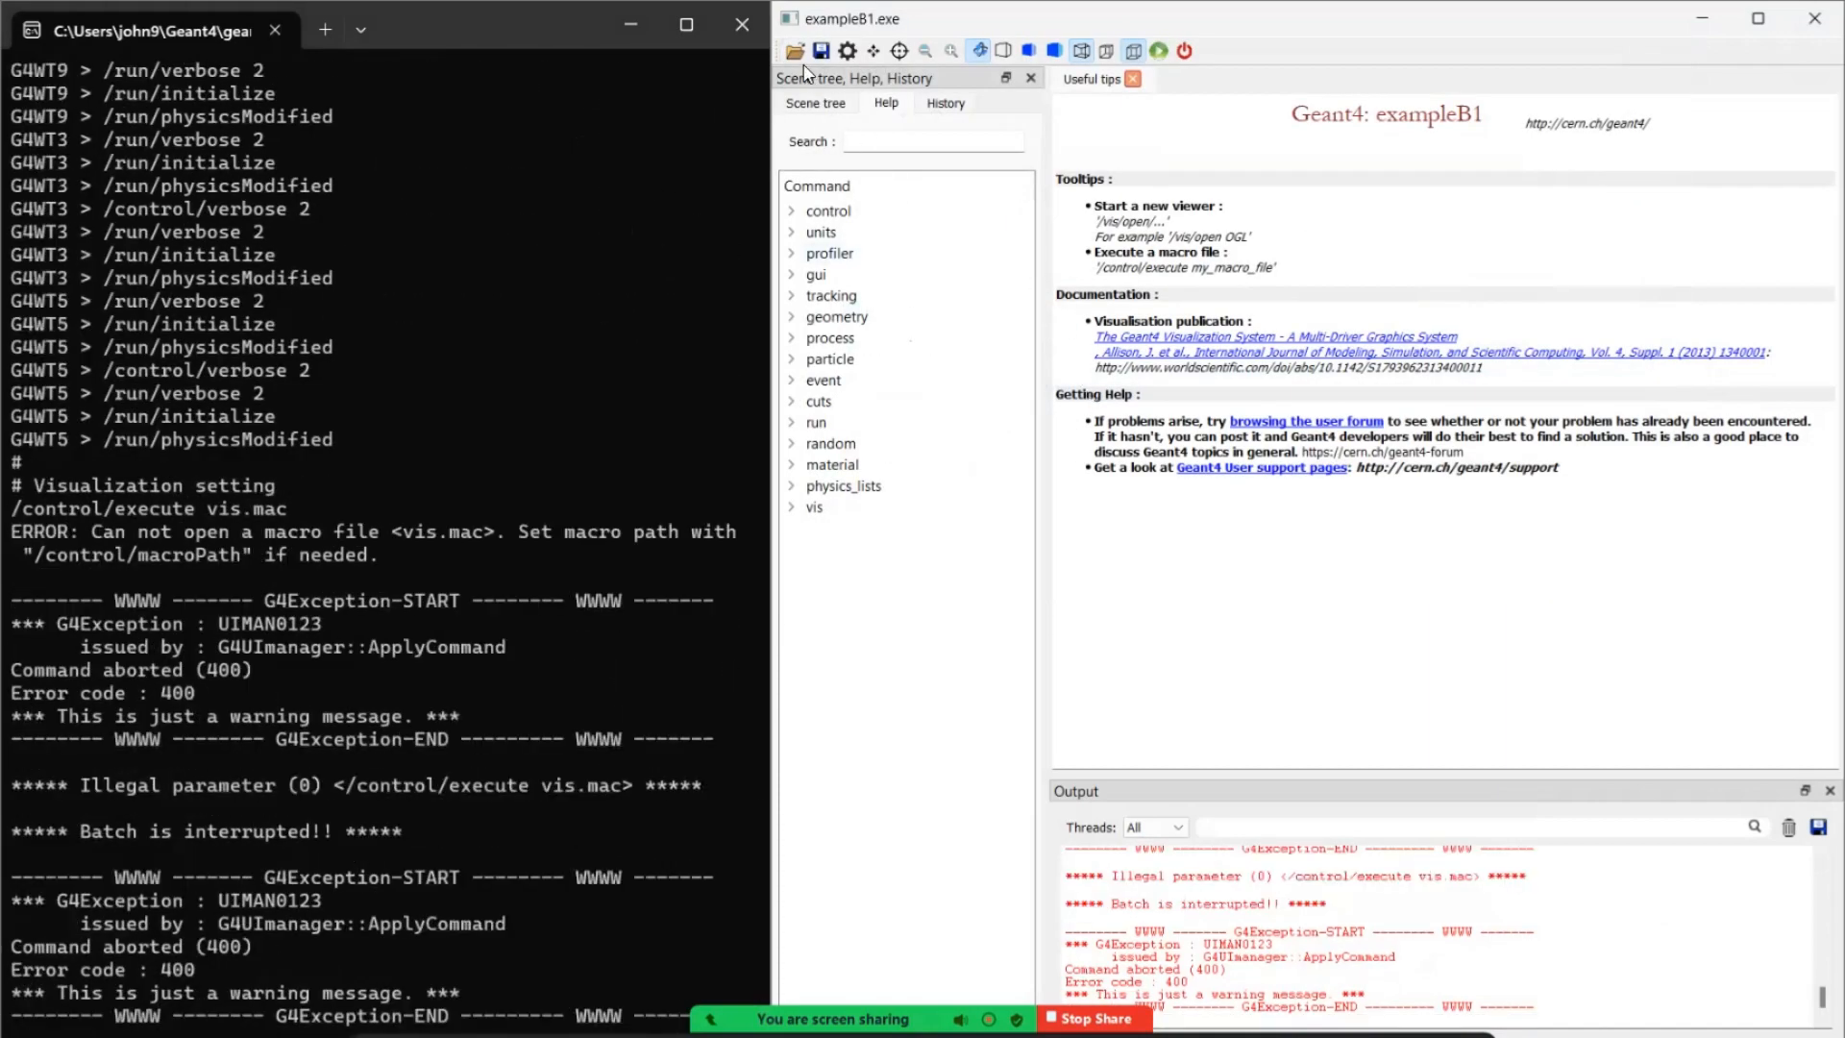
left_click(796, 51)
scroll(1092, 438, "down", 1)
left_click(1030, 472)
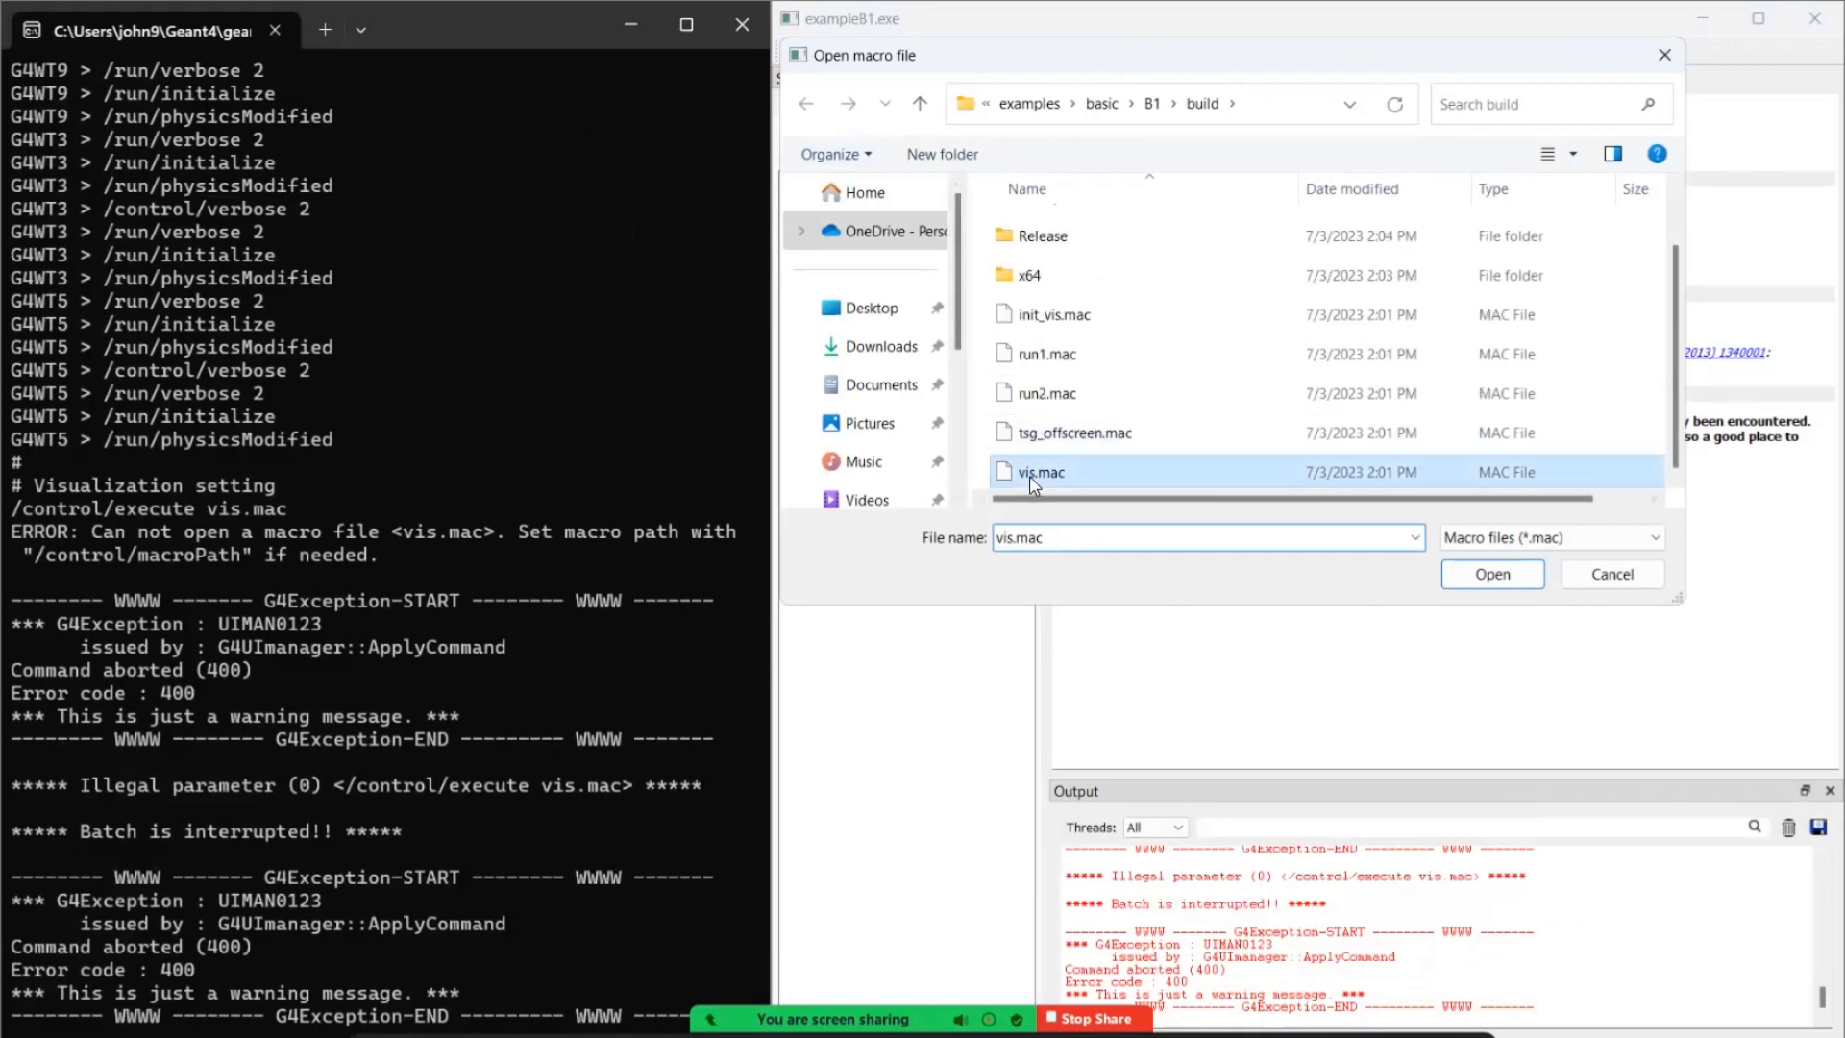
double_click(1030, 477)
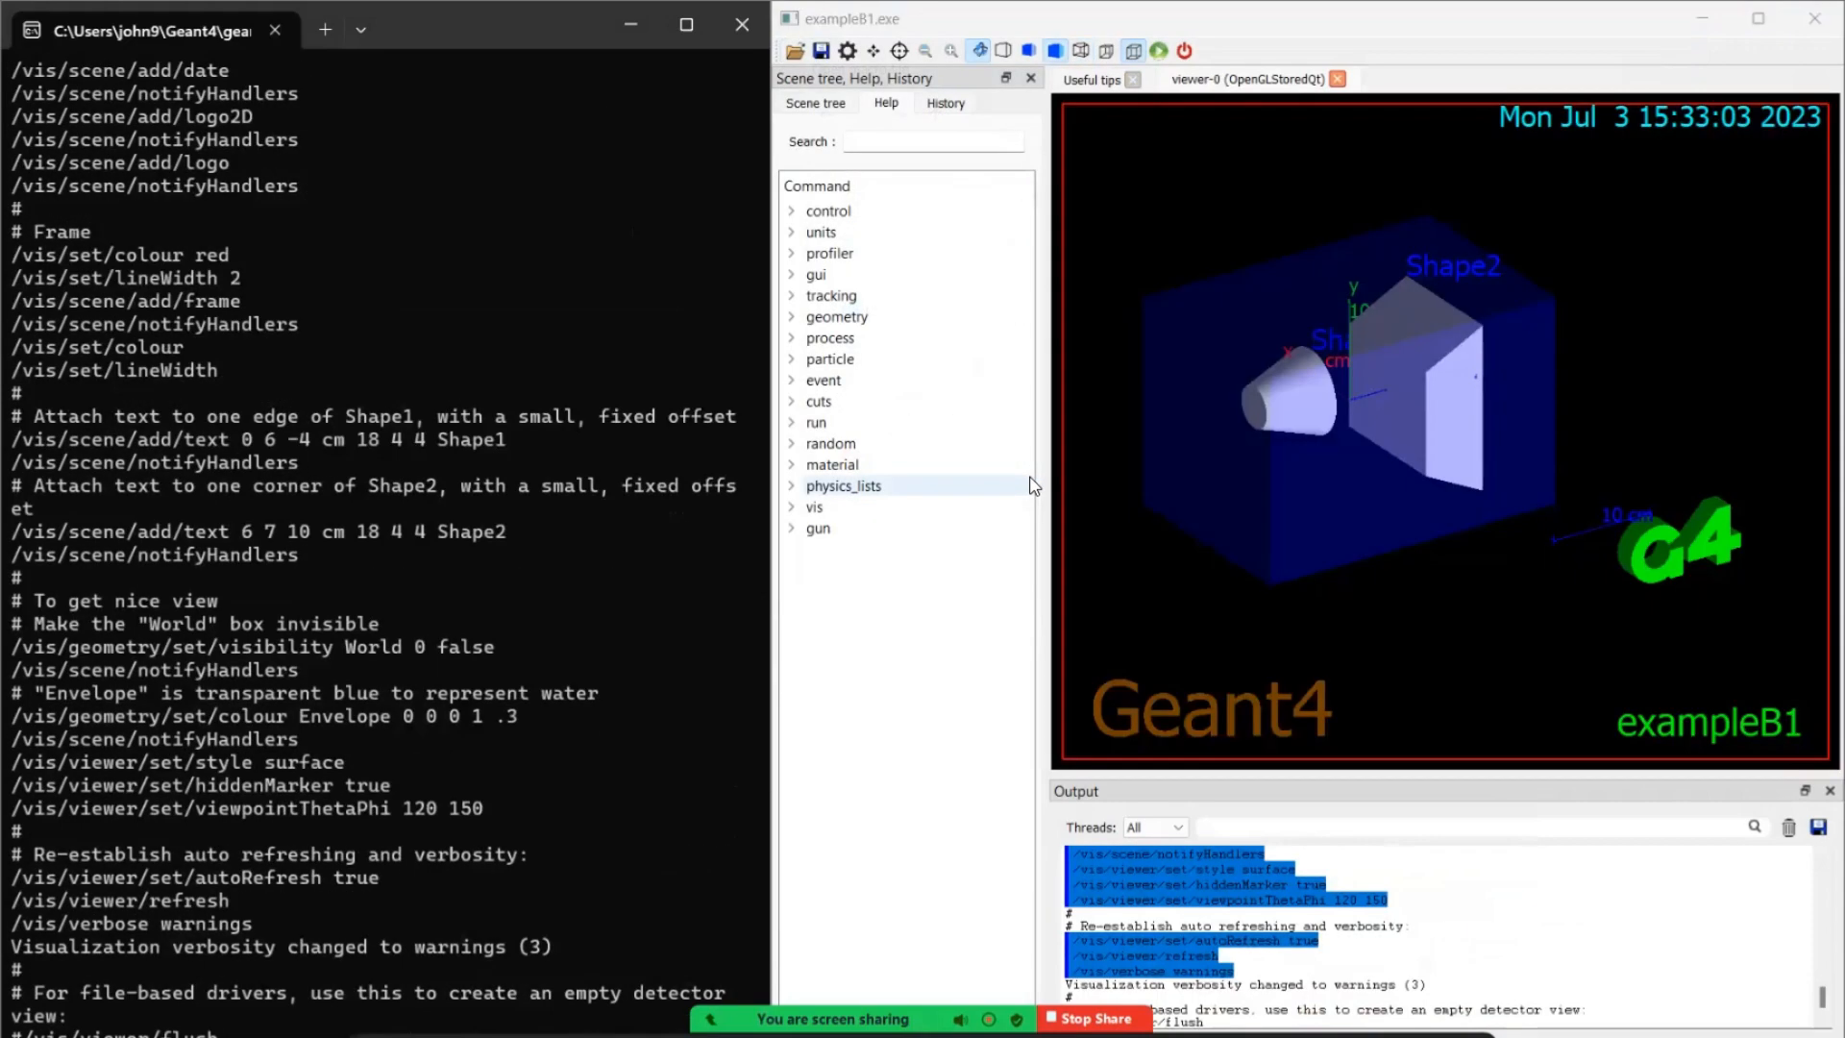
- Execute the run1.mac and run2.mac macros from the build folder to simulate particle events in the viewer
left_click(796, 51)
left_click(1057, 436)
double_click(1057, 436)
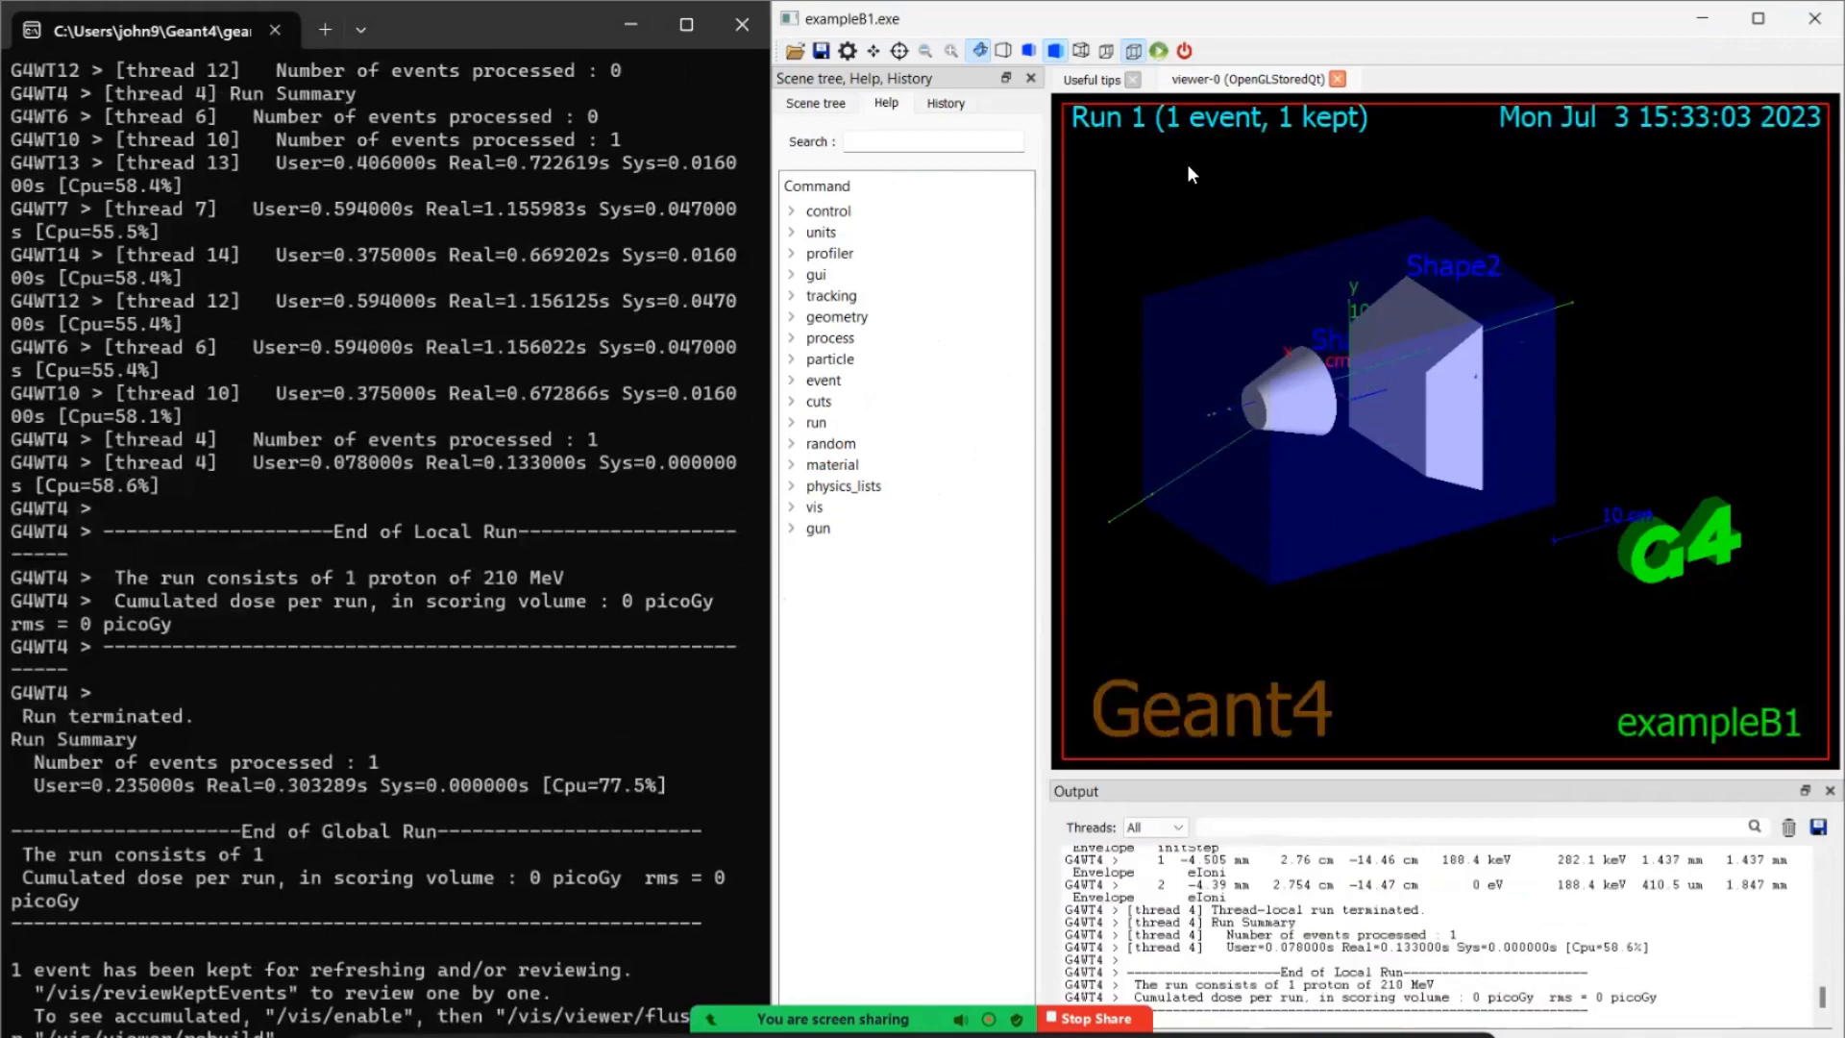
left_click(796, 51)
scroll(1122, 384, "down", 1)
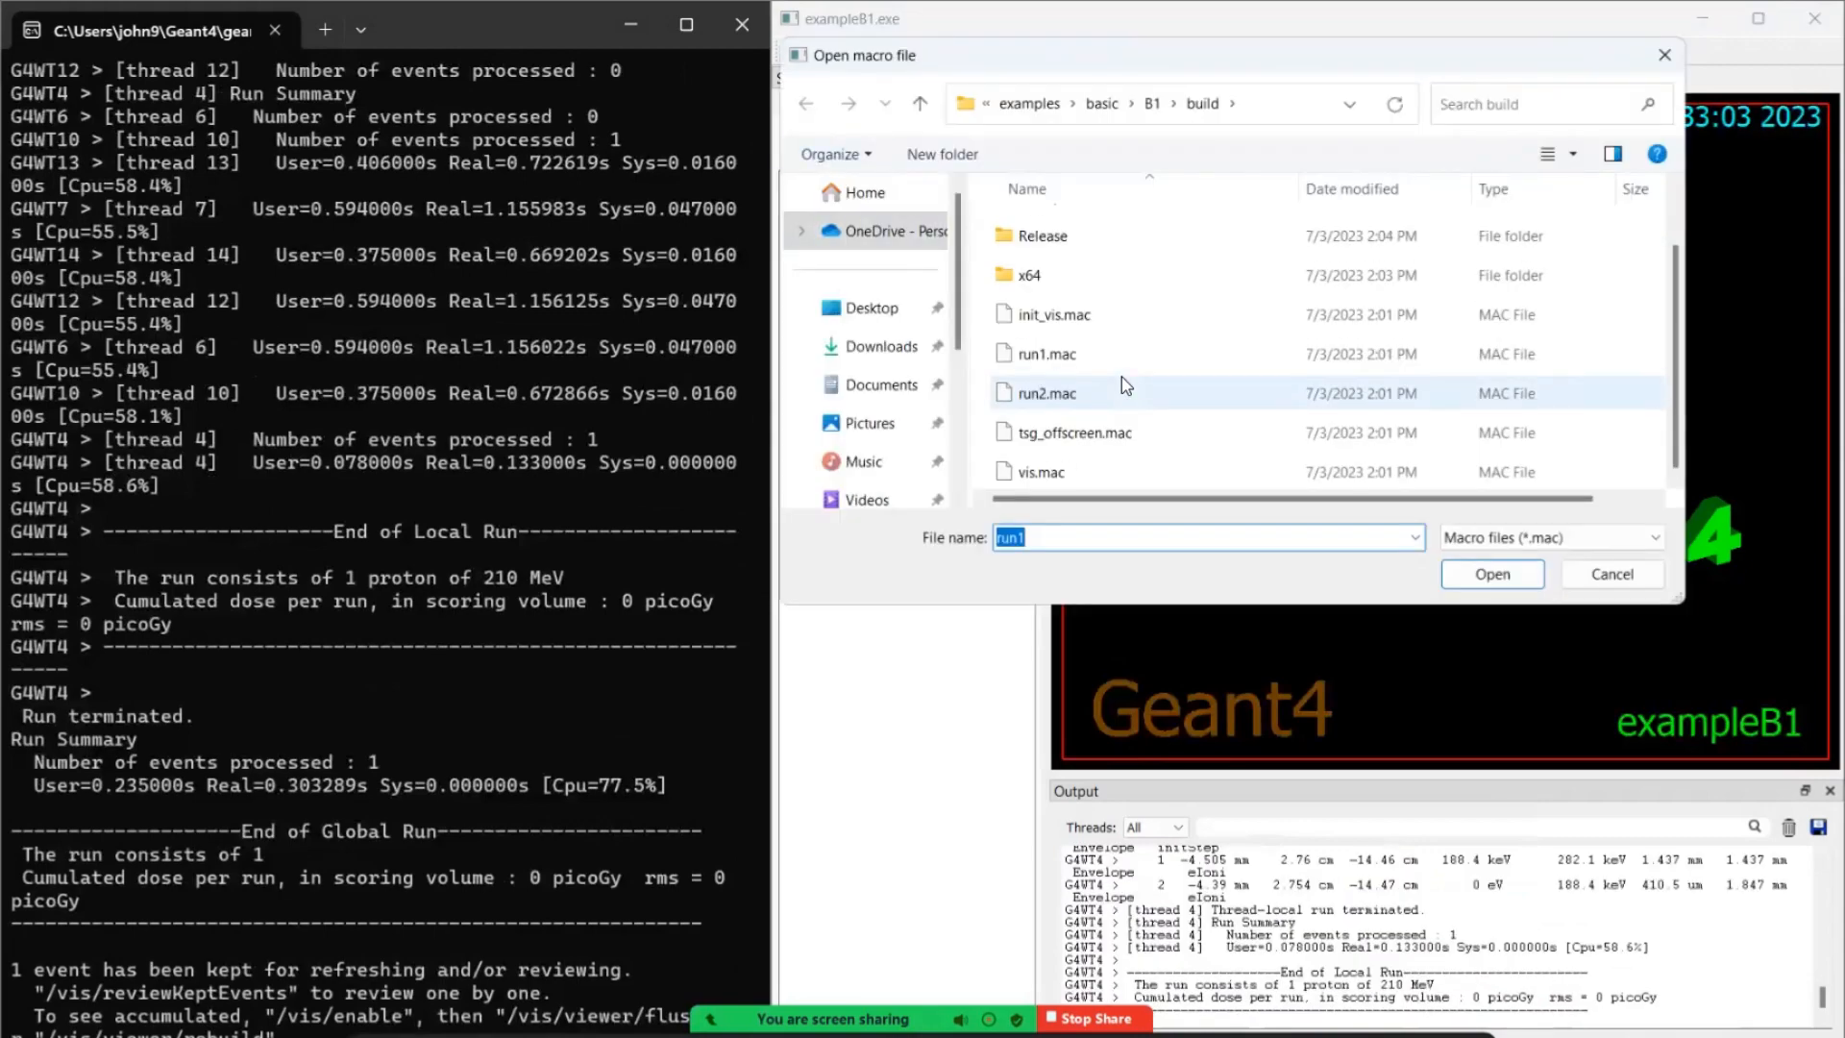
double_click(1121, 384)
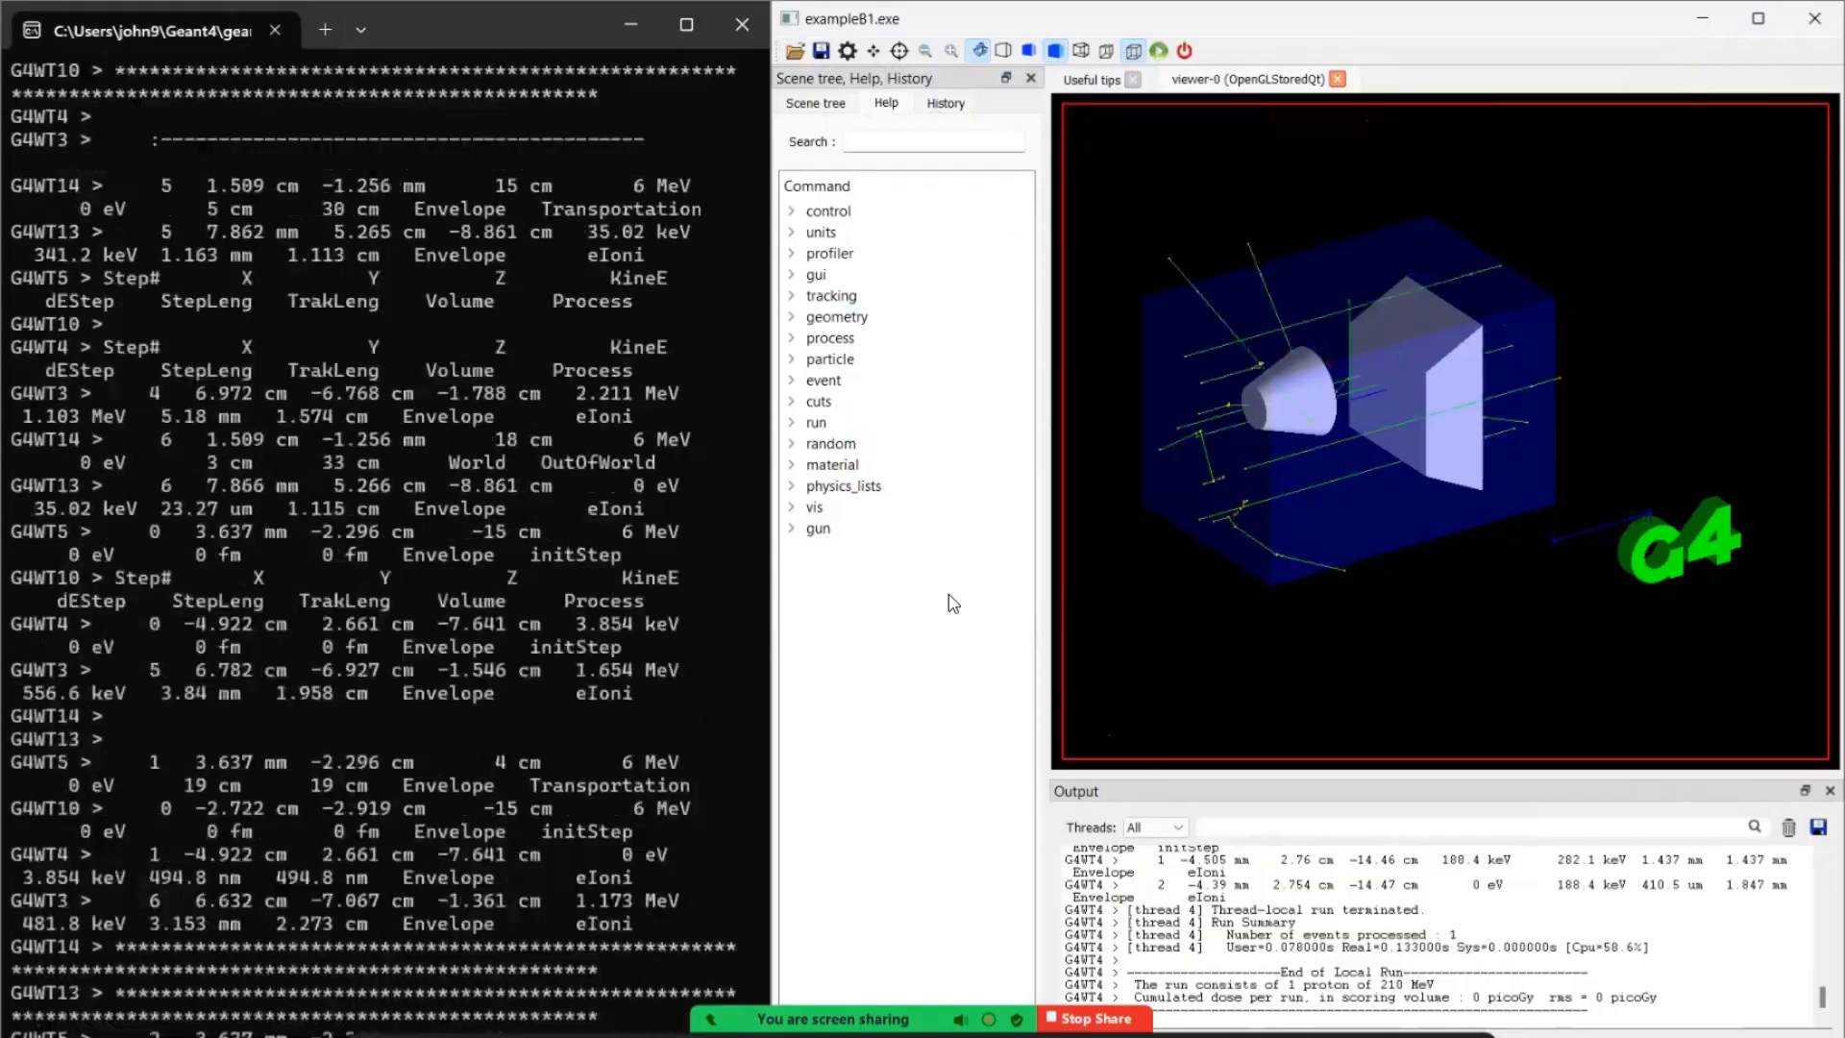